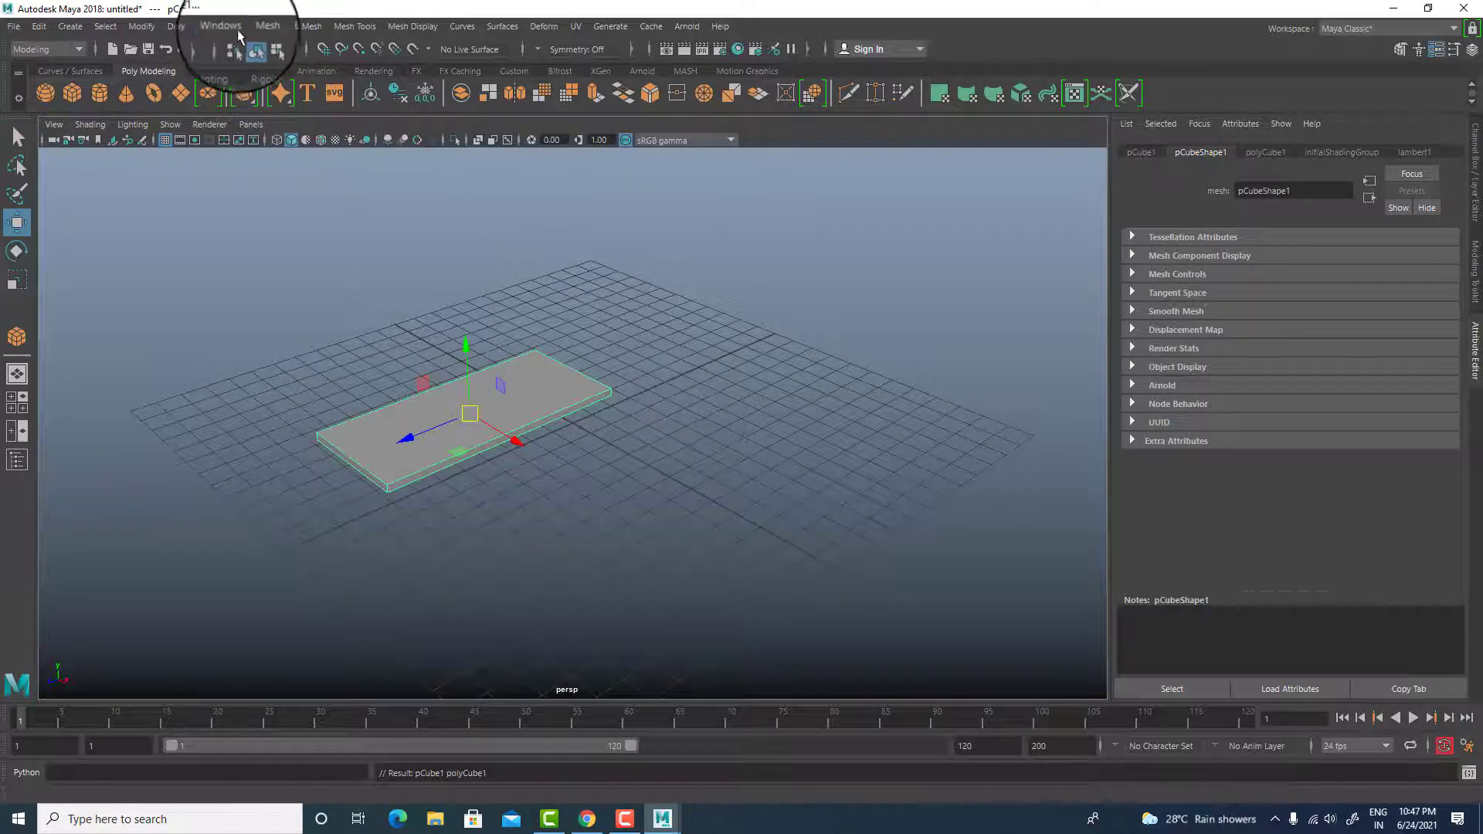
# - Open the Preferences and review the general Settings page's up axis and linear working units, plus the Undo category
pyautogui.click(222, 26)
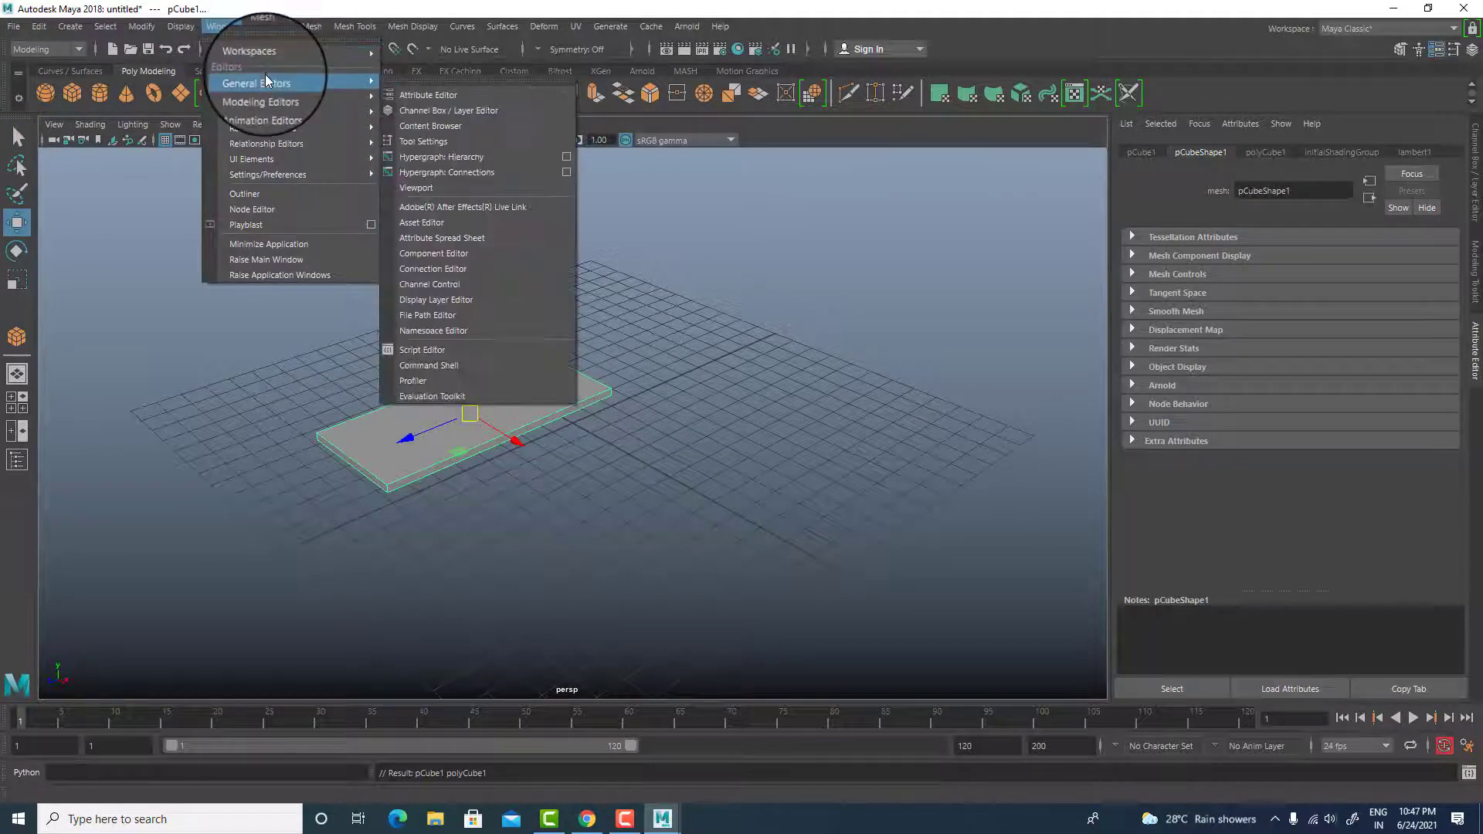
pyautogui.moveTo(299, 174)
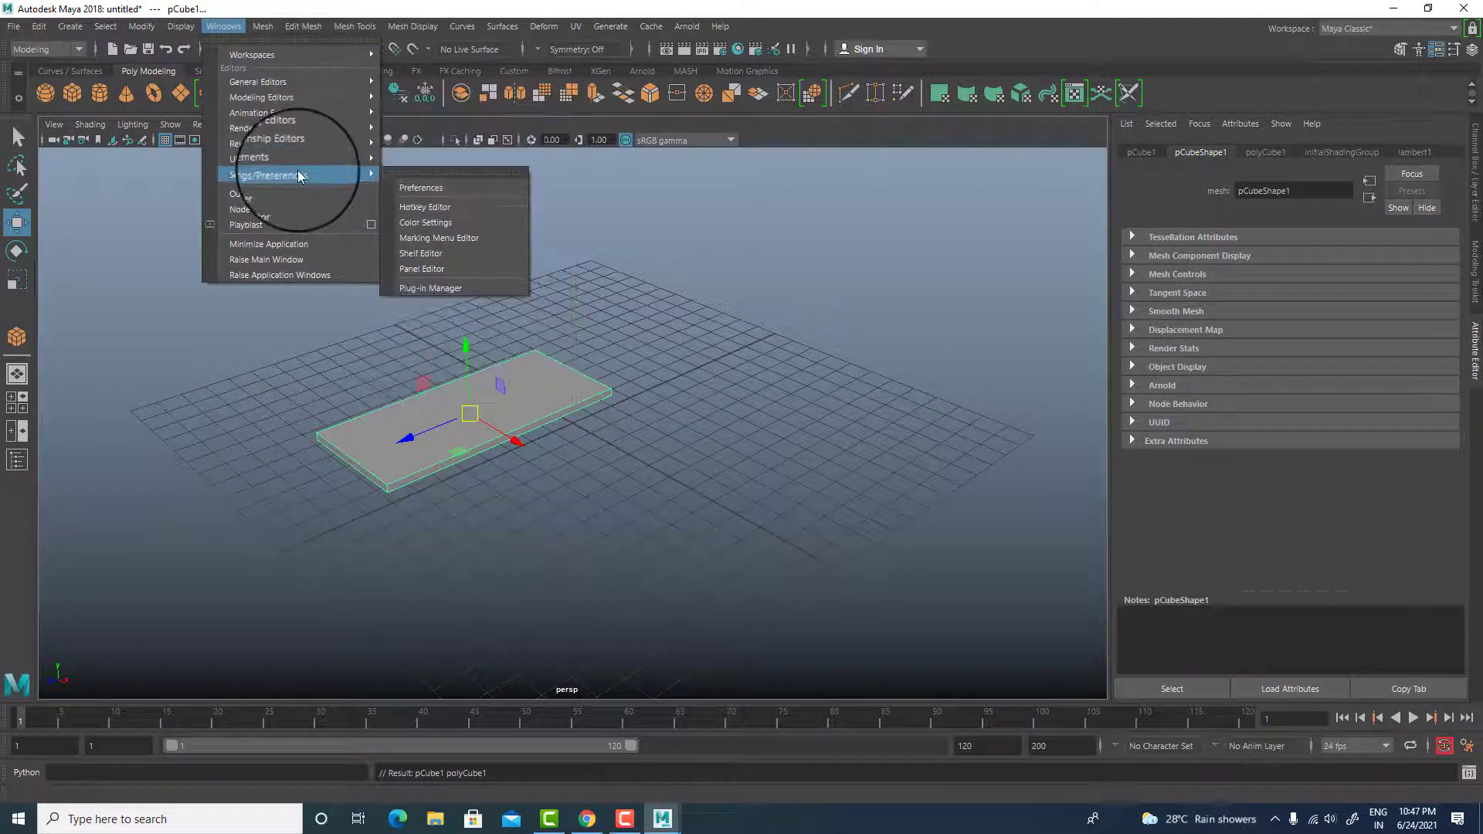
pyautogui.click(465, 191)
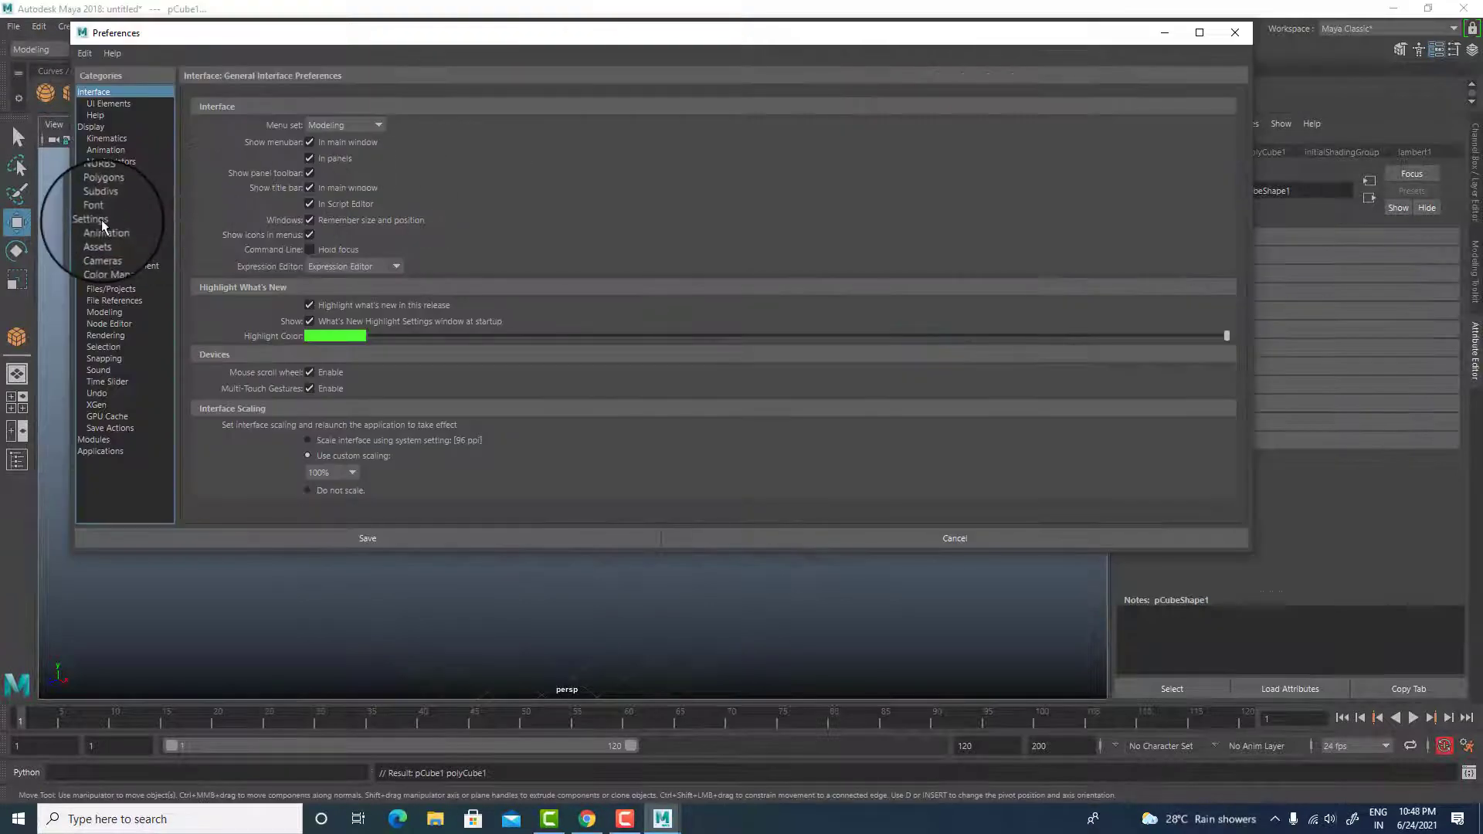
pyautogui.click(92, 219)
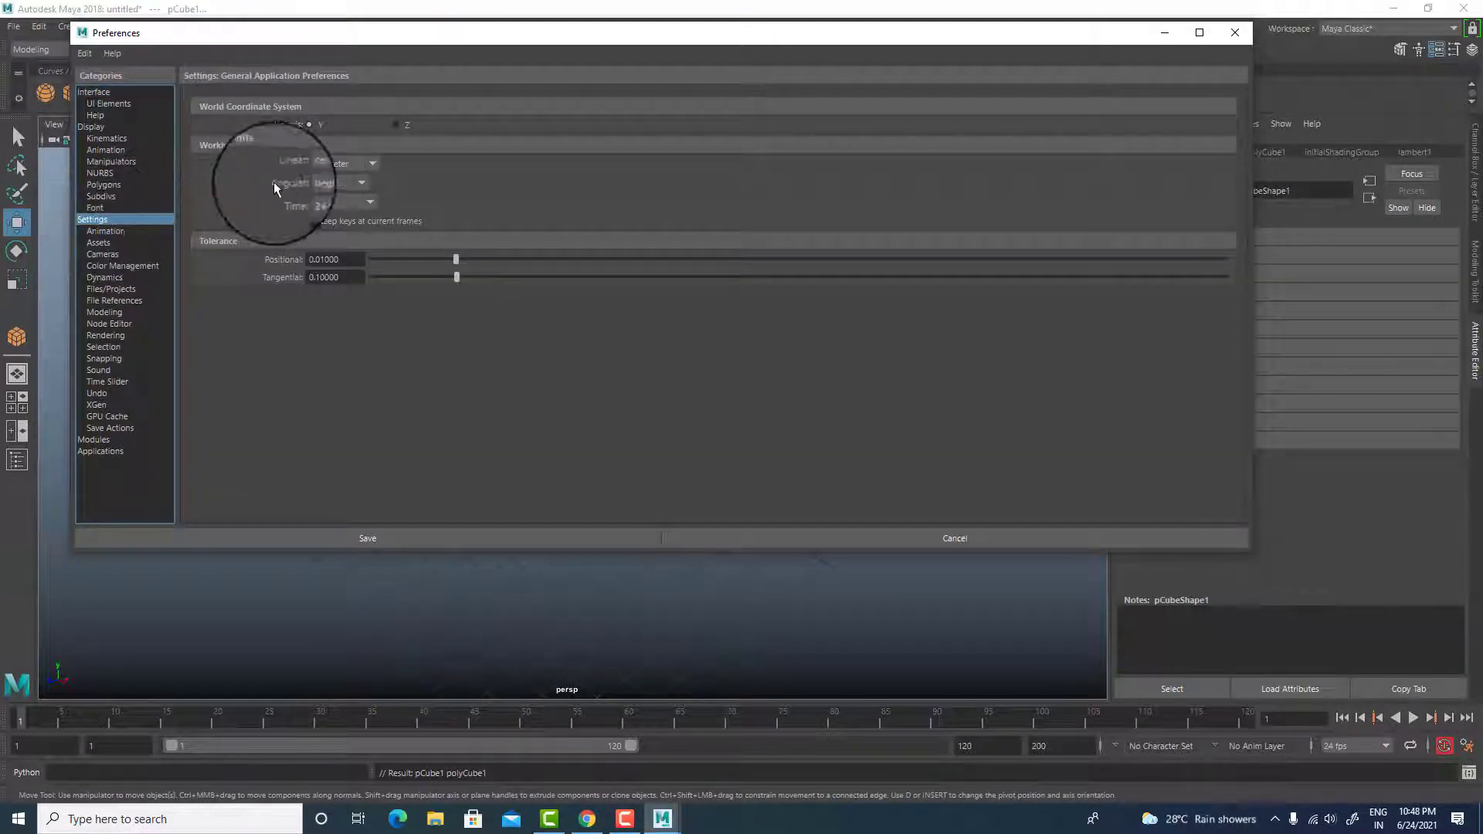
pyautogui.click(362, 166)
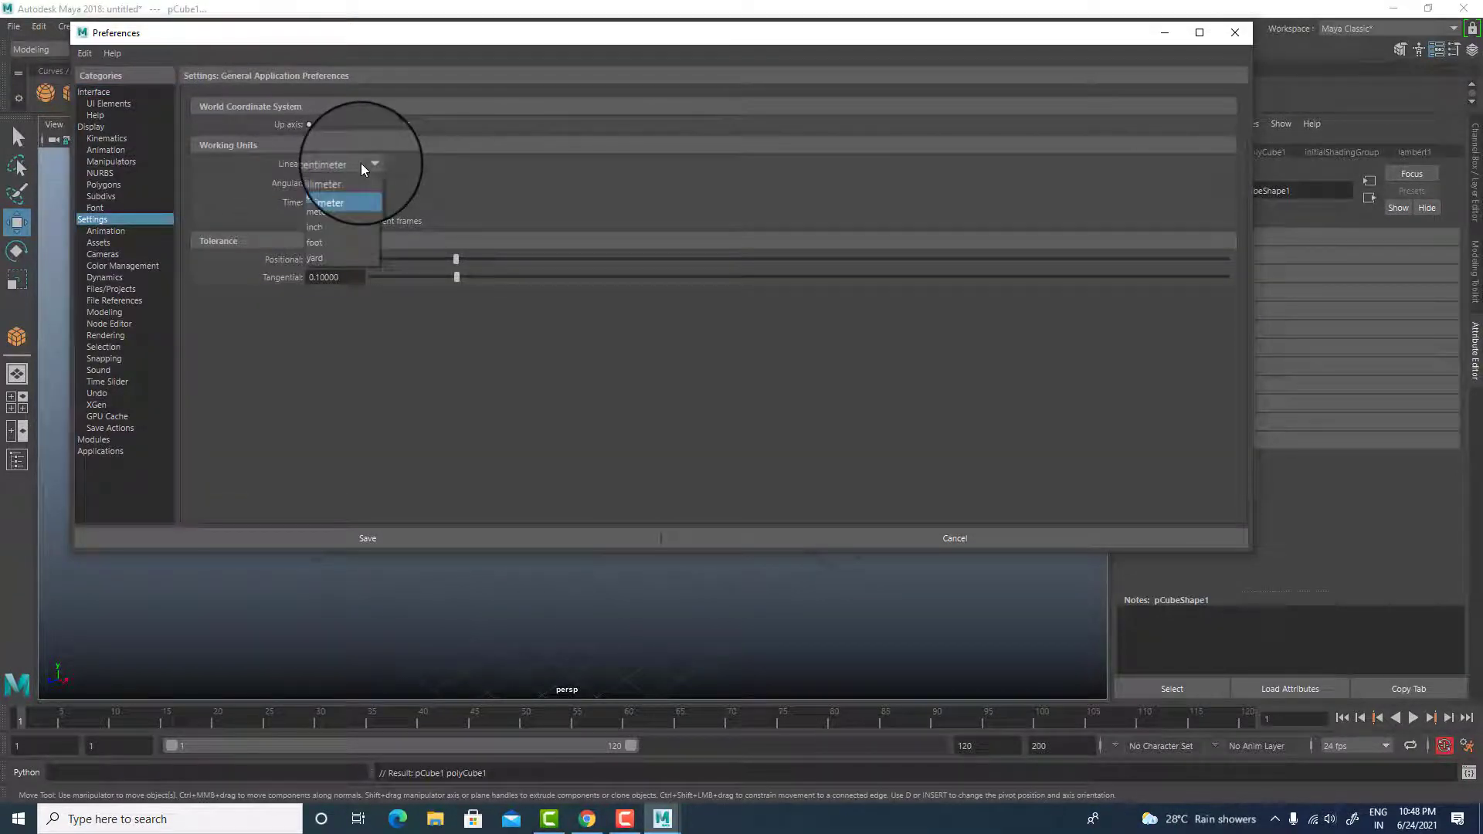
pyautogui.click(506, 152)
pyautogui.click(402, 124)
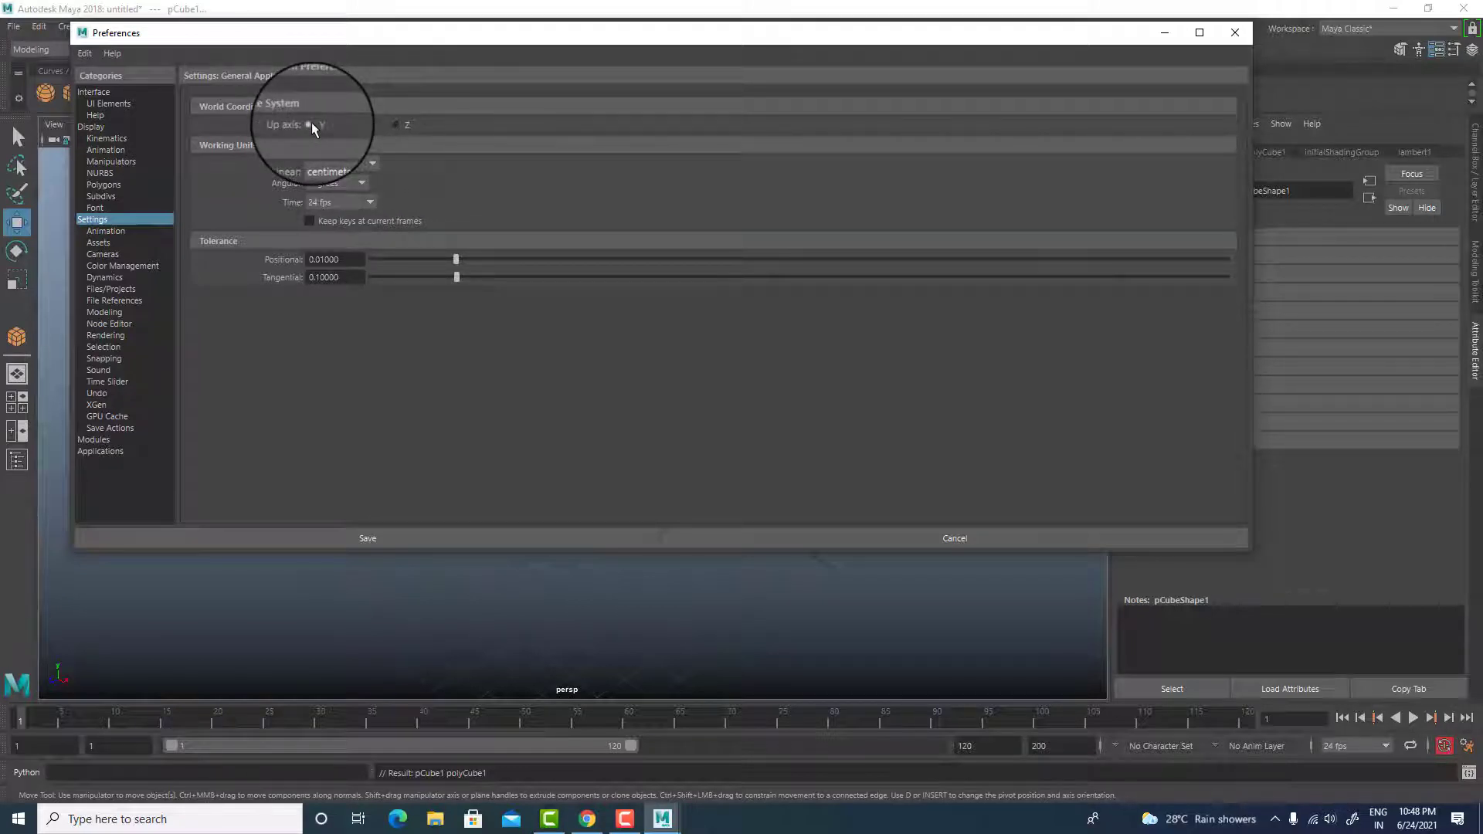
pyautogui.click(97, 394)
pyautogui.click(340, 160)
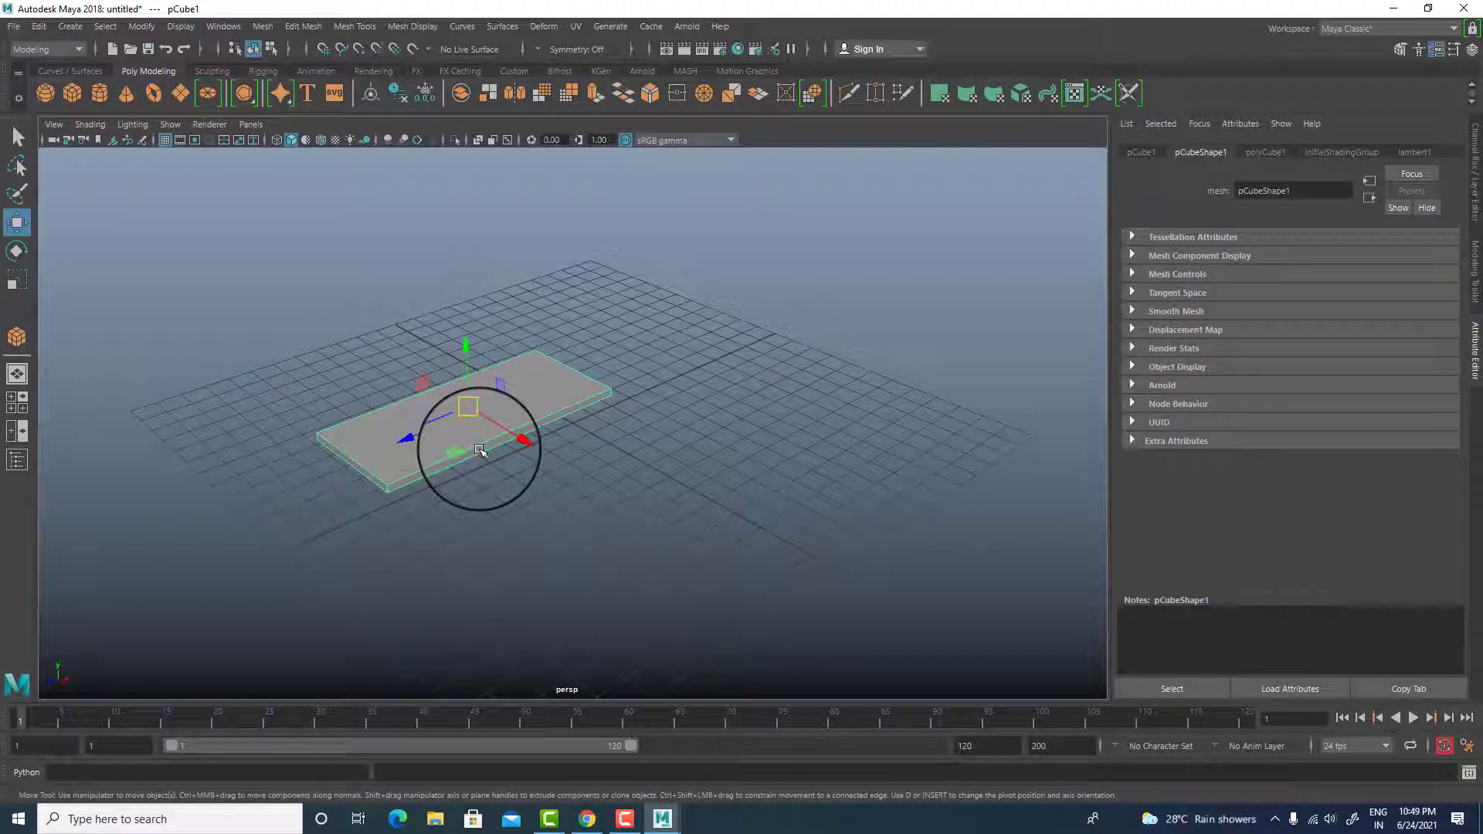
# - Raise the flat box vertically in the side view to a Translate Y of about 5.6
pyautogui.hotkey('ctrl', 'a')
pyautogui.click(1165, 329)
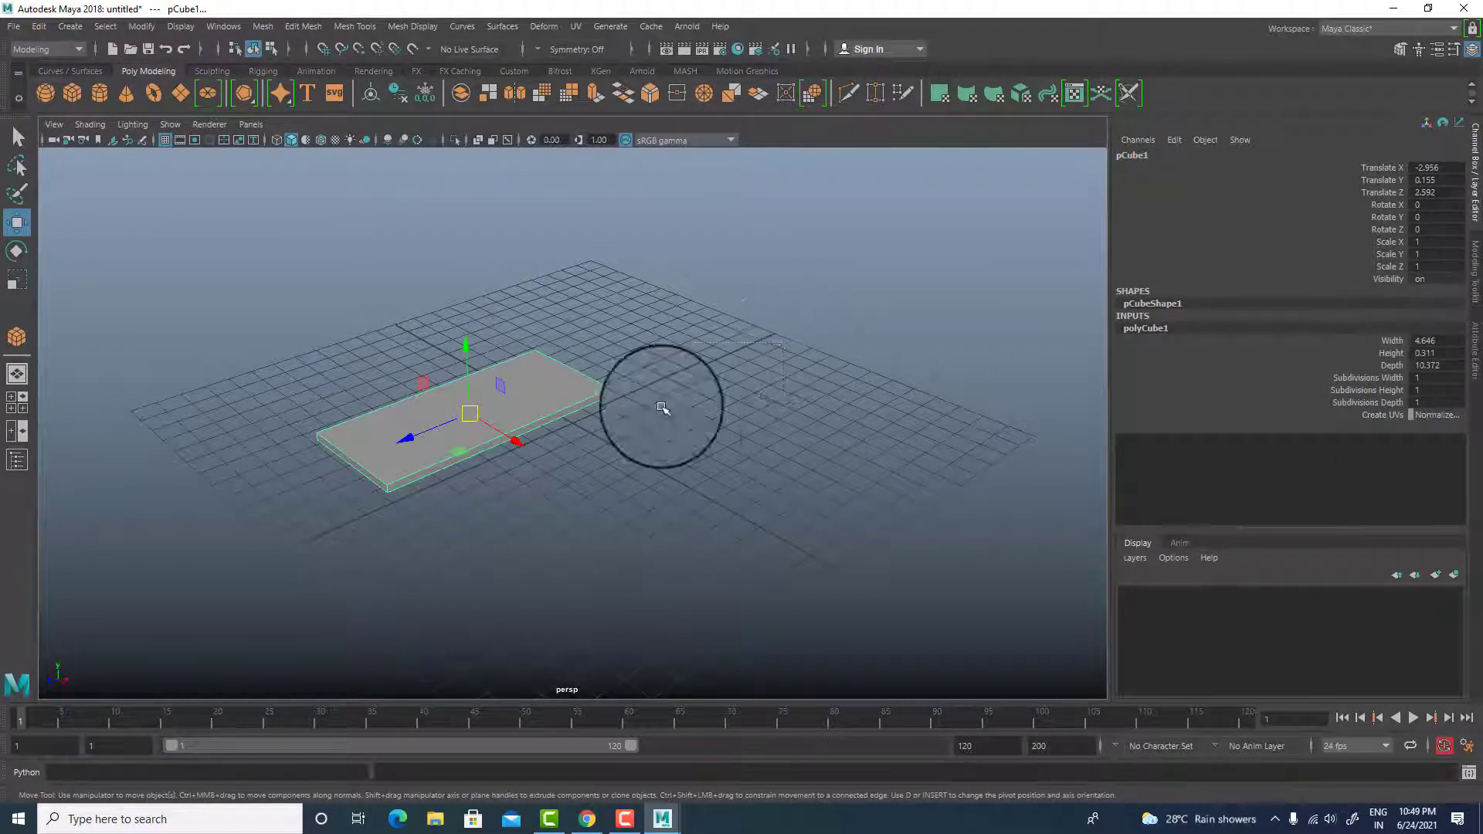
pyautogui.press('space')
pyautogui.press('space')
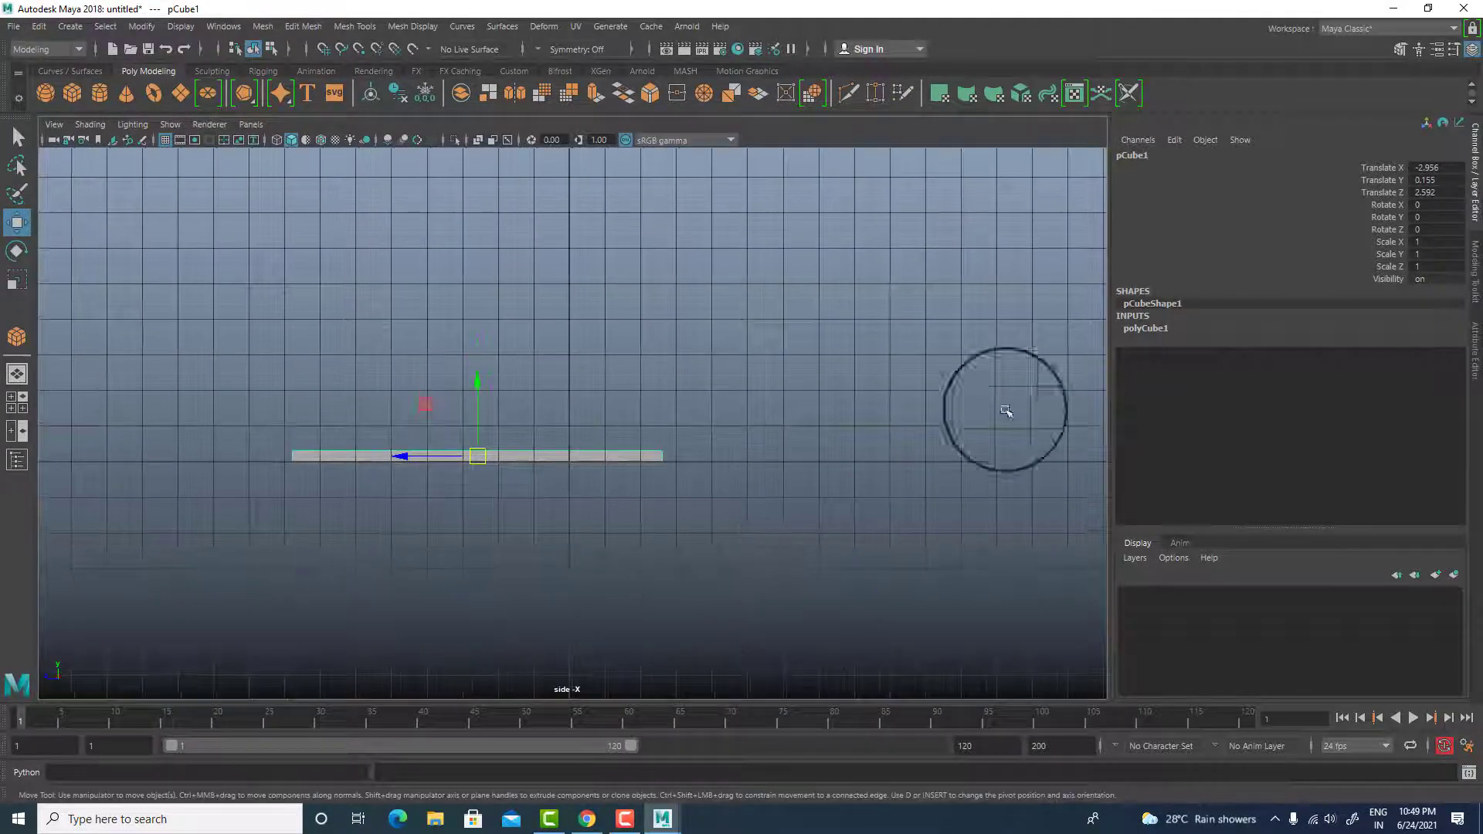
pyautogui.moveTo(475, 390); pyautogui.dragTo(530, 186)
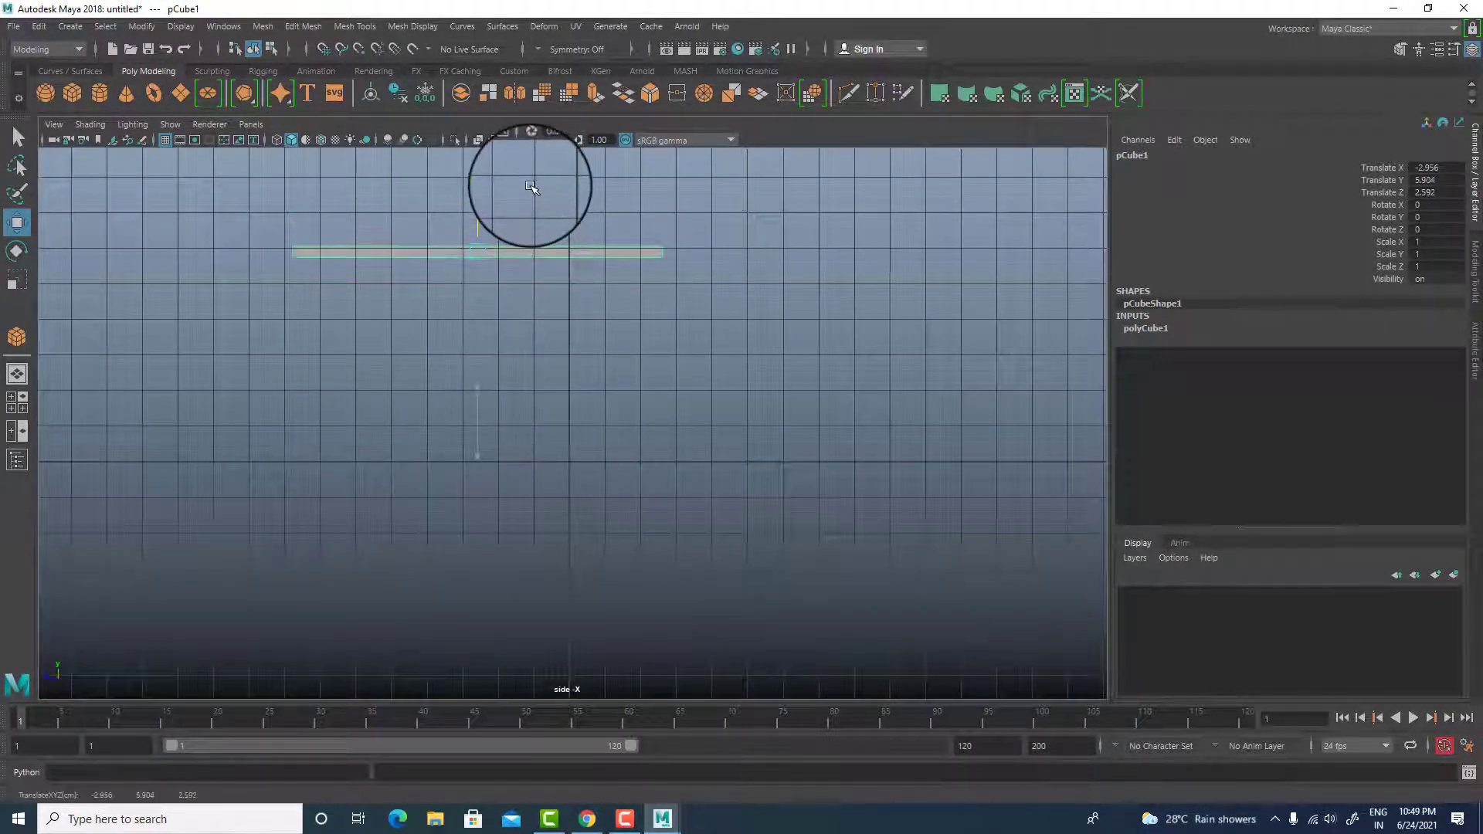
pyautogui.press('space')
pyautogui.press('space')
pyautogui.keyDown('alt'); pyautogui.moveTo(552, 399); pyautogui.dragTo(424, 257); pyautogui.keyUp('alt')
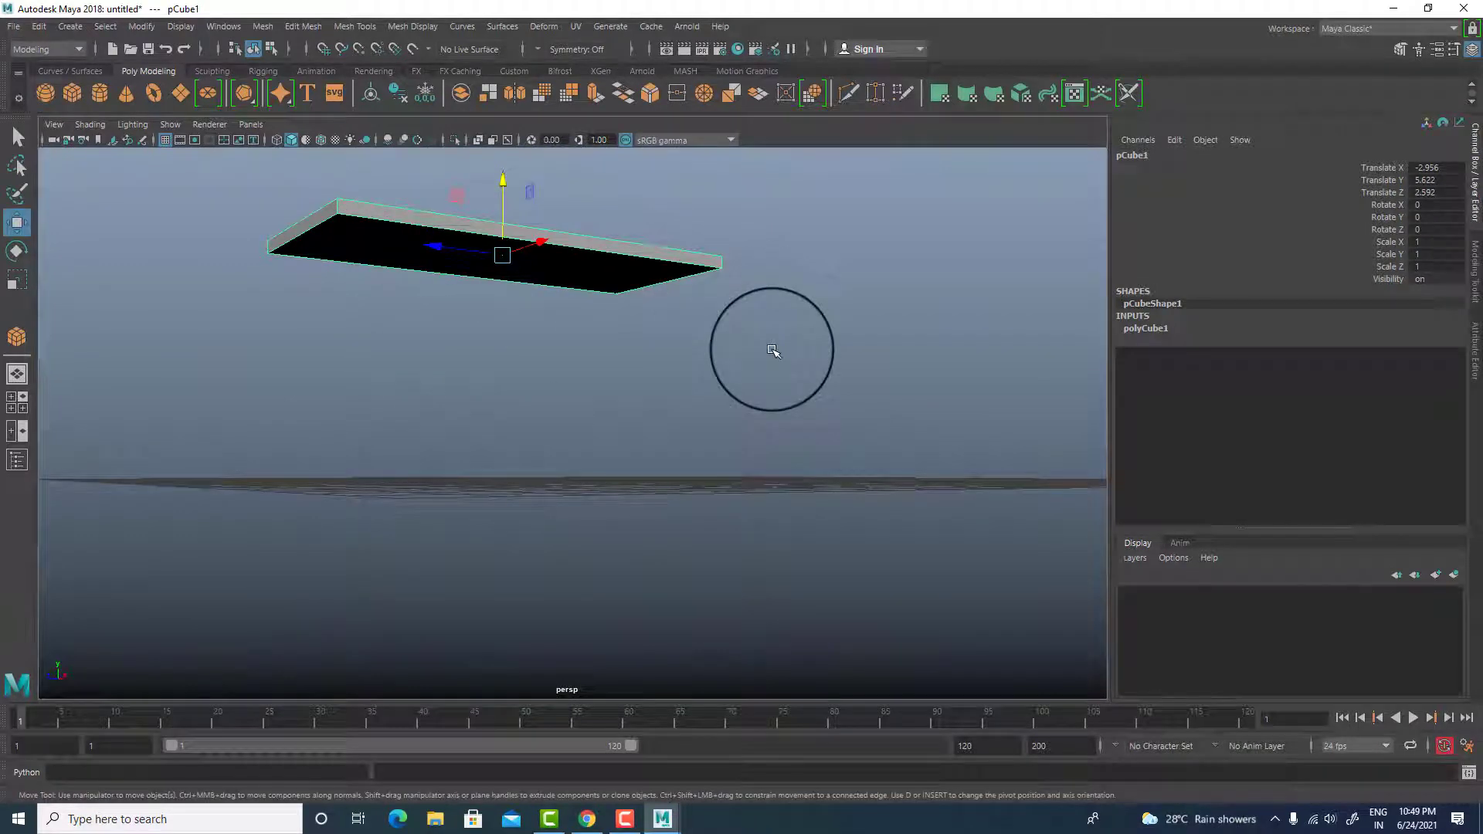
pyautogui.keyDown('alt'); pyautogui.moveTo(639, 321); pyautogui.dragTo(835, 510); pyautogui.keyUp('alt')
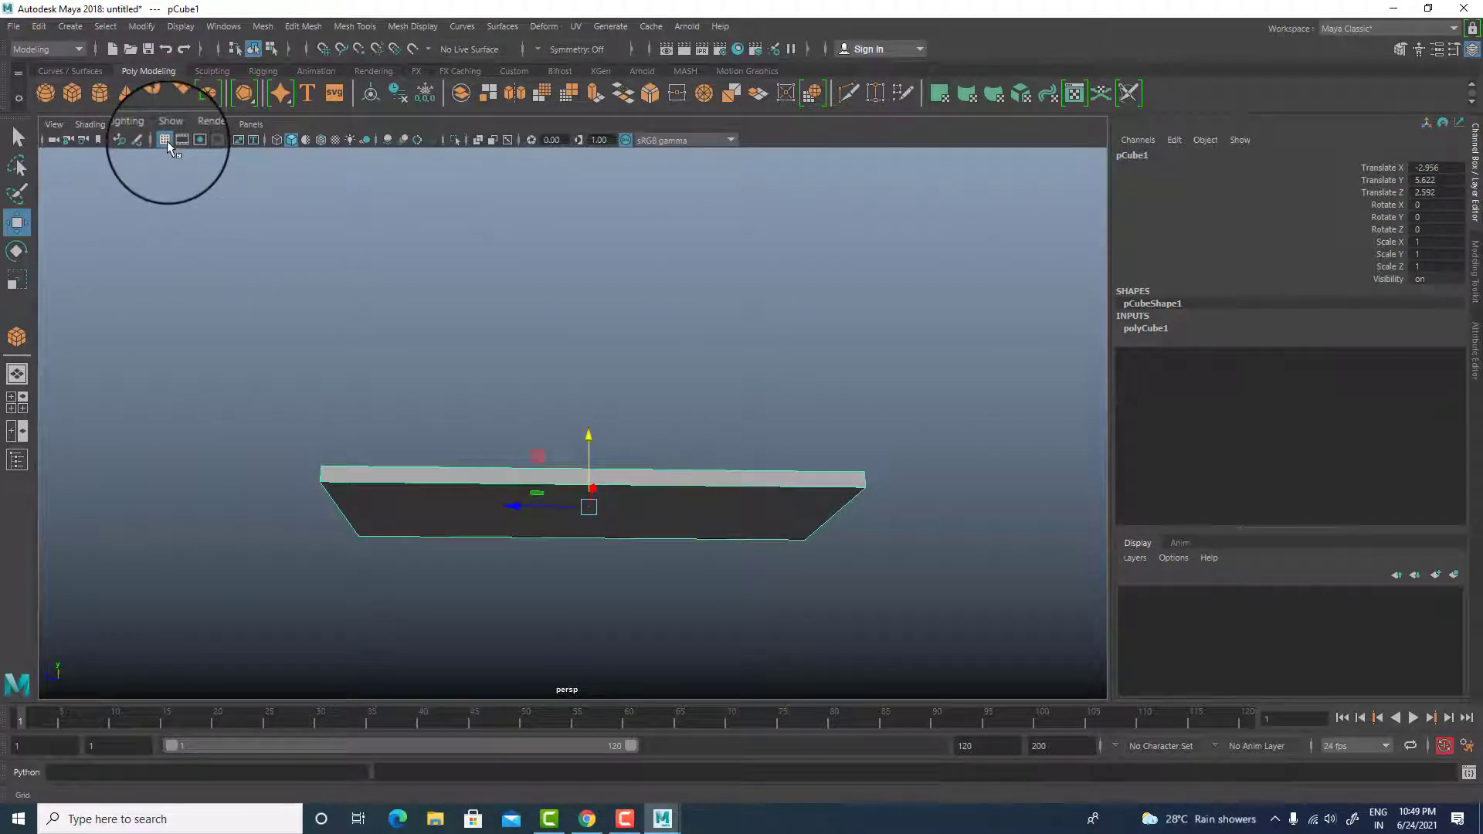
# - Hide the grid in the perspective view
pyautogui.click(168, 141)
pyautogui.click(167, 141)
pyautogui.click(168, 142)
pyautogui.click(168, 142)
pyautogui.moveTo(610, 402)
pyautogui.keyDown('alt'); pyautogui.mouseDown()
pyautogui.moveTo(648, 459)
pyautogui.moveTo(609, 366)
pyautogui.moveTo(629, 408)
pyautogui.mouseUp(); pyautogui.keyUp('alt')
# - Try setting the box's width subdivisions to 2 and increasing its height subdivisions, undoing the changes
pyautogui.click(1146, 329)
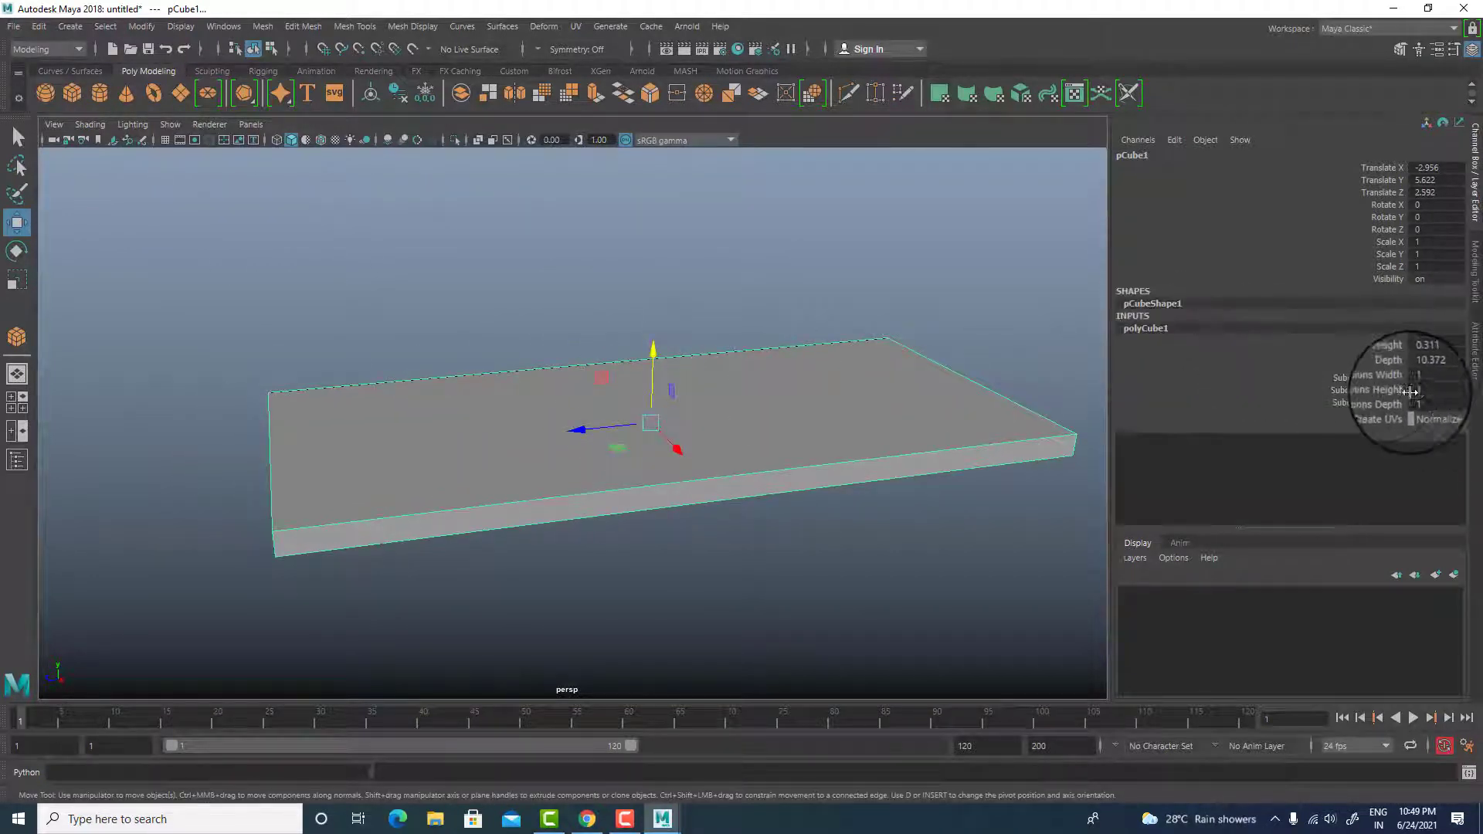
pyautogui.click(1380, 378)
pyautogui.moveTo(1216, 347); pyautogui.dragTo(1013, 299, button='middle')
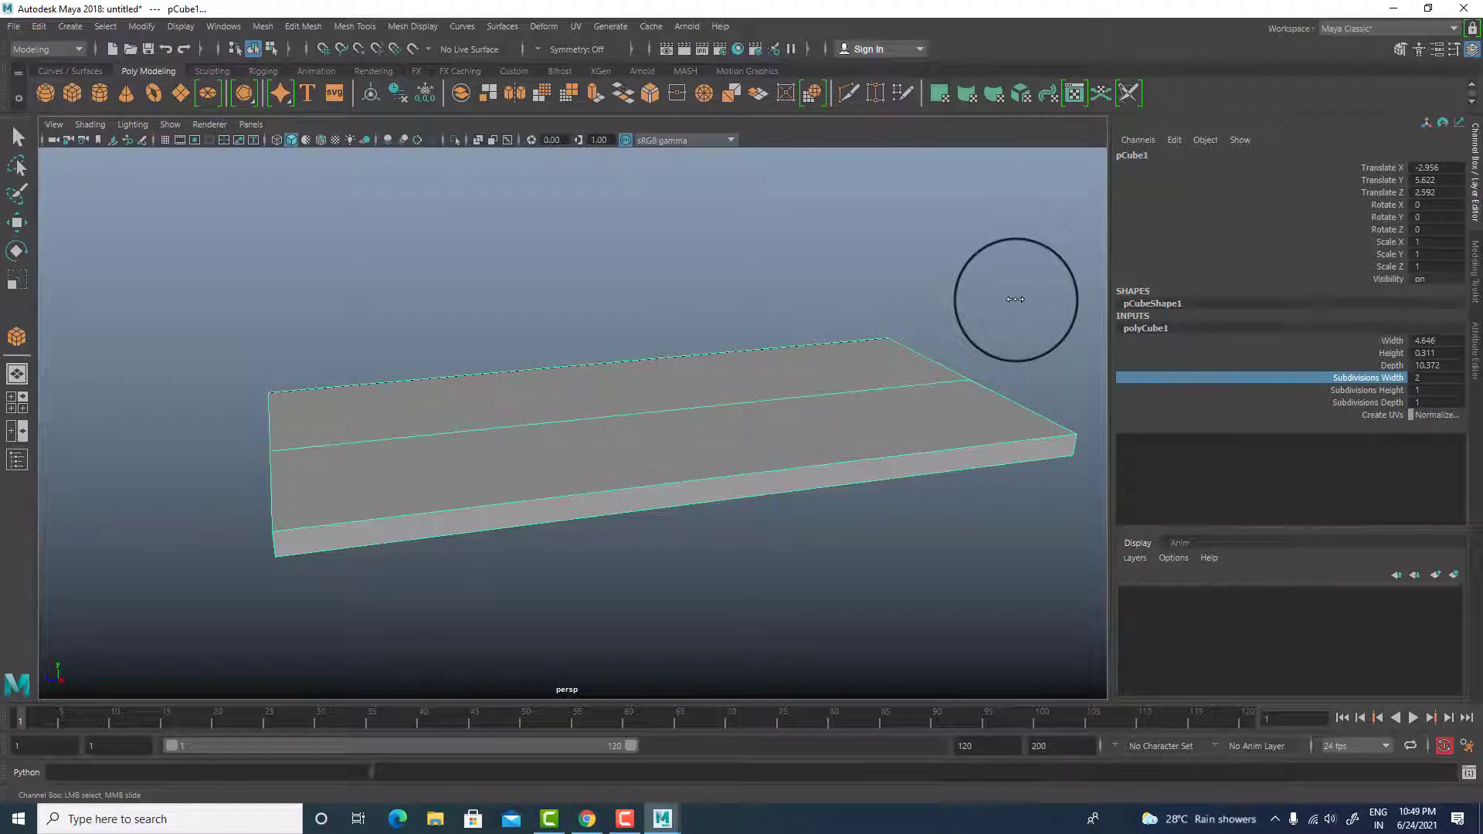
pyautogui.hotkey('ctrl', 'z')
pyautogui.click(1363, 390)
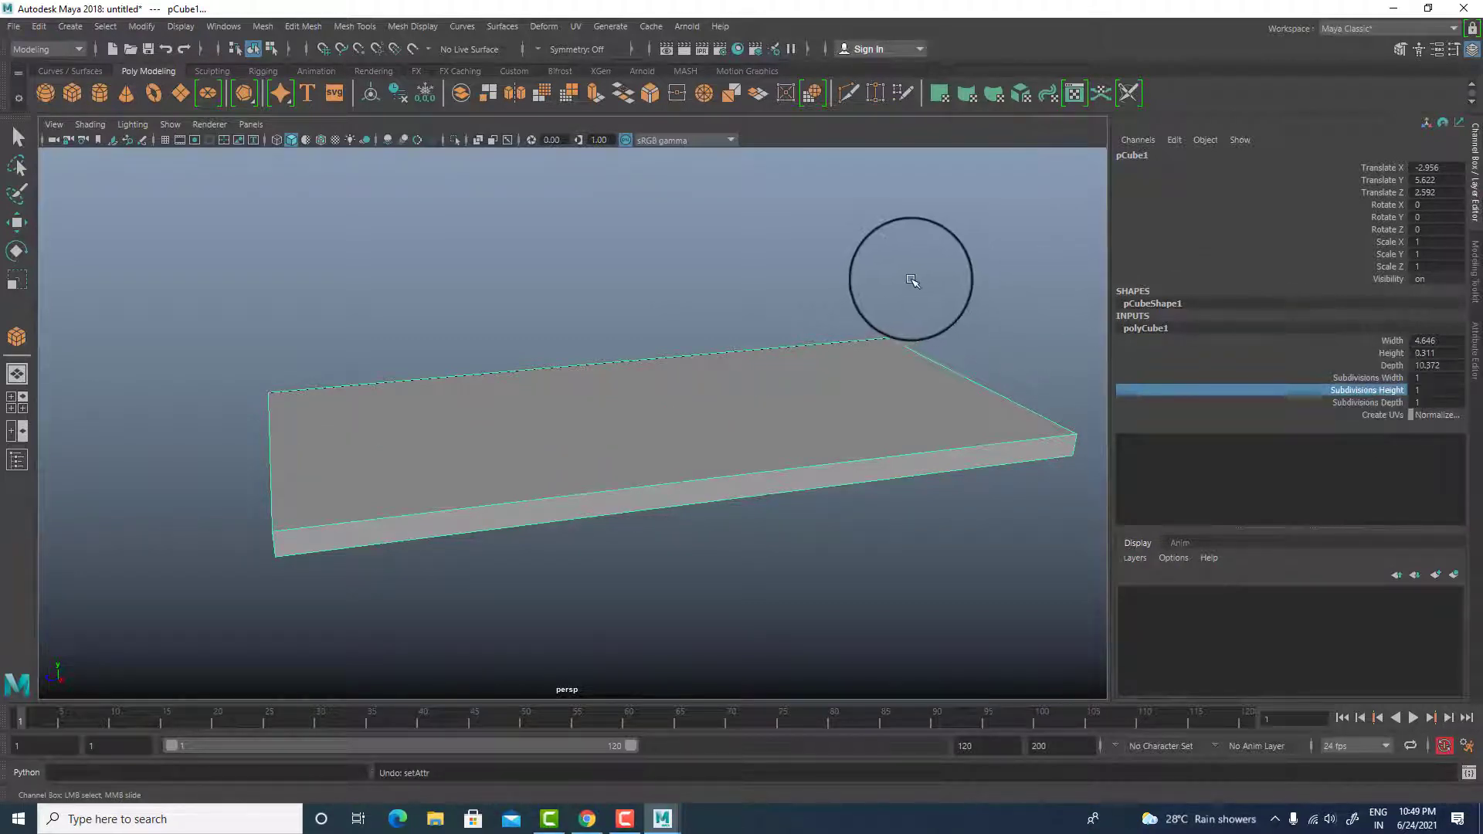
pyautogui.moveTo(912, 281); pyautogui.dragTo(914, 278, button='middle')
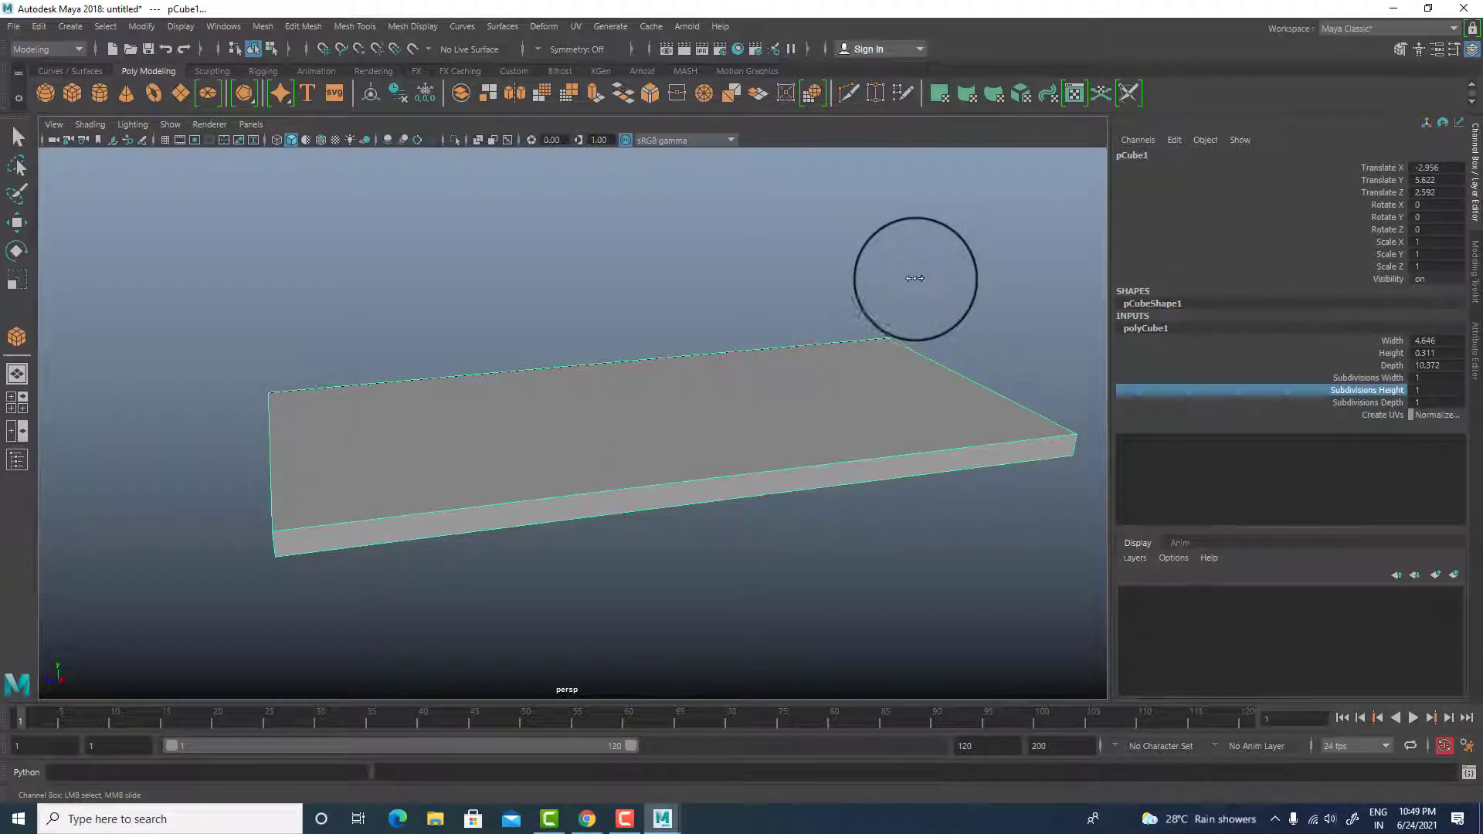
pyautogui.hotkey('ctrl', 'z')
# - Set the box's Subdivisions Depth to 3
pyautogui.click(1366, 402)
pyautogui.moveTo(848, 279); pyautogui.dragTo(856, 279, button='middle')
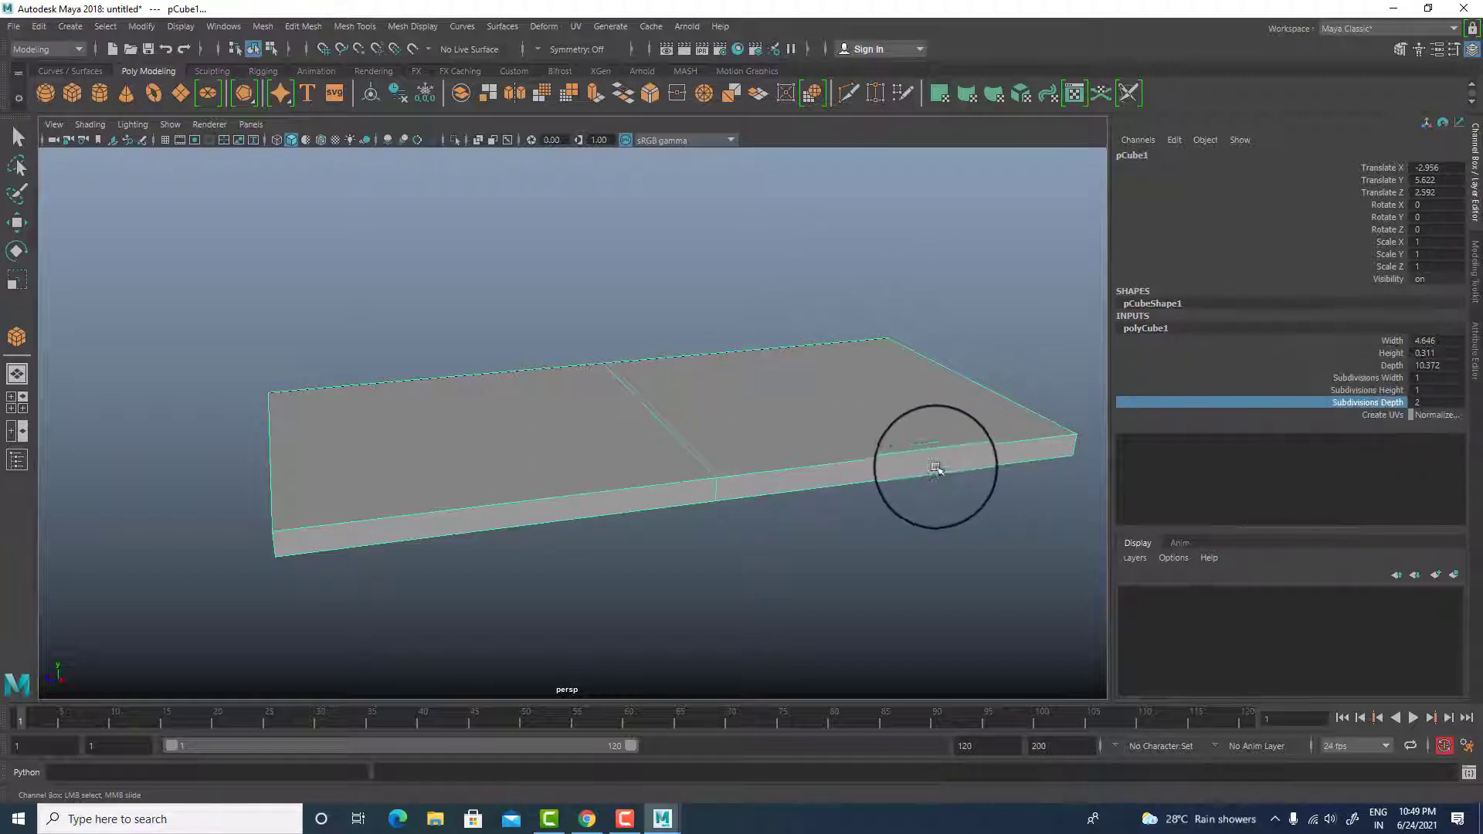
pyautogui.moveTo(786, 328); pyautogui.dragTo(792, 328, button='middle')
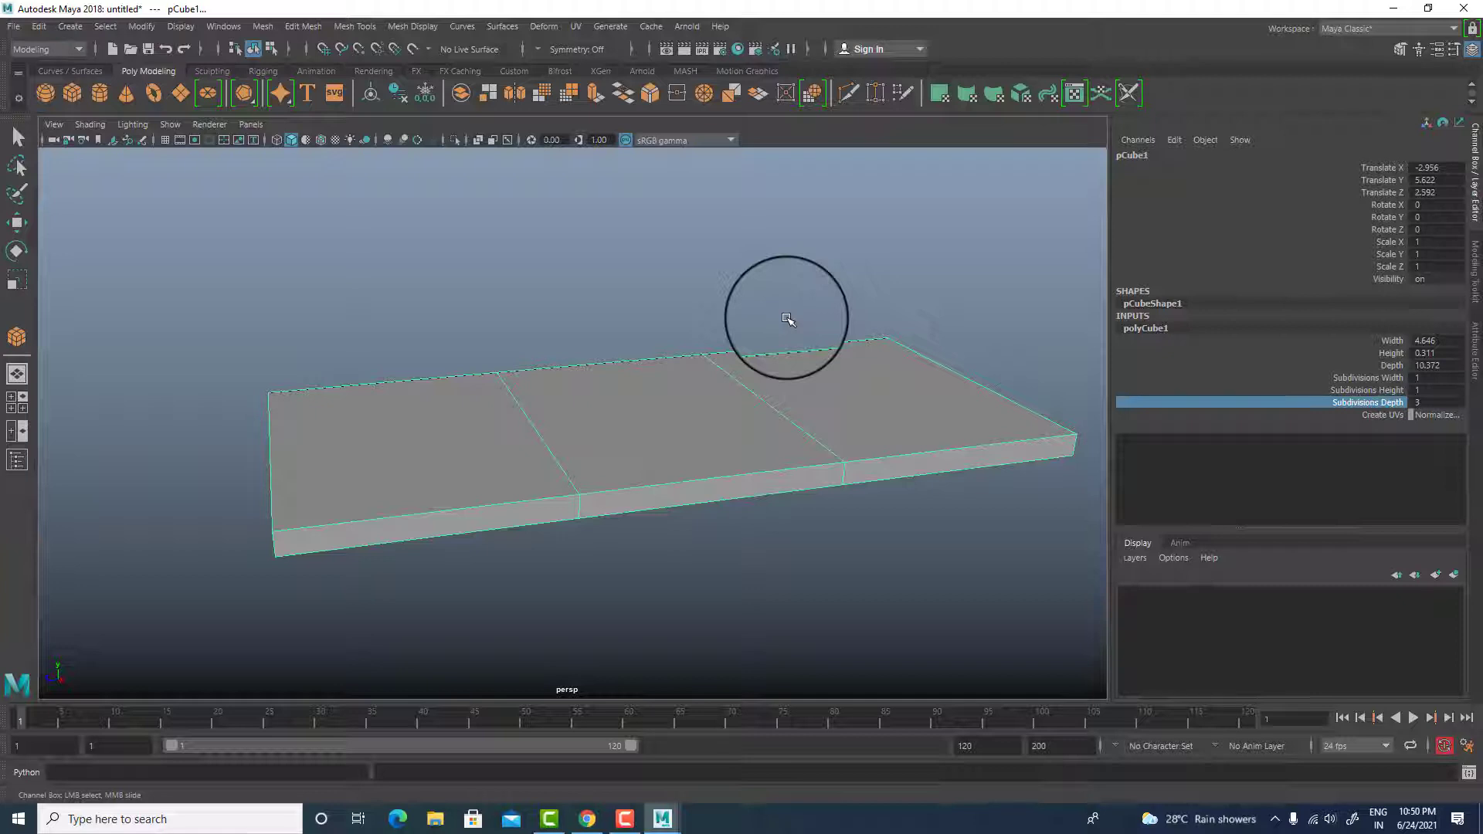
pyautogui.scroll(-3, 786, 317)
pyautogui.keyDown('alt'); pyautogui.moveTo(718, 409); pyautogui.dragTo(746, 444); pyautogui.keyUp('alt')
pyautogui.keyDown('alt'); pyautogui.moveTo(667, 469); pyautogui.dragTo(688, 318, button='middle'); pyautogui.keyUp('alt')
pyautogui.scroll(-1, 689, 317)
# - Try duplicating the subdivided box and moving the copy along Z past the original's far end
pyautogui.press('w')
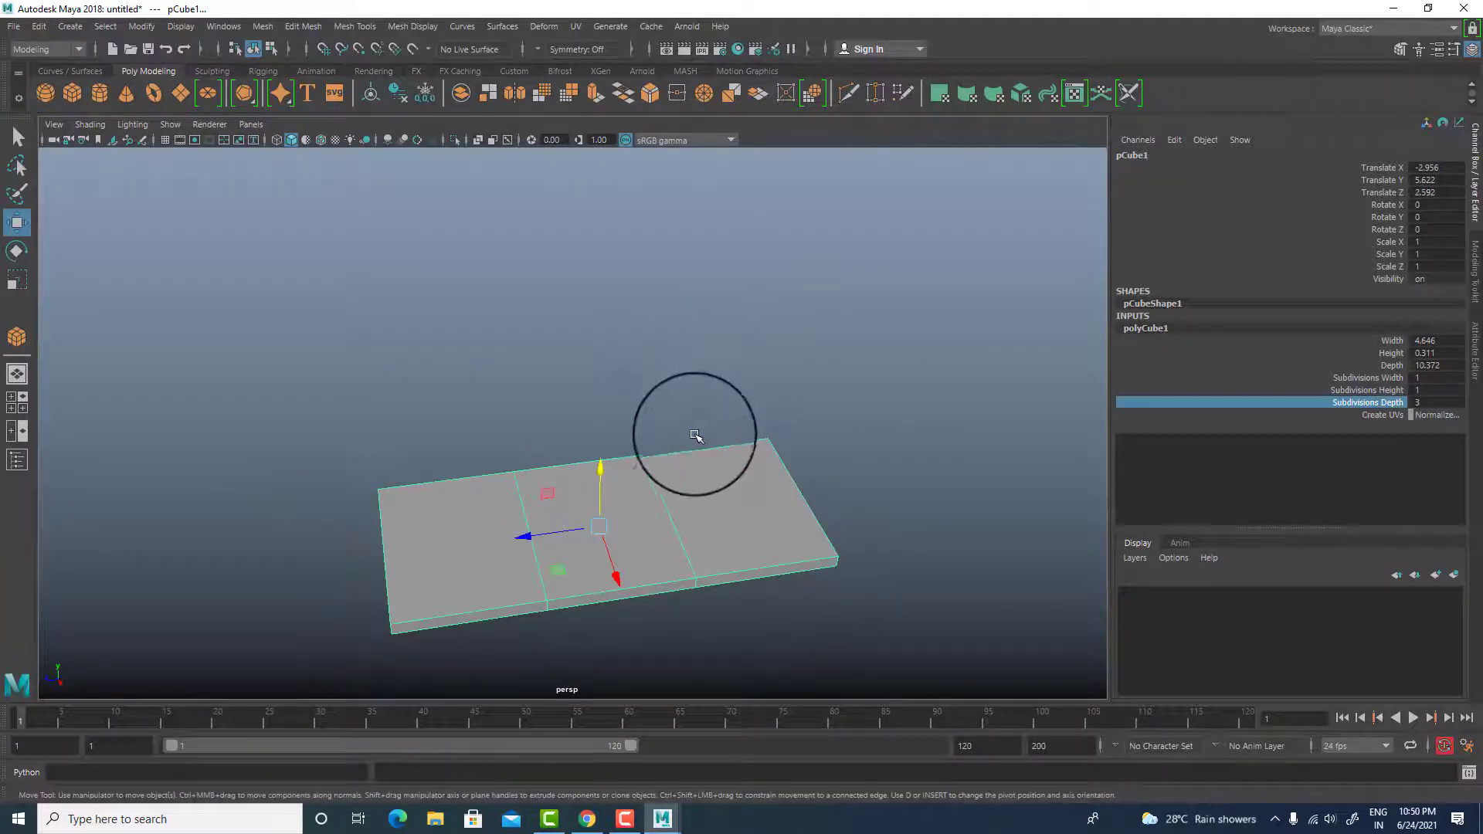
pyautogui.scroll(2, 711, 437)
pyautogui.keyDown('alt'); pyautogui.moveTo(706, 428); pyautogui.dragTo(658, 405, button='middle'); pyautogui.keyUp('alt')
pyautogui.click(691, 450)
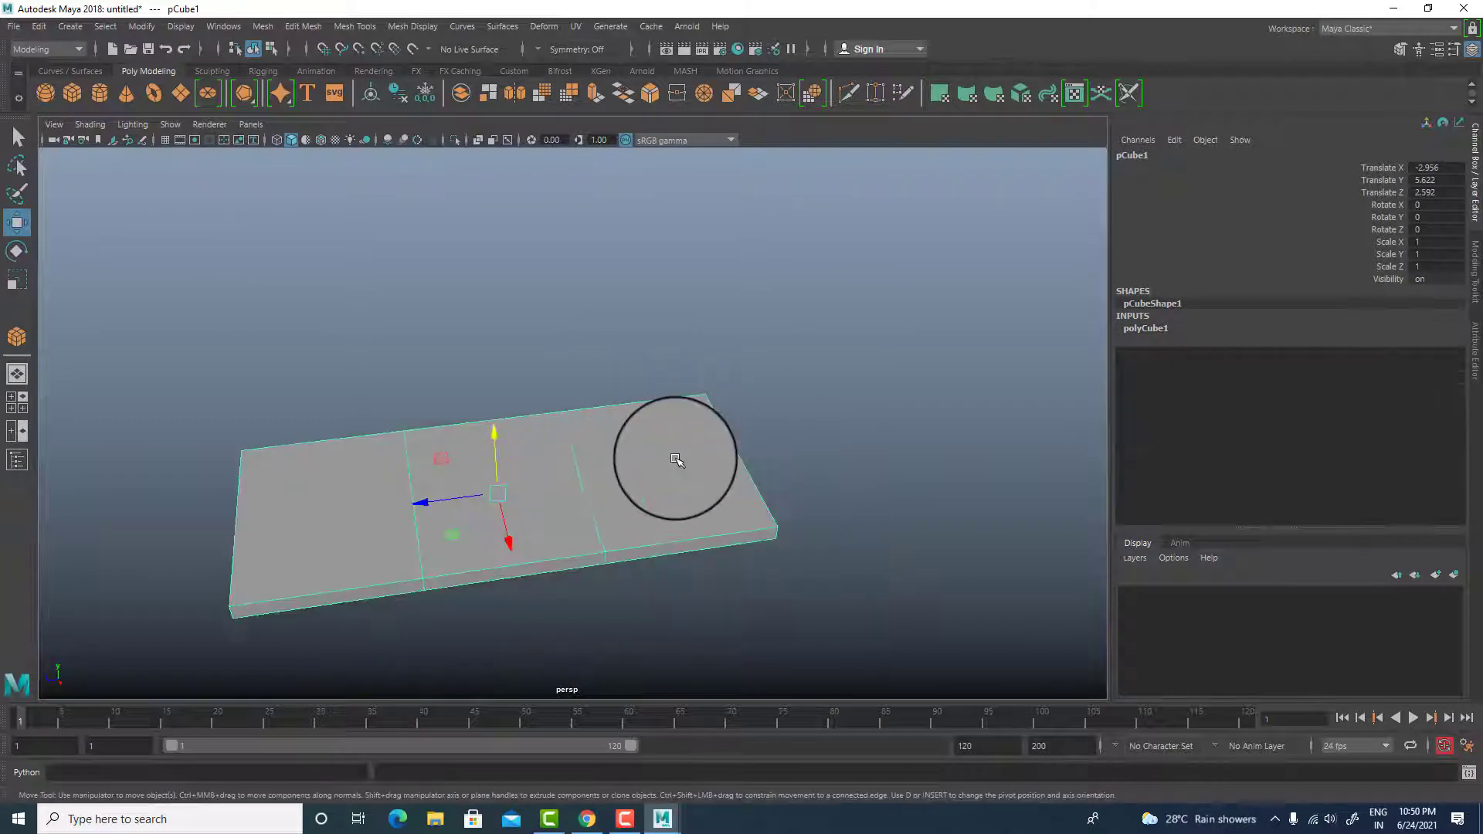
pyautogui.hotkey('ctrl', 'd')
pyautogui.moveTo(430, 506); pyautogui.dragTo(605, 374)
# - Examine the original box's polyCube1 construction settings and select the duplicate for comparison
pyautogui.click(604, 411)
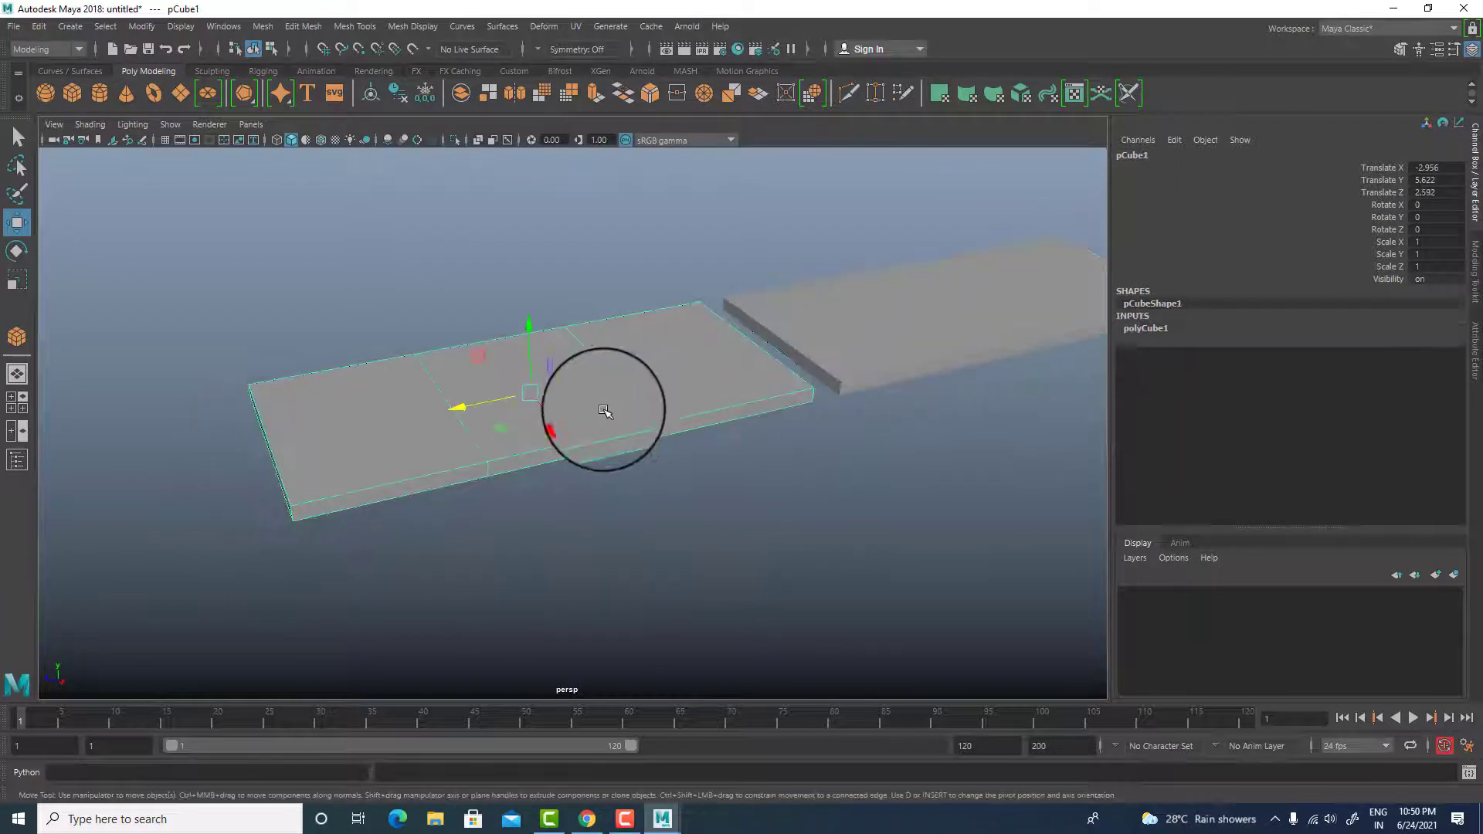
pyautogui.click(1146, 329)
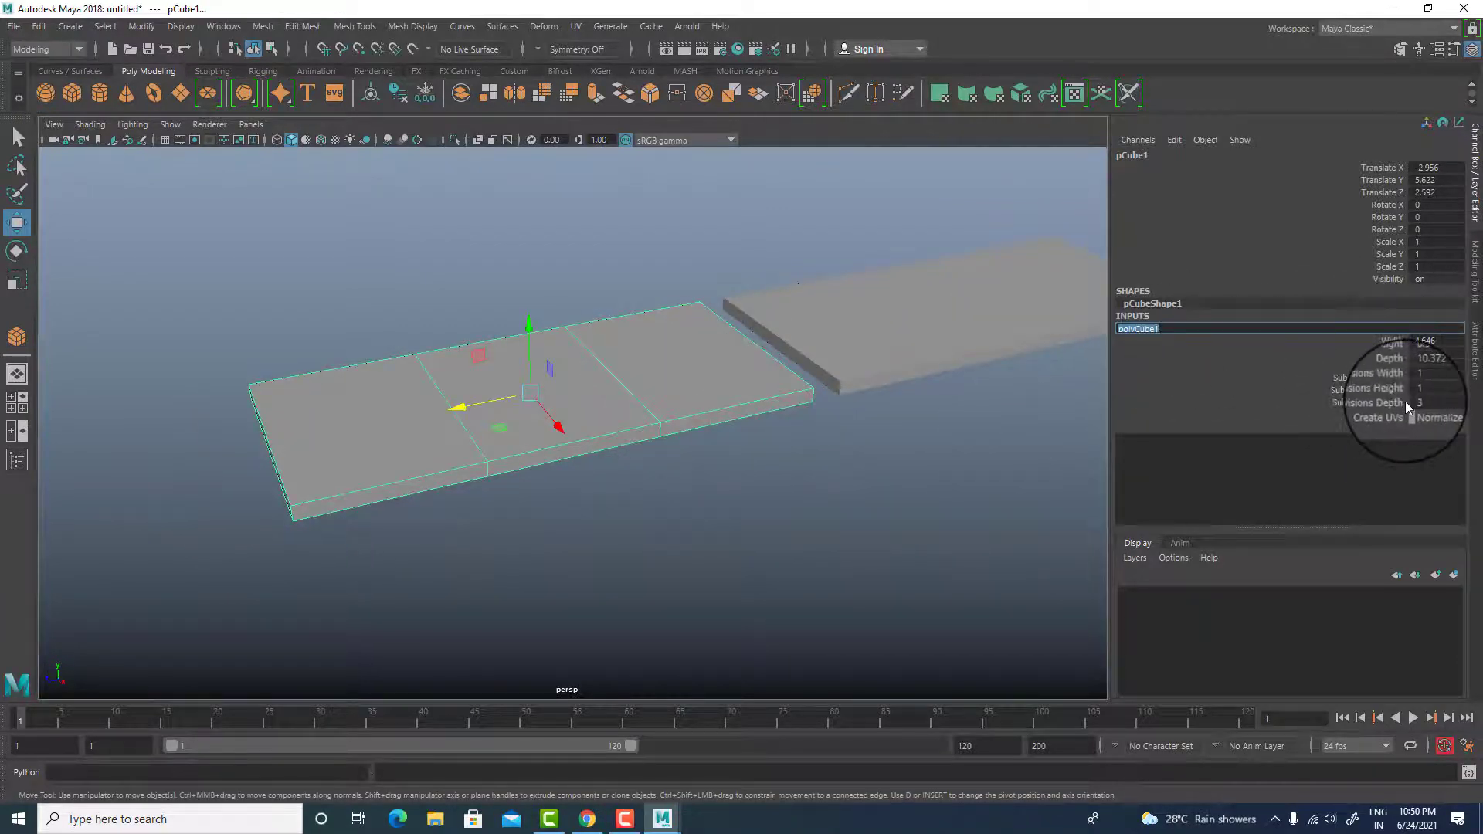
pyautogui.keyDown('alt'); pyautogui.moveTo(861, 438); pyautogui.dragTo(793, 252); pyautogui.keyUp('alt')
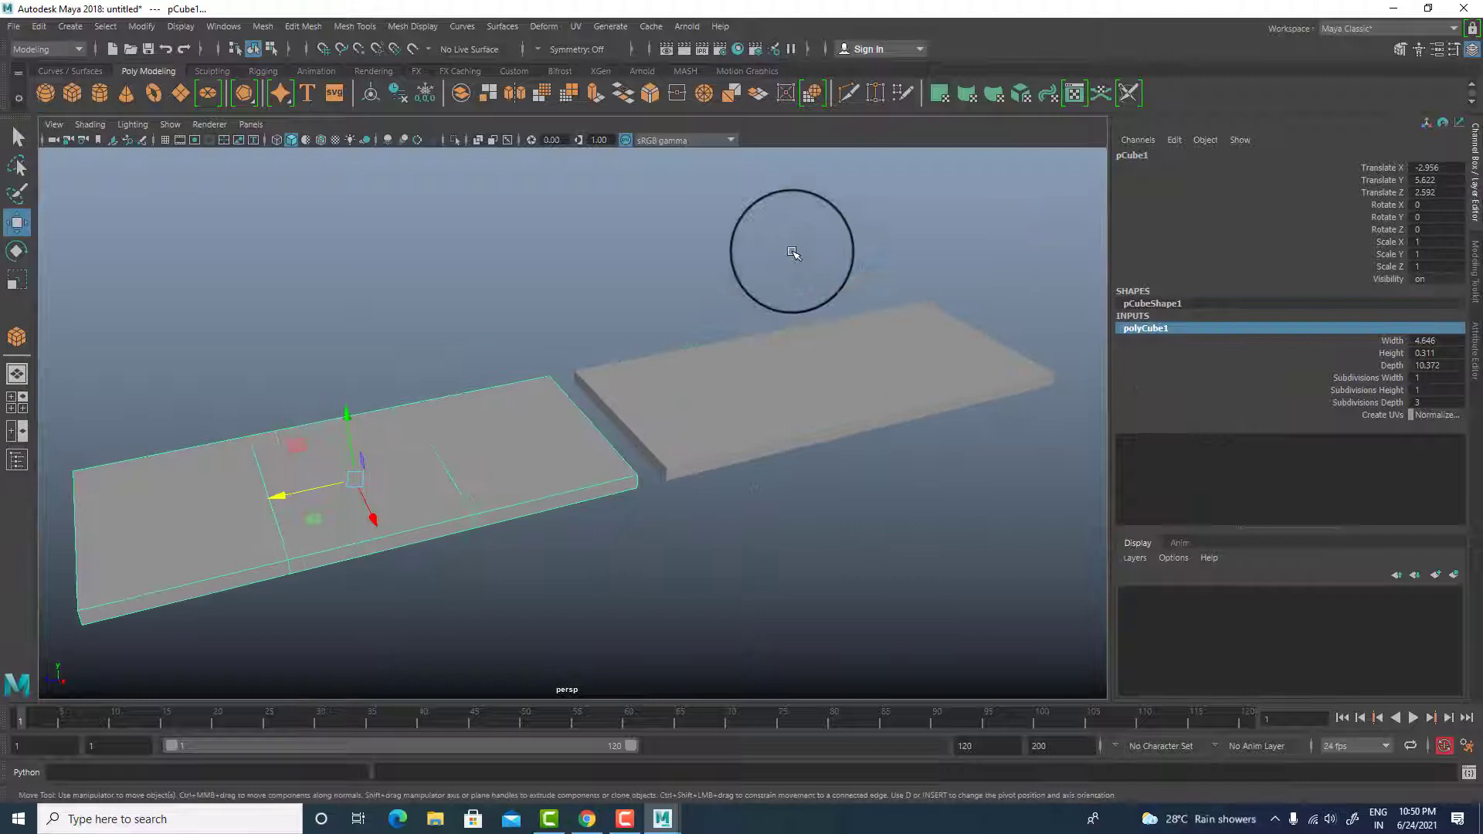
pyautogui.click(857, 446)
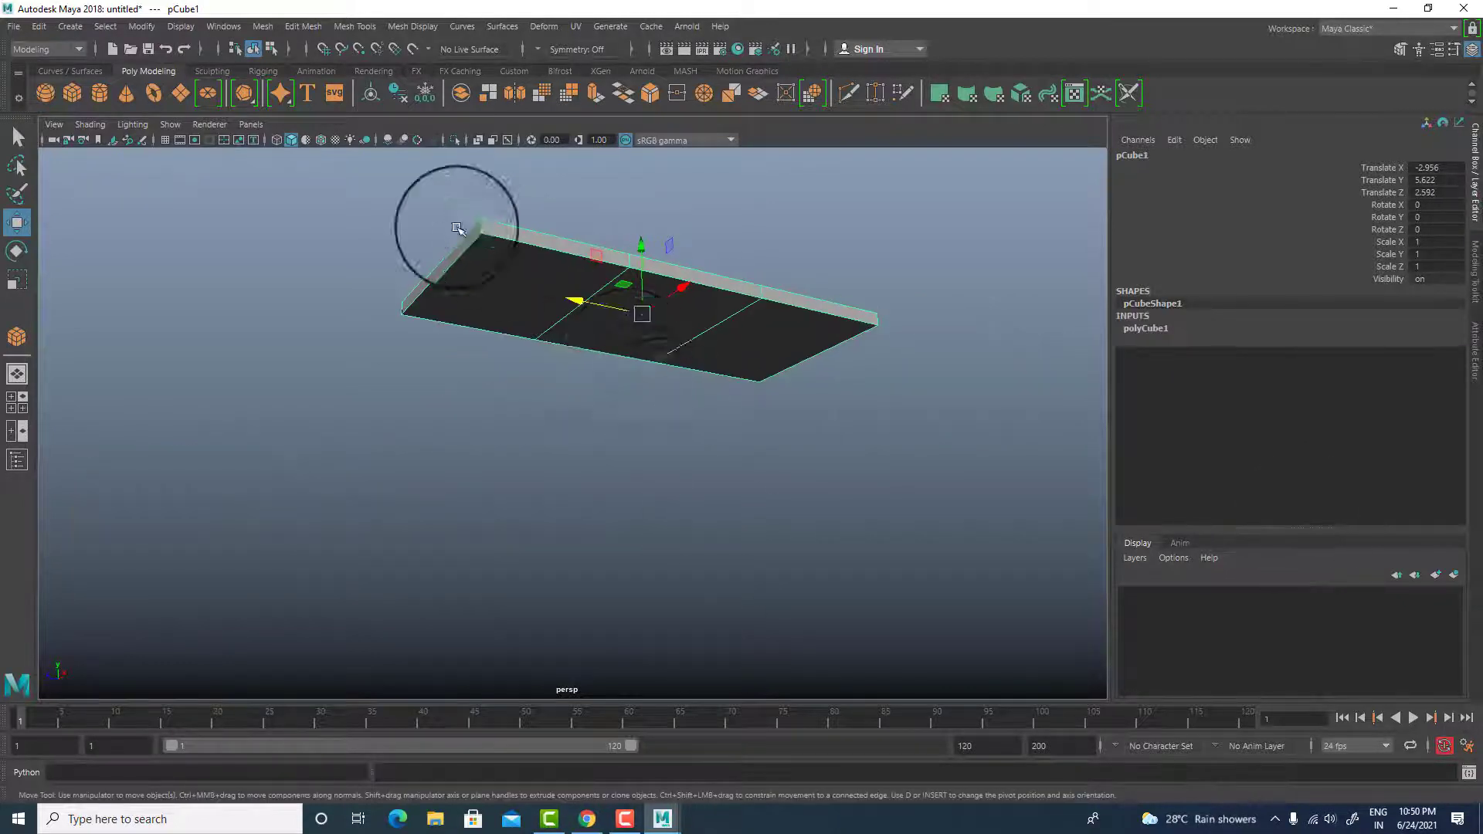
# - Duplicate the subdivided box and move the copy along Z to about -9.1, clear of the original's end
pyautogui.press('space')
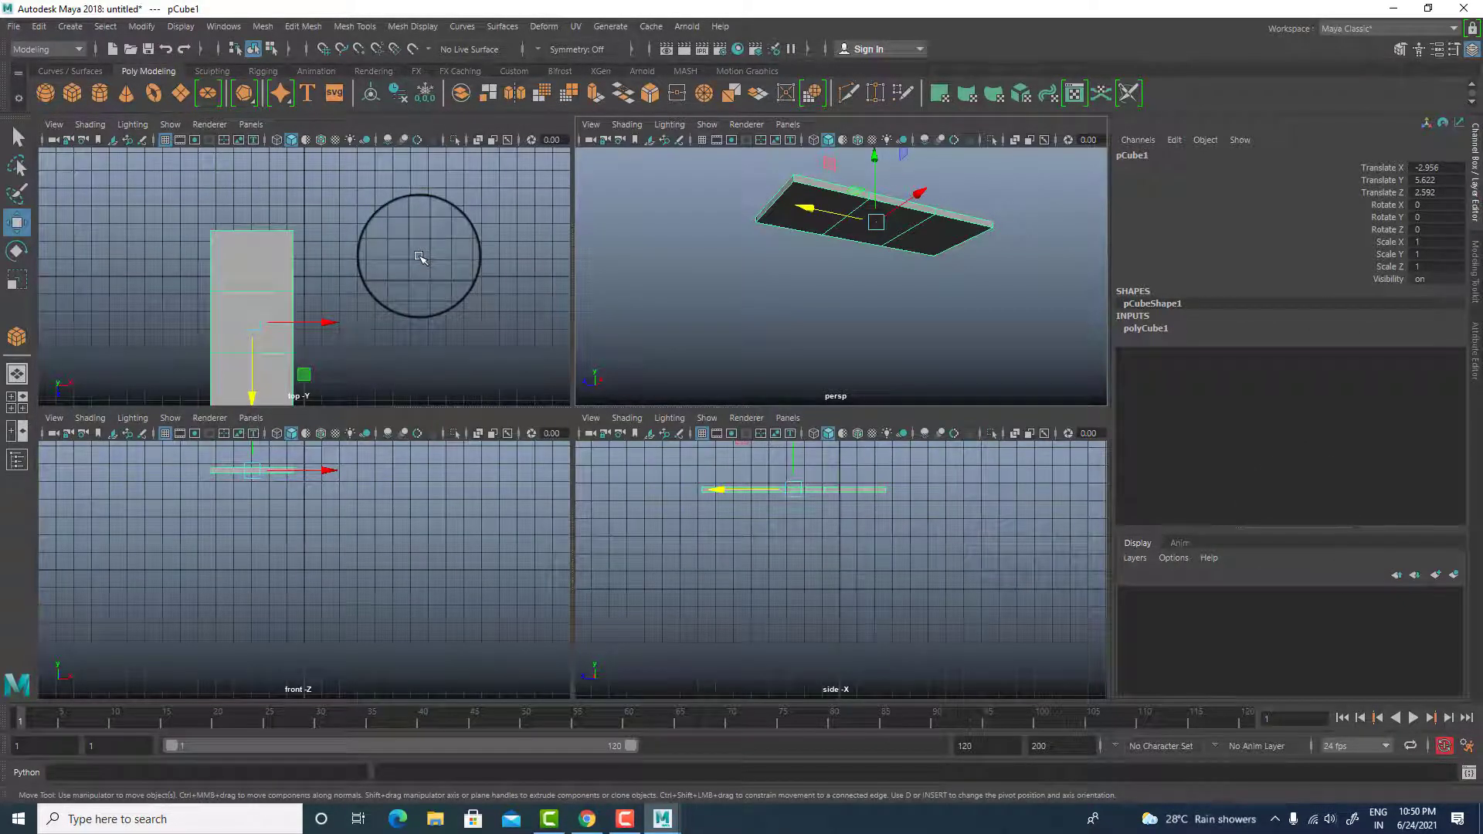
pyautogui.press('space')
pyautogui.press('space')
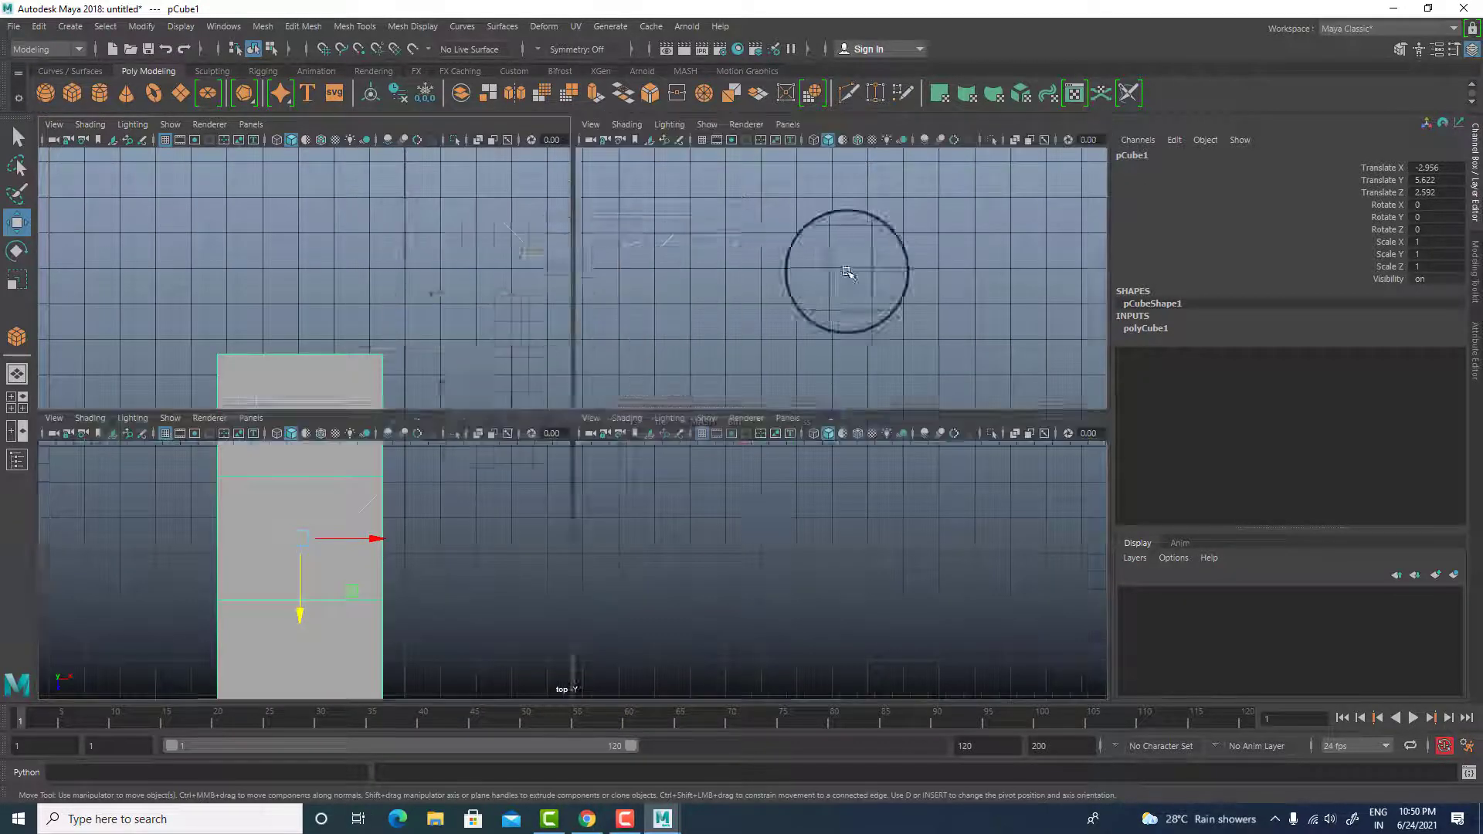
pyautogui.press('space')
pyautogui.keyDown('alt'); pyautogui.moveTo(814, 291); pyautogui.dragTo(540, 397); pyautogui.keyUp('alt')
pyautogui.hotkey('ctrl', 'd')
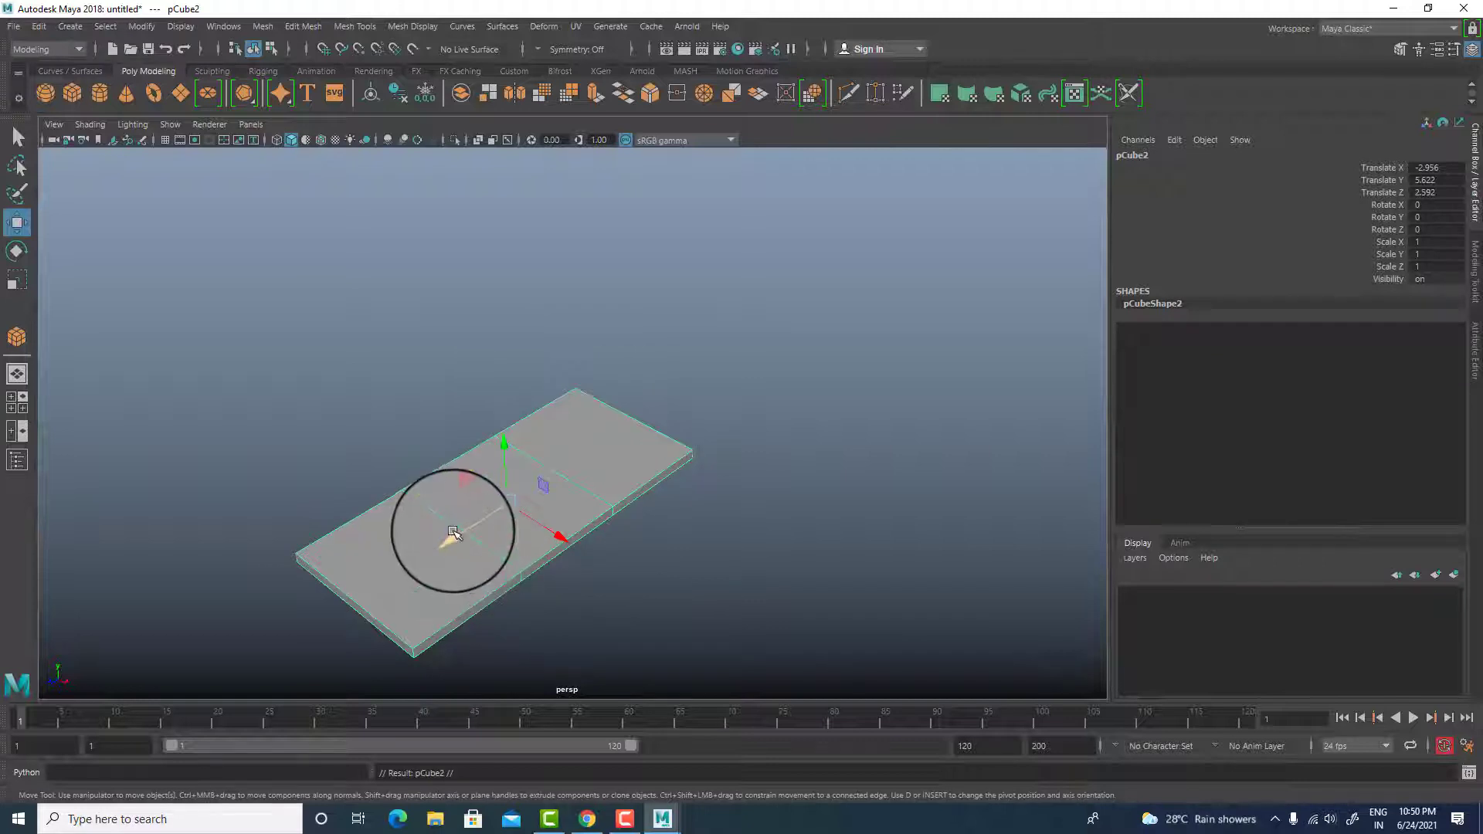
pyautogui.moveTo(448, 530); pyautogui.dragTo(717, 497)
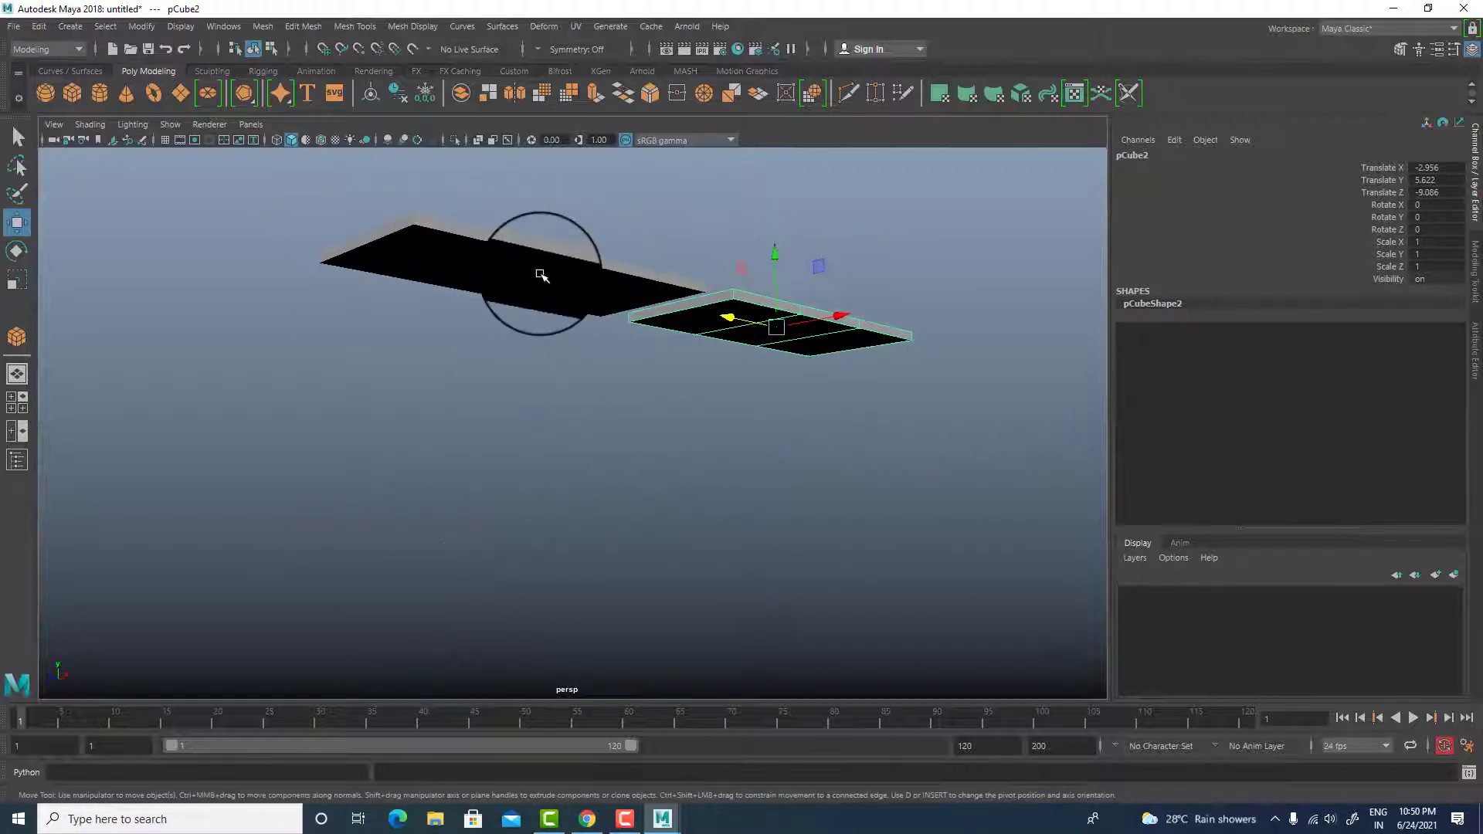
# - Select the original box and its duplicate together in Object Mode
pyautogui.click(543, 275)
pyautogui.keyDown('alt'); pyautogui.moveTo(569, 324); pyautogui.dragTo(662, 374); pyautogui.keyUp('alt')
pyautogui.moveTo(570, 236); pyautogui.dragTo(734, 149, button='right')
pyautogui.click(578, 207)
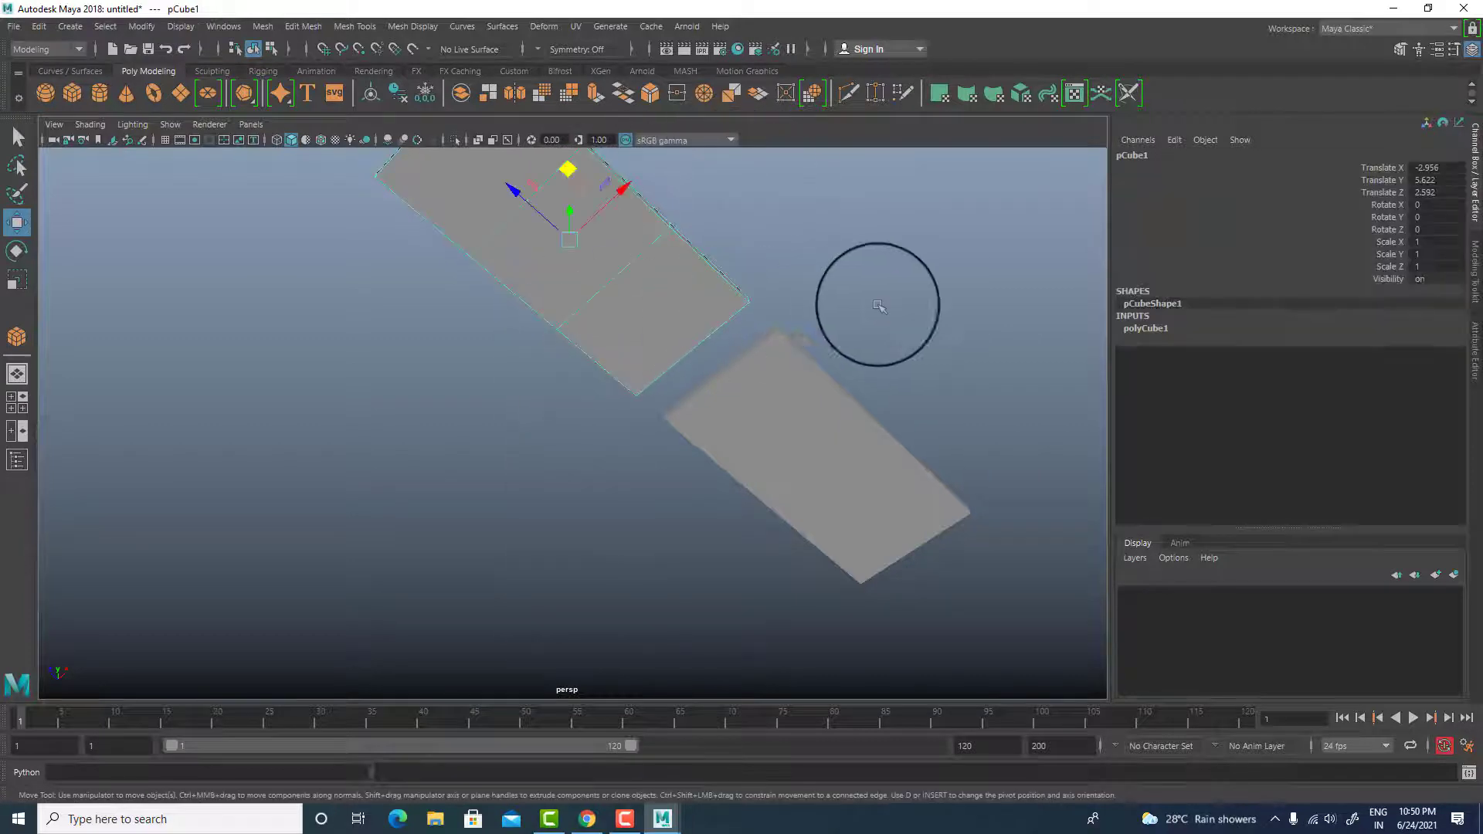
pyautogui.keyDown('alt'); pyautogui.moveTo(672, 496); pyautogui.dragTo(692, 540, button='middle'); pyautogui.keyUp('alt')
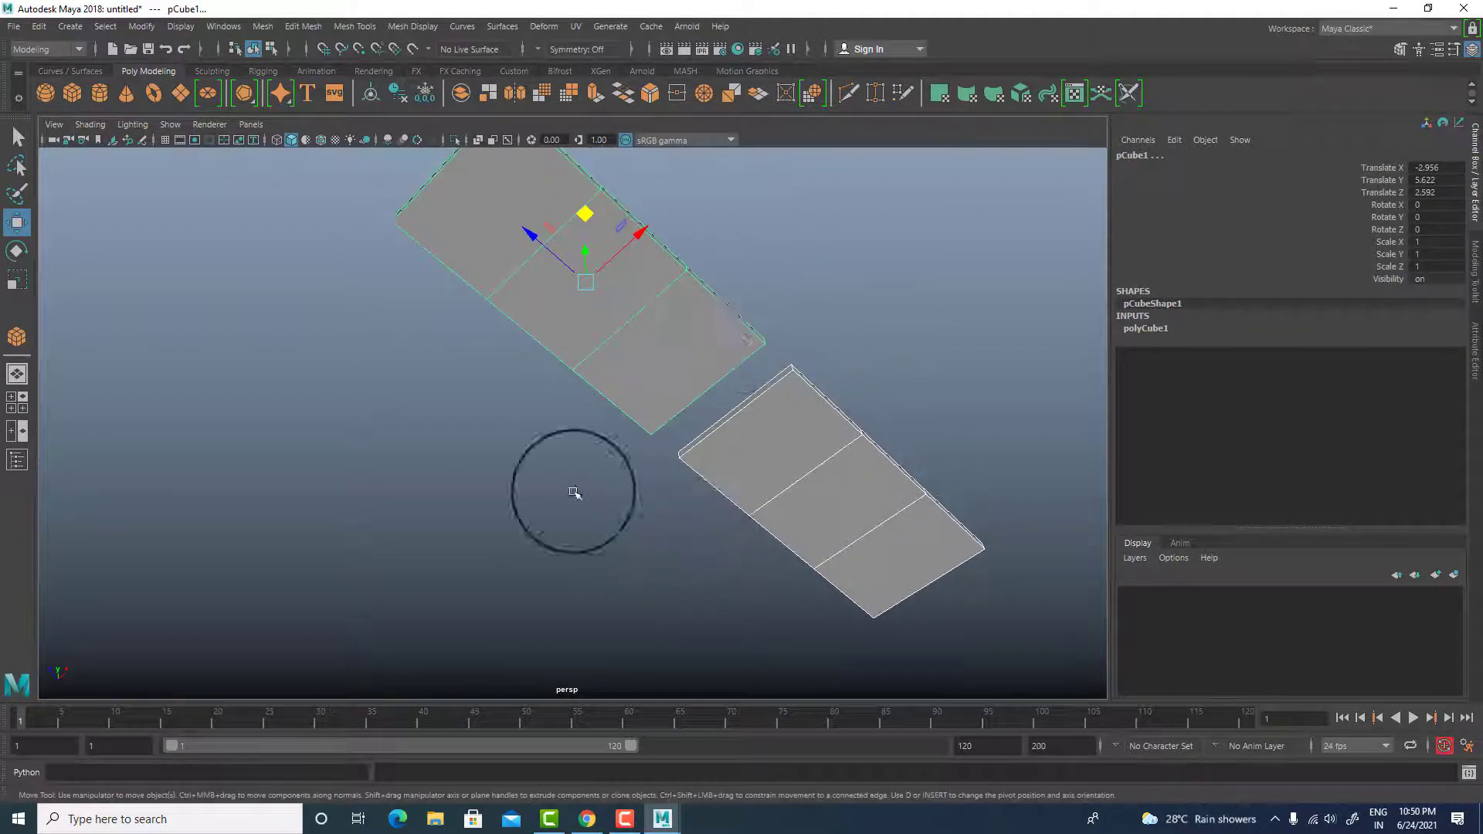
pyautogui.rightClick(659, 348)
pyautogui.moveTo(659, 348); pyautogui.dragTo(795, 291, button='right')
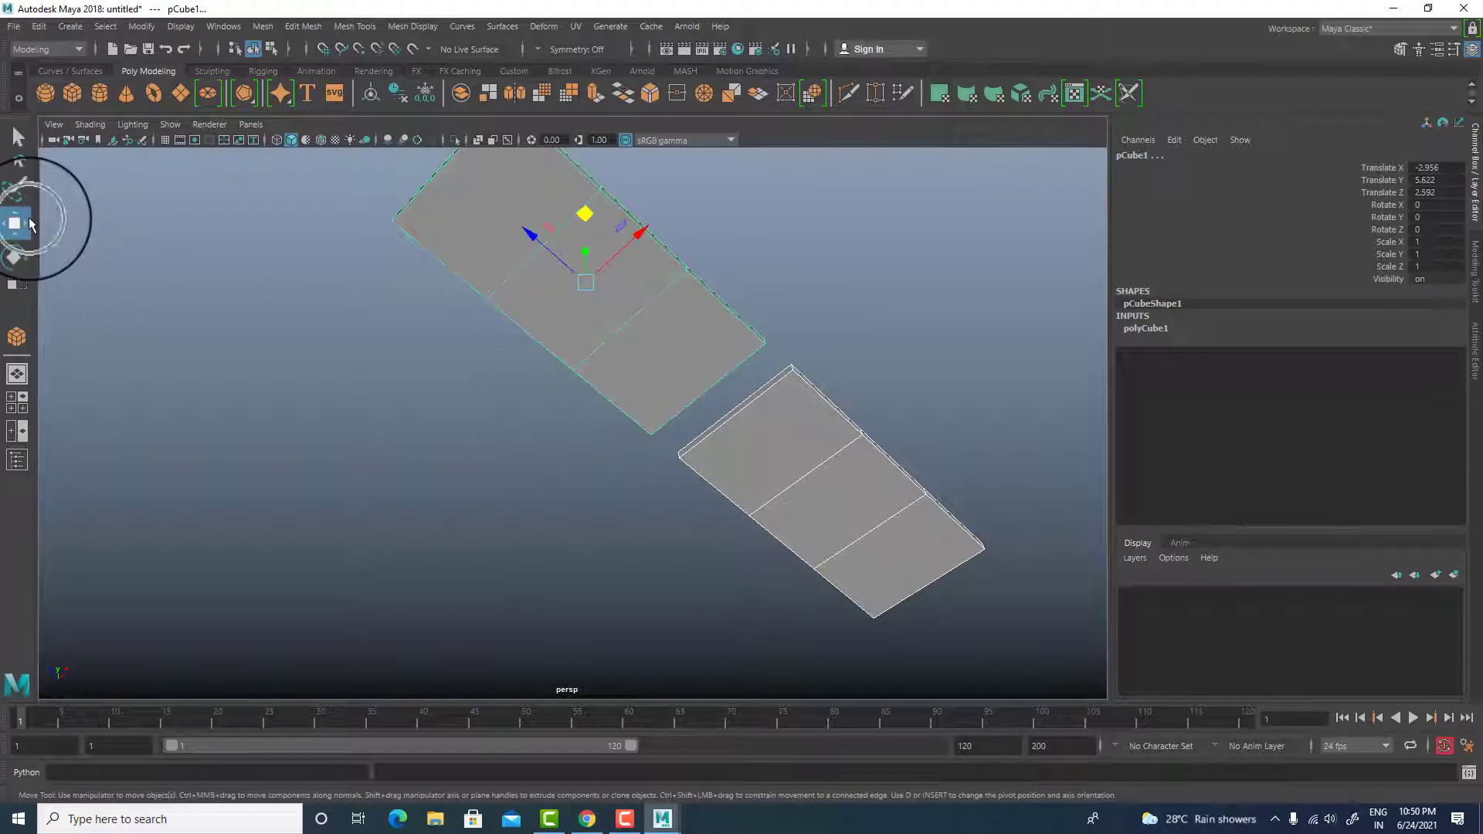
# - Switch the original box to face selection and select the middle one of its three large faces
pyautogui.rightClick(554, 274)
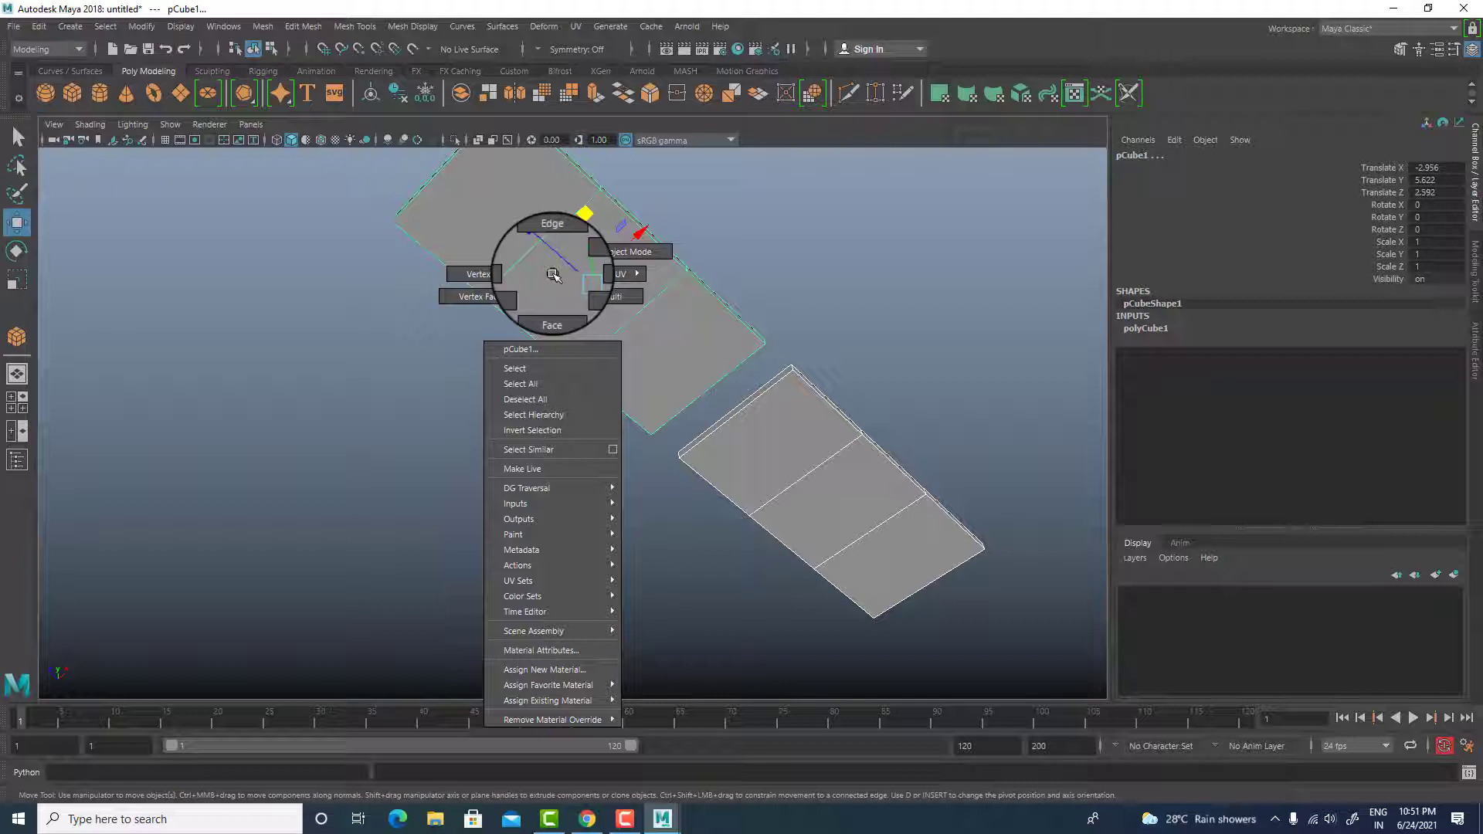
pyautogui.moveTo(553, 276); pyautogui.dragTo(556, 319, button='right')
pyautogui.click(555, 318)
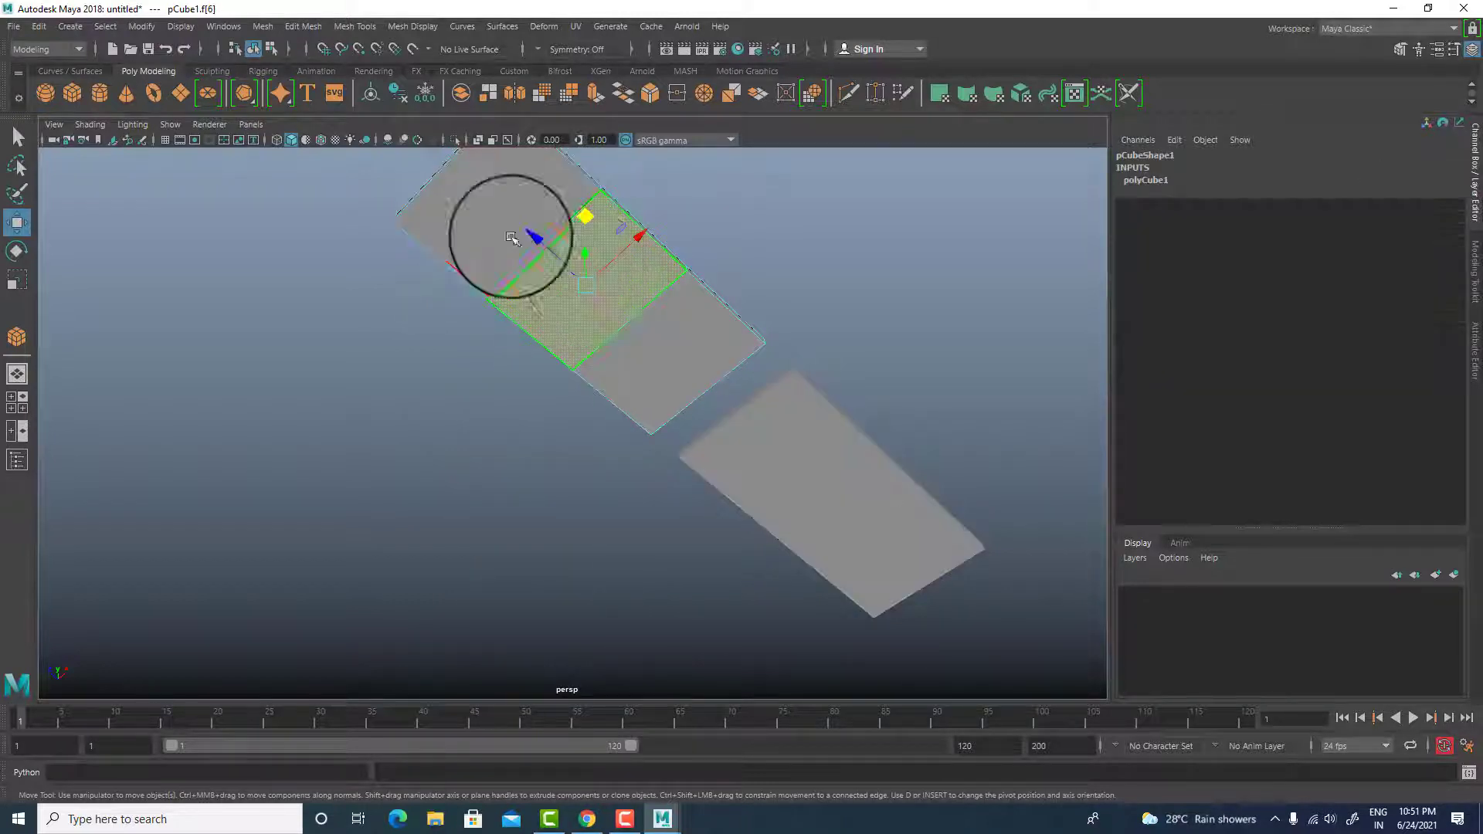
pyautogui.click(657, 360)
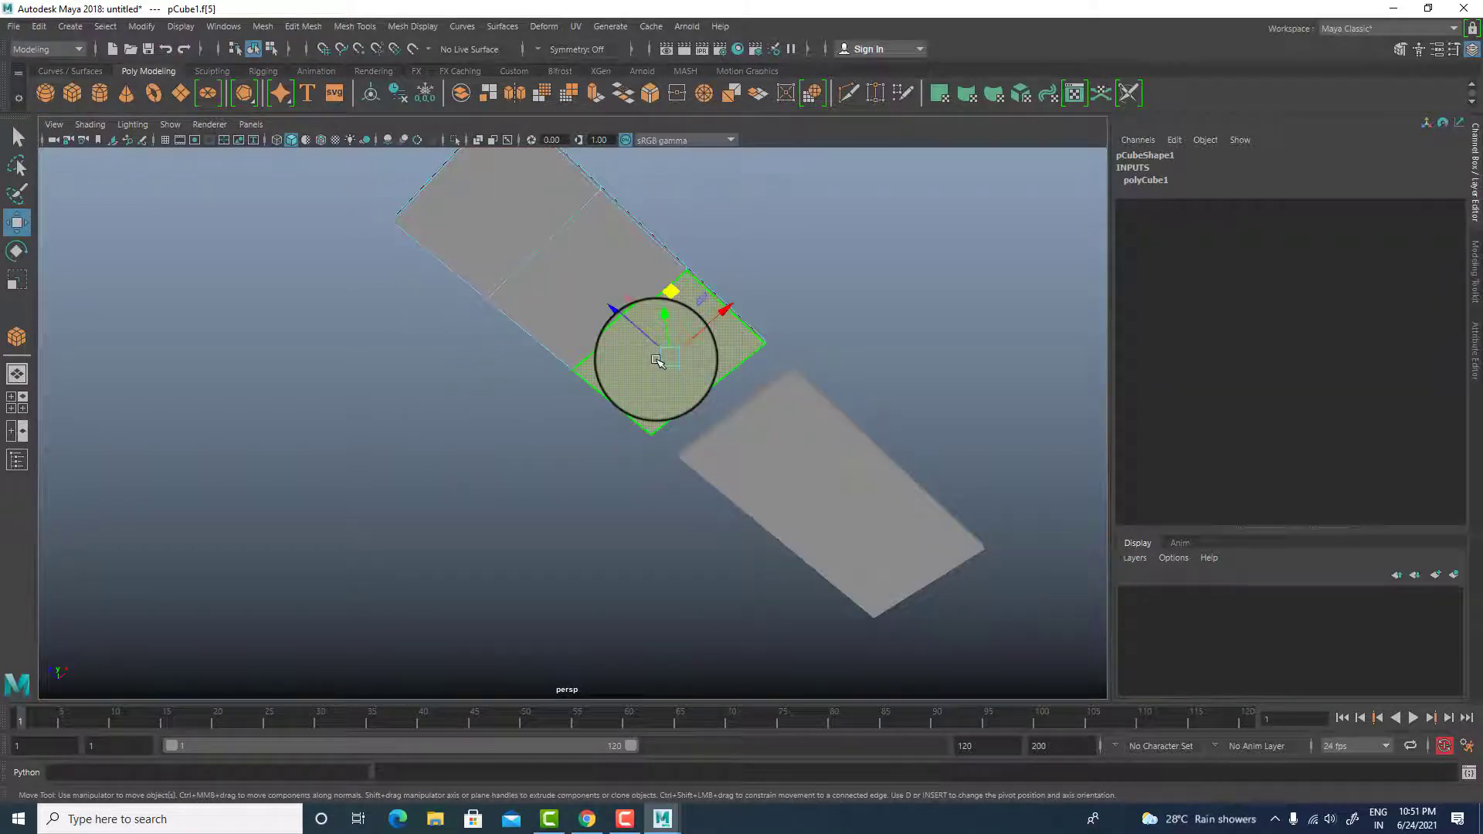
pyautogui.click(781, 225)
pyautogui.click(622, 272)
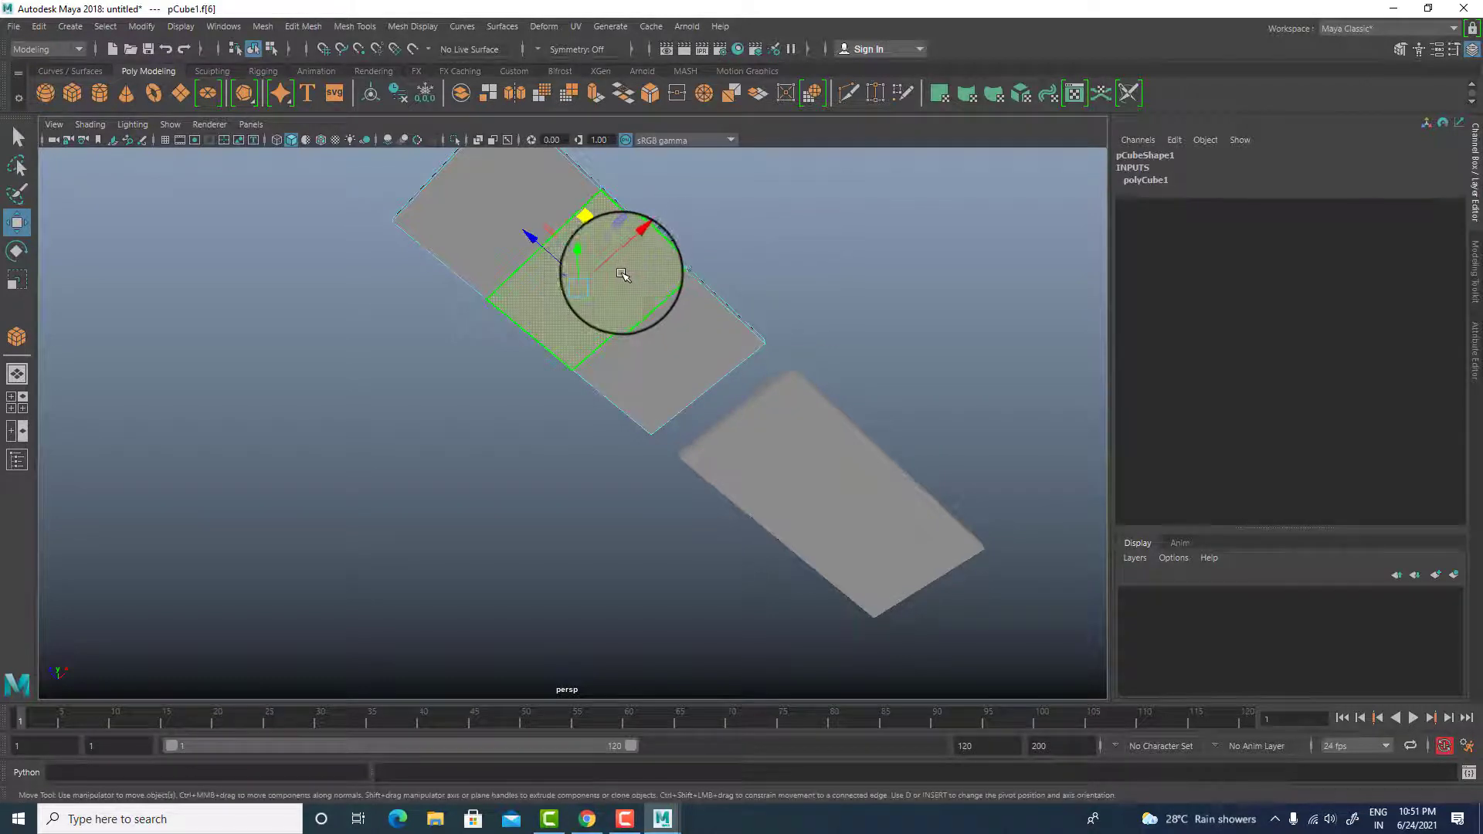
# - Extrude the selected middle face on the original box's underside downward by increasing its thickness until it forms a deep block
pyautogui.keyDown('alt'); pyautogui.moveTo(610, 304); pyautogui.dragTo(574, 309); pyautogui.keyUp('alt')
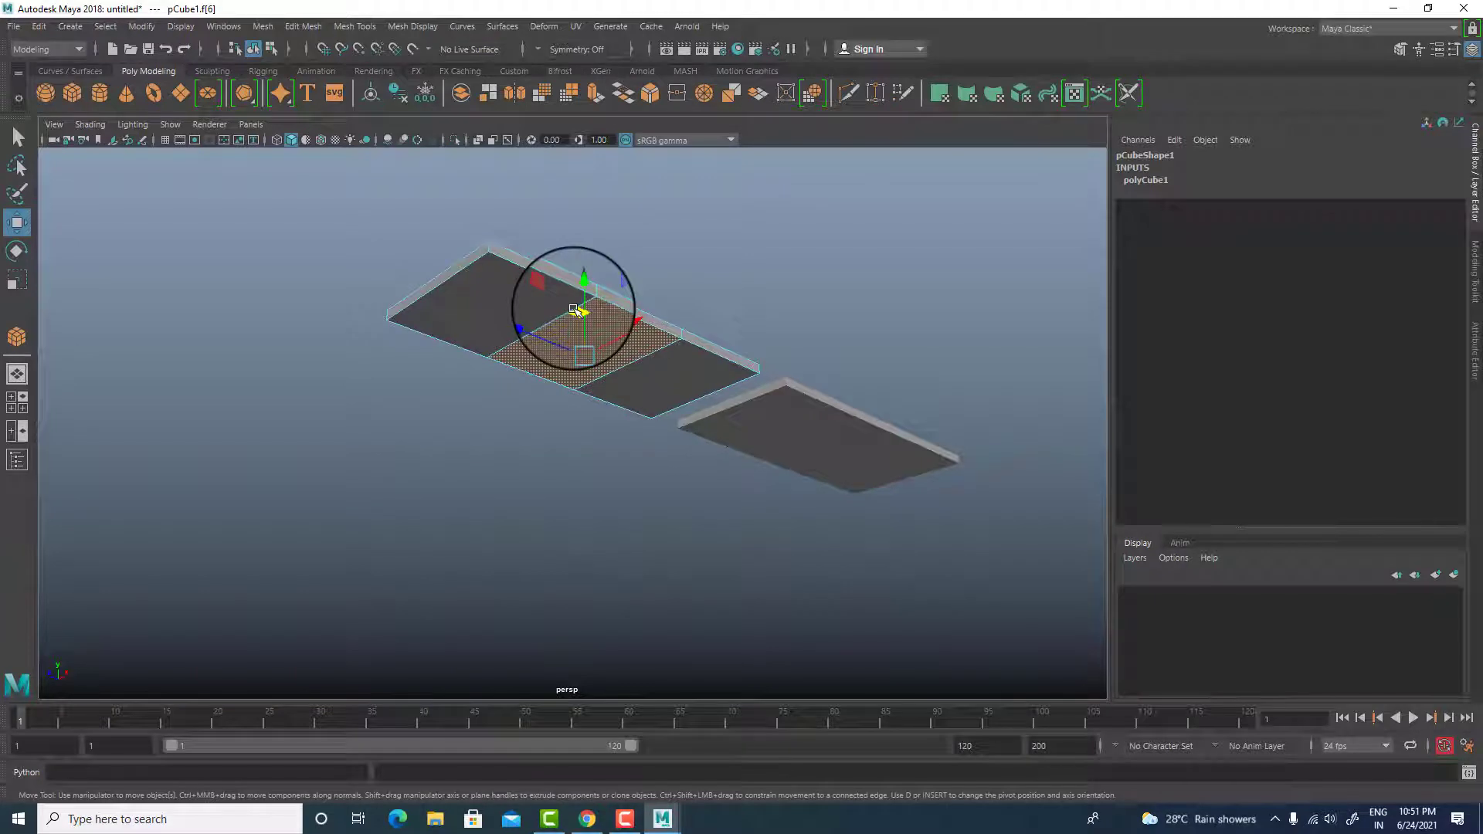
pyautogui.keyDown('alt'); pyautogui.moveTo(578, 309); pyautogui.dragTo(581, 316); pyautogui.keyUp('alt')
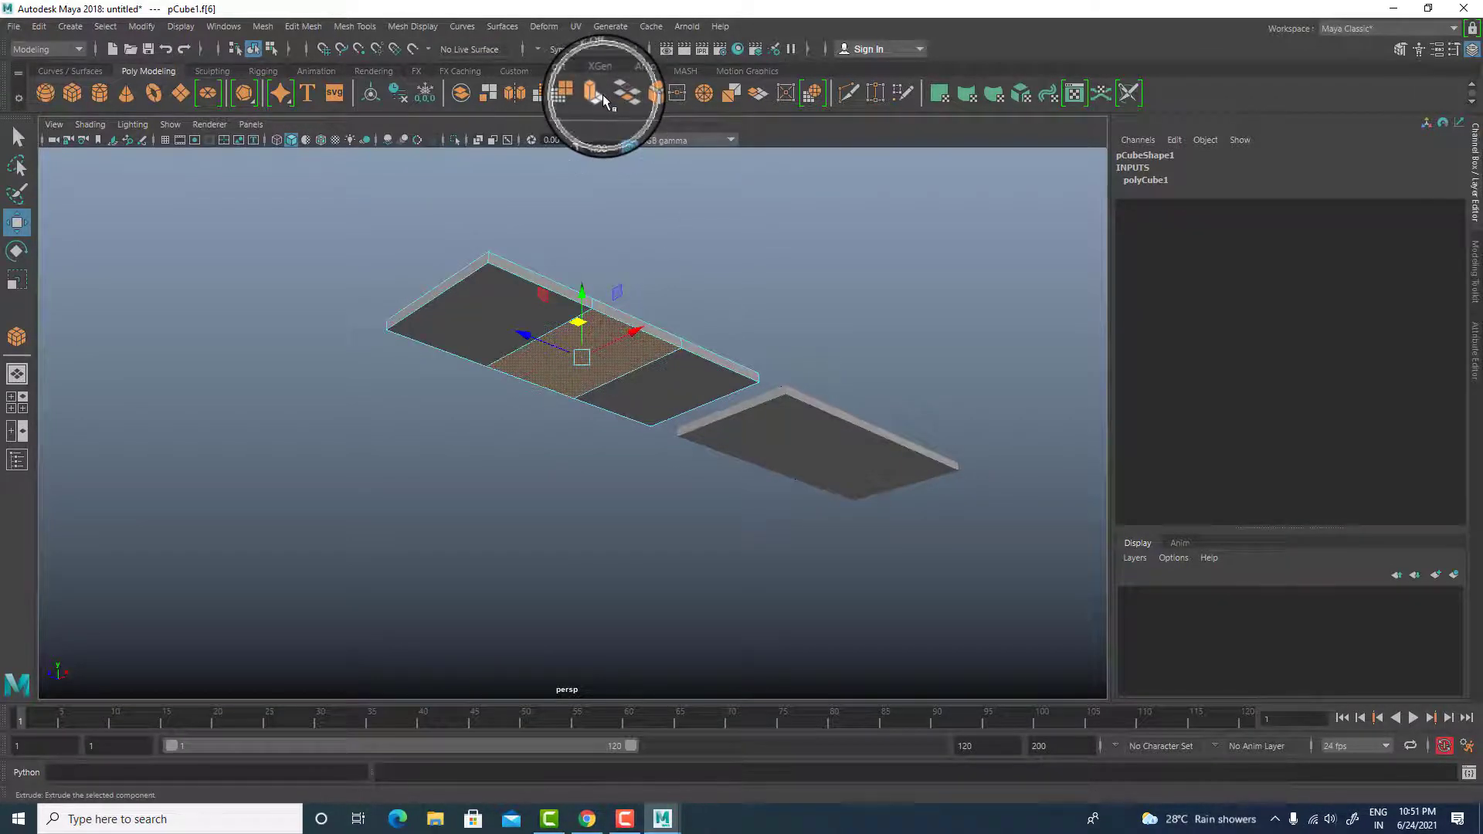
pyautogui.click(147, 73)
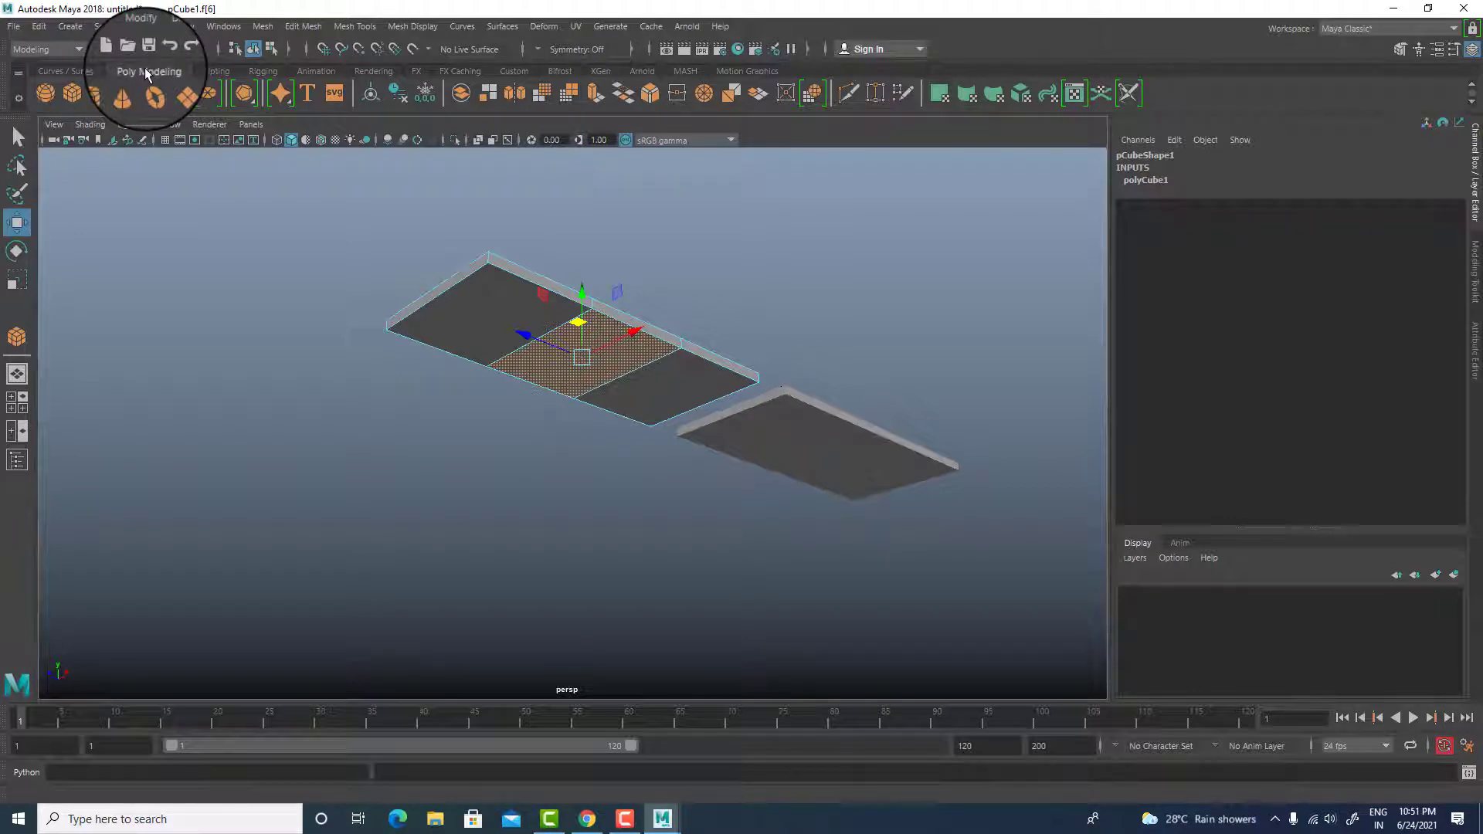
pyautogui.click(303, 25)
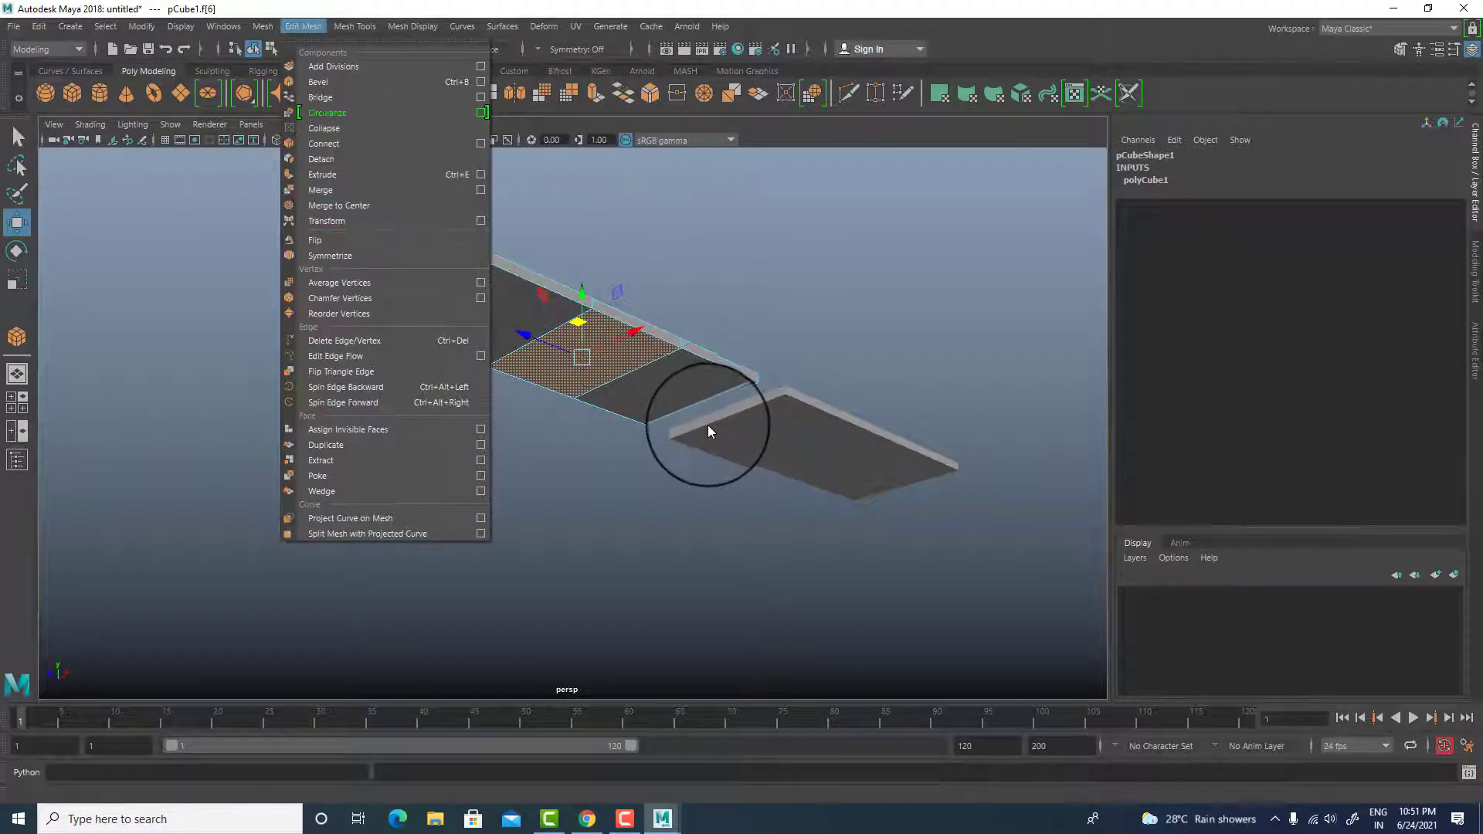
pyautogui.click(615, 354)
pyautogui.click(301, 28)
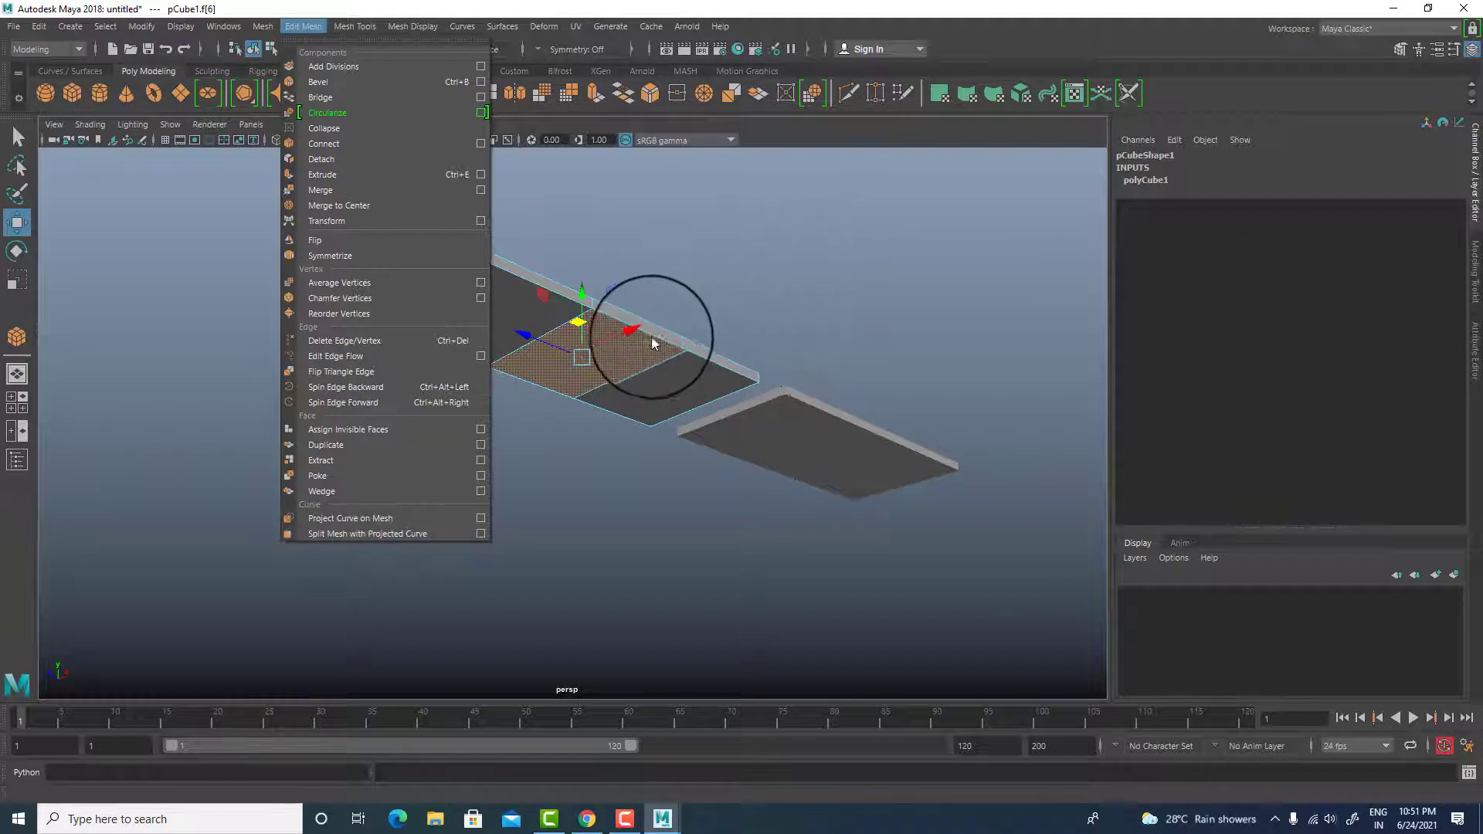
pyautogui.click(598, 347)
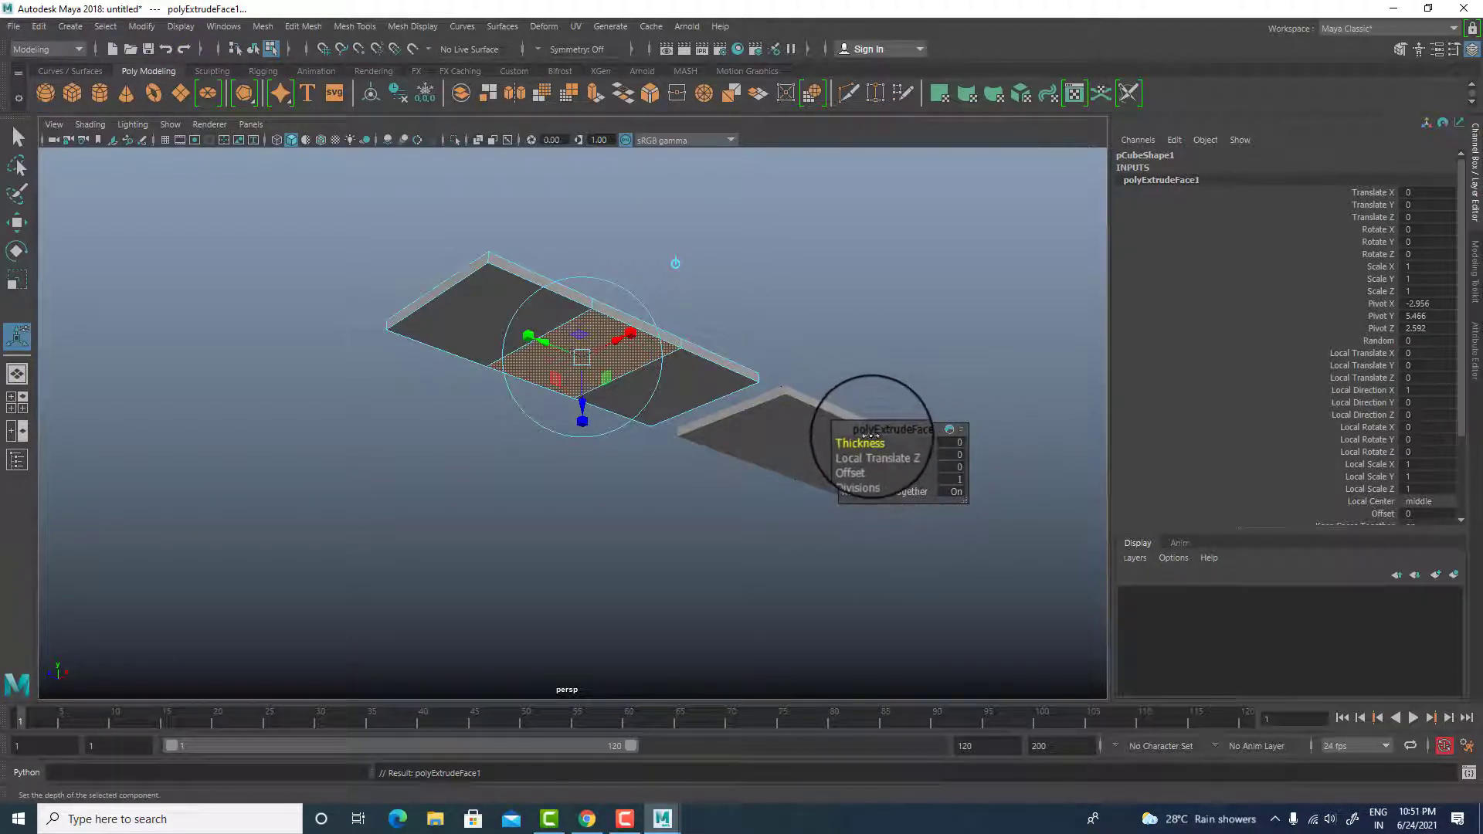
pyautogui.moveTo(873, 442); pyautogui.dragTo(901, 437)
pyautogui.press('w')
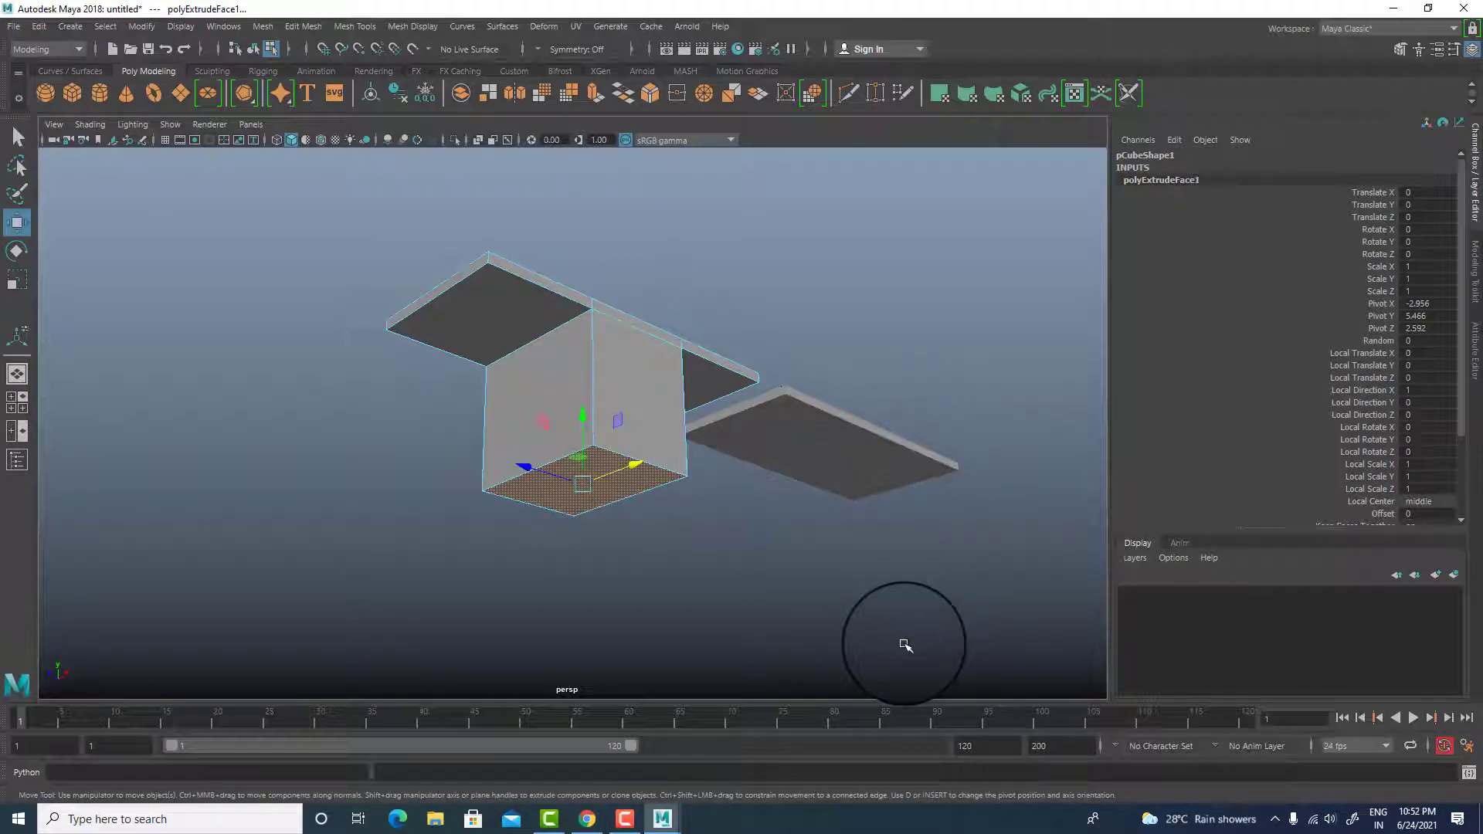
# - Switch the extruded box to vertex selection and show the whole box in the top view
pyautogui.keyDown('alt'); pyautogui.moveTo(707, 402); pyautogui.dragTo(669, 550); pyautogui.keyUp('alt')
pyautogui.click(662, 315)
pyautogui.keyDown('alt'); pyautogui.moveTo(677, 609); pyautogui.dragTo(553, 444); pyautogui.keyUp('alt')
pyautogui.click(570, 462)
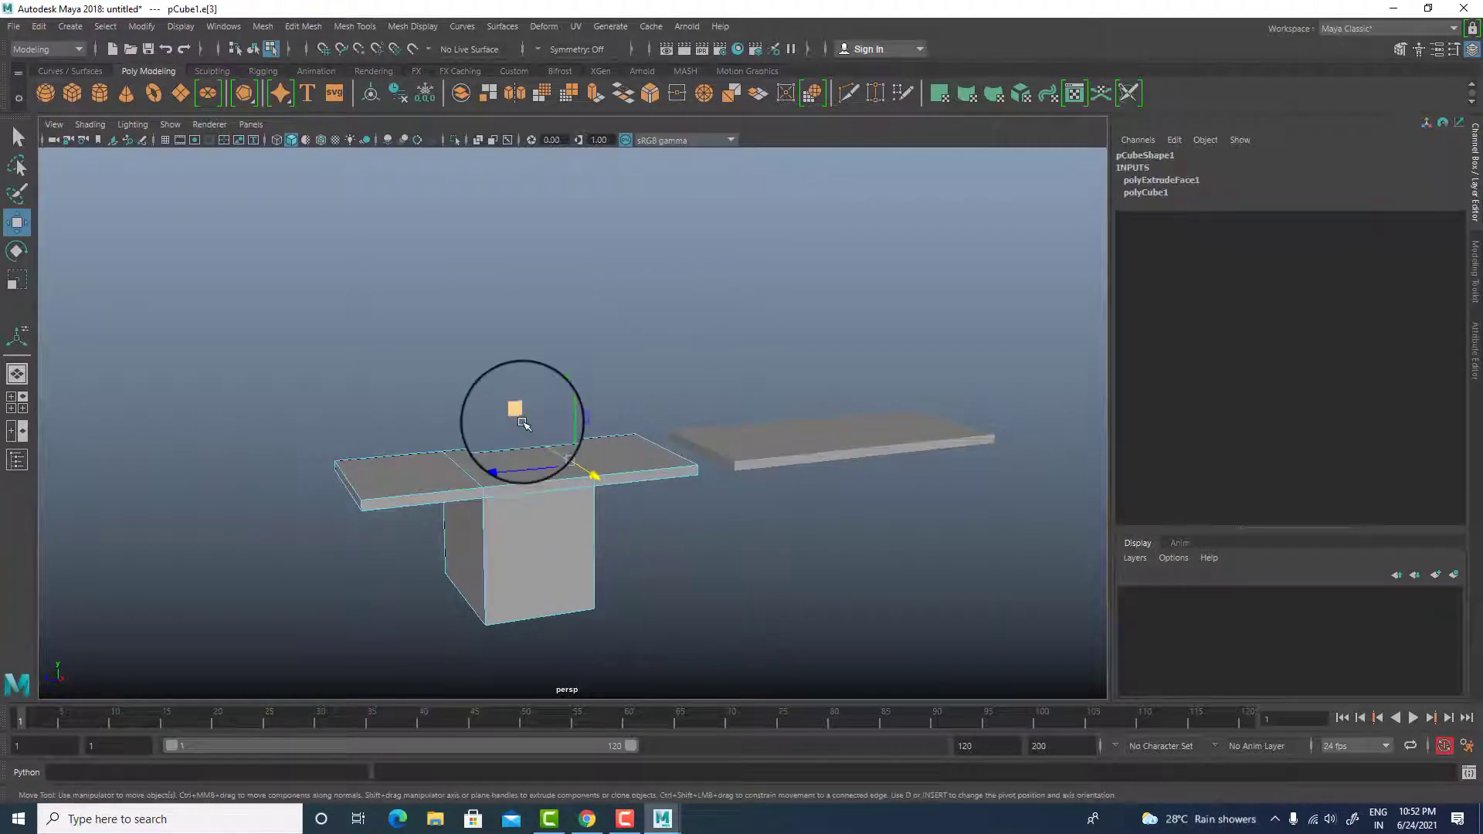
pyautogui.moveTo(529, 371); pyautogui.dragTo(477, 374, button='right')
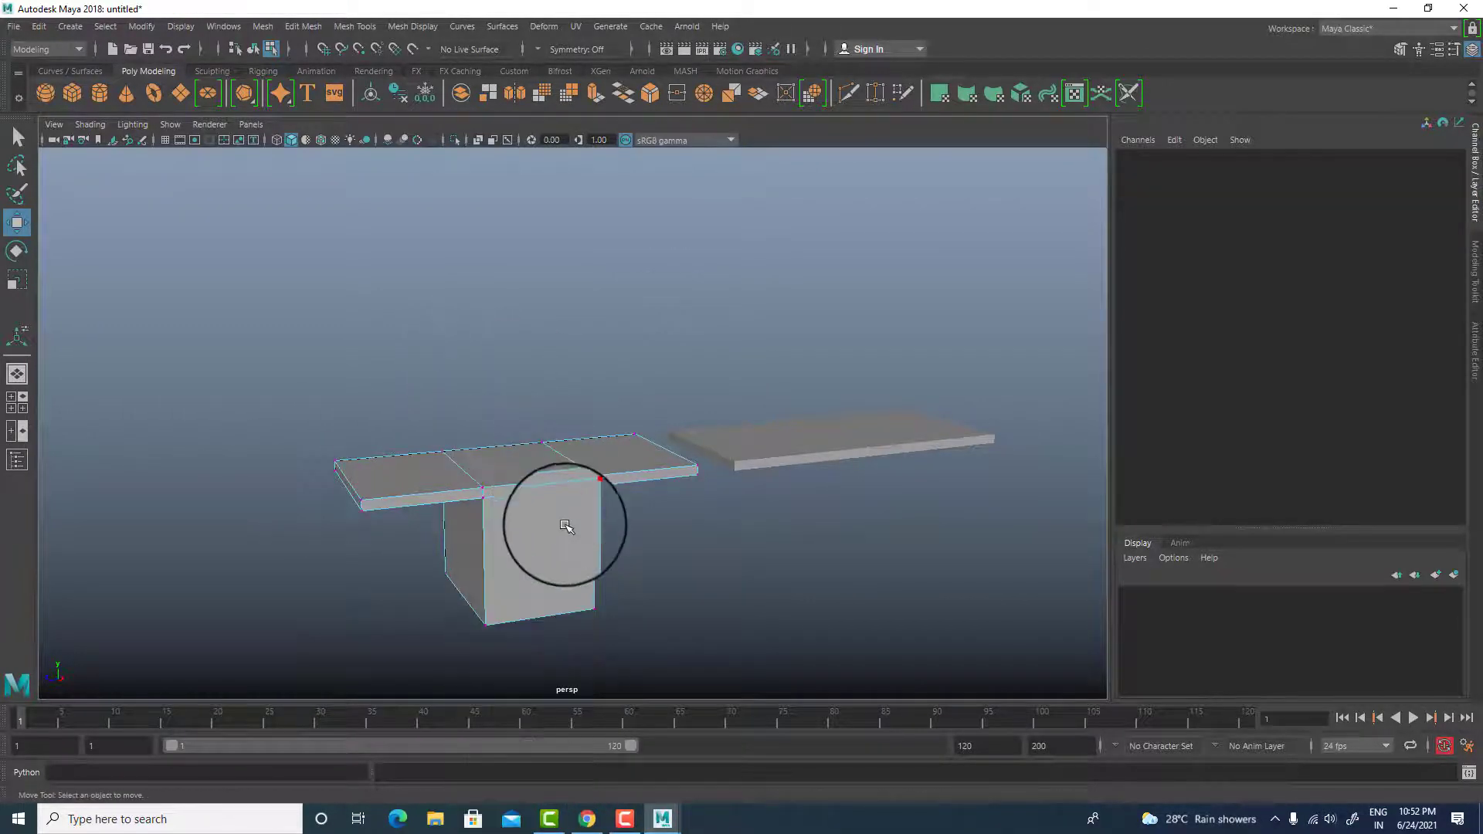
pyautogui.press('space')
pyautogui.press('space')
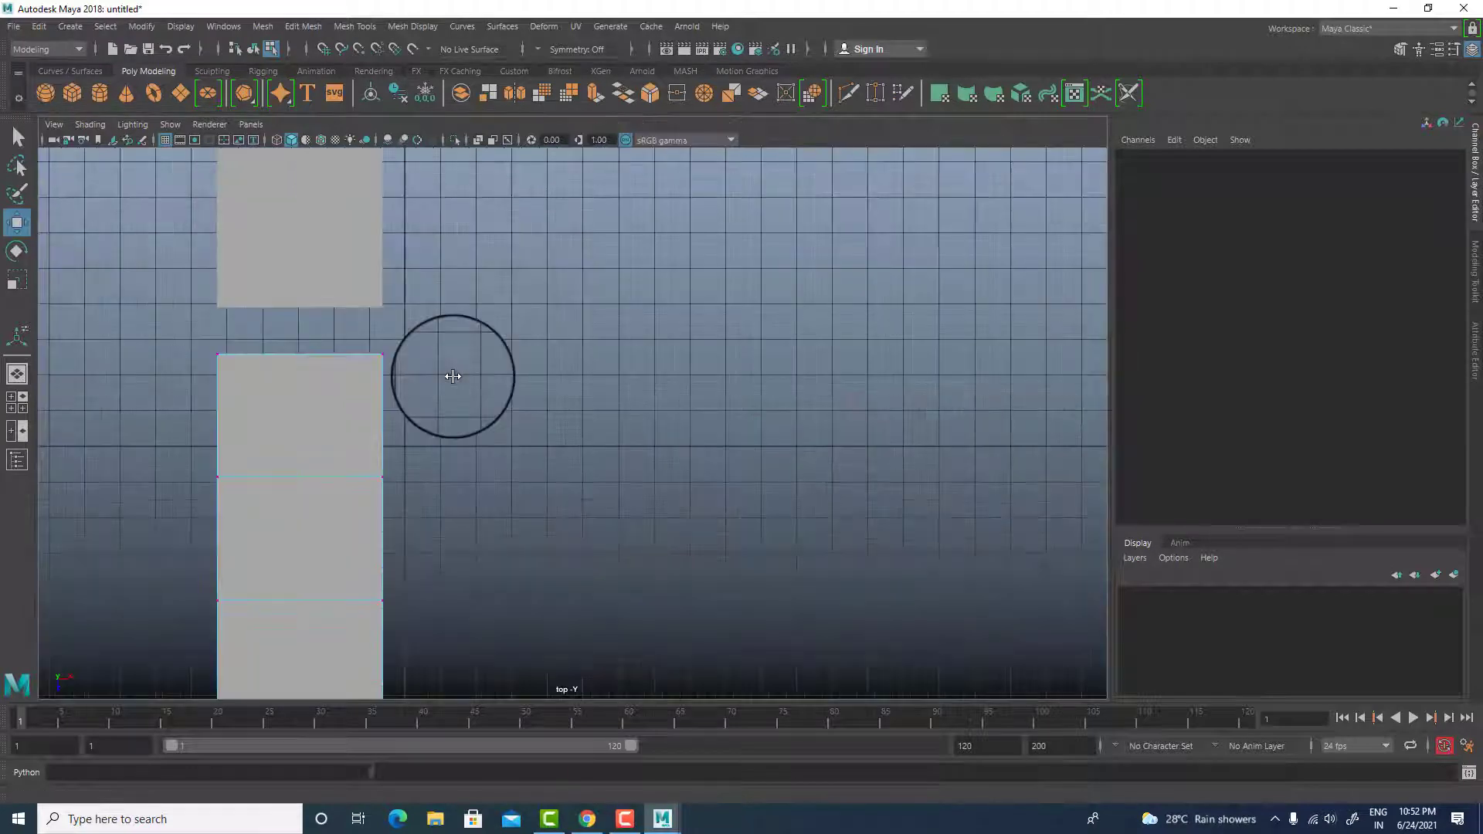
pyautogui.scroll(-1, 655, 595)
pyautogui.keyDown('alt'); pyautogui.moveTo(641, 553); pyautogui.dragTo(674, 545, button='middle'); pyautogui.keyUp('alt')
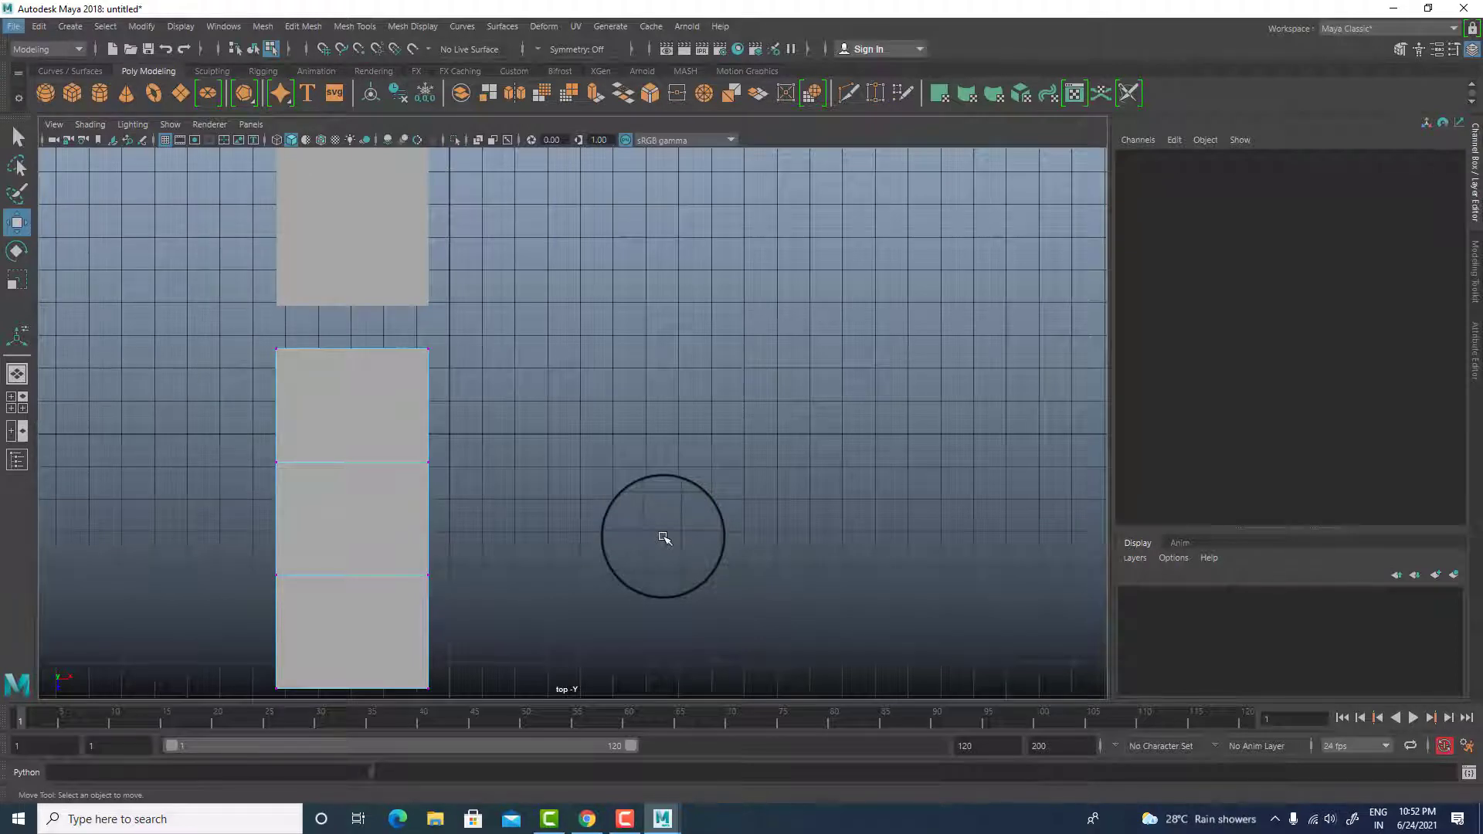
pyautogui.keyDown('alt'); pyautogui.moveTo(620, 566); pyautogui.dragTo(711, 490, button='middle'); pyautogui.keyUp('alt')
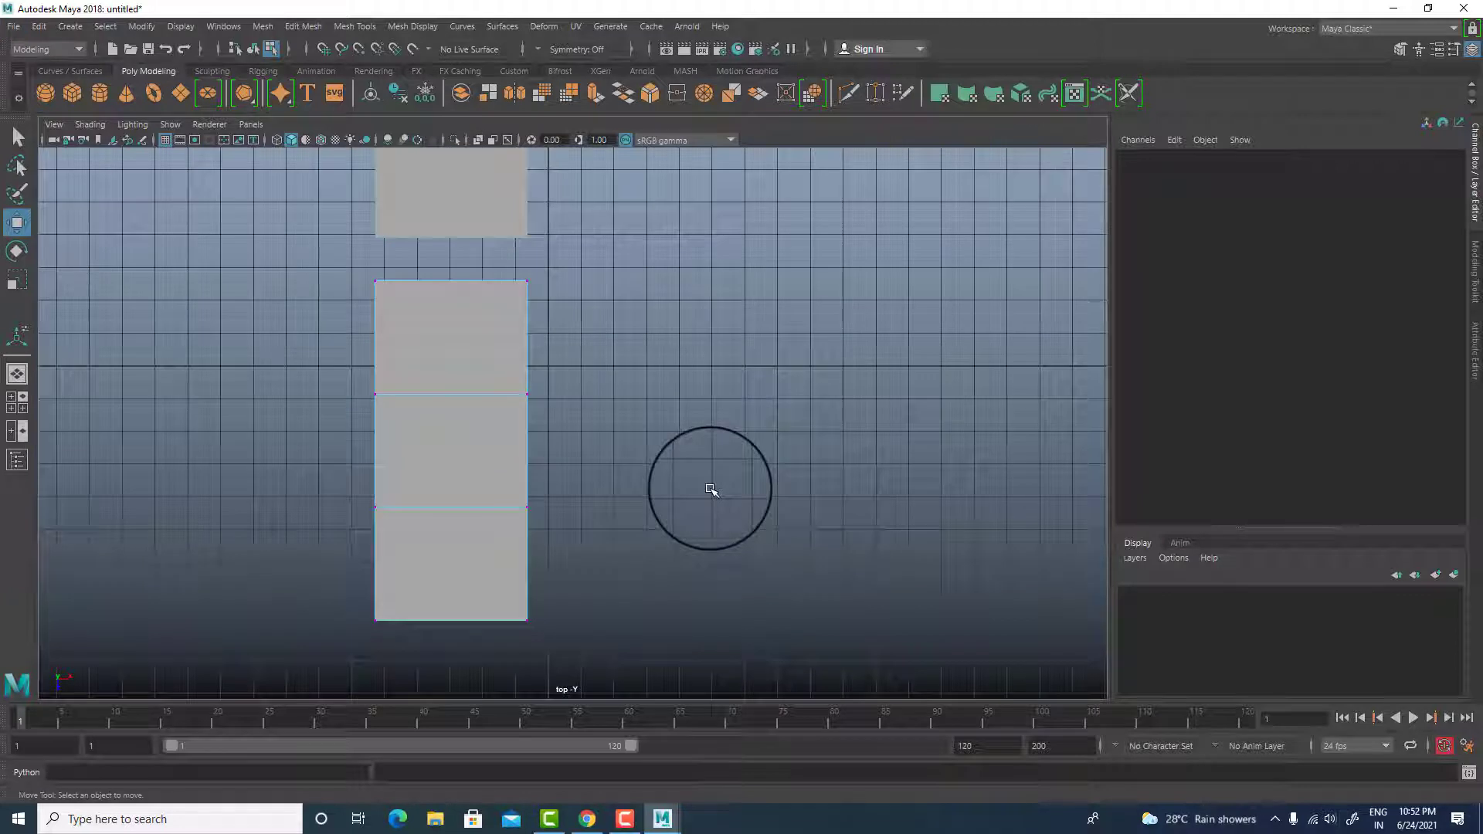
# - Try the wireframe, shaded, textured and all-lights display modes in the top view, ending in wireframe
pyautogui.press('4')
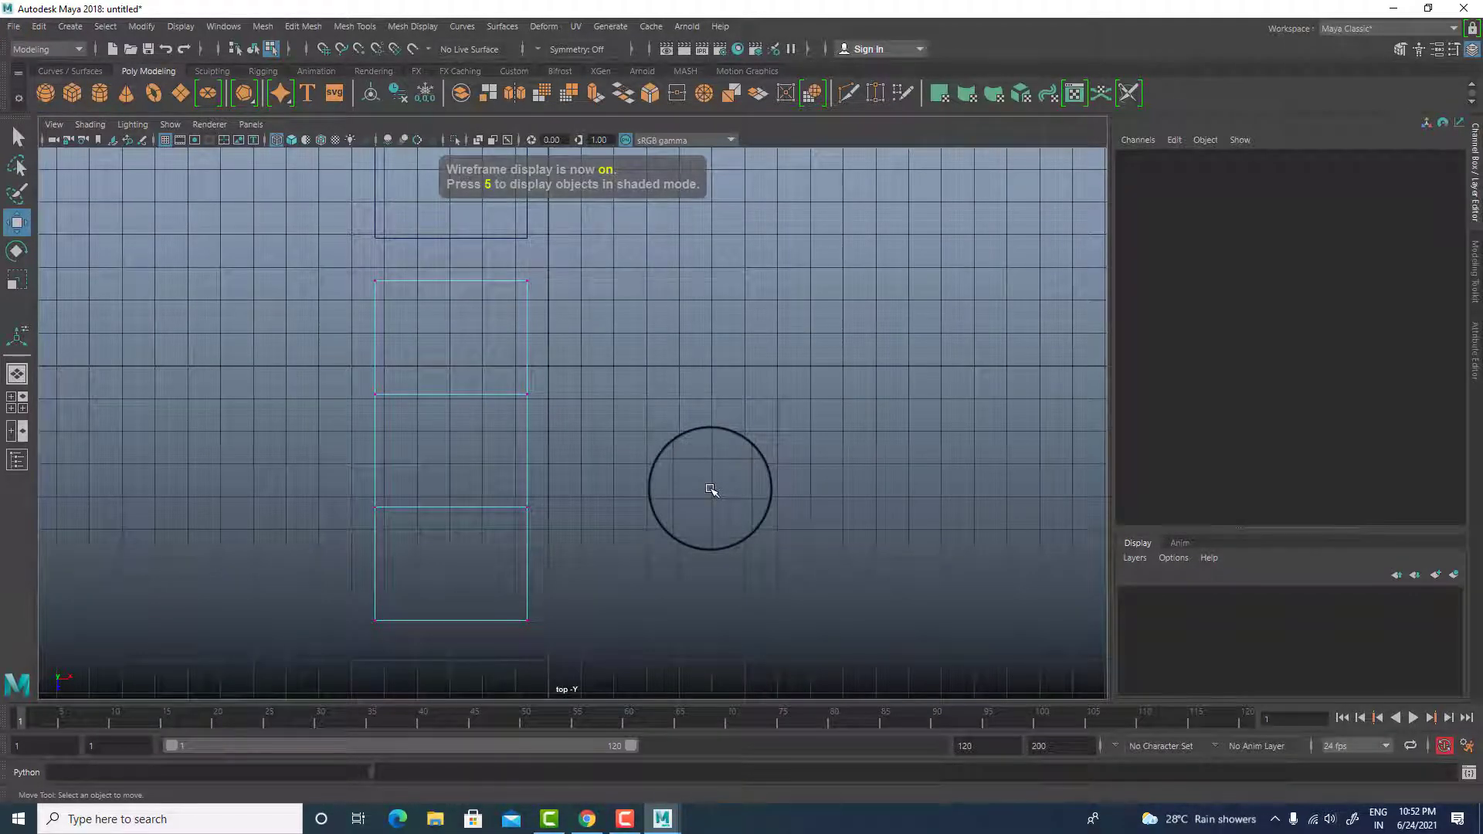
pyautogui.press('5')
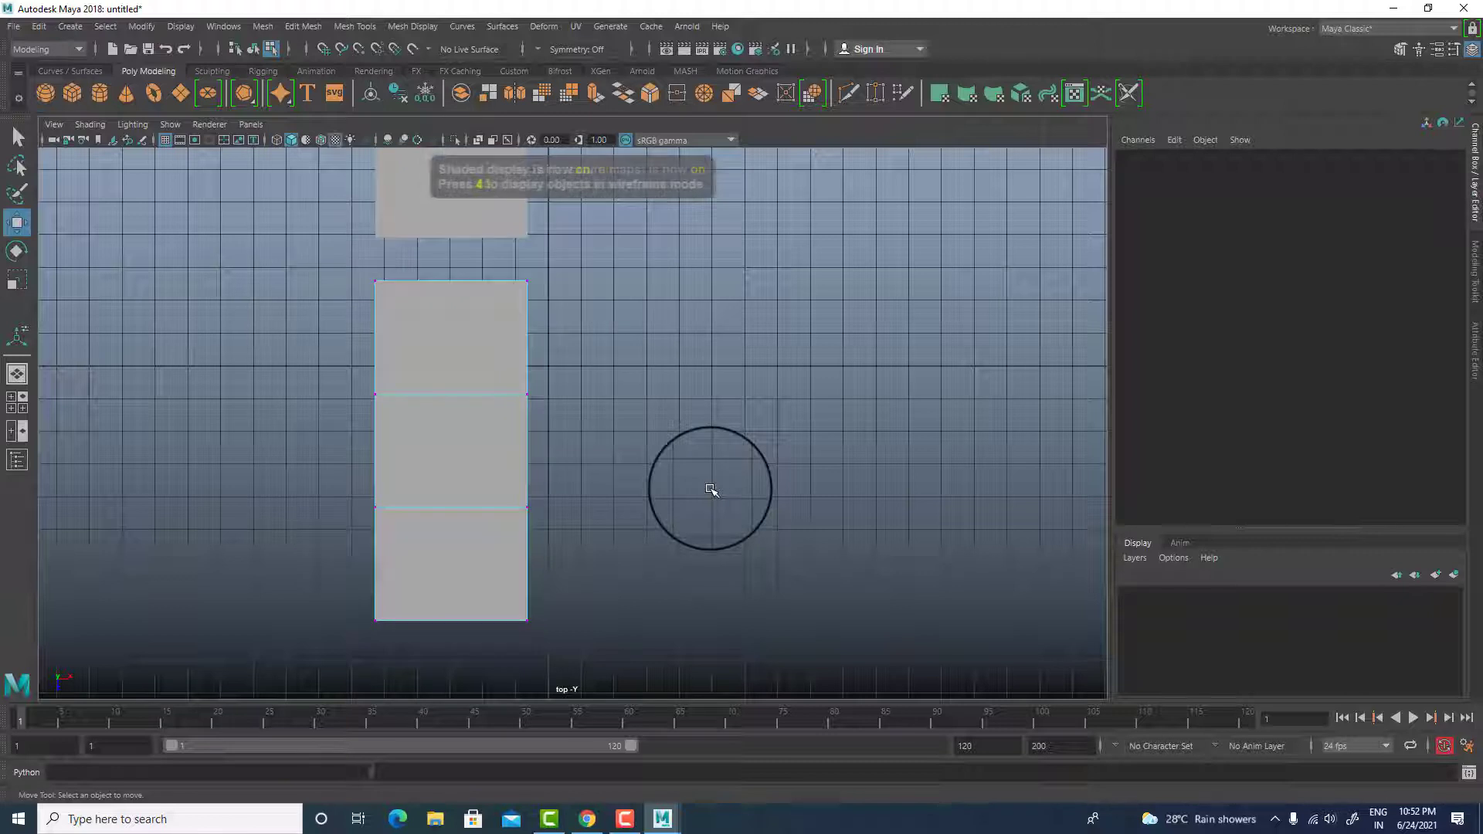
pyautogui.press('6')
pyautogui.press('7')
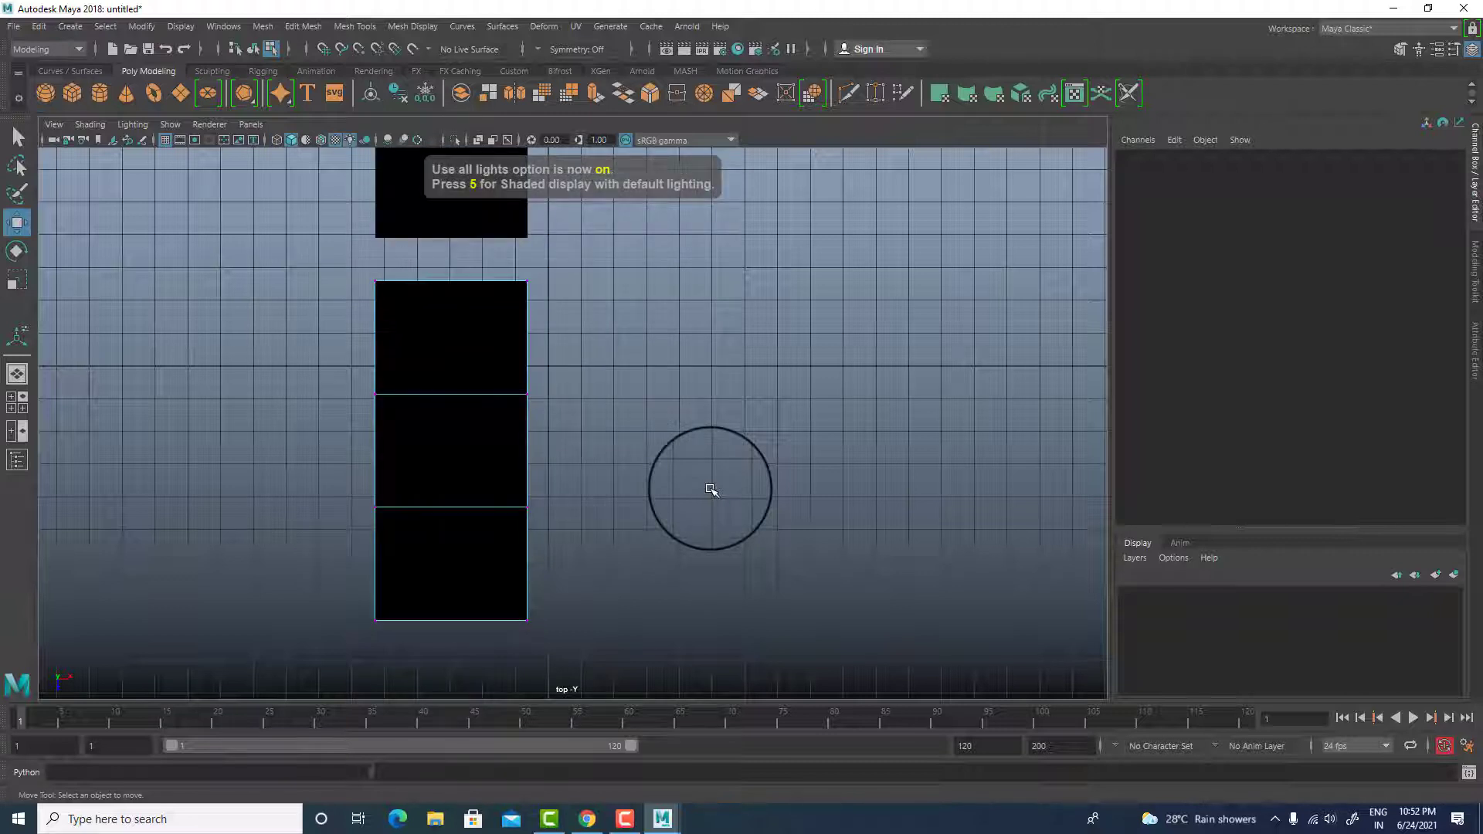
pyautogui.press('4')
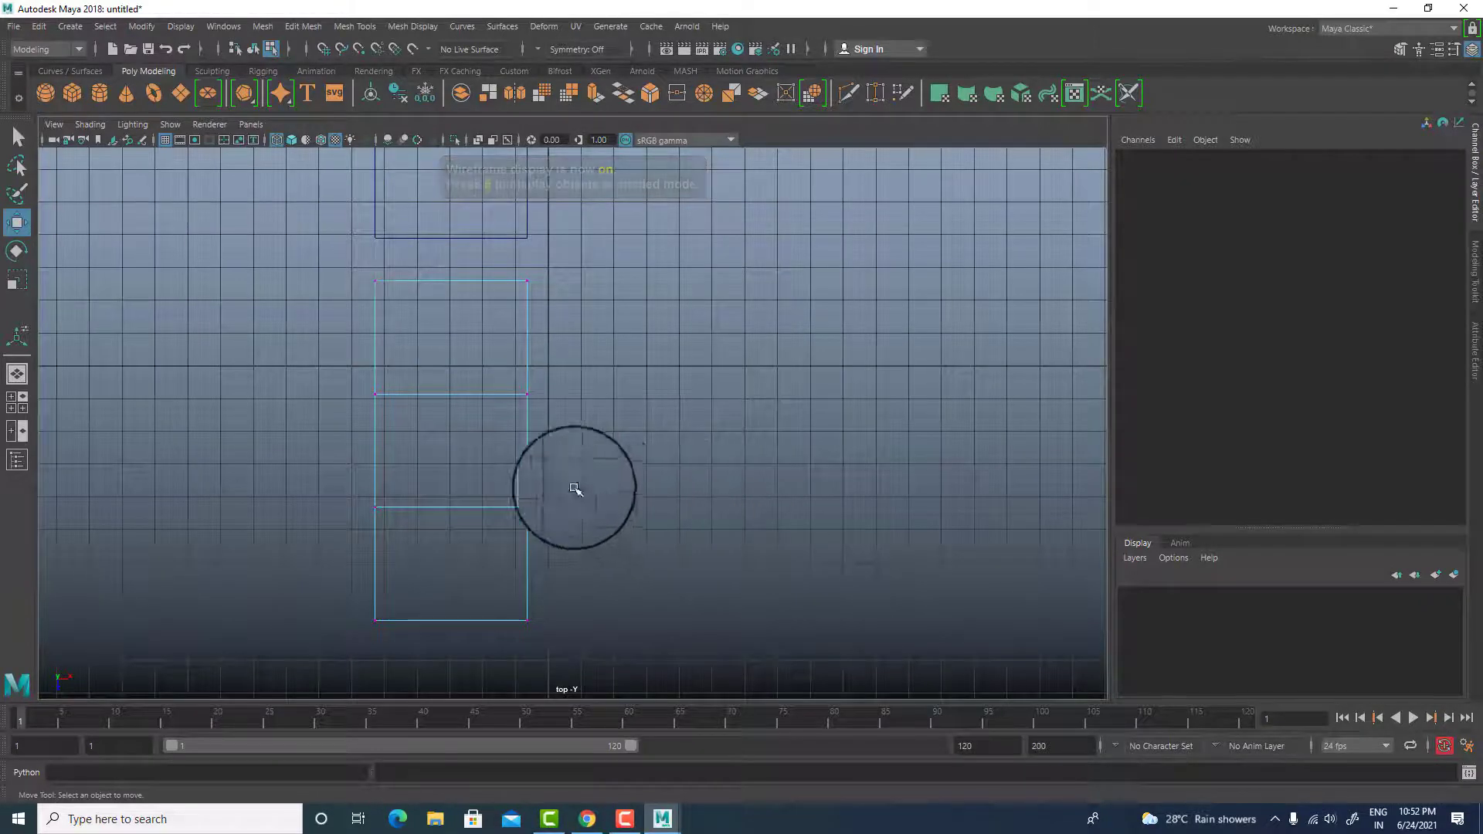
# - Move the vertices at both ends of the original box inward along Z to shorten the overhangs beside the block
pyautogui.hotkey('ctrl', 'z')
pyautogui.moveTo(410, 279); pyautogui.dragTo(762, 353)
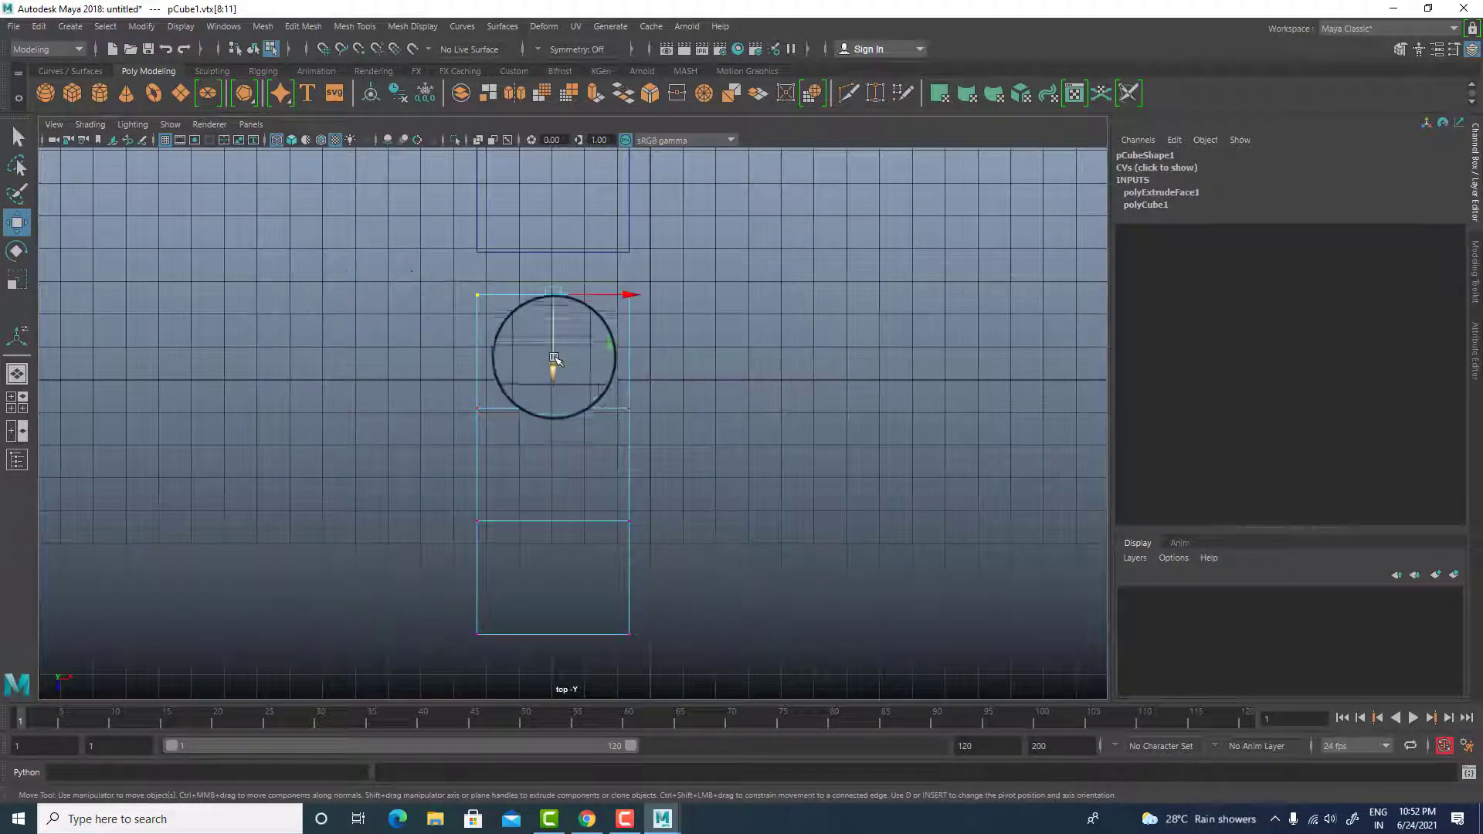
pyautogui.moveTo(553, 355); pyautogui.dragTo(555, 384)
pyautogui.moveTo(474, 623); pyautogui.dragTo(668, 681)
pyautogui.moveTo(552, 647); pyautogui.dragTo(559, 616)
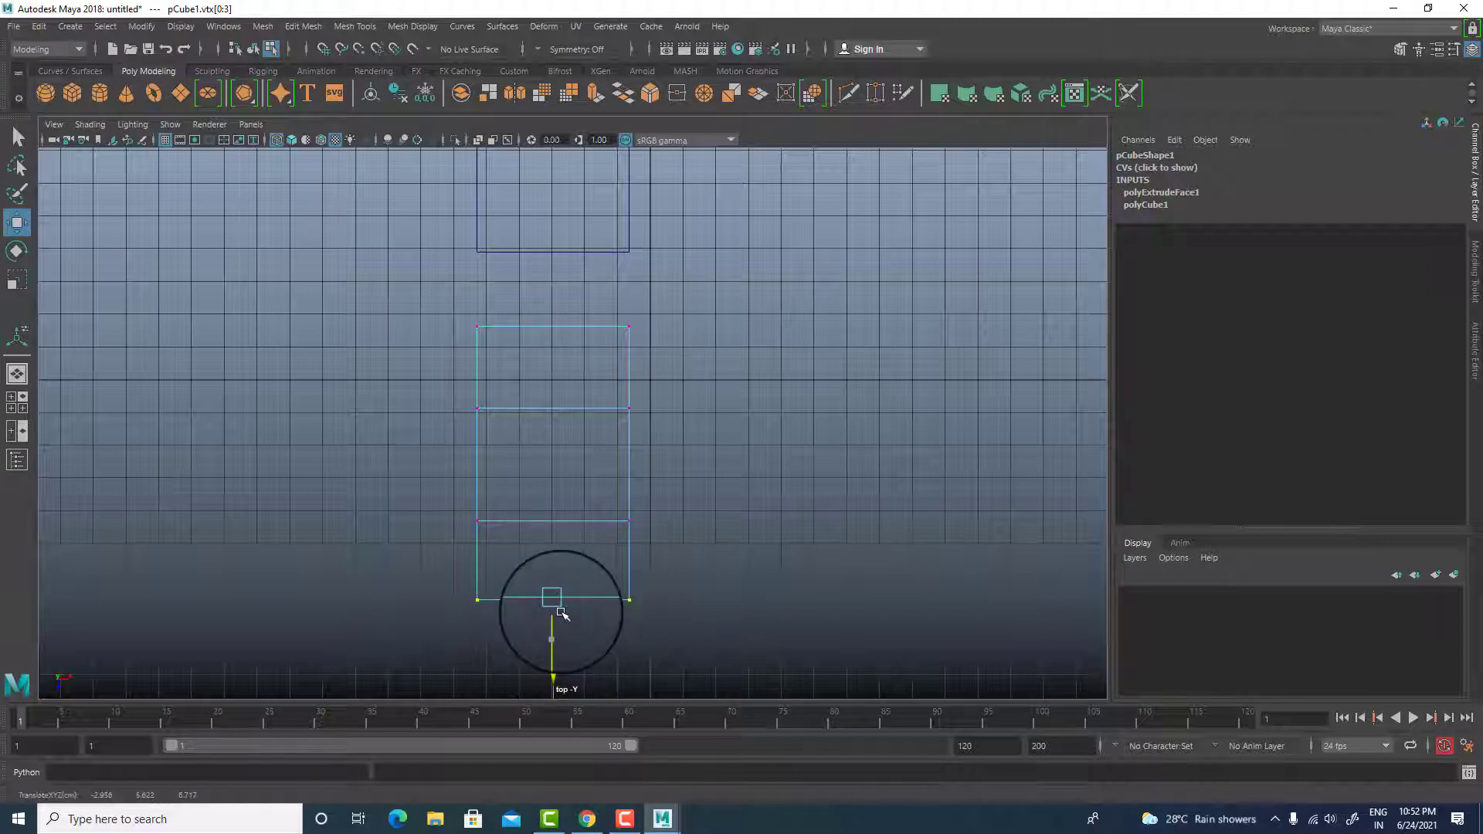
# - In the perspective view, move a corner vertex at each end of the original box inward along Z to slant the ends
pyautogui.press('space')
pyautogui.press('space')
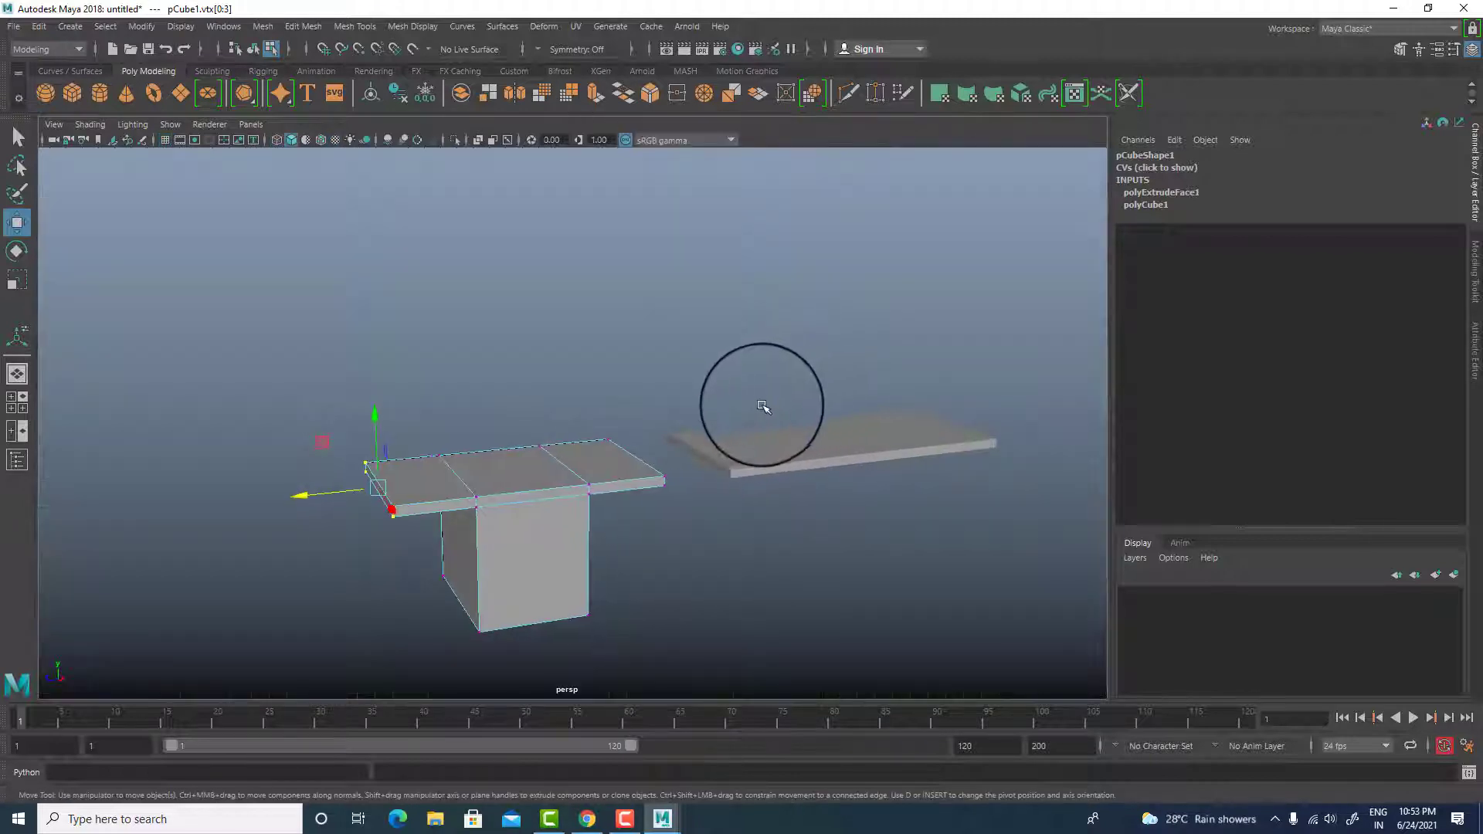
pyautogui.click(392, 509)
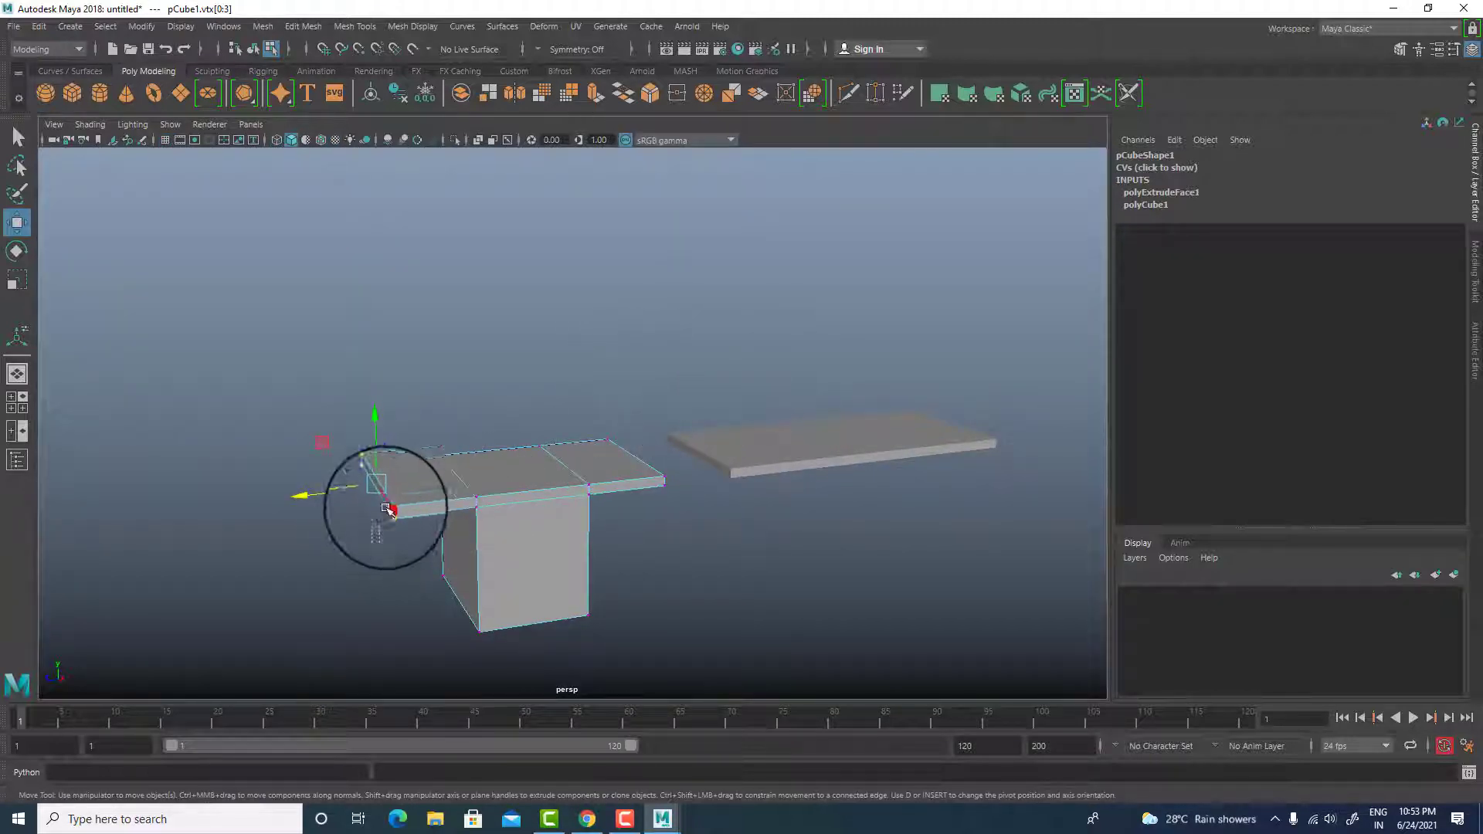
pyautogui.moveTo(374, 503); pyautogui.dragTo(409, 507)
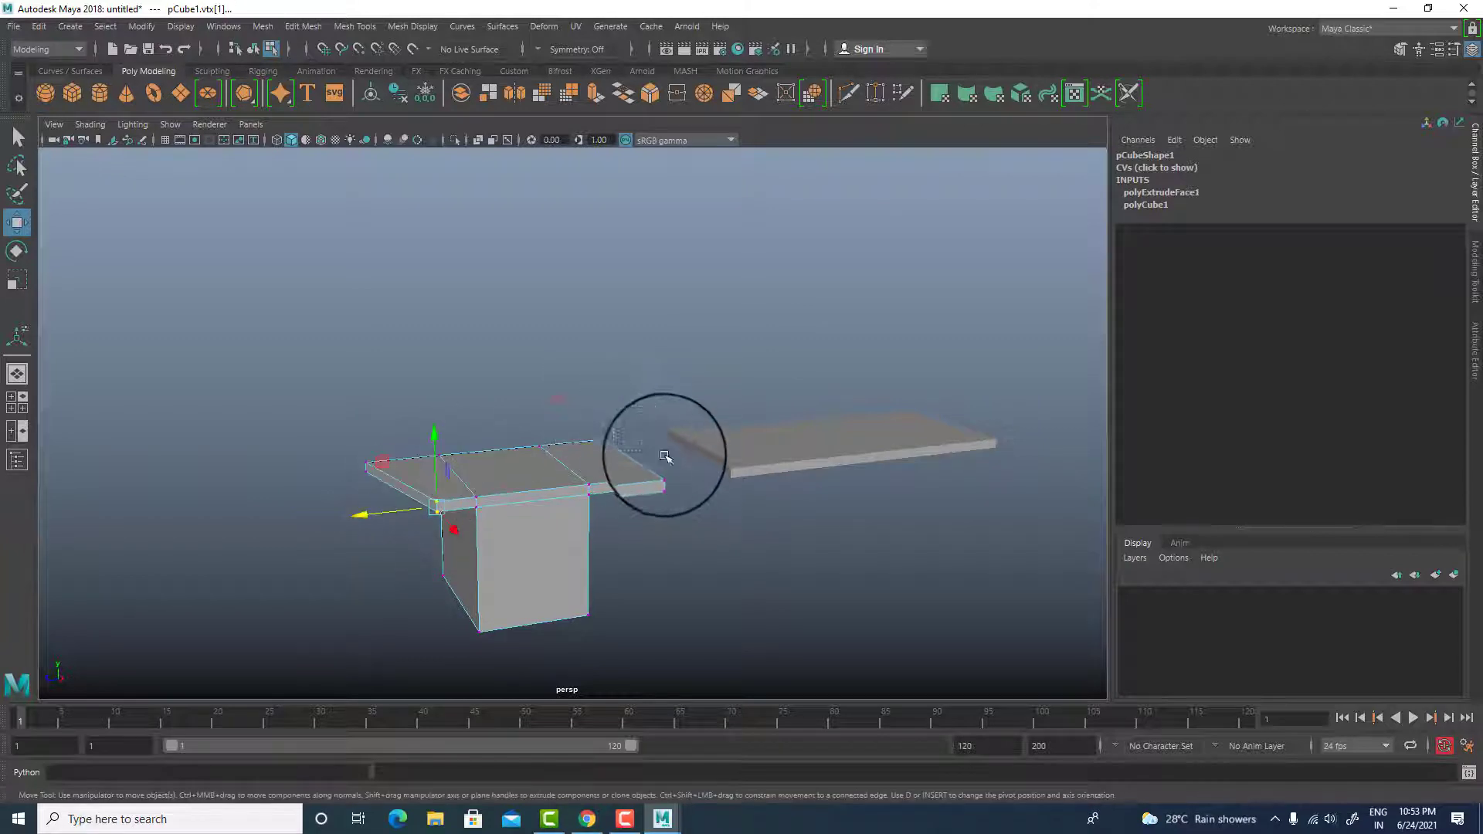
pyautogui.keyDown('alt'); pyautogui.moveTo(664, 455); pyautogui.dragTo(643, 499); pyautogui.keyUp('alt')
pyautogui.click(594, 478)
pyautogui.moveTo(568, 449); pyautogui.dragTo(652, 503)
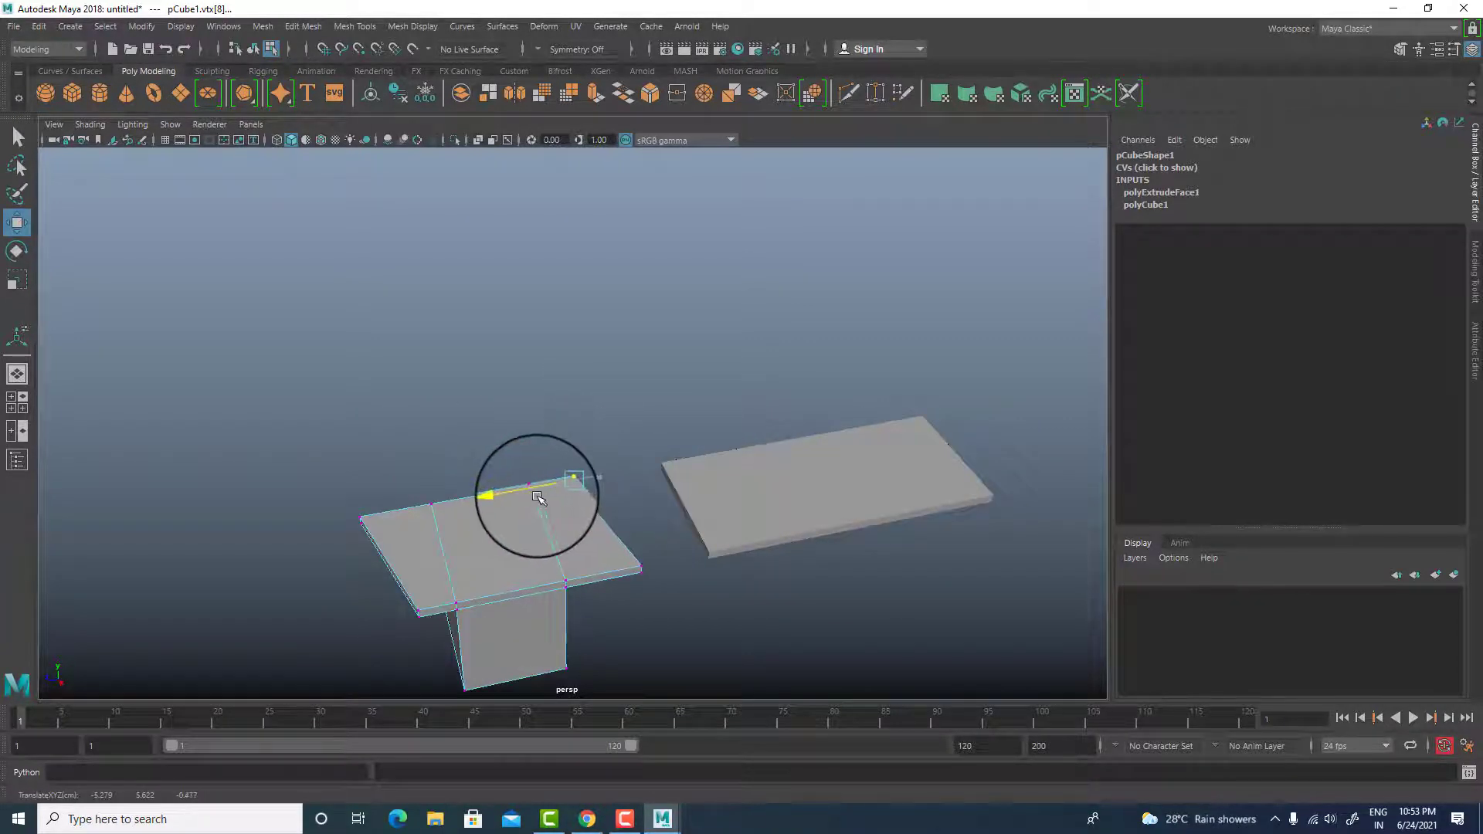
pyautogui.click(679, 387)
# - Cycle the viewport background through its colours to plain light gray and hide the grid in the top view
pyautogui.keyDown('alt'); pyautogui.moveTo(679, 388); pyautogui.dragTo(679, 553); pyautogui.keyUp('alt')
pyautogui.keyDown('alt'); pyautogui.moveTo(557, 582); pyautogui.dragTo(579, 517, button='middle'); pyautogui.keyUp('alt')
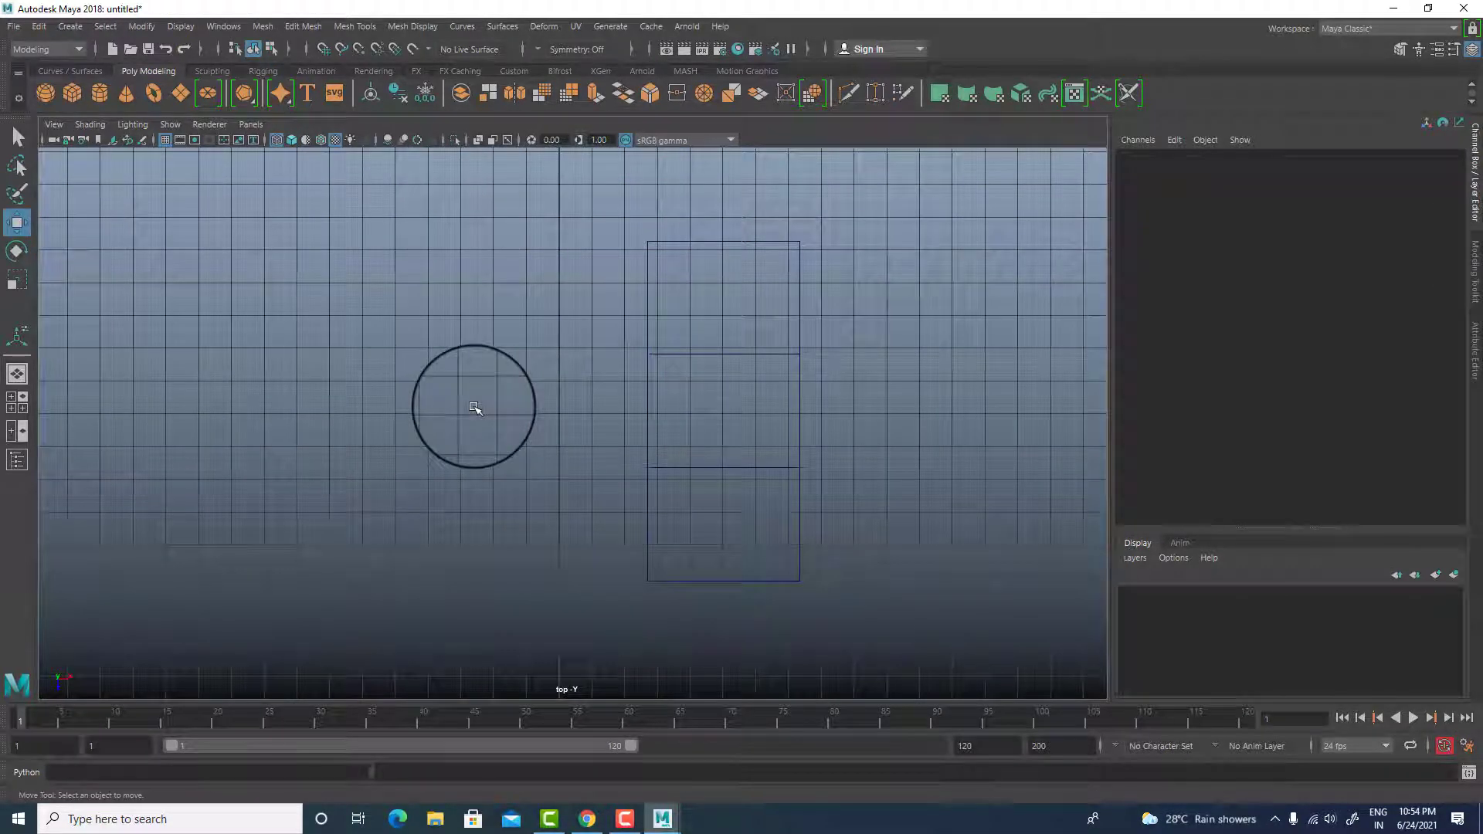
pyautogui.hotkey('alt', 'b')
pyautogui.hotkey('alt', 'b')
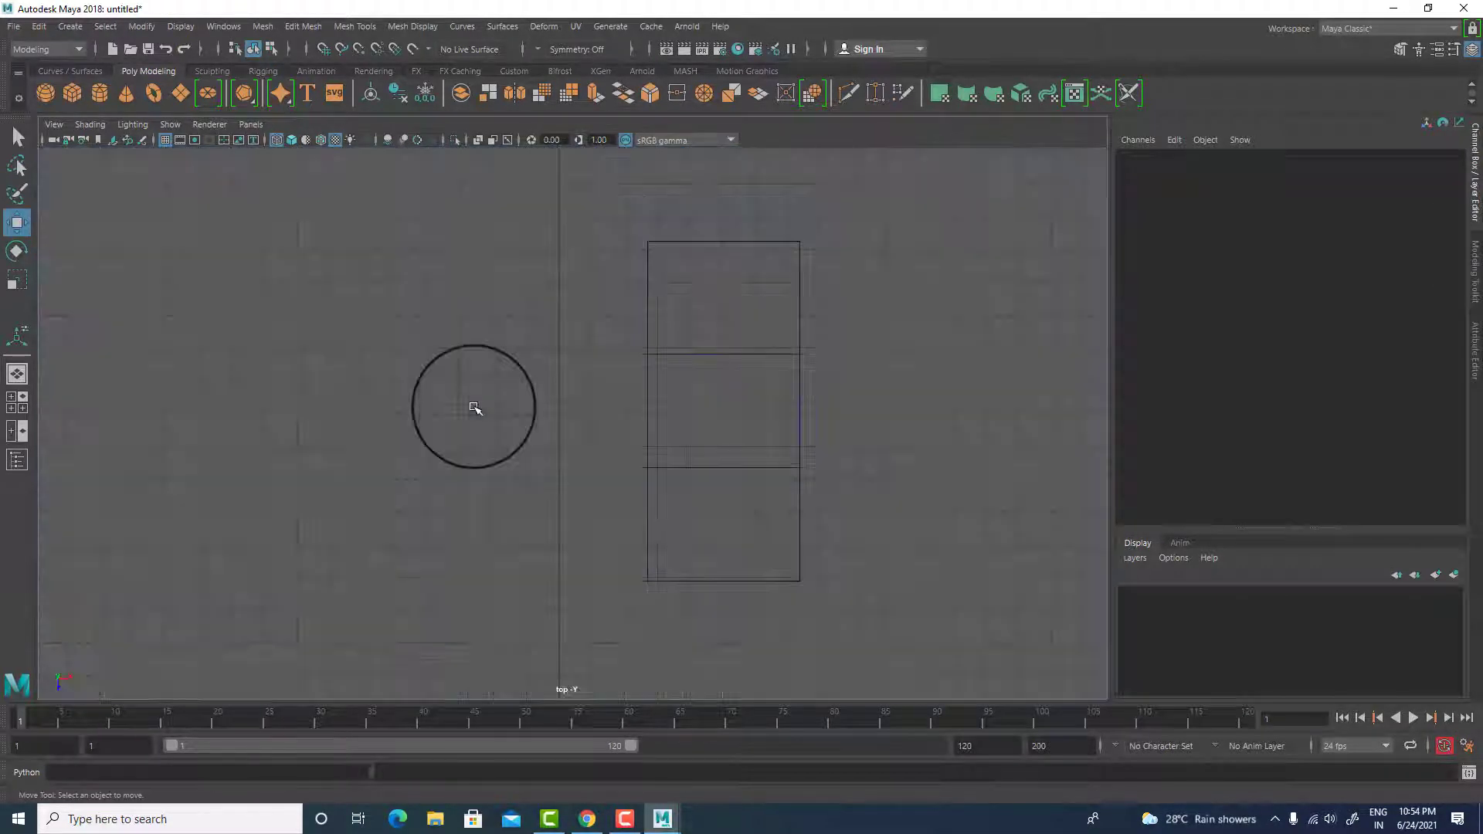
pyautogui.hotkey('alt', 'b')
pyautogui.hotkey('alt', 'b')
pyautogui.hotkey('alt', 'b')
pyautogui.hotkey('alt', 'b')
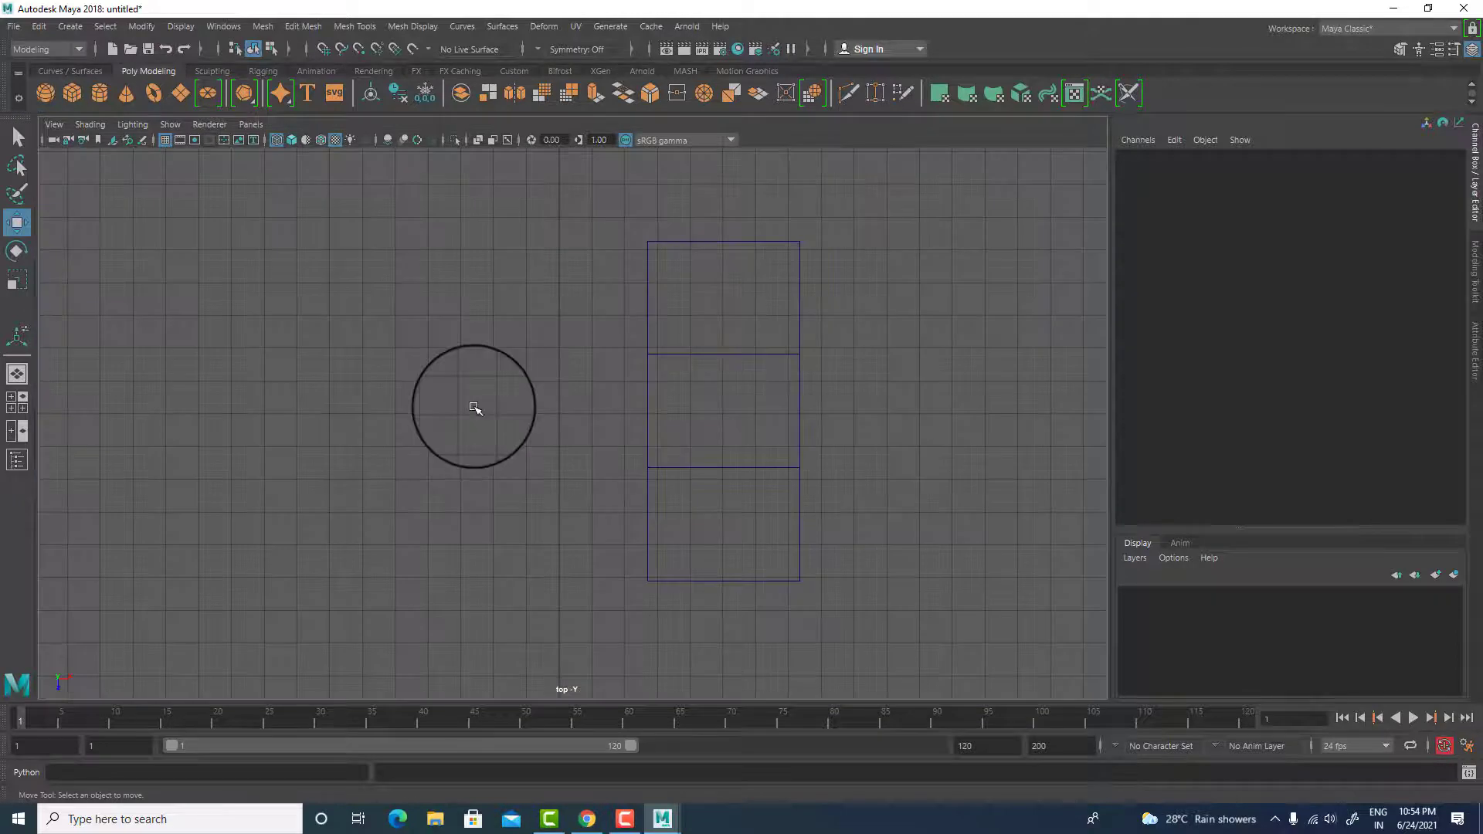
pyautogui.hotkey('alt', 'b')
pyautogui.hotkey('alt', 'b')
pyautogui.hotkey('alt', 'b')
pyautogui.hotkey('alt', 'b')
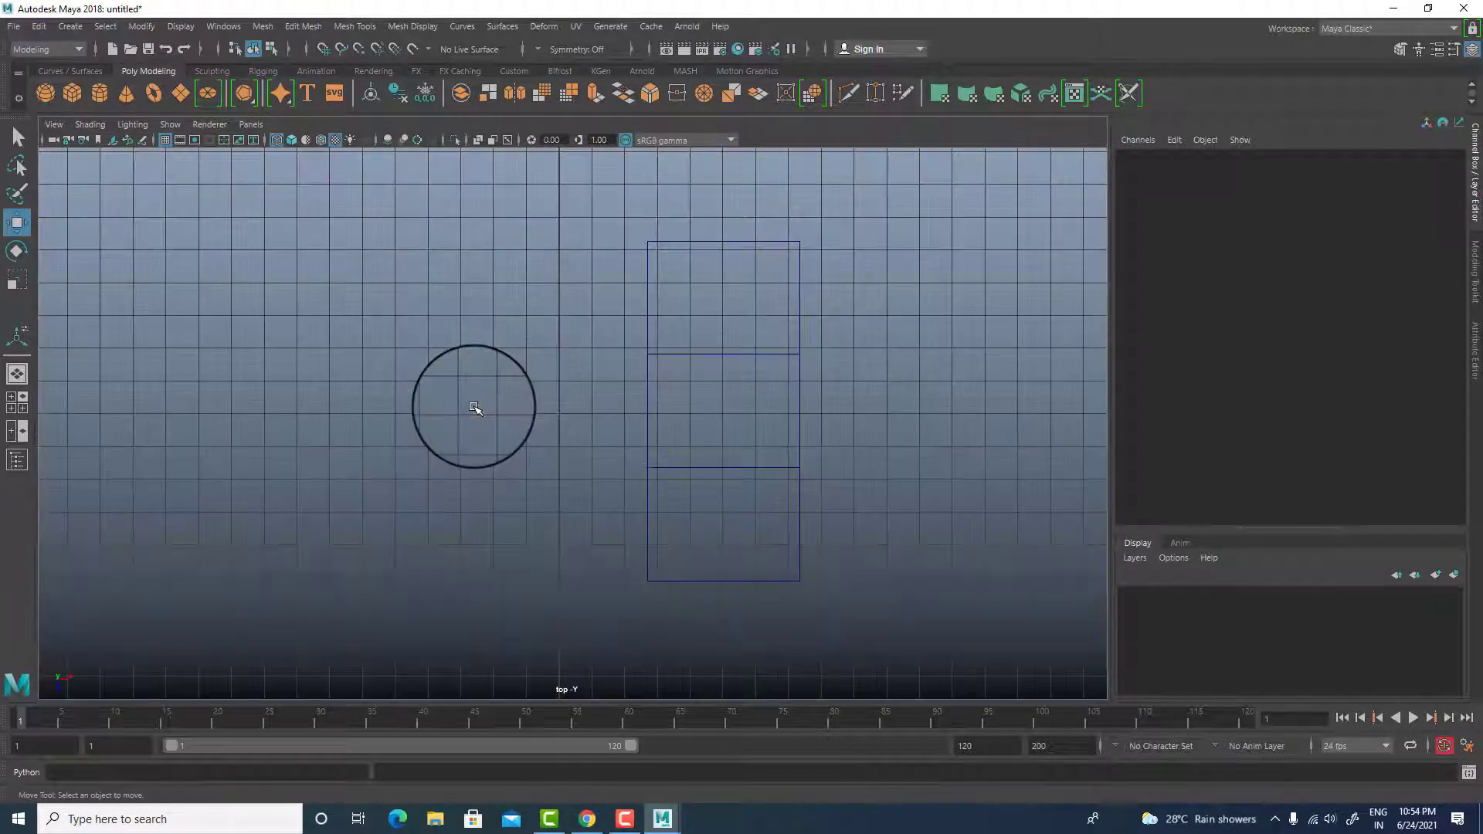
pyautogui.hotkey('alt', 'b')
pyautogui.moveTo(475, 408); pyautogui.dragTo(310, 205)
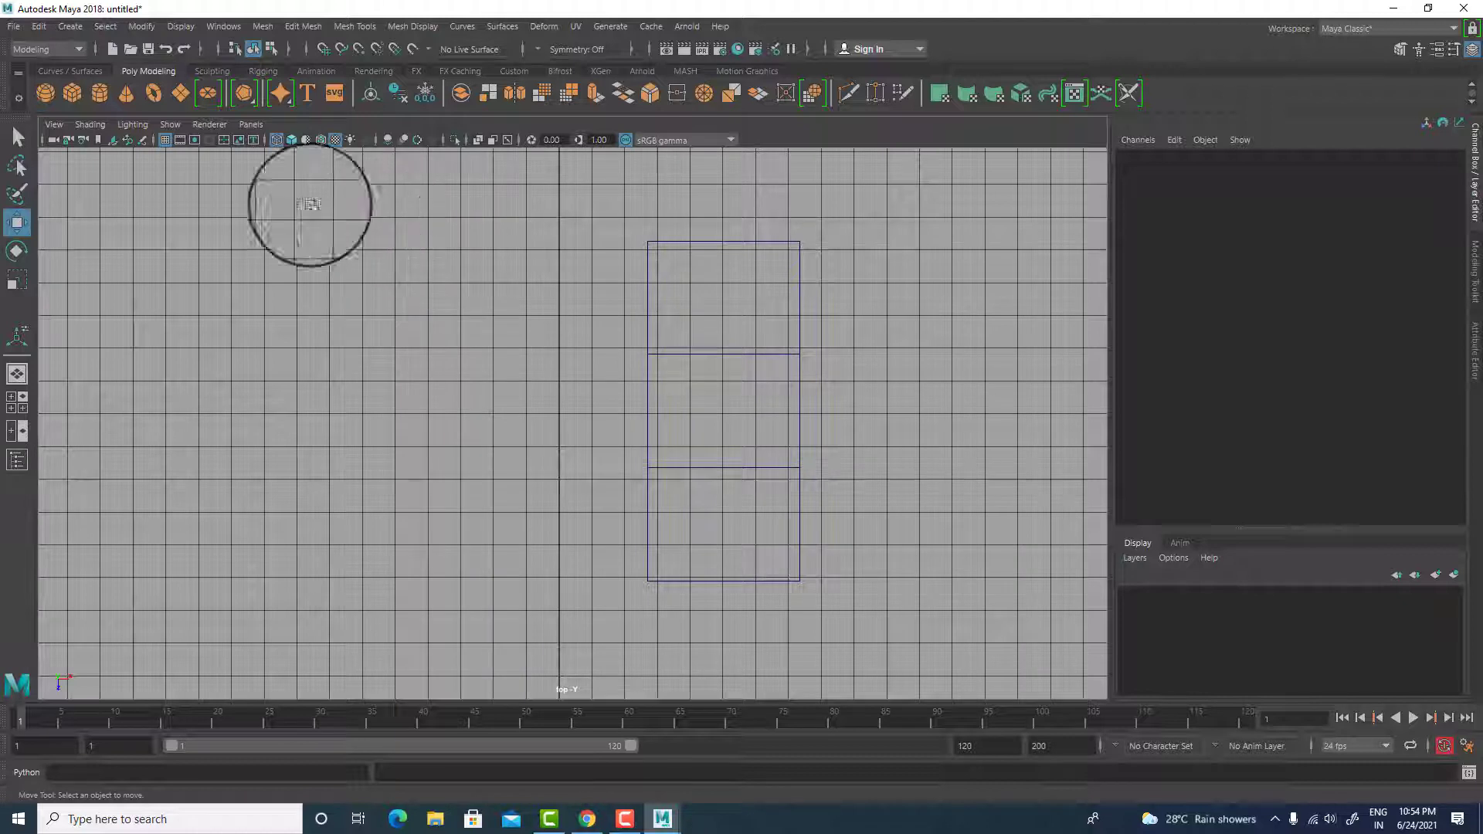
pyautogui.click(164, 141)
# - Select the subdivided duplicate in the top view and switch it to vertex selection
pyautogui.rightClick(683, 278)
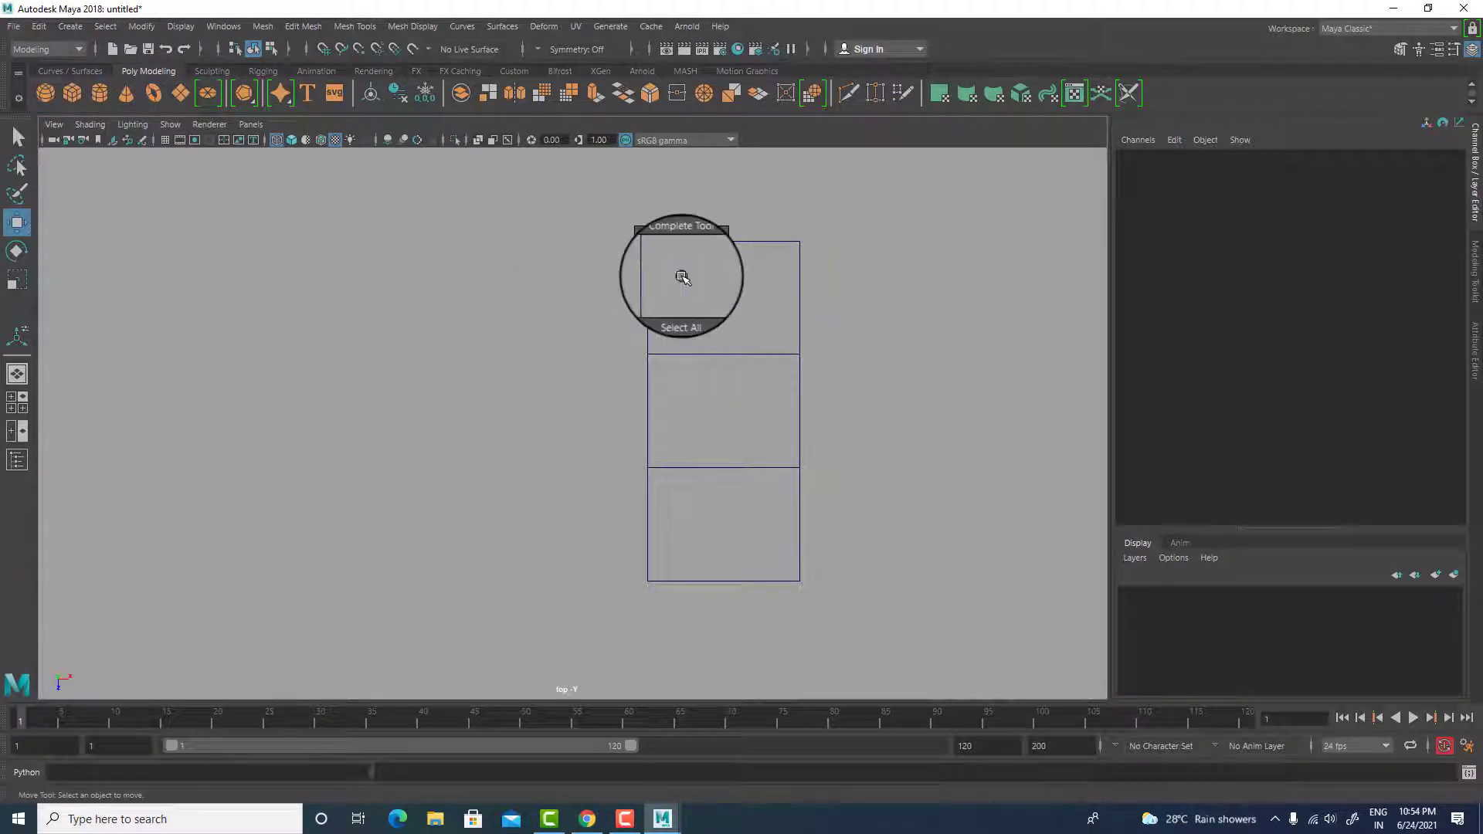
pyautogui.click(649, 274)
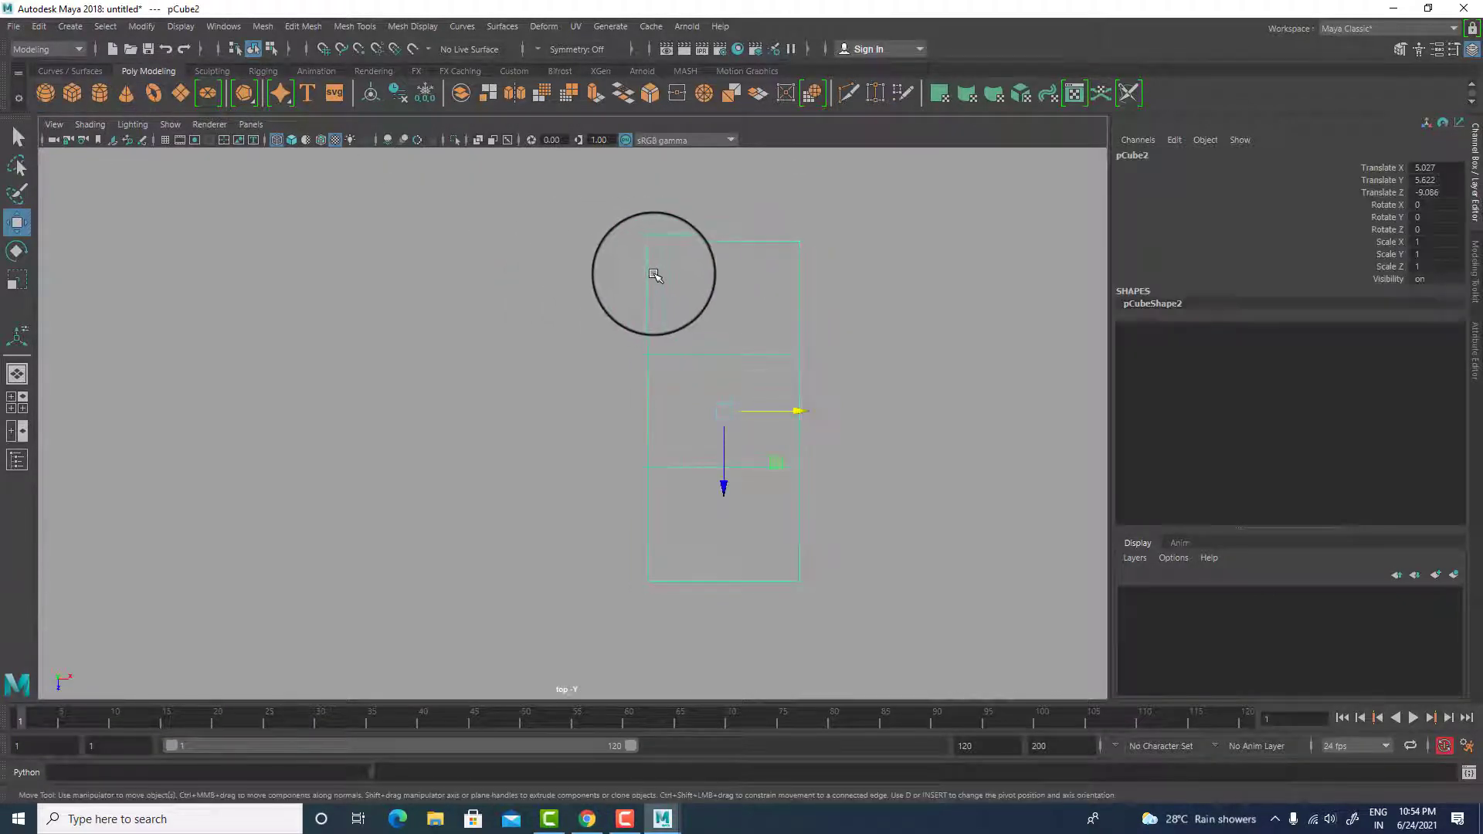
pyautogui.rightClick(653, 275)
pyautogui.click(599, 275)
pyautogui.hotkey('alt', 'Tab')
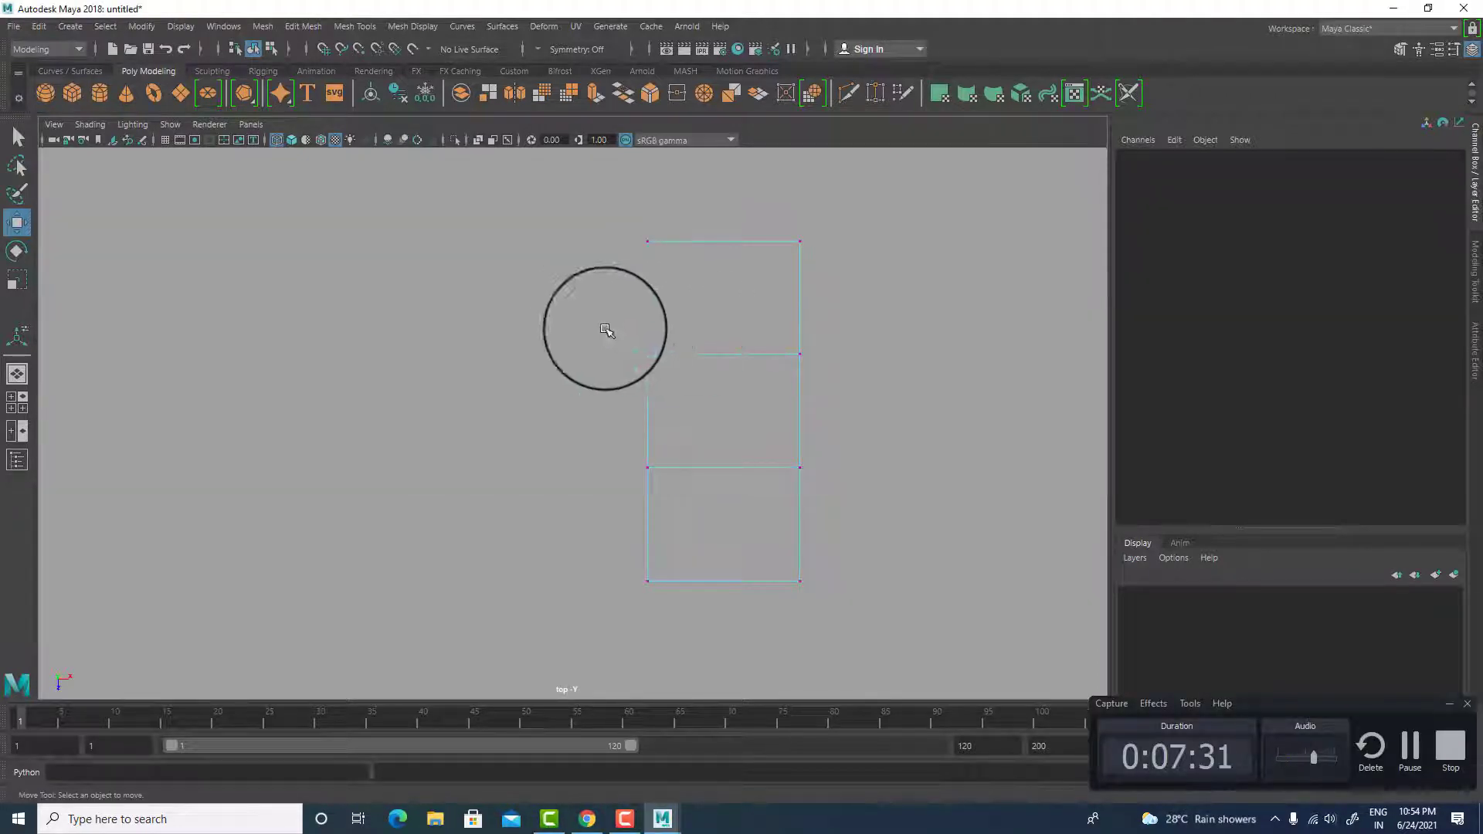
# - Move the duplicate's two inner vertex rows along Z to about -13.9 and -4.3, close to its ends
pyautogui.moveTo(606, 330); pyautogui.dragTo(912, 386)
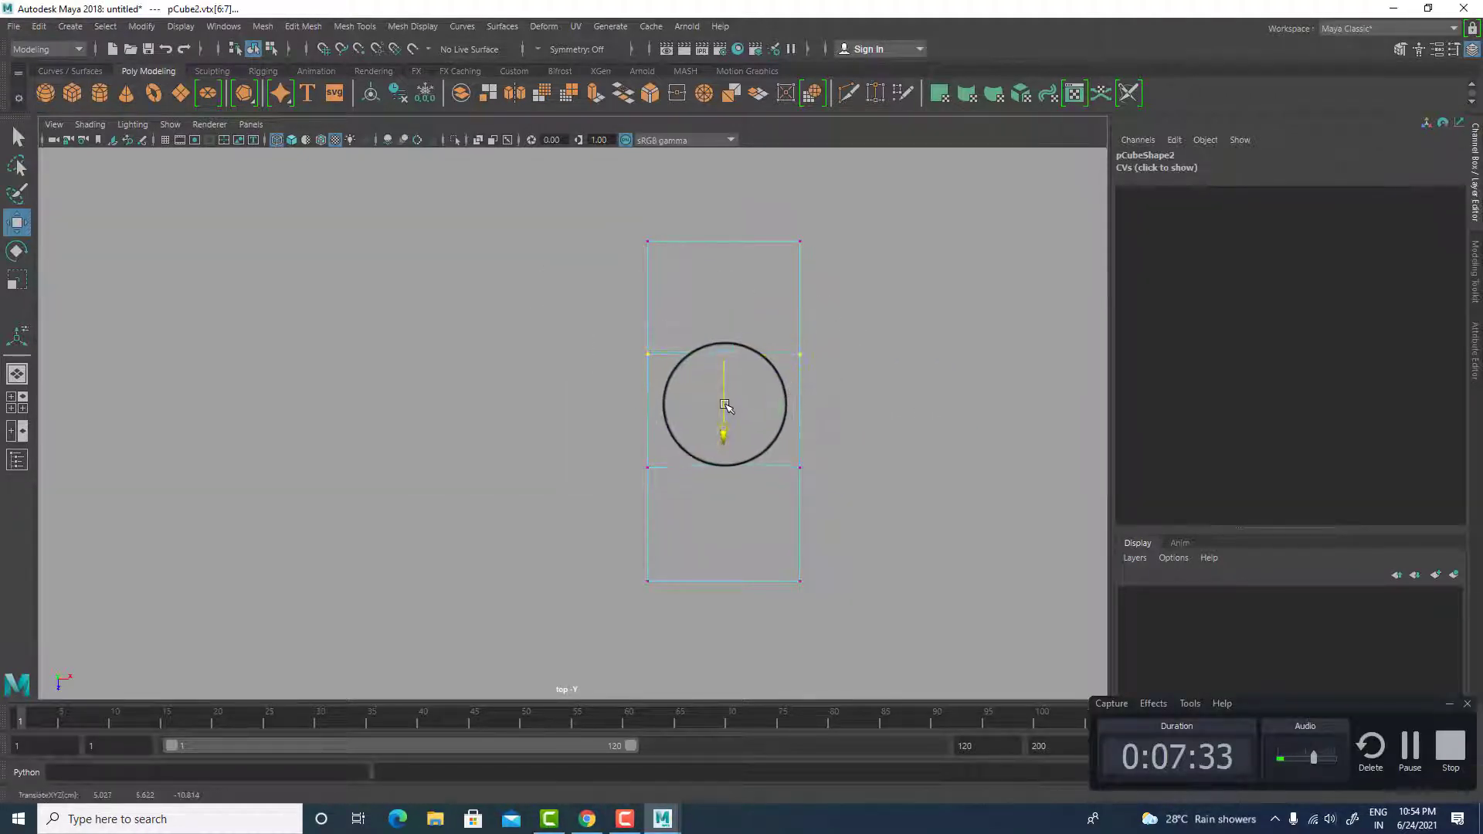
pyautogui.moveTo(726, 404); pyautogui.dragTo(731, 306)
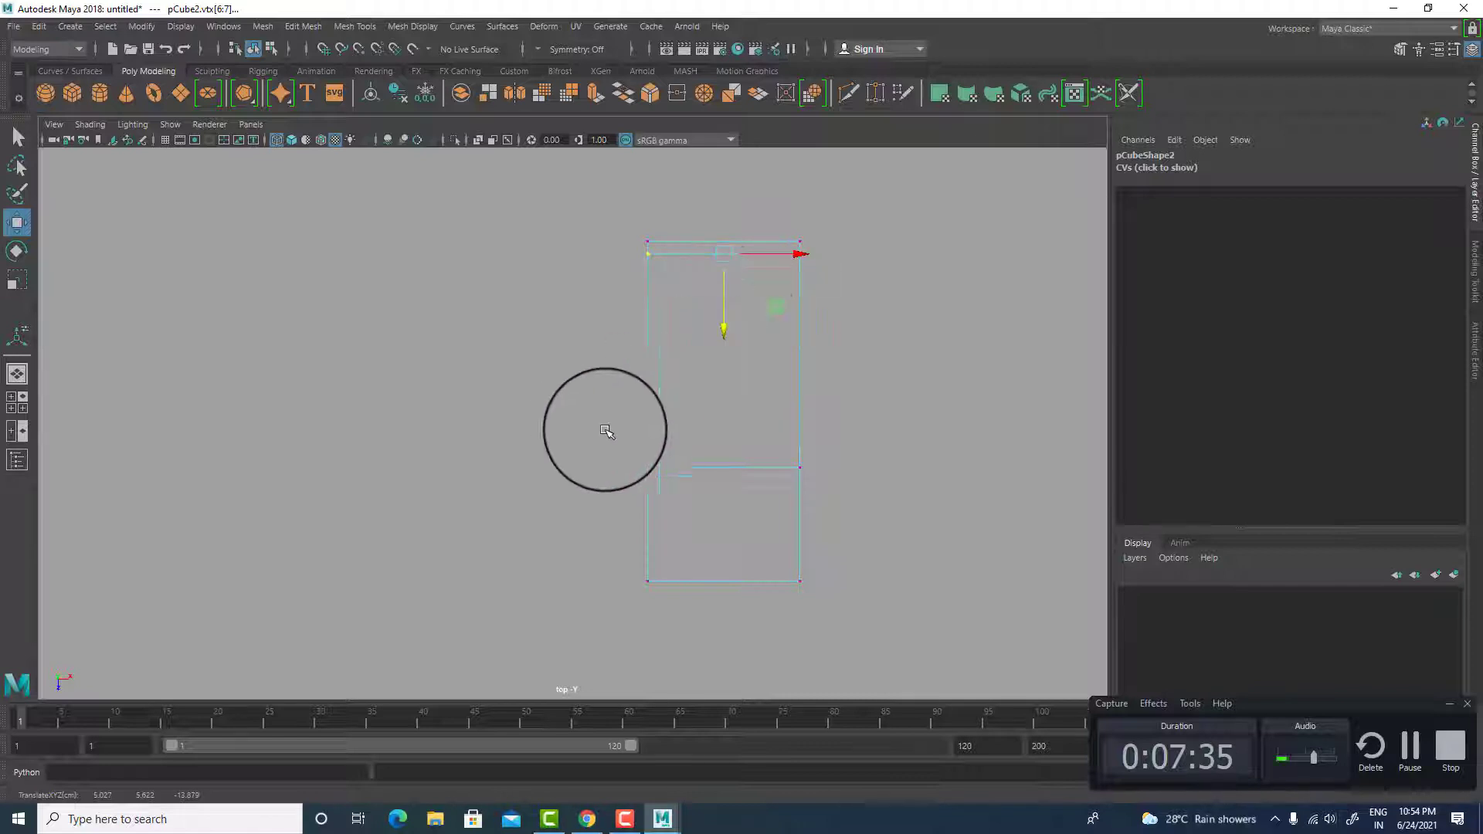
pyautogui.moveTo(606, 424); pyautogui.dragTo(919, 512)
pyautogui.moveTo(729, 520); pyautogui.dragTo(718, 610)
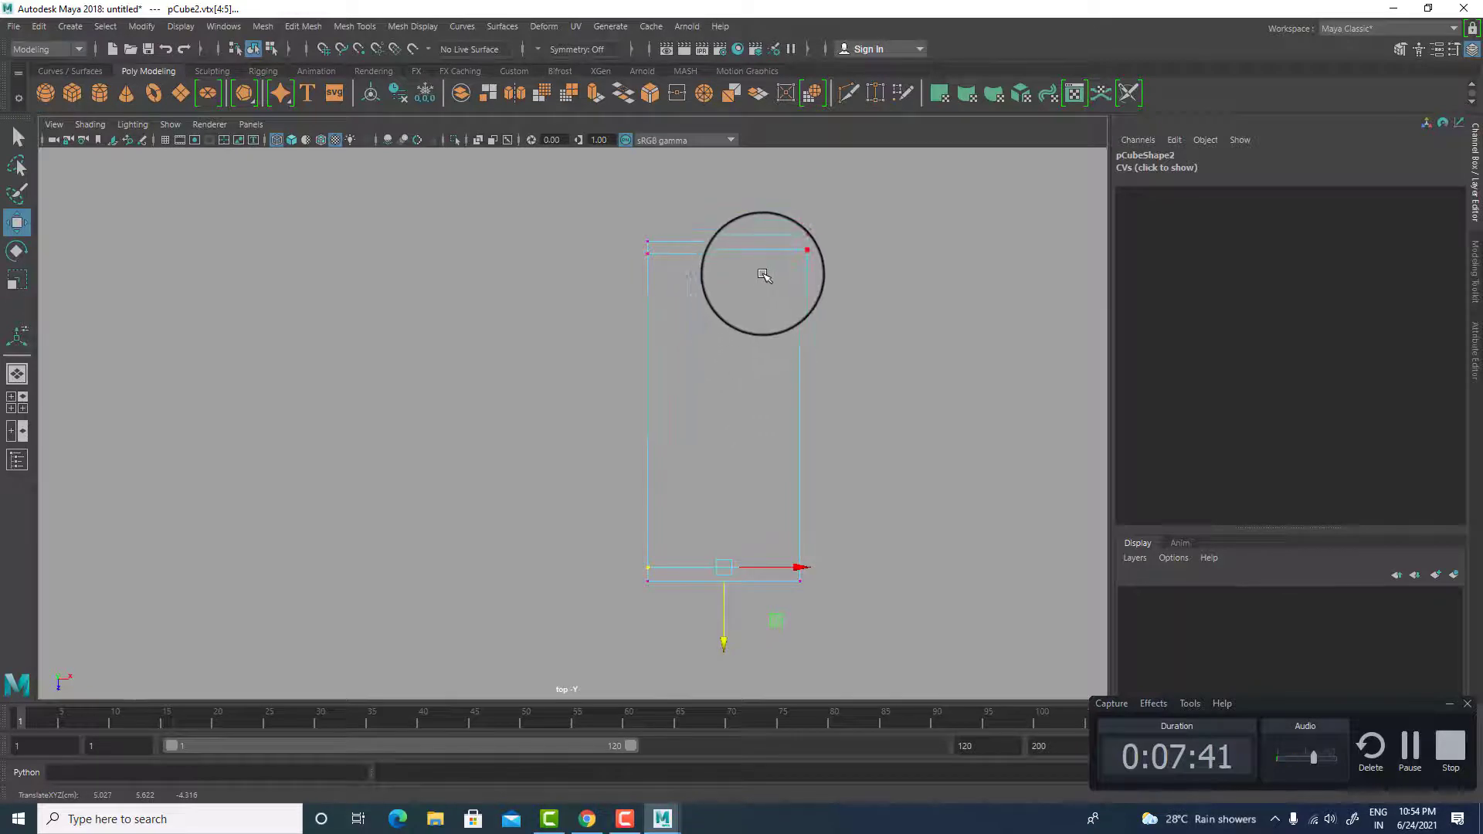
# - Extrude the two narrow end faces on the duplicate's underside downward in three stages, to about Y 2.6, 2.17 and 1.77
pyautogui.press('space')
pyautogui.press('space')
pyautogui.keyDown('alt'); pyautogui.moveTo(961, 440); pyautogui.dragTo(724, 252); pyautogui.keyUp('alt')
pyautogui.keyDown('alt'); pyautogui.moveTo(766, 356); pyautogui.dragTo(775, 430); pyautogui.keyUp('alt')
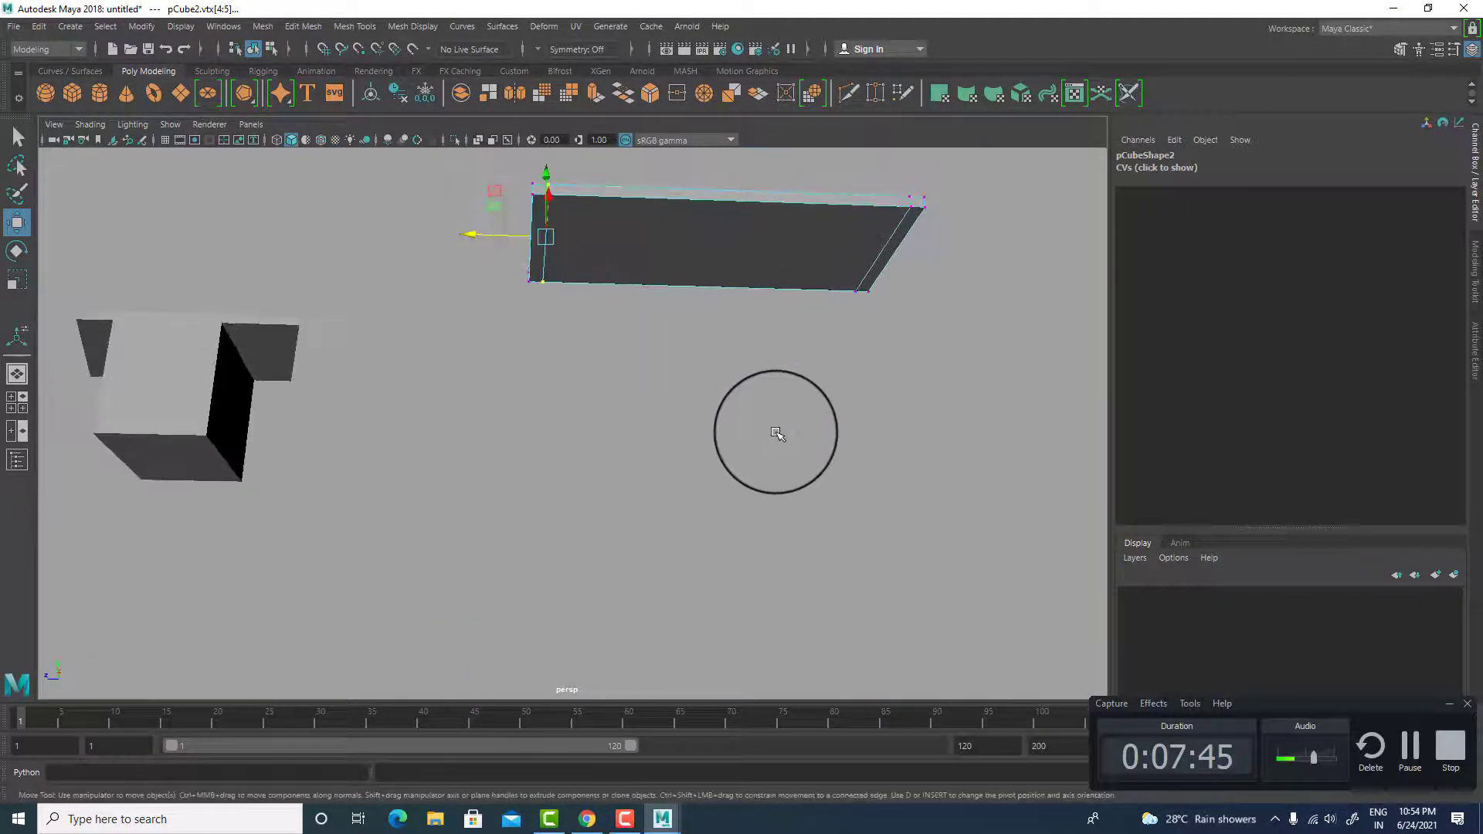
pyautogui.moveTo(896, 267); pyautogui.dragTo(902, 275, button='right')
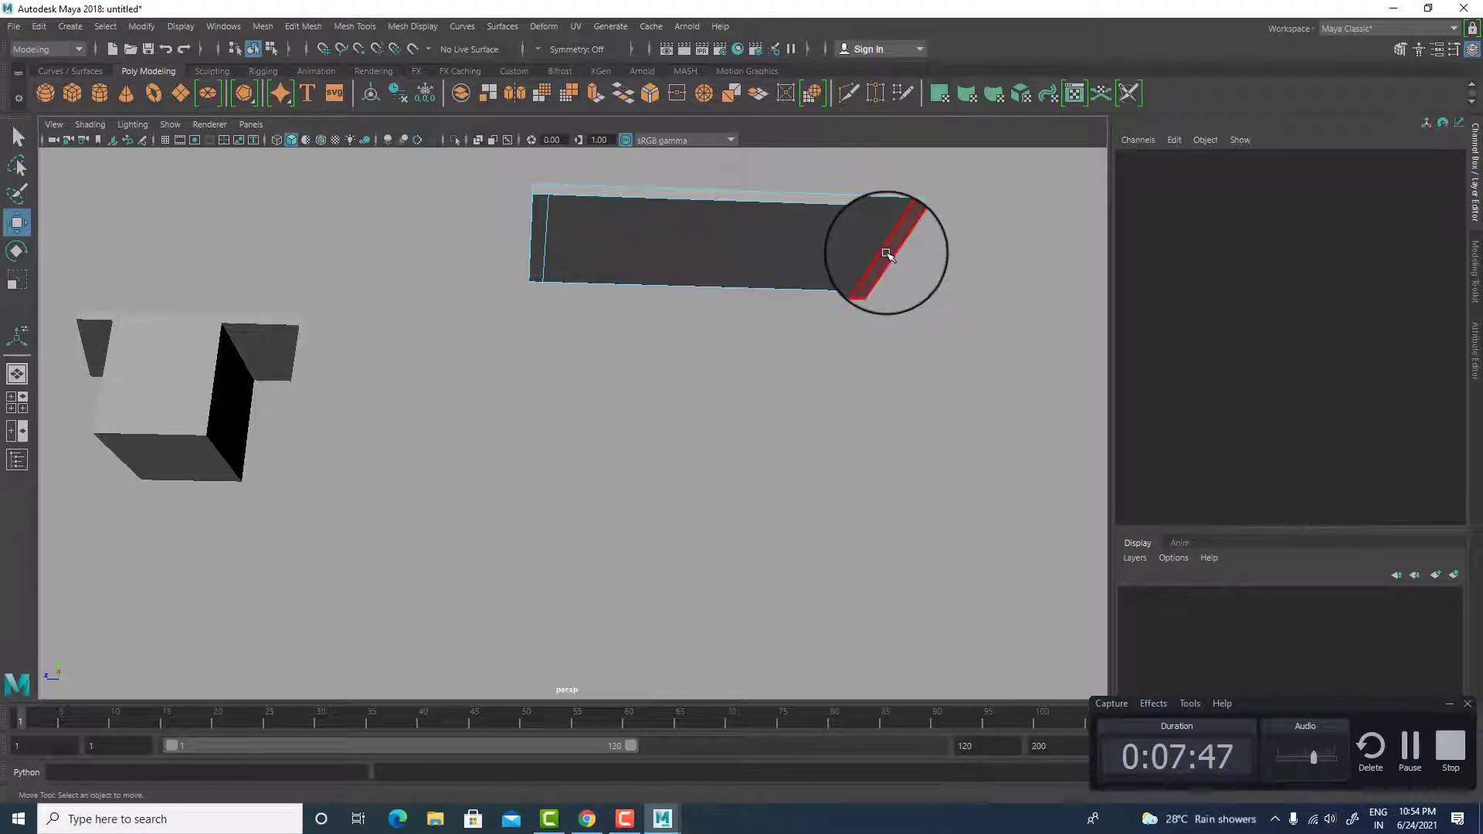
pyautogui.click(888, 249)
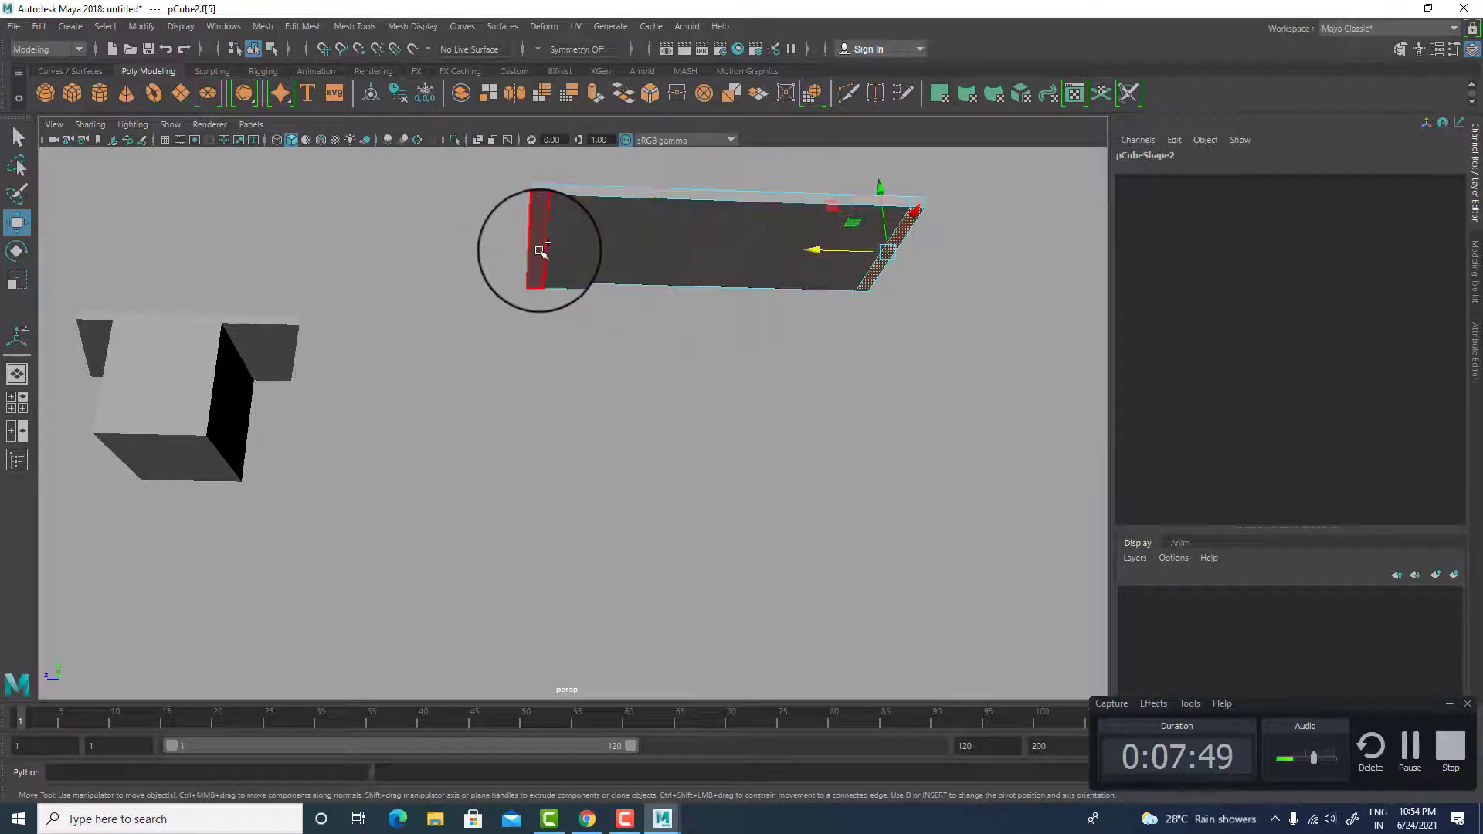
pyautogui.keyDown('alt'); pyautogui.moveTo(541, 249); pyautogui.dragTo(670, 453); pyautogui.keyUp('alt')
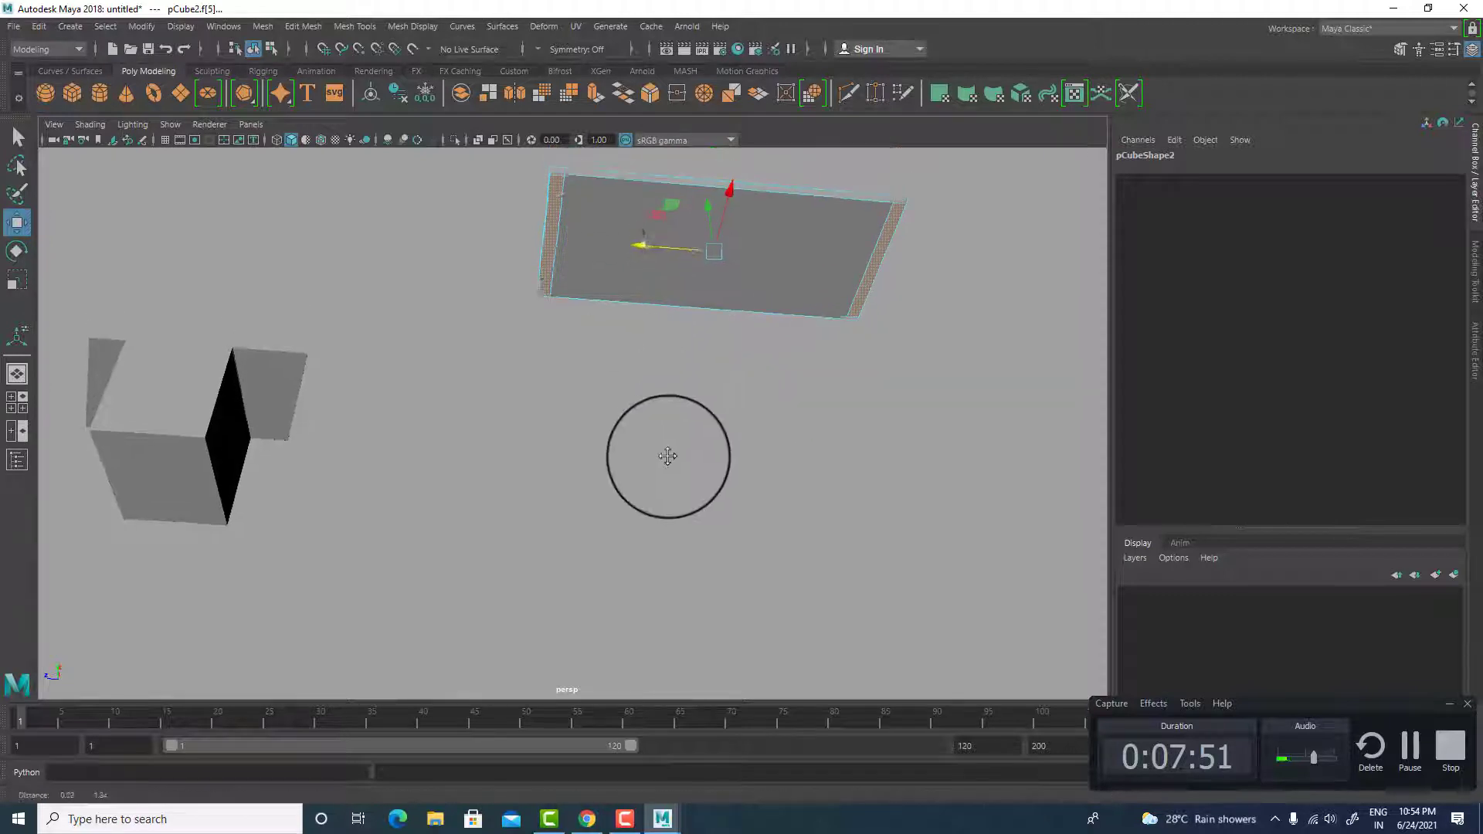
pyautogui.keyDown('alt'); pyautogui.moveTo(798, 307); pyautogui.dragTo(732, 350); pyautogui.keyUp('alt')
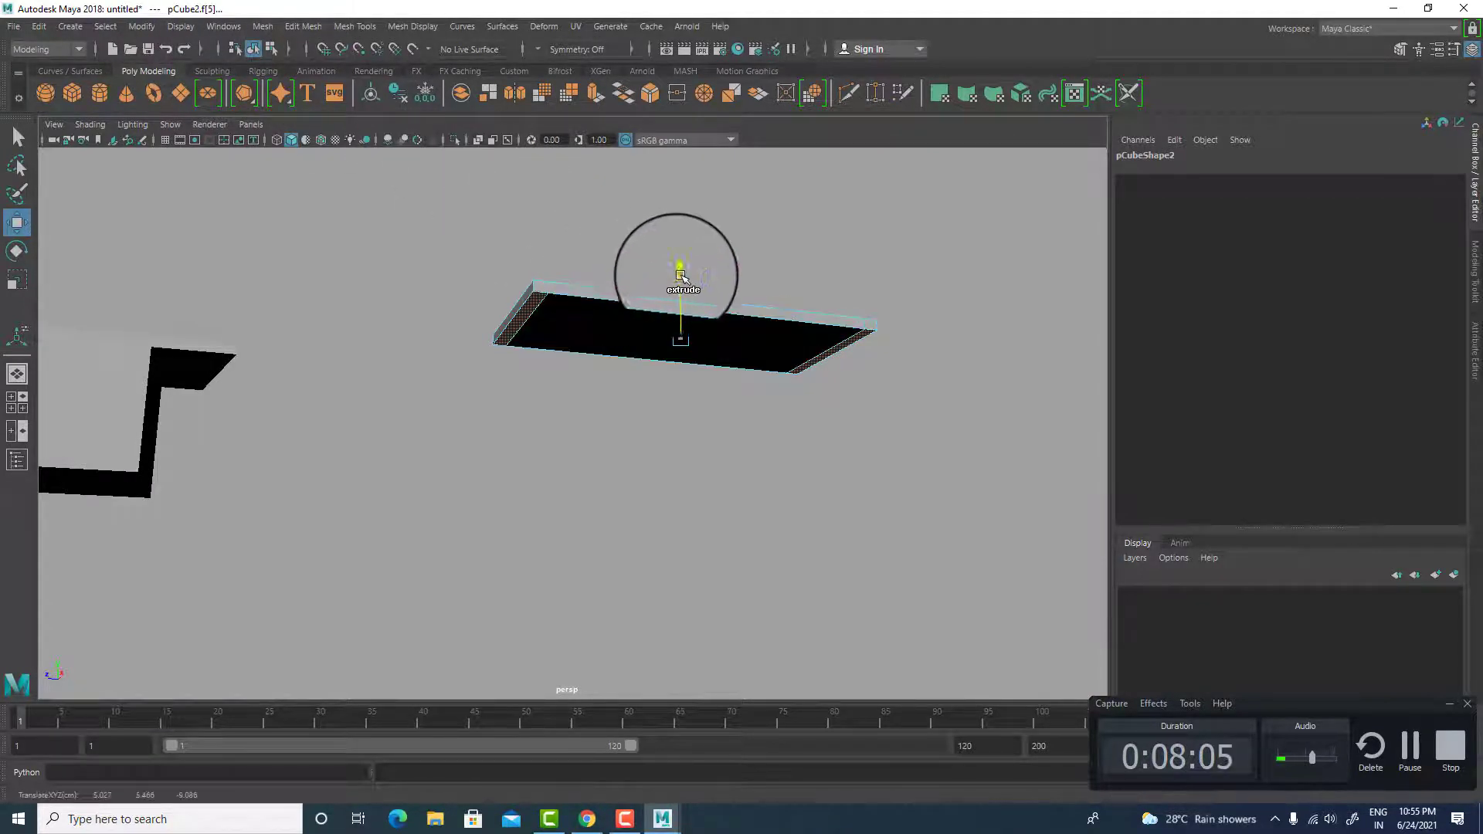
pyautogui.keyDown('shift'); pyautogui.moveTo(679, 277); pyautogui.dragTo(689, 359); pyautogui.keyUp('shift')
pyautogui.click(1018, 415)
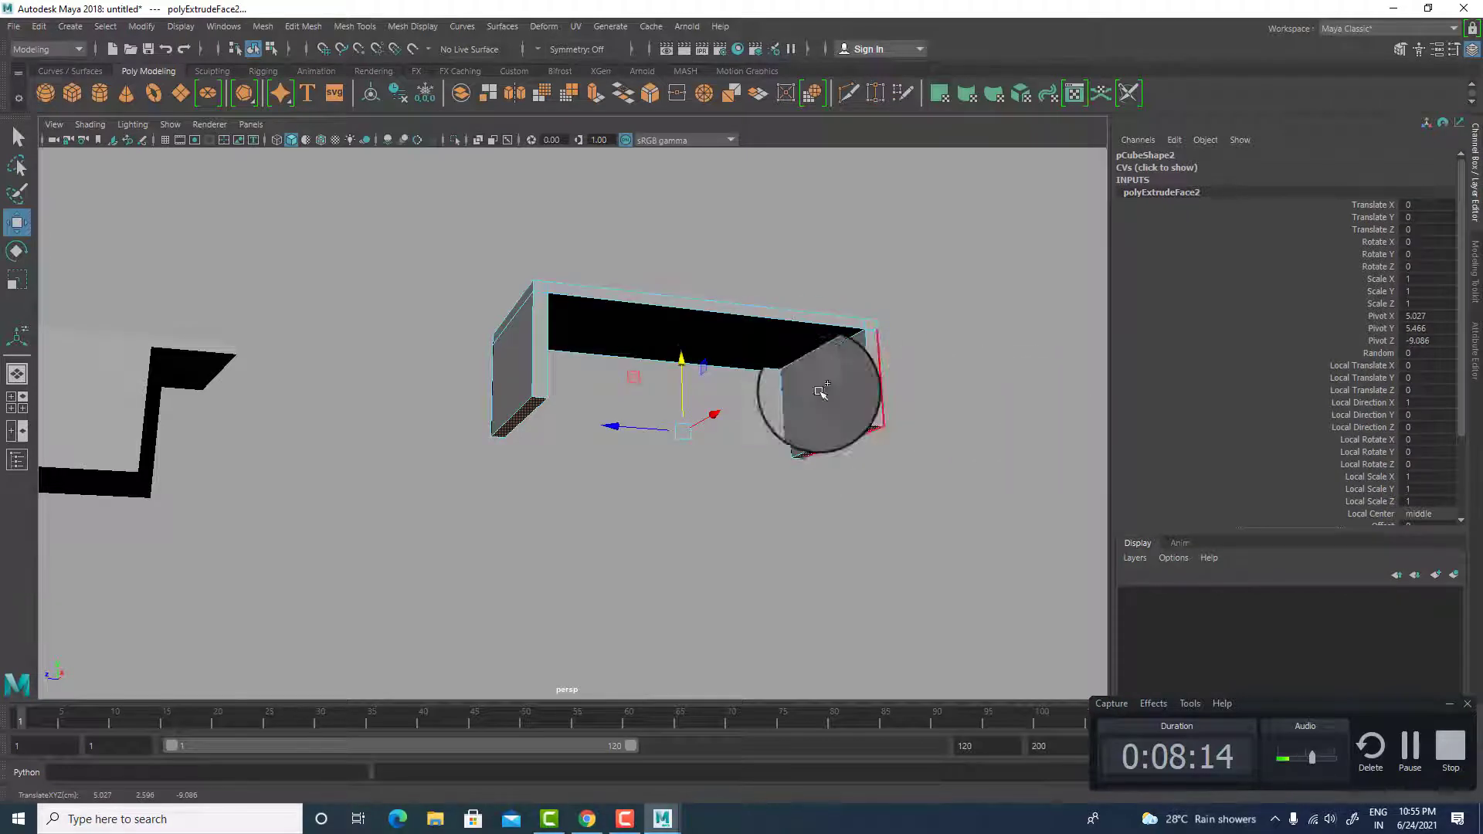
pyautogui.keyDown('shift'); pyautogui.moveTo(681, 360); pyautogui.dragTo(685, 382); pyautogui.keyUp('shift')
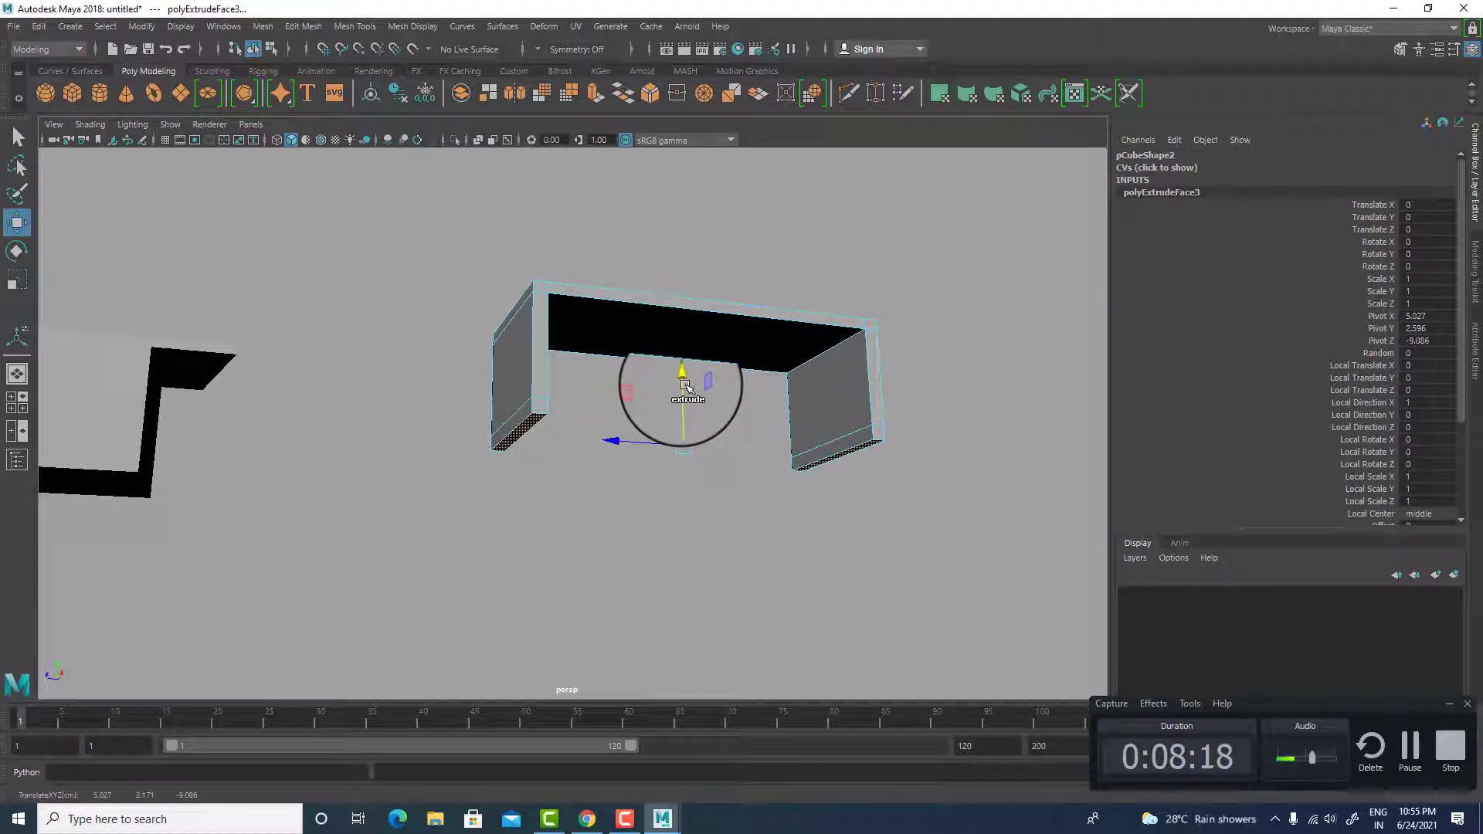
pyautogui.keyDown('shift'); pyautogui.moveTo(685, 386); pyautogui.dragTo(685, 401); pyautogui.keyUp('shift')
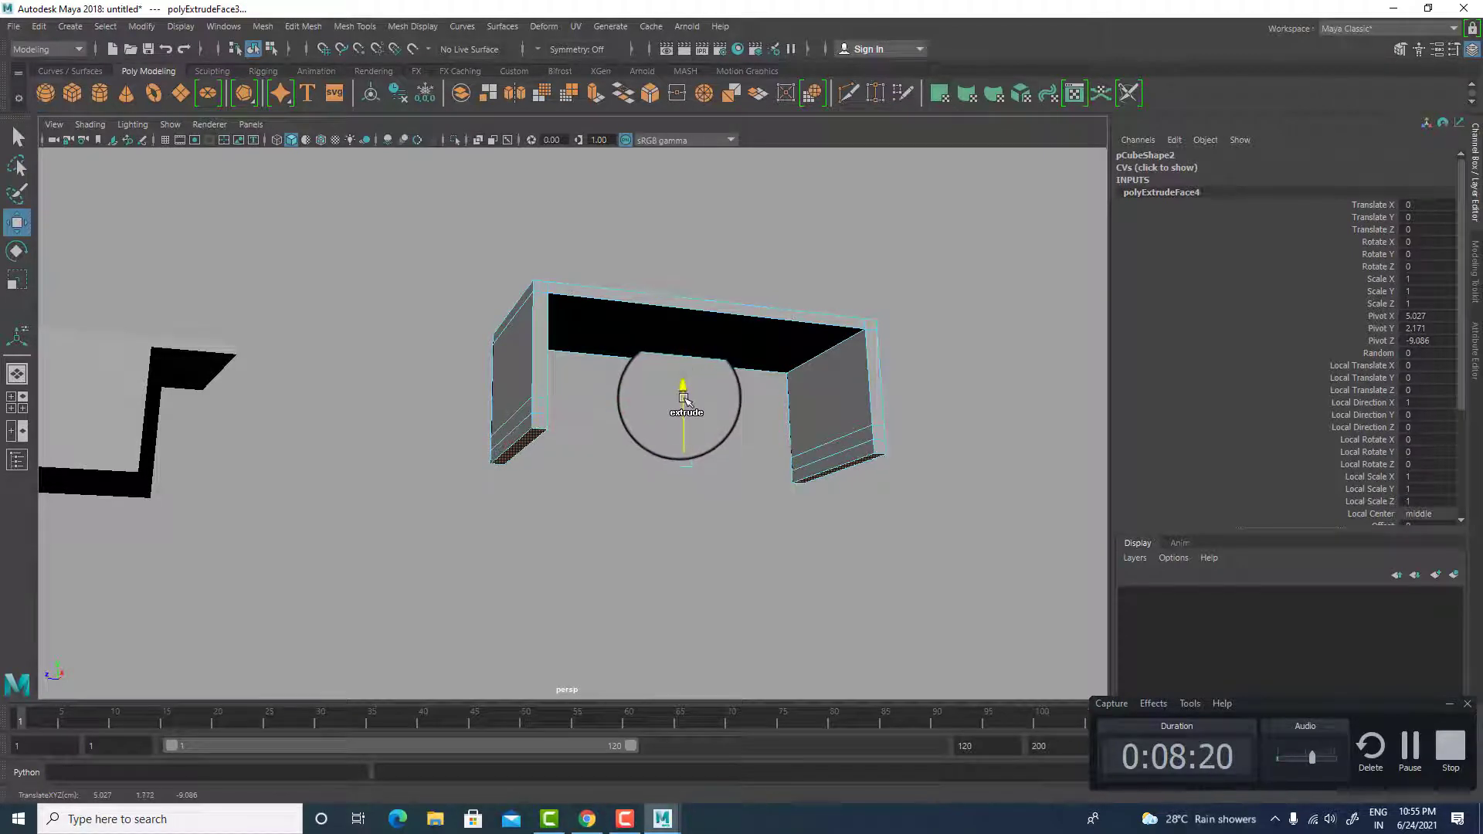
# - Extrude the inner face of one leg's upper short section along Z to the opposite leg as a shelf, and return to object selection
pyautogui.click(846, 423)
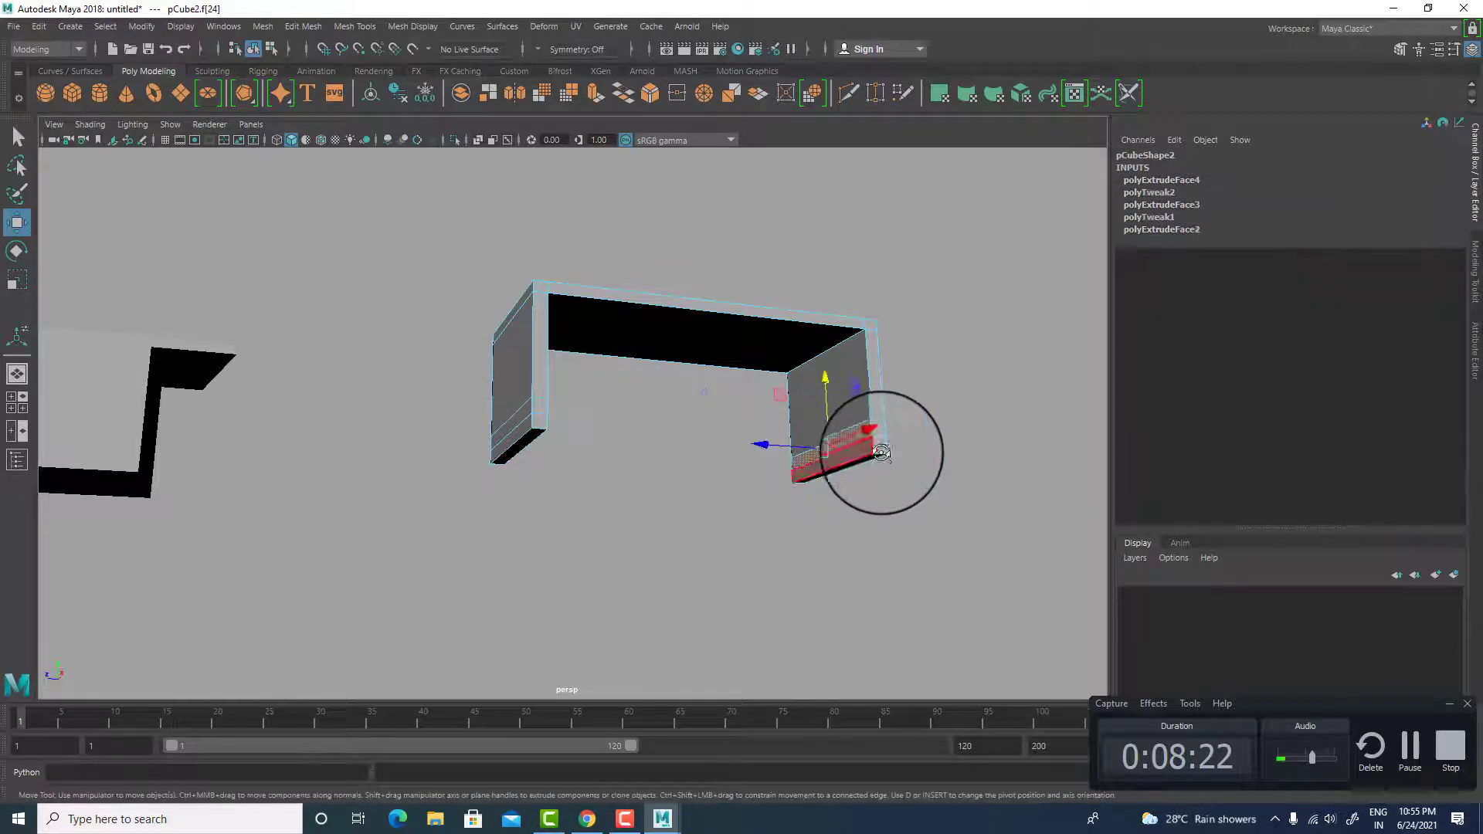
pyautogui.keyDown('alt'); pyautogui.moveTo(878, 454); pyautogui.dragTo(525, 494); pyautogui.keyUp('alt')
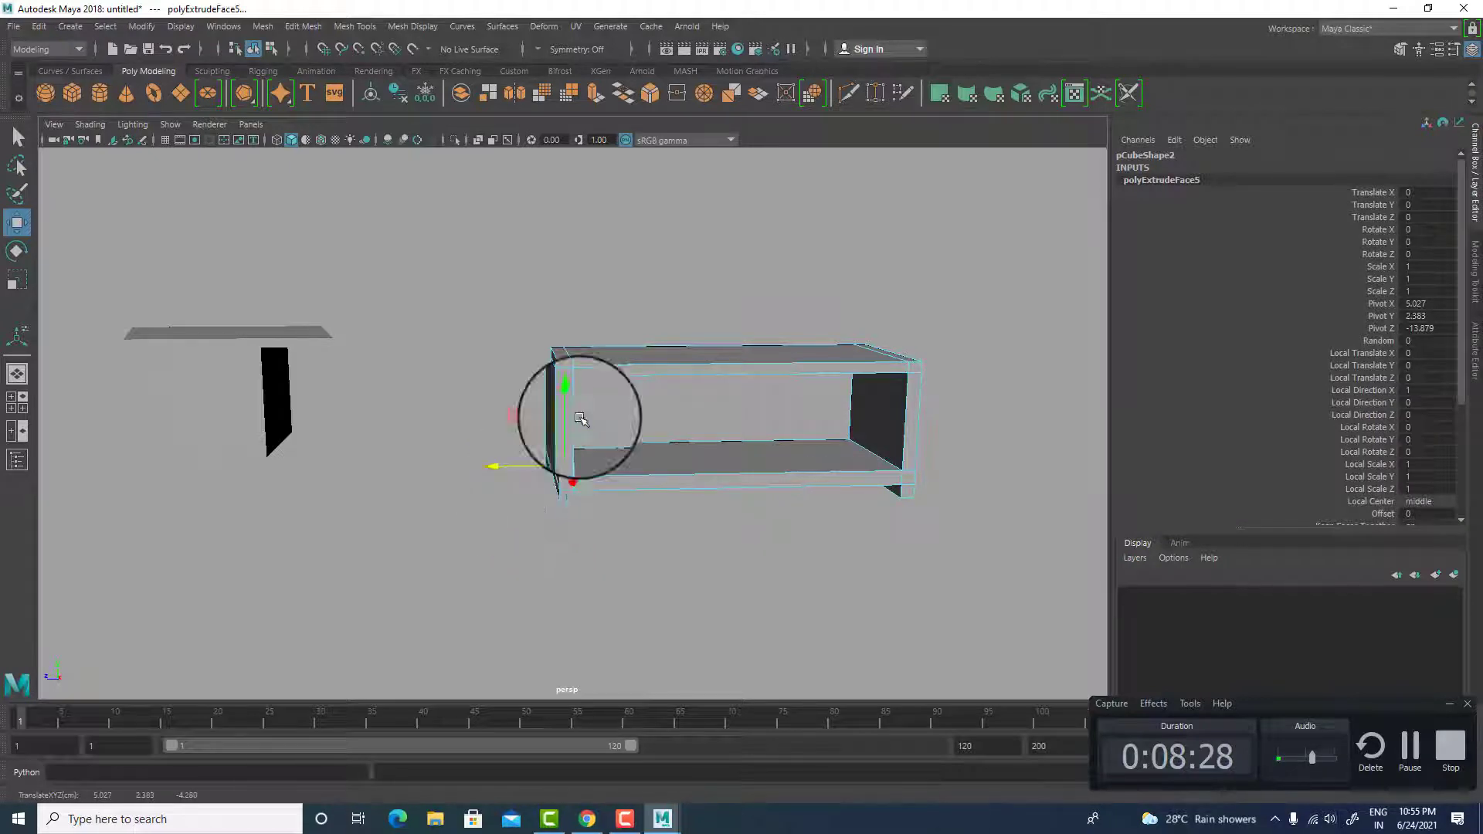
pyautogui.moveTo(583, 420); pyautogui.dragTo(695, 340, button='right')
pyautogui.click(822, 239)
pyautogui.moveTo(875, 398)
pyautogui.keyDown('alt'); pyautogui.mouseDown()
pyautogui.moveTo(771, 407)
pyautogui.moveTo(873, 396)
pyautogui.mouseUp(); pyautogui.keyUp('alt')
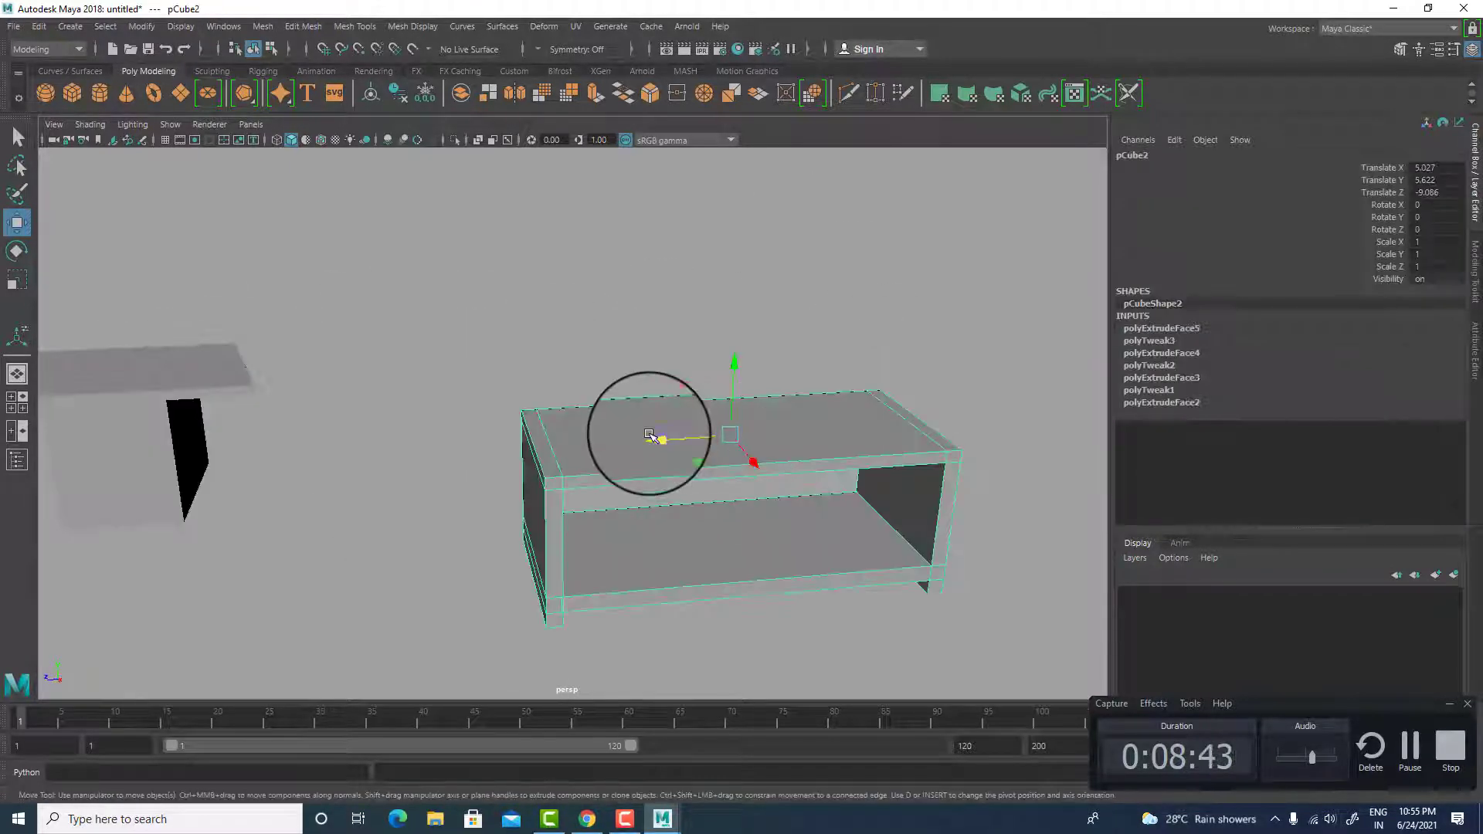
# - Select the shelf unit in the top view and switch it to vertex selection
pyautogui.keyDown('alt'); pyautogui.moveTo(652, 430); pyautogui.dragTo(624, 462); pyautogui.keyUp('alt')
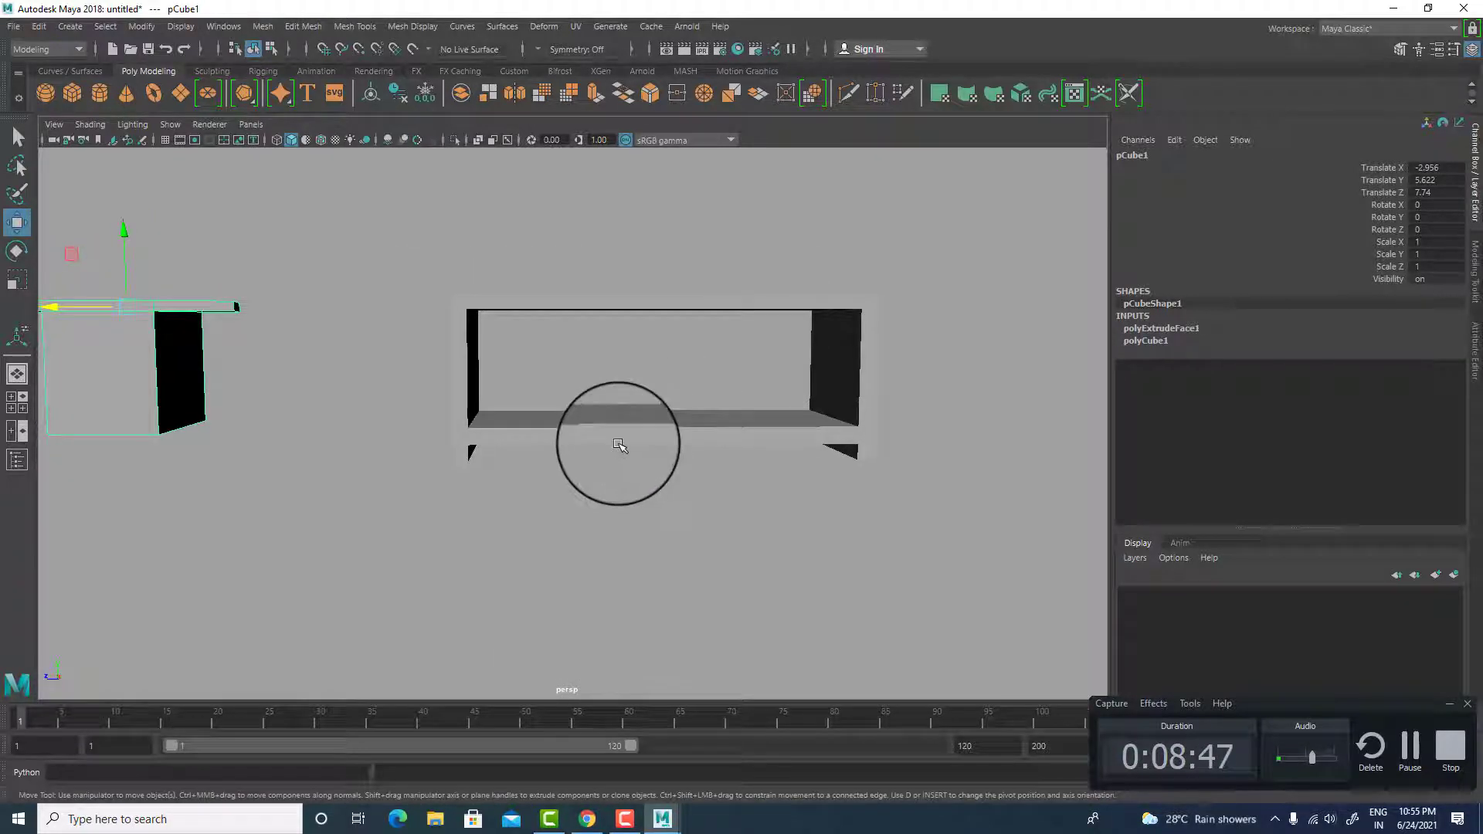
pyautogui.press('space')
pyautogui.press('space')
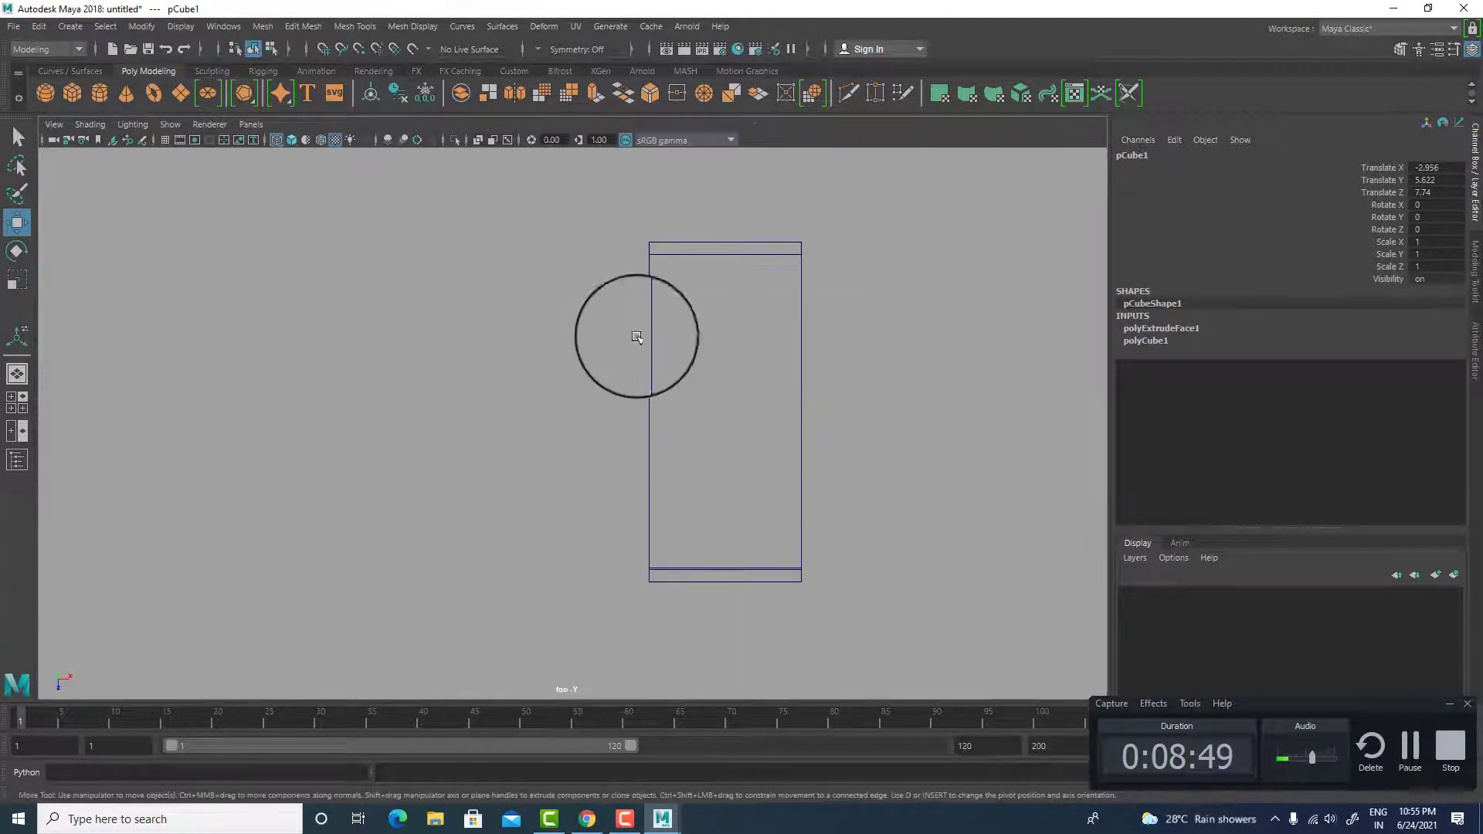
pyautogui.moveTo(746, 270); pyautogui.dragTo(708, 282, button='right')
pyautogui.moveTo(728, 225); pyautogui.dragTo(900, 619)
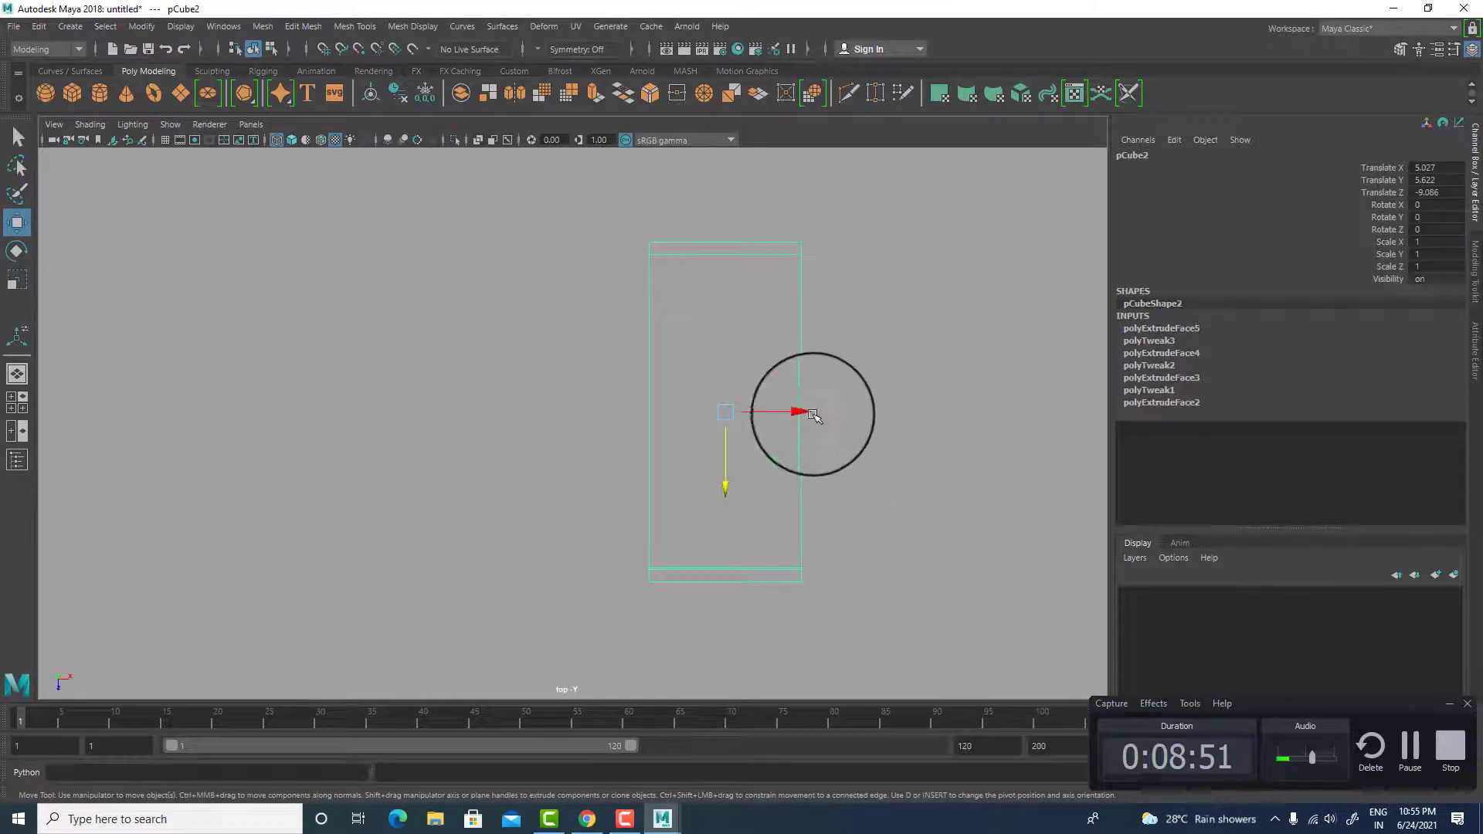
pyautogui.rightClick(757, 301)
pyautogui.moveTo(757, 301); pyautogui.dragTo(728, 302, button='right')
# - Try to shorten the shelf unit by moving its far-end vertices along Z toward the other end
pyautogui.moveTo(612, 208); pyautogui.dragTo(937, 309)
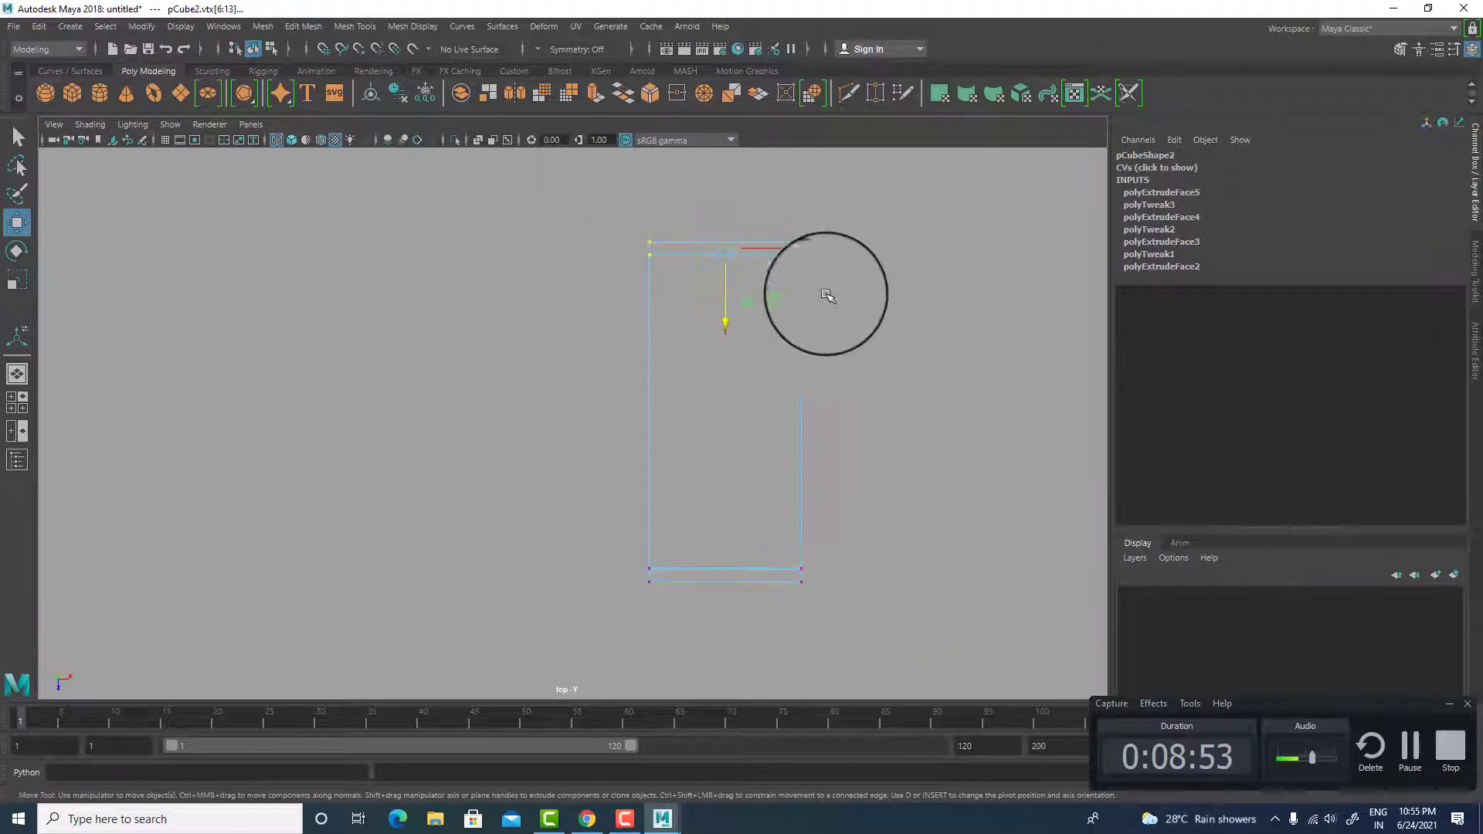
pyautogui.moveTo(731, 301); pyautogui.dragTo(724, 561)
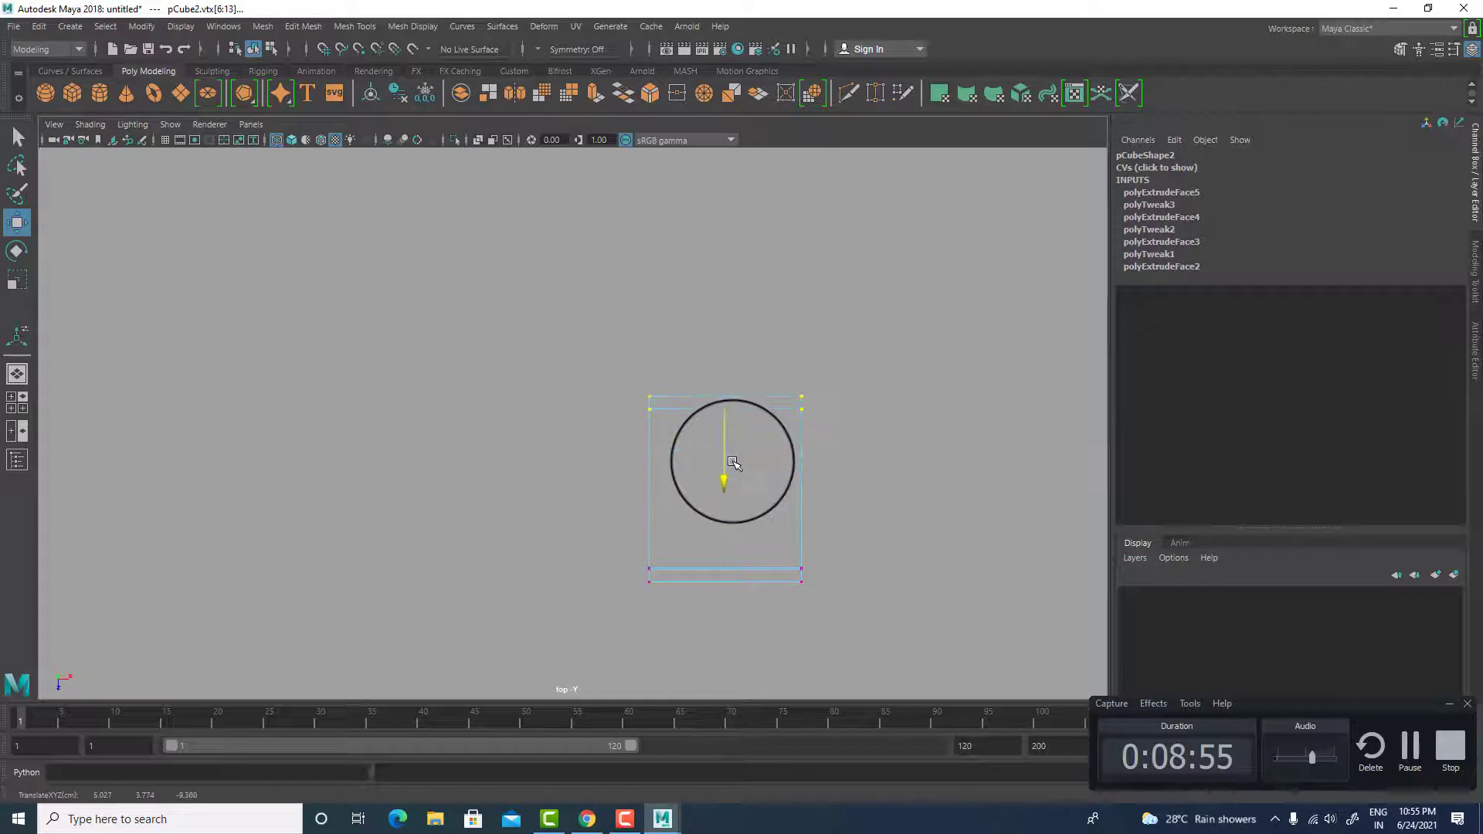
pyautogui.hotkey('ctrl', 'z')
# - Try to narrow the shelf unit by moving the vertices of one long side inward along X
pyautogui.moveTo(944, 208); pyautogui.dragTo(782, 691)
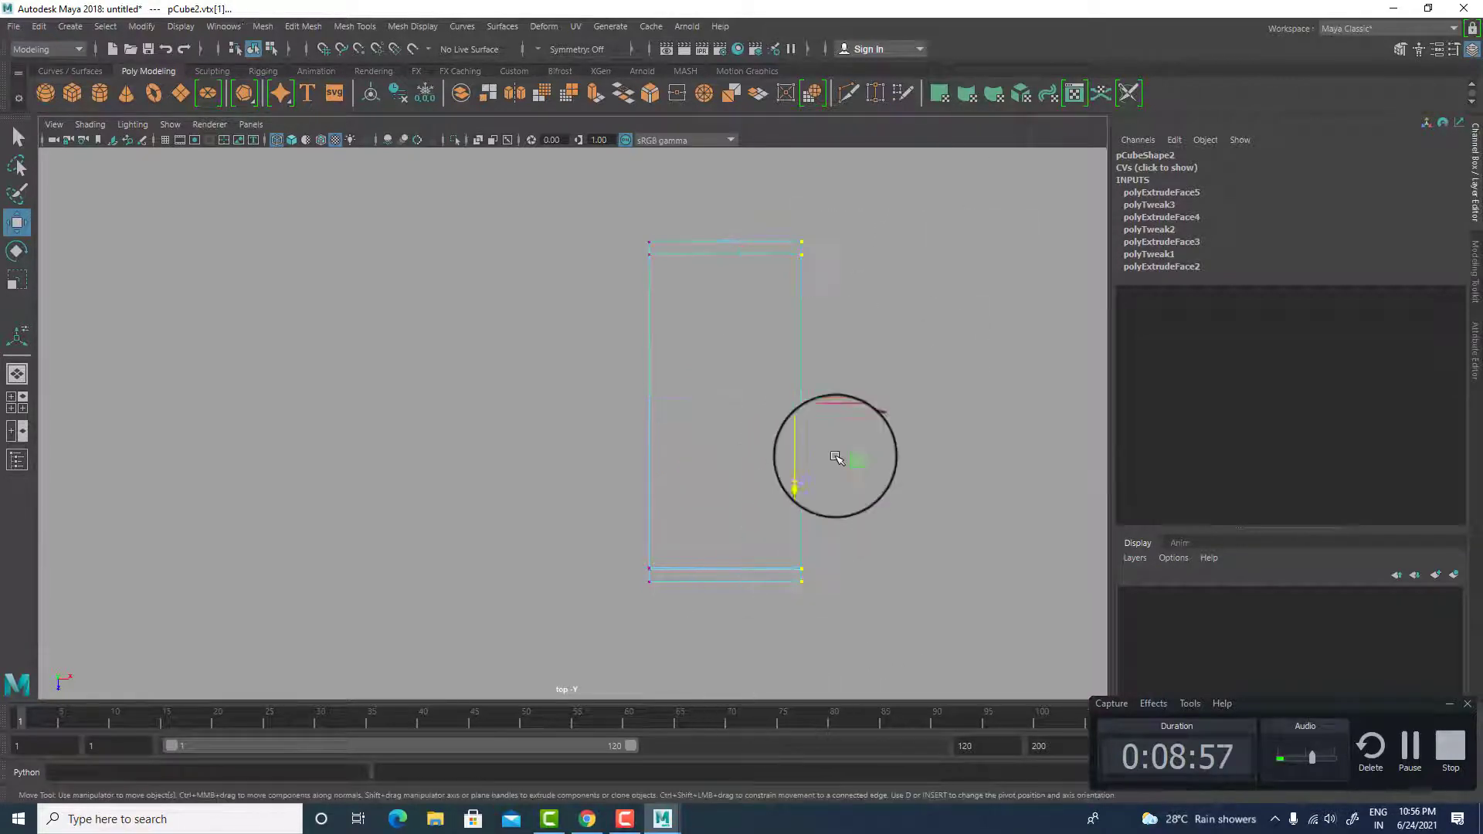
pyautogui.moveTo(839, 413); pyautogui.dragTo(774, 430)
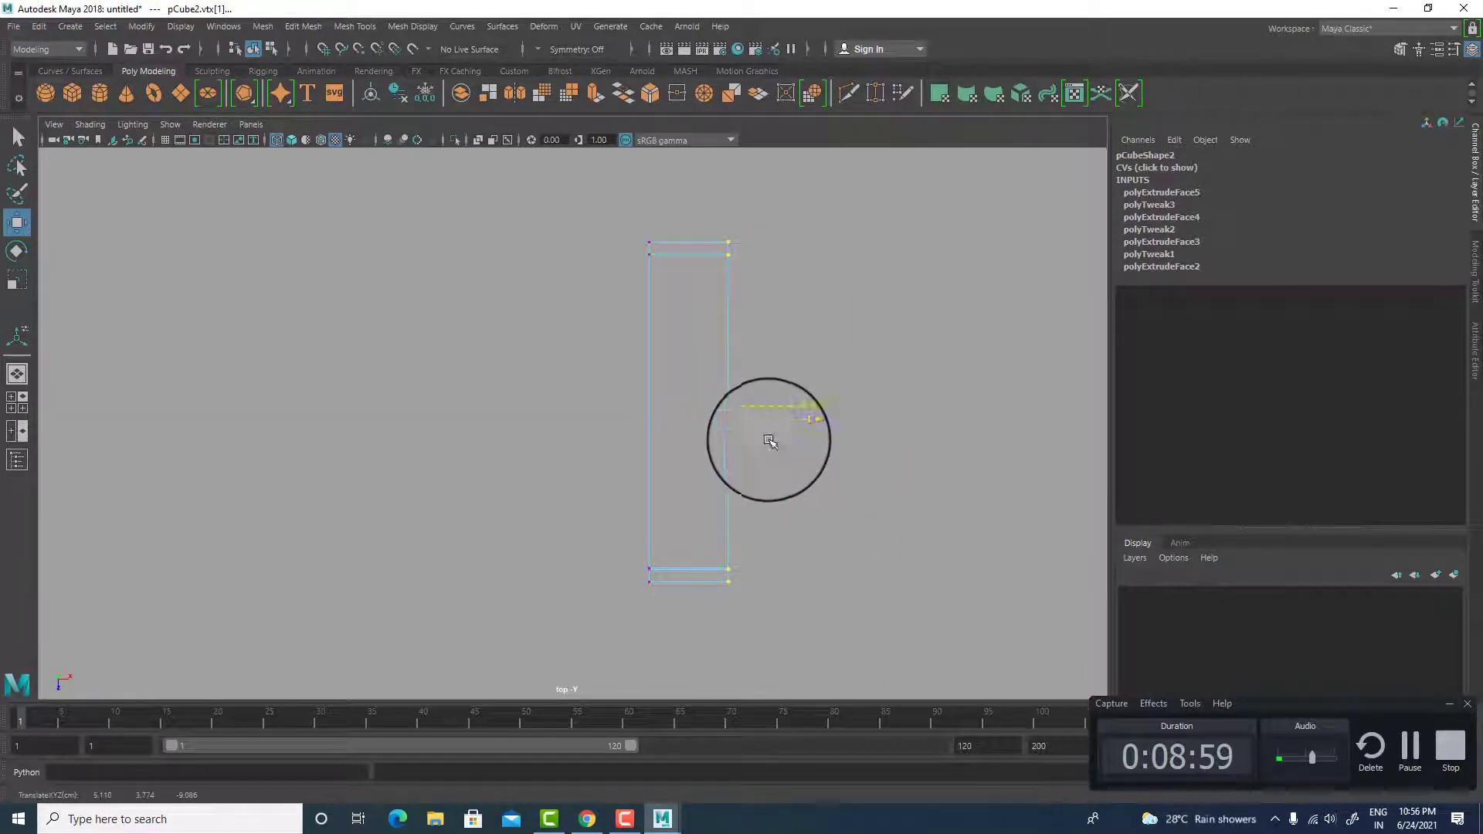
pyautogui.hotkey('ctrl', 'z')
pyautogui.scroll(-1, 840, 470)
pyautogui.keyDown('alt'); pyautogui.moveTo(839, 468); pyautogui.dragTo(817, 421, button='middle'); pyautogui.keyUp('alt')
pyautogui.moveTo(780, 343); pyautogui.dragTo(724, 351)
pyautogui.hotkey('ctrl', 'z')
pyautogui.click(838, 404)
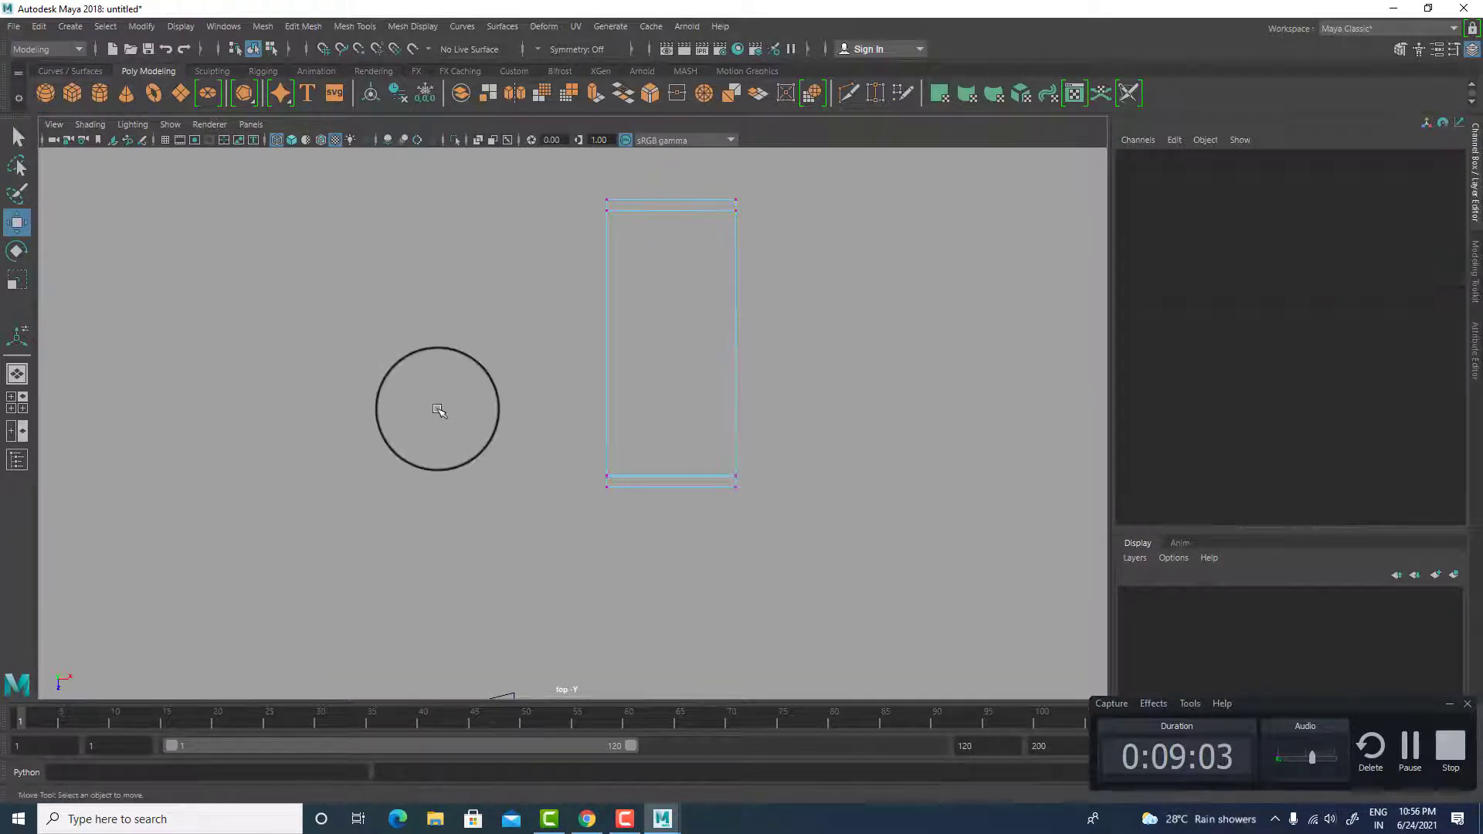
# - Lengthen the shelf unit by moving its near-end vertices outward along Z to about 4.5, and return to object selection in the perspective view
pyautogui.moveTo(440, 411); pyautogui.dragTo(931, 555)
pyautogui.scroll(-2, 755, 479)
pyautogui.keyDown('alt'); pyautogui.moveTo(755, 479); pyautogui.dragTo(740, 377, button='middle'); pyautogui.keyUp('alt')
pyautogui.moveTo(649, 407); pyautogui.dragTo(686, 624)
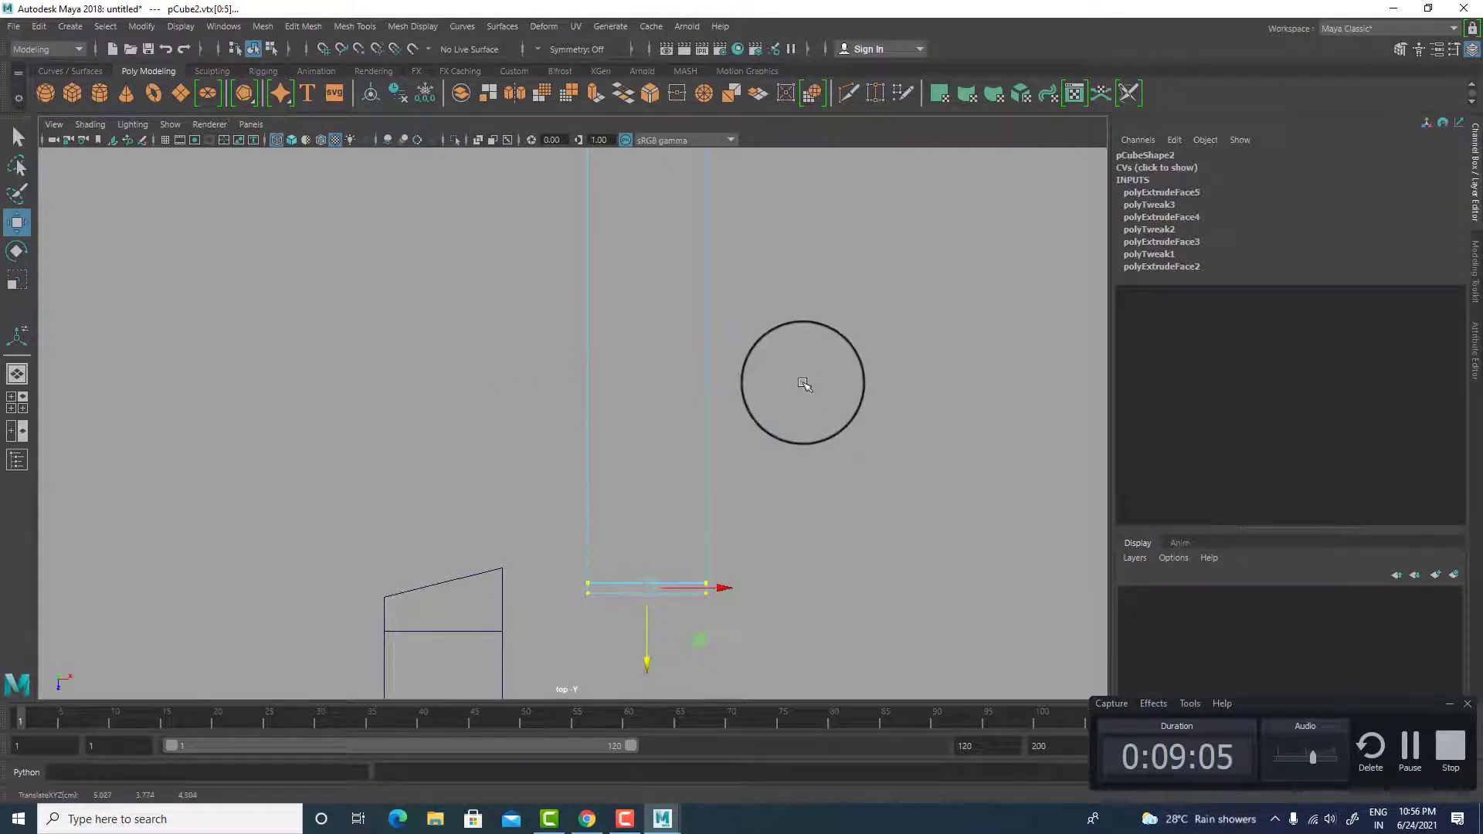
pyautogui.keyDown('alt'); pyautogui.moveTo(804, 384); pyautogui.dragTo(828, 531, button='middle'); pyautogui.keyUp('alt')
pyautogui.press('space')
pyautogui.moveTo(761, 457)
pyautogui.mouseDown()
pyautogui.moveTo(817, 361)
pyautogui.moveTo(805, 420)
pyautogui.moveTo(716, 410)
pyautogui.moveTo(683, 525)
pyautogui.mouseUp()
pyautogui.press('F8')
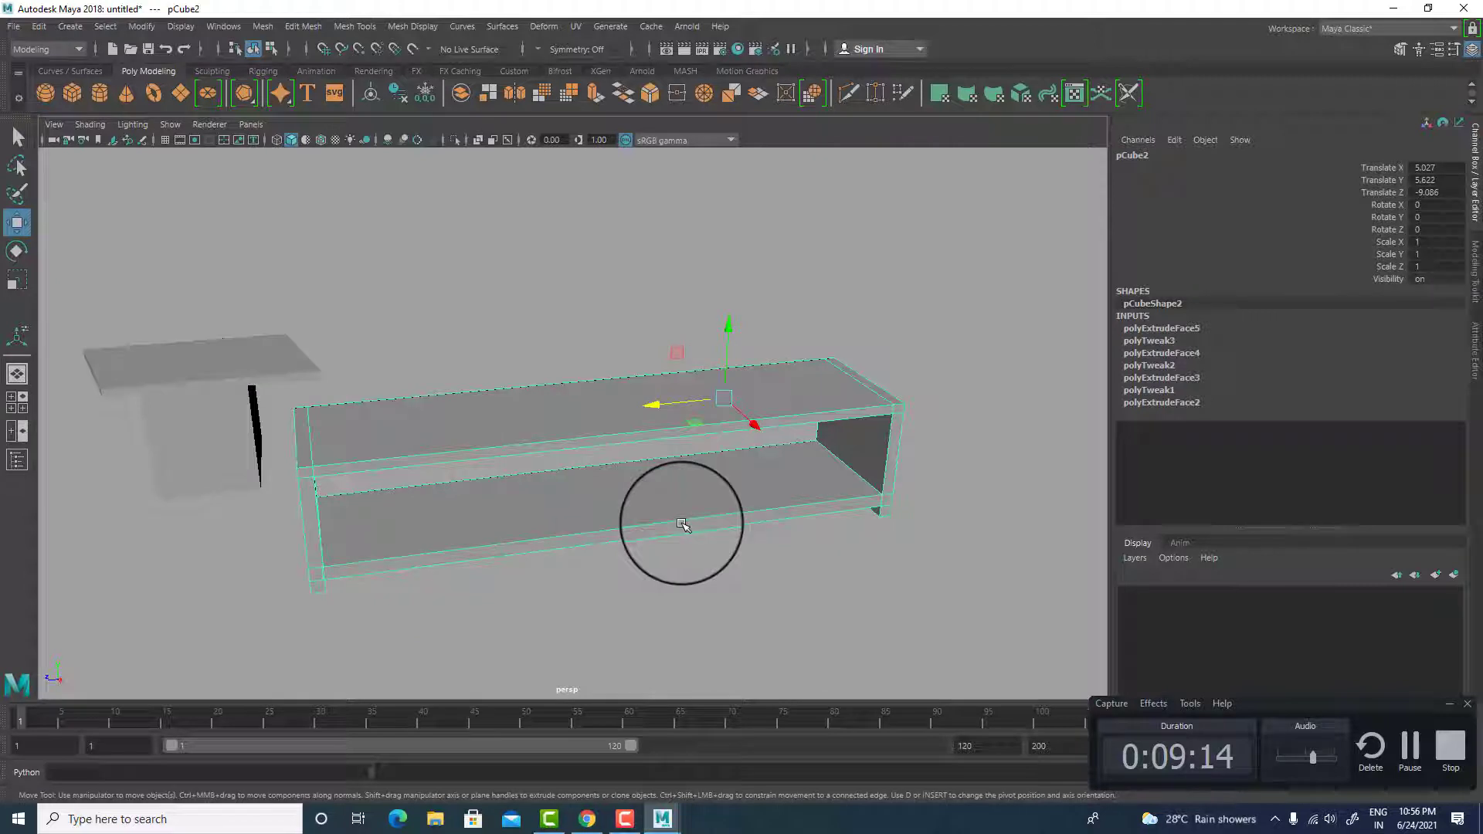
# - Try to move the whole shelf unit downward and along Z in the perspective view
pyautogui.moveTo(677, 352); pyautogui.dragTo(776, 580)
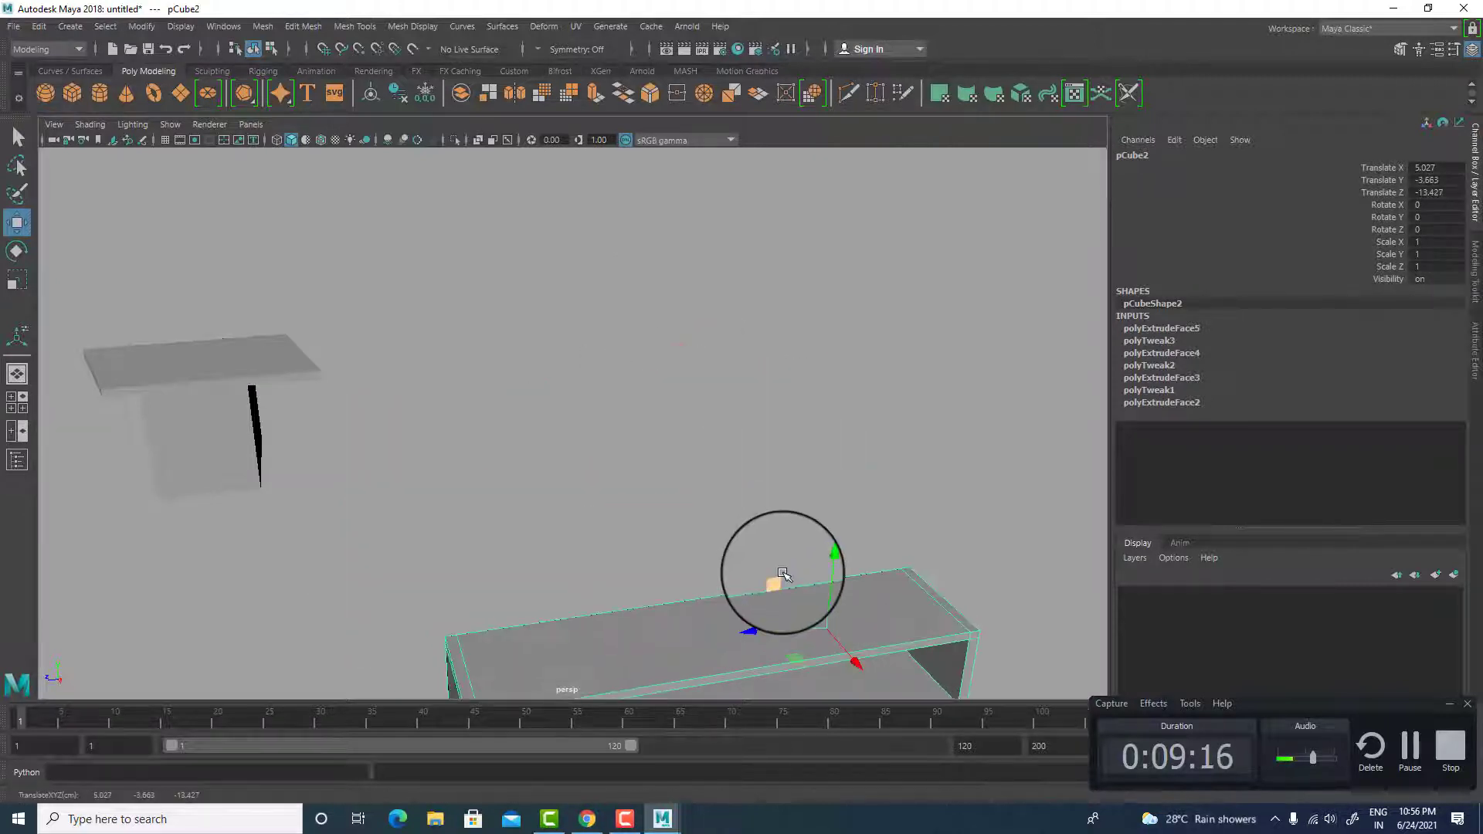
pyautogui.hotkey('ctrl', 'z')
pyautogui.click(274, 331)
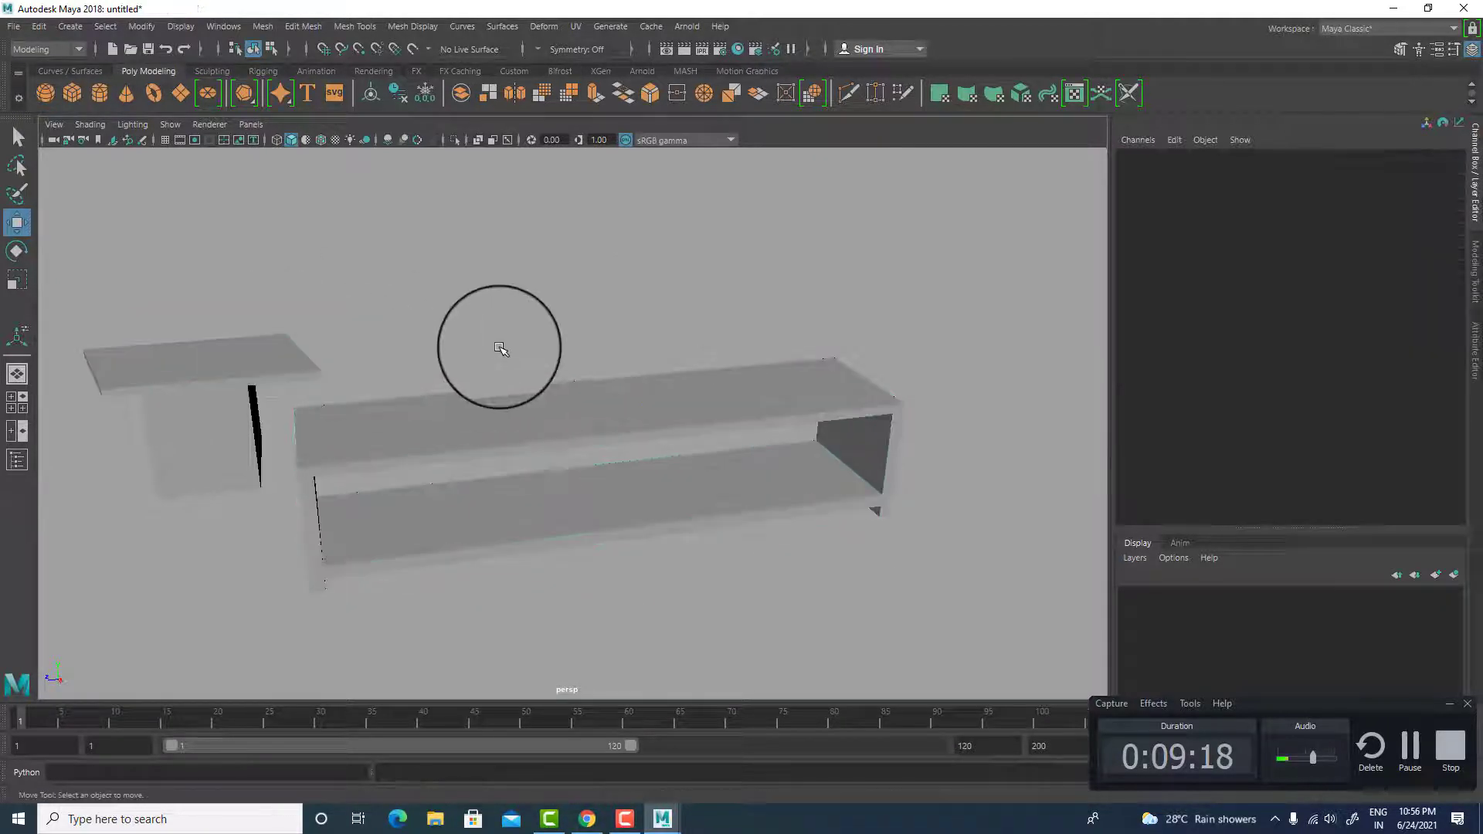
# - Select the shelf unit and the original table in turn to compare their construction history inputs
pyautogui.click(643, 464)
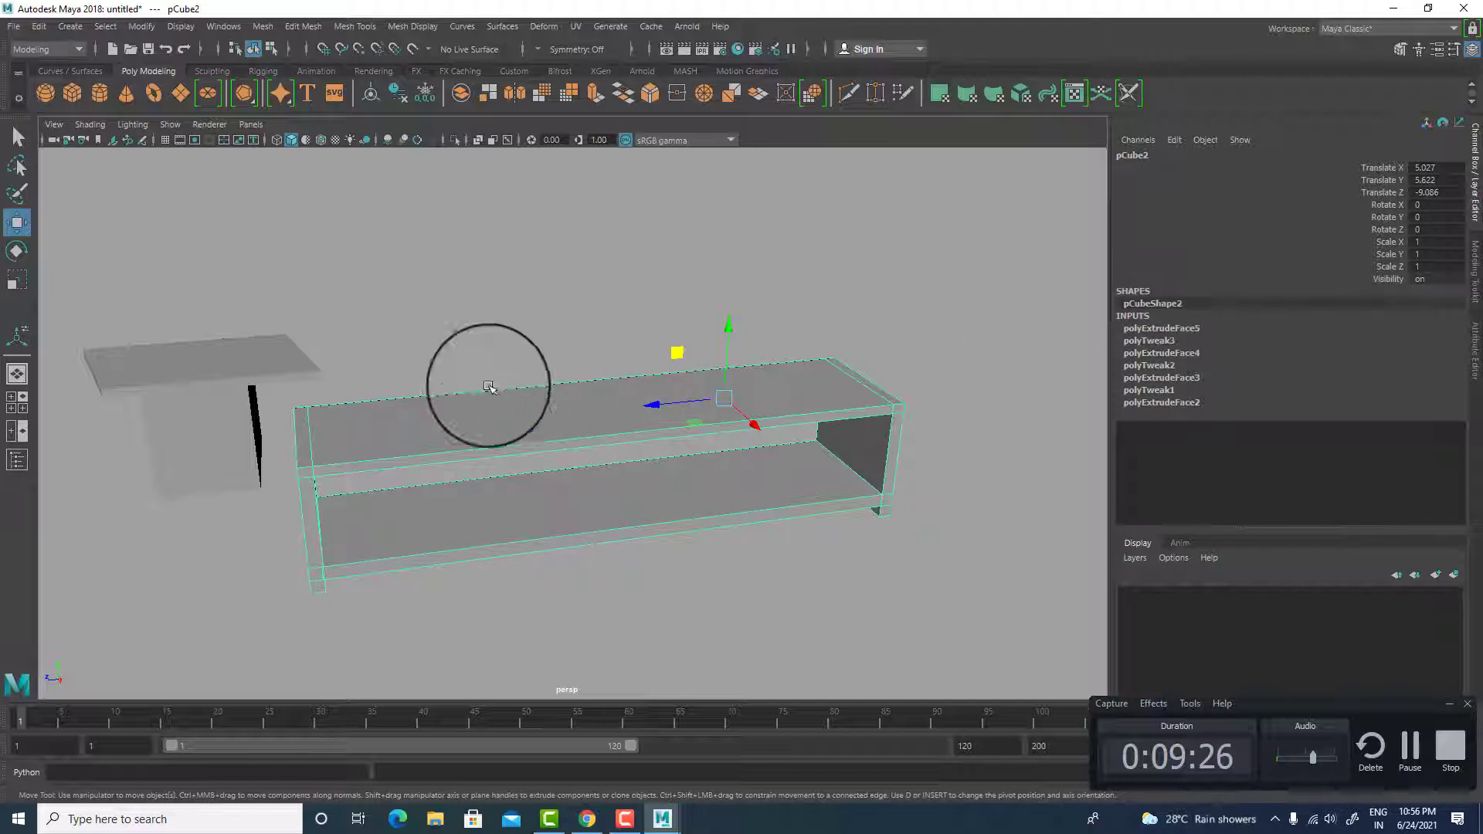
pyautogui.keyDown('alt'); pyautogui.moveTo(490, 387); pyautogui.dragTo(556, 367, button='middle'); pyautogui.keyUp('alt')
pyautogui.keyDown('shift'); pyautogui.click(201, 418); pyautogui.keyUp('shift')
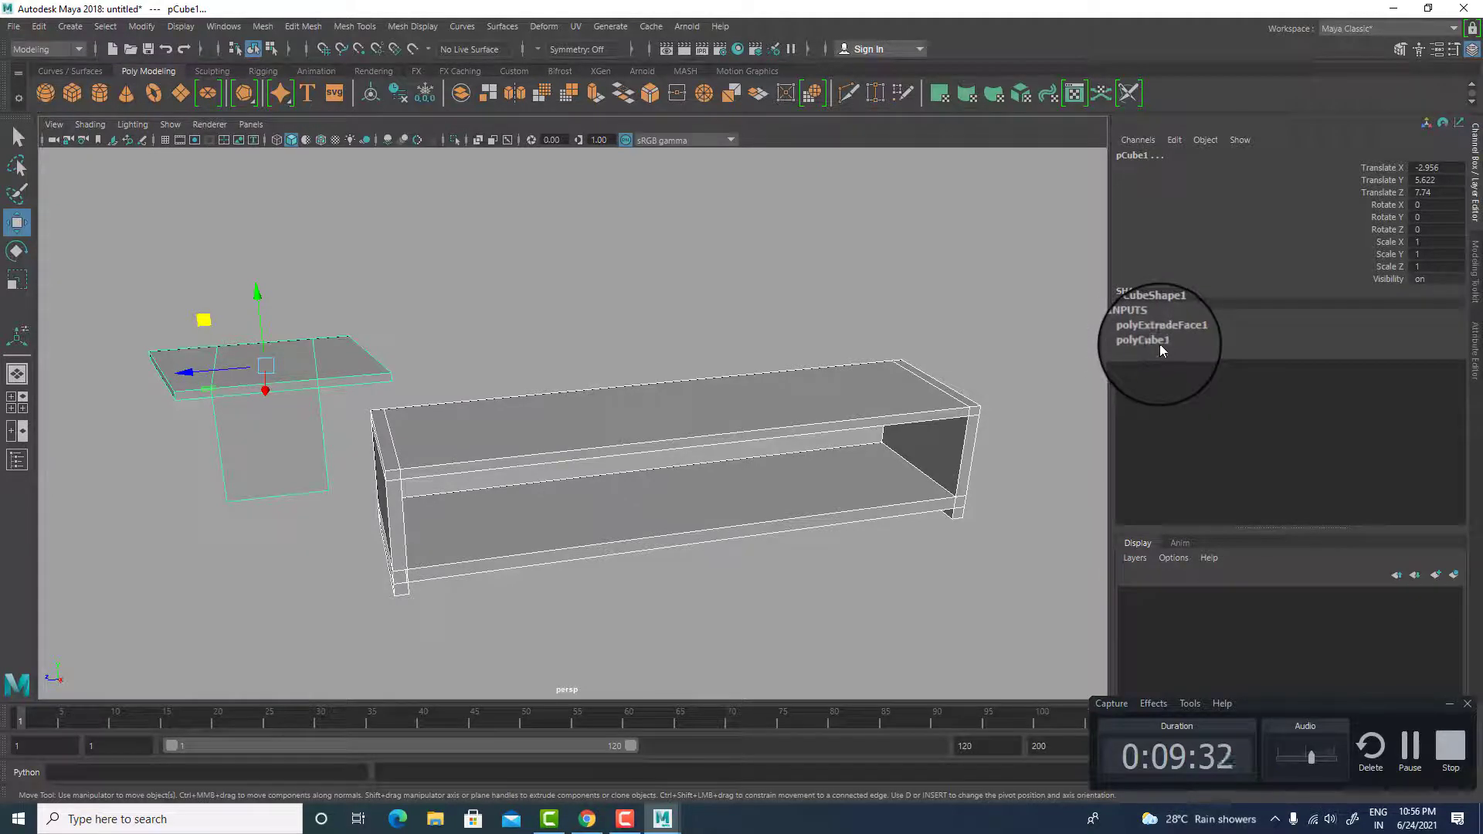
pyautogui.moveTo(863, 320); pyautogui.dragTo(913, 457)
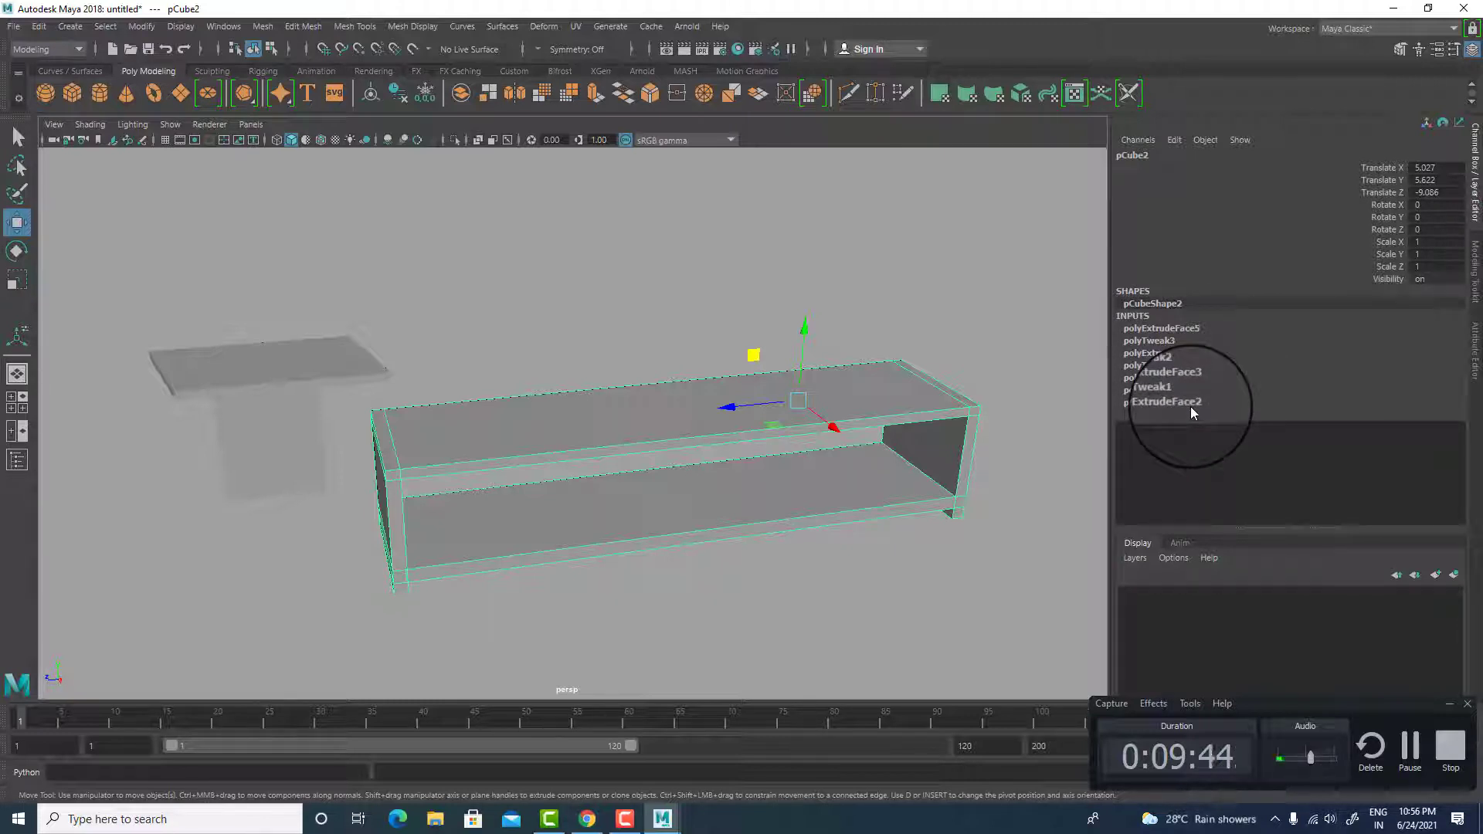
pyautogui.moveTo(346, 301); pyautogui.dragTo(91, 458)
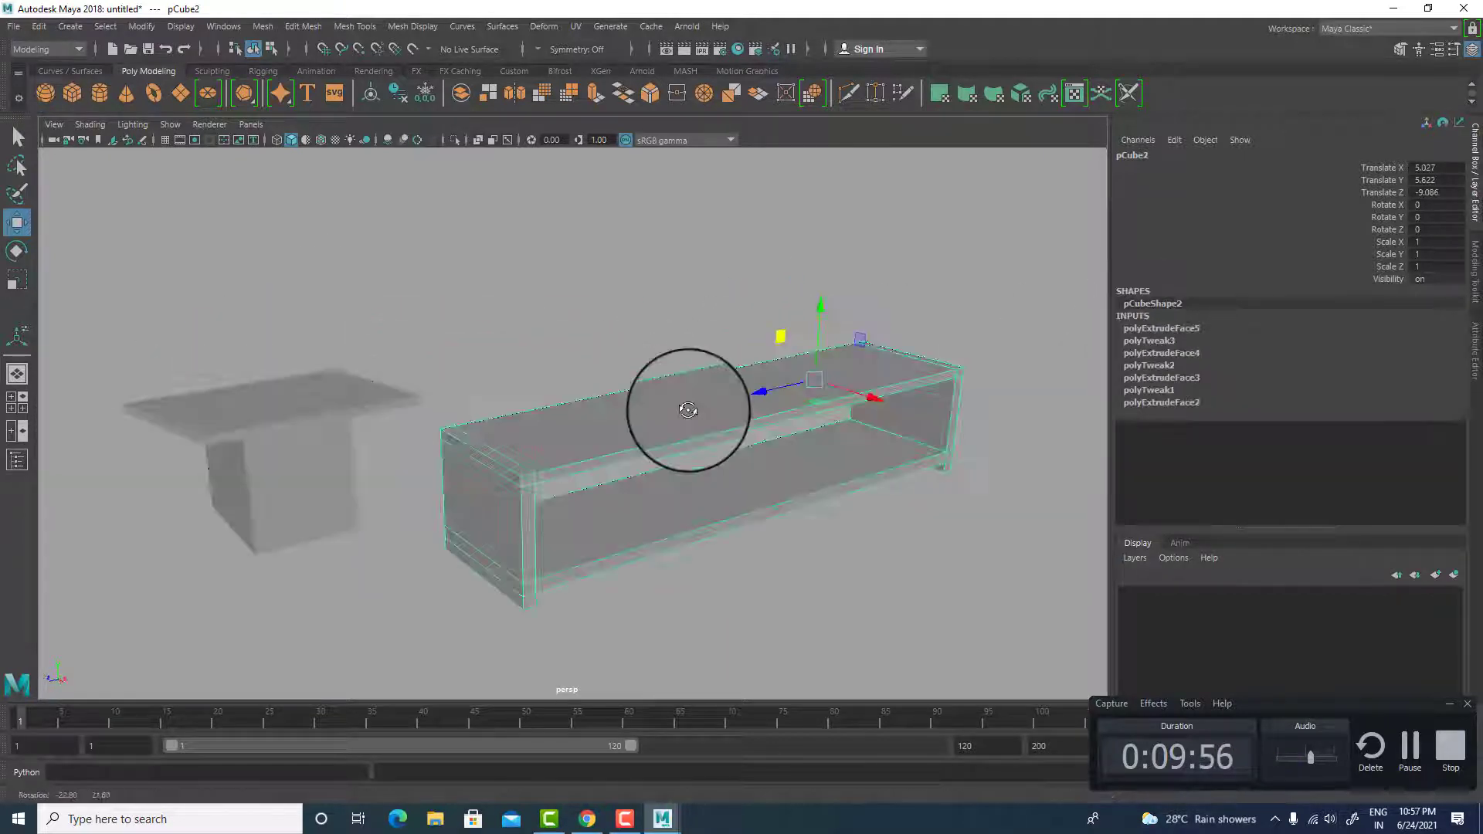
pyautogui.keyDown('alt'); pyautogui.moveTo(687, 409); pyautogui.dragTo(317, 397); pyautogui.keyUp('alt')
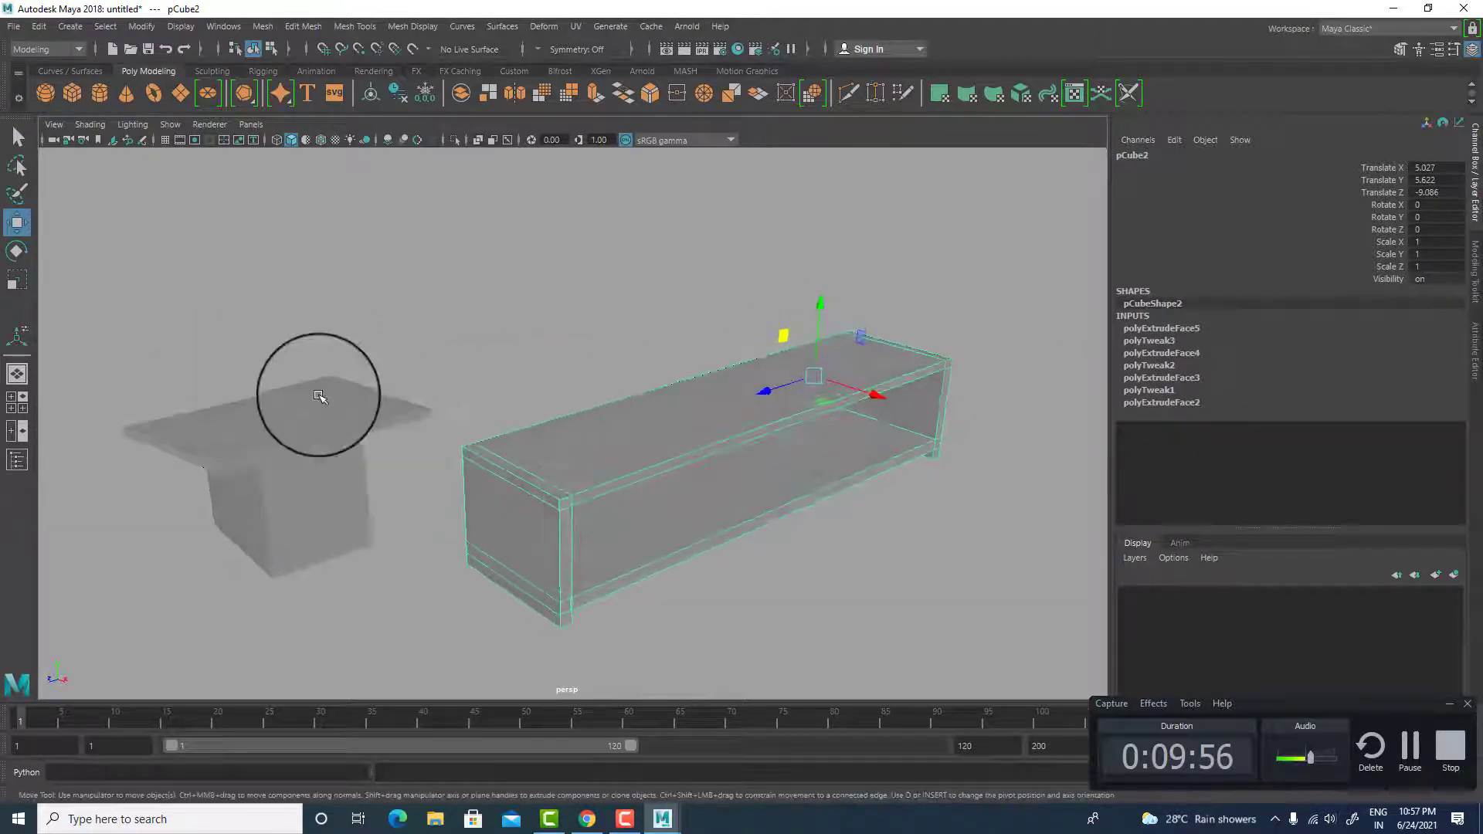
# - Open the polyCube1 settings of the original table and try a Subdivisions Height of 2
pyautogui.click(317, 397)
pyautogui.click(1176, 341)
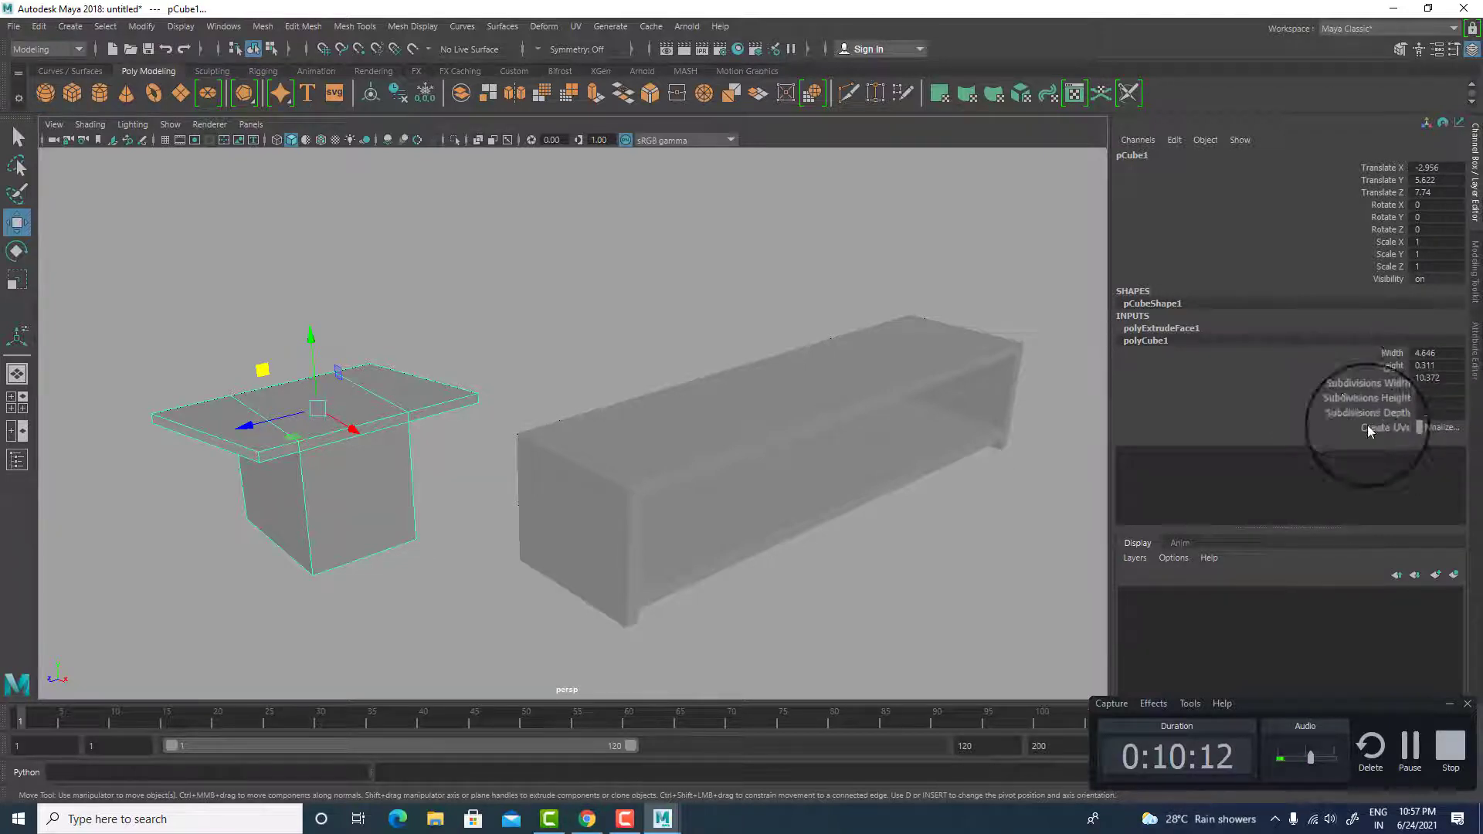
pyautogui.click(1356, 403)
pyautogui.moveTo(701, 293); pyautogui.dragTo(712, 291, button='middle')
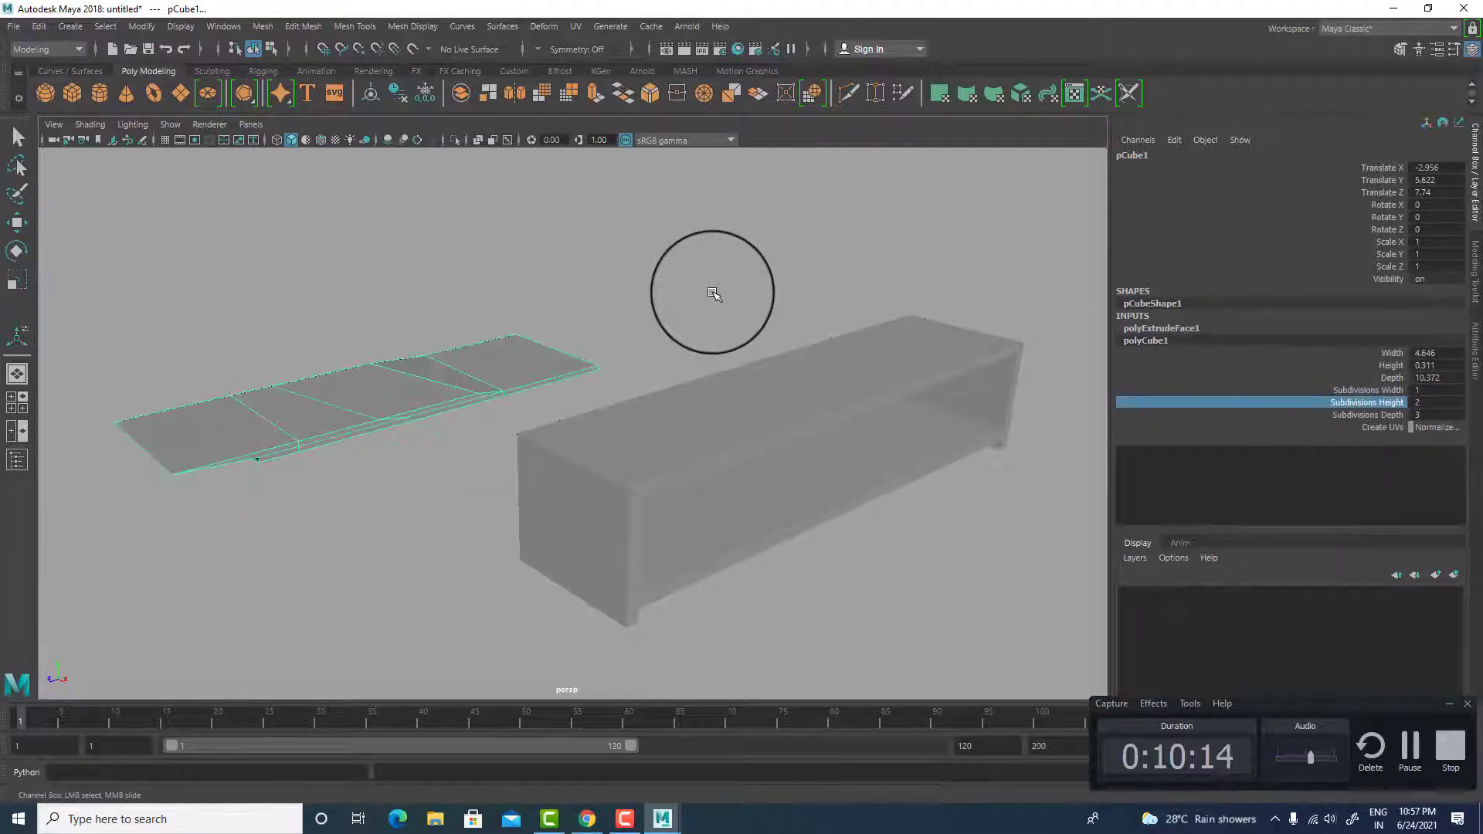
pyautogui.hotkey('ctrl', 'z')
# - Try increasing the table's Subdivisions Width and Subdivisions Depth, undoing each change
pyautogui.click(1384, 392)
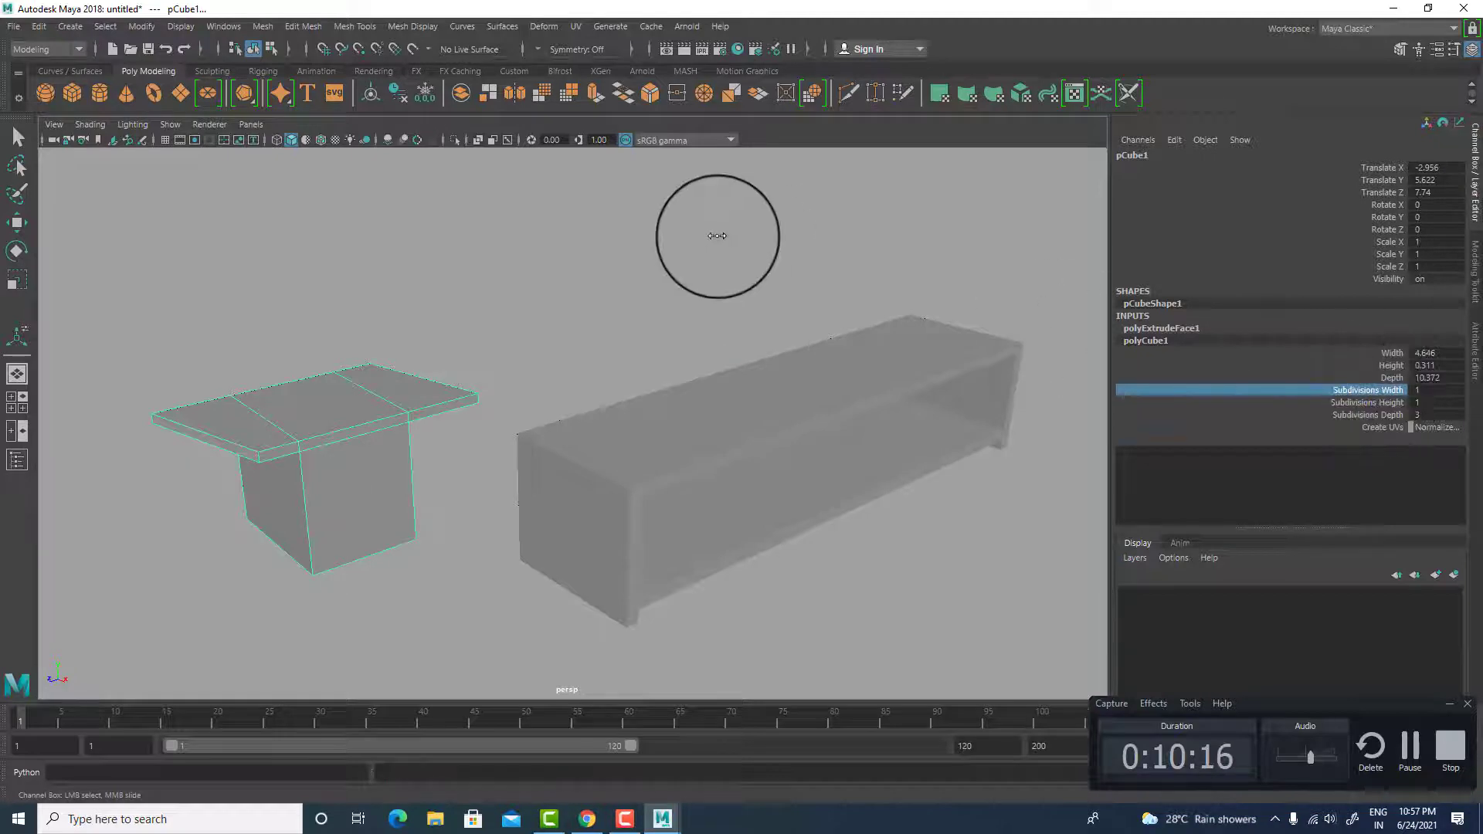
pyautogui.moveTo(717, 236); pyautogui.dragTo(727, 236, button='middle')
pyautogui.hotkey('ctrl', 'z')
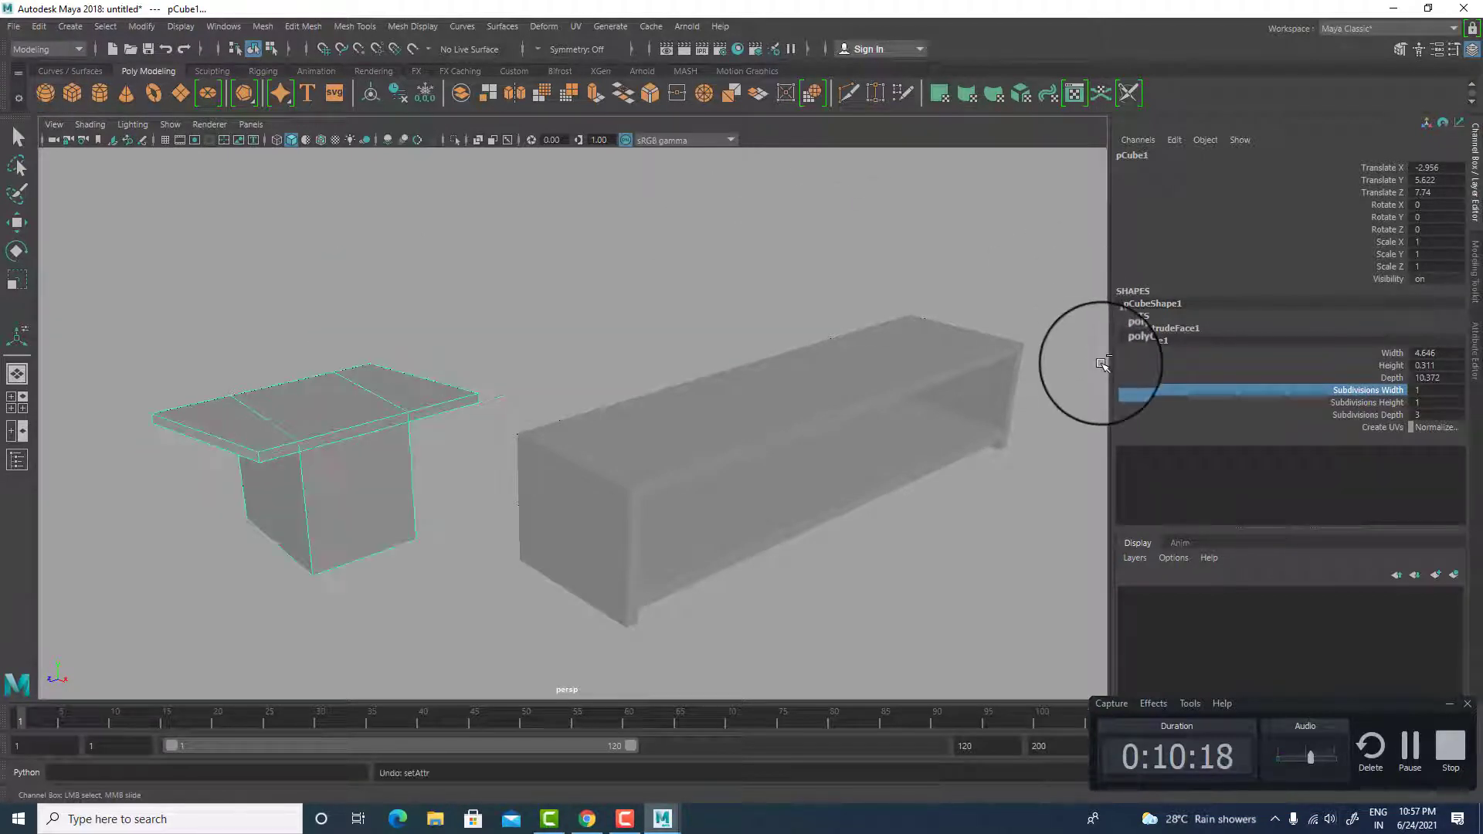
pyautogui.click(1383, 415)
pyautogui.moveTo(530, 281); pyautogui.dragTo(544, 287, button='middle')
pyautogui.hotkey('ctrl', 'z')
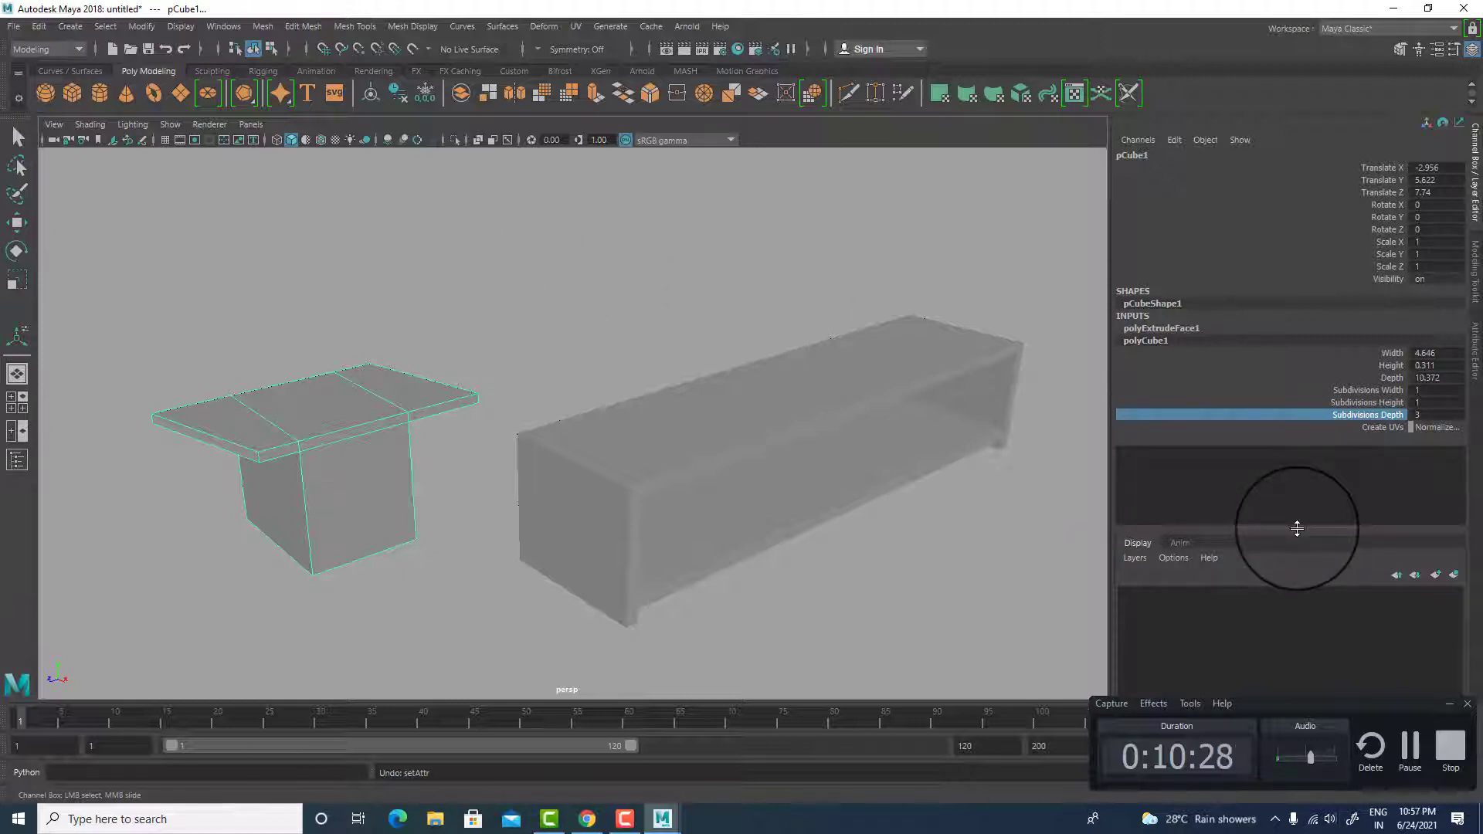
# - Frame the original table in the perspective view and select the side face of its extruded base in face mode
pyautogui.click(603, 325)
pyautogui.click(317, 424)
pyautogui.press('w')
pyautogui.keyDown('alt'); pyautogui.moveTo(367, 533); pyautogui.dragTo(432, 432); pyautogui.keyUp('alt')
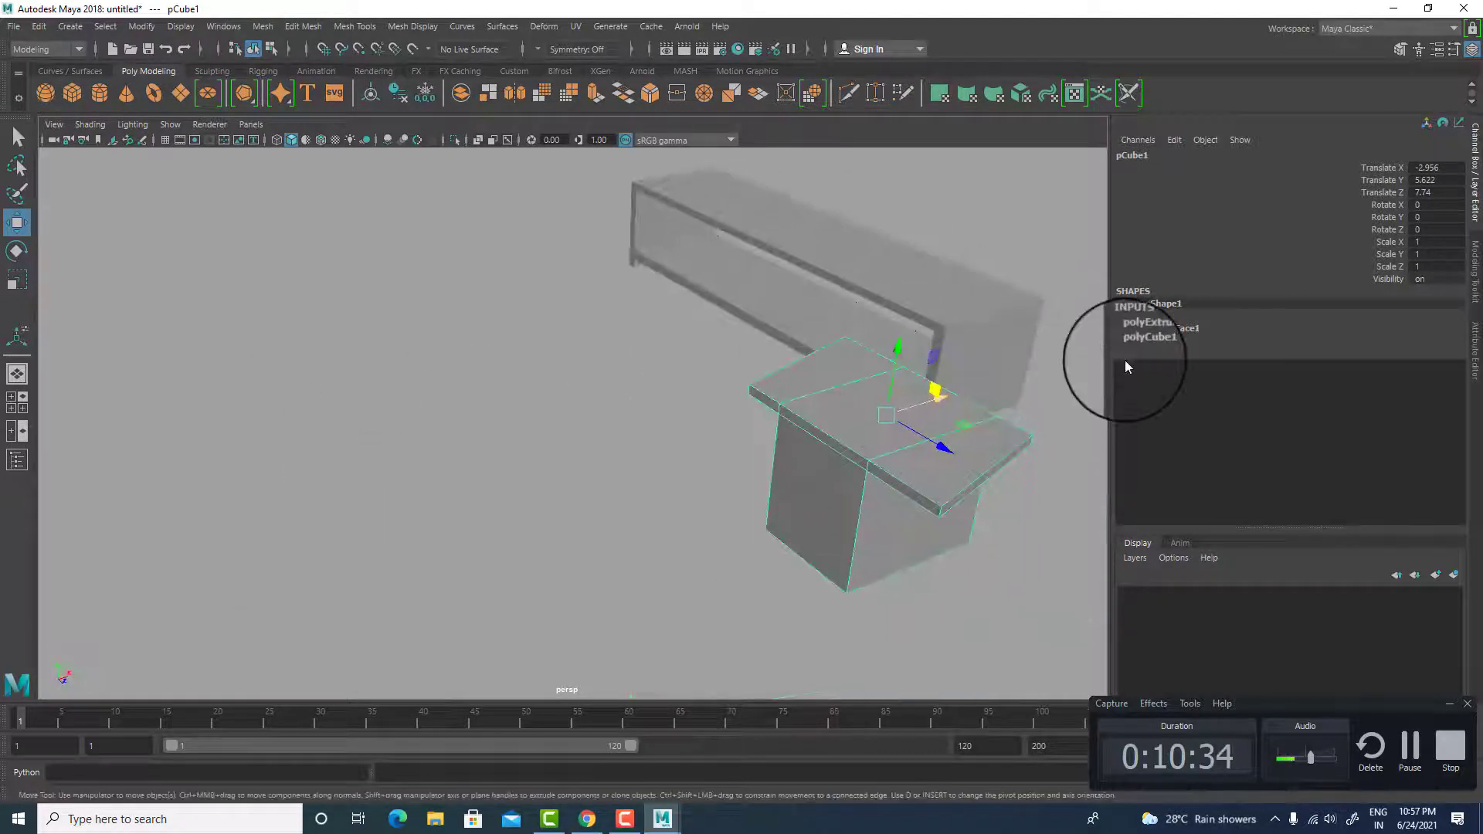
pyautogui.keyDown('alt'); pyautogui.moveTo(904, 404); pyautogui.dragTo(765, 341); pyautogui.keyUp('alt')
pyautogui.press('f')
pyautogui.keyDown('alt'); pyautogui.moveTo(763, 409); pyautogui.dragTo(682, 198, button='middle'); pyautogui.keyUp('alt')
pyautogui.keyDown('alt'); pyautogui.moveTo(682, 198); pyautogui.dragTo(569, 404); pyautogui.keyUp('alt')
pyautogui.moveTo(570, 404); pyautogui.dragTo(579, 419, button='right')
pyautogui.click(463, 479)
pyautogui.click(464, 479)
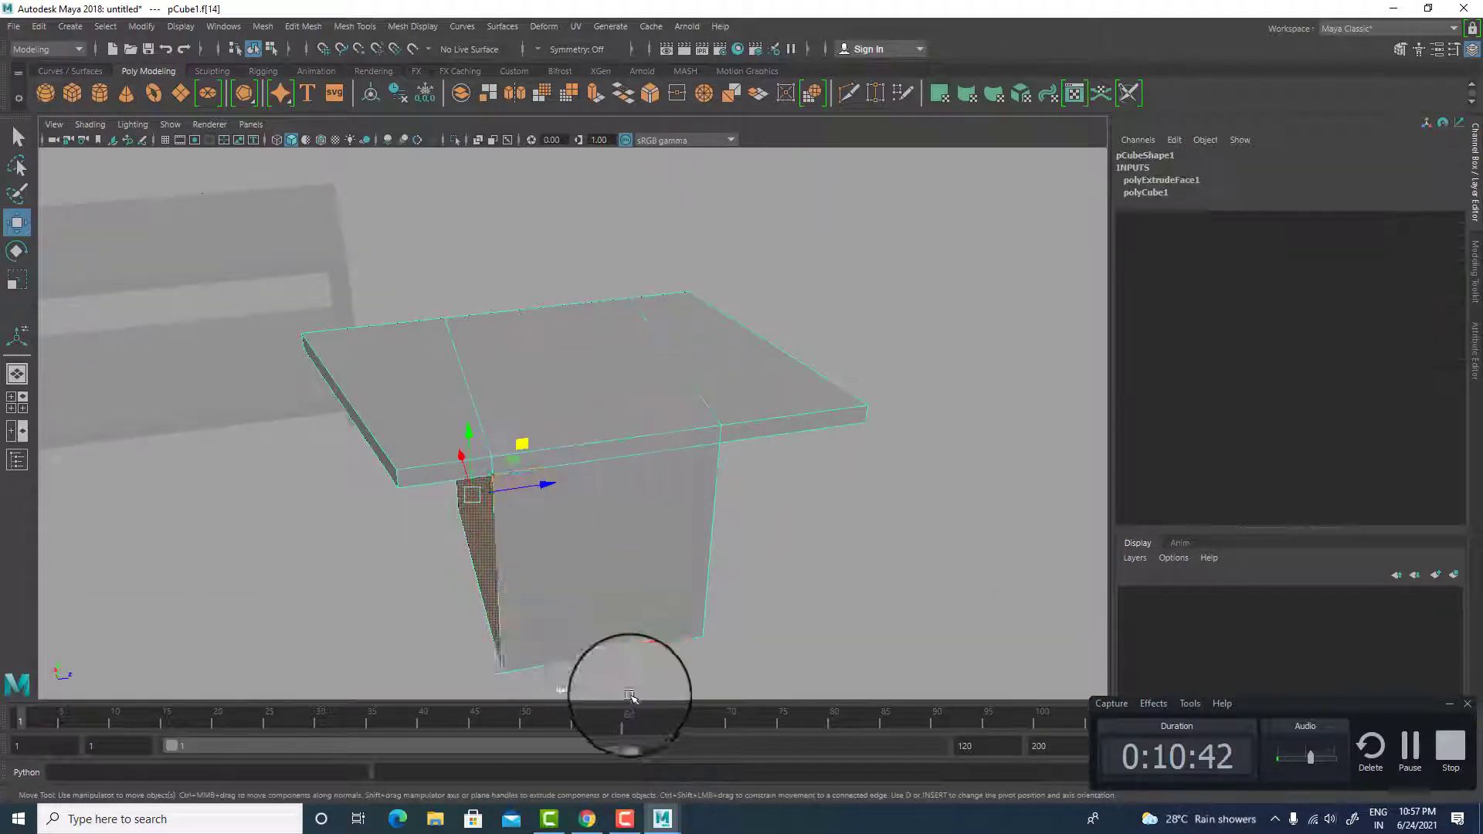
# - Try extruding the full narrow edge face of the tabletop's overhanging end section outward, and undo the extrusion
pyautogui.click(434, 481)
pyautogui.keyDown('alt'); pyautogui.moveTo(479, 511); pyautogui.dragTo(576, 510); pyautogui.keyUp('alt')
pyautogui.keyDown('alt'); pyautogui.moveTo(576, 510); pyautogui.dragTo(544, 419, button='middle'); pyautogui.keyUp('alt')
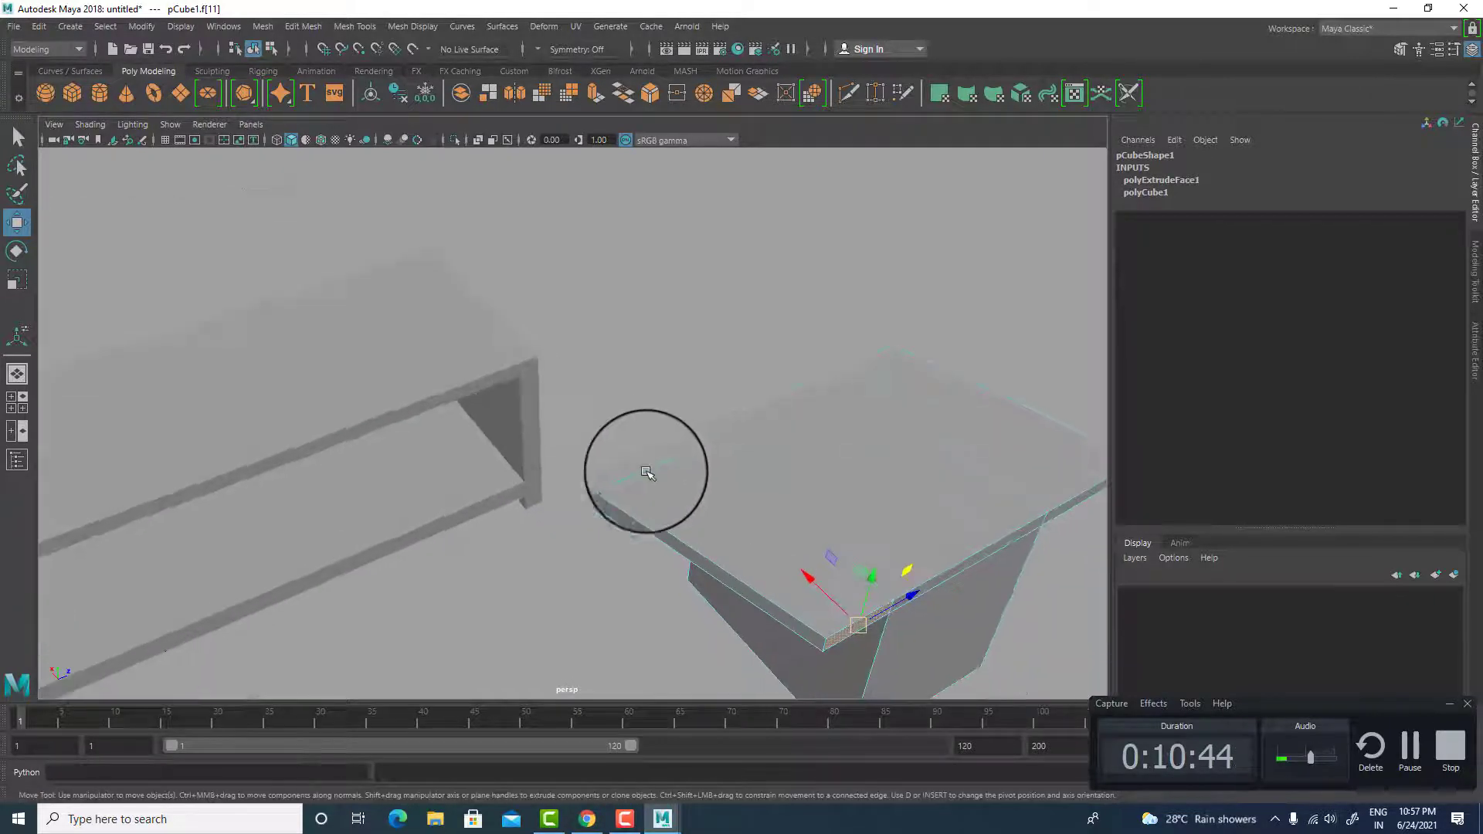
pyautogui.keyDown('alt'); pyautogui.moveTo(649, 470); pyautogui.dragTo(489, 342, button='middle'); pyautogui.keyUp('alt')
pyautogui.moveTo(657, 468)
pyautogui.keyDown('shift'); pyautogui.mouseDown()
pyautogui.moveTo(819, 586)
pyautogui.moveTo(808, 555)
pyautogui.mouseUp(); pyautogui.keyUp('shift')
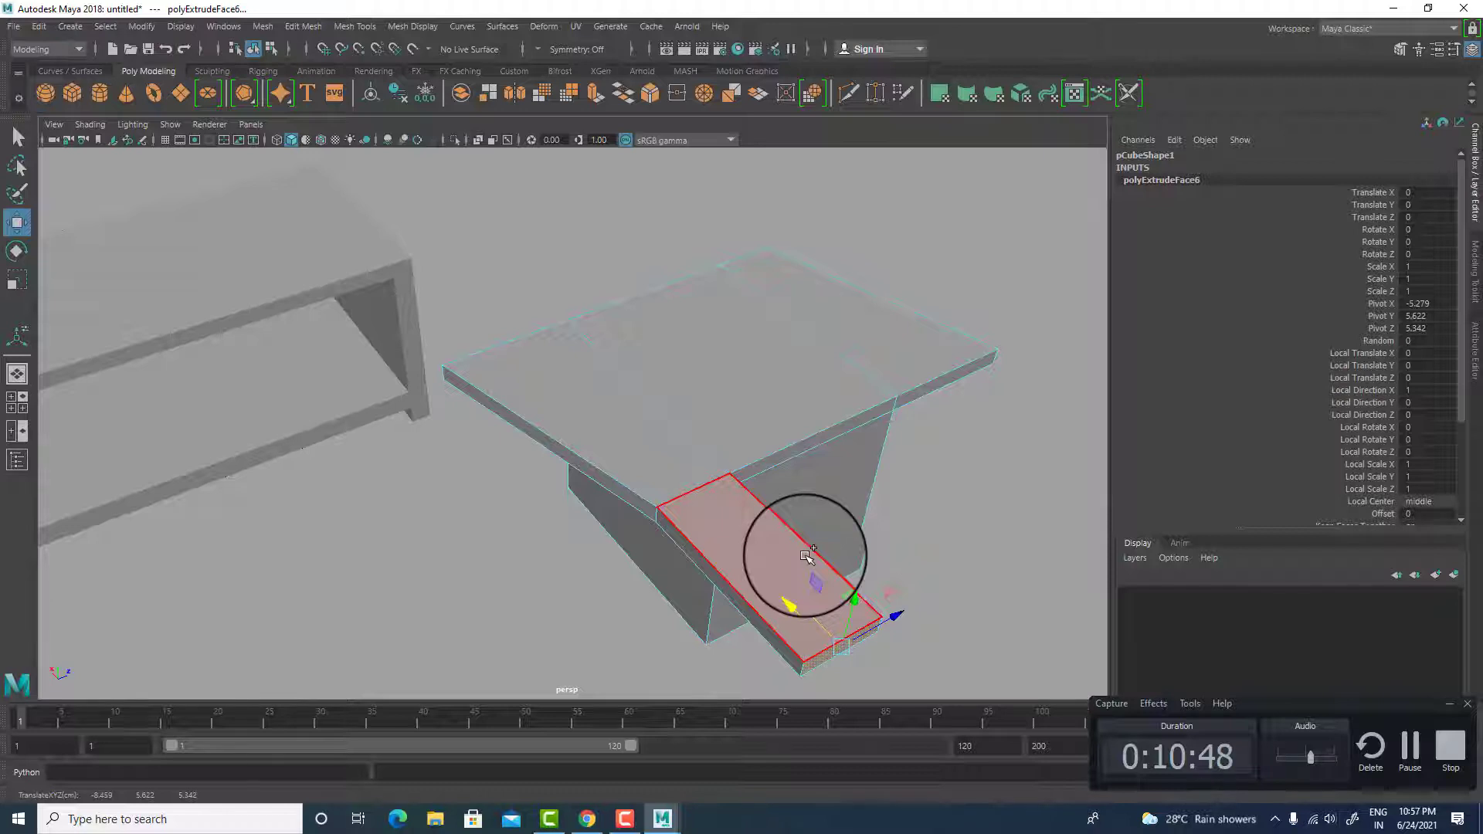
pyautogui.hotkey('ctrl', 'z')
# - Return the table to object selection, reselect it, and pick the front face of its base in face mode
pyautogui.keyDown('alt'); pyautogui.moveTo(805, 553); pyautogui.dragTo(735, 539); pyautogui.keyUp('alt')
pyautogui.keyDown('alt'); pyautogui.moveTo(766, 449); pyautogui.dragTo(831, 551, button='middle'); pyautogui.keyUp('alt')
pyautogui.keyDown('alt'); pyautogui.moveTo(504, 289); pyautogui.dragTo(602, 385, button='middle'); pyautogui.keyUp('alt')
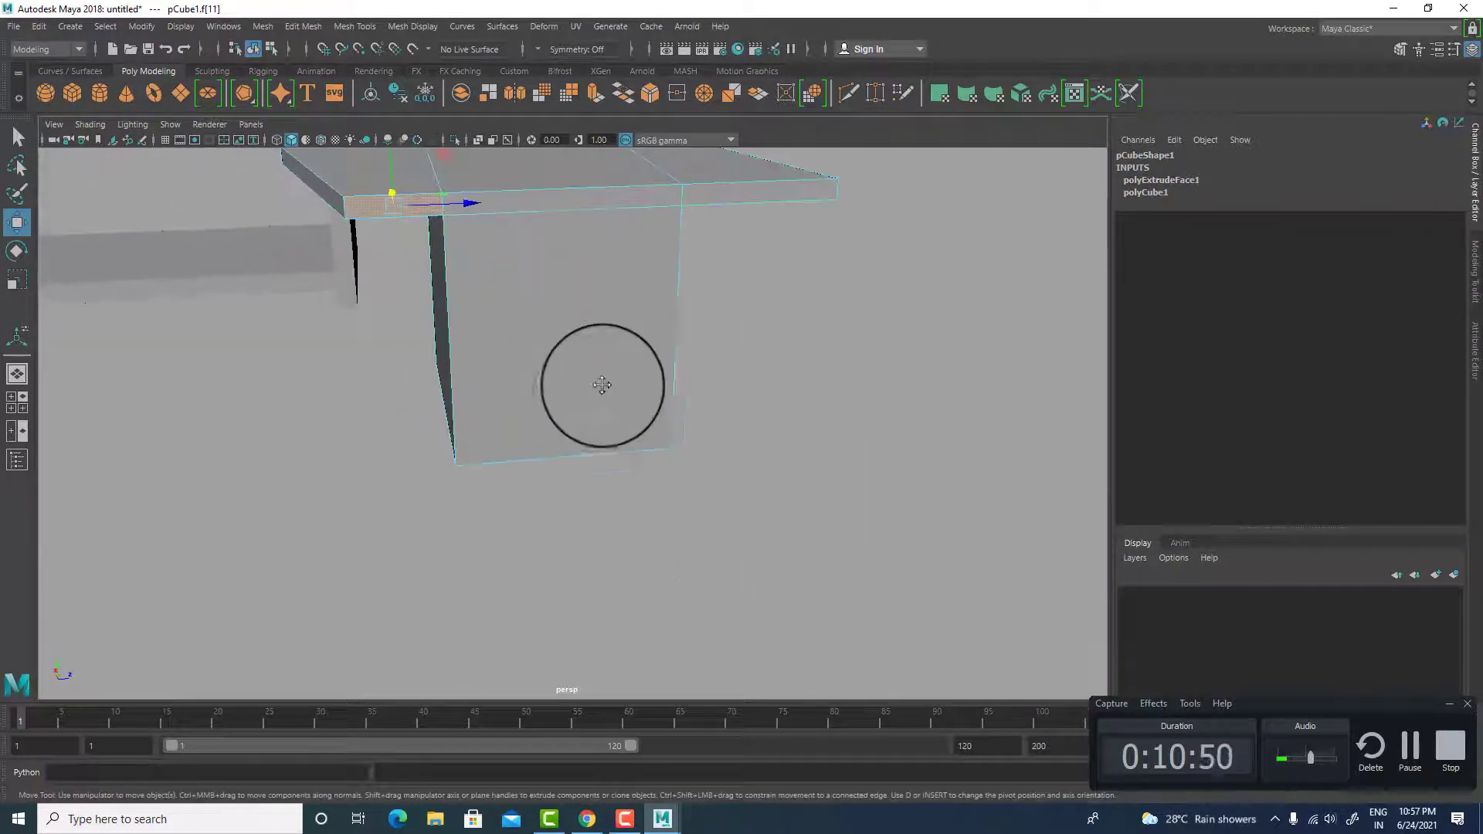
pyautogui.keyDown('alt'); pyautogui.moveTo(603, 386); pyautogui.dragTo(447, 249); pyautogui.keyUp('alt')
pyautogui.moveTo(438, 256); pyautogui.dragTo(496, 230, button='right')
pyautogui.click(279, 421)
pyautogui.click(426, 262)
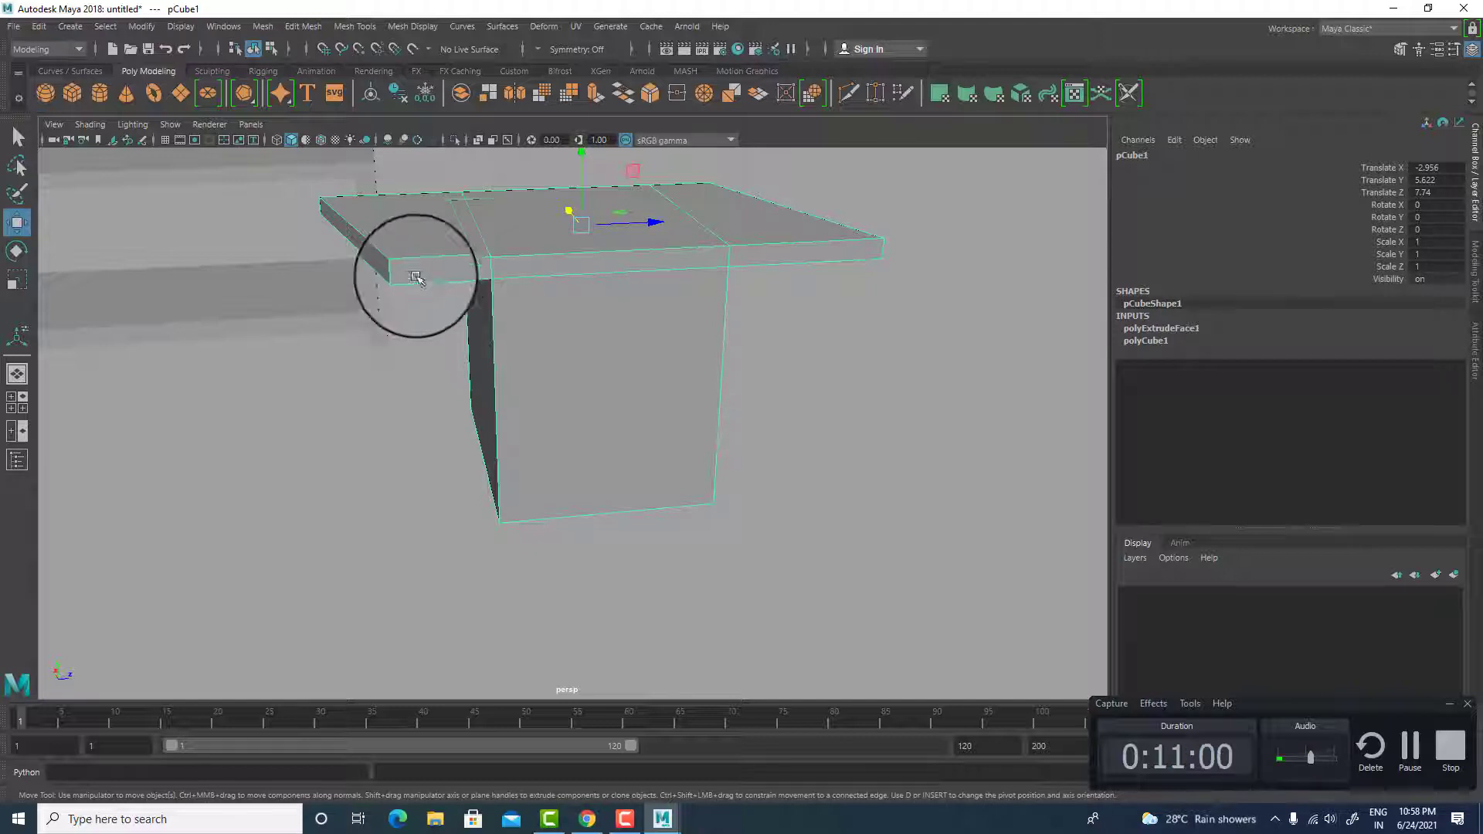
pyautogui.press('F11')
pyautogui.click(619, 405)
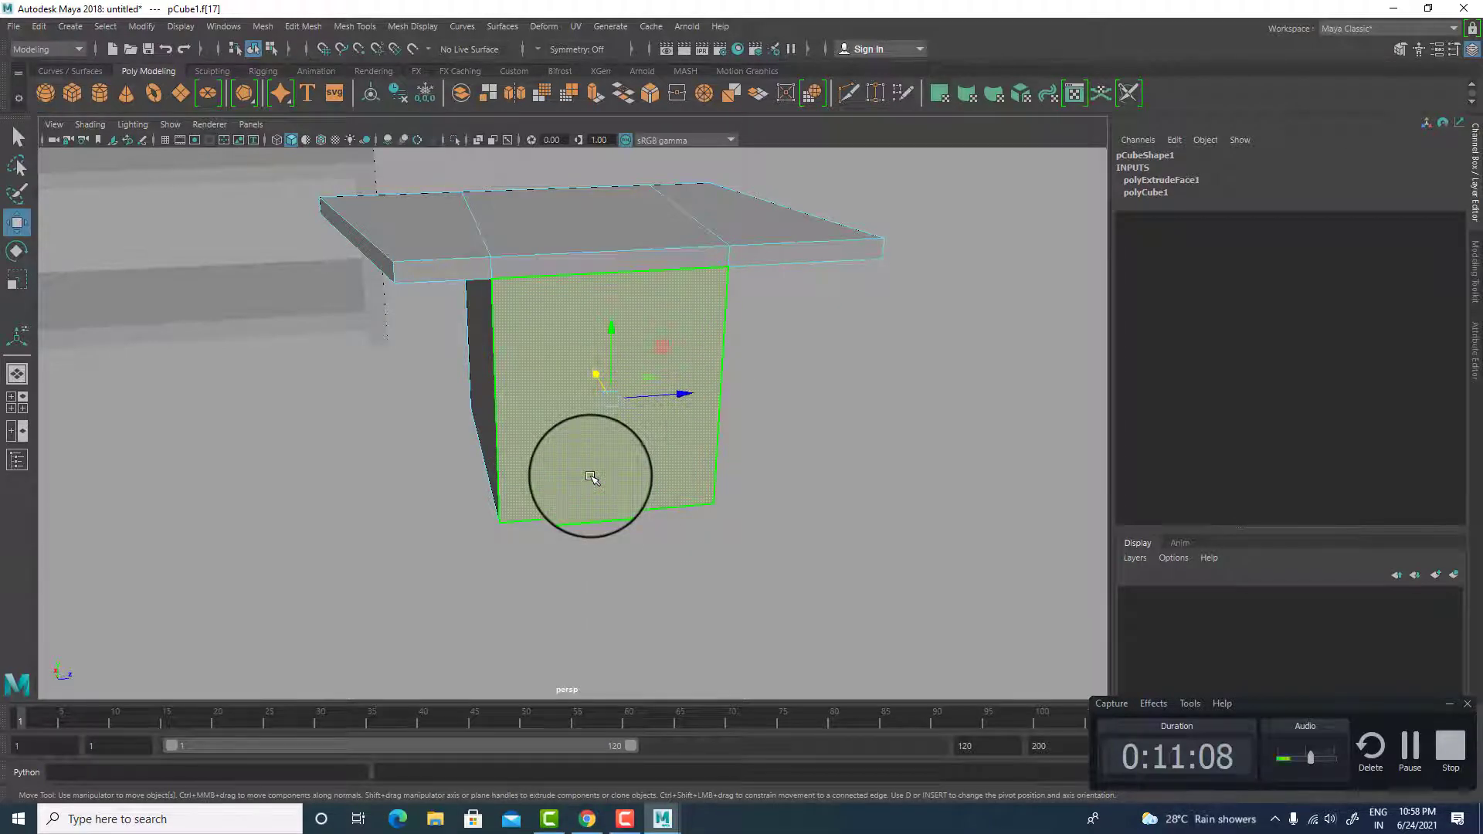
# - Select the upper and lower edges of the narrow face on the tabletop's overhanging end section
pyautogui.keyDown('alt'); pyautogui.moveTo(492, 403); pyautogui.dragTo(514, 454, button='middle'); pyautogui.keyUp('alt')
pyautogui.moveTo(470, 328); pyautogui.dragTo(475, 300, button='right')
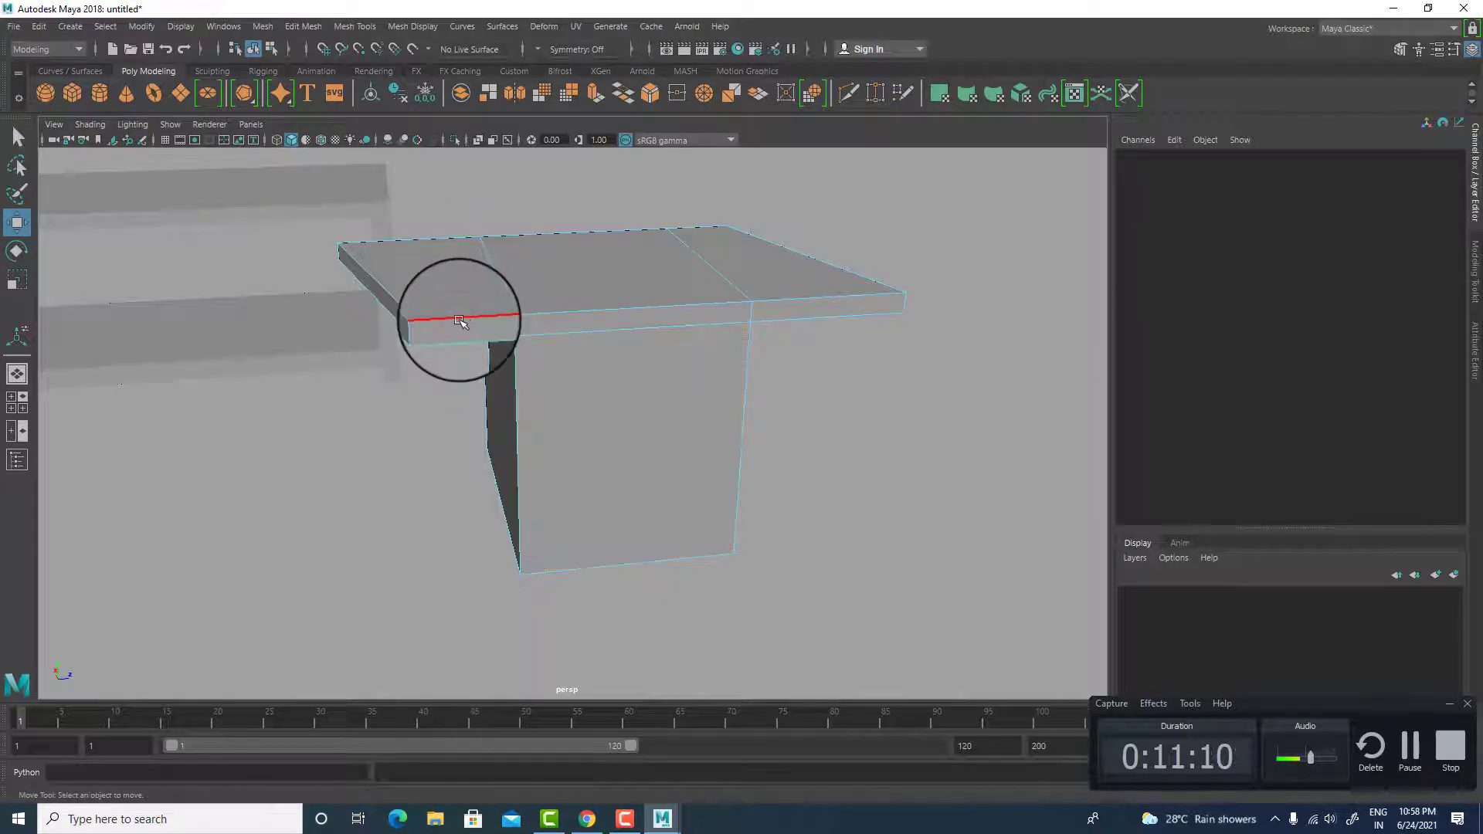
pyautogui.click(459, 320)
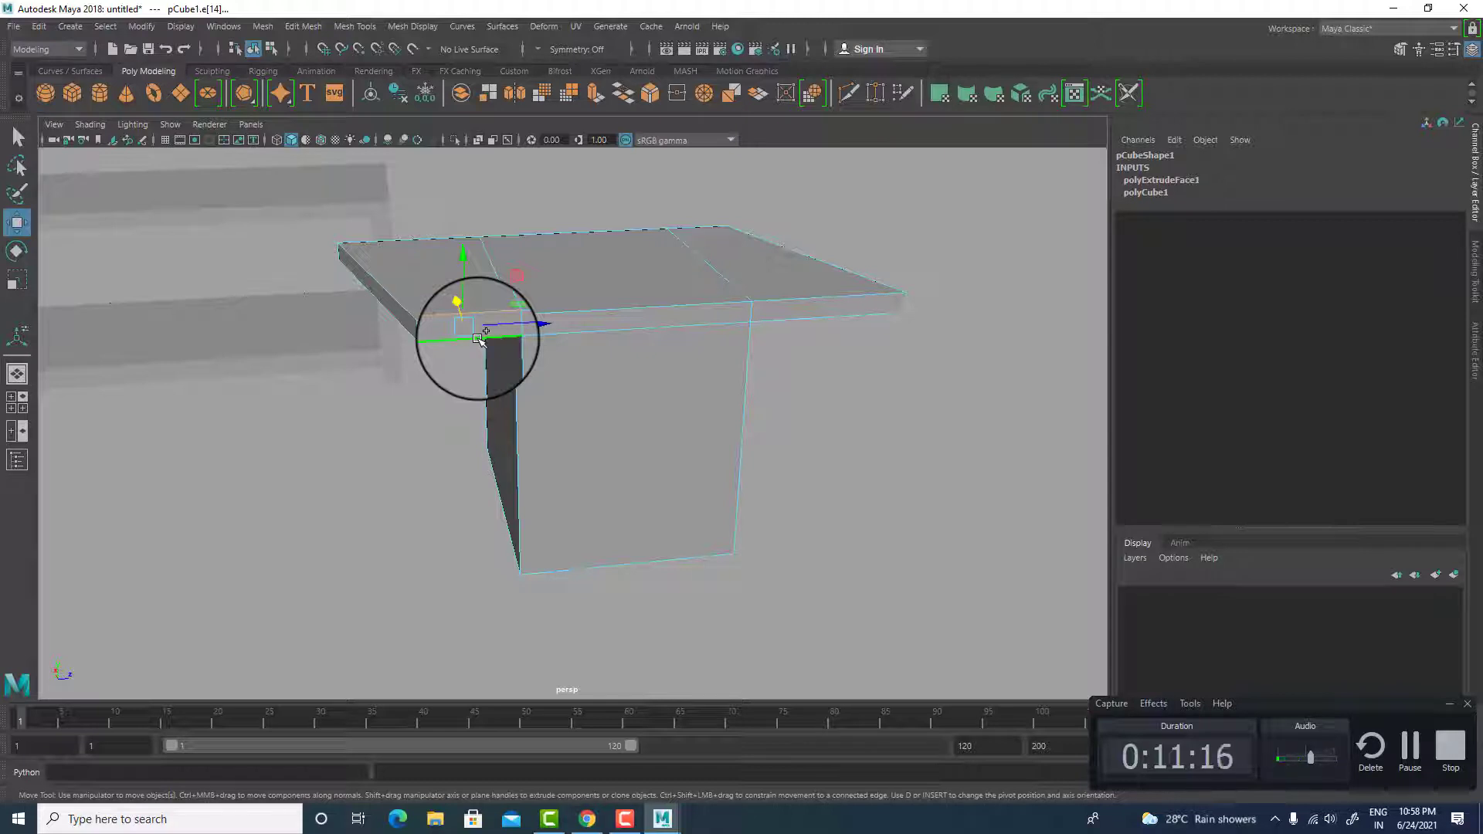
# - Try the Connect tool at Slide 0.5 on the two selected edges, and undo the split
pyautogui.click(355, 26)
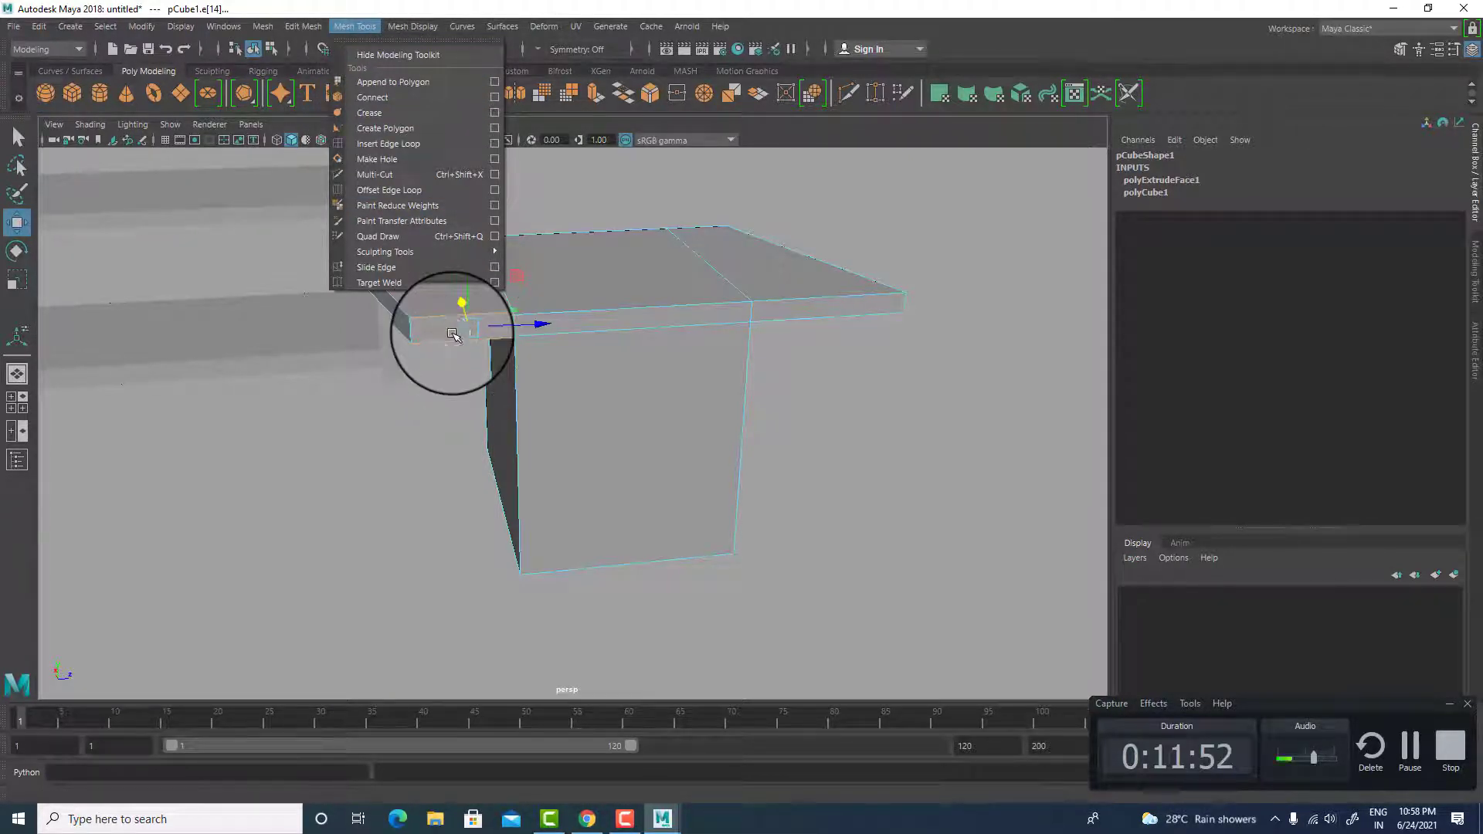
pyautogui.click(369, 96)
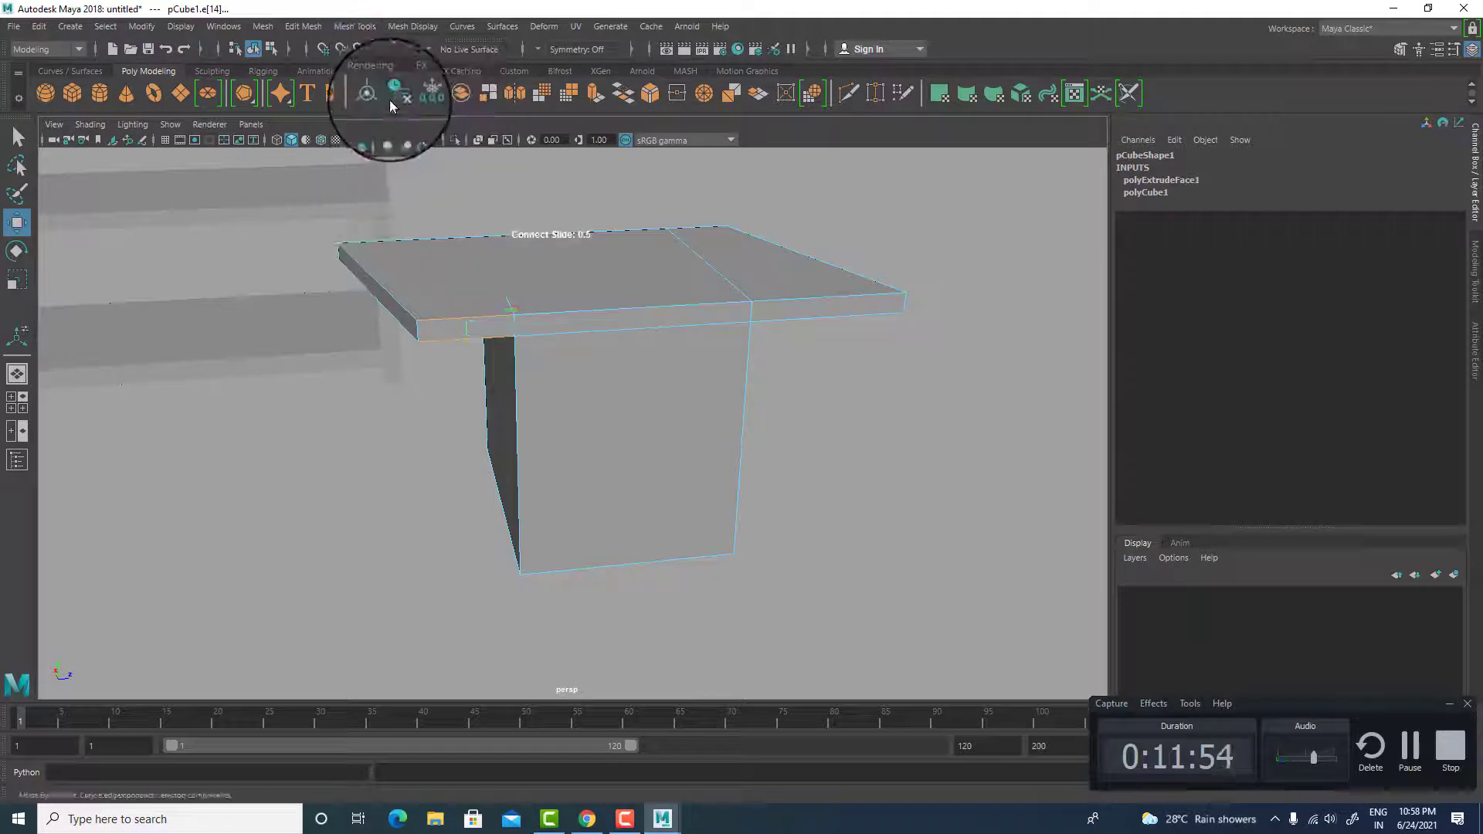
pyautogui.keyDown('alt'); pyautogui.moveTo(503, 404); pyautogui.dragTo(547, 452); pyautogui.keyUp('alt')
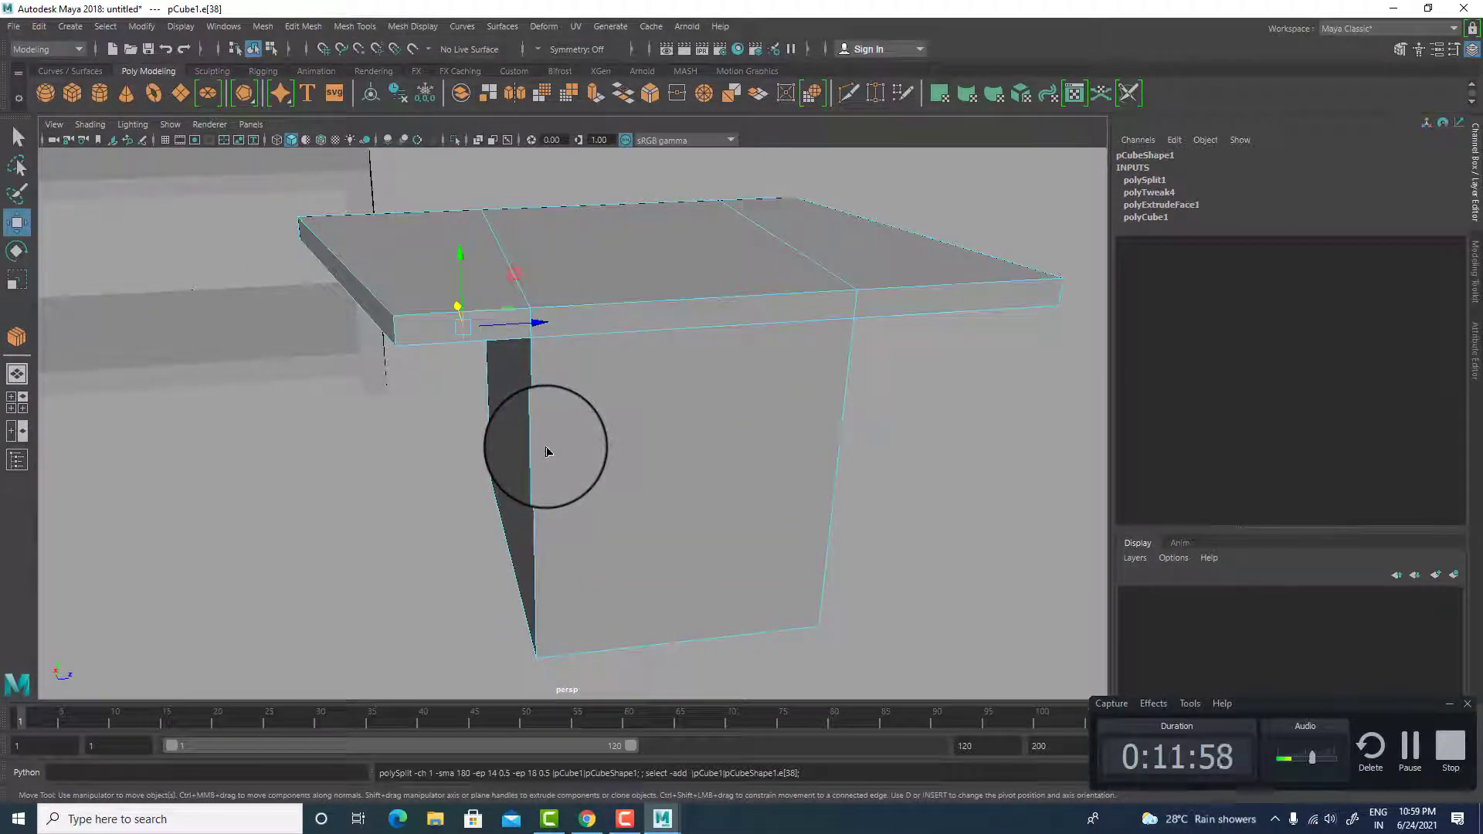
pyautogui.hotkey('ctrl', 'z')
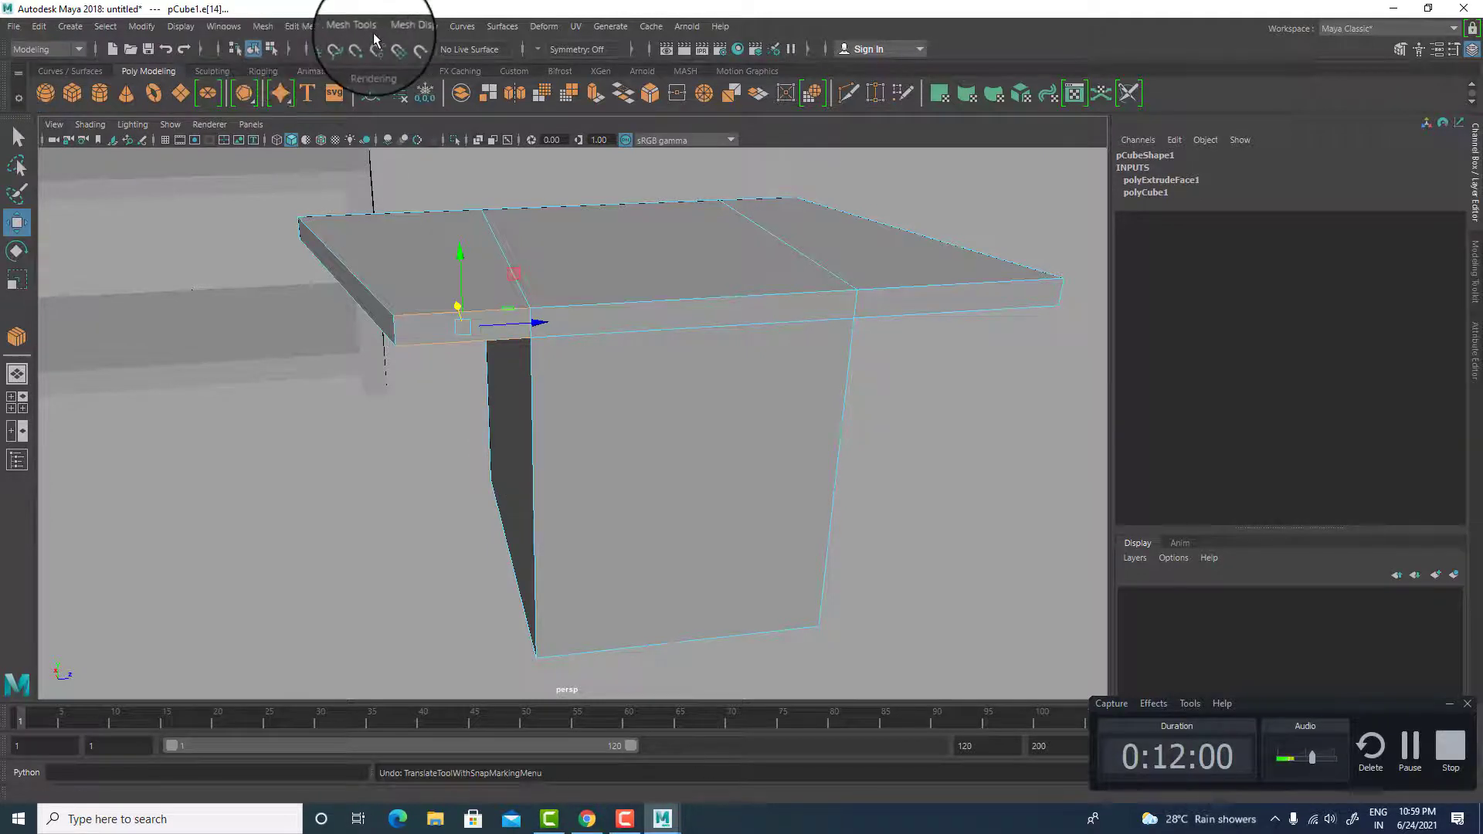
# - Connect the two selected edges with 1 segment at Slide 0.5 and return to the Move tool
pyautogui.click(372, 31)
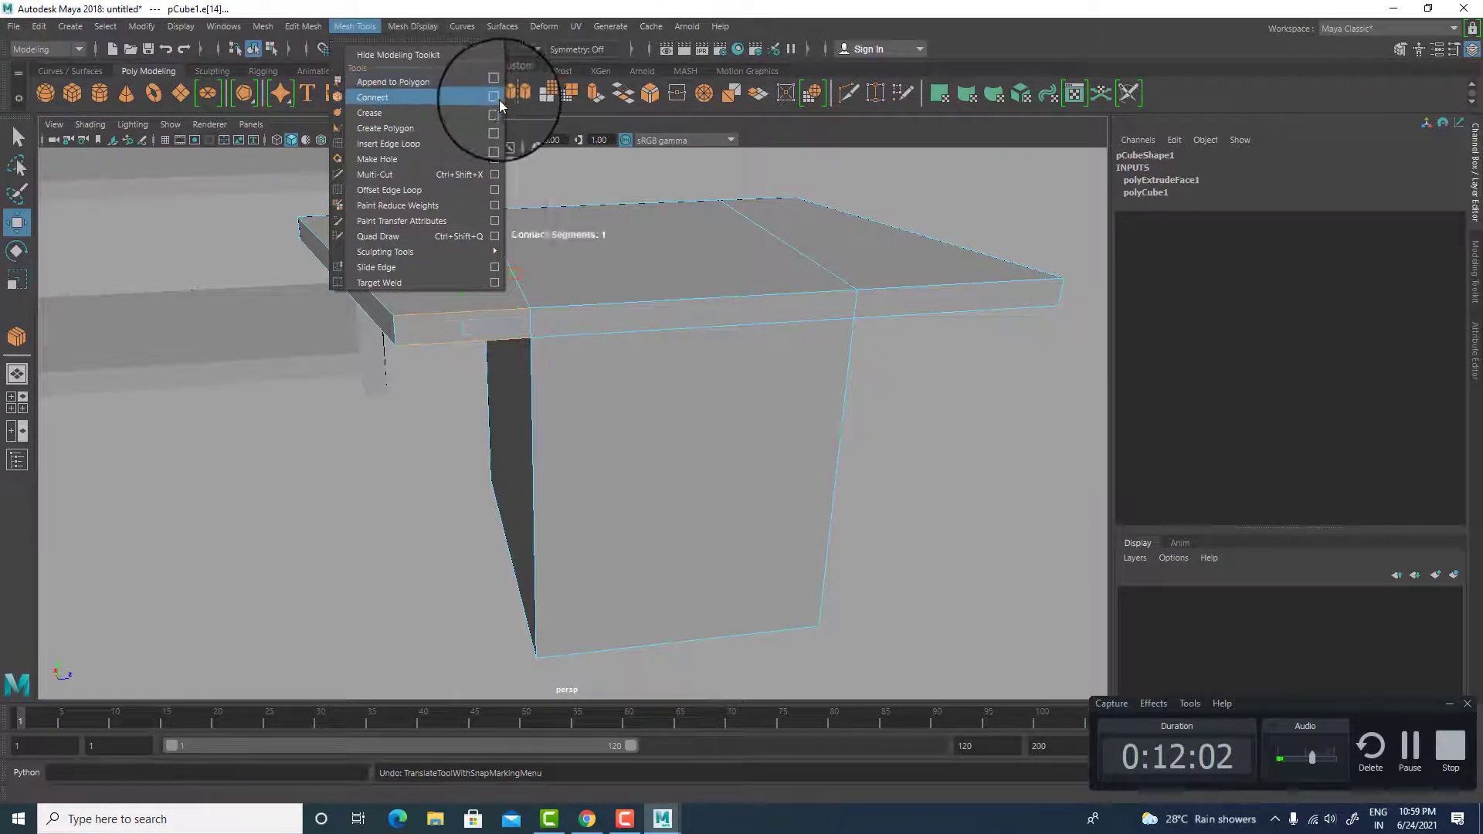
pyautogui.click(494, 98)
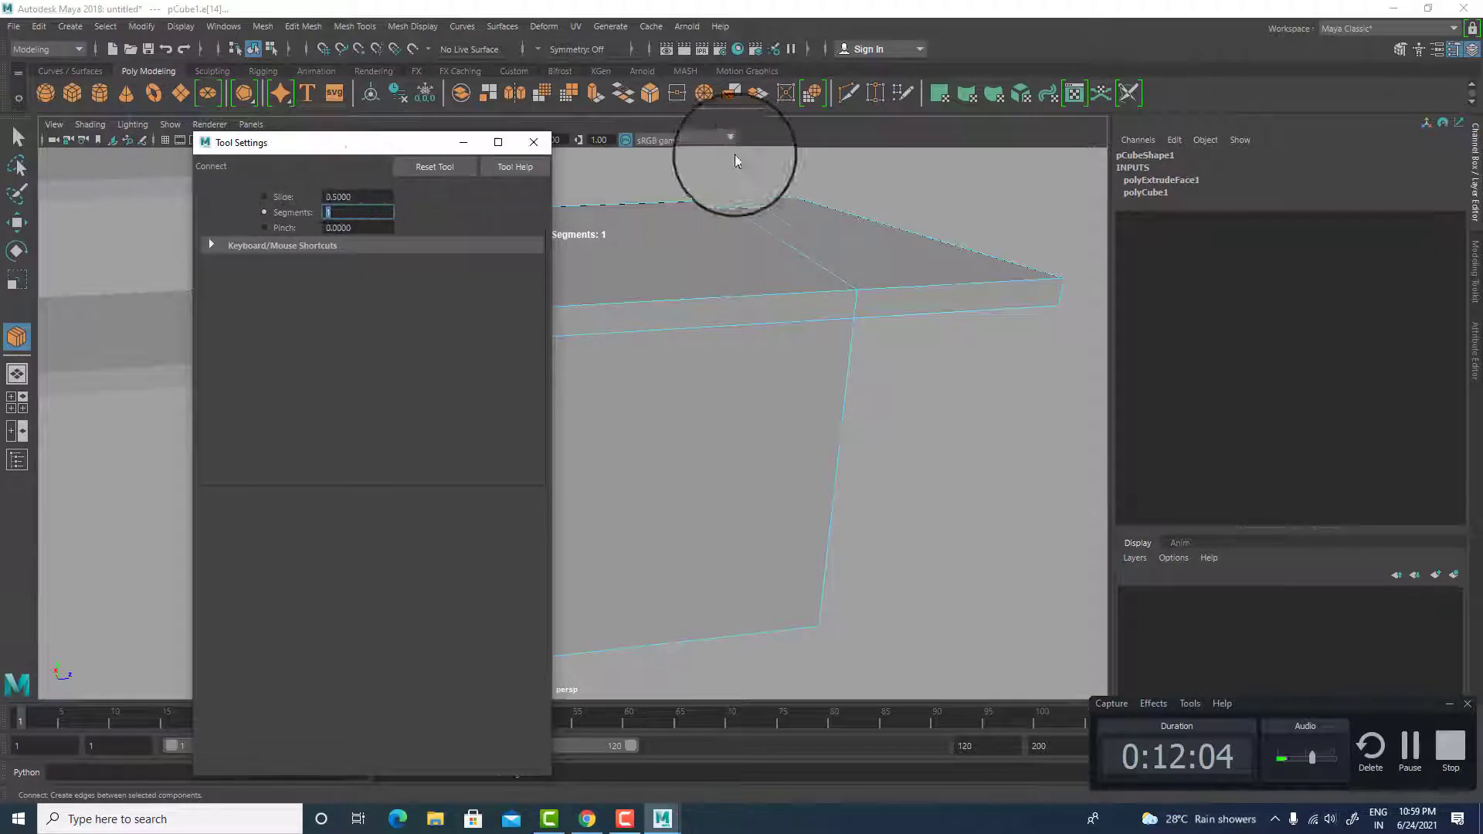
pyautogui.moveTo(348, 143); pyautogui.dragTo(1191, 133)
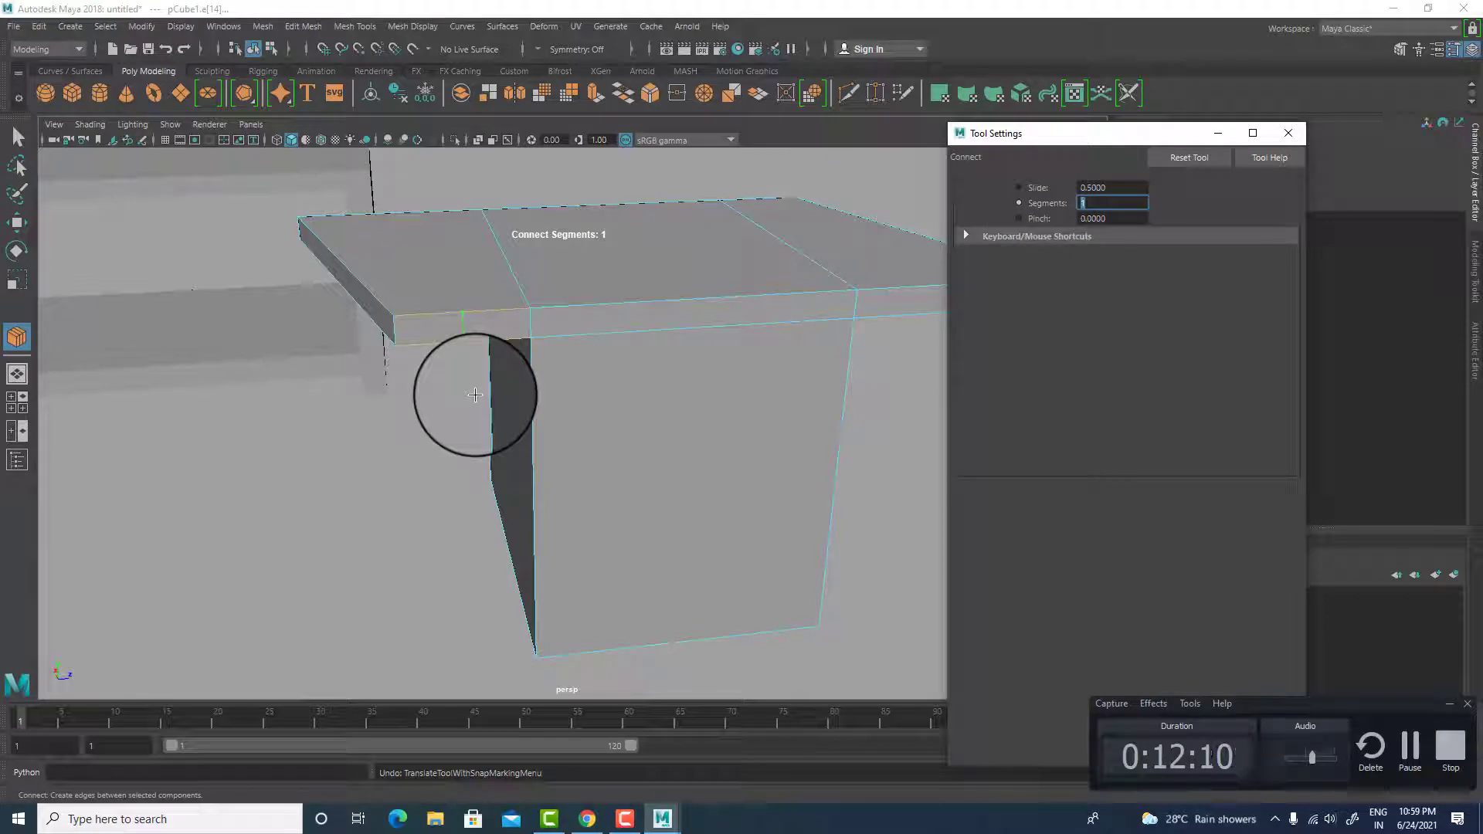
pyautogui.click(464, 340)
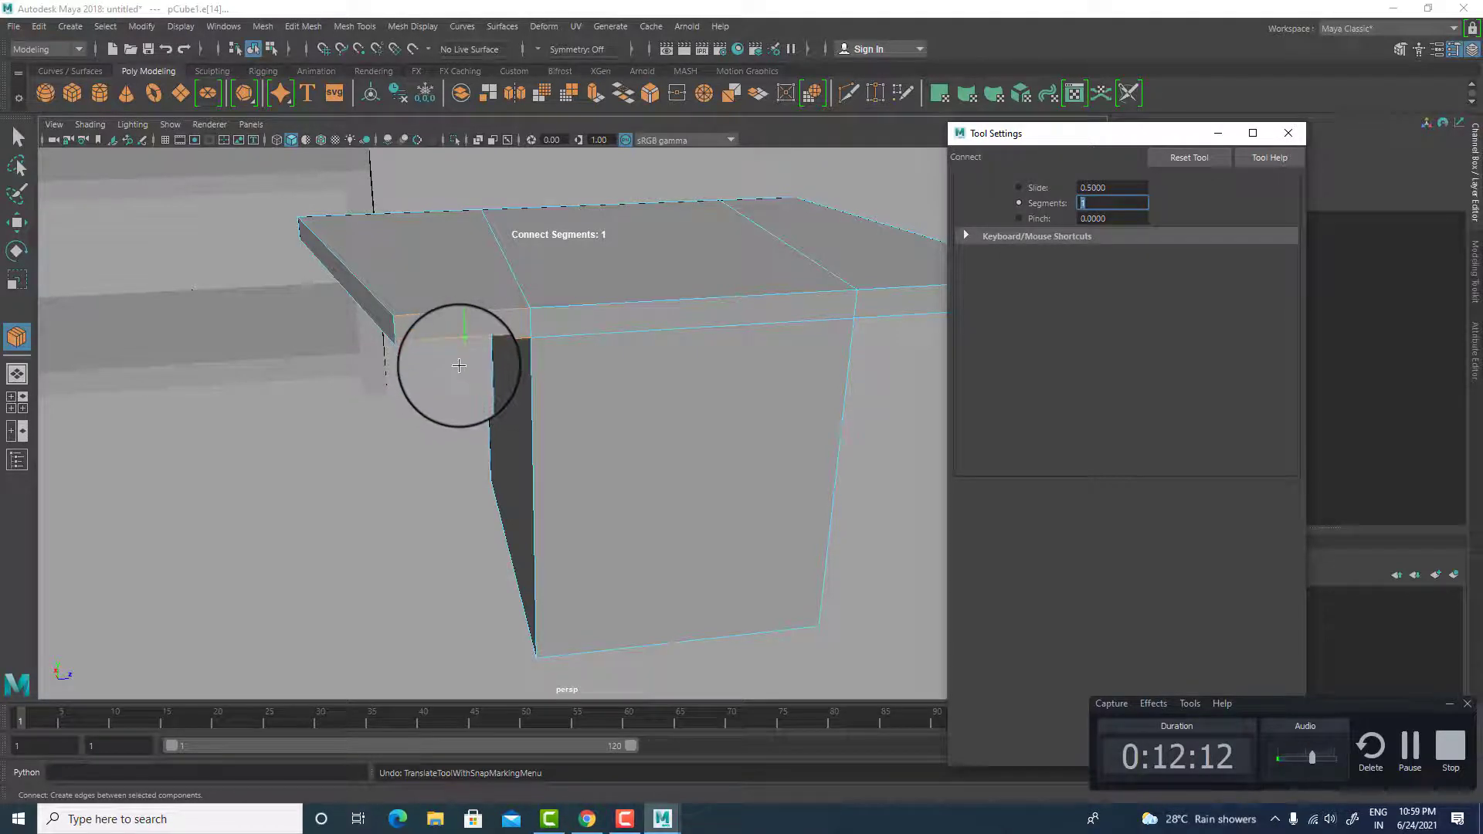
pyautogui.click(17, 222)
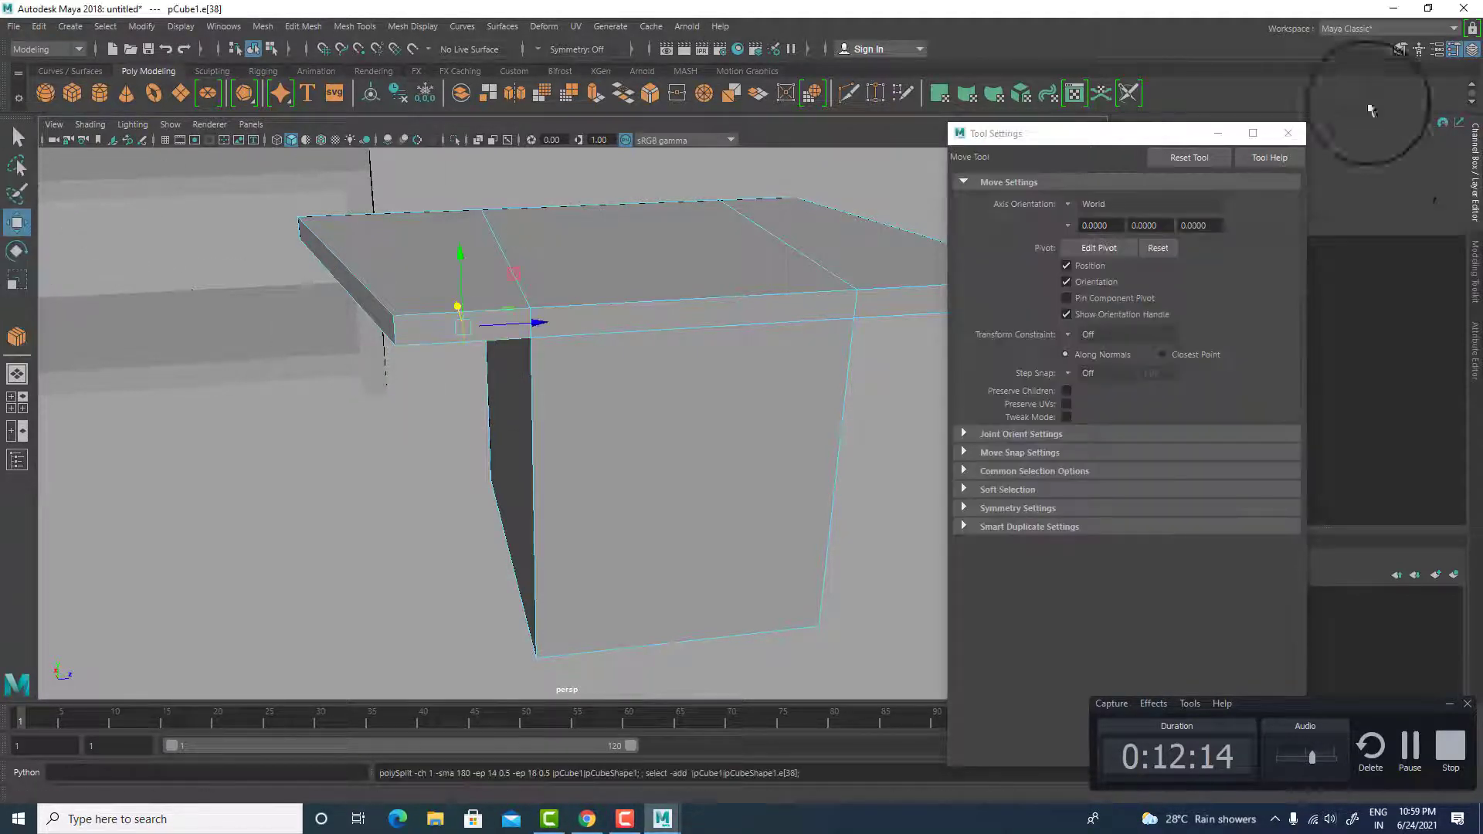
pyautogui.click(1289, 132)
# - Extrude the outer half of the split narrow face away from the tabletop to about X -8.9, forming an arm
pyautogui.moveTo(360, 397); pyautogui.dragTo(424, 390, button='right')
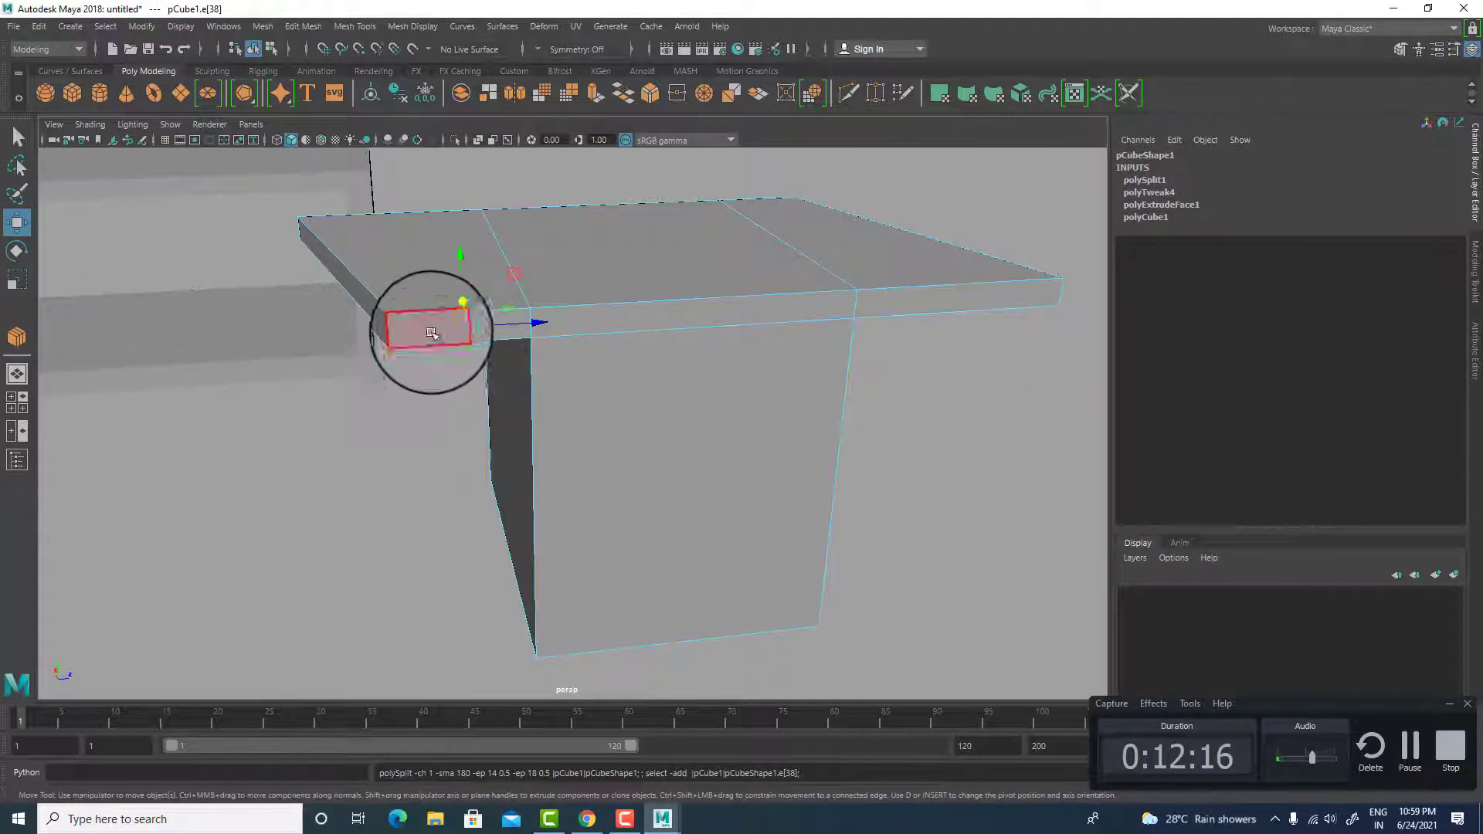
pyautogui.click(447, 340)
pyautogui.keyDown('alt'); pyautogui.moveTo(483, 342); pyautogui.dragTo(853, 636); pyautogui.keyUp('alt')
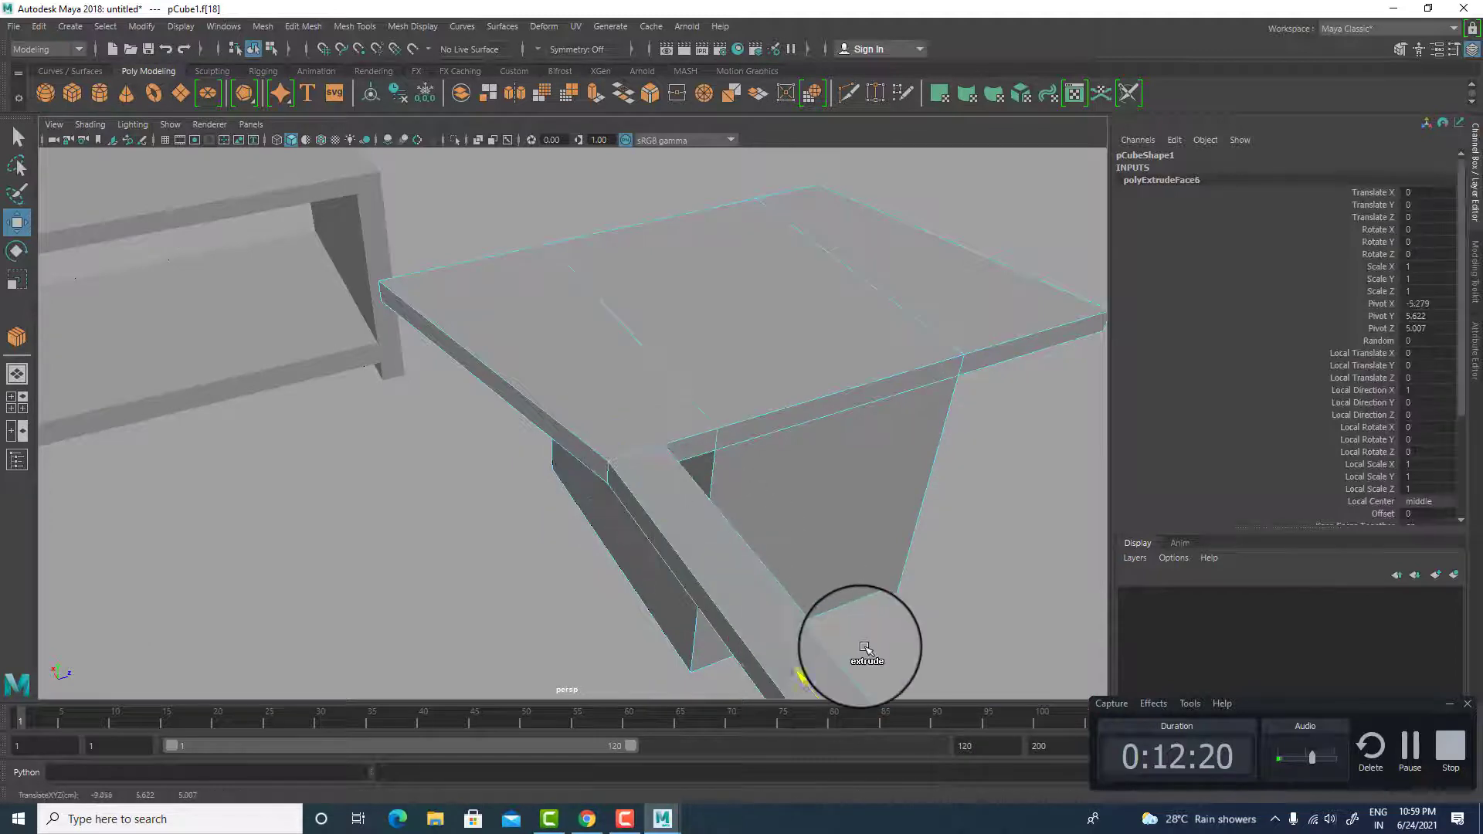
# - Connect the upper and lower edges of the narrow face on the tabletop's opposite end section with a middle edge
pyautogui.keyDown('alt'); pyautogui.moveTo(794, 503); pyautogui.dragTo(944, 541); pyautogui.keyUp('alt')
pyautogui.moveTo(675, 373); pyautogui.dragTo(722, 340, button='right')
pyautogui.click(735, 354)
pyautogui.click(713, 452)
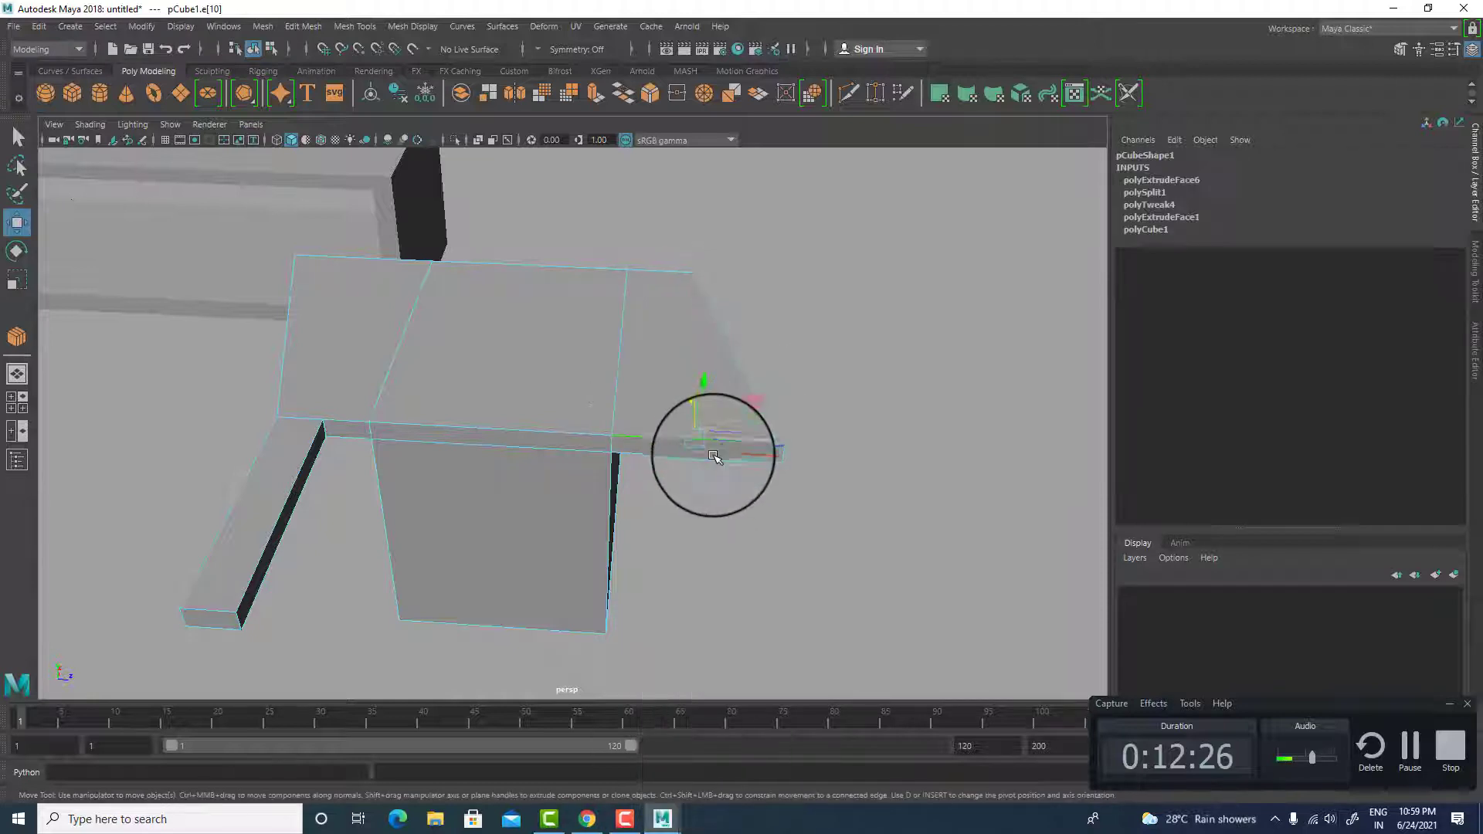
pyautogui.press('g')
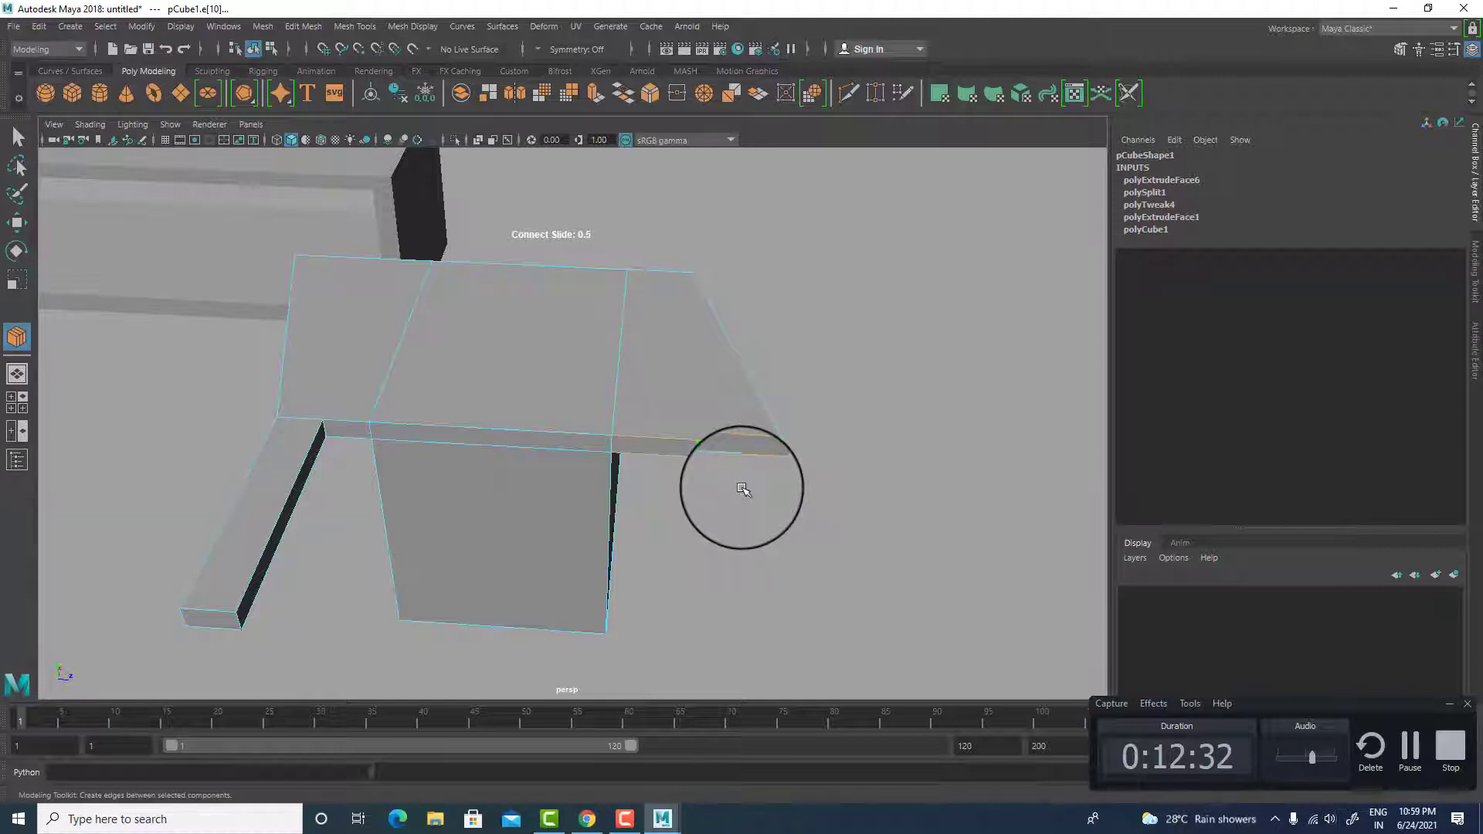
pyautogui.press('w')
# - Extrude the outer half face of the opposite end section to about X -9.8, forming a second arm
pyautogui.keyDown('shift'); pyautogui.moveTo(228, 521); pyautogui.dragTo(146, 547); pyautogui.keyUp('shift')
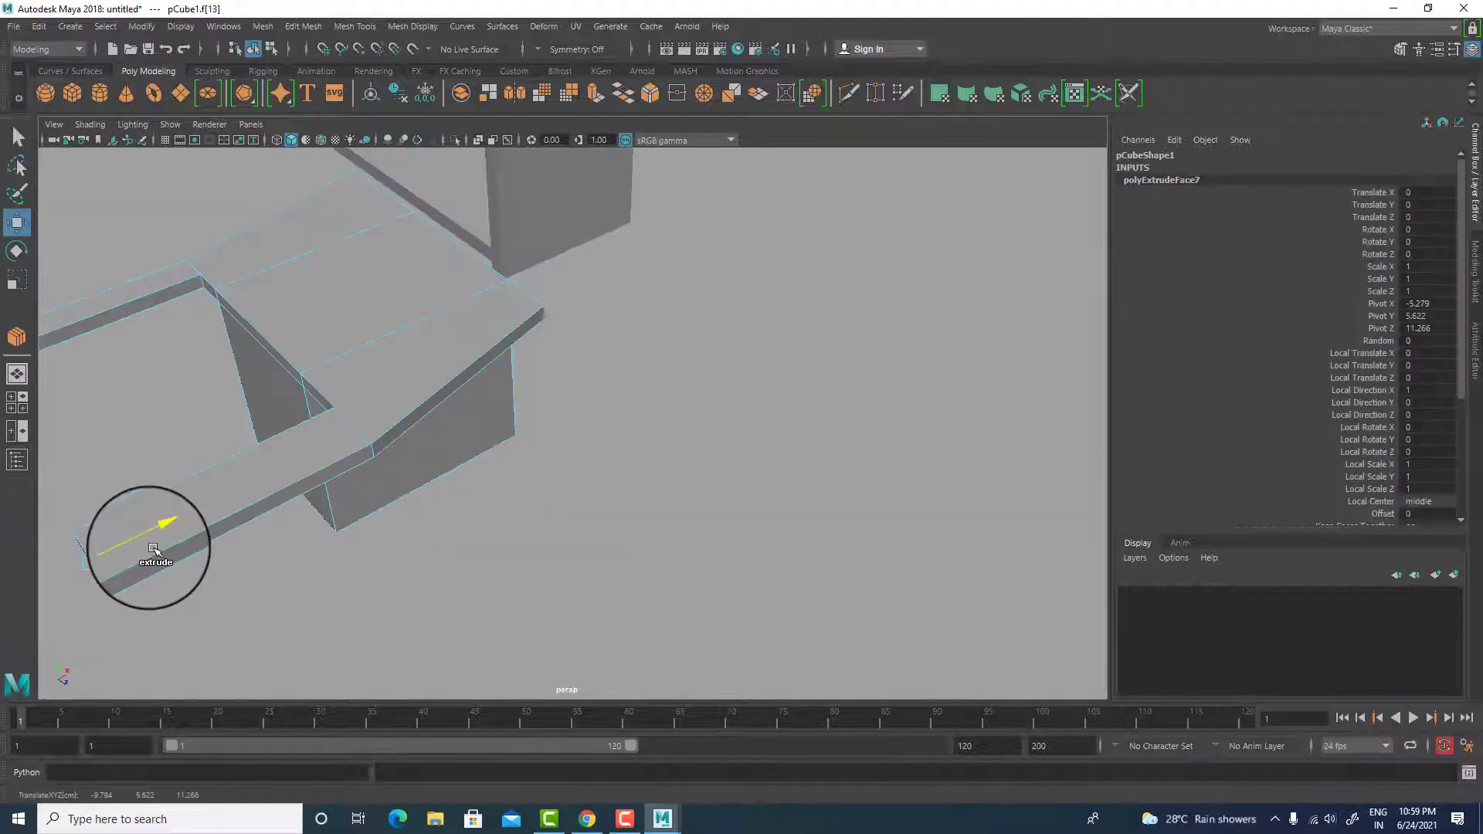
pyautogui.keyDown('alt'); pyautogui.moveTo(327, 470); pyautogui.dragTo(720, 511); pyautogui.keyUp('alt')
pyautogui.keyDown('alt'); pyautogui.moveTo(719, 511); pyautogui.dragTo(581, 506, button='middle'); pyautogui.keyUp('alt')
pyautogui.keyDown('alt'); pyautogui.moveTo(581, 506); pyautogui.dragTo(637, 509); pyautogui.keyUp('alt')
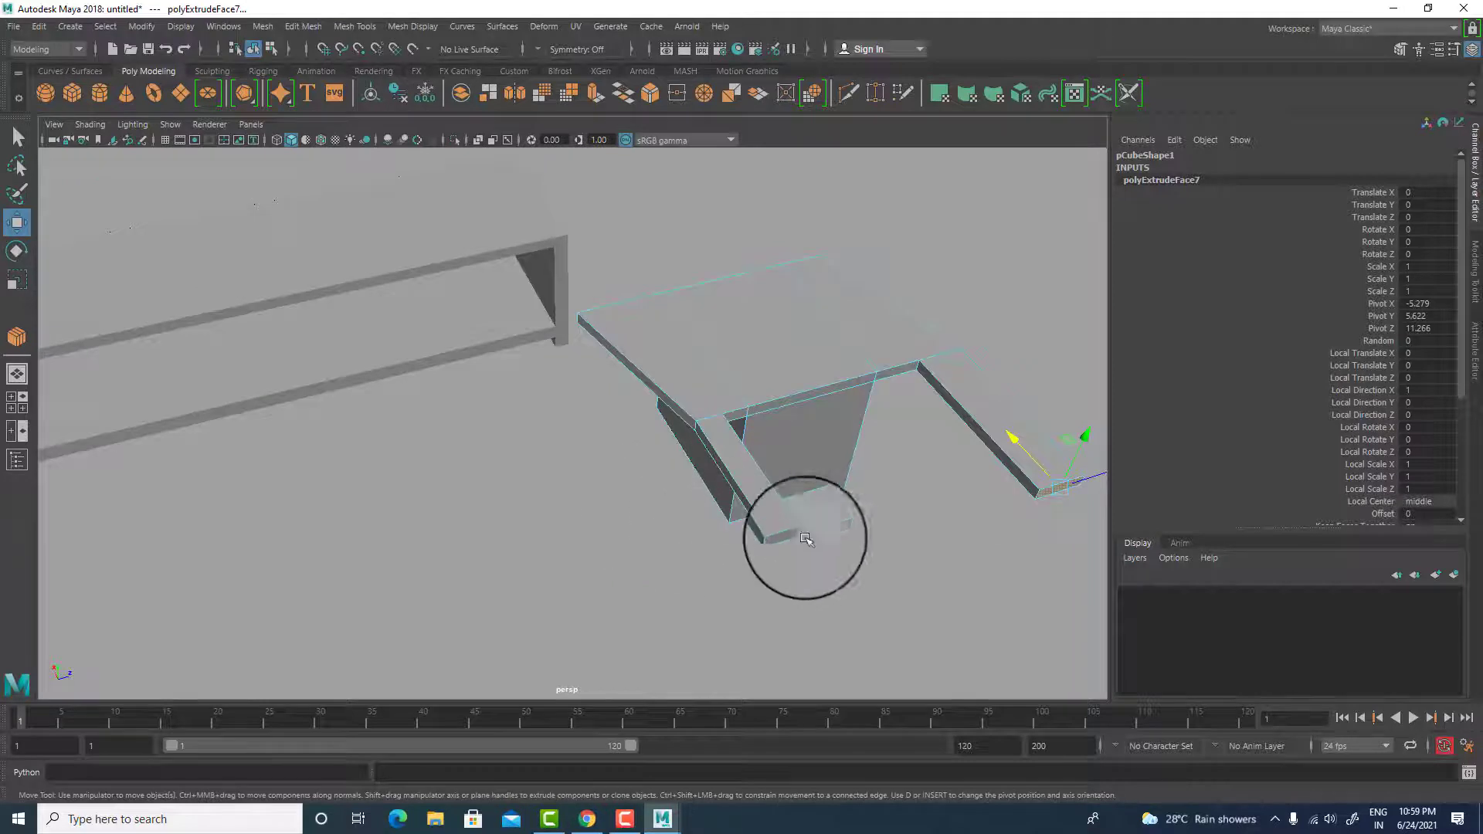
# - Return to object mode and select the whole table with its two extruded arms
pyautogui.keyDown('alt'); pyautogui.moveTo(522, 471); pyautogui.dragTo(742, 464); pyautogui.keyUp('alt')
pyautogui.keyDown('alt'); pyautogui.moveTo(741, 464); pyautogui.dragTo(589, 559, button='middle'); pyautogui.keyUp('alt')
pyautogui.moveTo(649, 280); pyautogui.dragTo(738, 230, button='right')
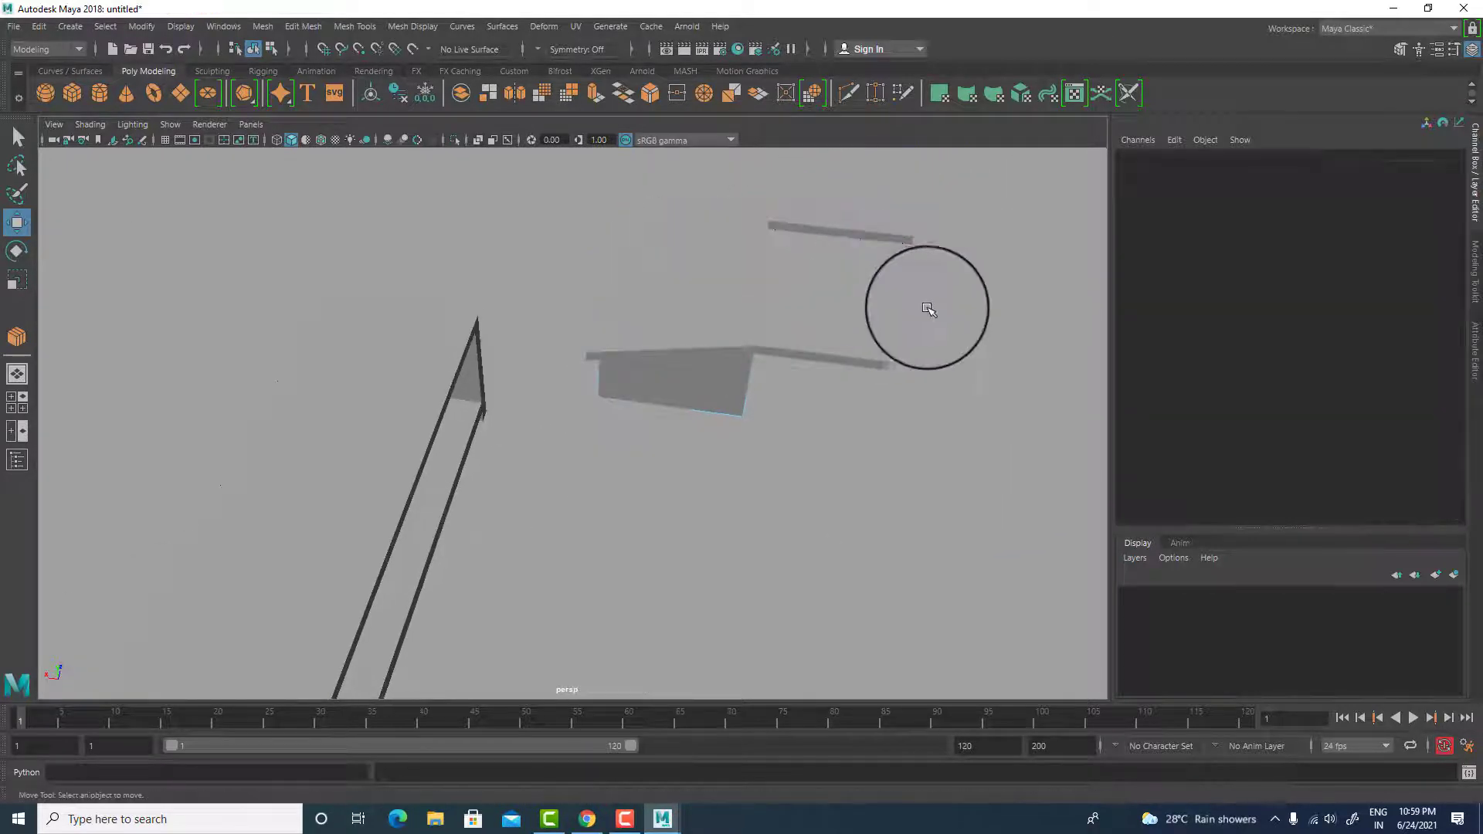
pyautogui.moveTo(923, 270); pyautogui.dragTo(786, 368)
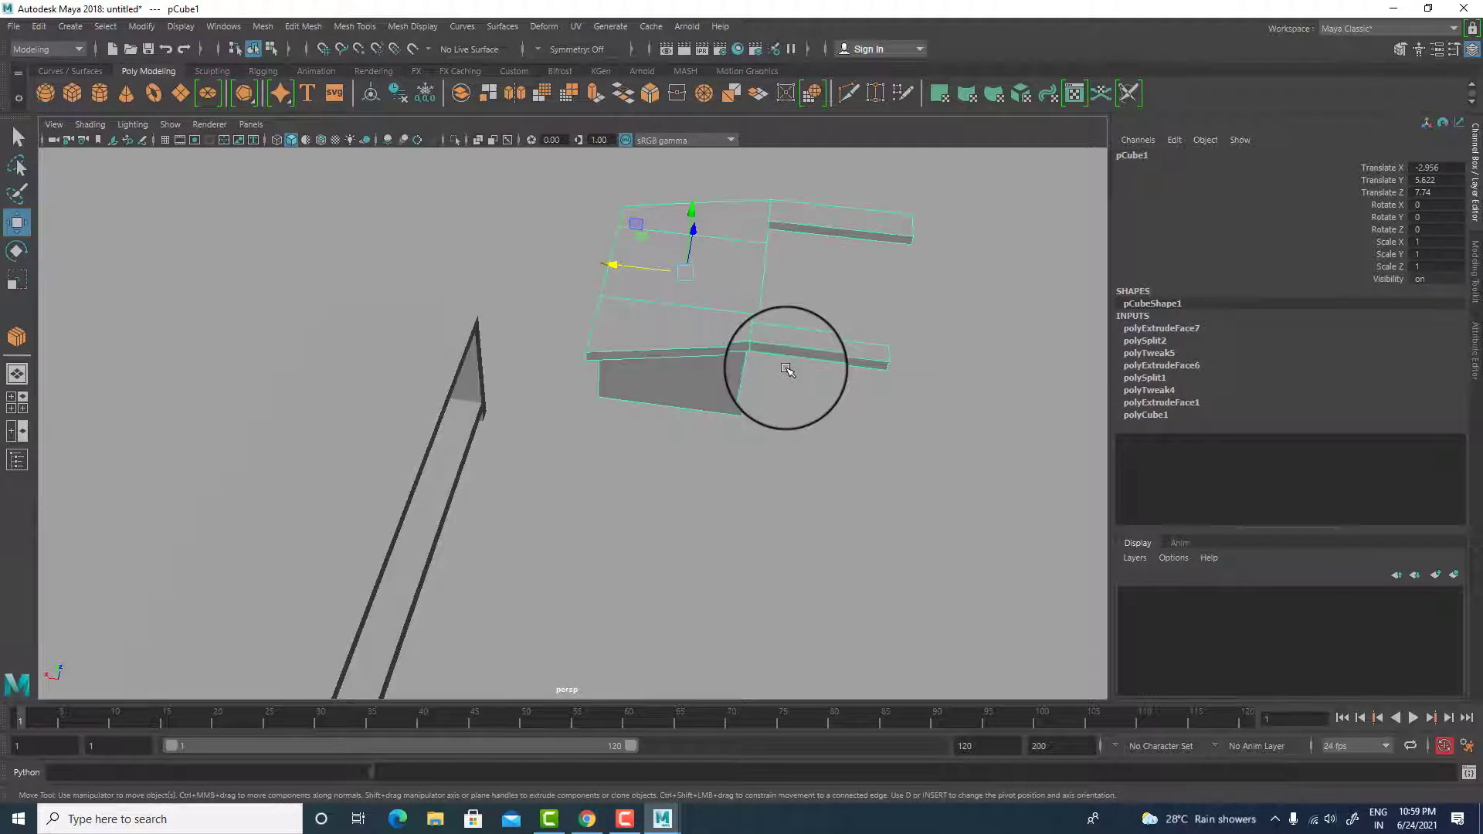
pyautogui.moveTo(946, 183); pyautogui.dragTo(884, 435)
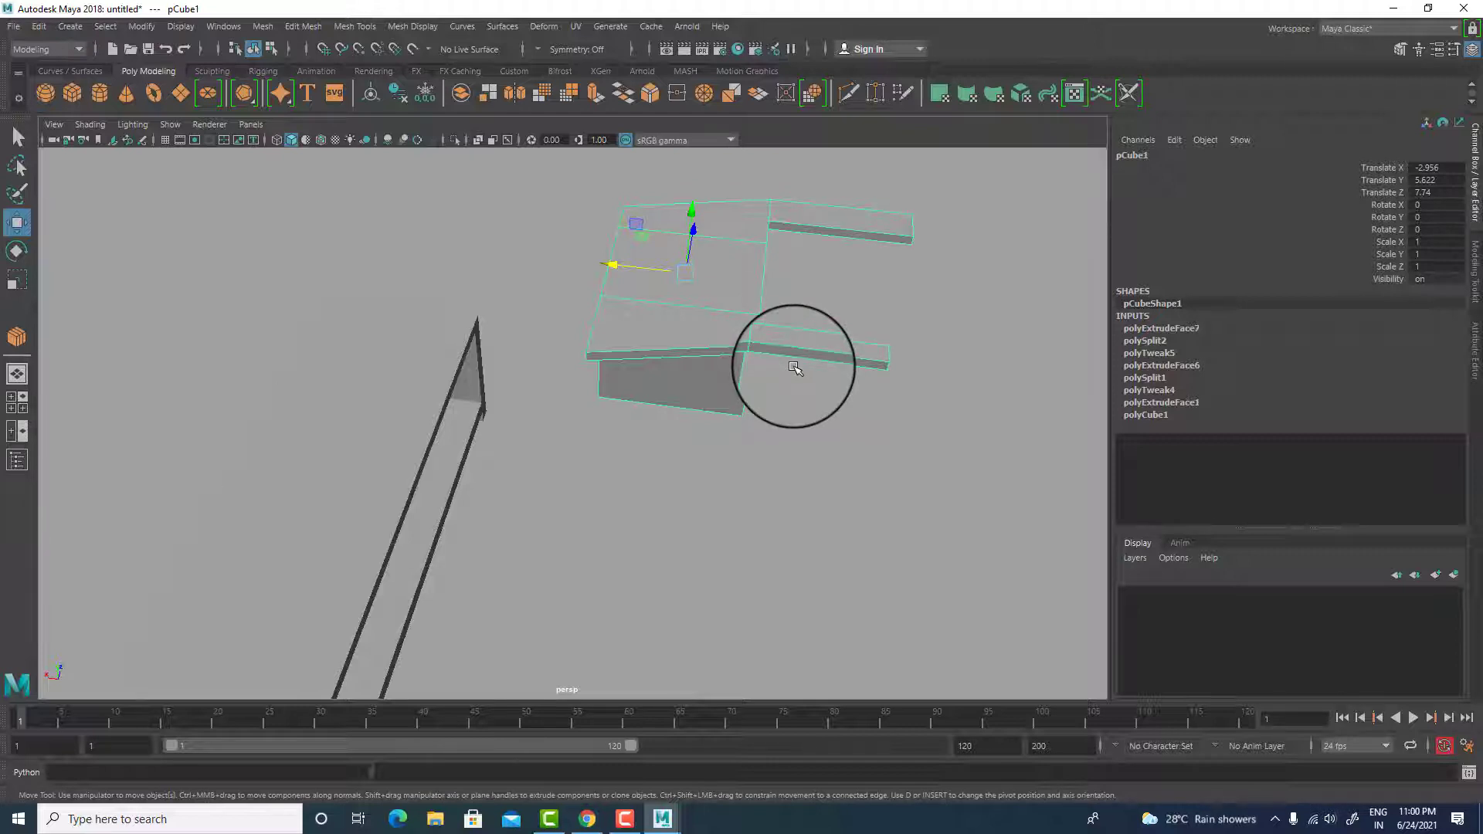
# - In the top view, select the longer arm's end vertices and snap them along X to the other arm's end with point snapping
pyautogui.press('space')
pyautogui.press('space')
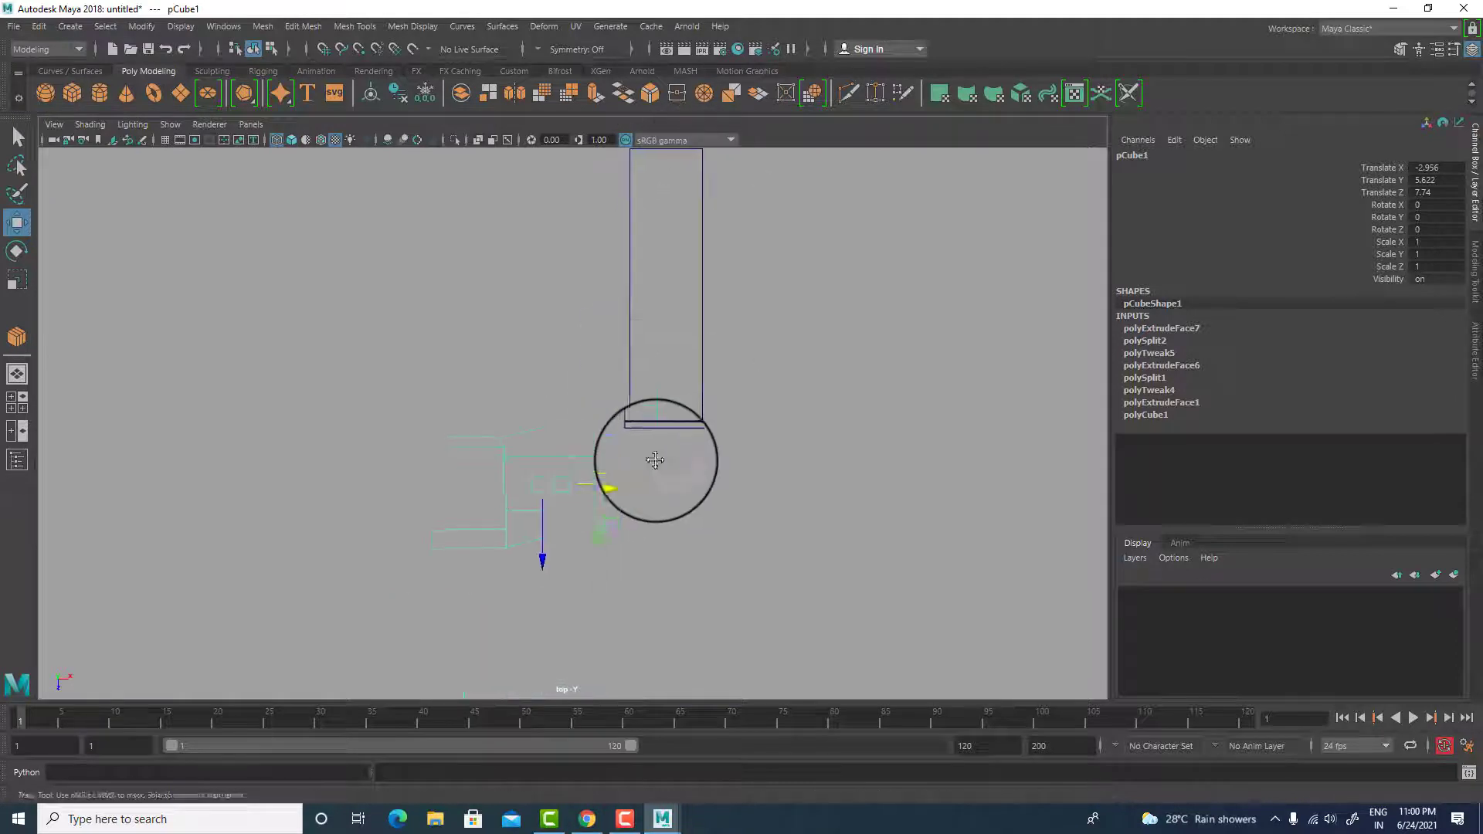
pyautogui.scroll(6, 665, 412)
pyautogui.moveTo(655, 461)
pyautogui.keyDown('alt'); pyautogui.mouseDown(button='middle')
pyautogui.moveTo(666, 412)
pyautogui.moveTo(666, 434)
pyautogui.mouseUp(button='middle'); pyautogui.keyUp('alt')
pyautogui.moveTo(543, 374); pyautogui.dragTo(456, 407, button='right')
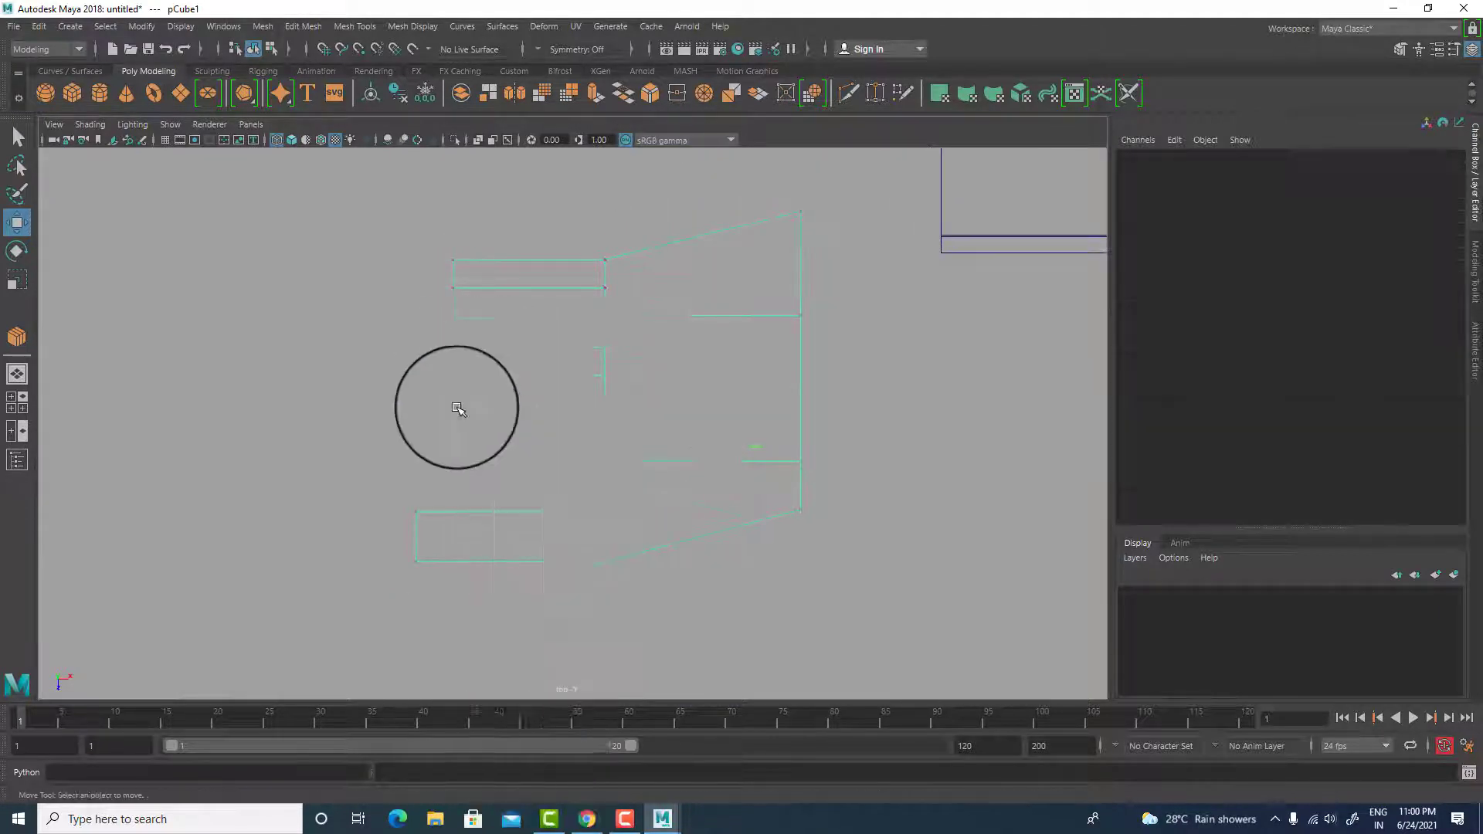
pyautogui.moveTo(368, 414); pyautogui.dragTo(464, 657)
pyautogui.moveTo(457, 538); pyautogui.dragTo(485, 537)
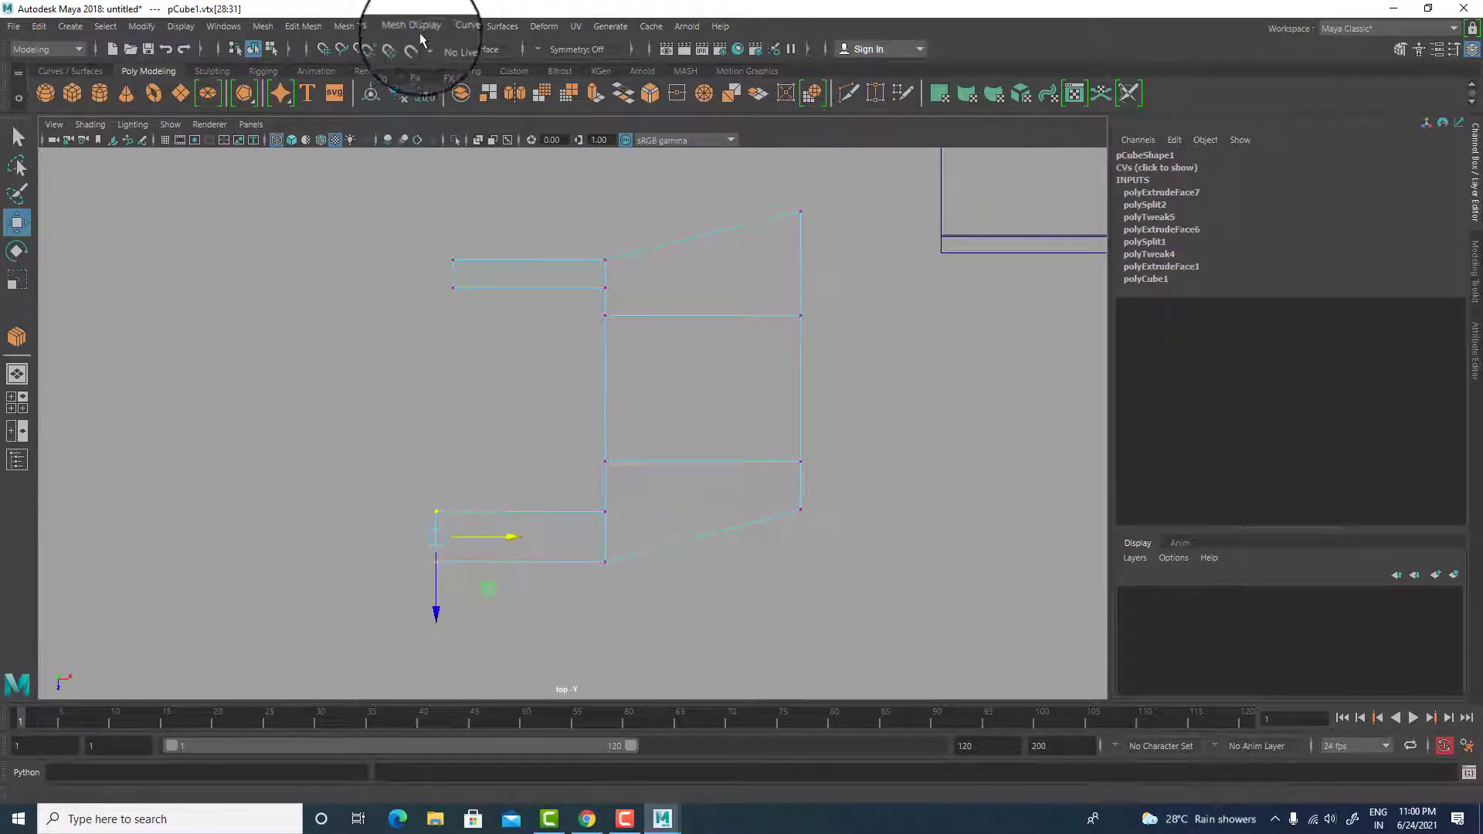
pyautogui.click(360, 52)
pyautogui.moveTo(493, 533); pyautogui.dragTo(454, 291)
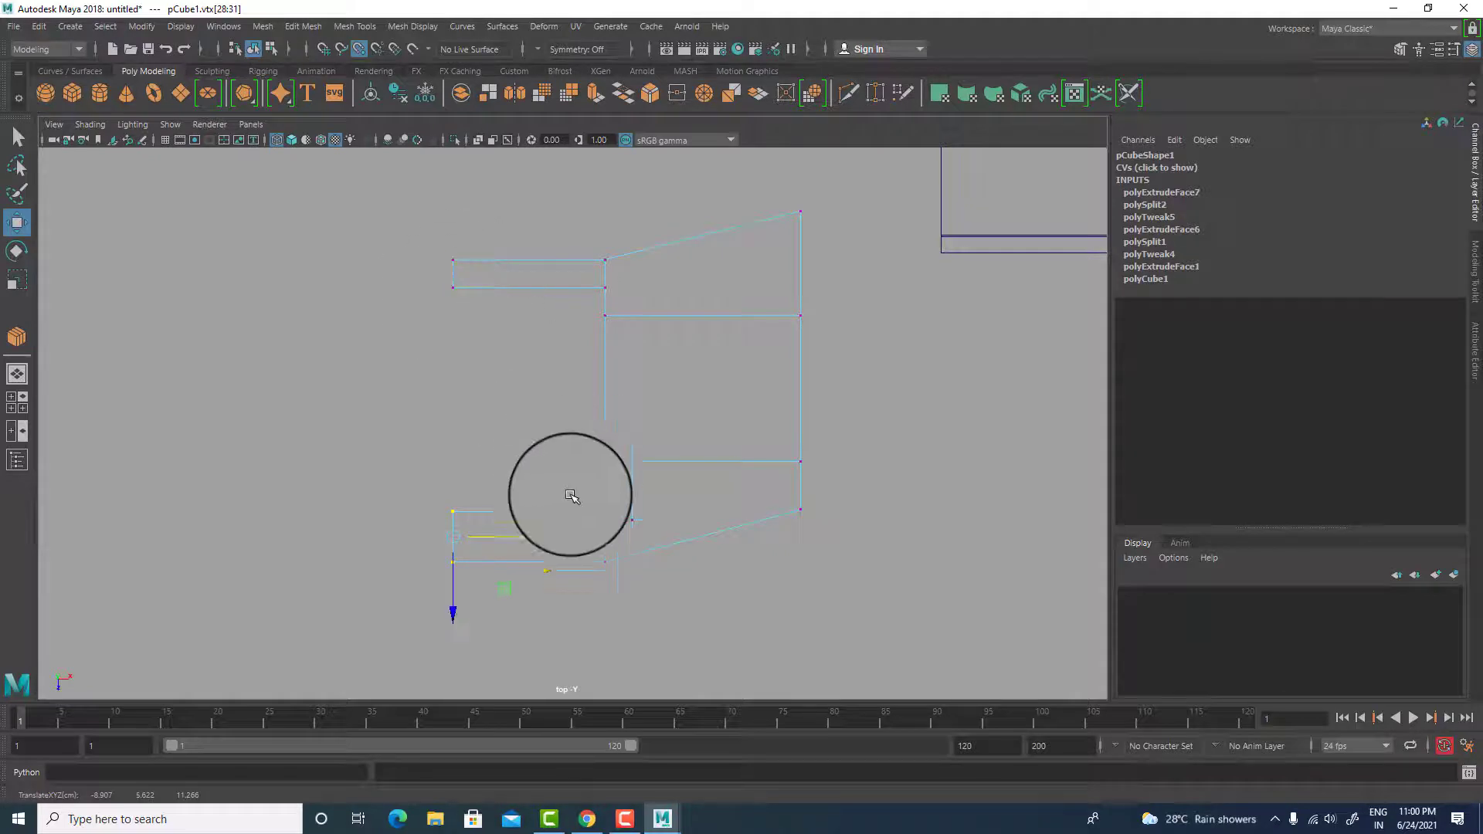
# - Pull the arm's end vertices outward without point snapping, then re-enable snapping and realign them with the other arm's end
pyautogui.click(360, 48)
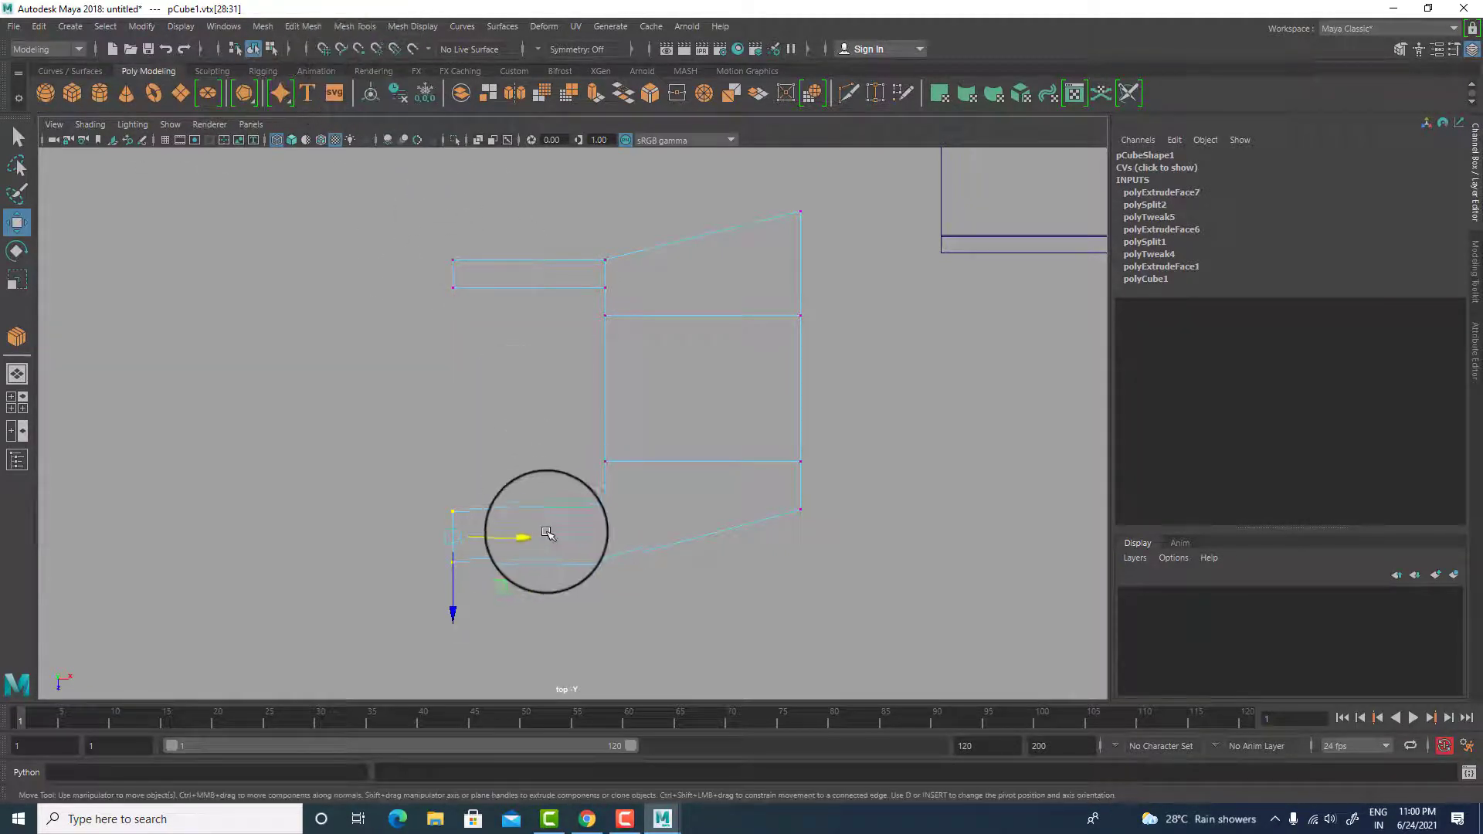
pyautogui.moveTo(541, 535); pyautogui.dragTo(489, 534)
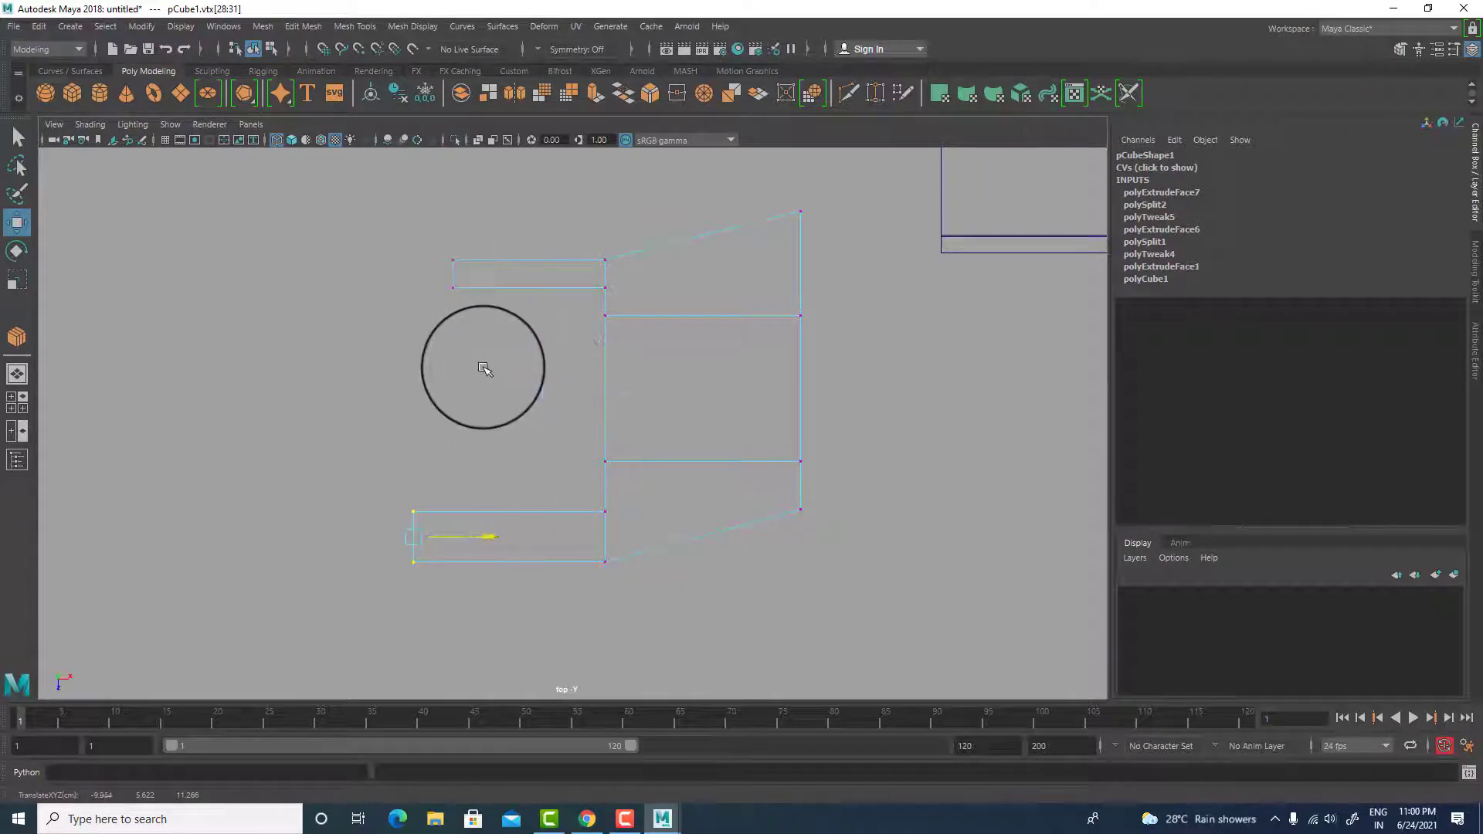
pyautogui.click(358, 48)
pyautogui.moveTo(510, 536); pyautogui.dragTo(461, 357)
pyautogui.moveTo(493, 433); pyautogui.dragTo(470, 285)
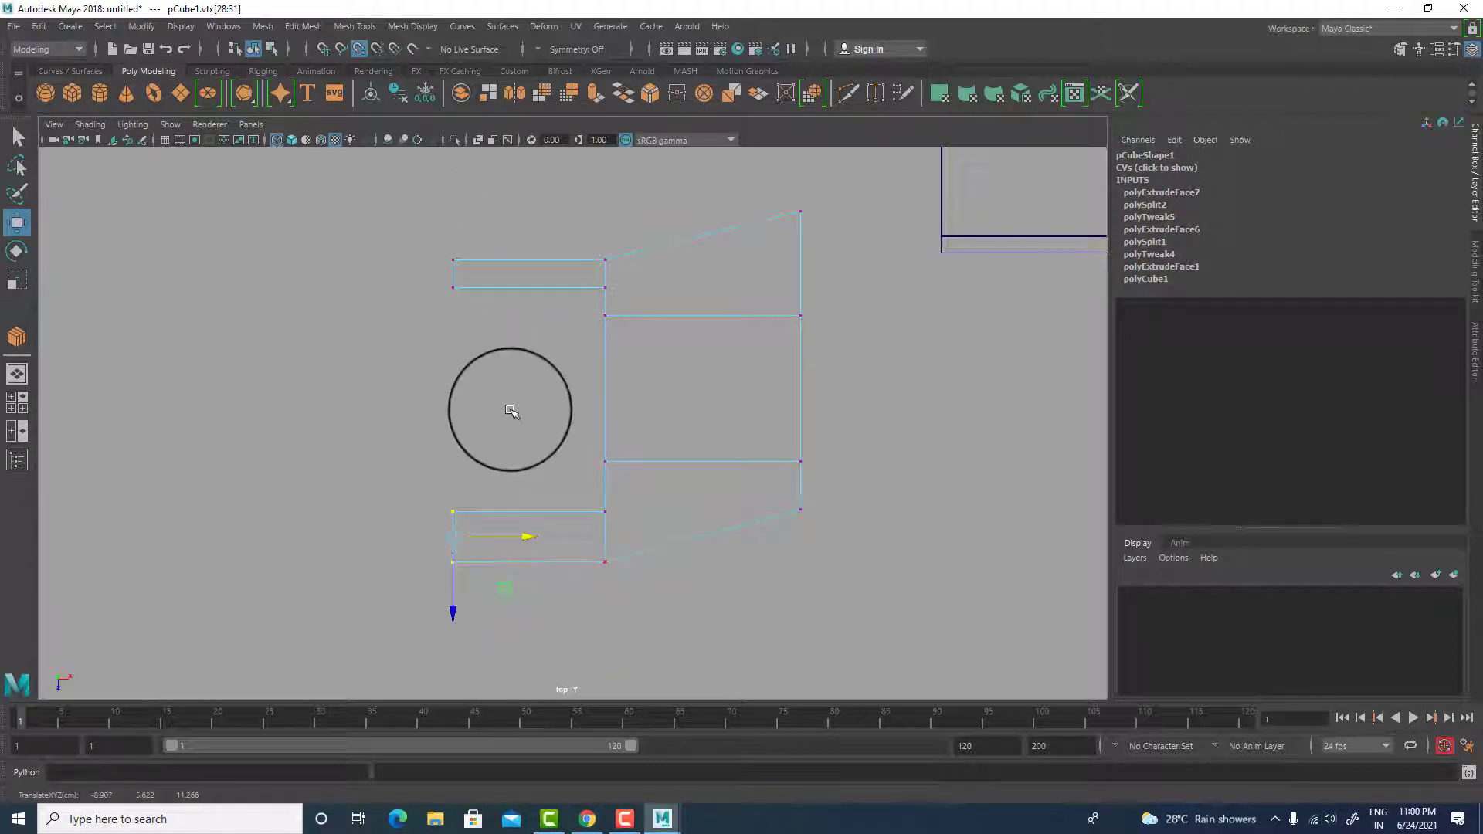
pyautogui.moveTo(511, 410); pyautogui.dragTo(464, 283)
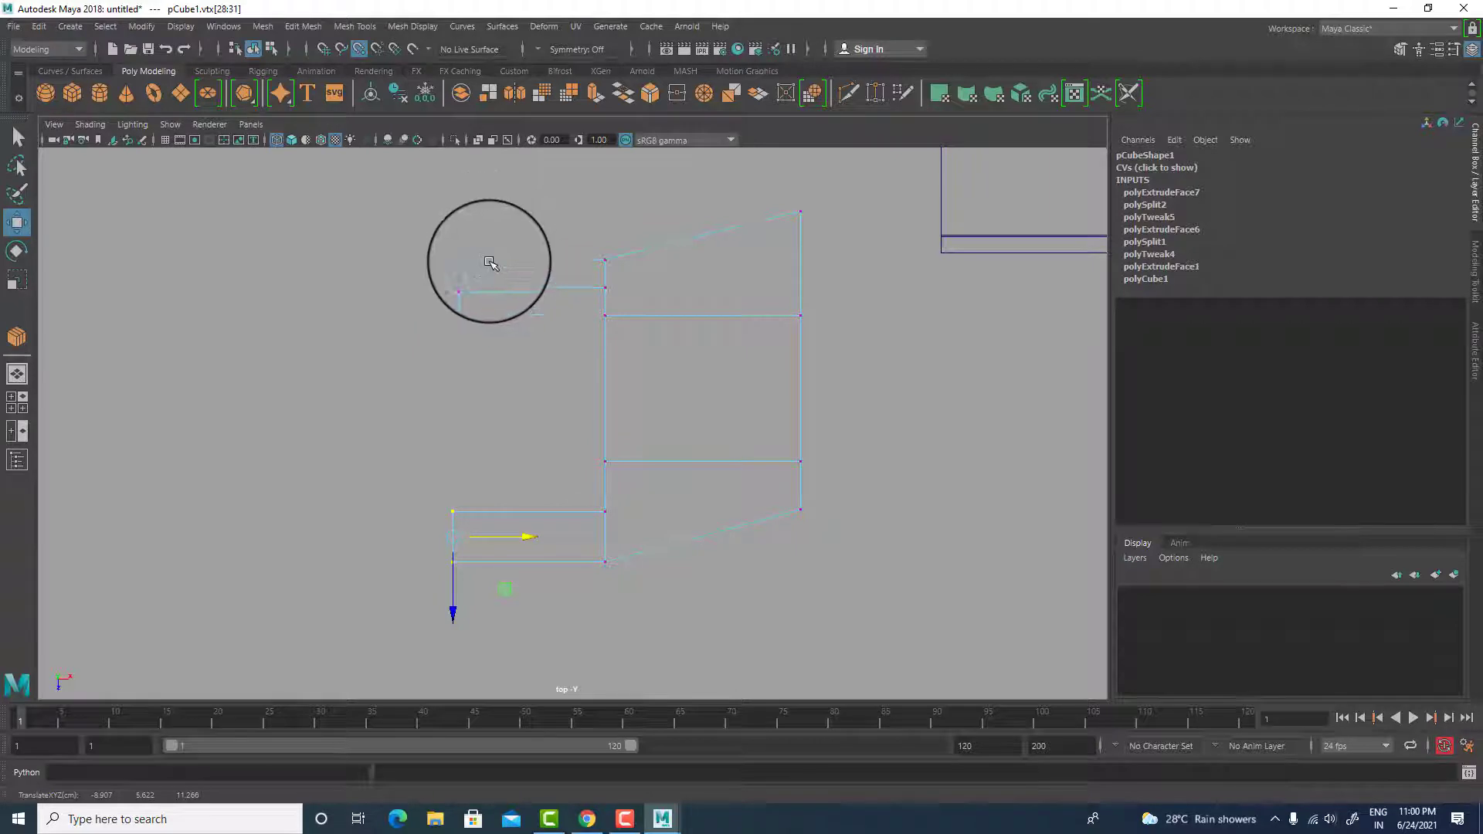
# - Select the wider arm's inner-side vertices and move them along Z without point snapping to narrow the arm
pyautogui.moveTo(547, 332); pyautogui.dragTo(610, 297)
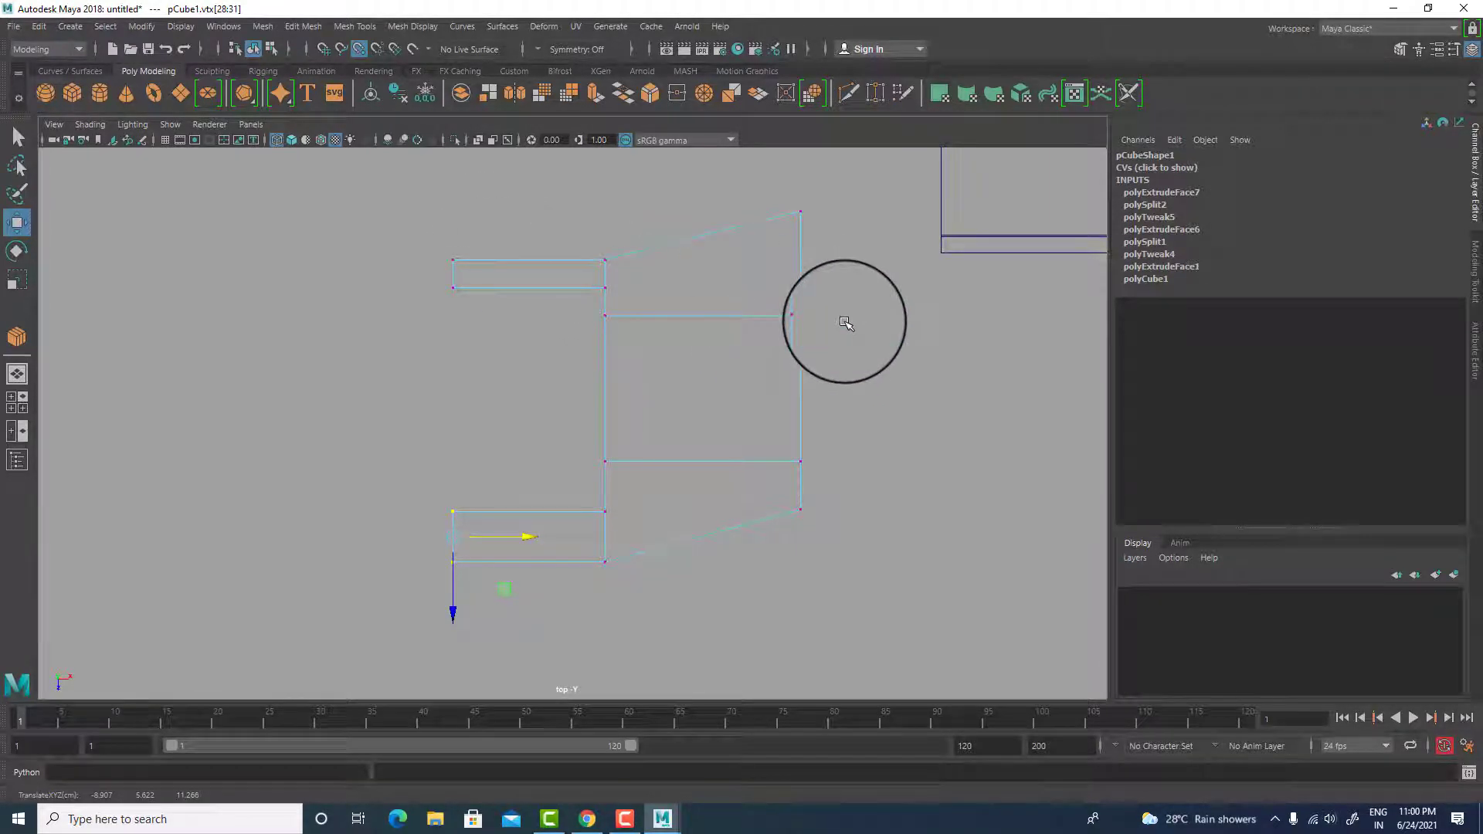
pyautogui.moveTo(343, 222); pyautogui.dragTo(452, 711)
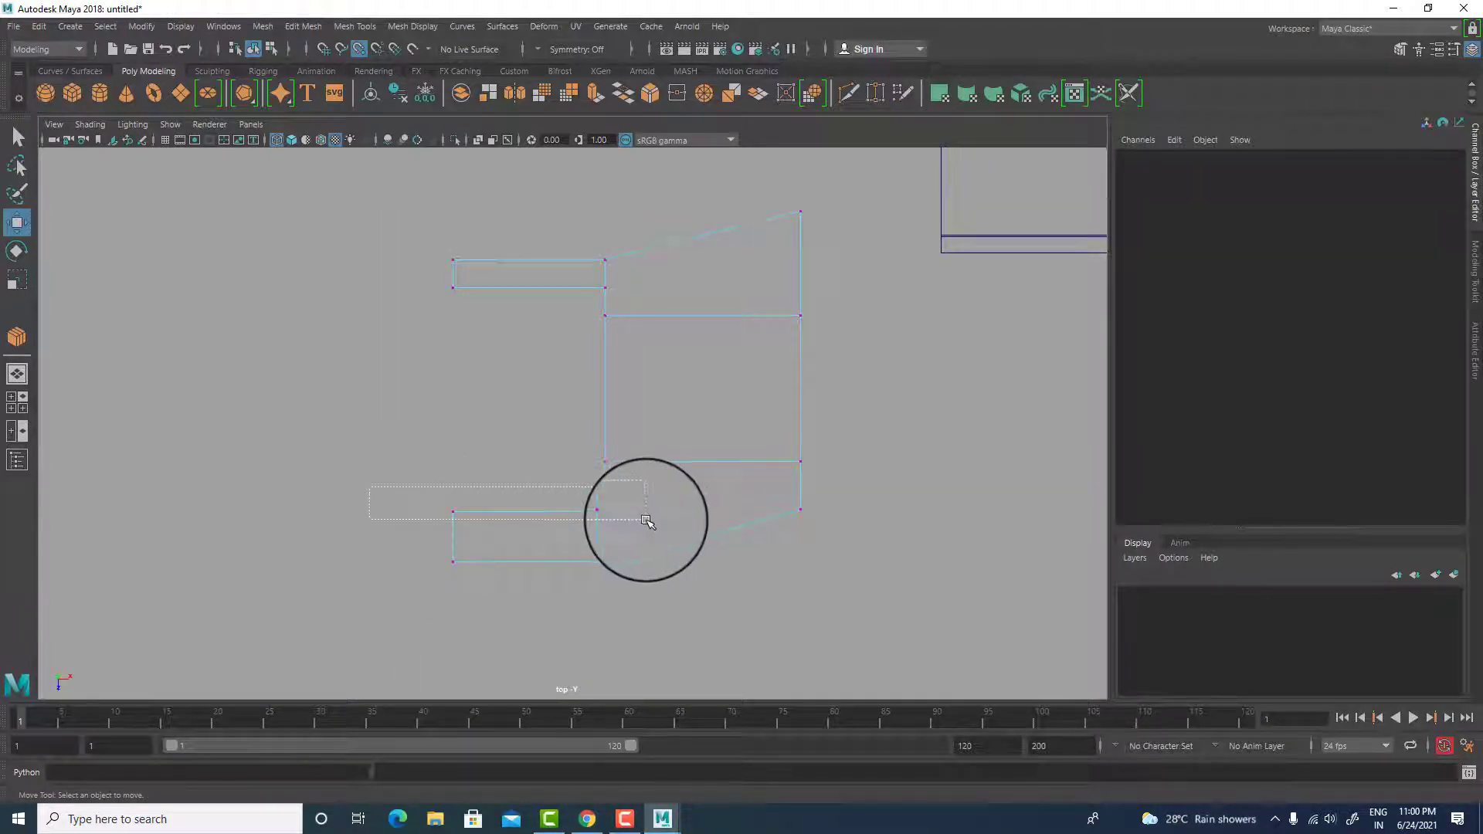
pyautogui.moveTo(646, 522); pyautogui.dragTo(651, 515)
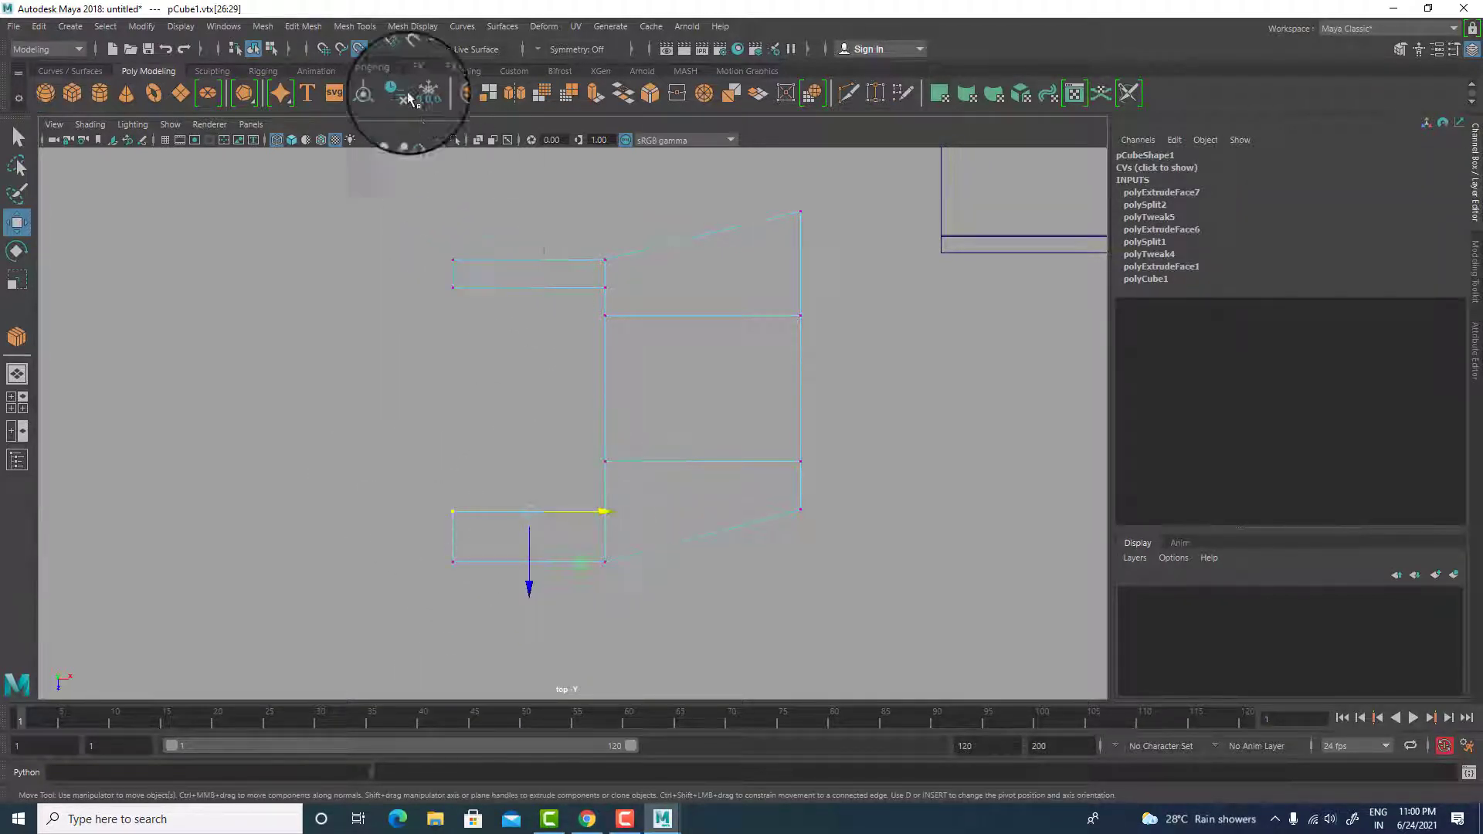
pyautogui.moveTo(525, 579); pyautogui.dragTo(531, 601)
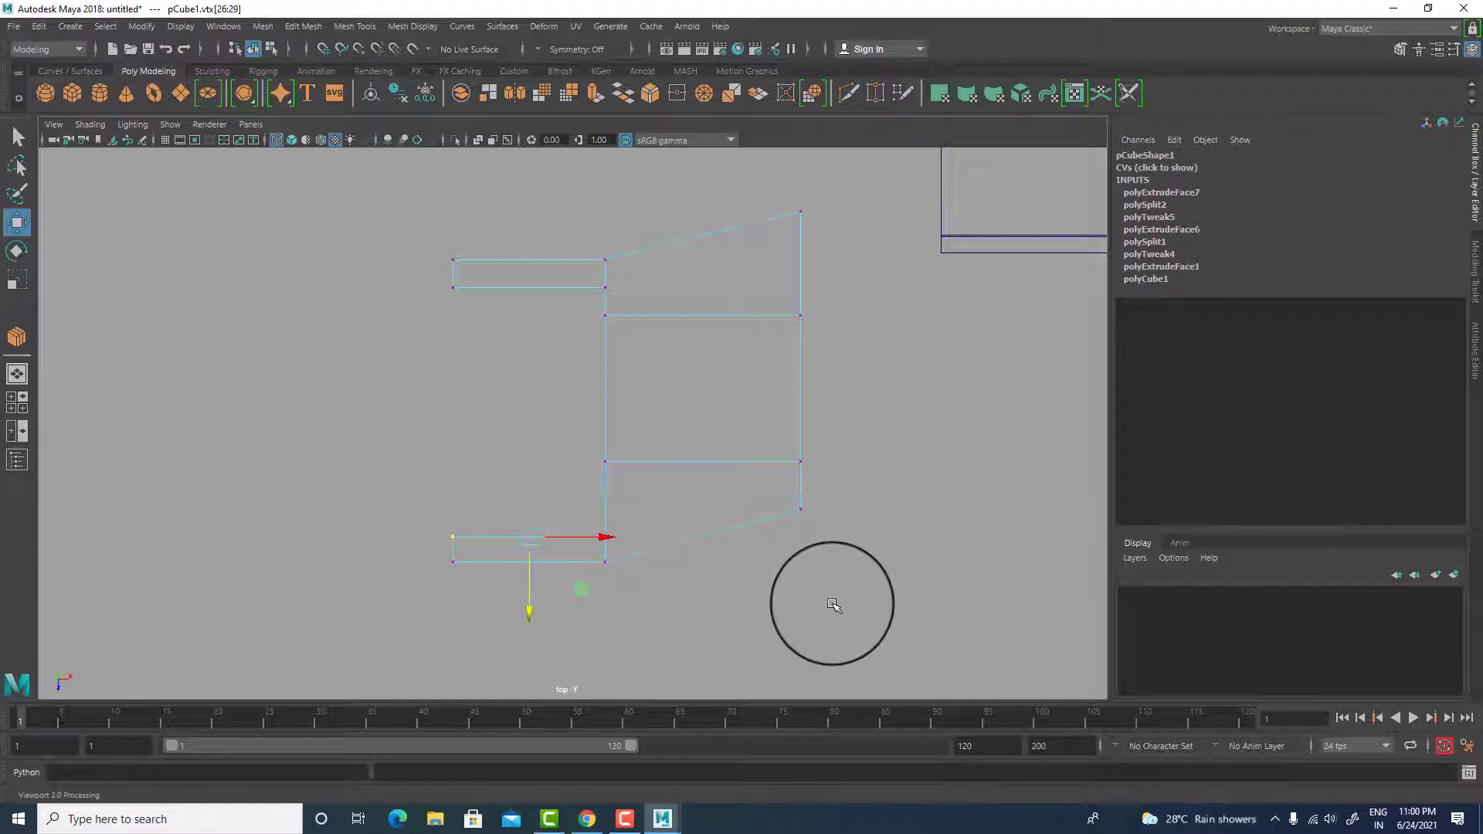
# - Straighten the table's two slanted edges by point-snapping the far corner vertices along Z to the arms' outer edges
pyautogui.click(800, 510)
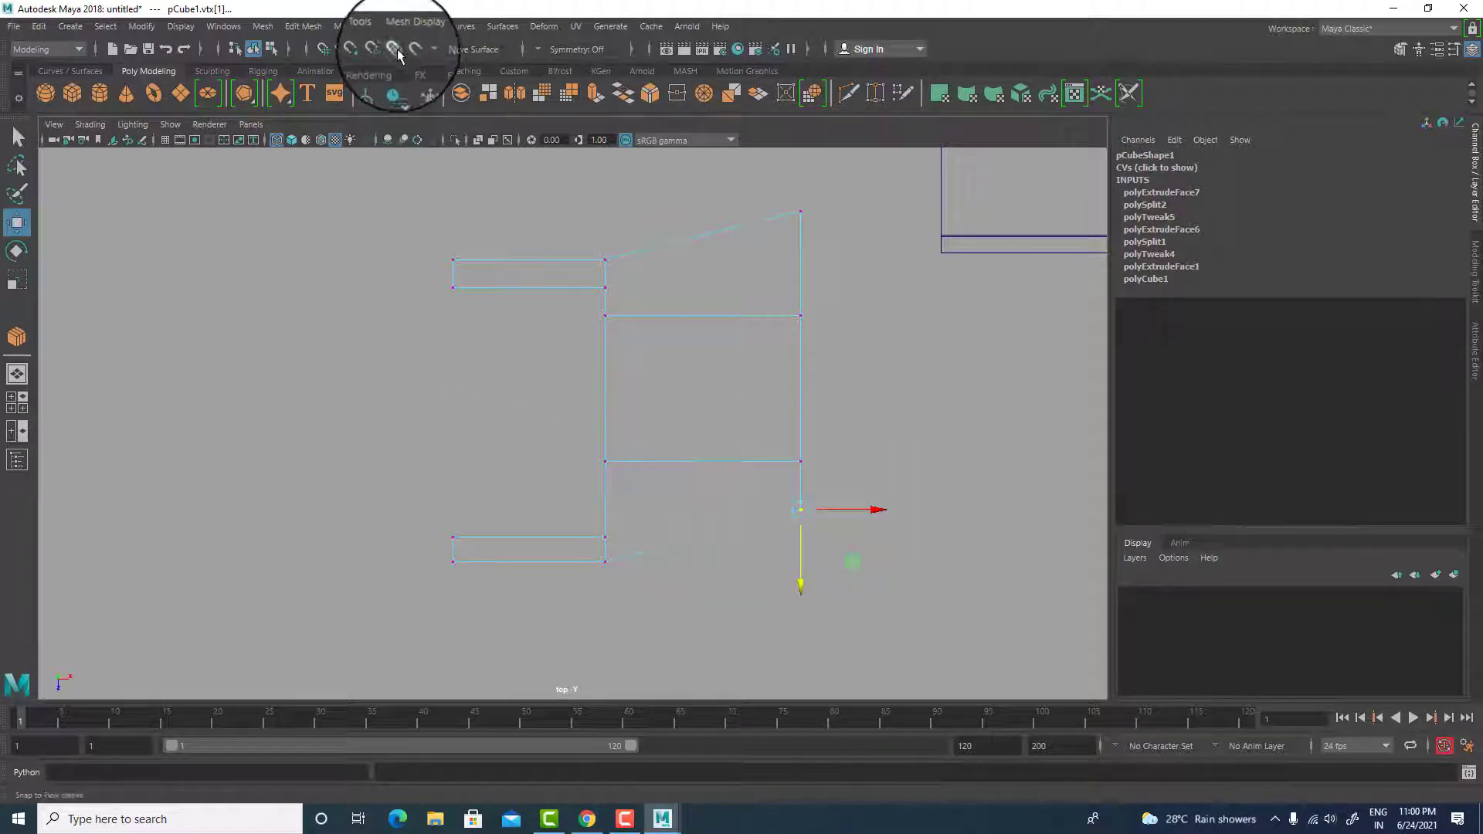
pyautogui.click(358, 48)
pyautogui.moveTo(798, 535); pyautogui.dragTo(589, 562)
pyautogui.click(800, 211)
pyautogui.moveTo(804, 231); pyautogui.dragTo(563, 265)
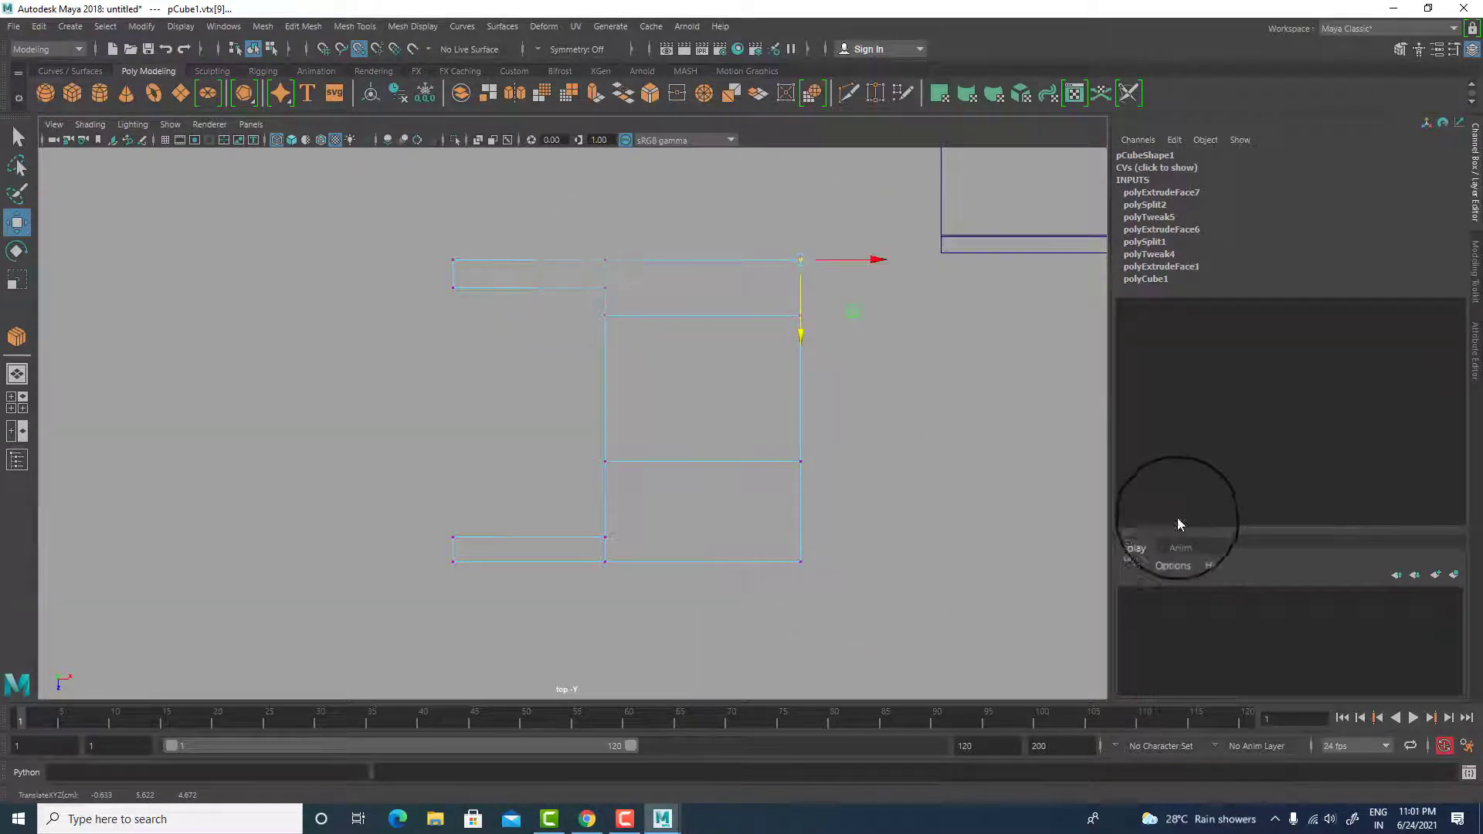
# - Try point-snapping the two vertices of the cross line near the narrowed arm, undo it, and move them freely along Z toward that arm's edge
pyautogui.click(907, 447)
pyautogui.click(606, 314)
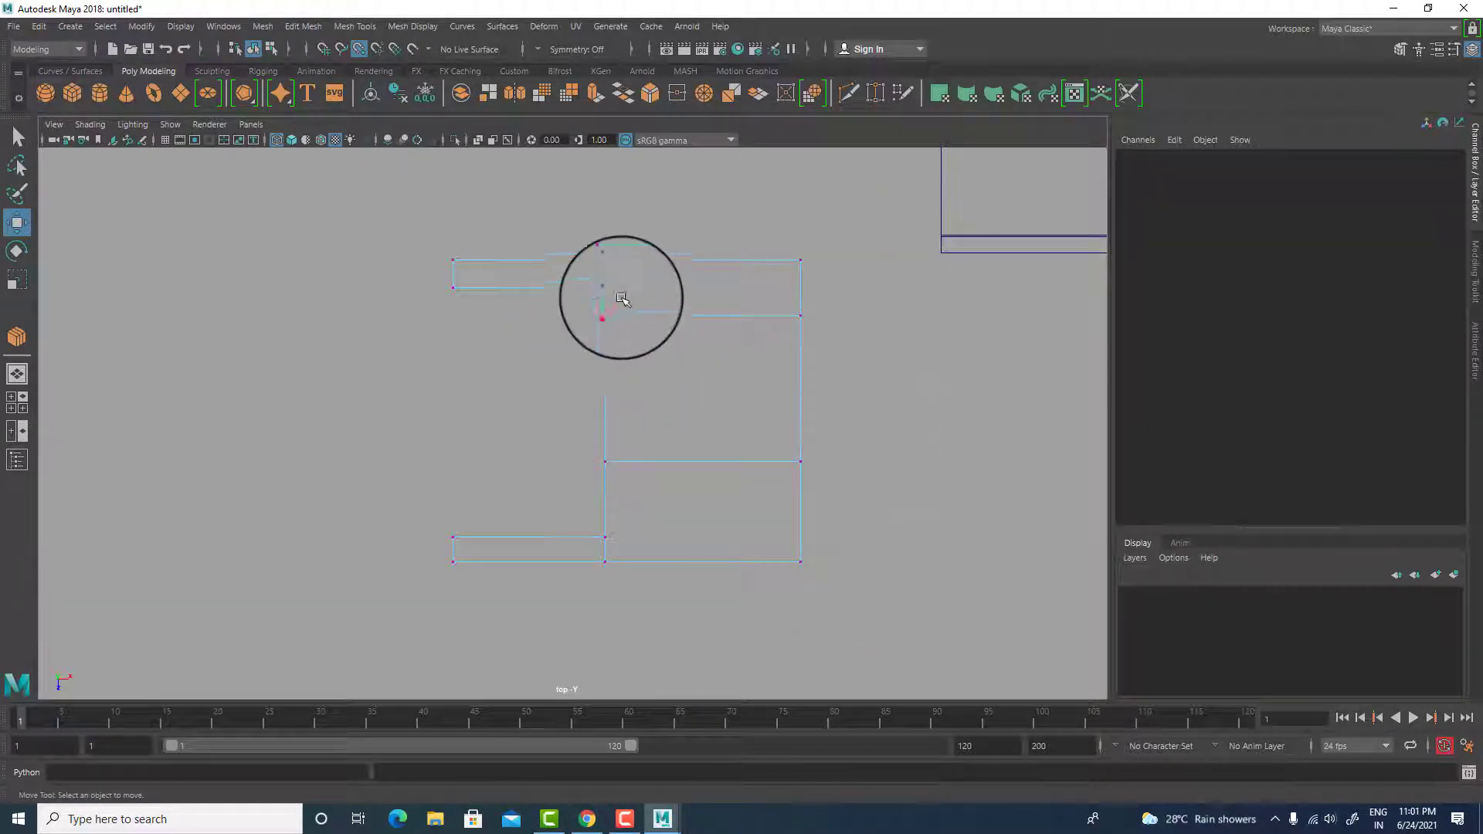
pyautogui.moveTo(981, 344); pyautogui.dragTo(975, 340)
pyautogui.moveTo(582, 433); pyautogui.dragTo(943, 517)
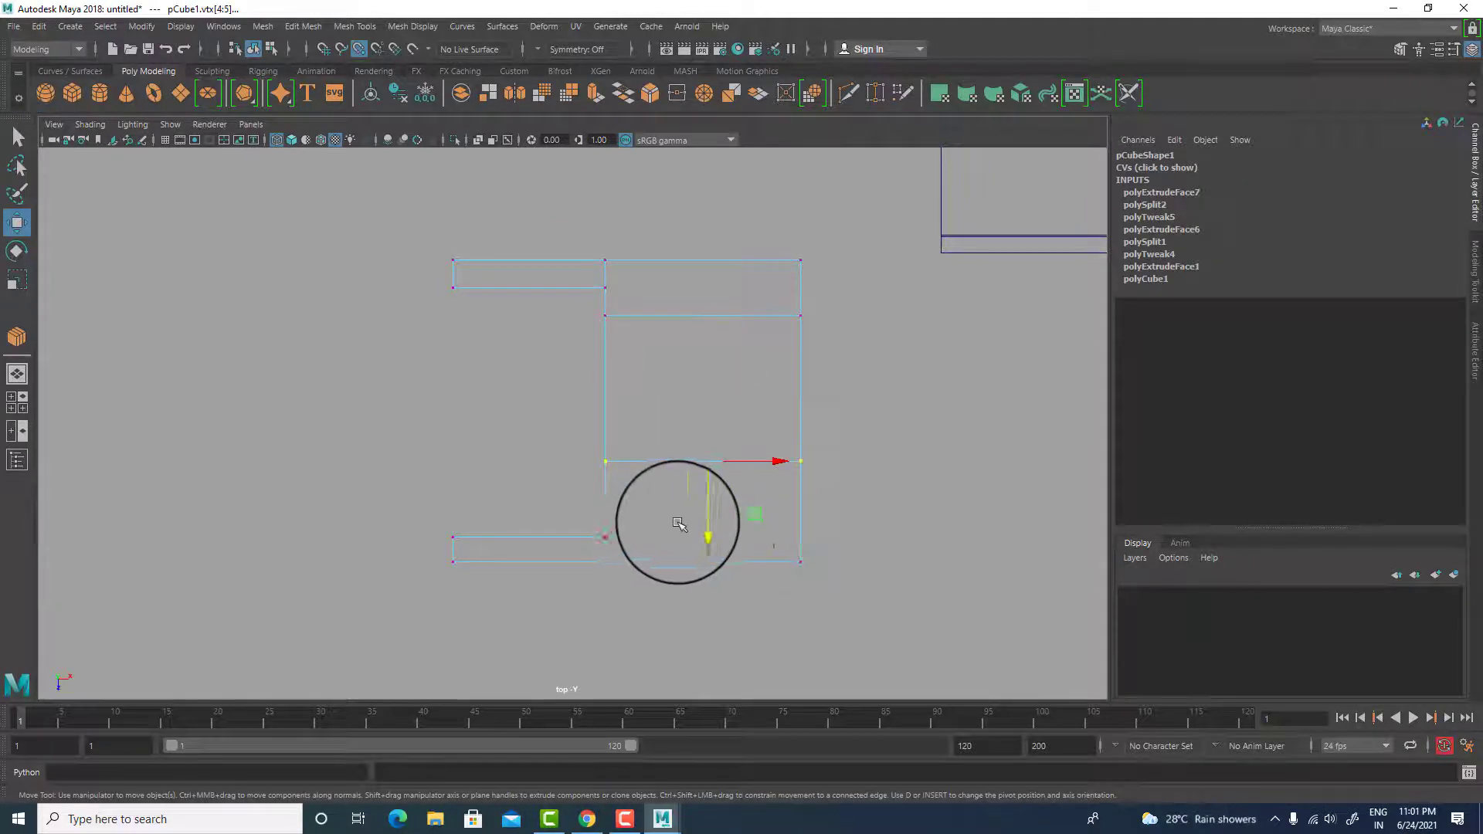
pyautogui.moveTo(702, 519); pyautogui.dragTo(709, 530)
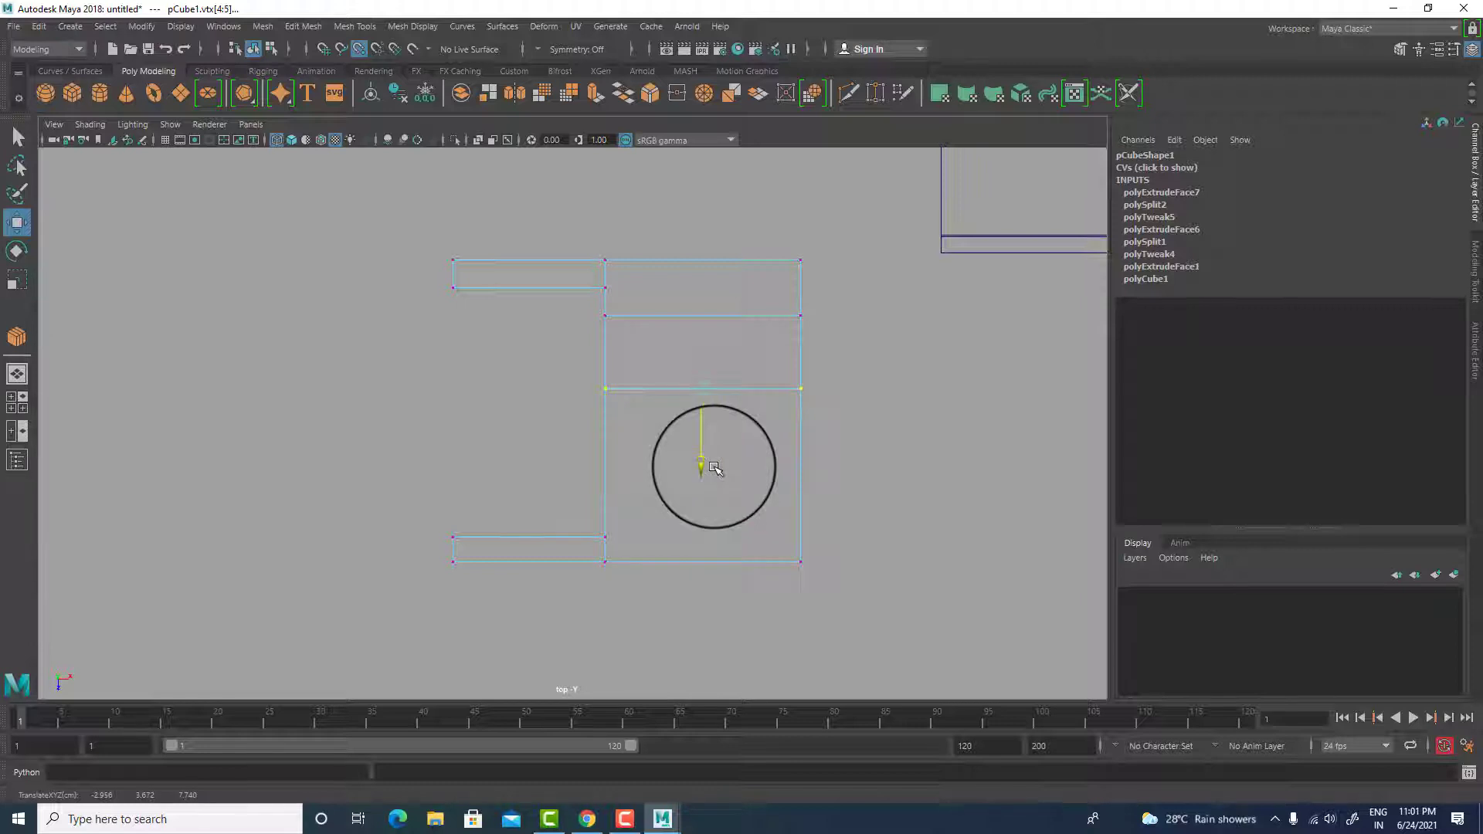
pyautogui.moveTo(715, 487); pyautogui.dragTo(717, 499)
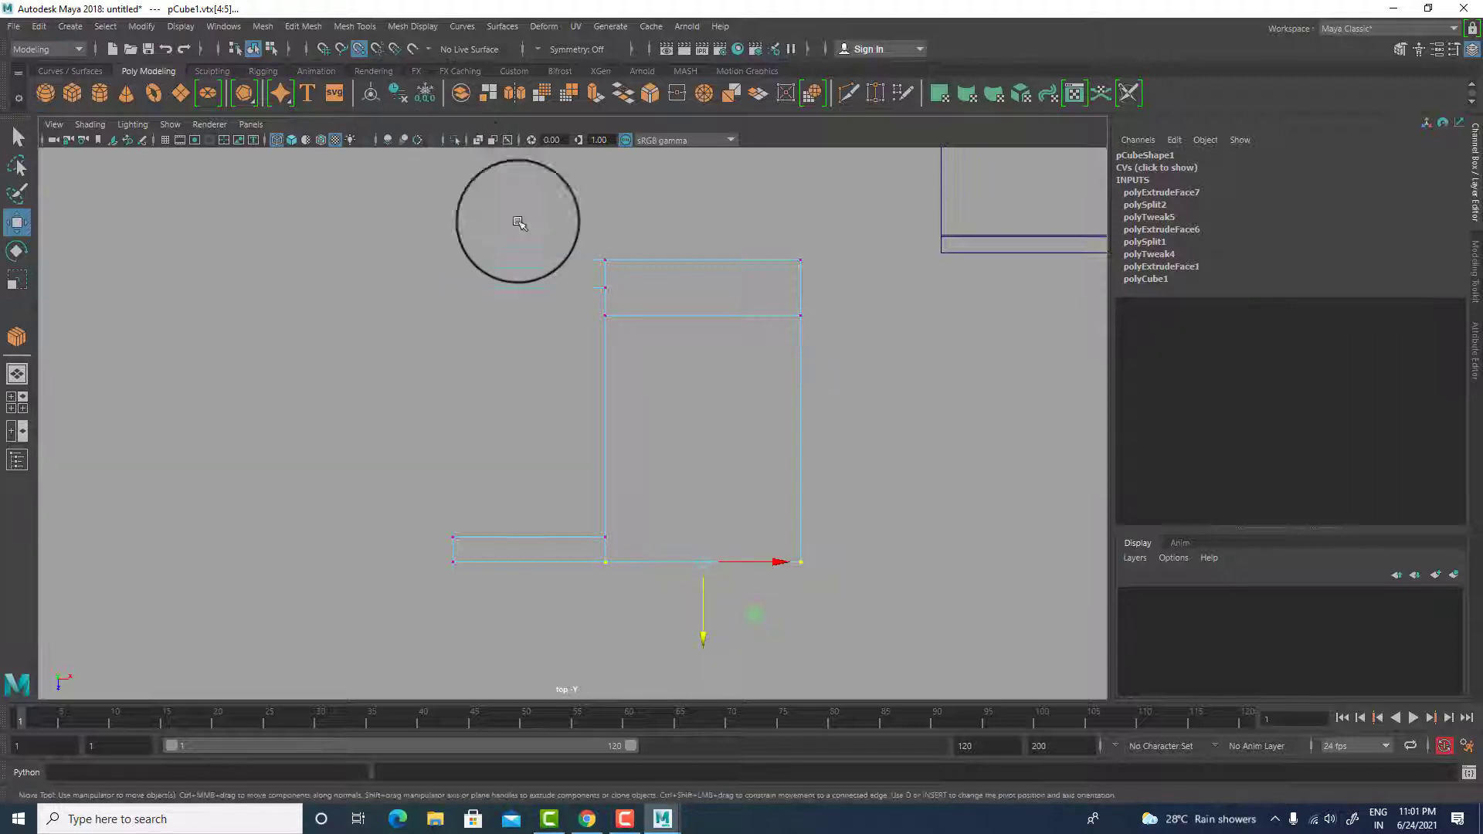
pyautogui.hotkey('ctrl', 'z')
pyautogui.click(360, 50)
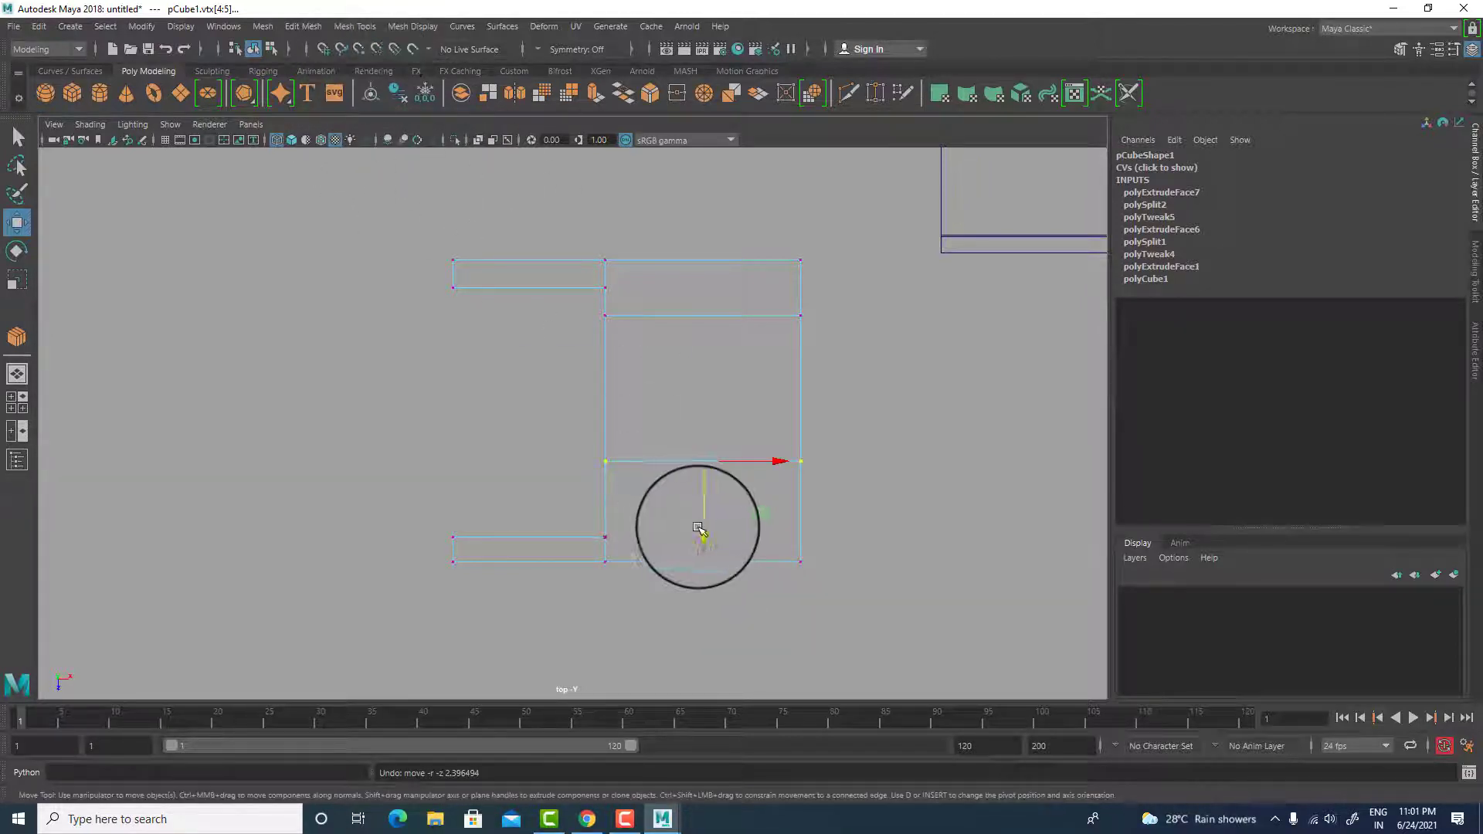
pyautogui.moveTo(703, 530); pyautogui.dragTo(718, 570)
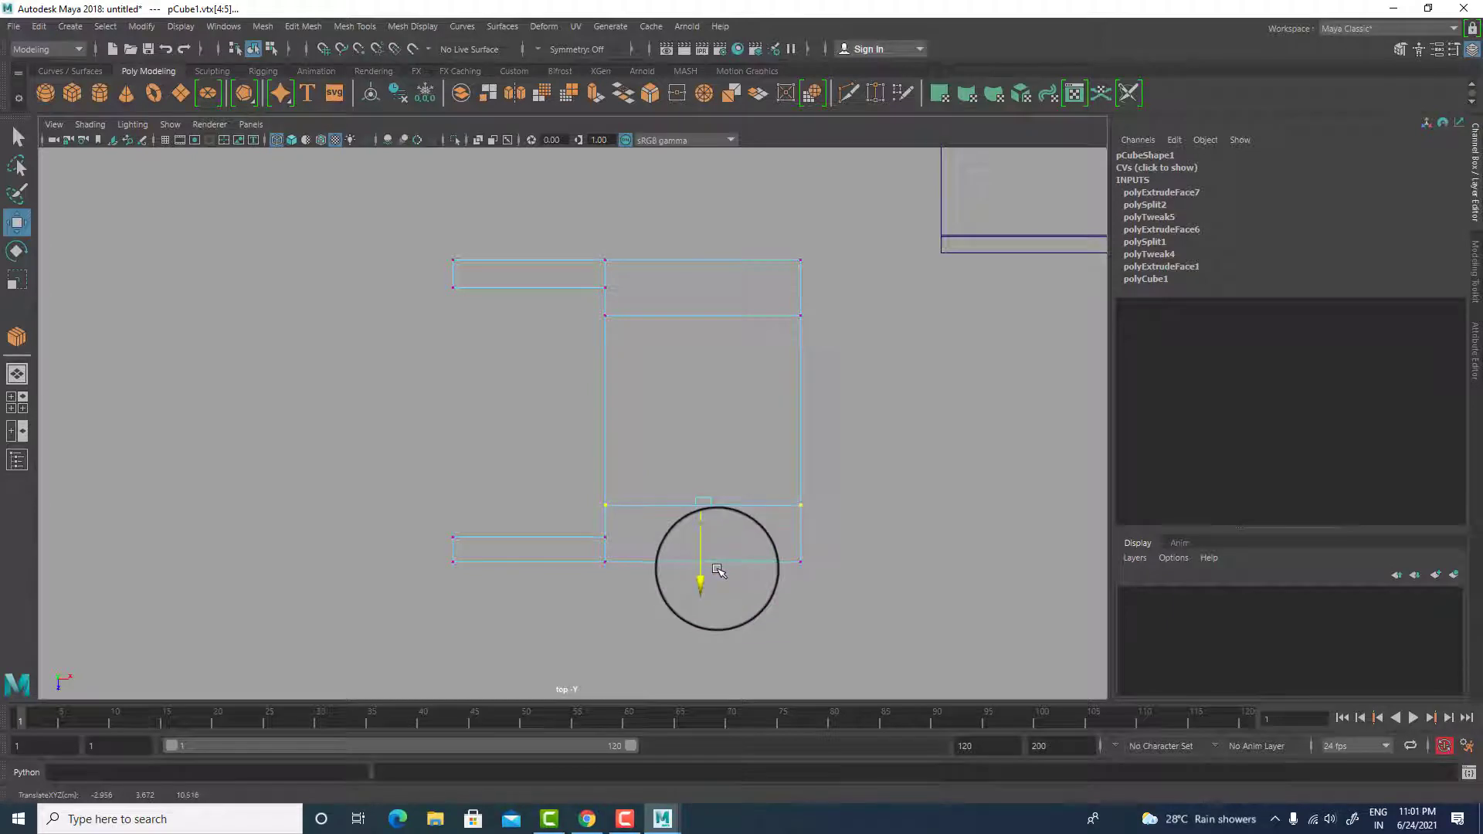
# - Select both whole objects and lower them along Y in the side view, then lower the long shelf alone onto the grid line
pyautogui.press('space')
pyautogui.moveTo(954, 454); pyautogui.dragTo(917, 334)
pyautogui.moveTo(896, 413)
pyautogui.keyDown('alt'); pyautogui.mouseDown()
pyautogui.moveTo(817, 425)
pyautogui.moveTo(770, 399)
pyautogui.mouseUp(); pyautogui.keyUp('alt')
pyautogui.press('space')
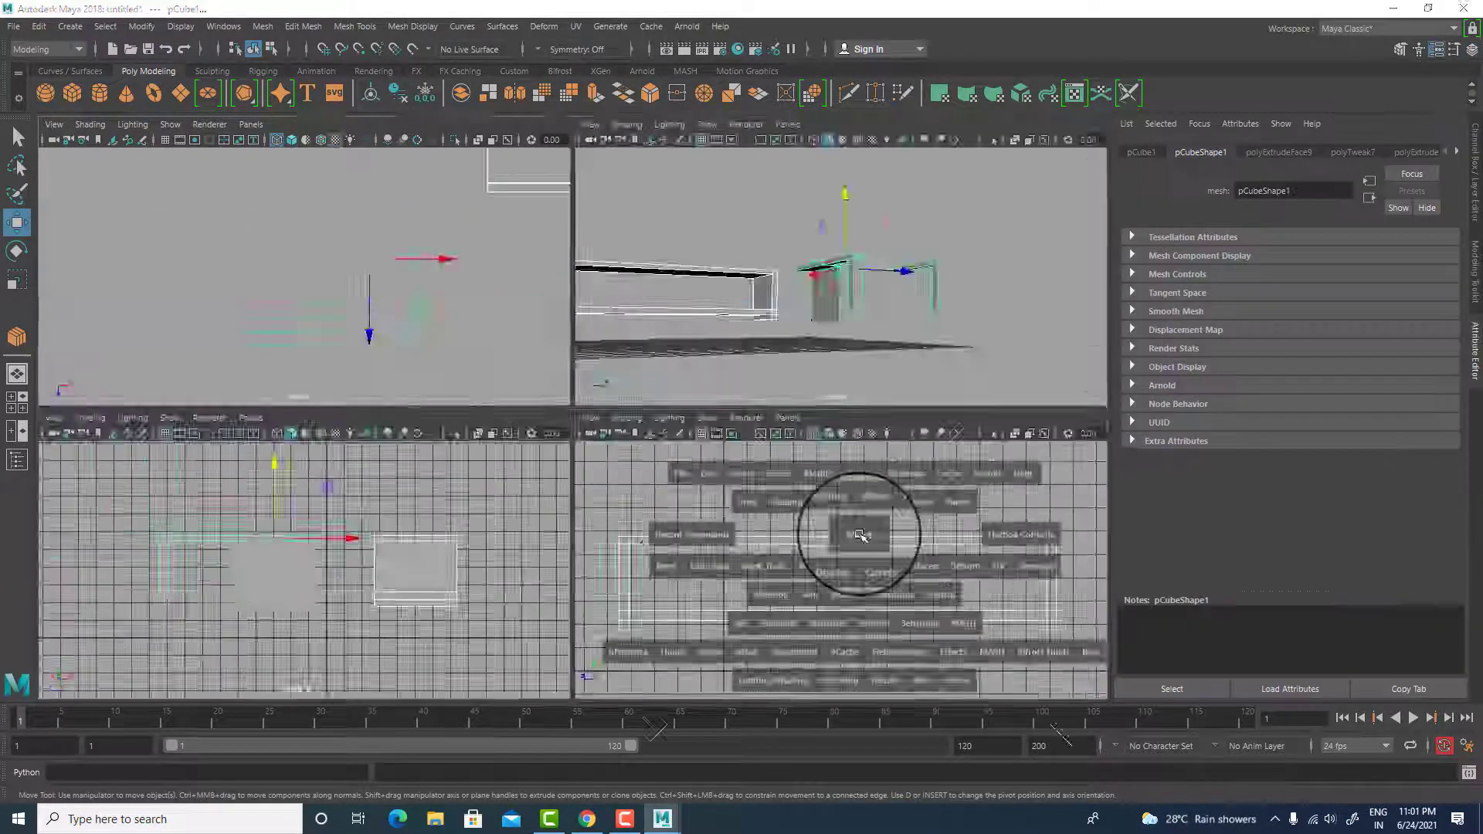
pyautogui.keyDown('alt'); pyautogui.moveTo(680, 506); pyautogui.dragTo(165, 364, button='right'); pyautogui.keyUp('alt')
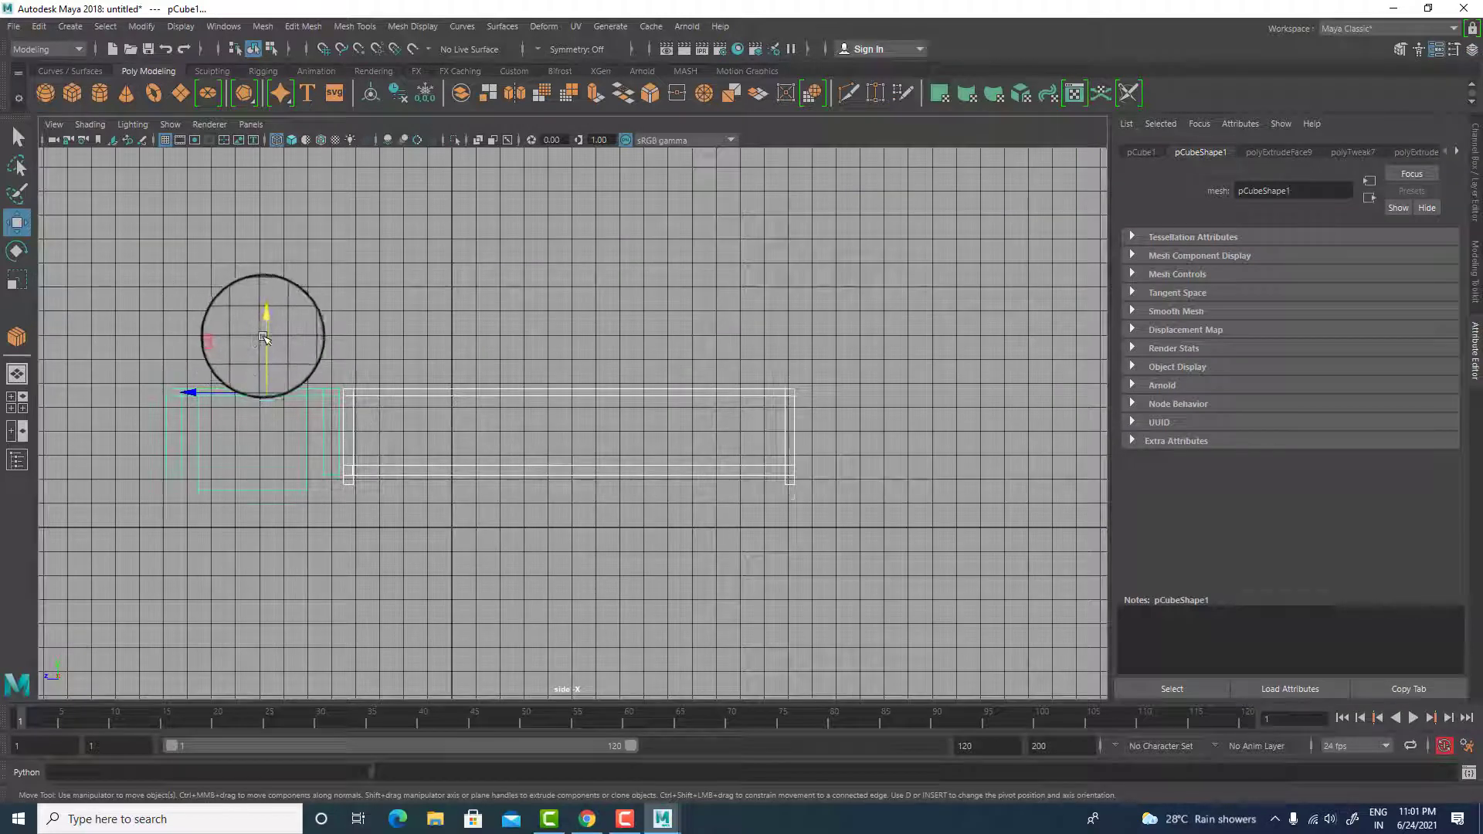
pyautogui.moveTo(264, 339); pyautogui.dragTo(264, 374)
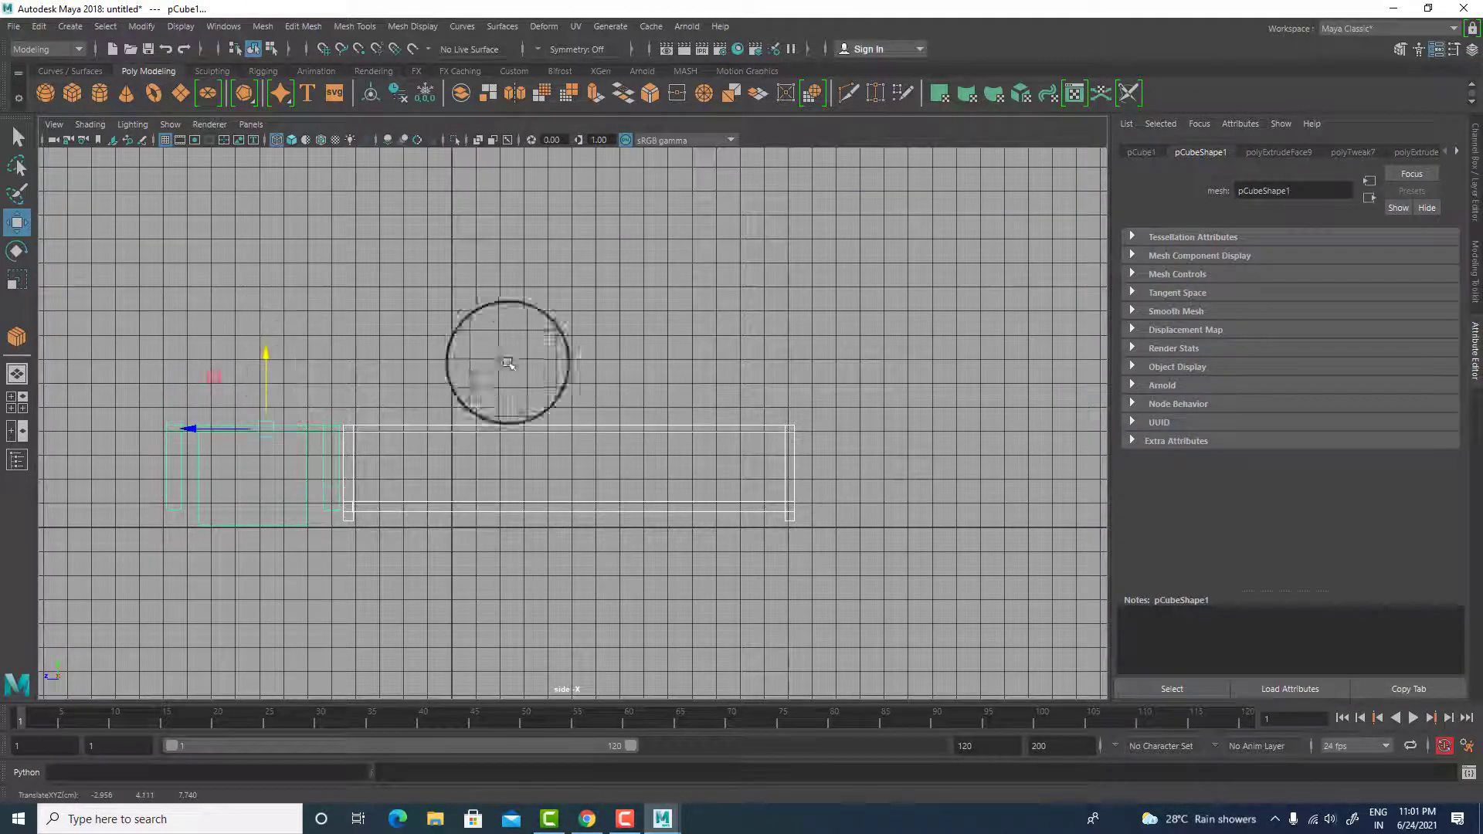
pyautogui.click(512, 429)
pyautogui.moveTo(669, 372); pyautogui.dragTo(670, 380)
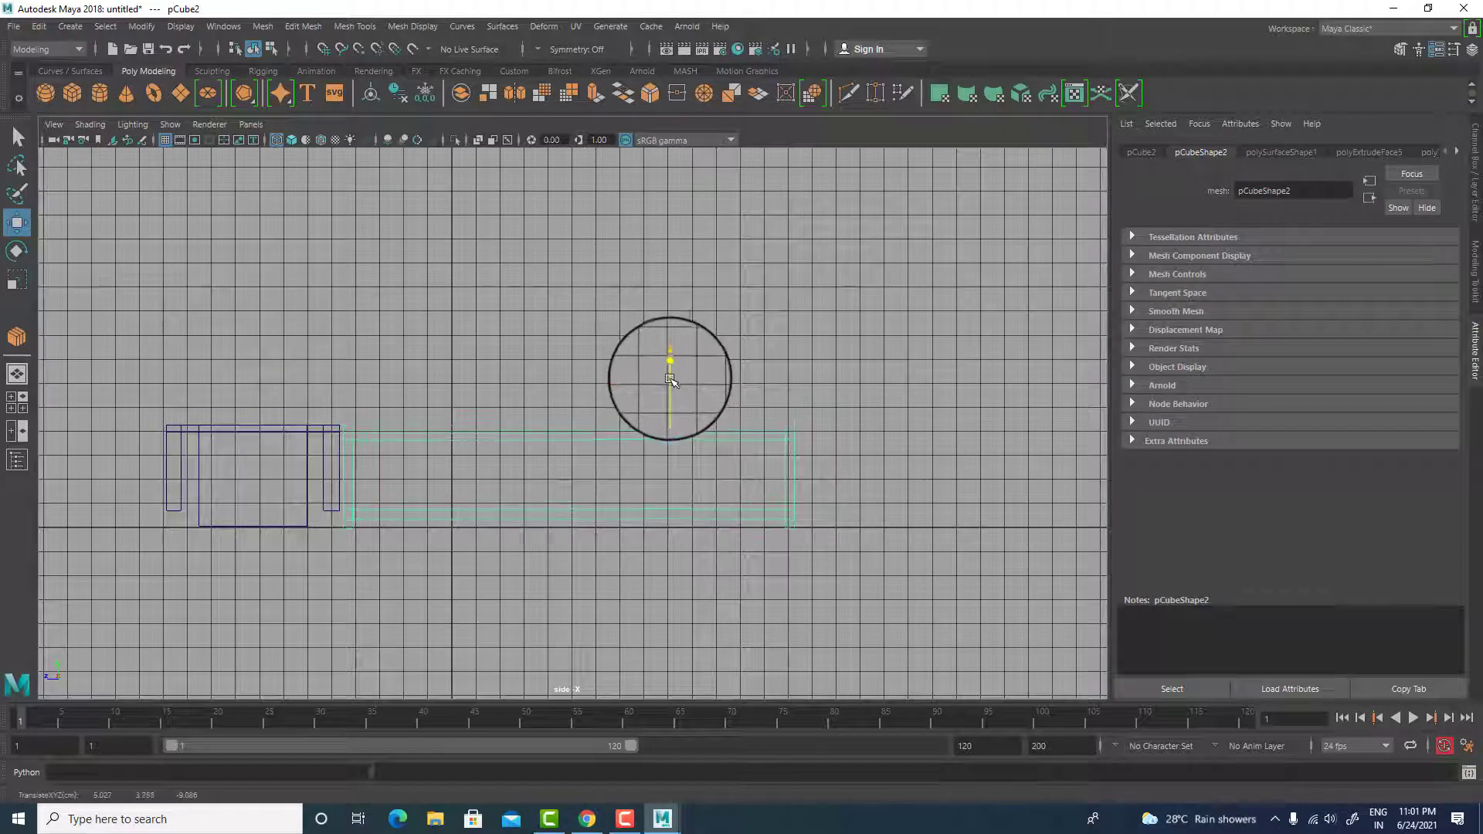
# - Switch the long shelf to vertex mode and move the end vertices facing the table inward along Z to shorten it
pyautogui.moveTo(697, 433); pyautogui.dragTo(626, 383, button='right')
pyautogui.press('space')
pyautogui.press('space')
pyautogui.keyDown('alt'); pyautogui.moveTo(864, 358); pyautogui.dragTo(570, 381); pyautogui.keyUp('alt')
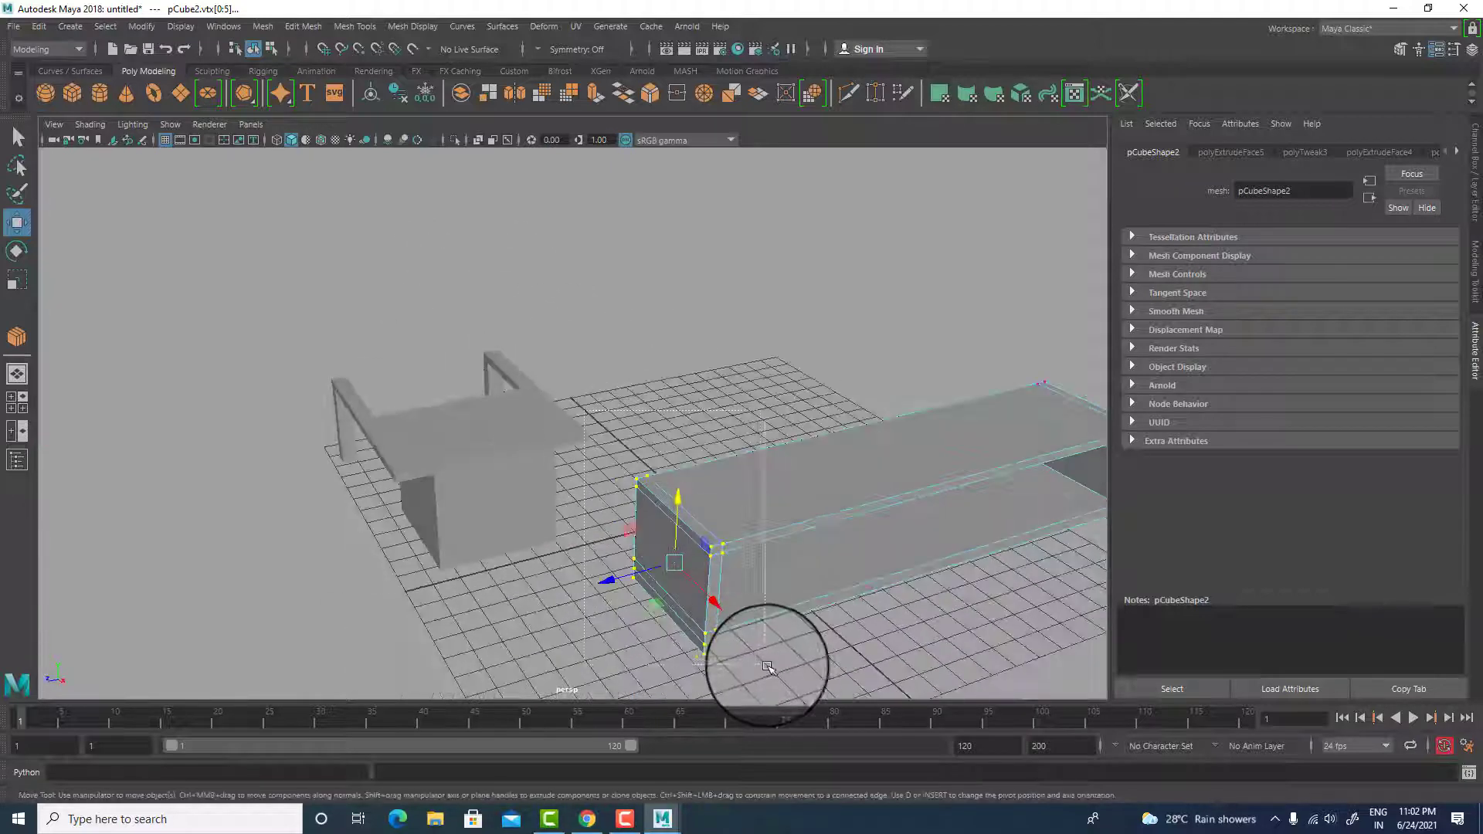
pyautogui.moveTo(629, 563); pyautogui.dragTo(942, 439)
pyautogui.keyDown('alt'); pyautogui.moveTo(904, 434); pyautogui.dragTo(566, 381, button='middle'); pyautogui.keyUp('alt')
# - Restore the end-vertex selection, readjust the shelf's length along Z, and return to object mode
pyautogui.keyDown('shift'); pyautogui.click(887, 377); pyautogui.keyUp('shift')
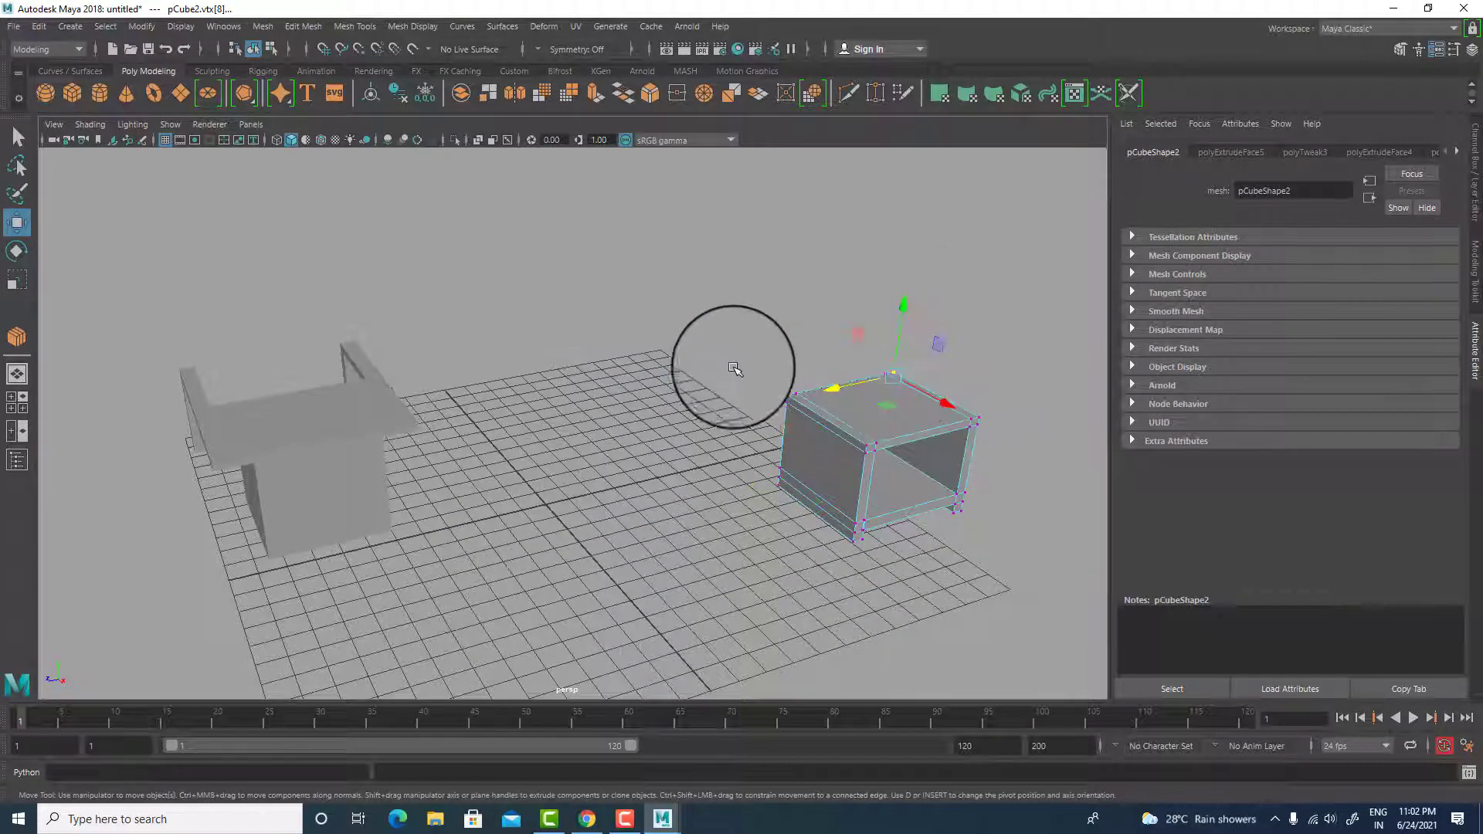
pyautogui.hotkey('ctrl', 'z')
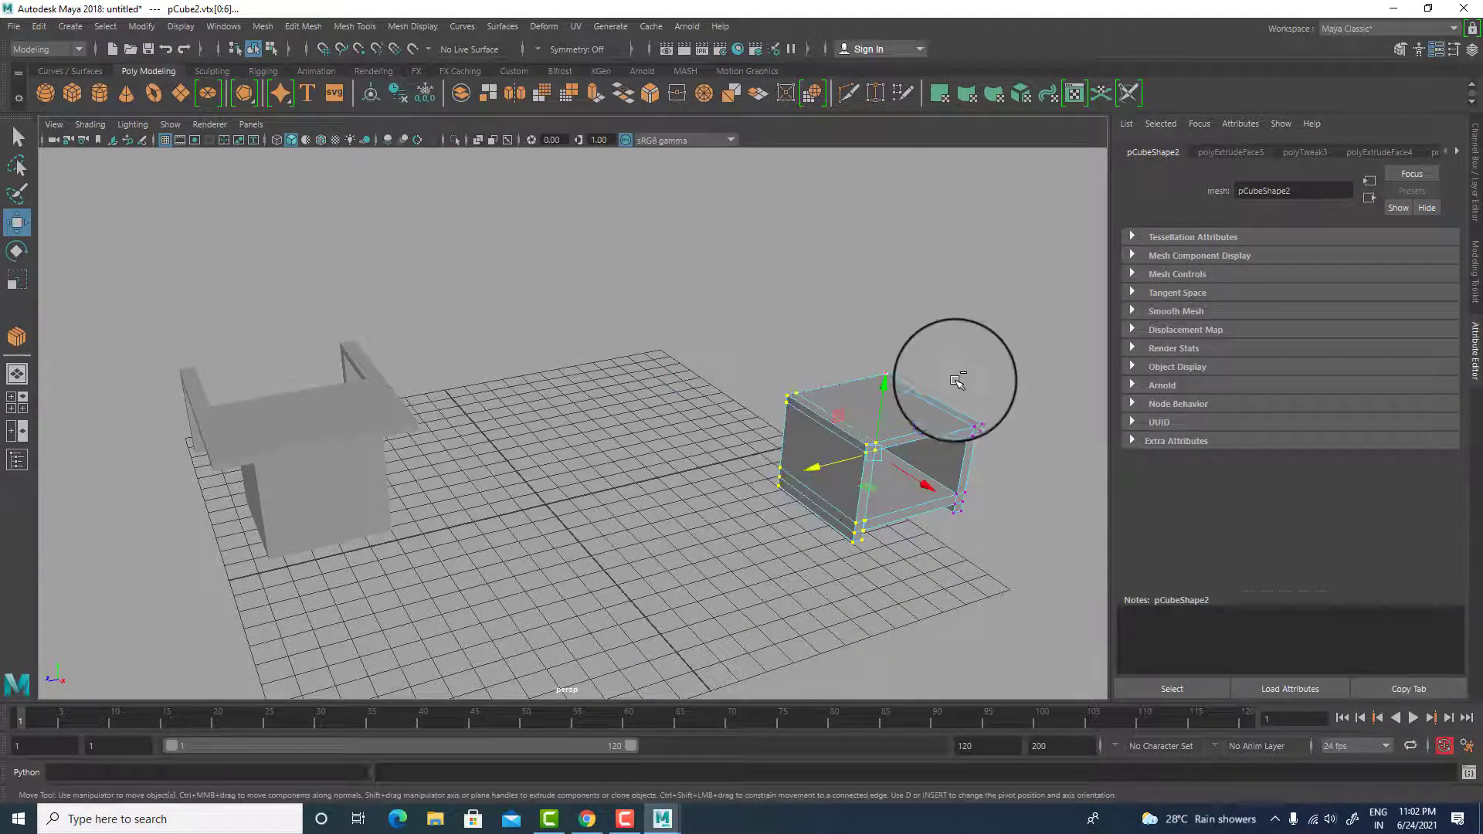
pyautogui.keyDown('alt'); pyautogui.moveTo(829, 463); pyautogui.dragTo(374, 573); pyautogui.keyUp('alt')
pyautogui.moveTo(513, 418); pyautogui.dragTo(586, 438)
pyautogui.keyDown('alt'); pyautogui.moveTo(585, 438); pyautogui.dragTo(391, 474, button='middle'); pyautogui.keyUp('alt')
pyautogui.moveTo(391, 472); pyautogui.dragTo(465, 386, button='right')
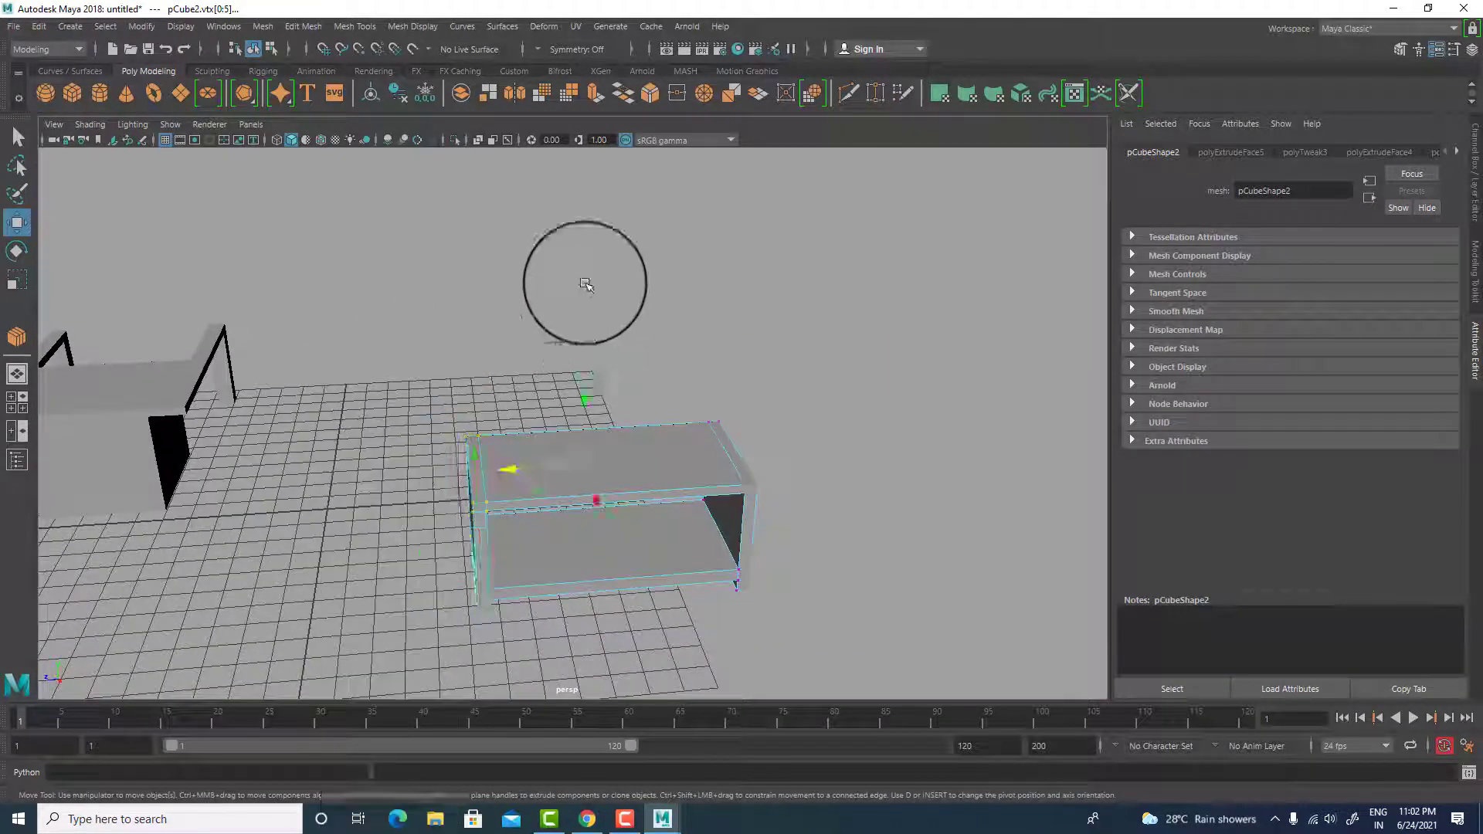
# - Duplicate the shelf along Z and repeat the duplicate with transform six more times to form a row
pyautogui.keyDown('alt'); pyautogui.moveTo(731, 540); pyautogui.dragTo(630, 557, button='right'); pyautogui.keyUp('alt')
pyautogui.keyDown('alt'); pyautogui.moveTo(630, 558); pyautogui.dragTo(638, 493); pyautogui.keyUp('alt')
pyautogui.hotkey('ctrl', 'd')
pyautogui.hotkey('shift', 'd')
pyautogui.hotkey('shift', 'd')
pyautogui.hotkey('shift', 'd')
pyautogui.hotkey('shift', 'd')
pyautogui.hotkey('shift', 'd')
pyautogui.hotkey('shift', 'd')
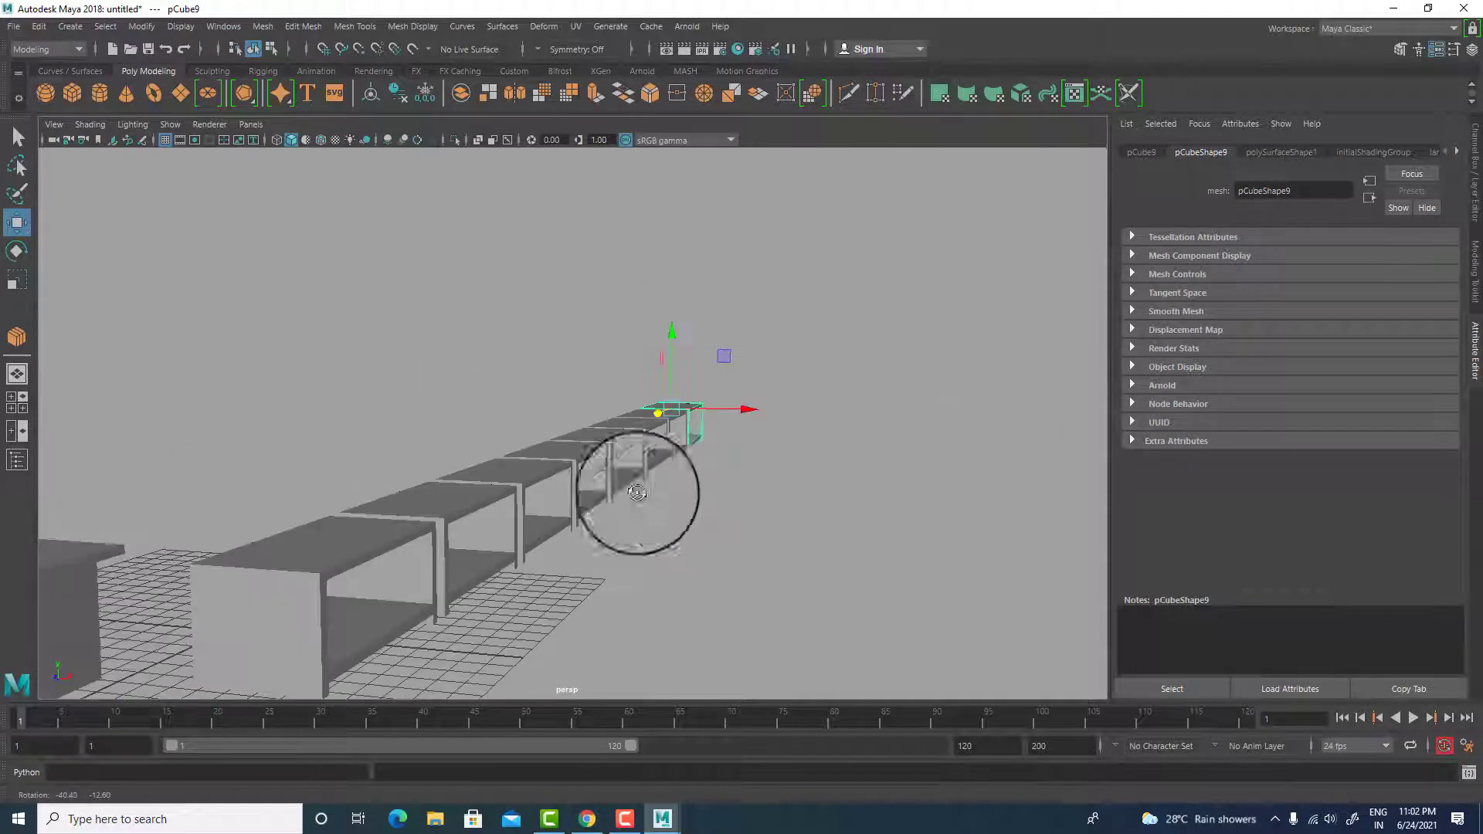
# - Select the entire row of shelves and duplicate it sideways along X as a second parallel row
pyautogui.click(866, 329)
pyautogui.moveTo(865, 328); pyautogui.dragTo(329, 677)
pyautogui.keyDown('alt'); pyautogui.moveTo(806, 506); pyautogui.dragTo(829, 528); pyautogui.keyUp('alt')
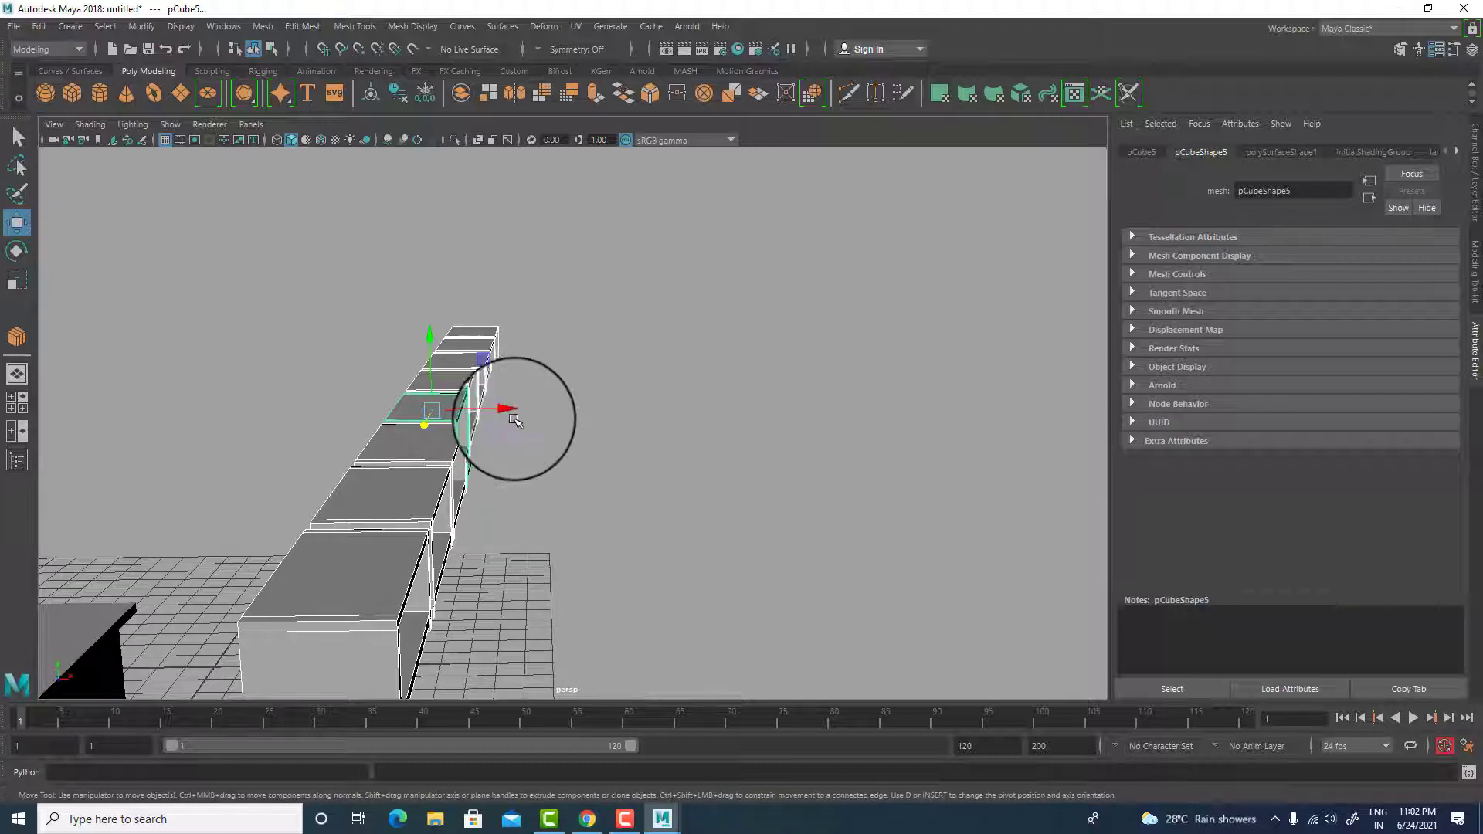
pyautogui.moveTo(516, 420)
pyautogui.keyDown('shift'); pyautogui.mouseDown()
pyautogui.moveTo(705, 424)
pyautogui.moveTo(755, 404)
pyautogui.mouseUp(); pyautogui.keyUp('shift')
pyautogui.click(881, 533)
pyautogui.keyDown('alt'); pyautogui.moveTo(882, 533); pyautogui.dragTo(796, 571); pyautogui.keyUp('alt')
pyautogui.keyDown('alt'); pyautogui.moveTo(784, 568); pyautogui.dragTo(781, 381); pyautogui.keyUp('alt')
pyautogui.keyDown('alt'); pyautogui.moveTo(781, 381); pyautogui.dragTo(835, 527, button='right'); pyautogui.keyUp('alt')
pyautogui.keyDown('alt'); pyautogui.moveTo(835, 526); pyautogui.dragTo(890, 392, button='middle'); pyautogui.keyUp('alt')
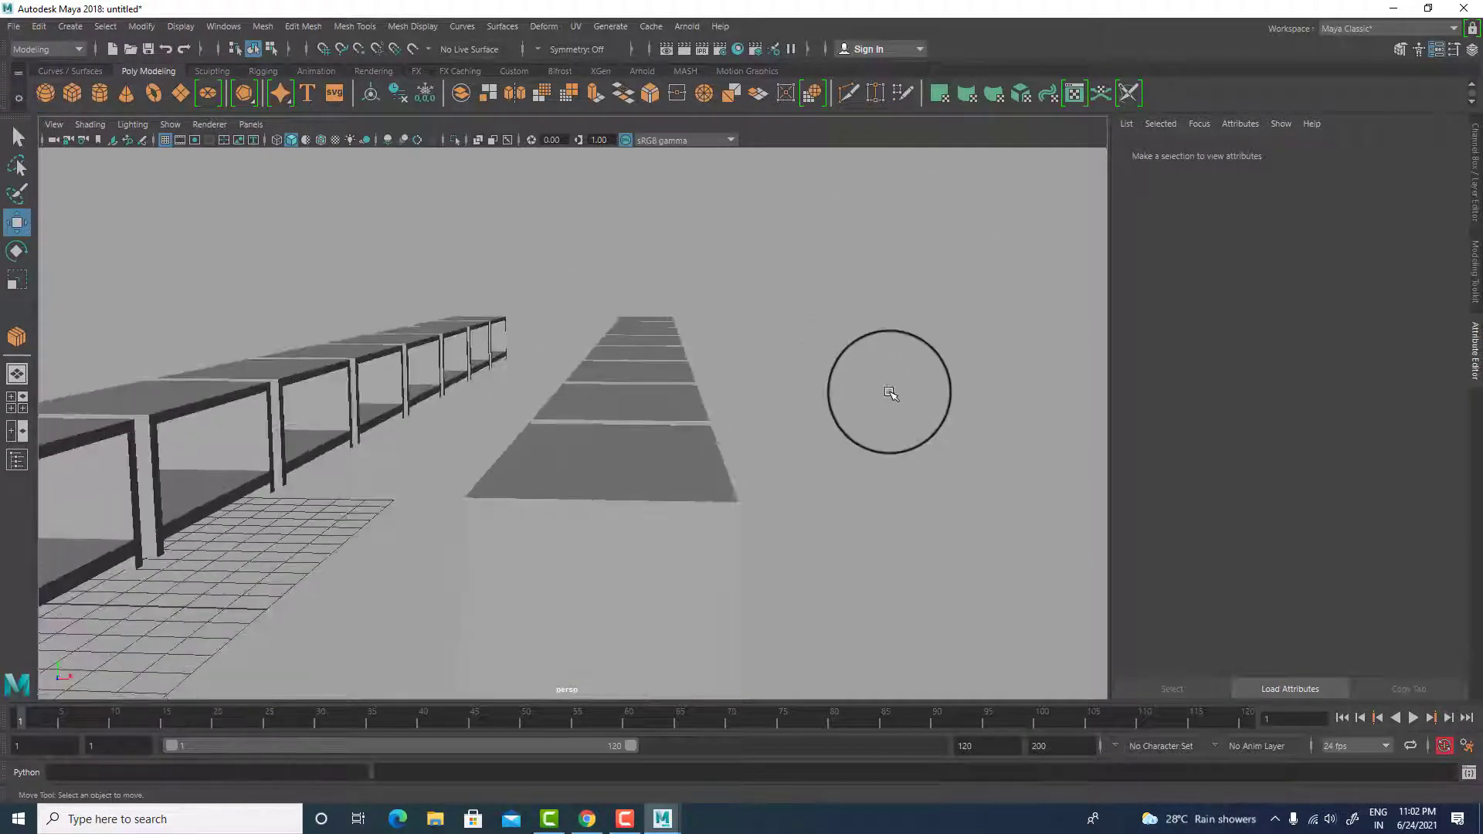
# - Delete the second row of shelves and all copies in the first row, keeping only the original shelf
pyautogui.click(624, 659)
pyautogui.press('Delete')
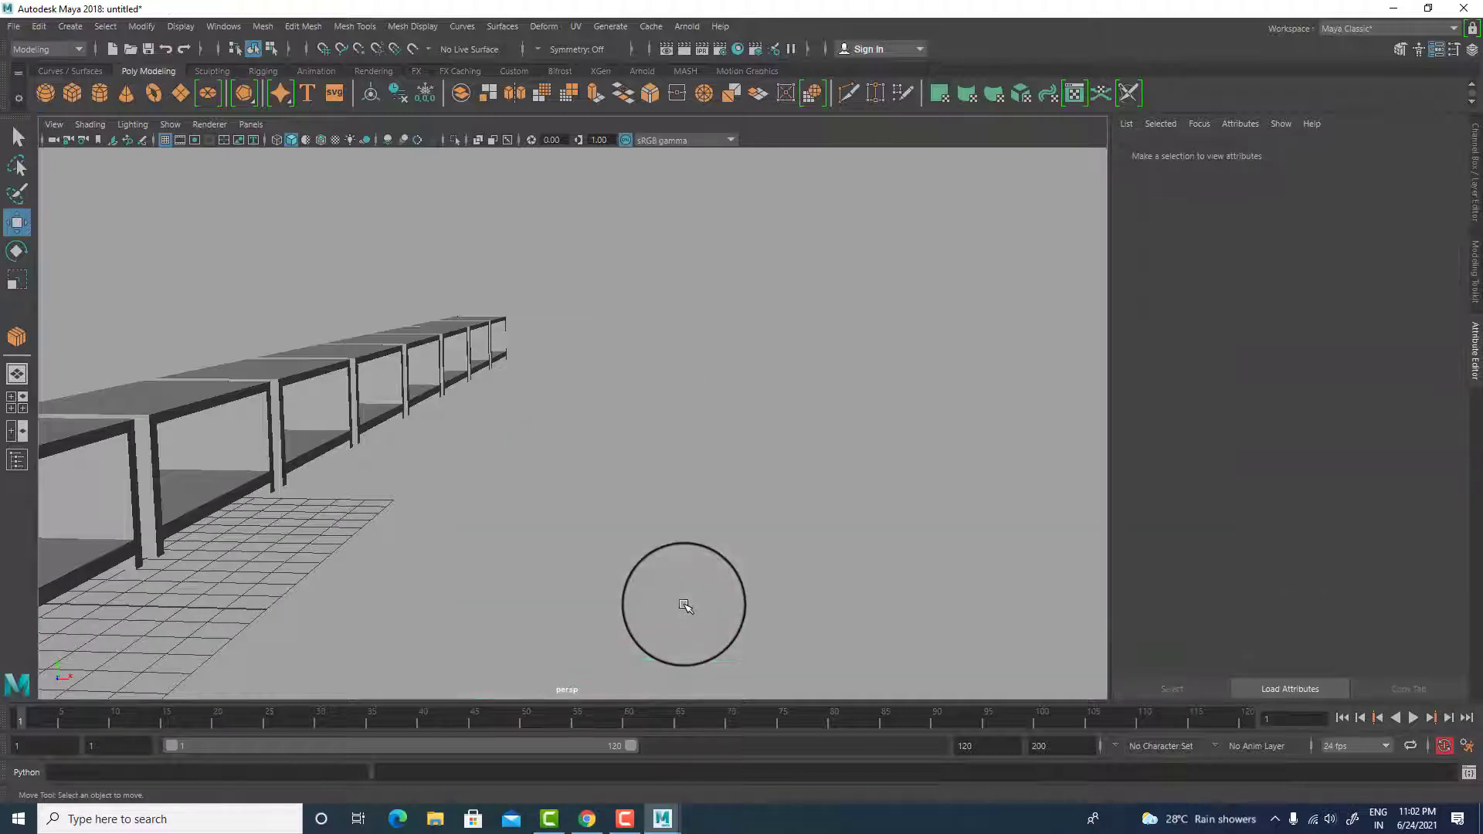
pyautogui.scroll(2, 655, 597)
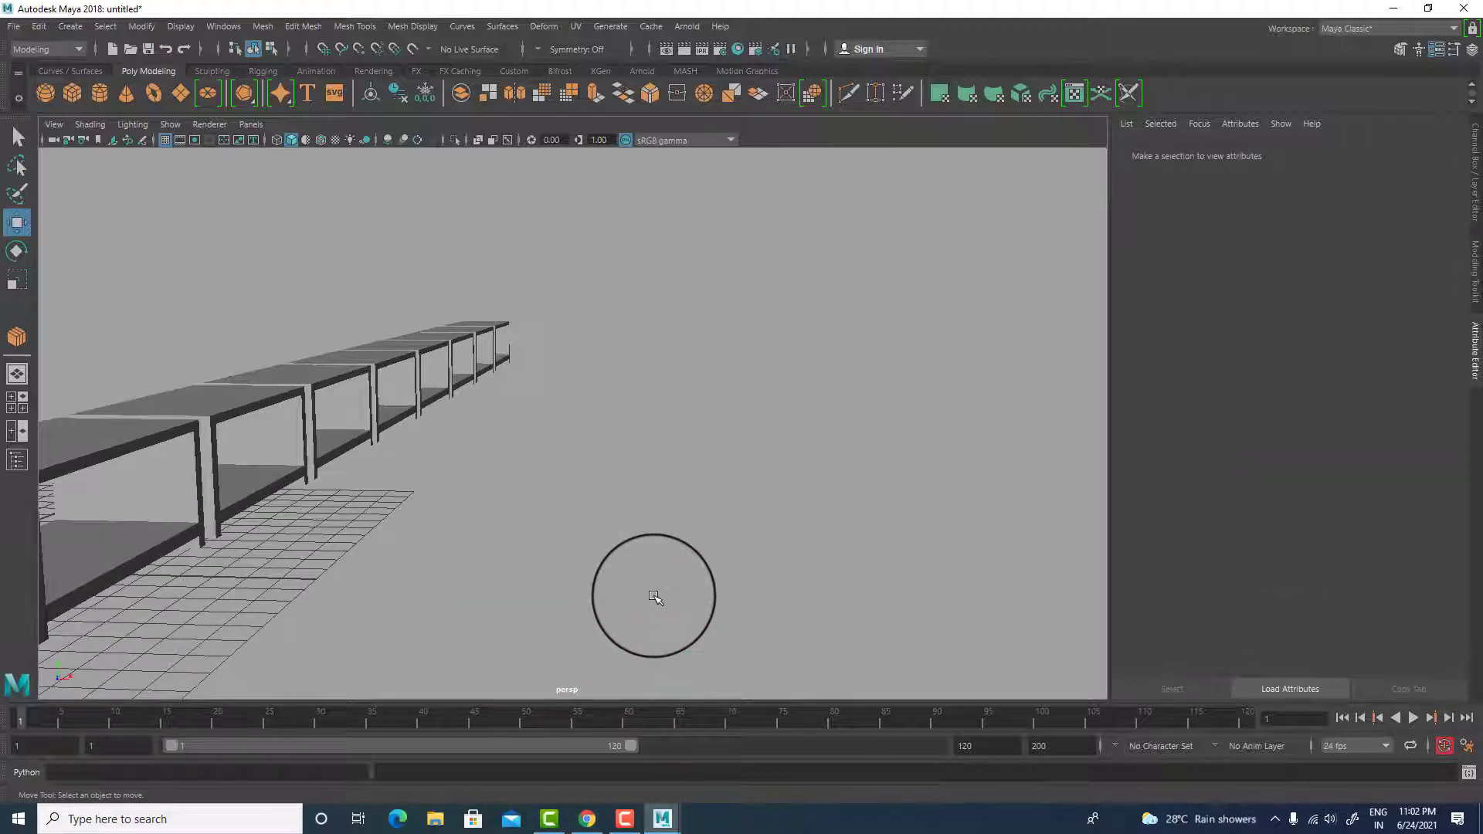
pyautogui.keyDown('alt'); pyautogui.moveTo(653, 597); pyautogui.dragTo(570, 596, button='right'); pyautogui.keyUp('alt')
pyautogui.keyDown('alt'); pyautogui.moveTo(570, 596); pyautogui.dragTo(660, 492); pyautogui.keyUp('alt')
pyautogui.moveTo(323, 279); pyautogui.dragTo(967, 533)
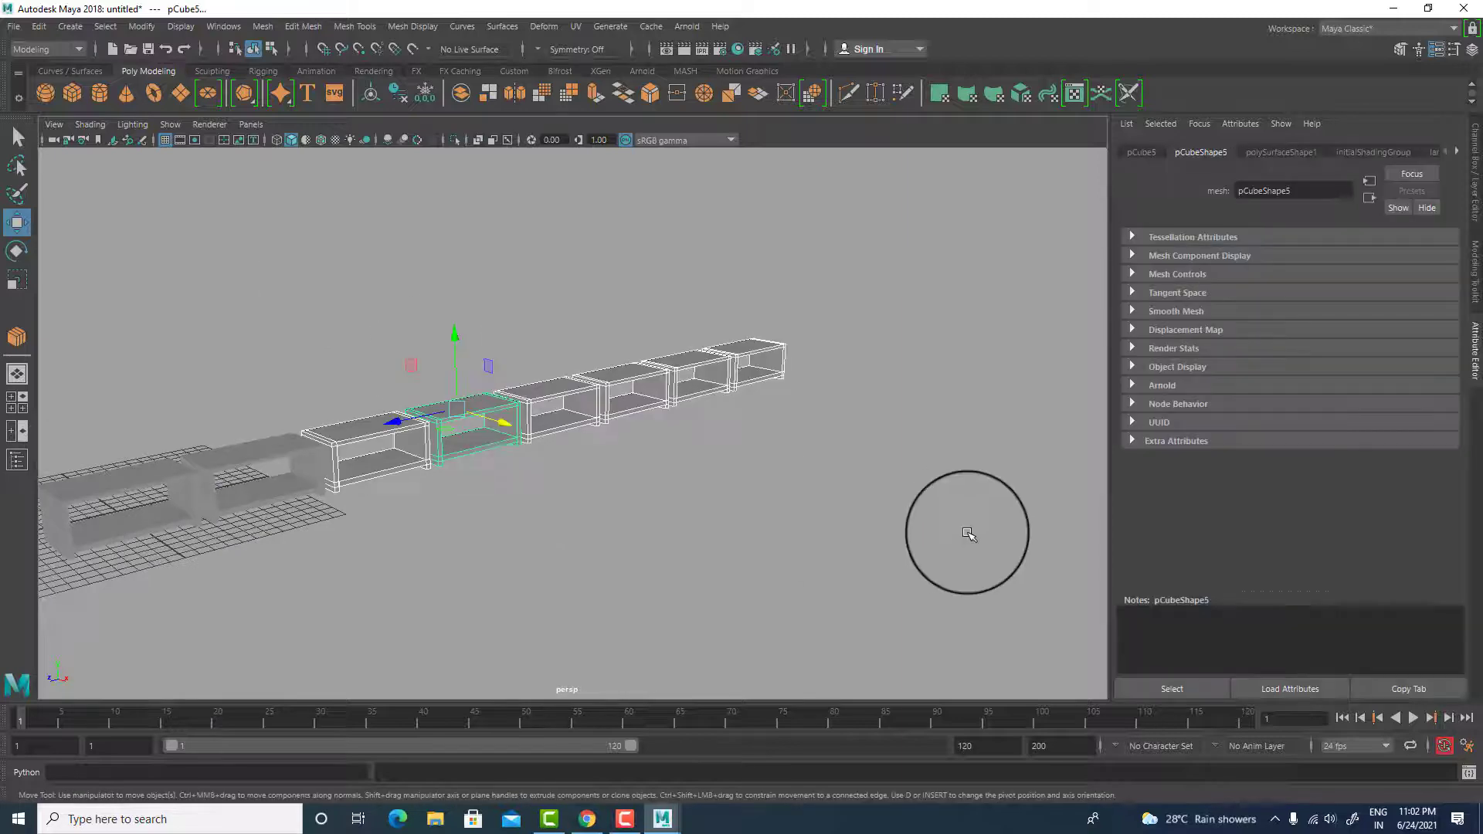
pyautogui.press('Delete')
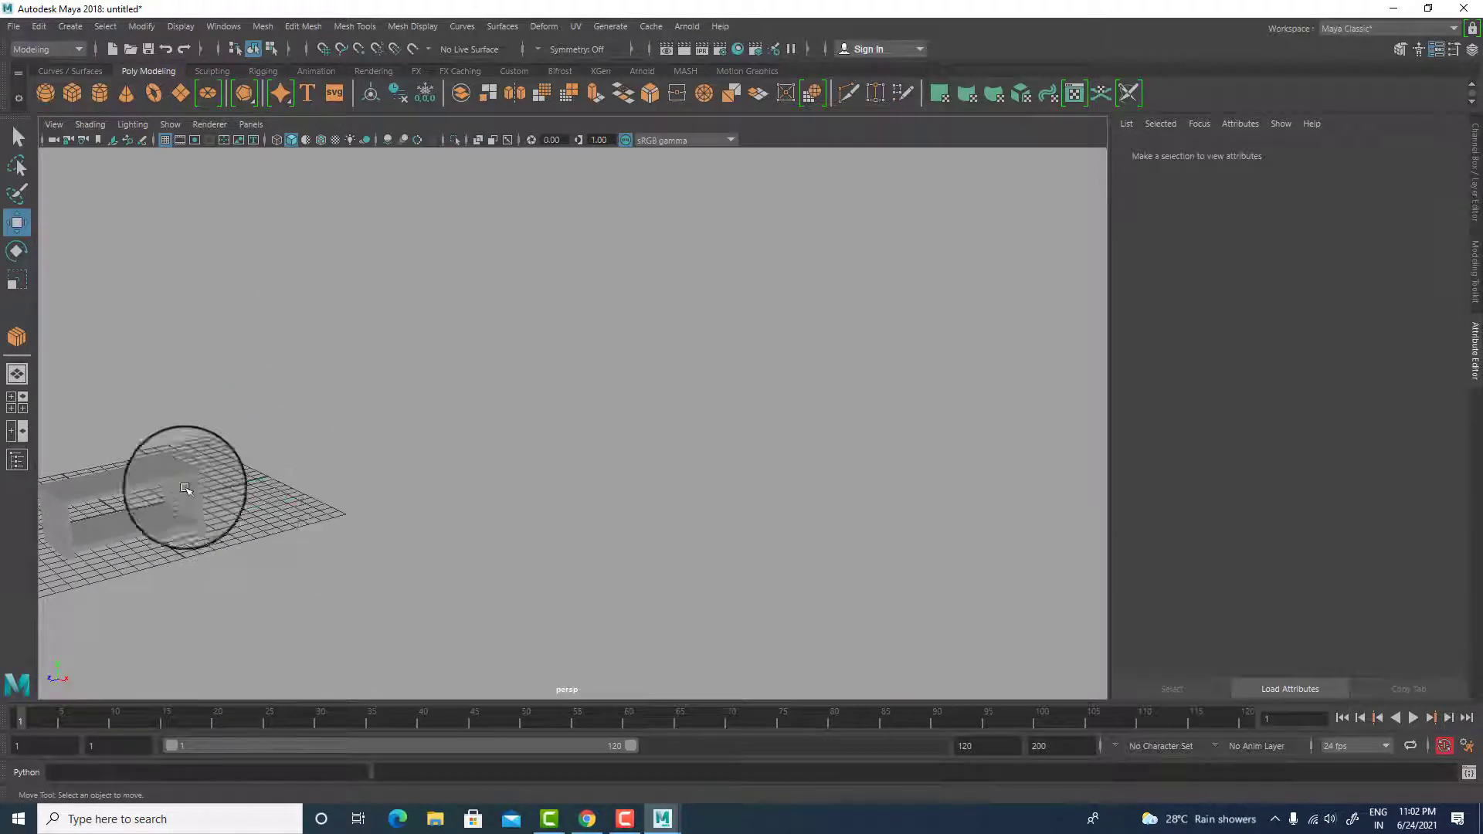
# - Select the original shelf, frame it together with the table, and highlight its mesh name in the attributes
pyautogui.click(186, 488)
pyautogui.press('f')
pyautogui.scroll(-4, 182, 476)
pyautogui.keyDown('alt'); pyautogui.moveTo(371, 433); pyautogui.dragTo(438, 503); pyautogui.keyUp('alt')
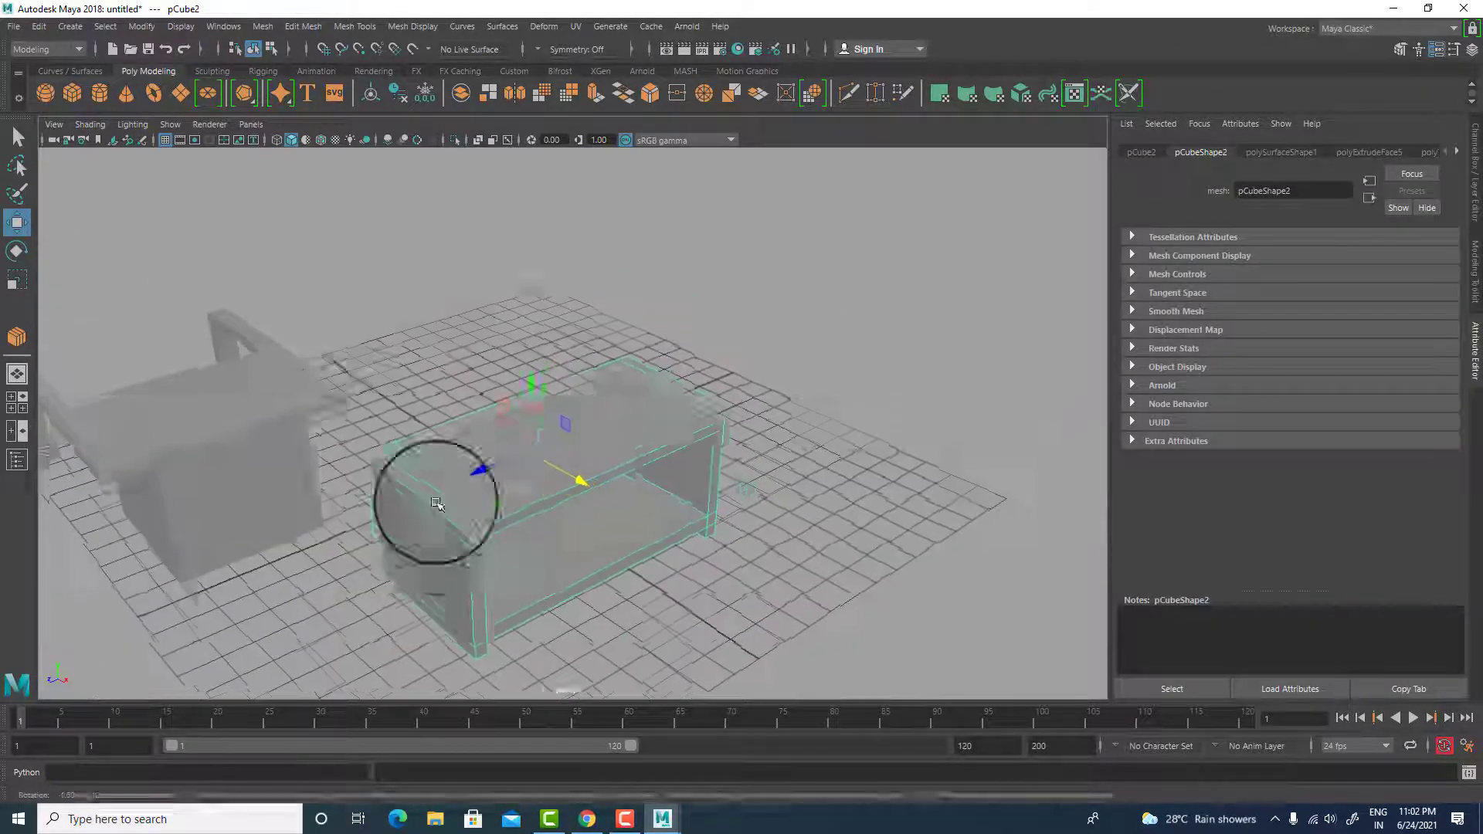
pyautogui.keyDown('alt'); pyautogui.moveTo(437, 503); pyautogui.dragTo(537, 557, button='middle'); pyautogui.keyUp('alt')
pyautogui.moveTo(1295, 191); pyautogui.dragTo(1136, 195)
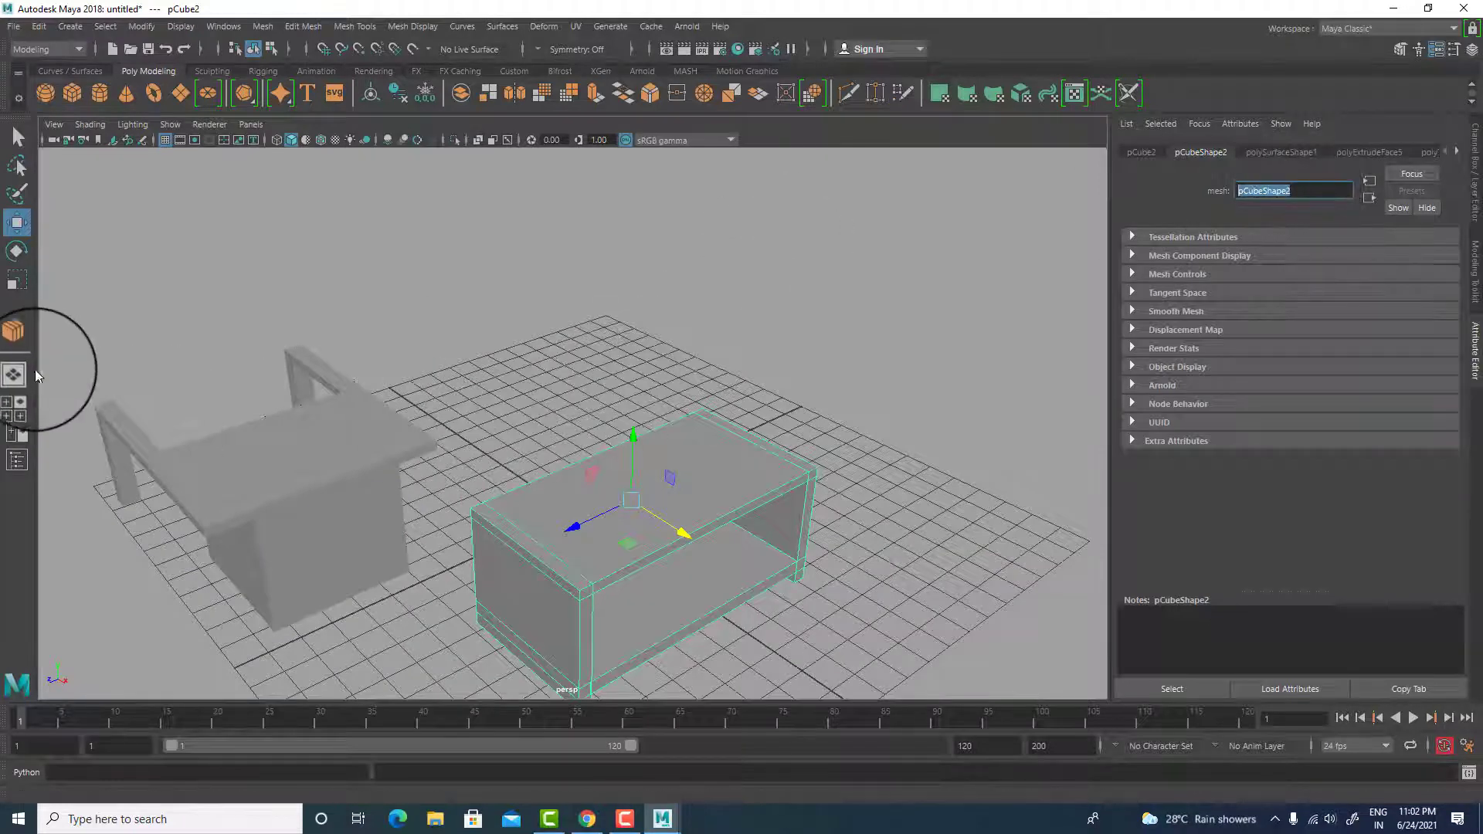
# - Show the Outliner, open pCube2's name for editing, and leave it unchanged with pCube2 selected
pyautogui.click(17, 461)
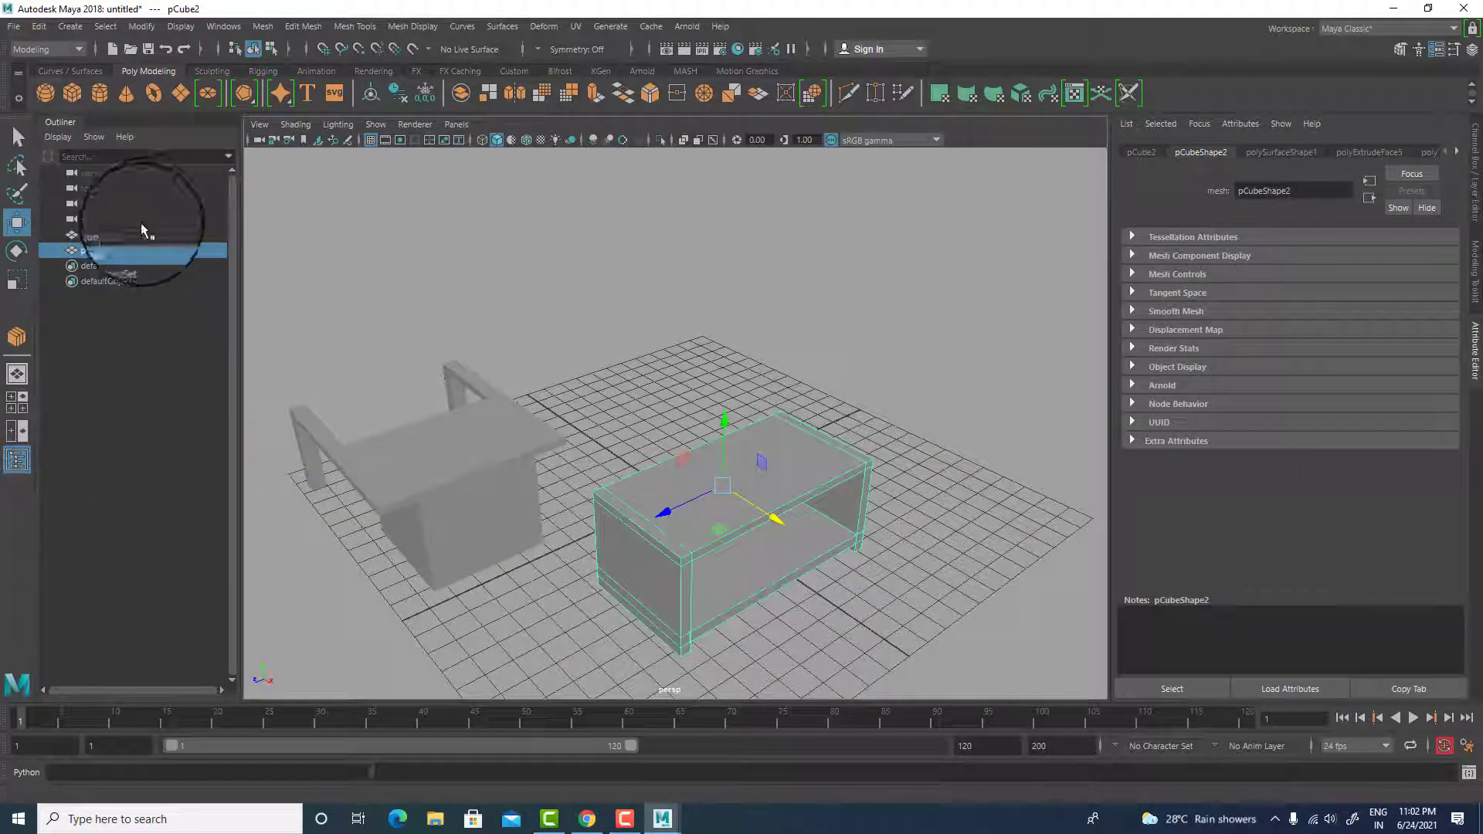
pyautogui.doubleClick(104, 251)
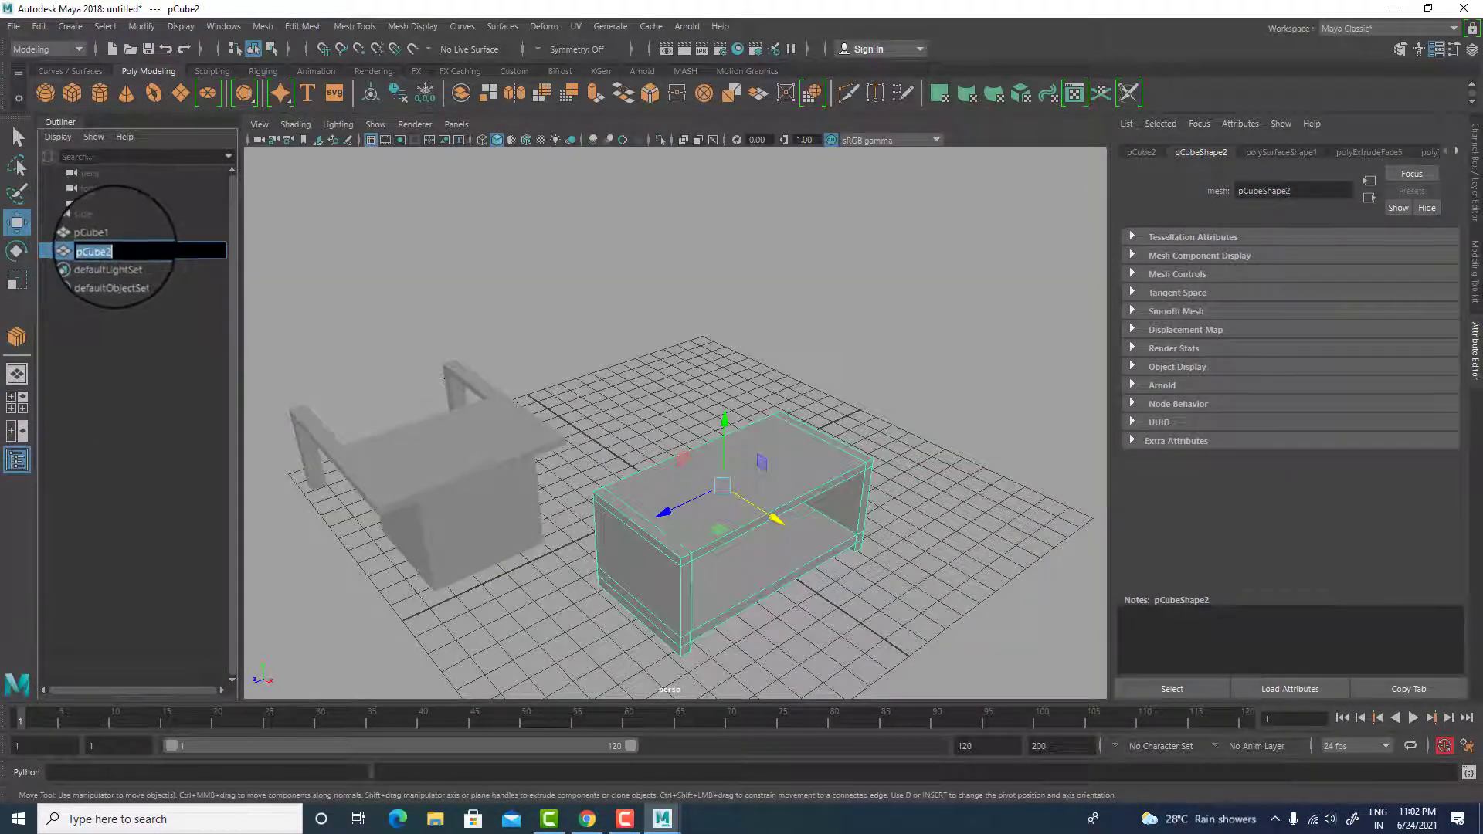
pyautogui.click(103, 235)
pyautogui.click(110, 254)
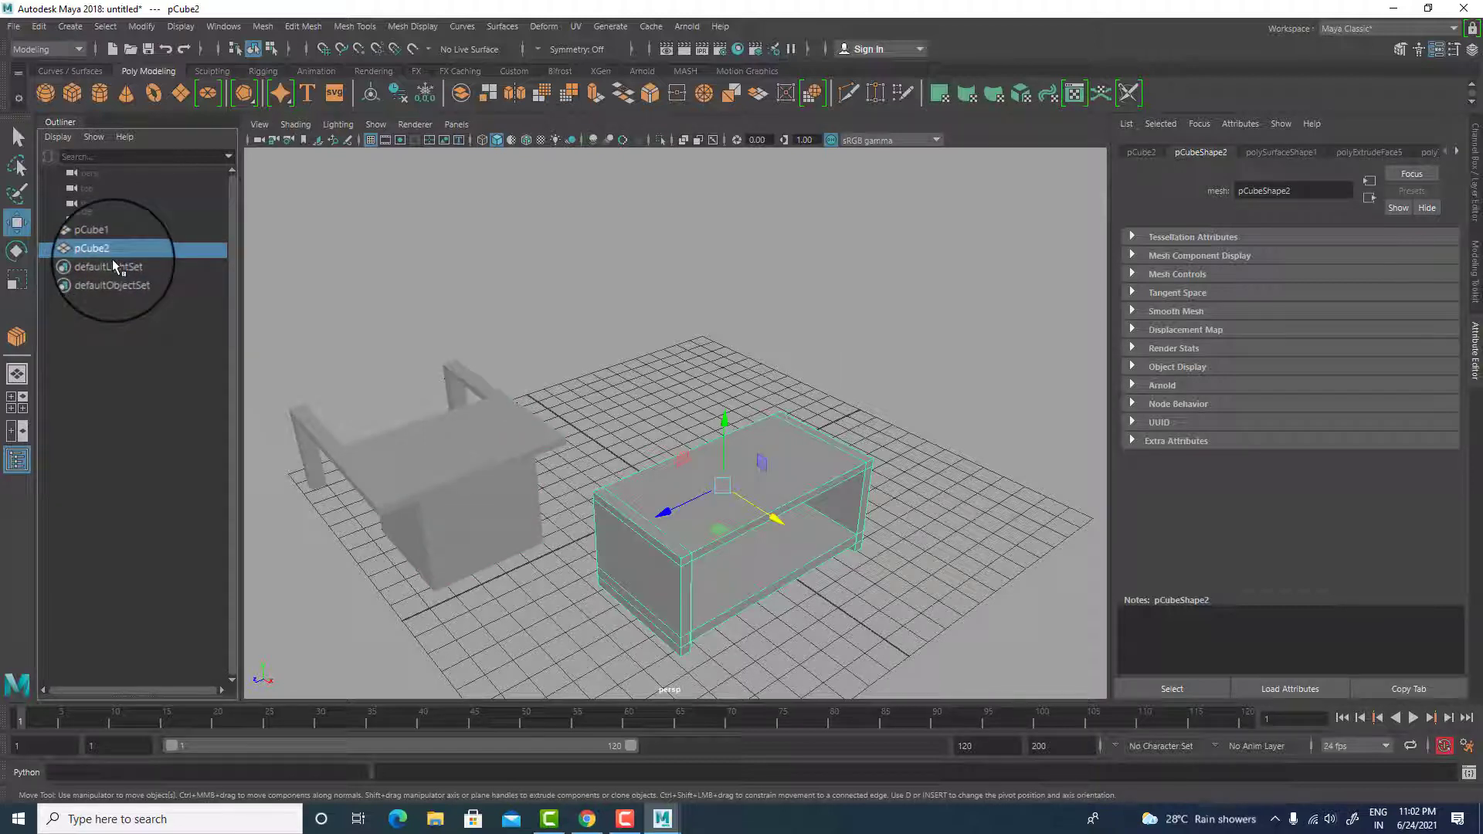
# - Compare the Outliner entries by selecting the table, the shelf and both together, then clear the selection
pyautogui.click(433, 456)
pyautogui.click(802, 568)
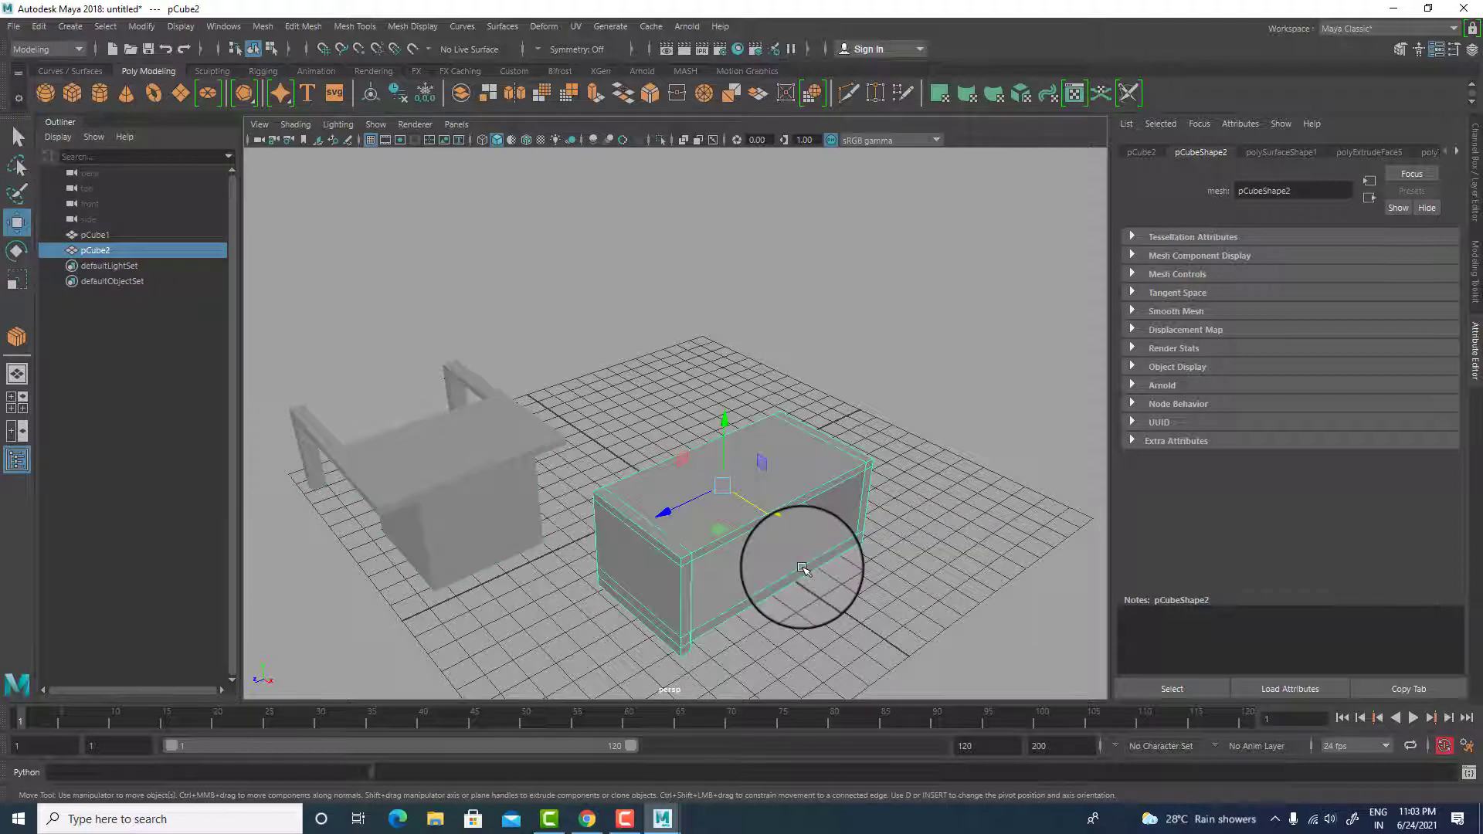
pyautogui.keyDown('shift'); pyautogui.click(464, 347); pyautogui.keyUp('shift')
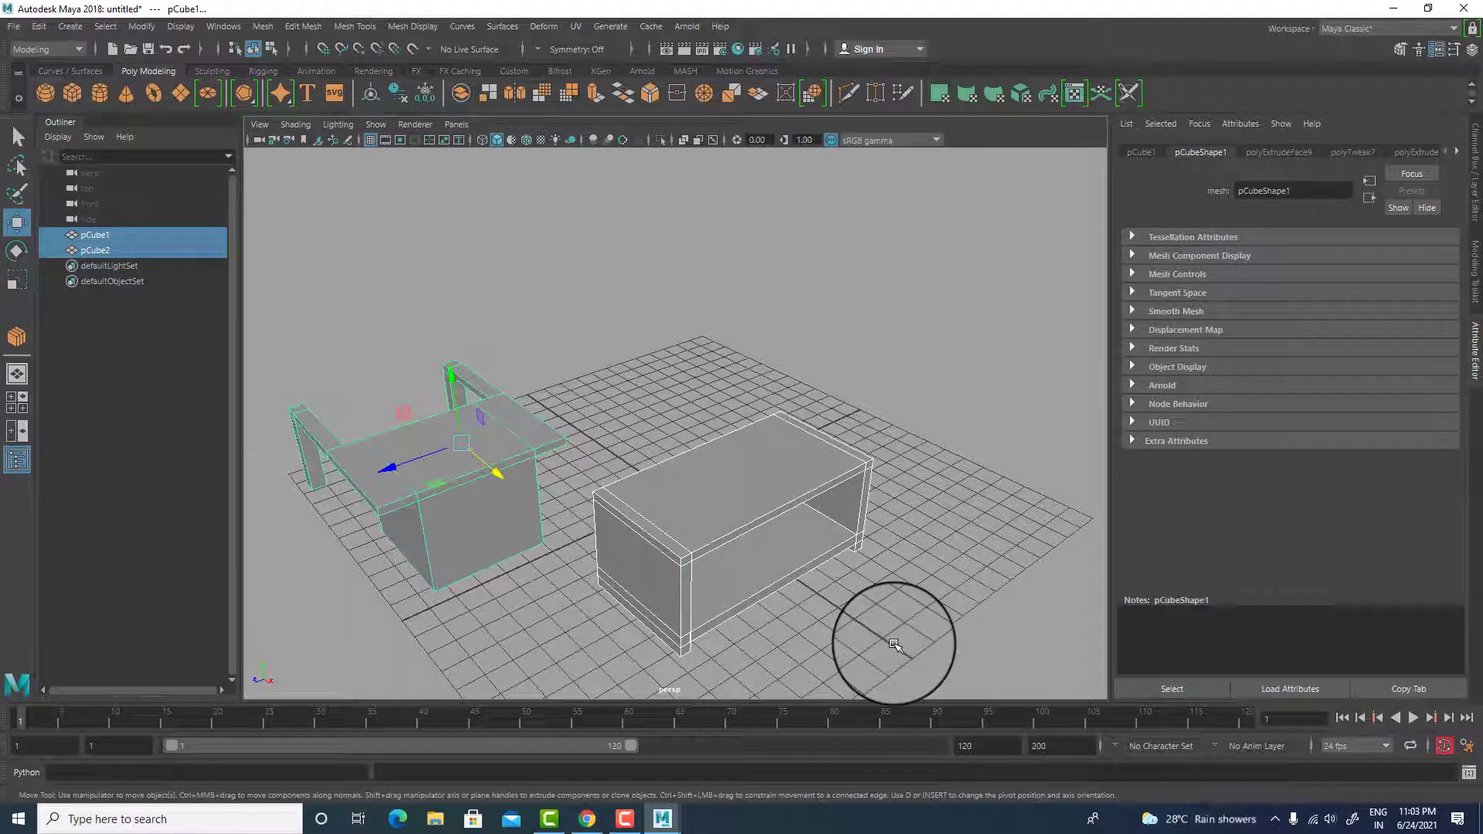
pyautogui.click(674, 383)
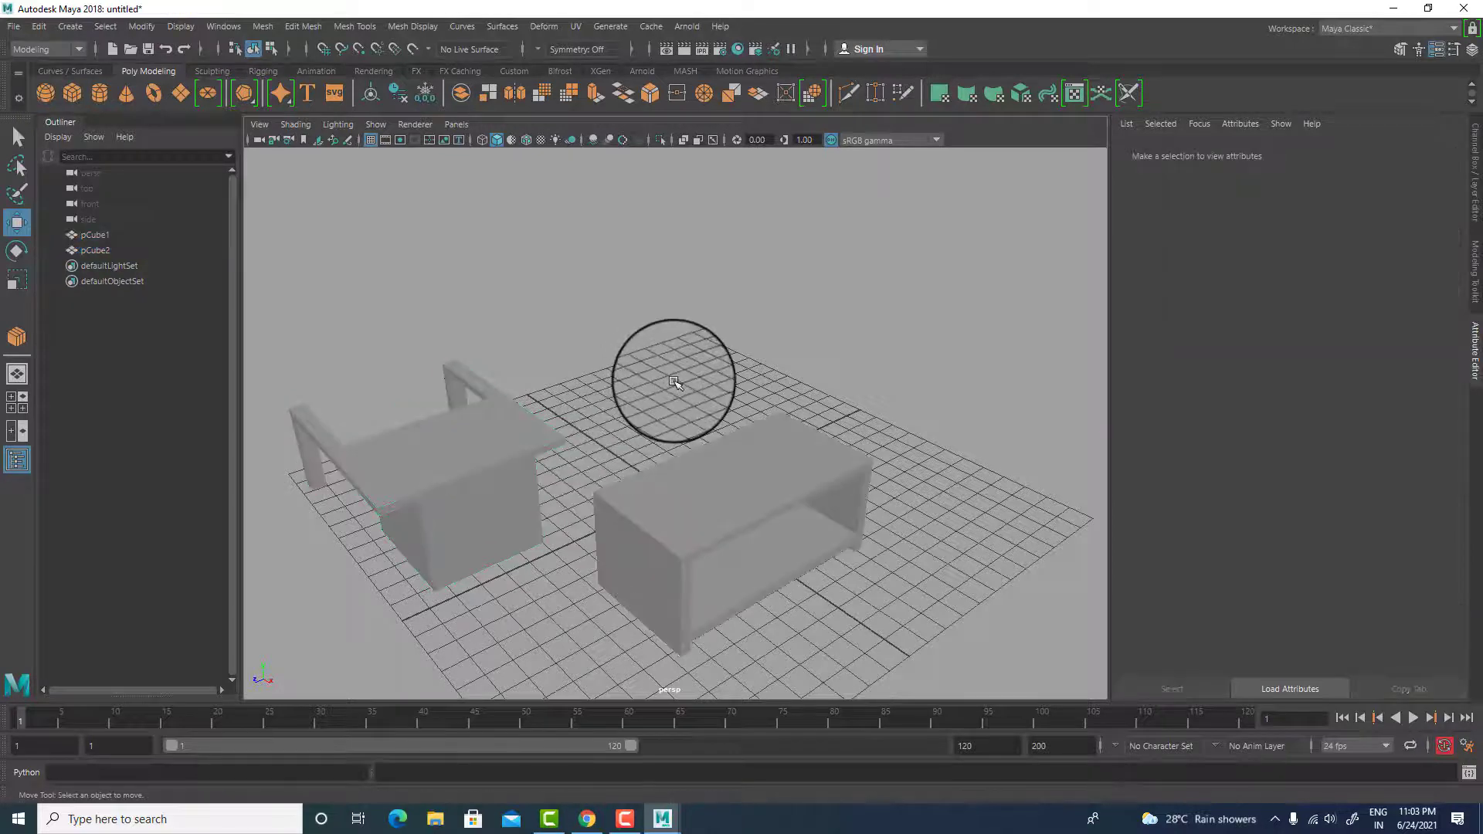
# - Inspect the furniture in the front view, bring up the maximized side view, and hide its grid
pyautogui.click(75, 93)
pyautogui.press('space')
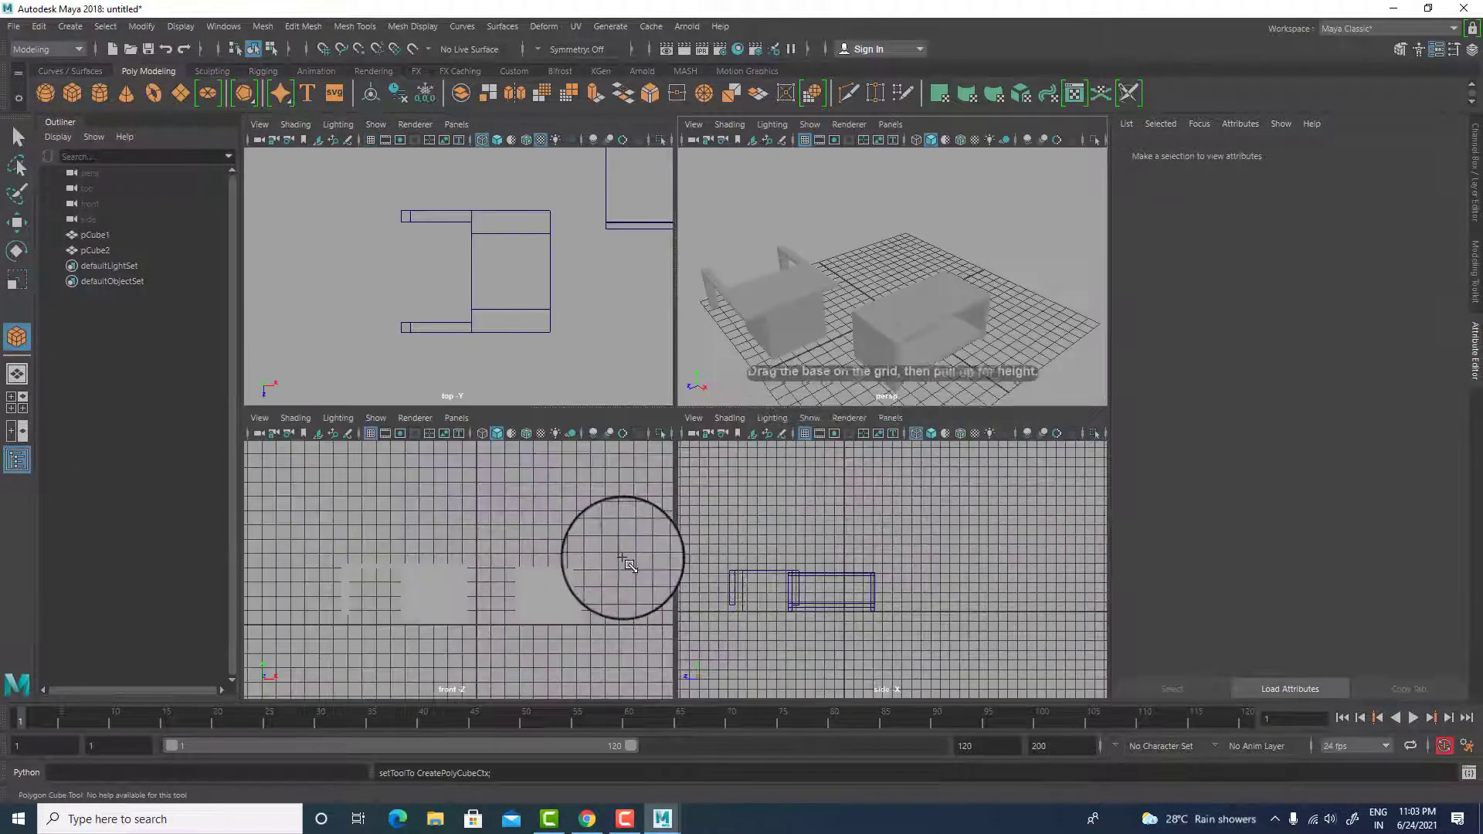
pyautogui.press('space')
pyautogui.keyDown('alt'); pyautogui.moveTo(687, 586); pyautogui.dragTo(774, 590, button='middle'); pyautogui.keyUp('alt')
pyautogui.scroll(3, 765, 543)
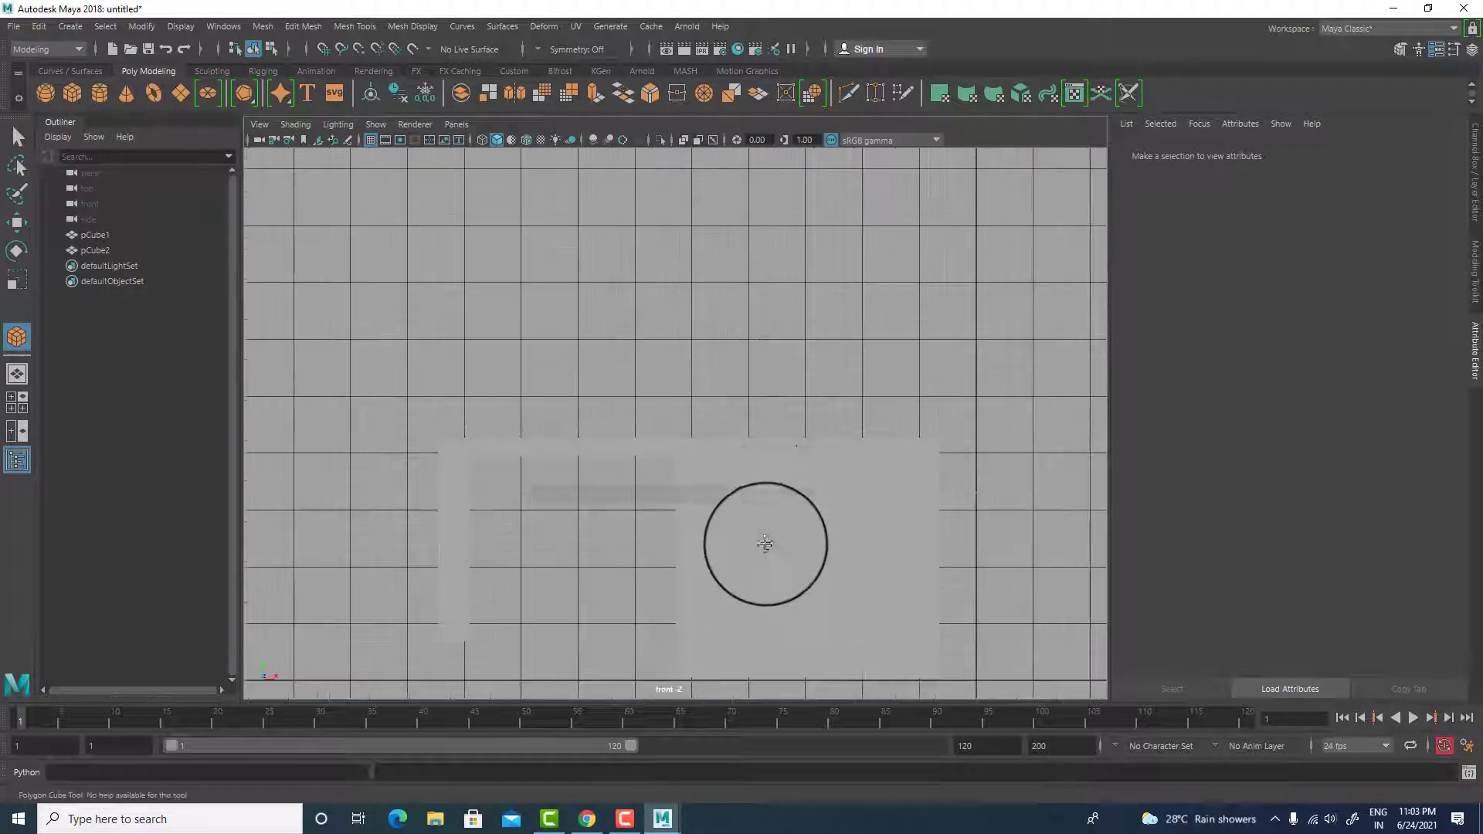
pyautogui.keyDown('alt'); pyautogui.moveTo(1005, 463); pyautogui.dragTo(572, 381, button='middle'); pyautogui.keyUp('alt')
pyautogui.keyDown('alt'); pyautogui.moveTo(803, 359); pyautogui.dragTo(866, 463, button='middle'); pyautogui.keyUp('alt')
pyautogui.press('space')
pyautogui.press('space')
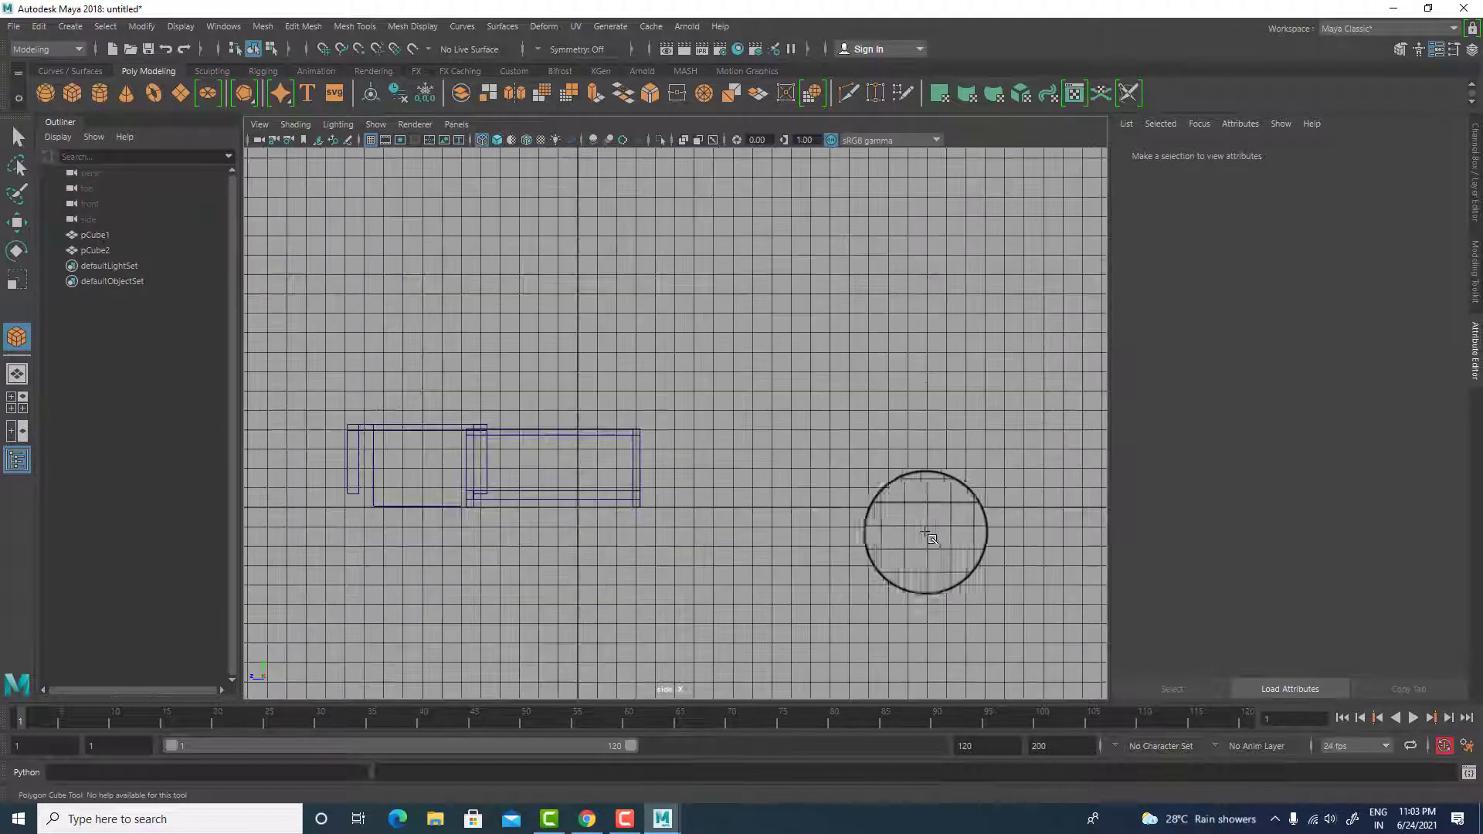
pyautogui.keyDown('alt'); pyautogui.moveTo(599, 418); pyautogui.dragTo(750, 463, button='middle'); pyautogui.keyUp('alt')
pyautogui.click(370, 141)
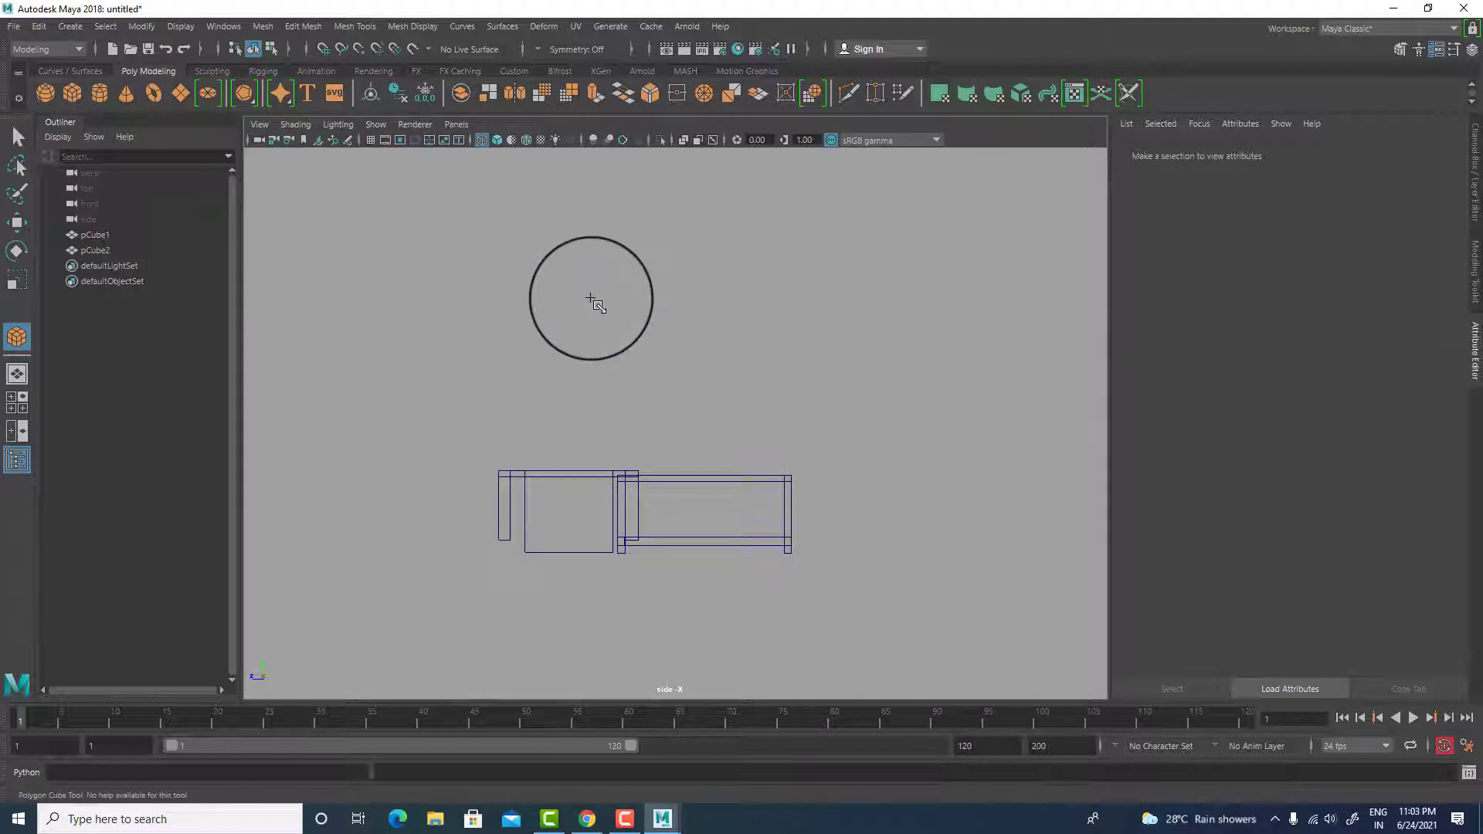
# - Move the shelf farther away from the table in the side view, then clear the selection
pyautogui.scroll(2, 761, 546)
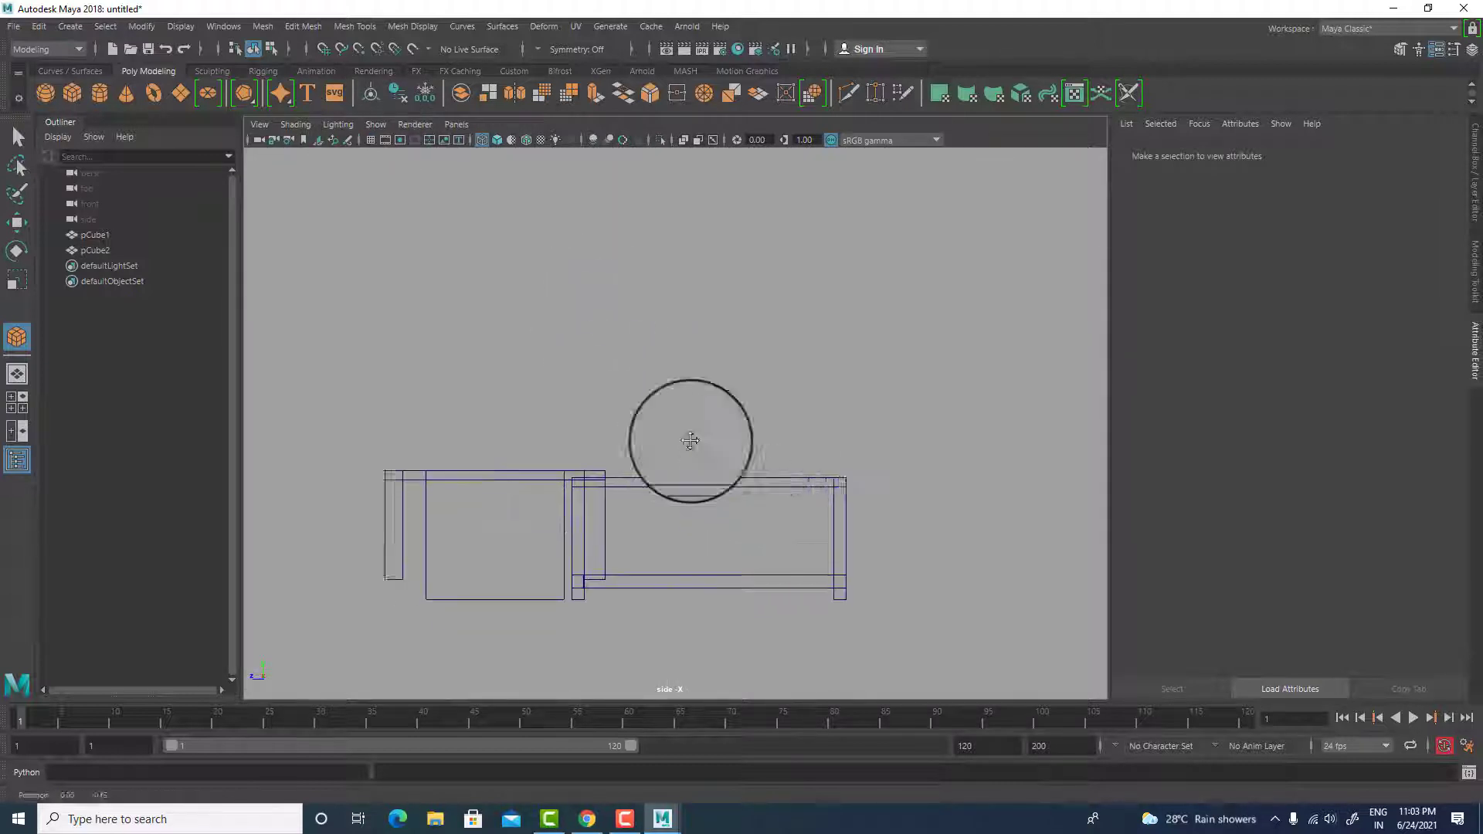
pyautogui.keyDown('alt'); pyautogui.moveTo(689, 440); pyautogui.dragTo(613, 332, button='middle'); pyautogui.keyUp('alt')
pyautogui.press('w')
pyautogui.click(690, 466)
pyautogui.moveTo(565, 368); pyautogui.dragTo(595, 328)
pyautogui.click(704, 291)
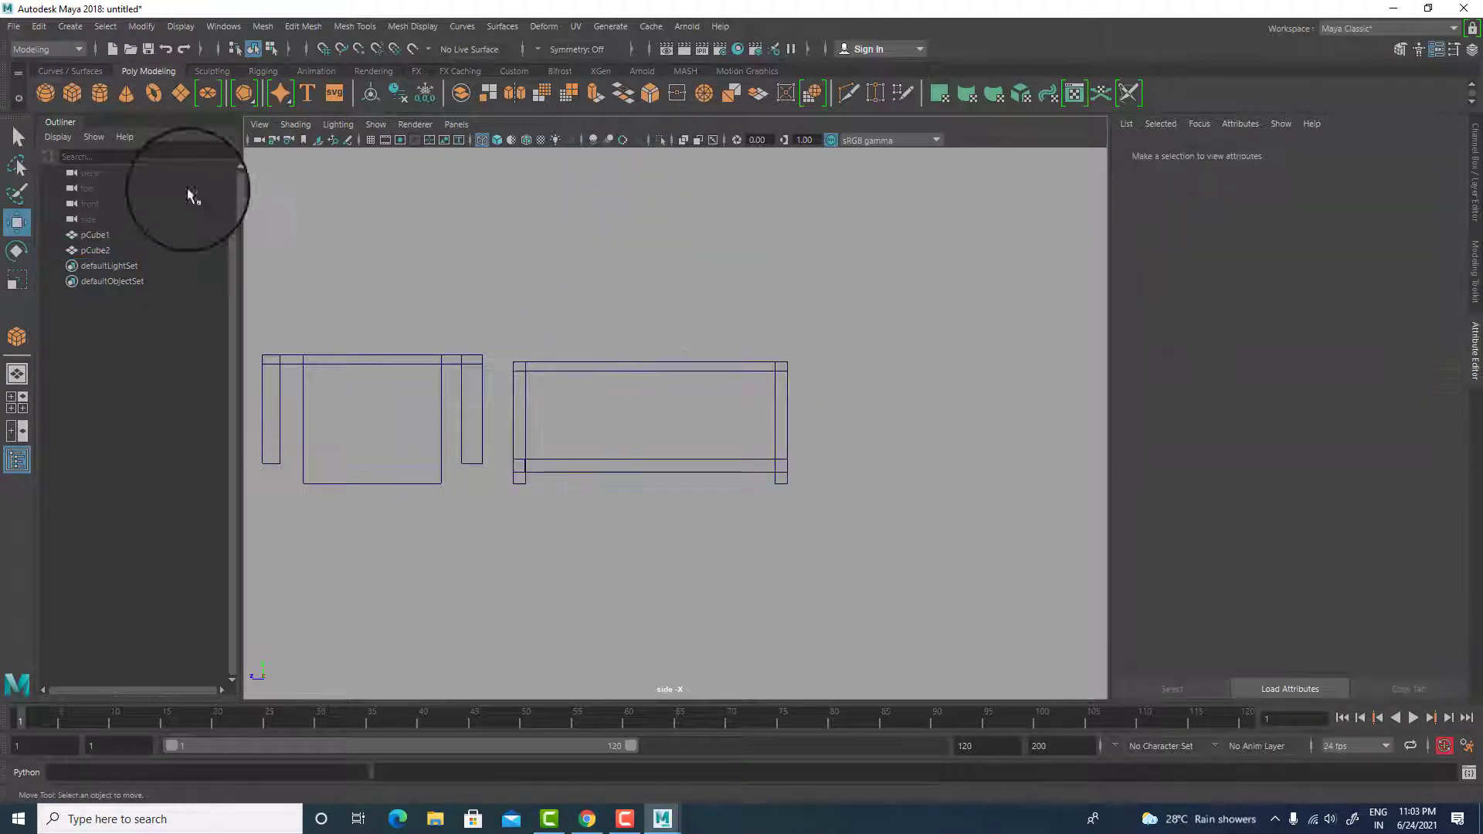
# - Draw a new polygon cube just above the shelf's upper board in the side view
pyautogui.scroll(2, 612, 376)
pyautogui.keyDown('alt'); pyautogui.moveTo(701, 476); pyautogui.dragTo(741, 590, button='middle'); pyautogui.keyUp('alt')
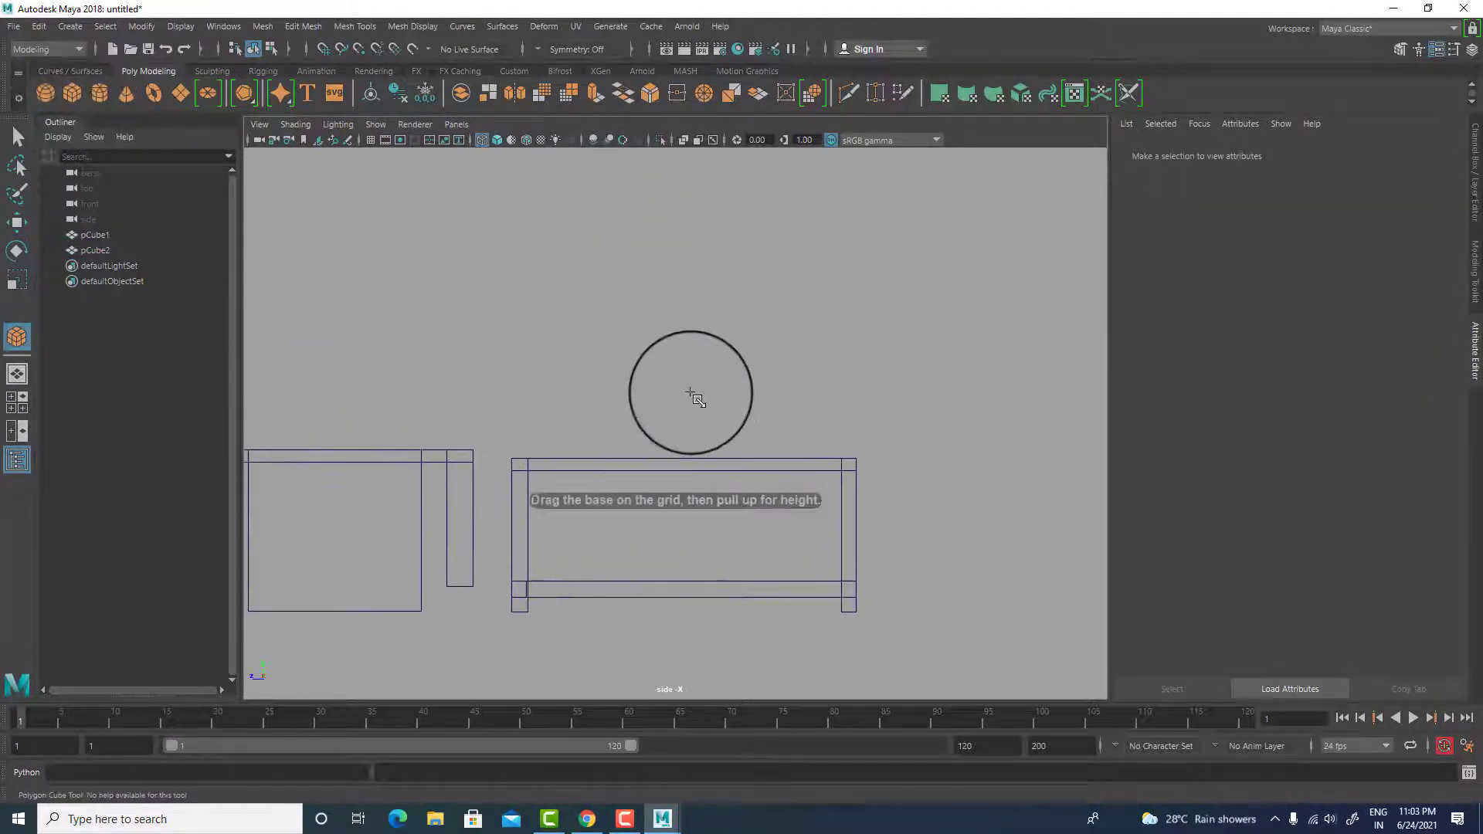
pyautogui.moveTo(633, 371); pyautogui.dragTo(762, 431)
# - Move the new cube along X in the top view until it sits over the shelf, at about X 4.69
pyautogui.press('space')
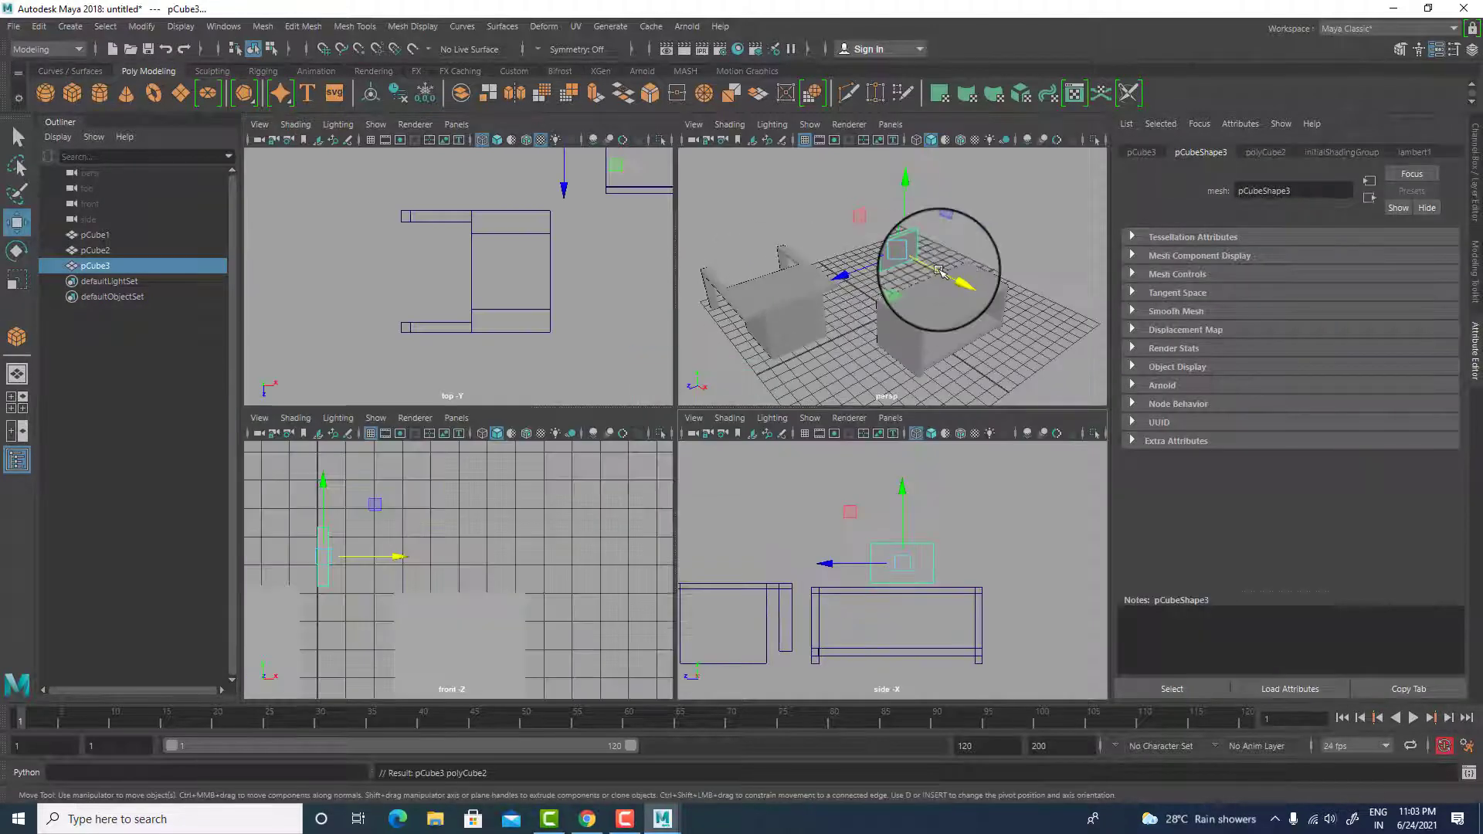
pyautogui.press('space')
pyautogui.keyDown('alt'); pyautogui.moveTo(712, 255); pyautogui.dragTo(599, 447, button='middle'); pyautogui.keyUp('alt')
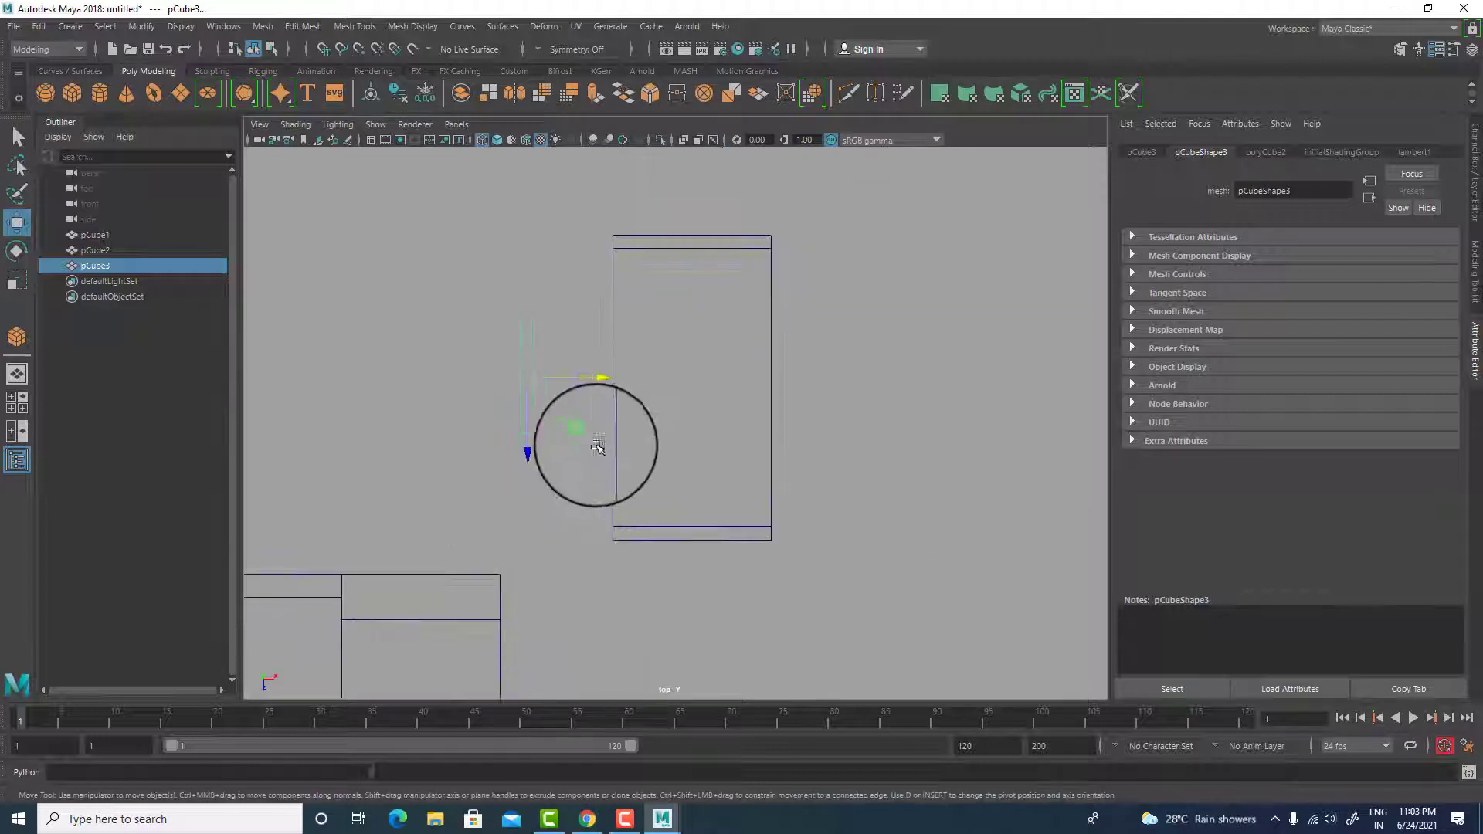
pyautogui.moveTo(585, 381); pyautogui.dragTo(737, 393)
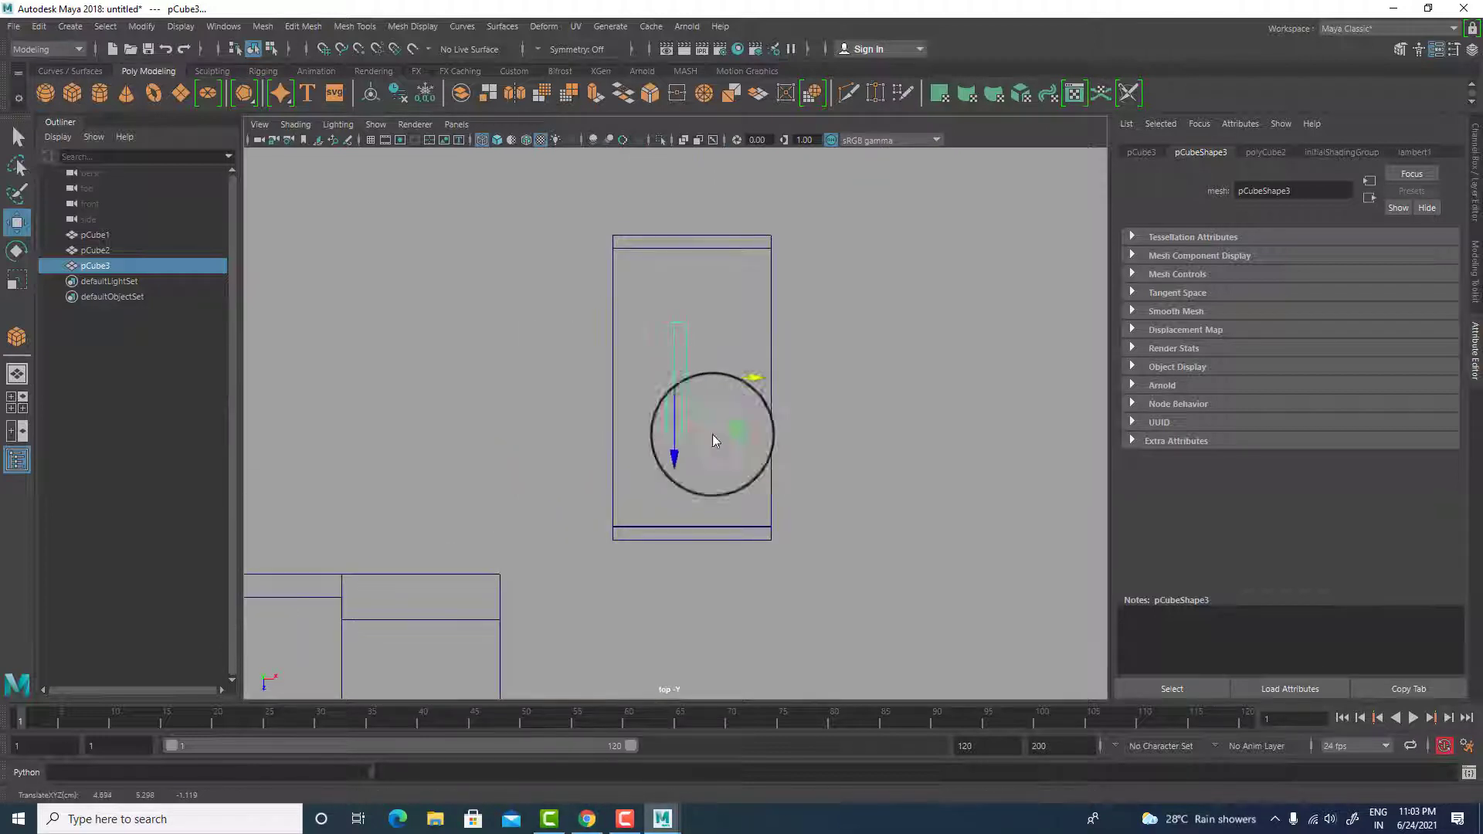
# - Thin the new cube into a flat panel by setting its polyCube Height to 0.182
pyautogui.press('space')
pyautogui.press('space')
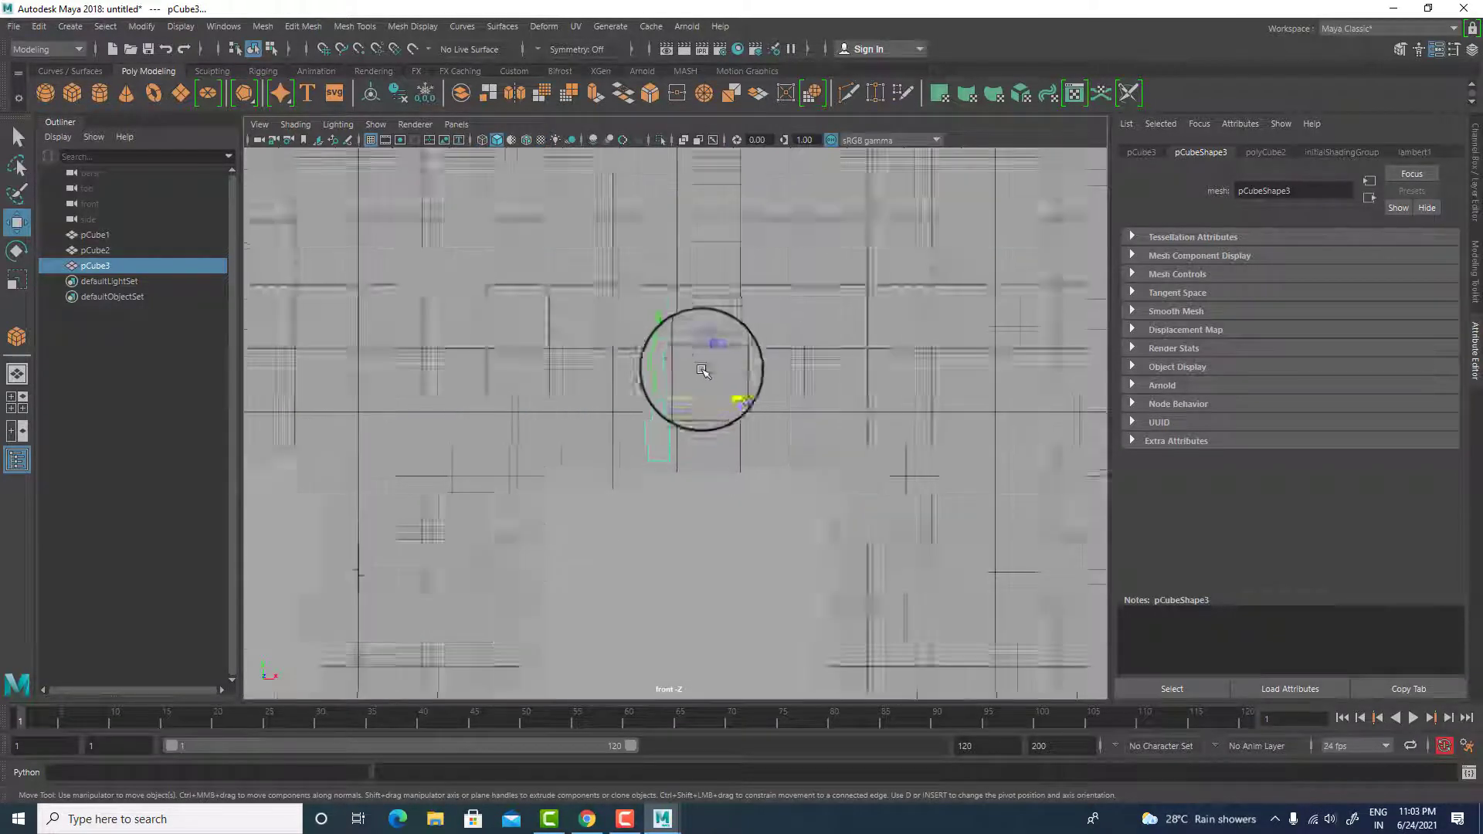
pyautogui.hotkey('ctrl', 'a')
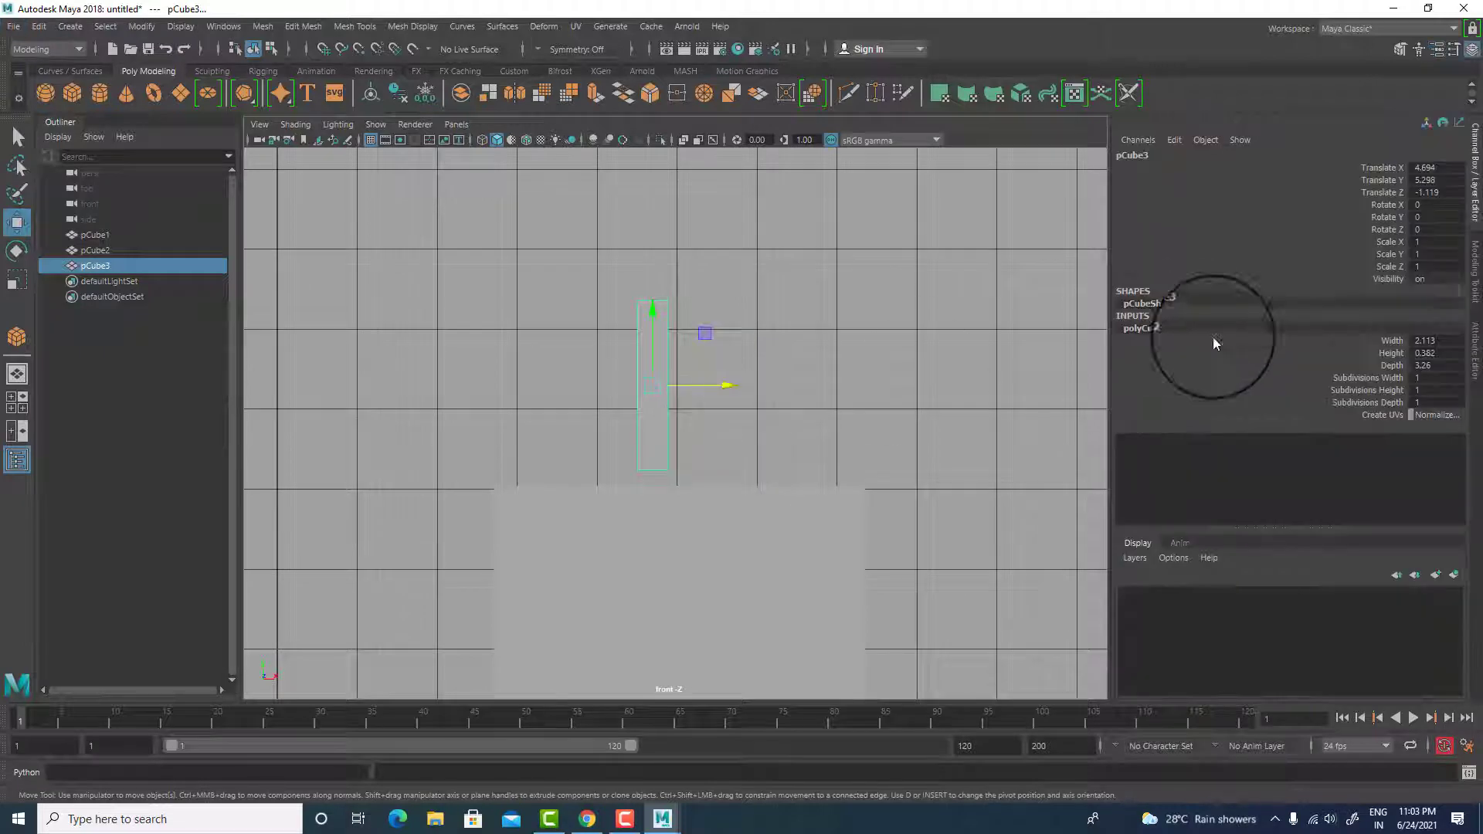
pyautogui.click(1387, 353)
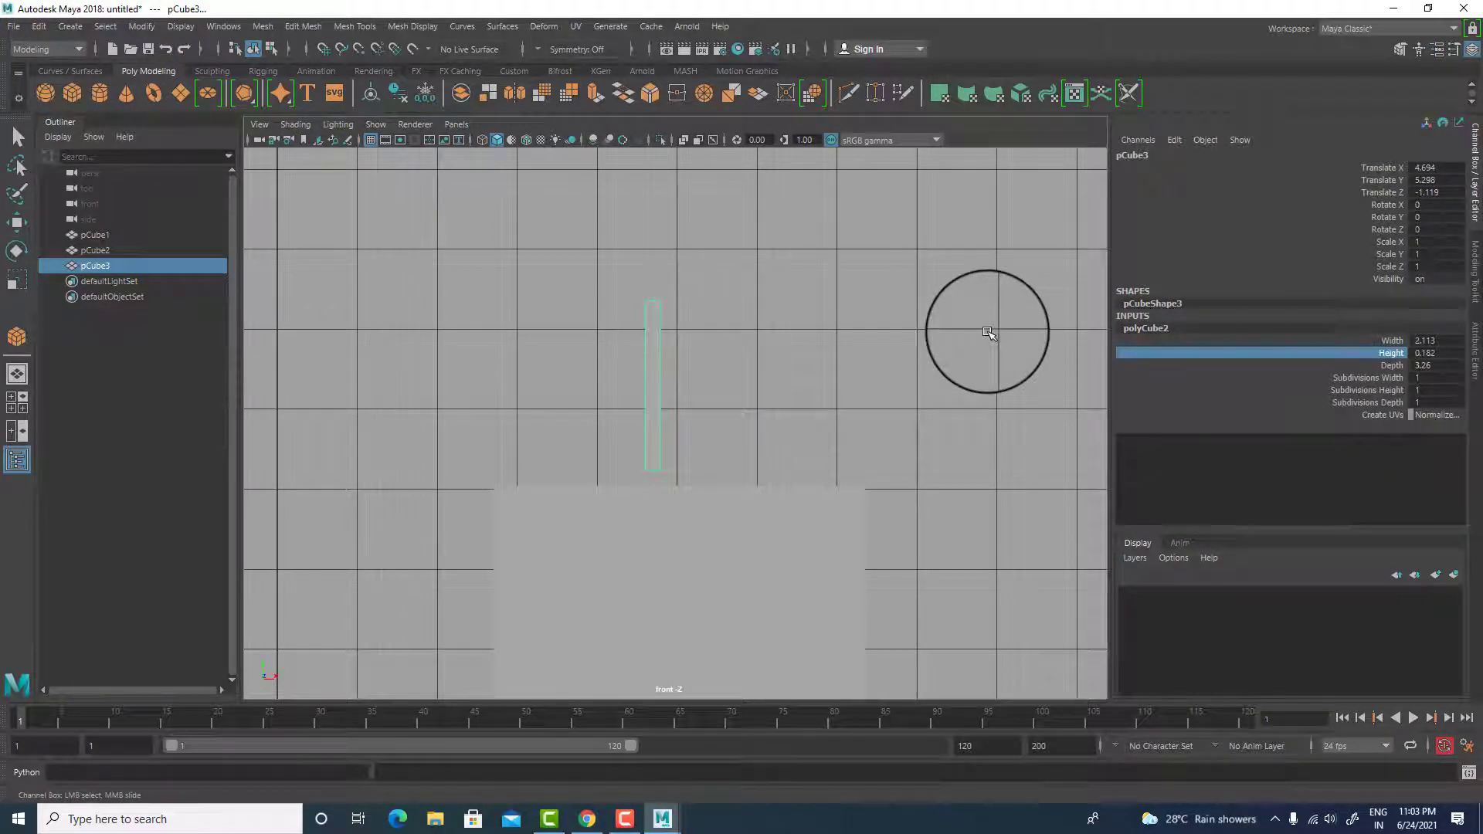
# - Select the large front face of the thin panel above the shelf in the perspective view
pyautogui.press('space')
pyautogui.press('space')
pyautogui.keyDown('alt'); pyautogui.moveTo(679, 547); pyautogui.dragTo(755, 441); pyautogui.keyUp('alt')
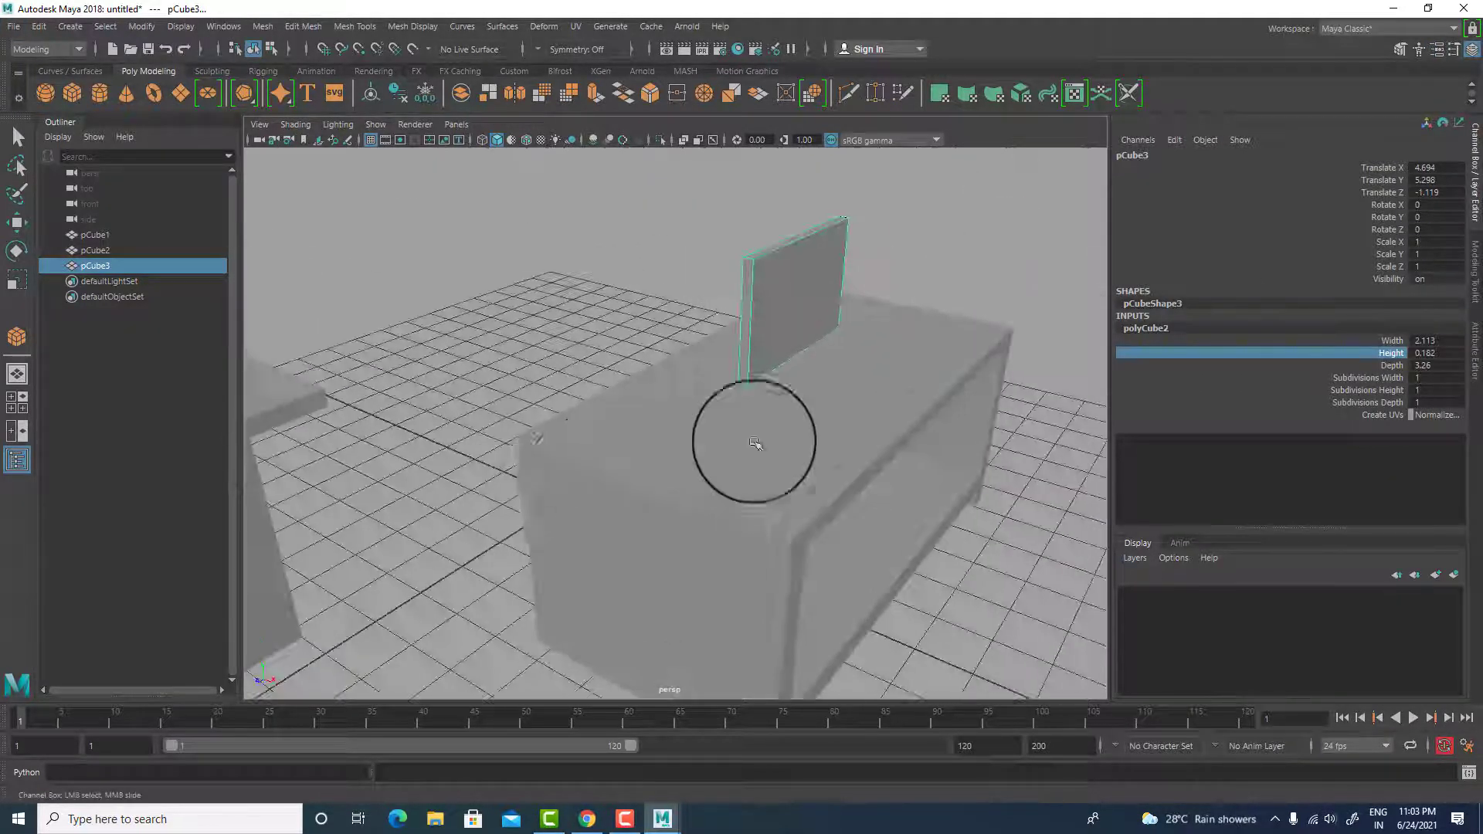
pyautogui.keyDown('alt'); pyautogui.moveTo(754, 441); pyautogui.dragTo(778, 401, button='right'); pyautogui.keyUp('alt')
pyautogui.moveTo(675, 272); pyautogui.dragTo(677, 319, button='right')
pyautogui.click(707, 303)
pyautogui.press('w')
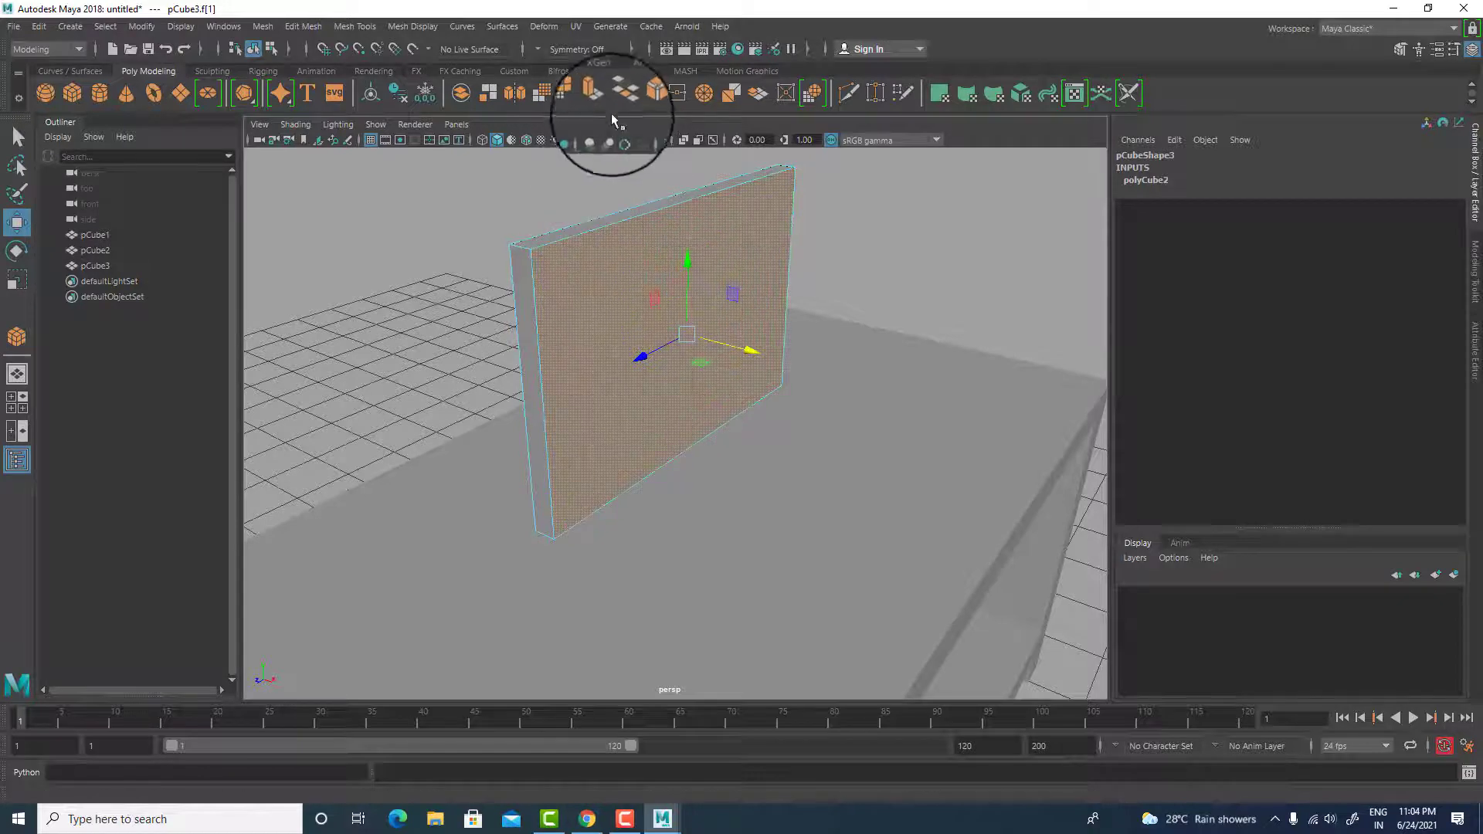
# - Extrude the panel's front face with an Offset of 0.1
pyautogui.click(595, 94)
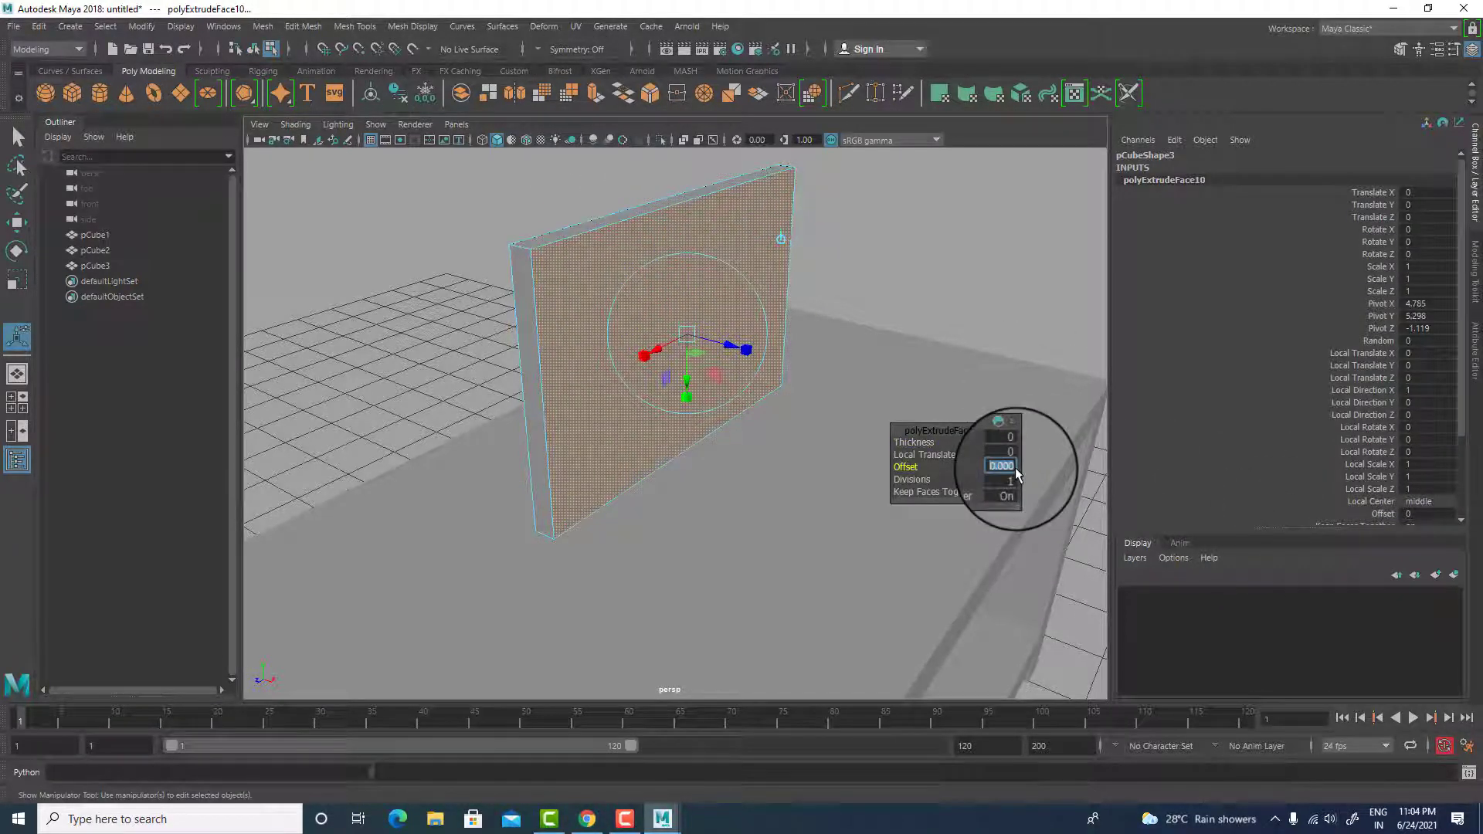
pyautogui.write('0.1')
pyautogui.press('Return')
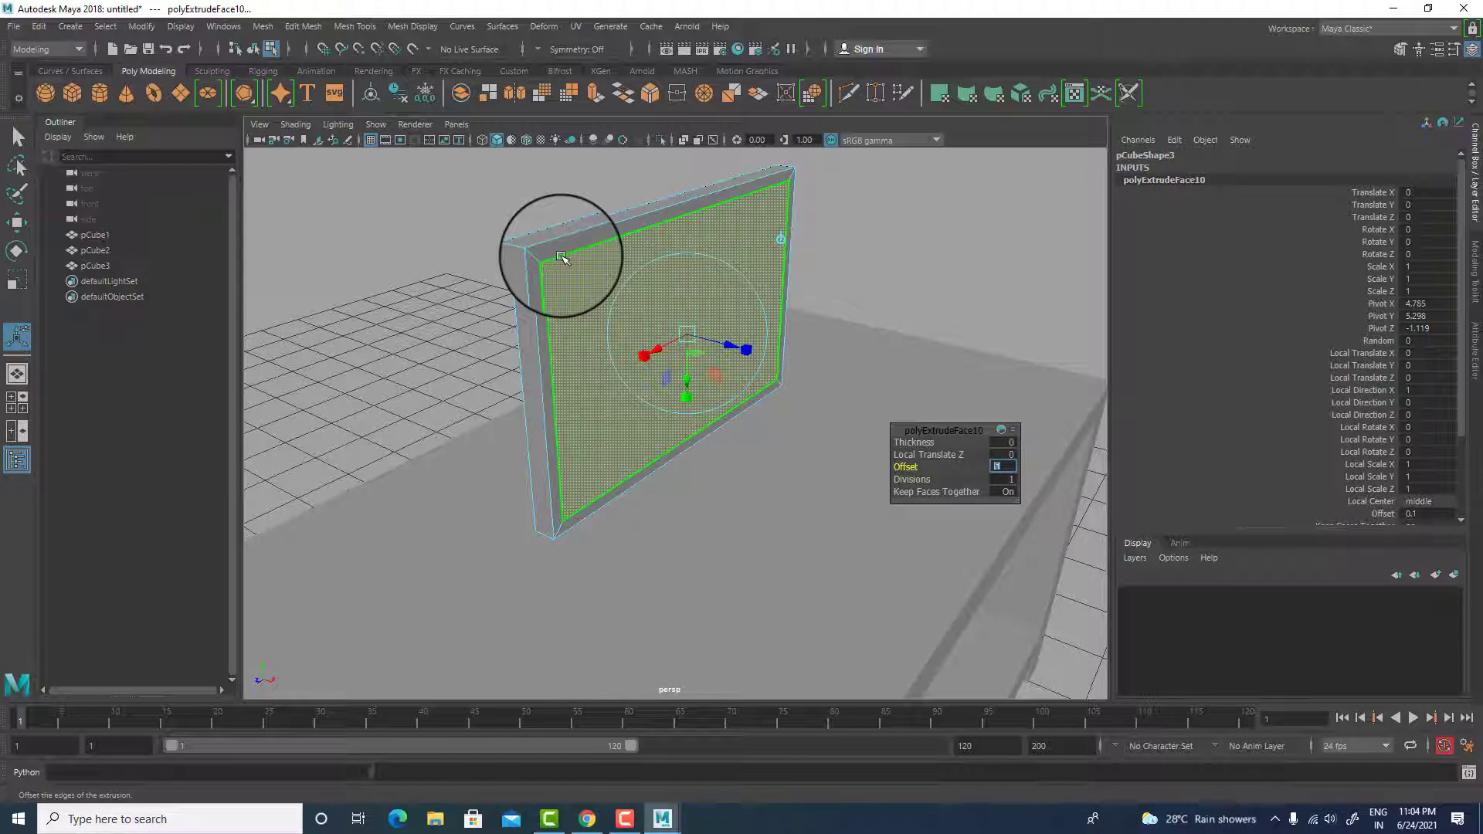
pyautogui.press('w')
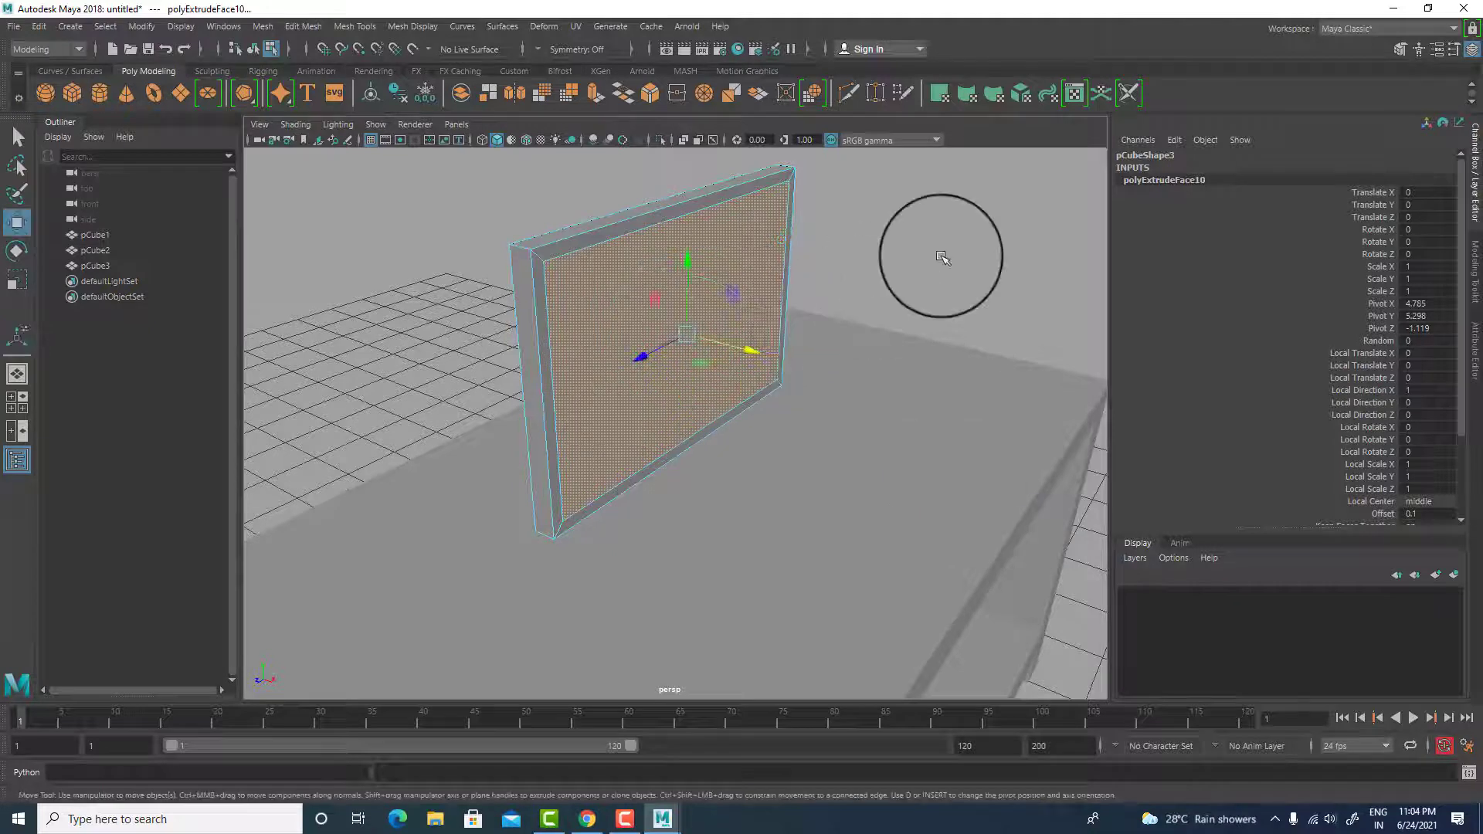
# - Undo the offset extrusion of the panel's front face
pyautogui.click(943, 248)
pyautogui.click(745, 307)
pyautogui.hotkey('ctrl', 'z')
pyautogui.hotkey('ctrl', 'z')
pyautogui.hotkey('ctrl', 'z')
pyautogui.hotkey('ctrl', 'z')
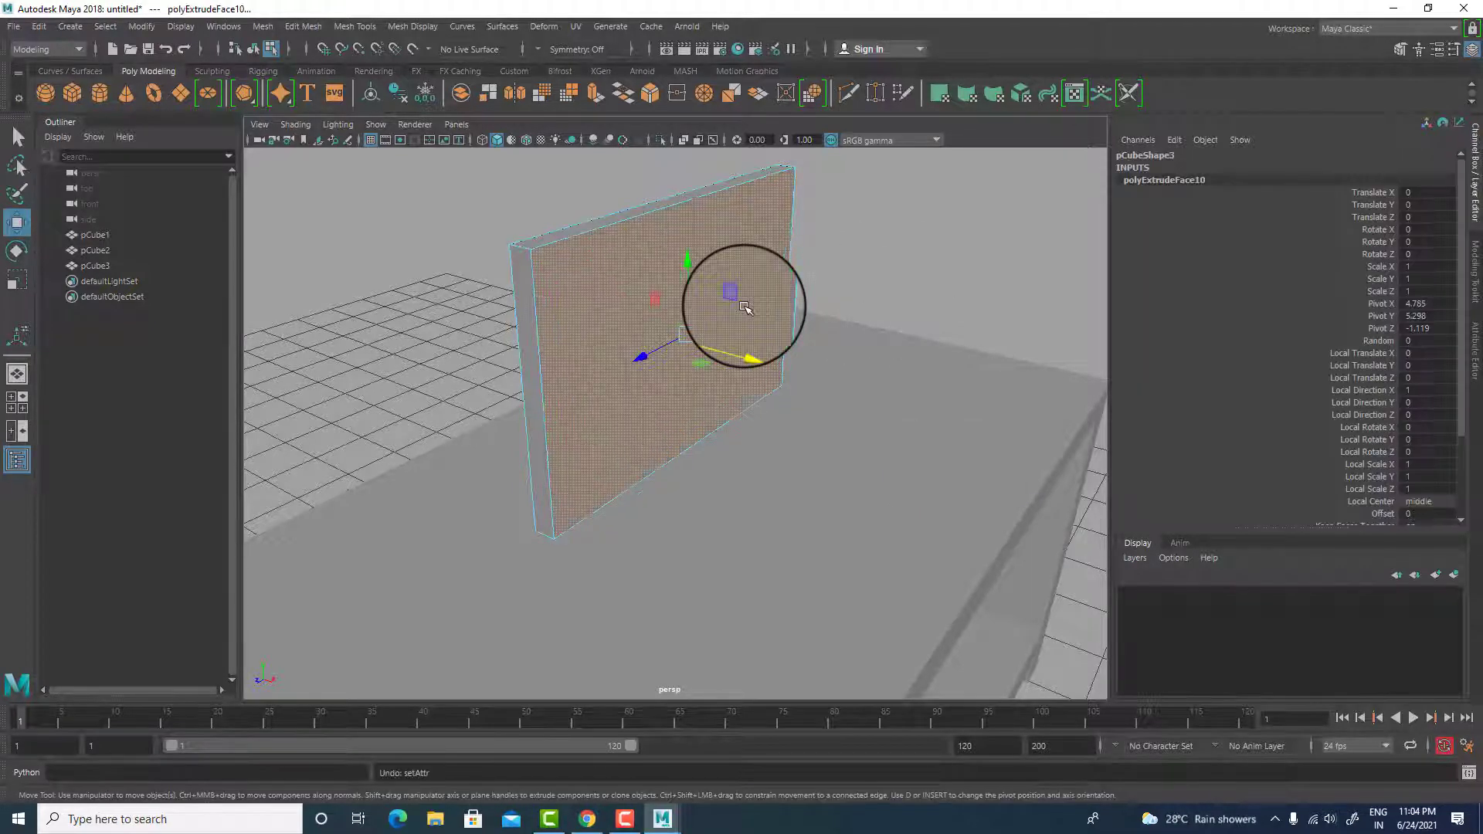
# - Extrude the panel's front face by scaling it slightly inward to form a narrow border
pyautogui.press('r')
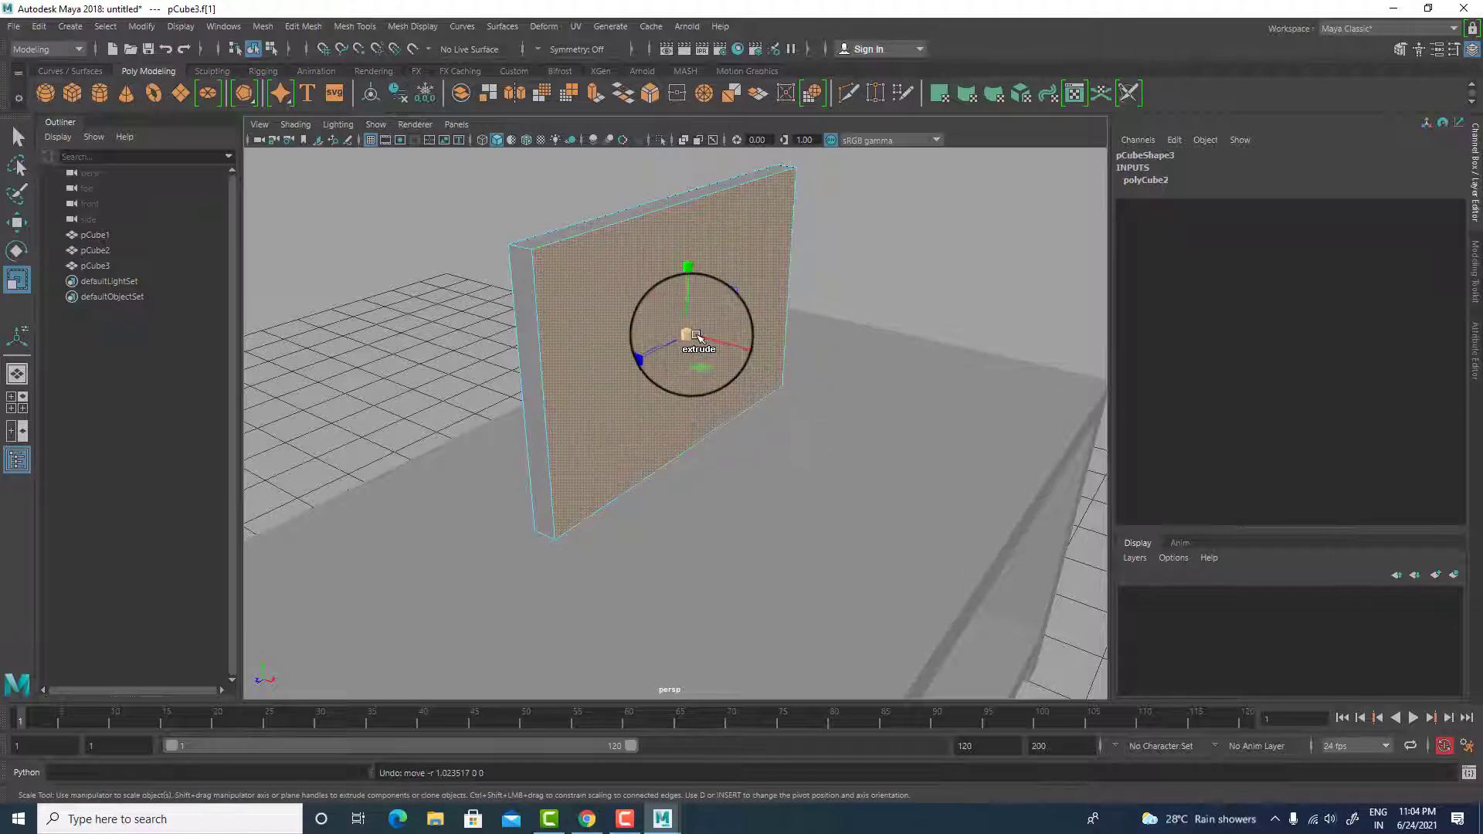
pyautogui.hotkey('ctrl', 'e')
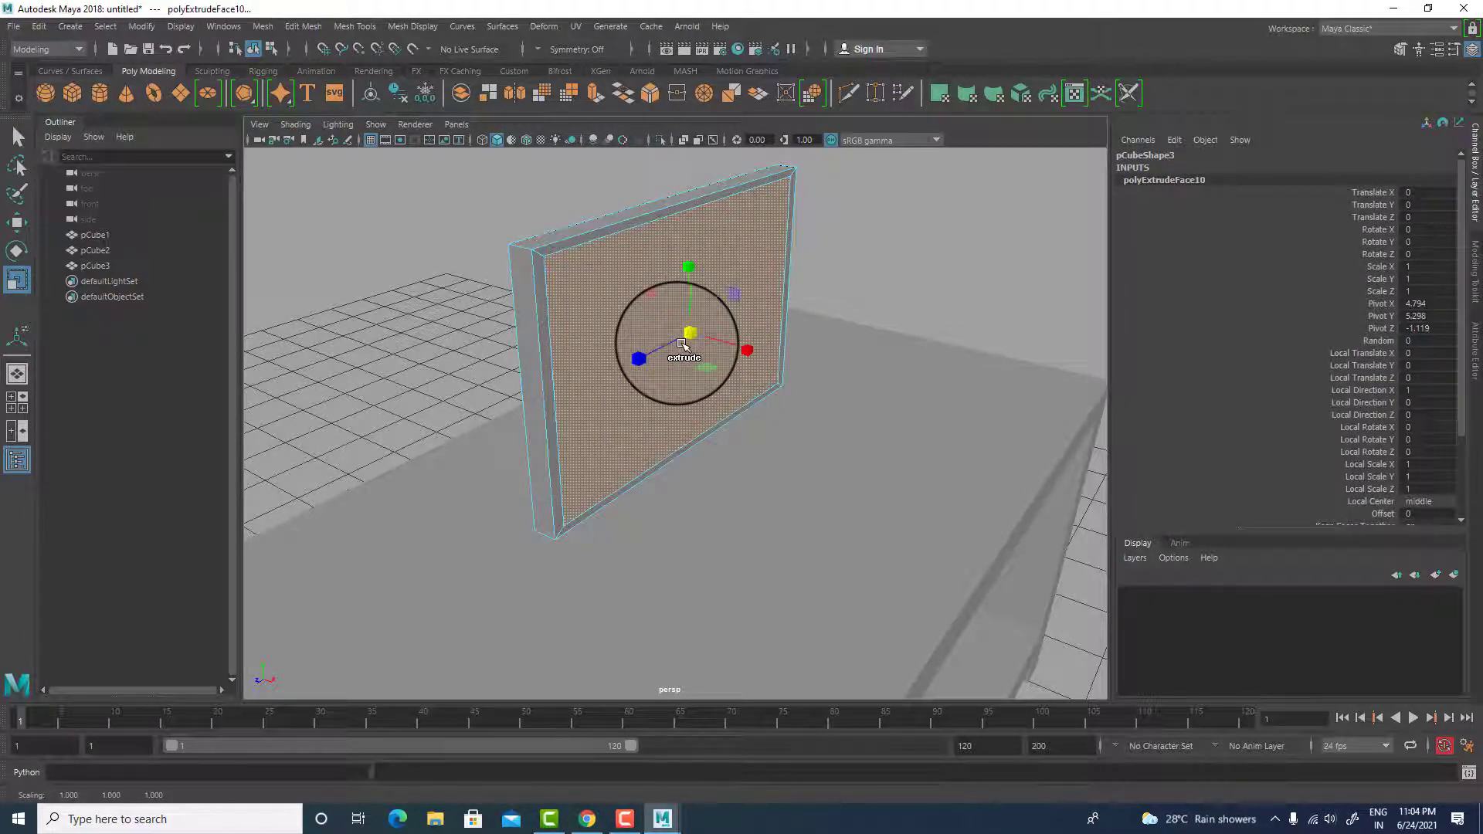
pyautogui.press('w')
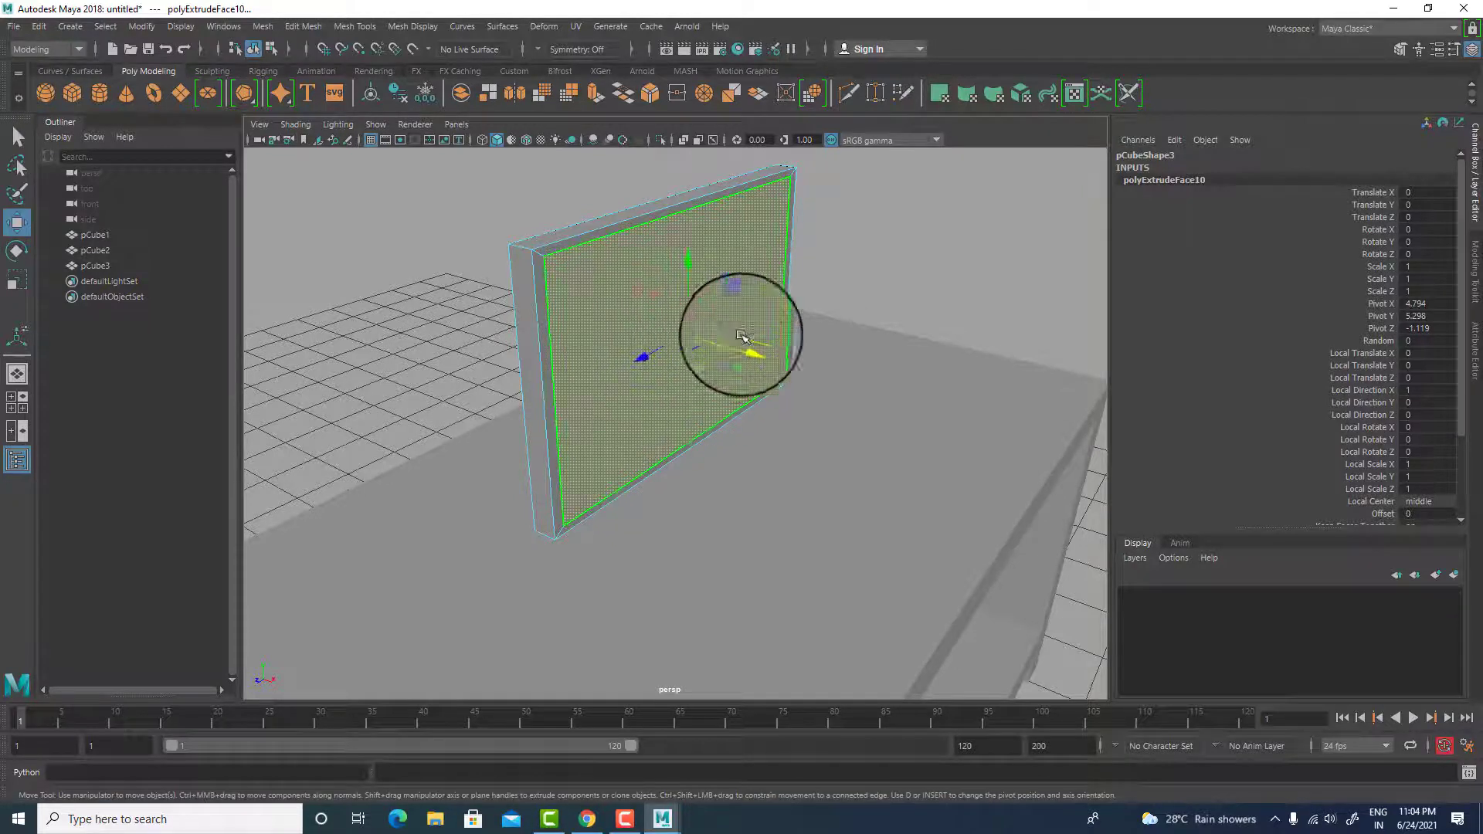
# - Try pushing the inset front face back along X into the panel twice, undoing each attempt
pyautogui.keyDown('alt'); pyautogui.moveTo(738, 334); pyautogui.dragTo(718, 407, button='middle'); pyautogui.keyUp('alt')
pyautogui.keyDown('alt'); pyautogui.moveTo(719, 407); pyautogui.dragTo(774, 428, button='right'); pyautogui.keyUp('alt')
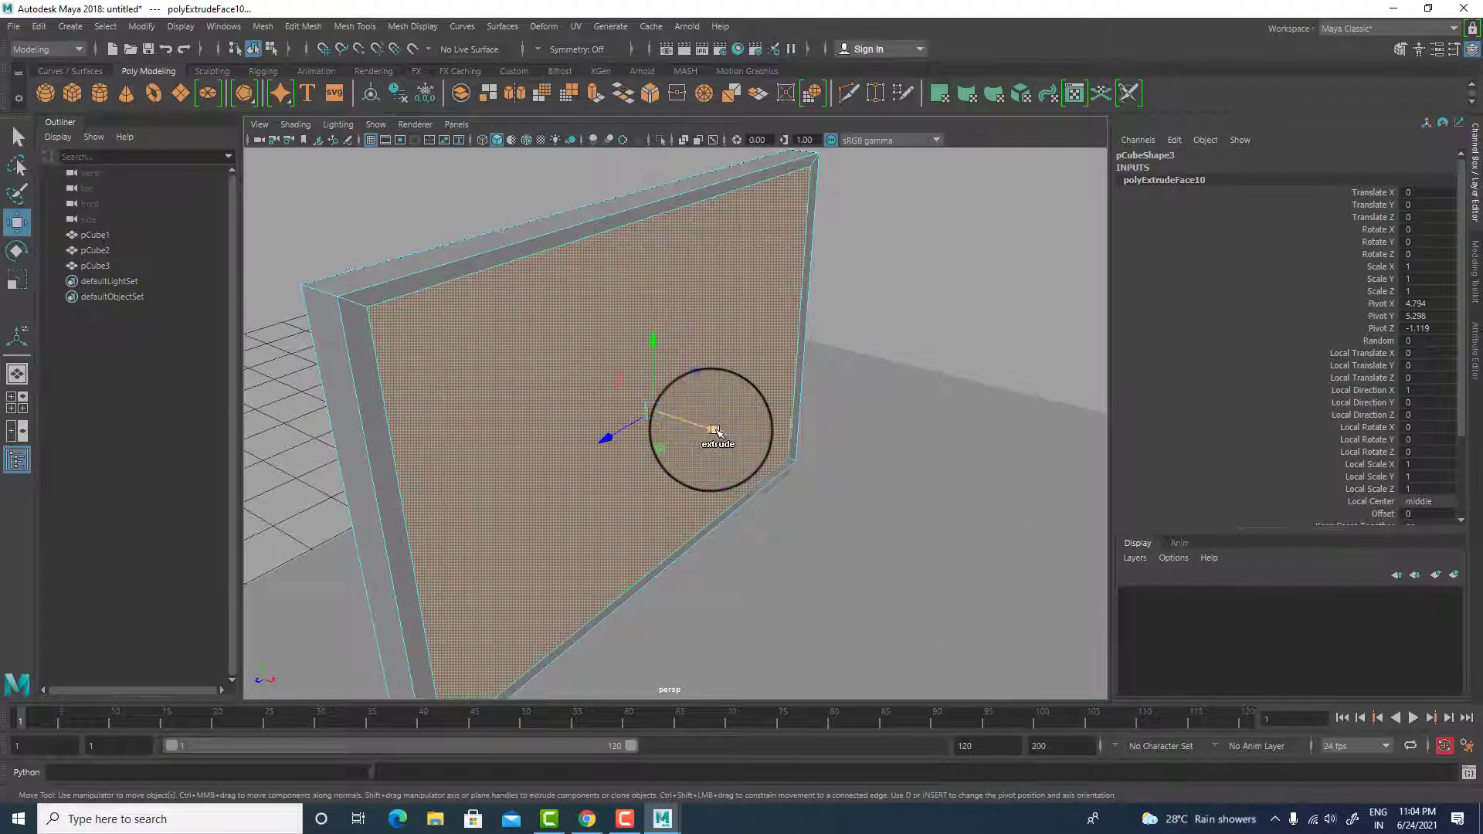
pyautogui.keyDown('shift'); pyautogui.moveTo(715, 430); pyautogui.dragTo(706, 430); pyautogui.keyUp('shift')
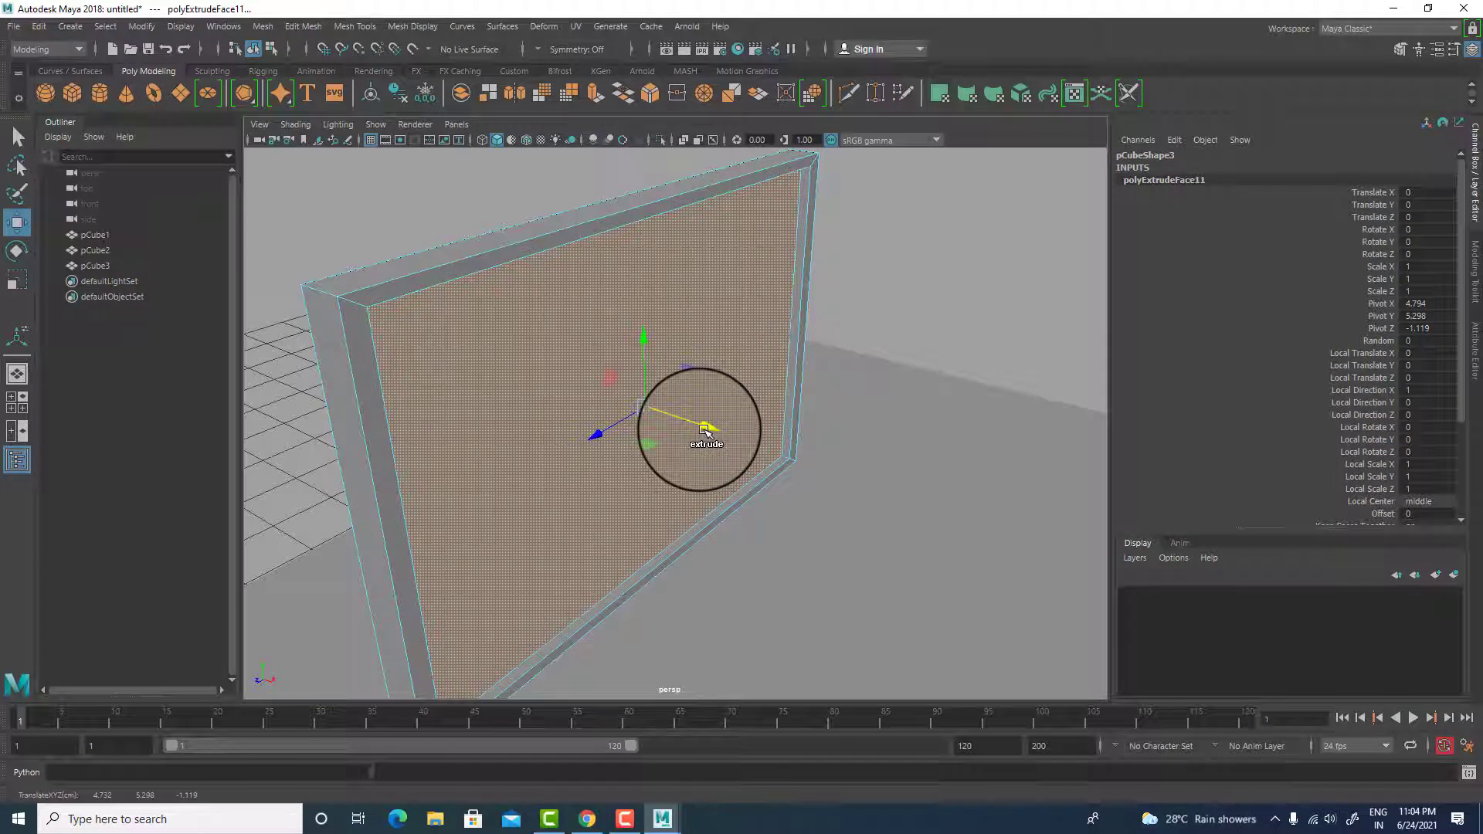
pyautogui.hotkey('ctrl', 'z')
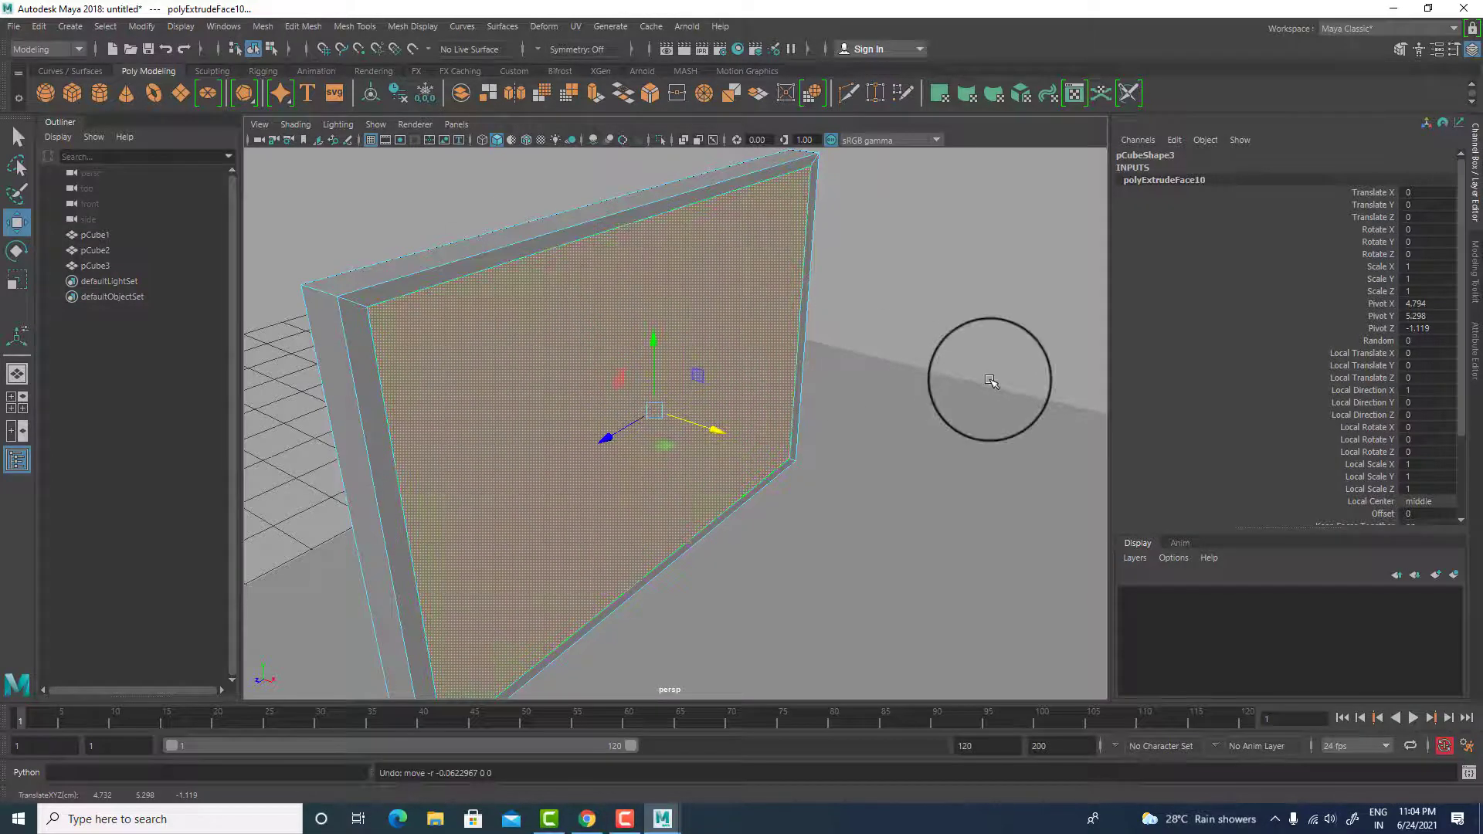
pyautogui.keyDown('alt'); pyautogui.moveTo(730, 529); pyautogui.dragTo(752, 511, button='middle'); pyautogui.keyUp('alt')
pyautogui.keyDown('shift'); pyautogui.moveTo(732, 420); pyautogui.dragTo(721, 420); pyautogui.keyUp('shift')
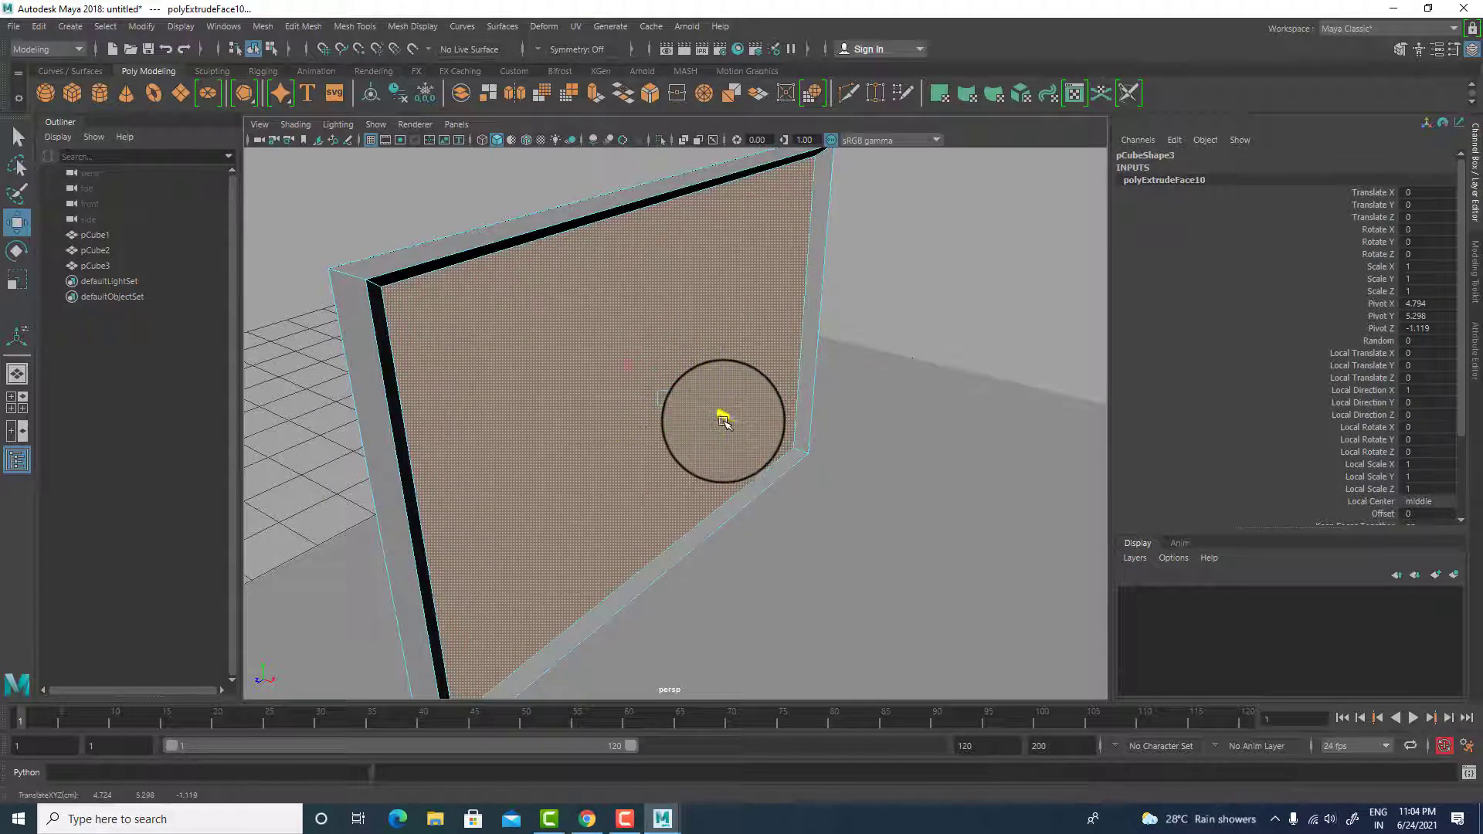
pyautogui.hotkey('ctrl', 'z')
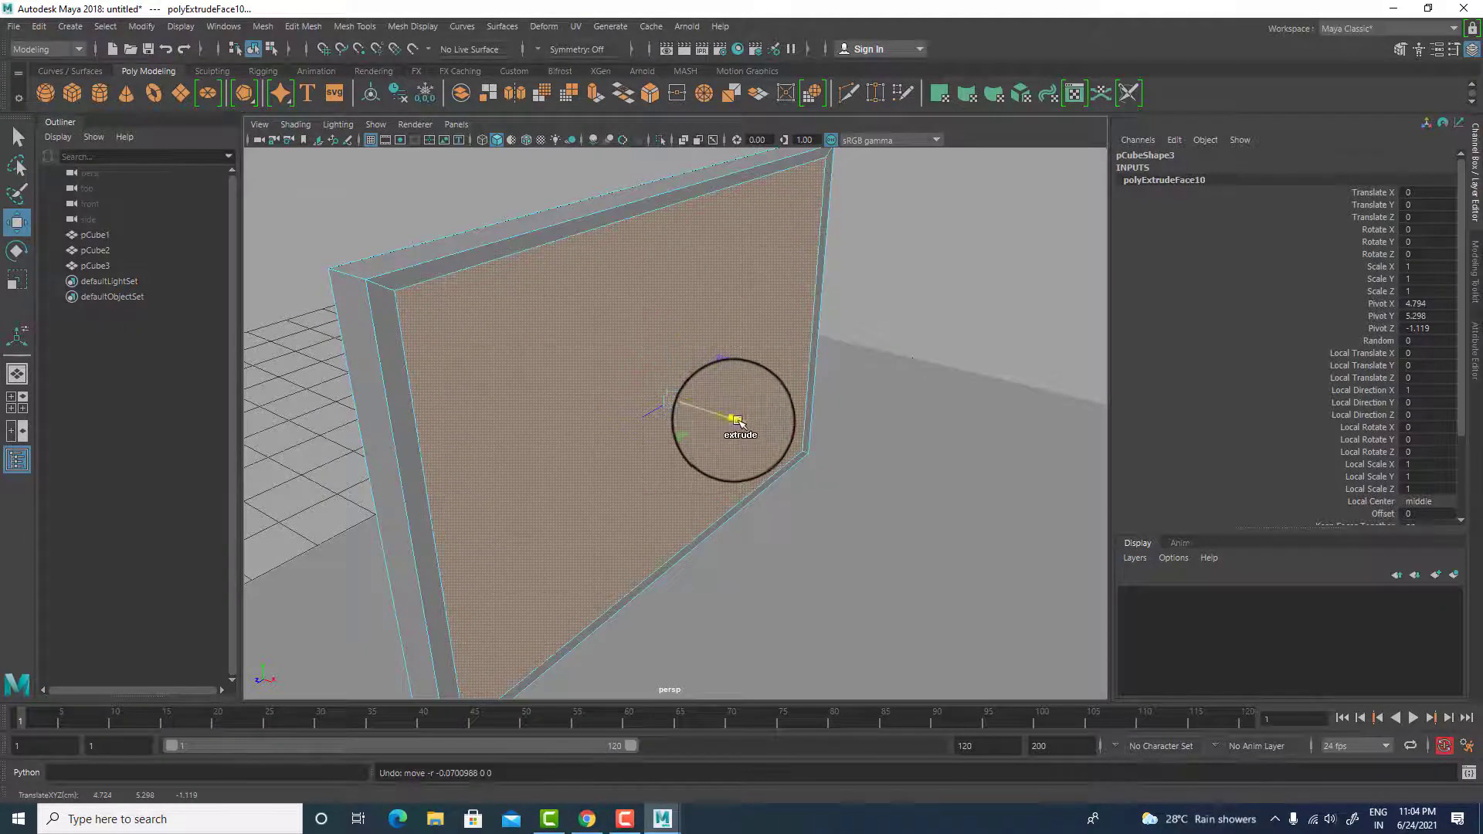
# - Extrude the inset face a short distance into the panel so the border stands out as a frame
pyautogui.keyDown('shift'); pyautogui.moveTo(739, 421); pyautogui.dragTo(722, 419); pyautogui.keyUp('shift')
pyautogui.scroll(3, 811, 455)
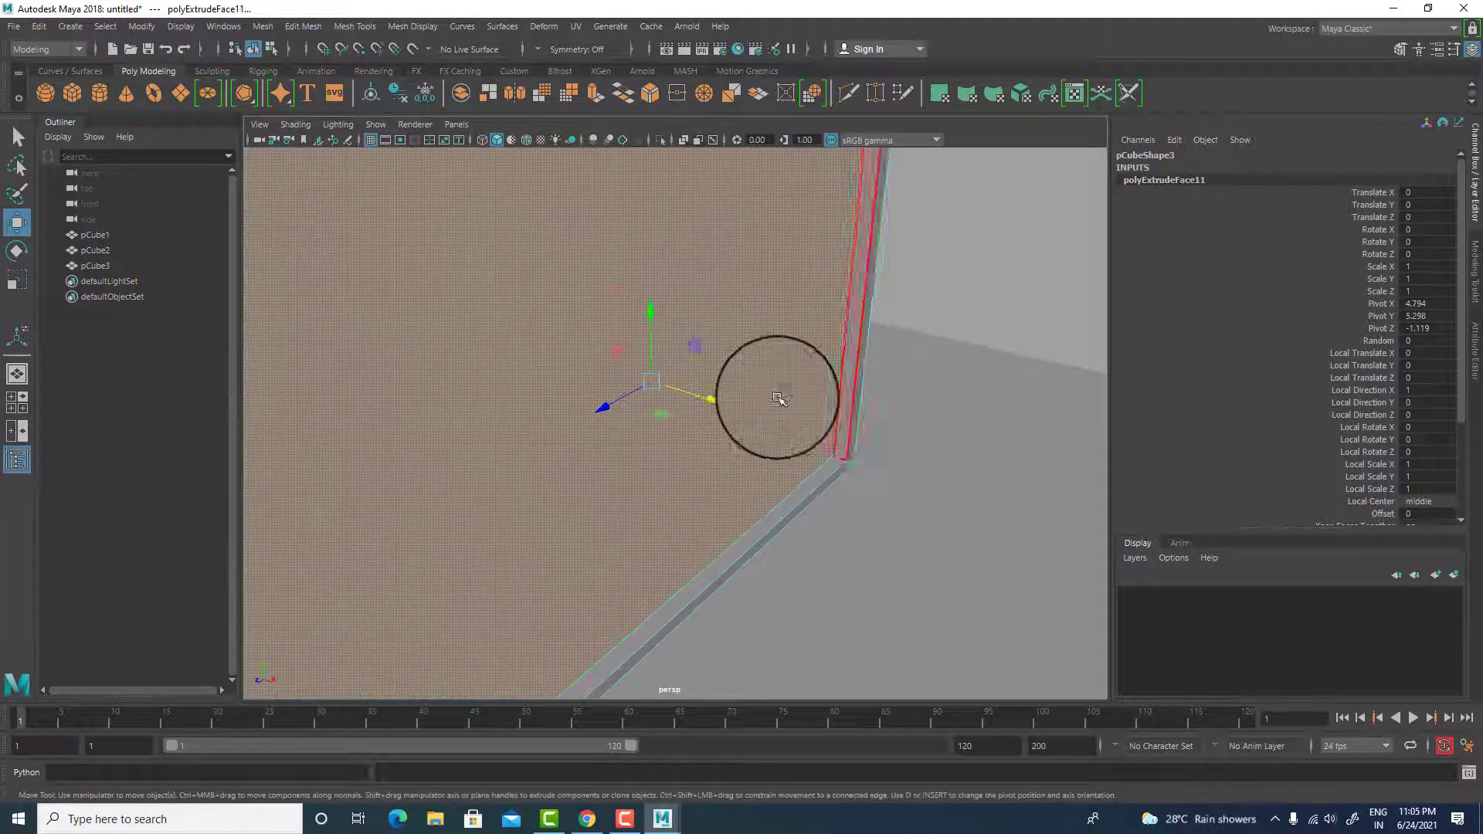
pyautogui.scroll(-5, 804, 430)
pyautogui.keyDown('alt'); pyautogui.moveTo(775, 434); pyautogui.dragTo(673, 421); pyautogui.keyUp('alt')
# - Frame the recessed face and scale it uniformly to adjust its fit inside the panel's border
pyautogui.scroll(3, 703, 536)
pyautogui.press('f')
pyautogui.press('r')
pyautogui.scroll(3, 842, 519)
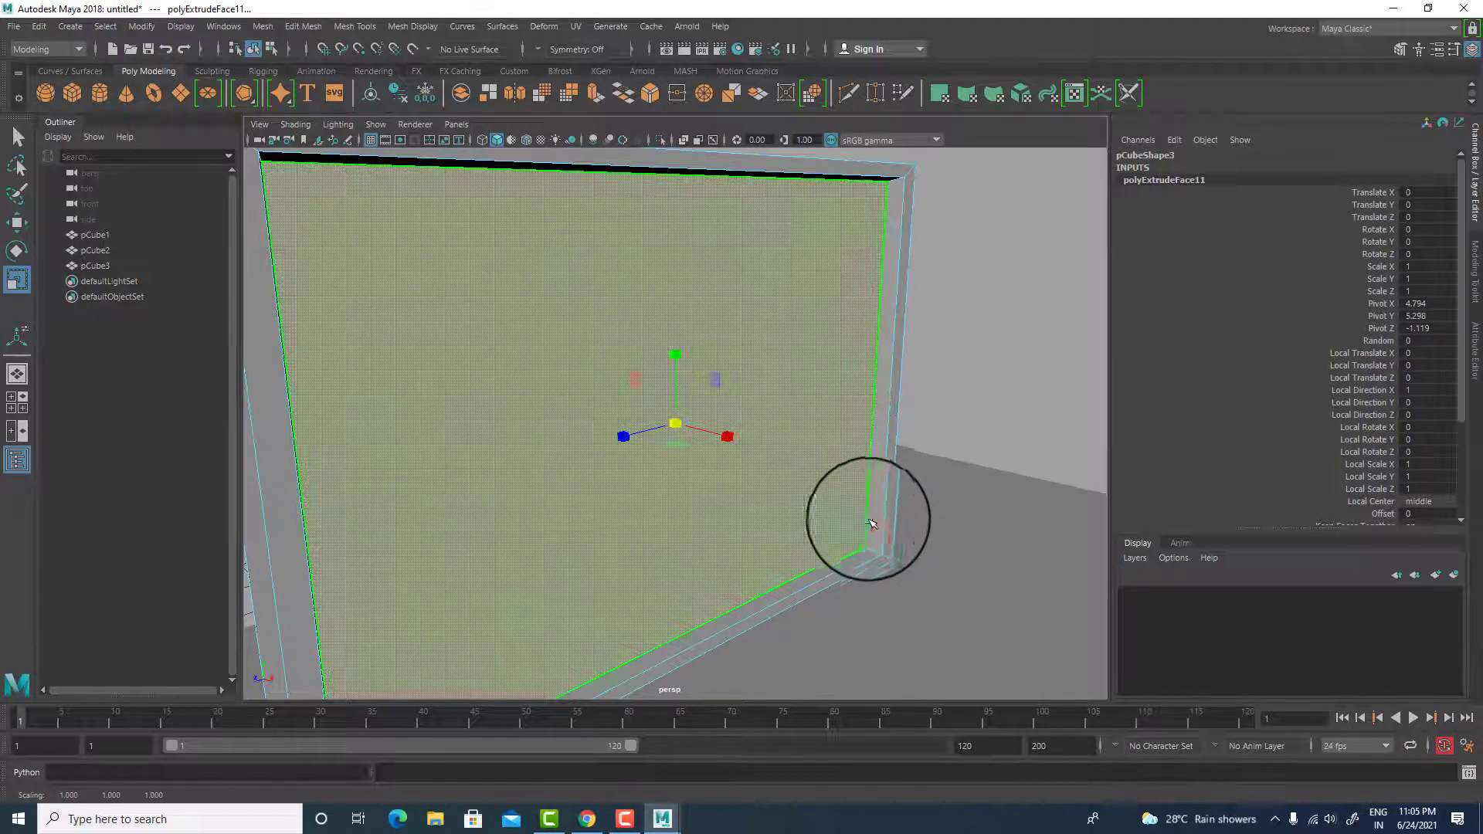
# - Leave the screen panel's component editing, select the table object pCube1 and hide it
pyautogui.scroll(-3, 873, 527)
pyautogui.keyDown('alt'); pyautogui.moveTo(877, 530); pyautogui.dragTo(656, 444); pyautogui.keyUp('alt')
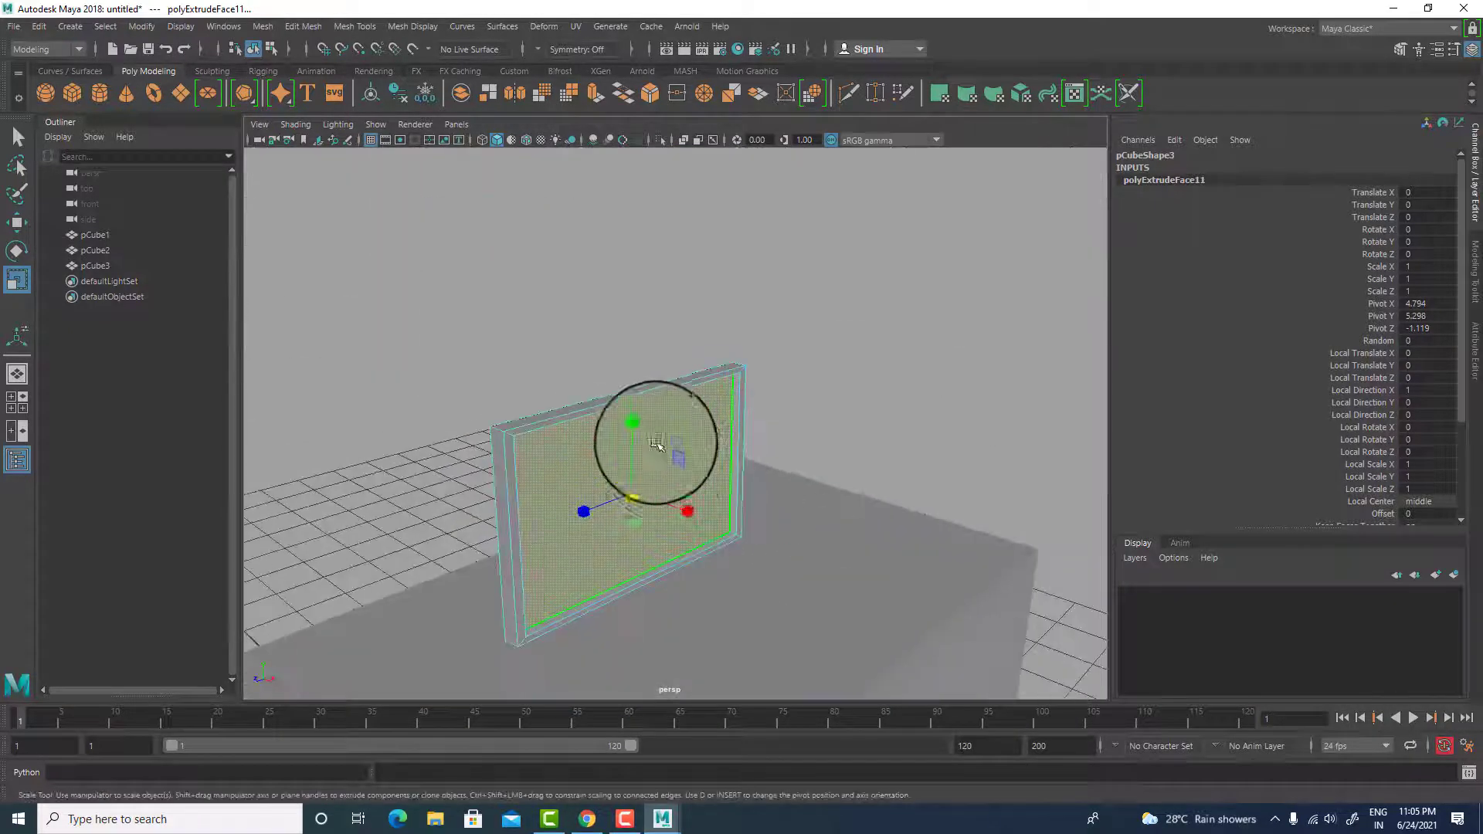
pyautogui.moveTo(666, 458); pyautogui.dragTo(920, 288, button='right')
pyautogui.click(920, 288)
pyautogui.click(693, 489)
pyautogui.scroll(-5, 692, 490)
pyautogui.keyDown('alt'); pyautogui.moveTo(692, 490); pyautogui.dragTo(408, 454); pyautogui.keyUp('alt')
pyautogui.click(410, 456)
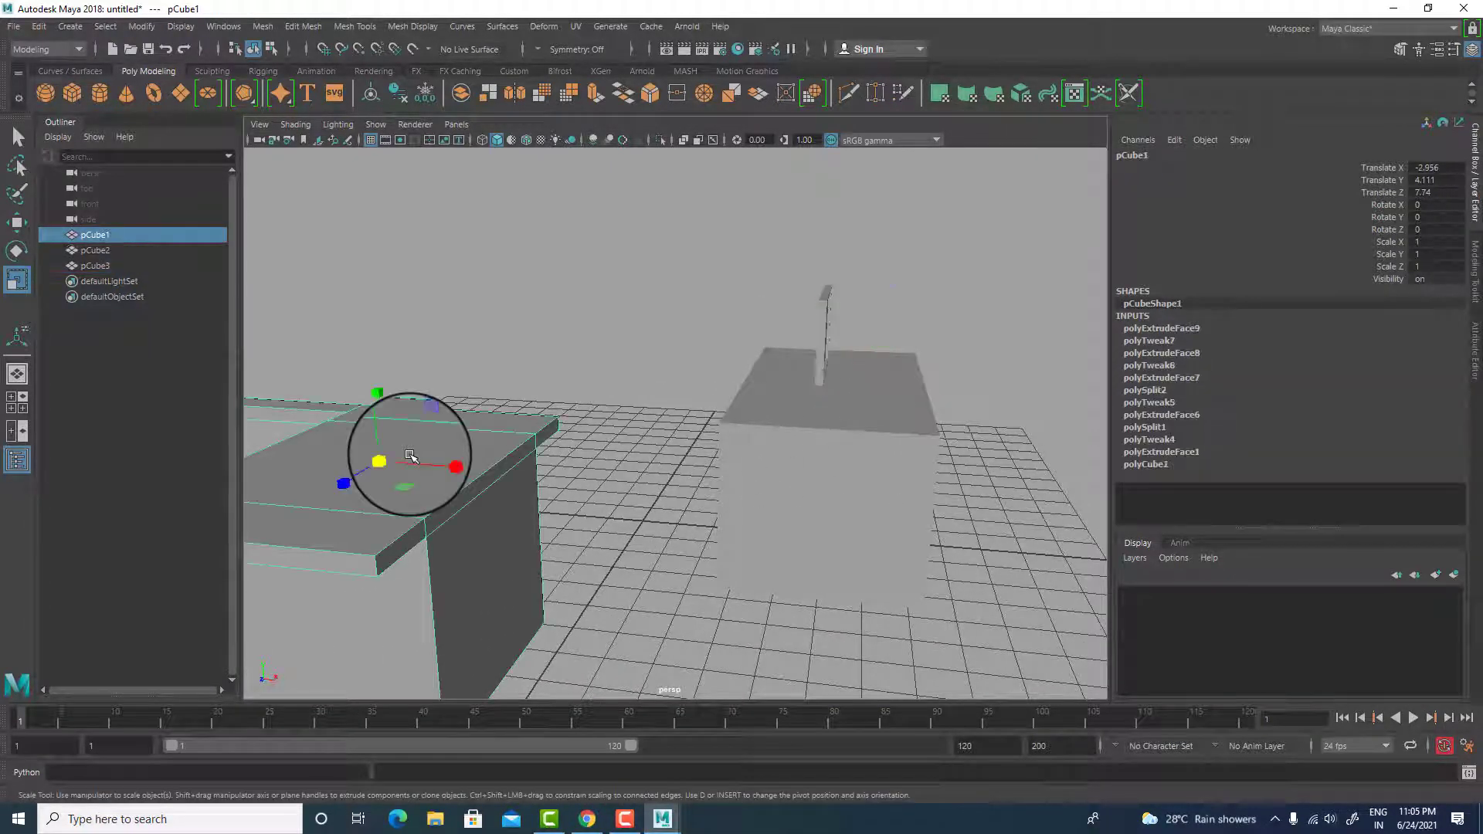
pyautogui.press('h')
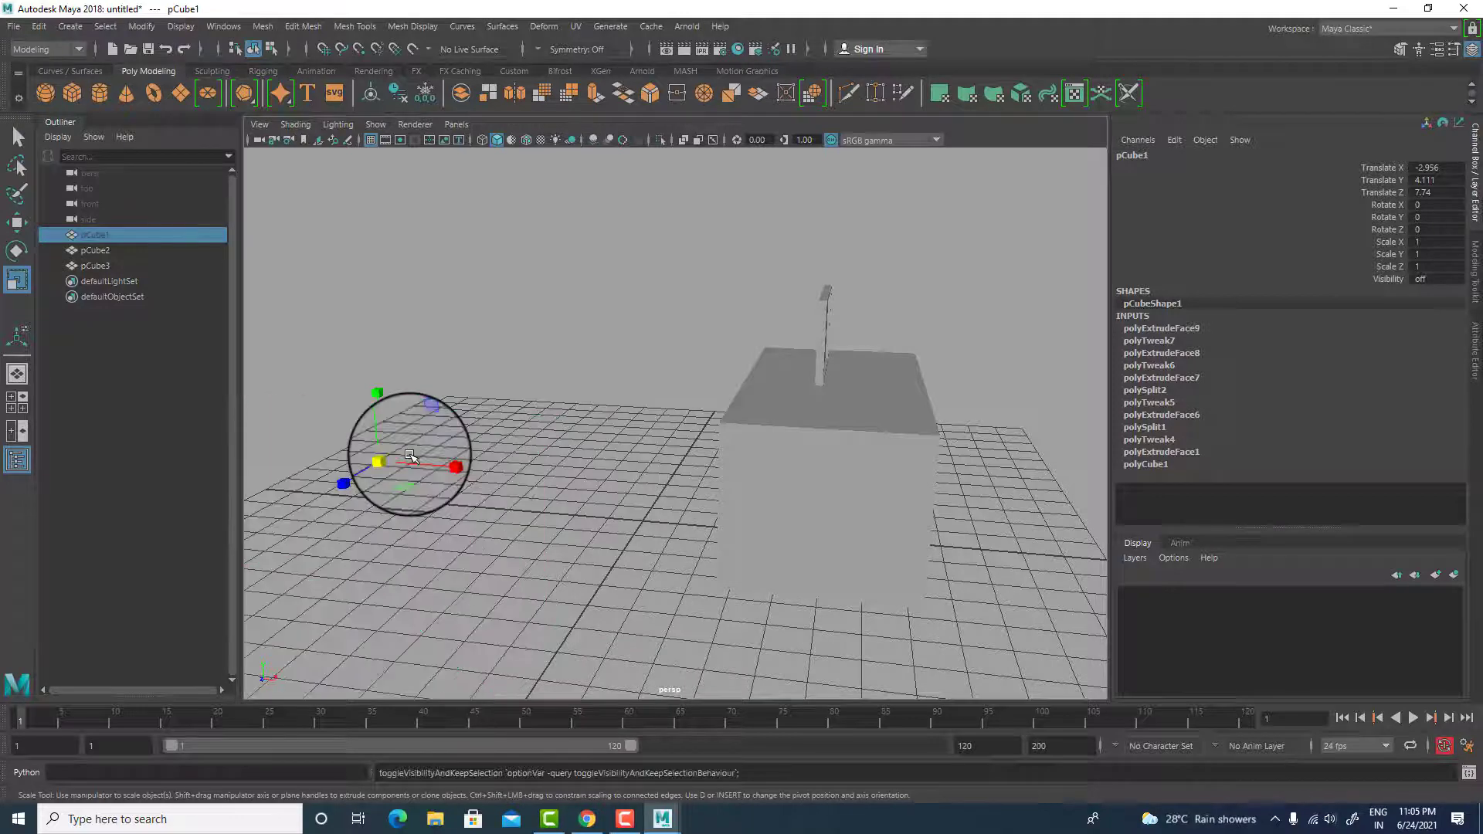
# - Reselect the hidden pCube1 and toggle its visibility on and back off
pyautogui.click(448, 265)
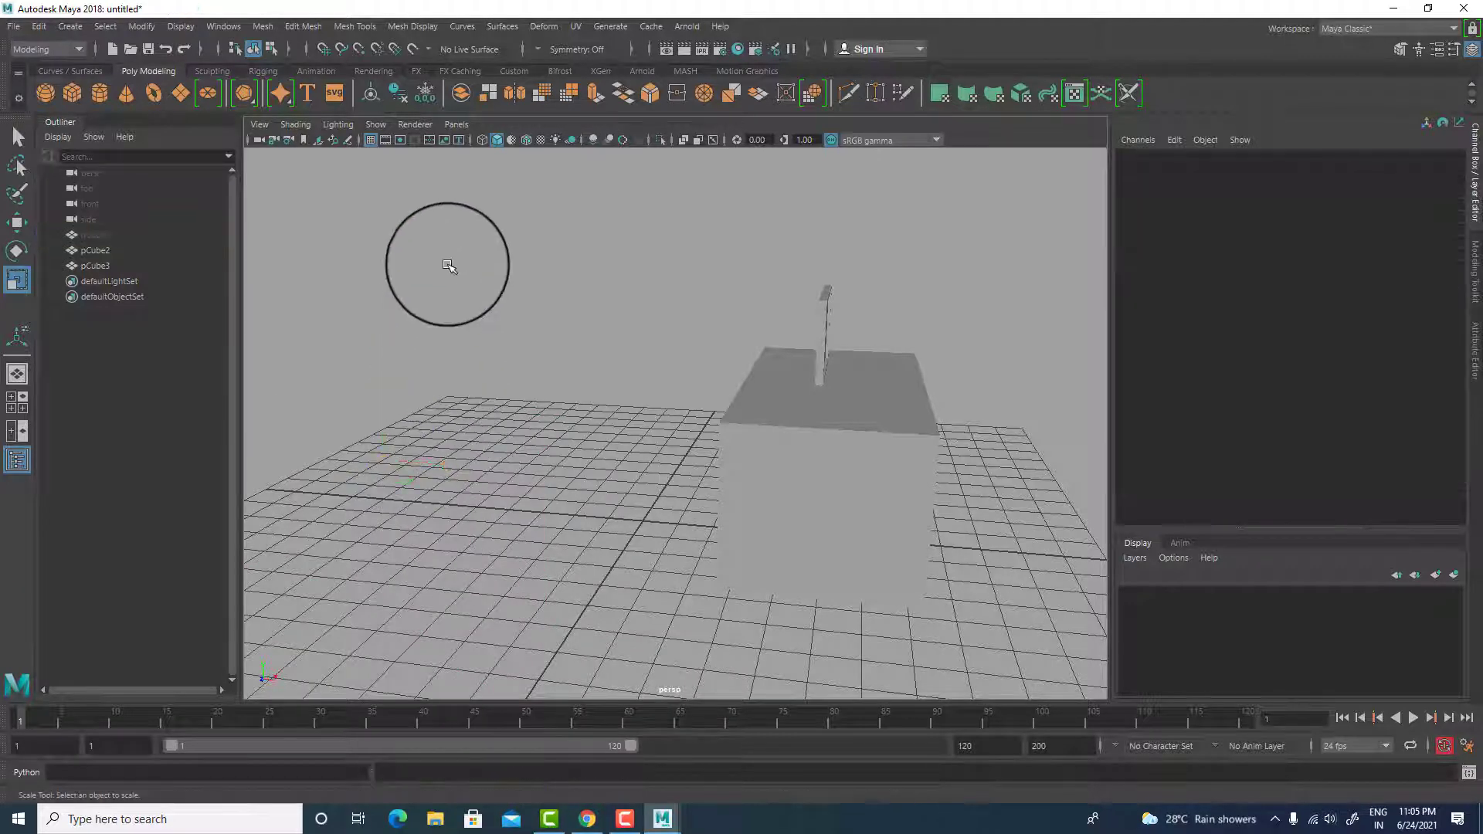
pyautogui.moveTo(447, 265); pyautogui.dragTo(919, 587)
pyautogui.press('w')
pyautogui.click(424, 341)
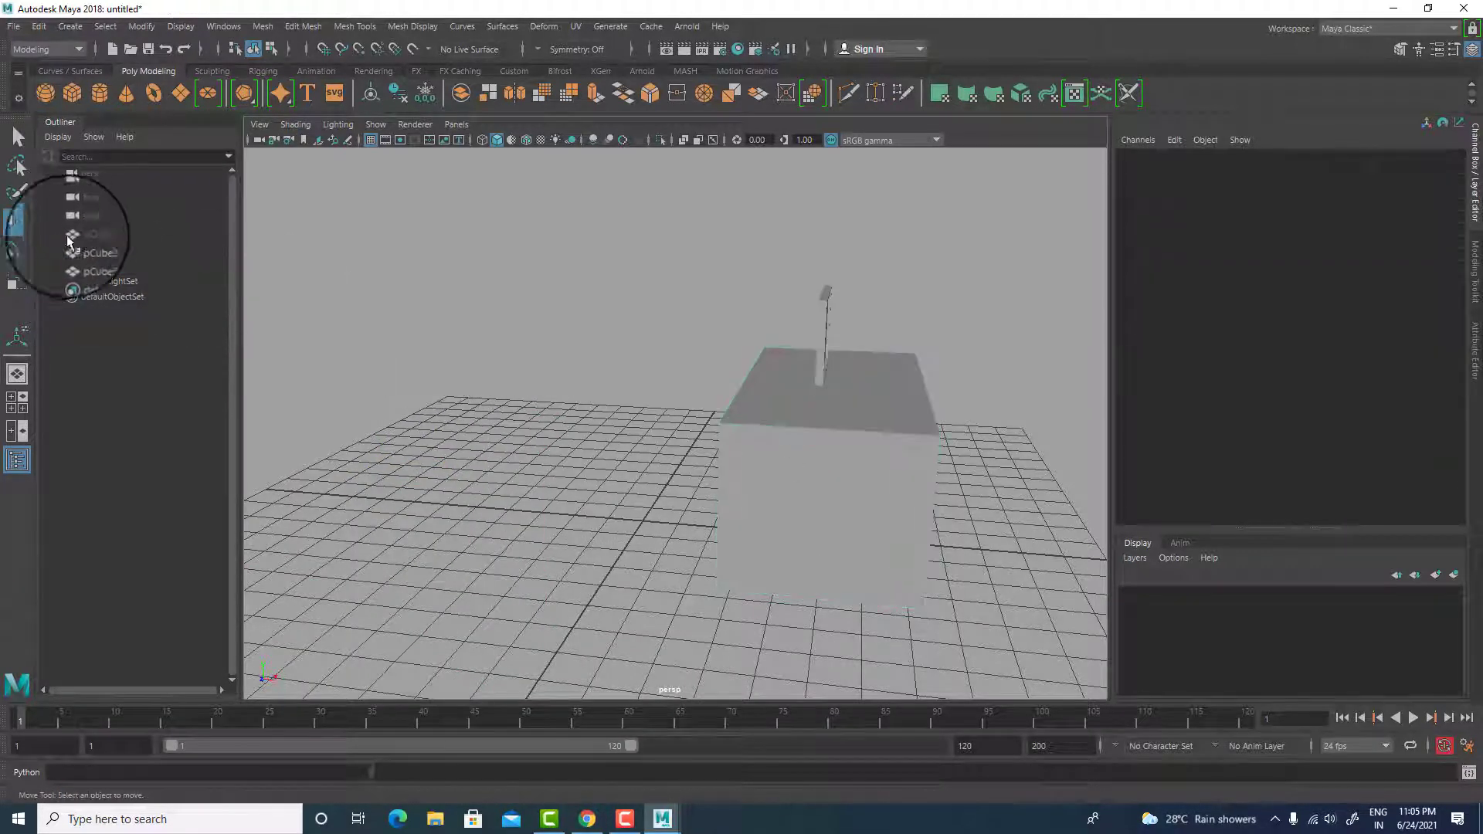
pyautogui.click(93, 235)
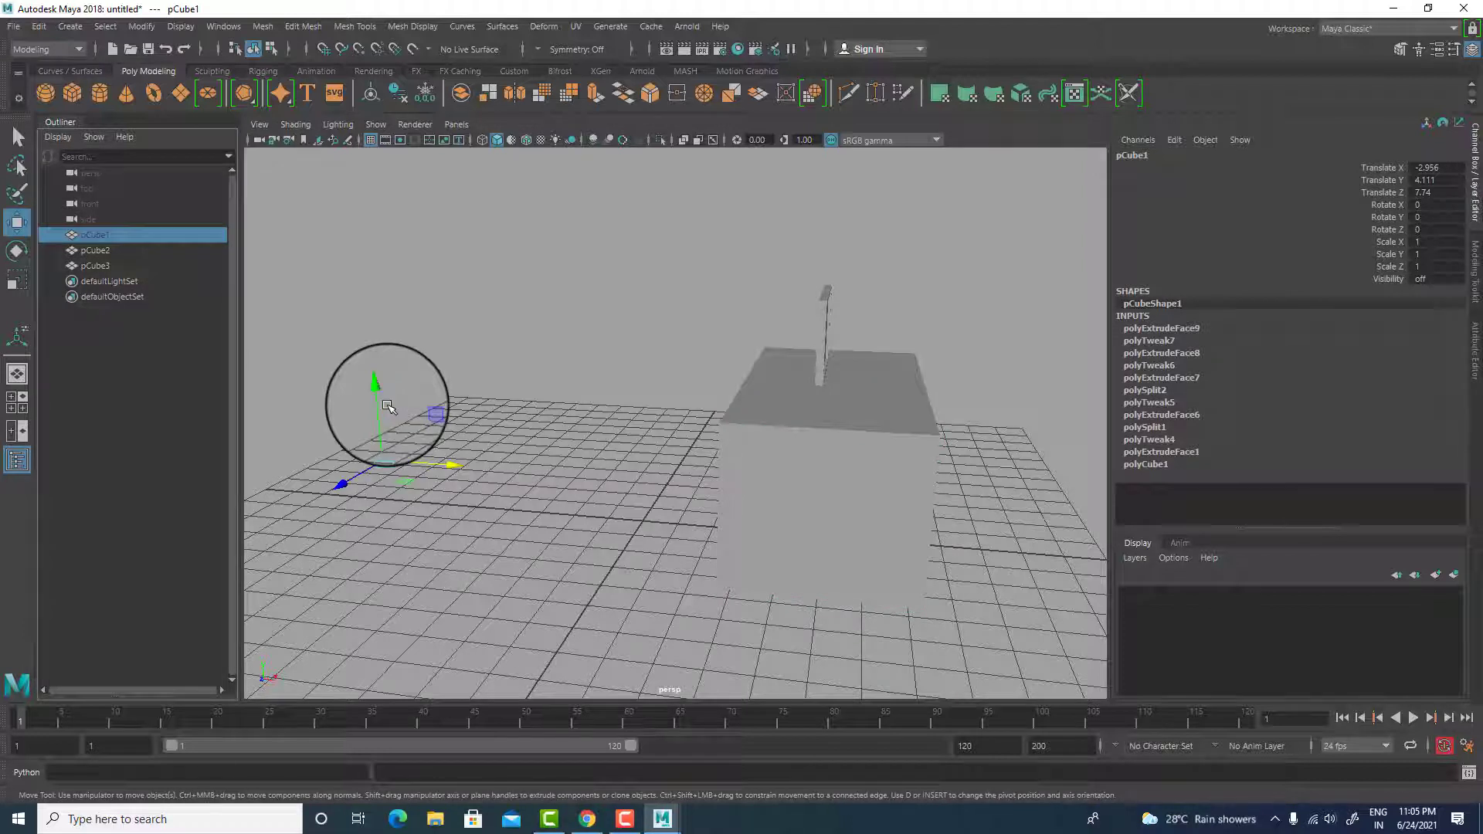
pyautogui.press('h')
pyautogui.press('h')
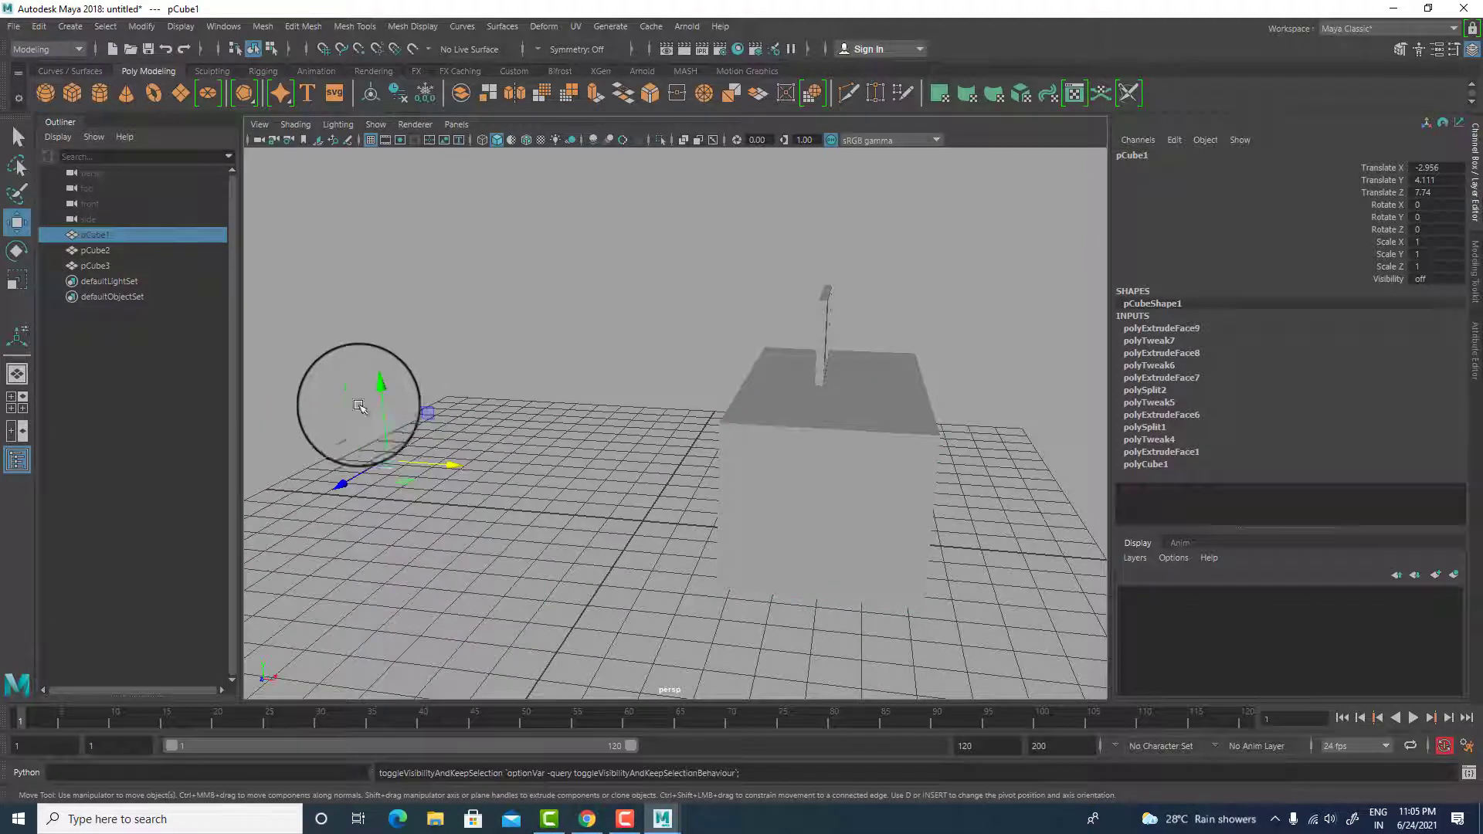
pyautogui.click(172, 373)
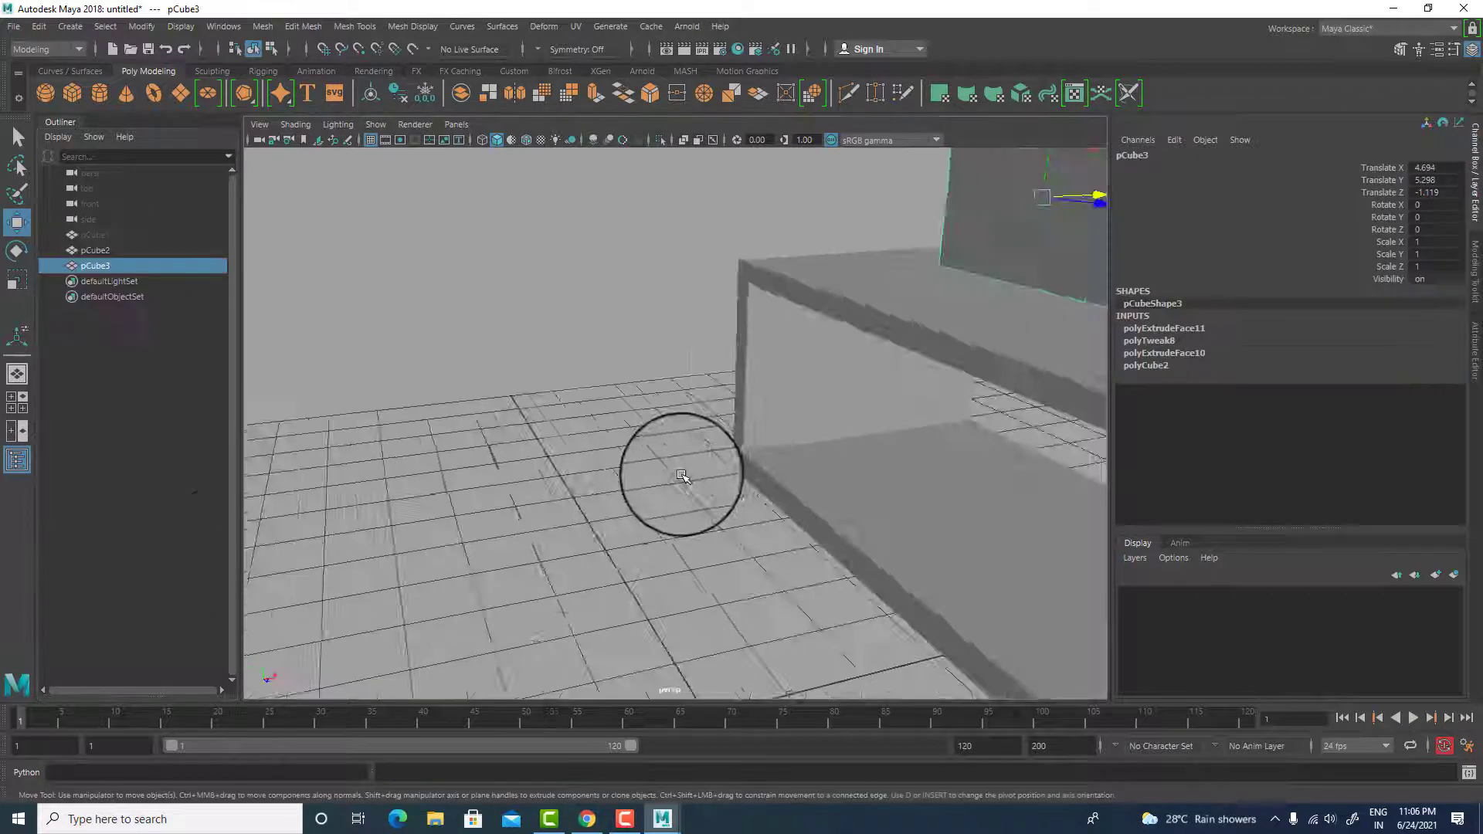
# - Select the rear face of the screen panel pCube3 and extrude it outward along X
pyautogui.keyDown('alt'); pyautogui.moveTo(679, 474); pyautogui.dragTo(594, 434); pyautogui.keyUp('alt')
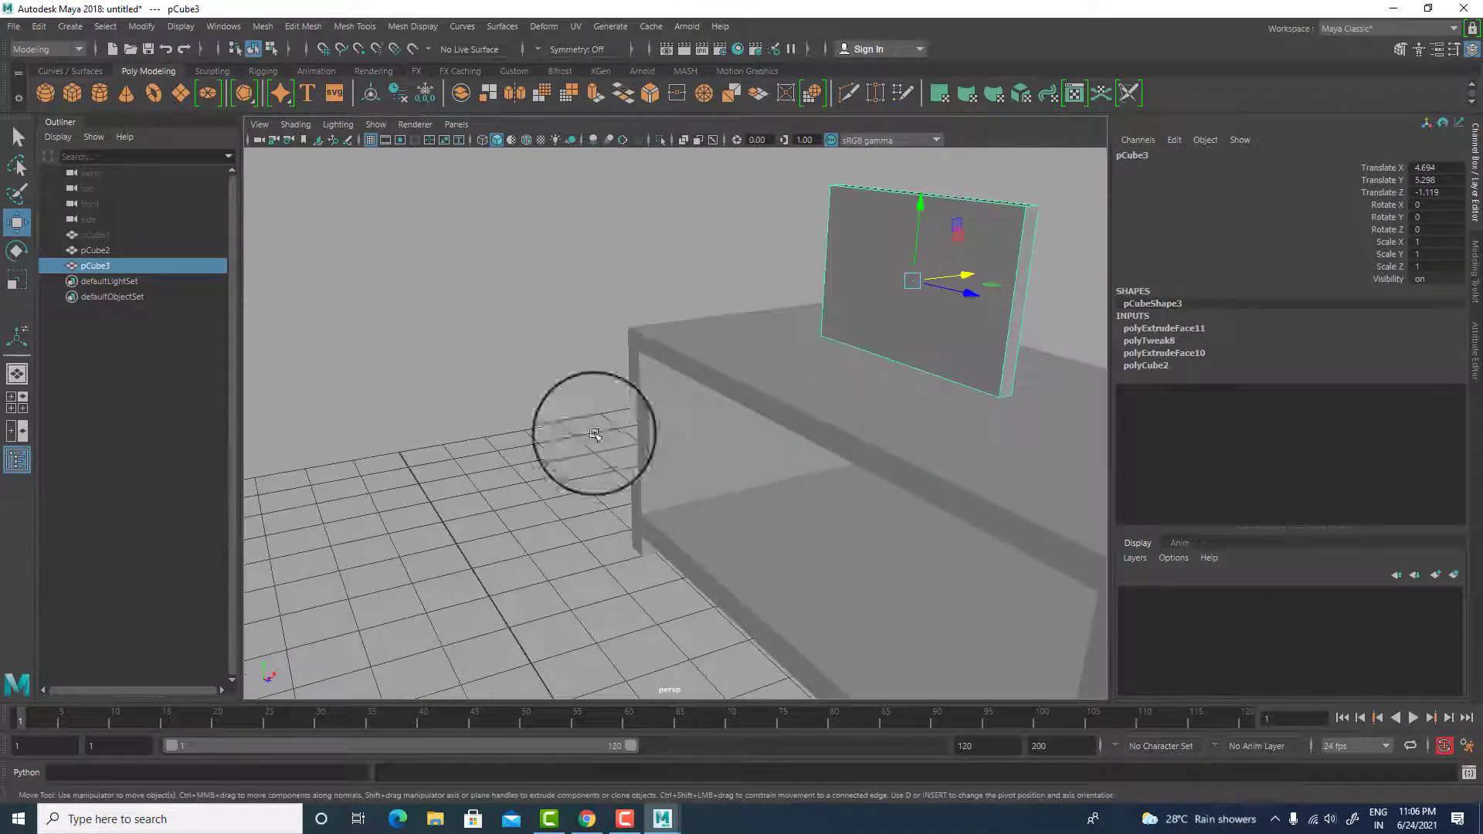
pyautogui.moveTo(917, 281); pyautogui.dragTo(905, 323, button='right')
pyautogui.click(951, 275)
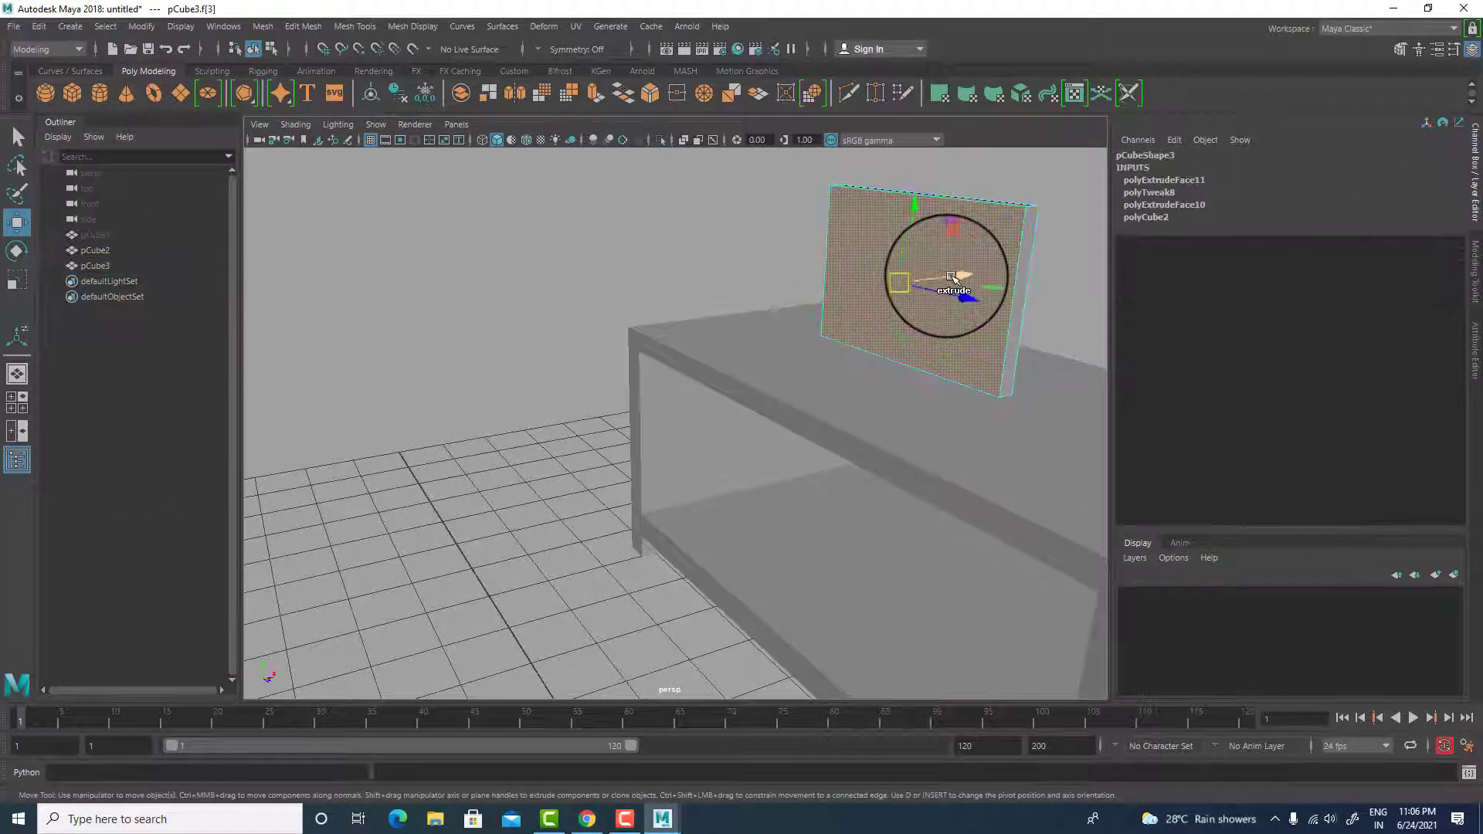
pyautogui.keyDown('shift'); pyautogui.moveTo(953, 276); pyautogui.dragTo(944, 281); pyautogui.keyUp('shift')
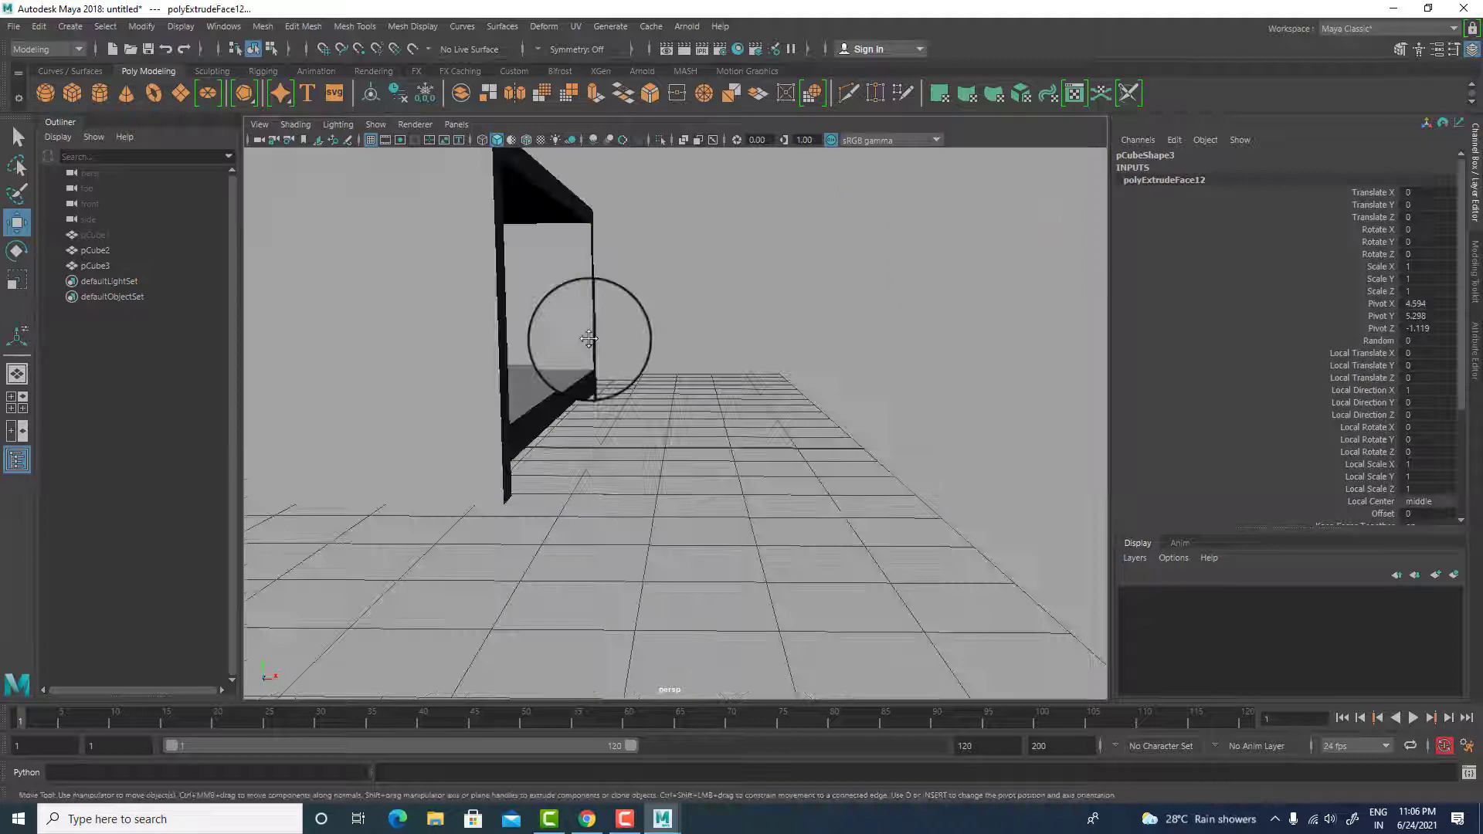
pyautogui.keyDown('alt'); pyautogui.moveTo(591, 339); pyautogui.dragTo(936, 631, button='middle'); pyautogui.keyUp('alt')
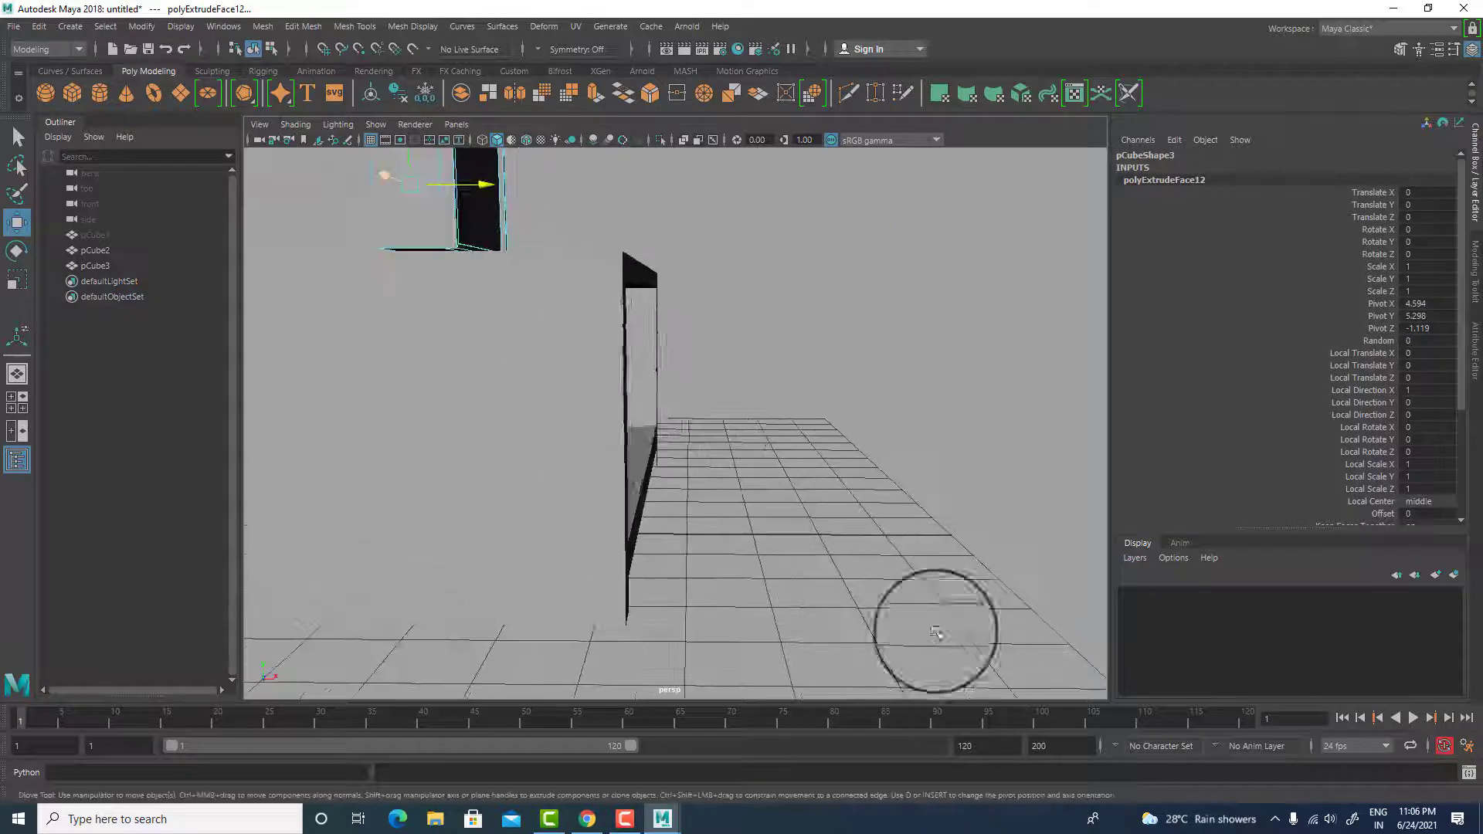
pyautogui.keyDown('alt'); pyautogui.moveTo(540, 321); pyautogui.dragTo(1000, 729, button='middle'); pyautogui.keyUp('alt')
pyautogui.keyDown('alt'); pyautogui.moveTo(604, 362); pyautogui.dragTo(853, 637, button='middle'); pyautogui.keyUp('alt')
pyautogui.keyDown('alt'); pyautogui.moveTo(638, 359); pyautogui.dragTo(816, 396); pyautogui.keyUp('alt')
# - Select the two upper vertices of the extruded rear face and lower them to slope its top
pyautogui.moveTo(747, 325); pyautogui.dragTo(702, 313, button='right')
pyautogui.click(774, 350)
pyautogui.moveTo(841, 384)
pyautogui.mouseDown()
pyautogui.moveTo(819, 303)
pyautogui.moveTo(819, 369)
pyautogui.mouseUp()
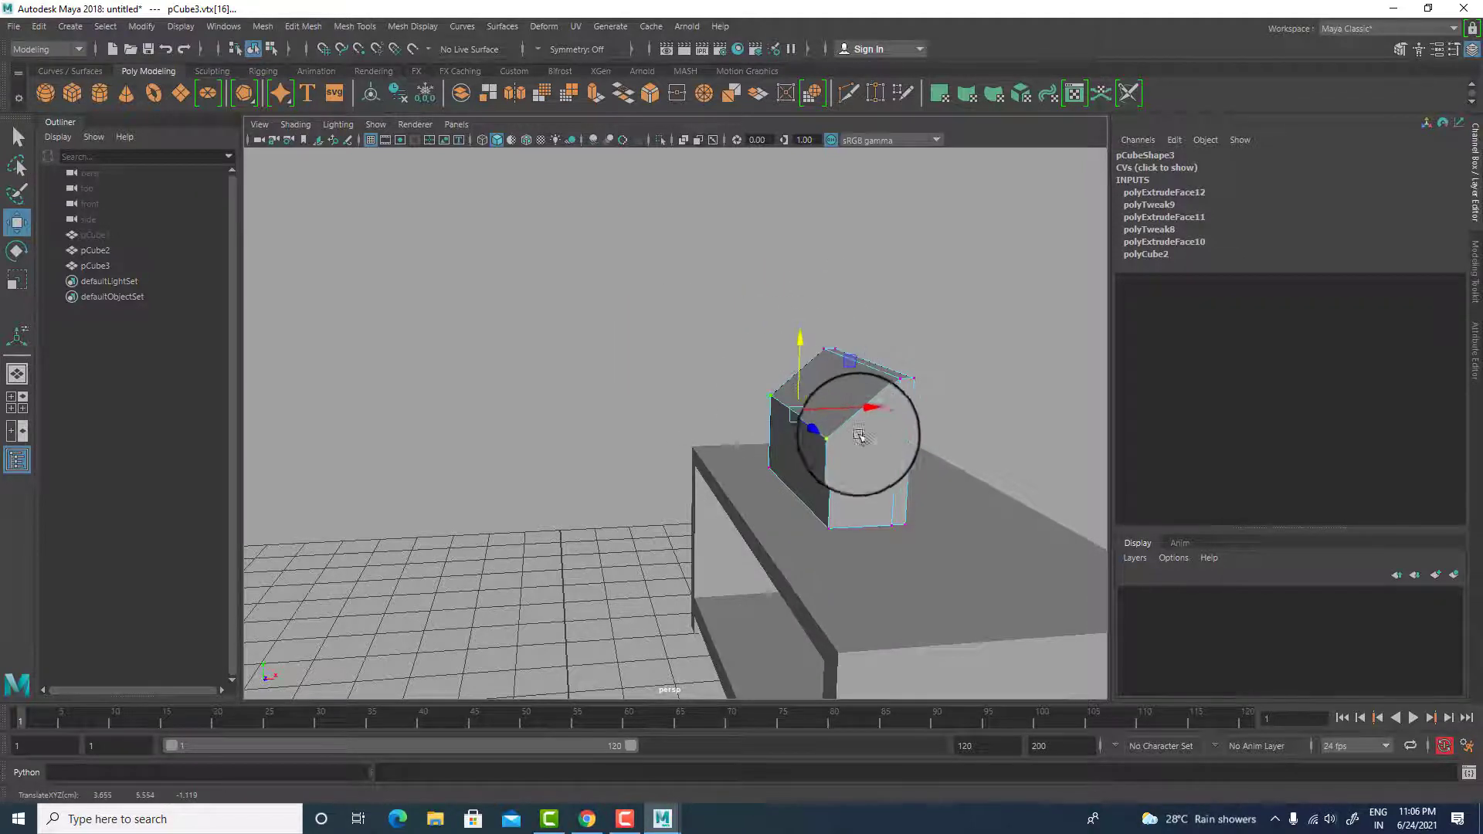
# - In the top view, select the extruded rear vertices and move them along X close to the panel, to about X 4.51
pyautogui.keyDown('alt'); pyautogui.moveTo(865, 436); pyautogui.dragTo(773, 423); pyautogui.keyUp('alt')
pyautogui.press('space')
pyautogui.press('space')
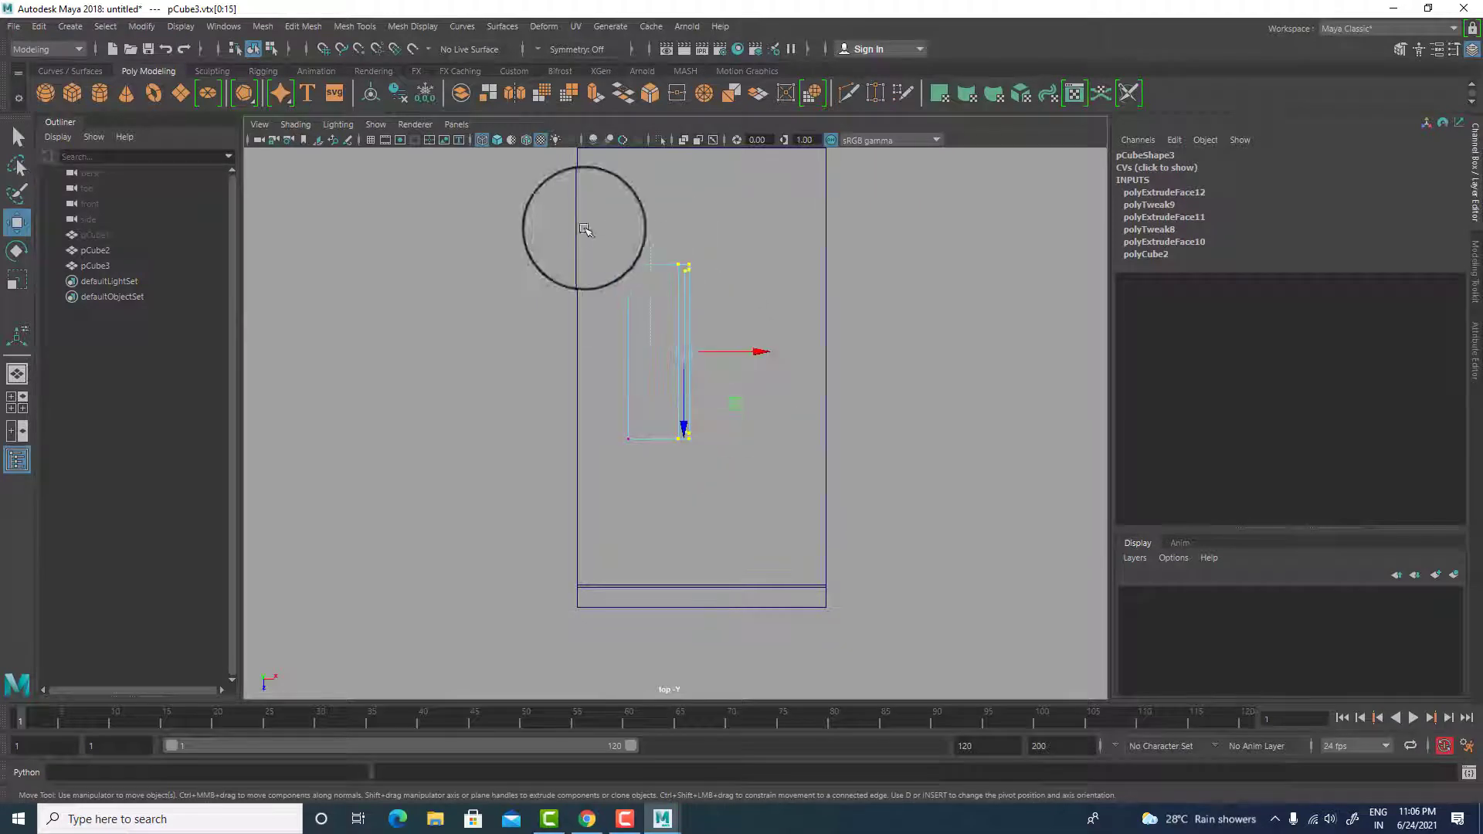
pyautogui.moveTo(585, 228); pyautogui.dragTo(666, 479)
pyautogui.moveTo(680, 352); pyautogui.dragTo(690, 351)
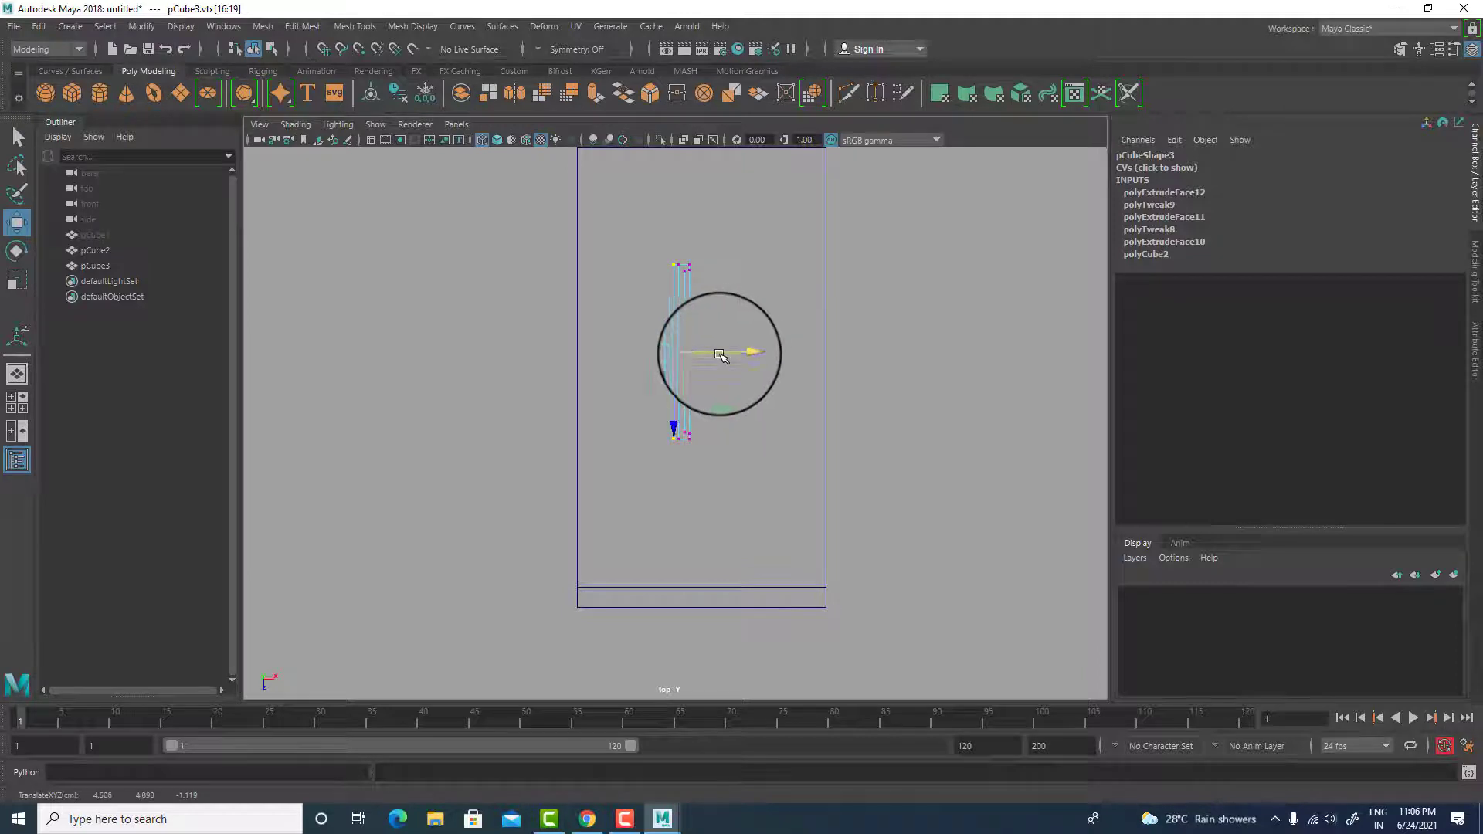
pyautogui.press('space')
pyautogui.press('space')
pyautogui.moveTo(904, 294)
pyautogui.keyDown('alt'); pyautogui.mouseDown()
pyautogui.moveTo(868, 298)
pyautogui.moveTo(917, 309)
pyautogui.moveTo(910, 299)
pyautogui.mouseUp(); pyautogui.keyUp('alt')
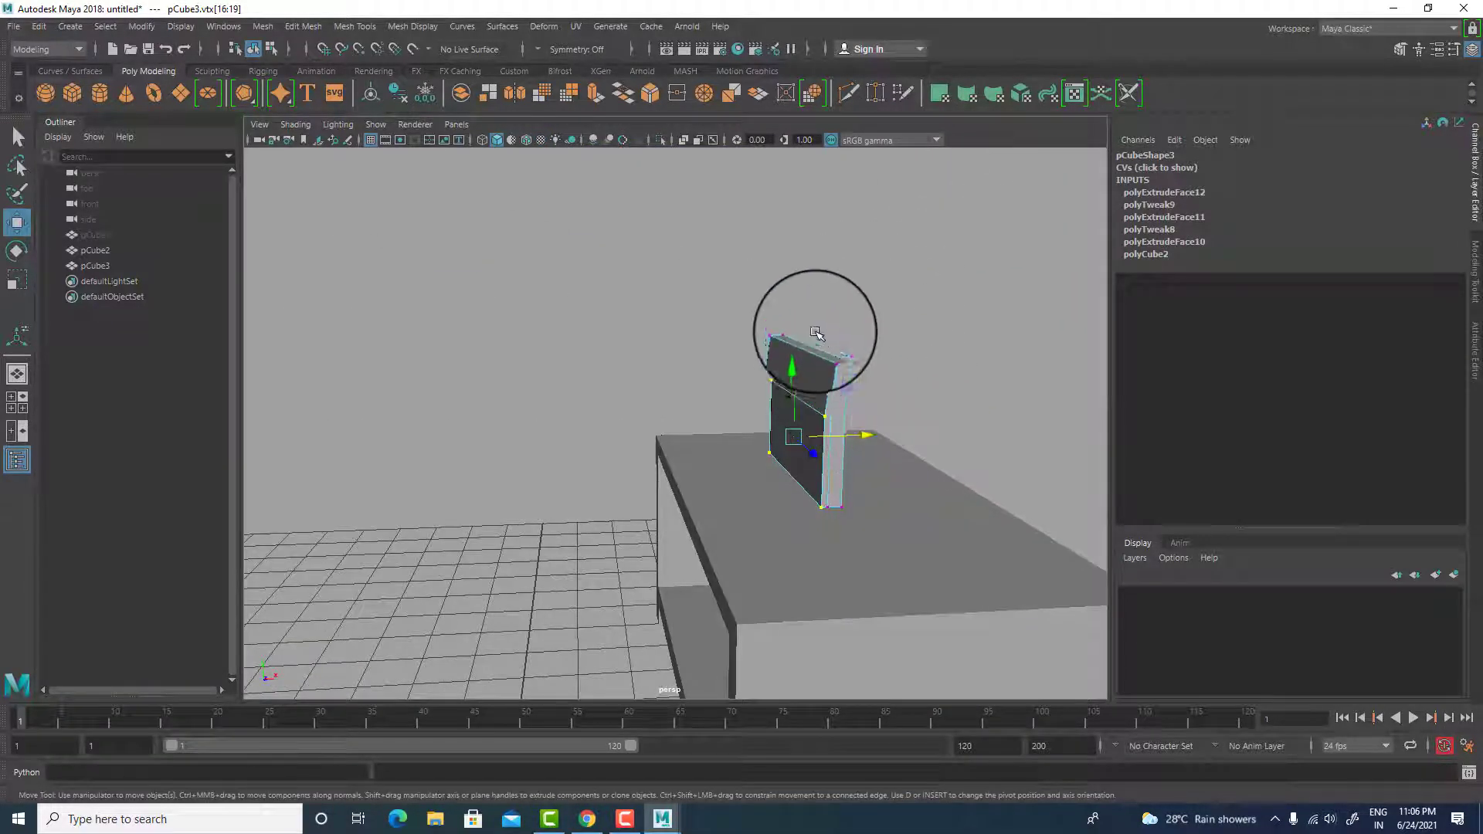
# - In the side view, select the lowered rear vertices, turn on point snapping and raise them to the panel's upper edge
pyautogui.press('space')
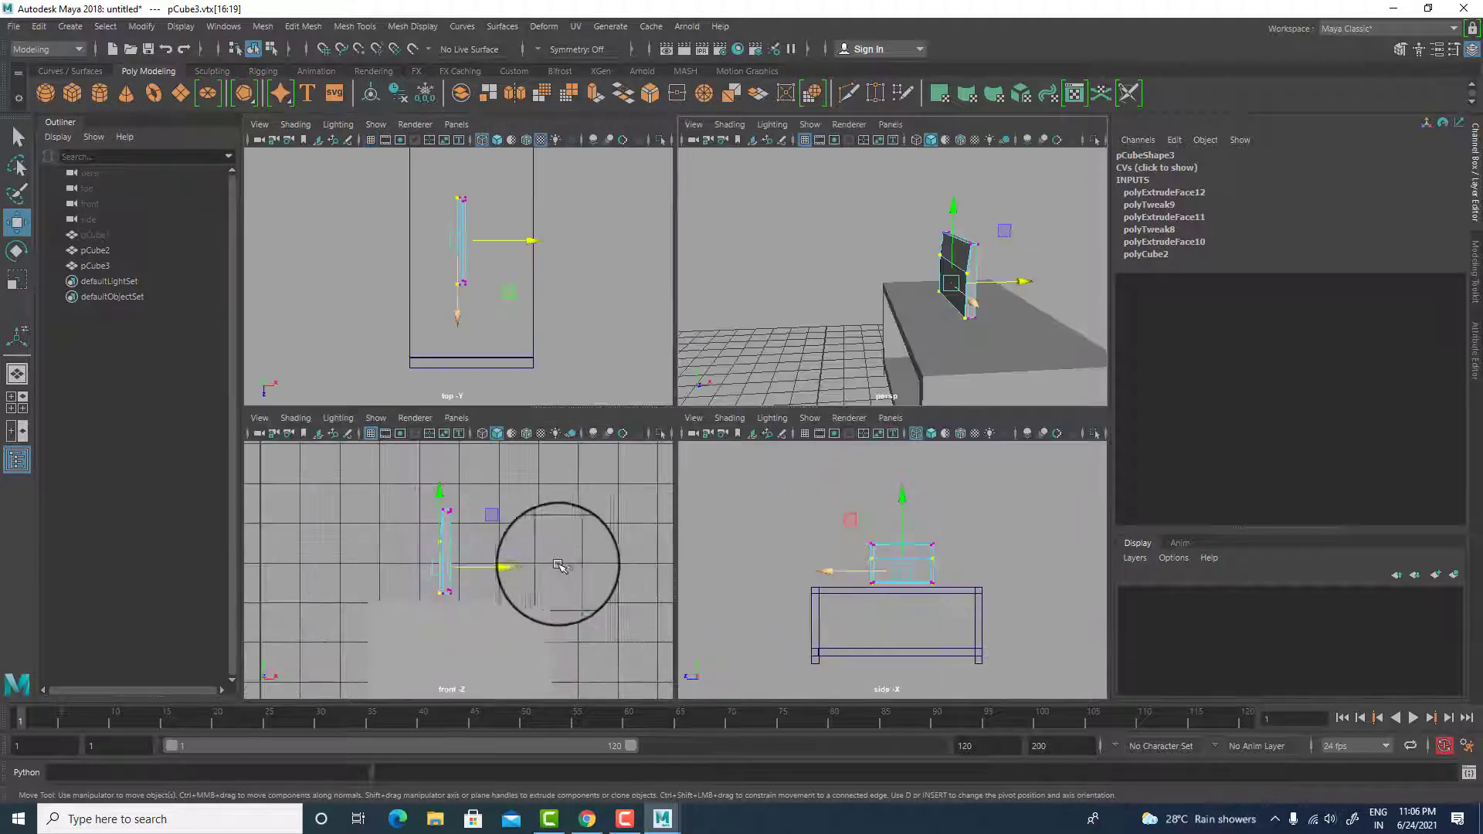
pyautogui.press('space')
pyautogui.scroll(2, 904, 440)
pyautogui.scroll(-2, 904, 440)
pyautogui.moveTo(572, 382); pyautogui.dragTo(889, 430)
pyautogui.scroll(5, 788, 400)
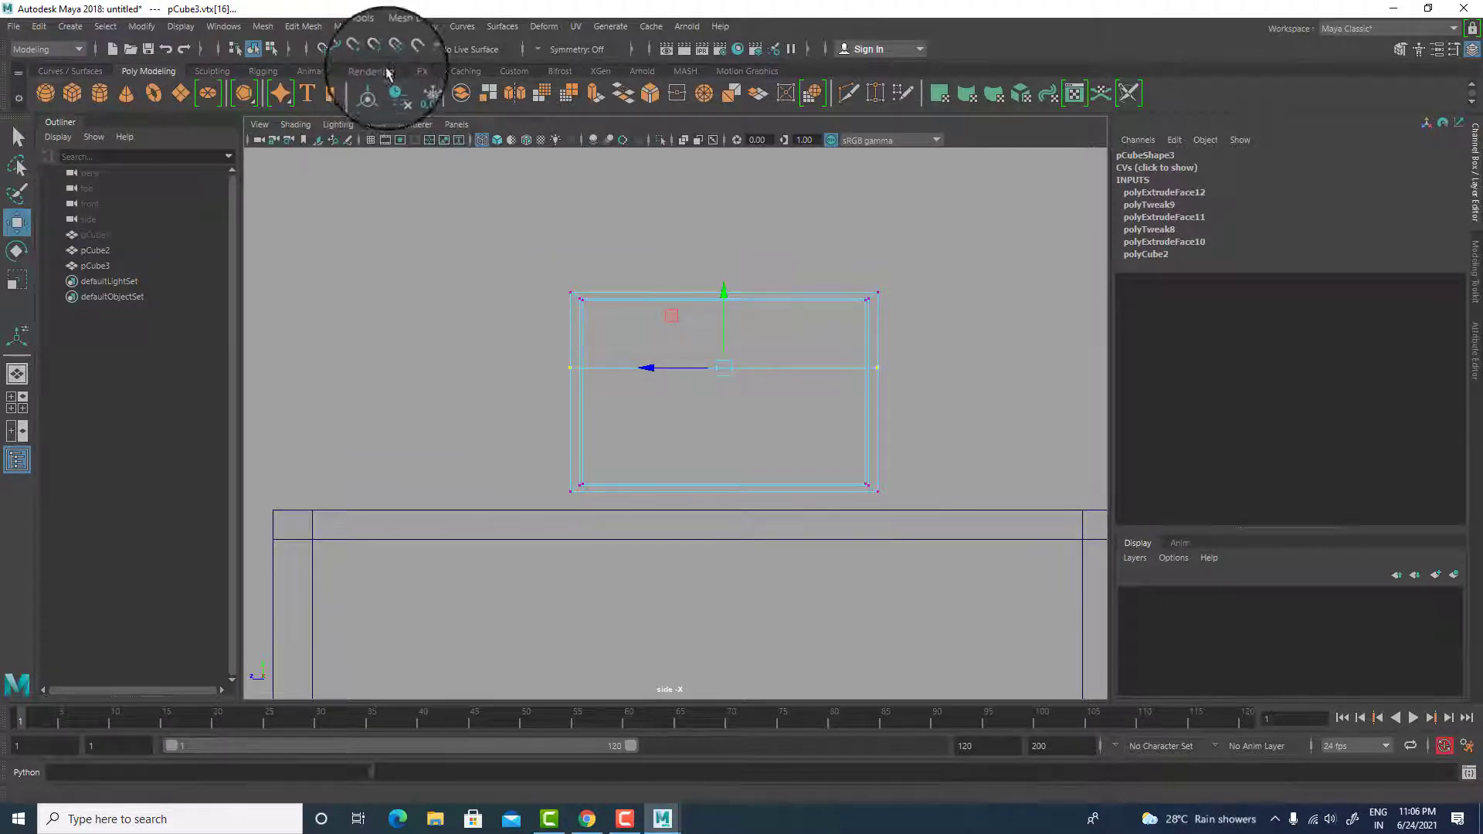
pyautogui.click(359, 49)
pyautogui.moveTo(727, 322); pyautogui.dragTo(735, 311)
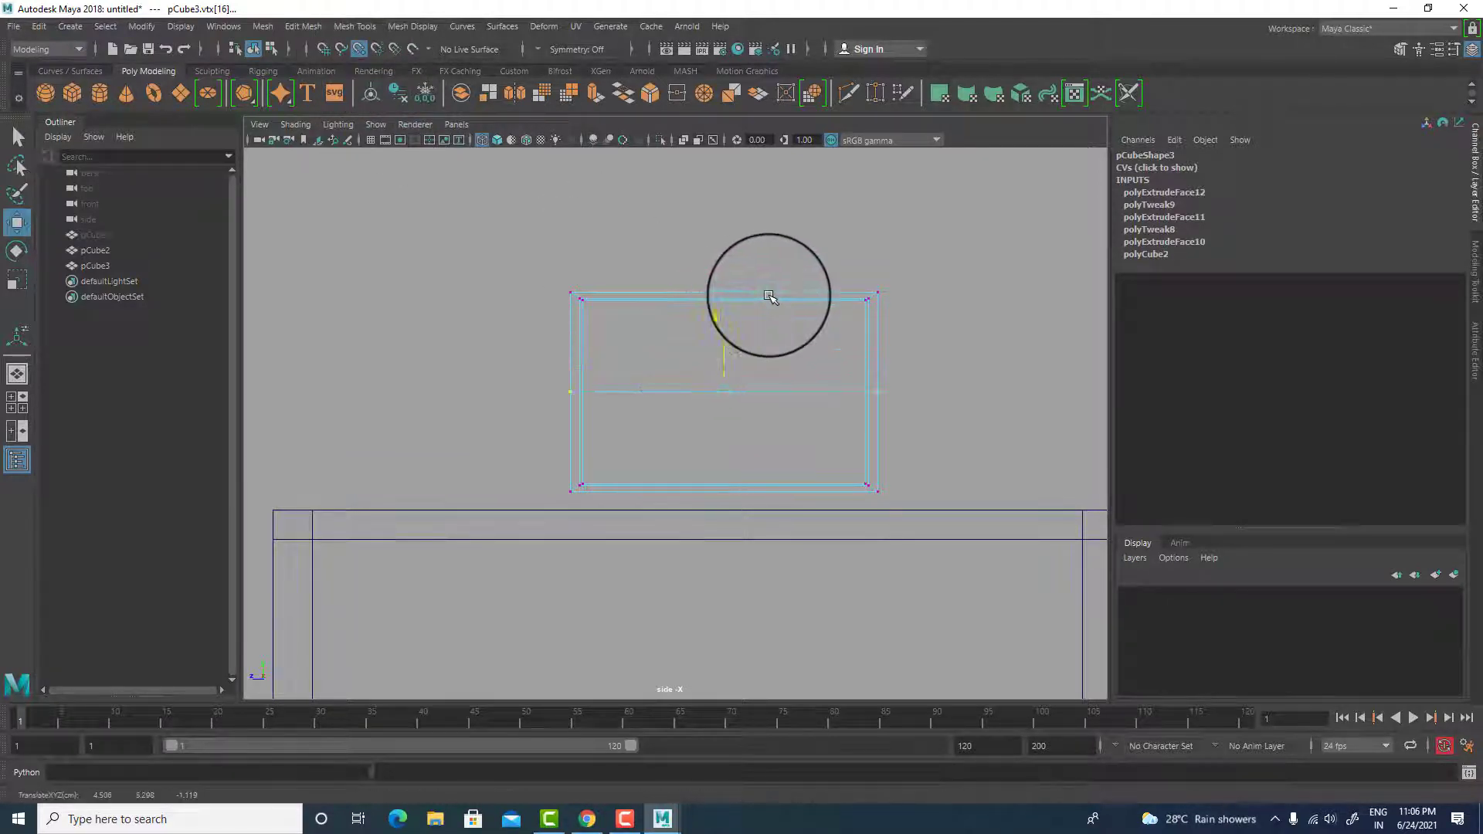
pyautogui.moveTo(826, 296); pyautogui.dragTo(831, 297)
pyautogui.press('space')
pyautogui.press('space')
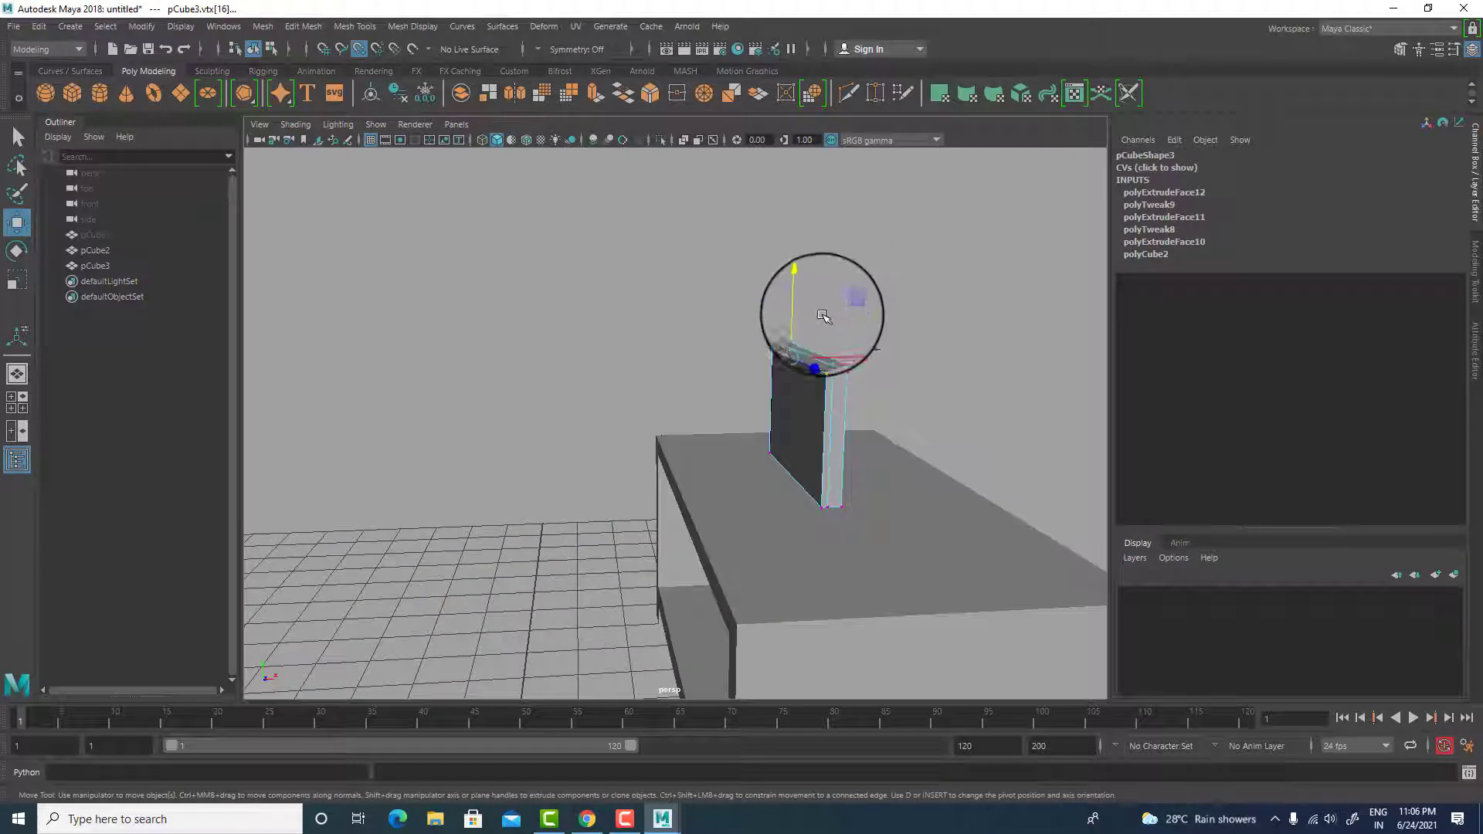
# - Try moving the panel's rear face outward, undo it and turn off point snapping
pyautogui.keyDown('alt'); pyautogui.moveTo(905, 363); pyautogui.dragTo(925, 378); pyautogui.keyUp('alt')
pyautogui.moveTo(844, 374); pyautogui.dragTo(845, 406, button='right')
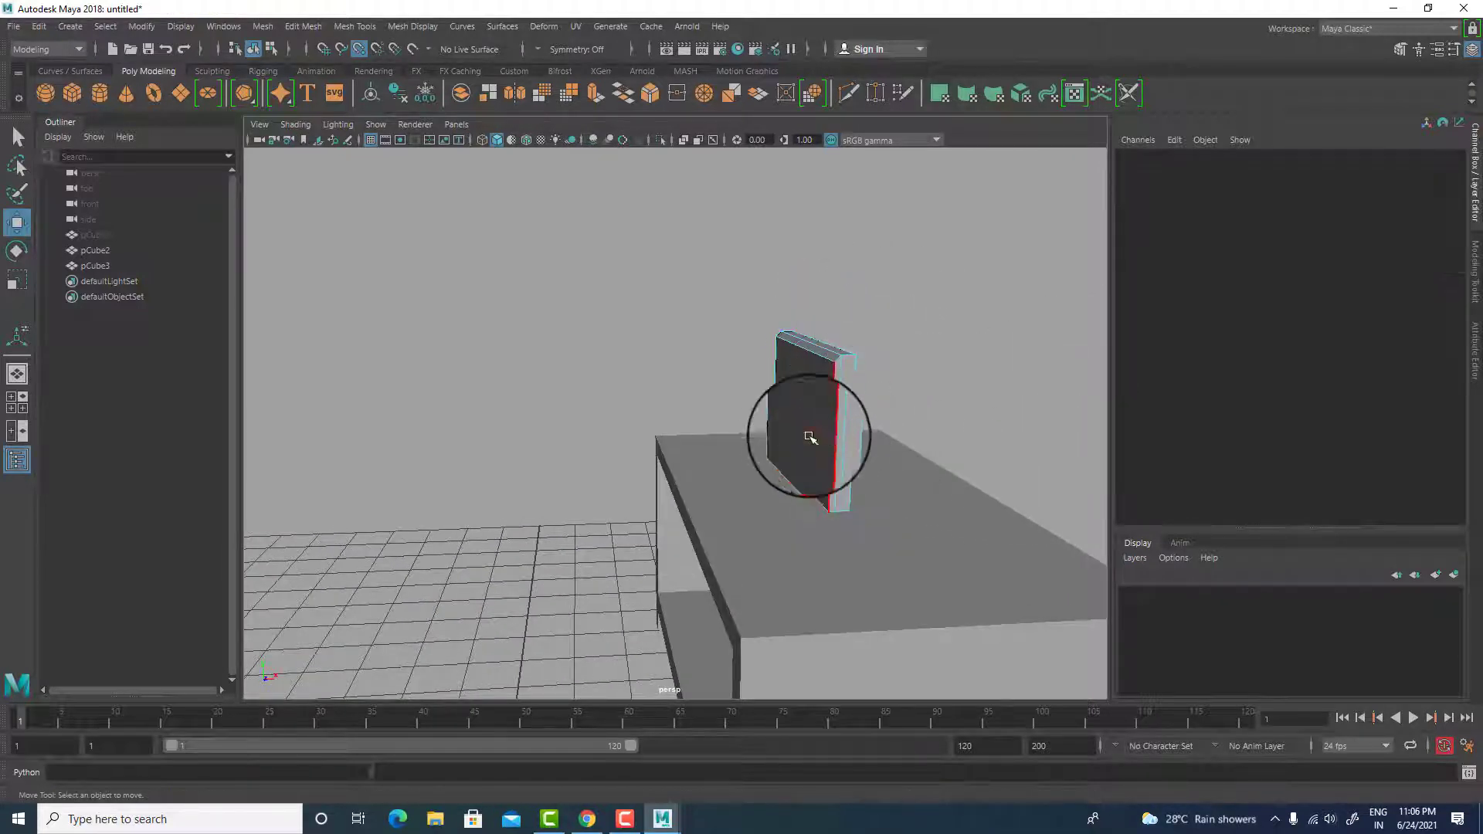
pyautogui.click(803, 432)
pyautogui.moveTo(847, 414); pyautogui.dragTo(445, 373)
pyautogui.hotkey('ctrl', 'z')
pyautogui.click(359, 49)
pyautogui.hotkey('ctrl', 'z')
# - Hide the supporting table pCube2 and select the screen panel pCube3
pyautogui.keyDown('alt'); pyautogui.moveTo(529, 313); pyautogui.dragTo(590, 397); pyautogui.keyUp('alt')
pyautogui.keyDown('alt'); pyautogui.moveTo(933, 505); pyautogui.dragTo(843, 479); pyautogui.keyUp('alt')
pyautogui.click(936, 615)
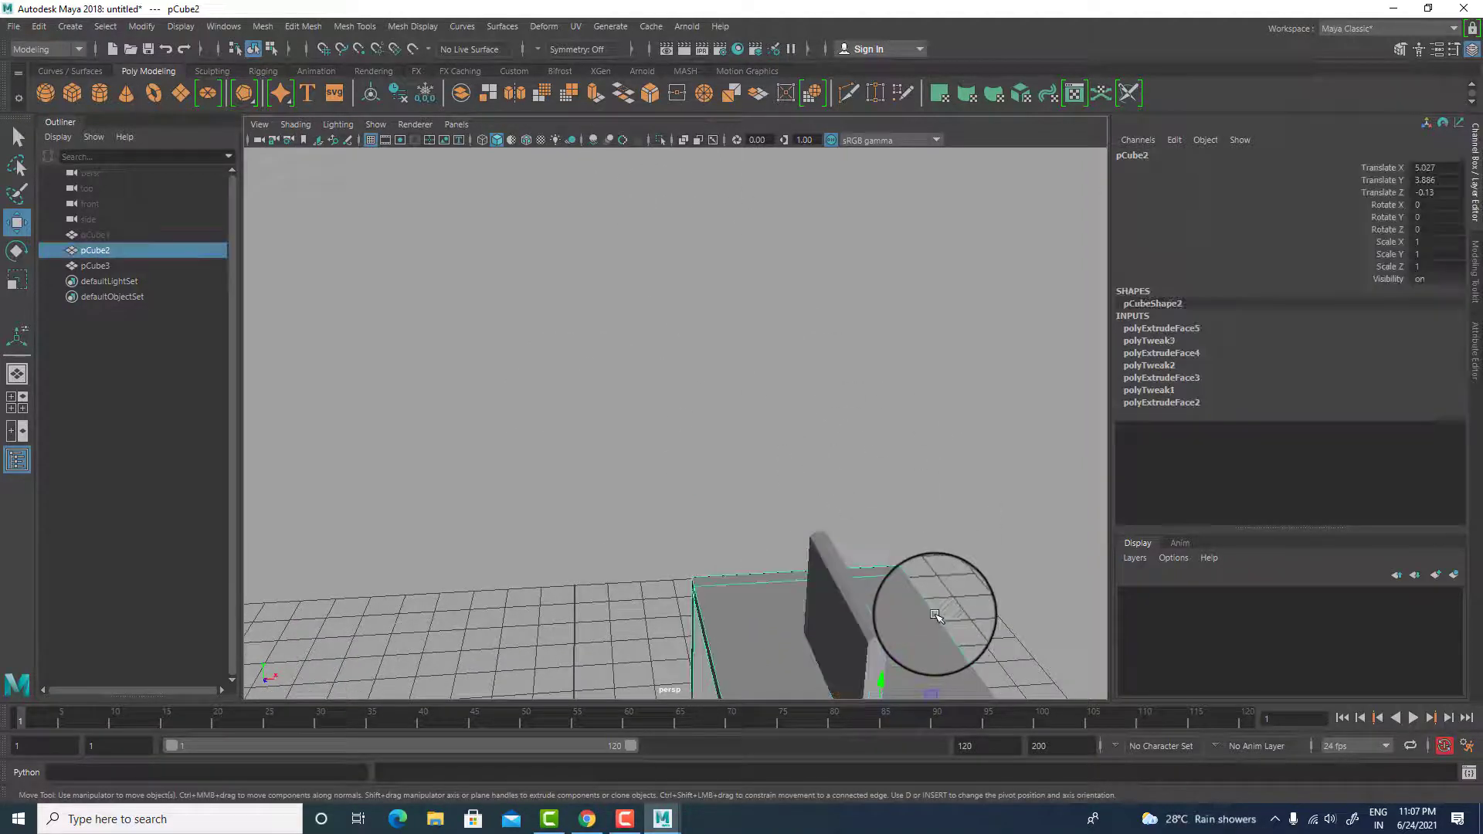
pyautogui.hotkey('ctrl', 'h')
pyautogui.click(841, 656)
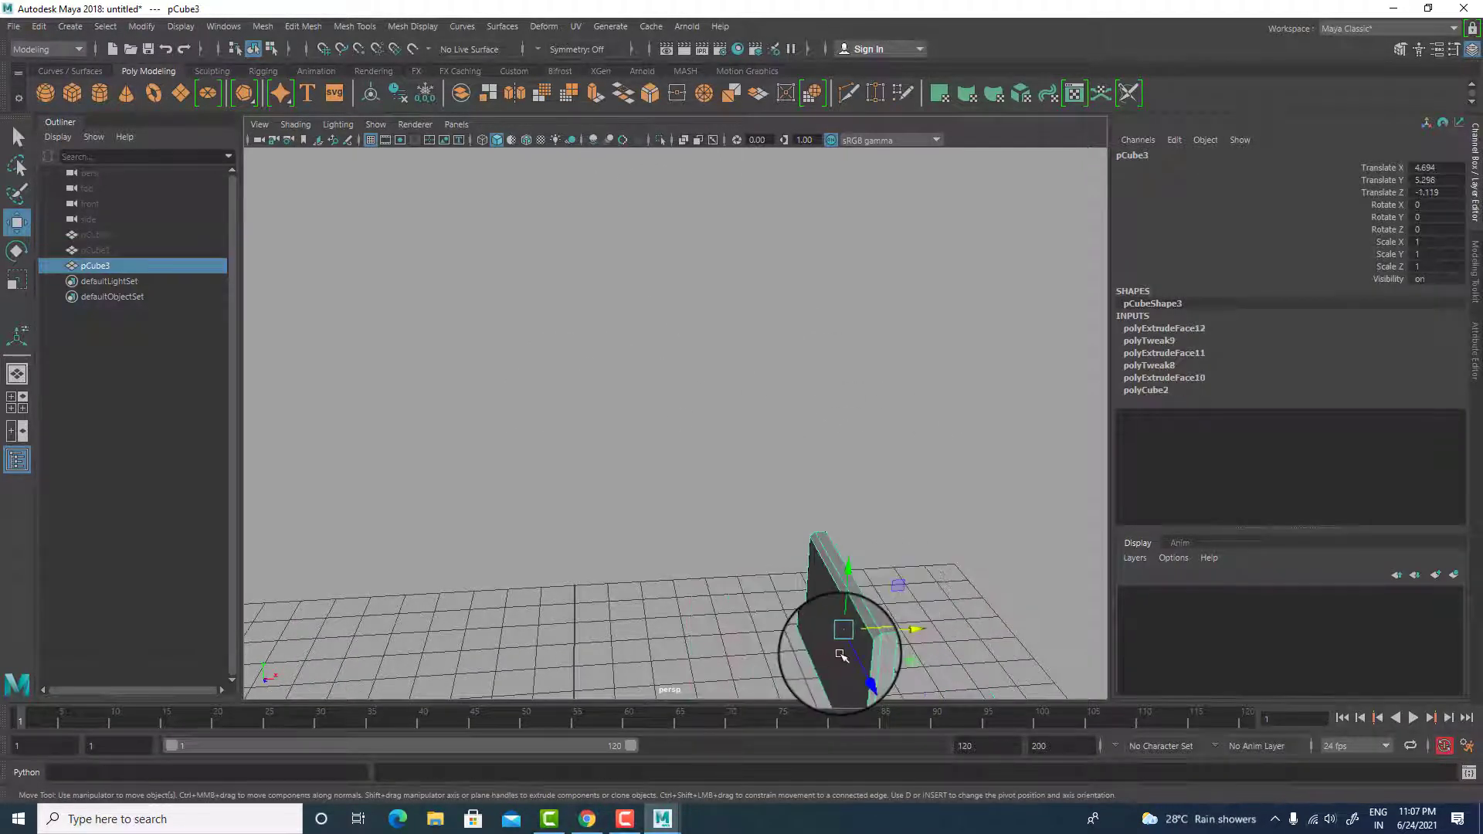
# - Select the two parallel long edges on the underside of pCube3 that border its rear strip
pyautogui.keyDown('alt'); pyautogui.moveTo(841, 655); pyautogui.dragTo(606, 616); pyautogui.keyUp('alt')
pyautogui.keyDown('alt'); pyautogui.moveTo(606, 616); pyautogui.dragTo(1004, 741, button='right'); pyautogui.keyUp('alt')
pyautogui.keyDown('alt'); pyautogui.moveTo(841, 523); pyautogui.dragTo(809, 473); pyautogui.keyUp('alt')
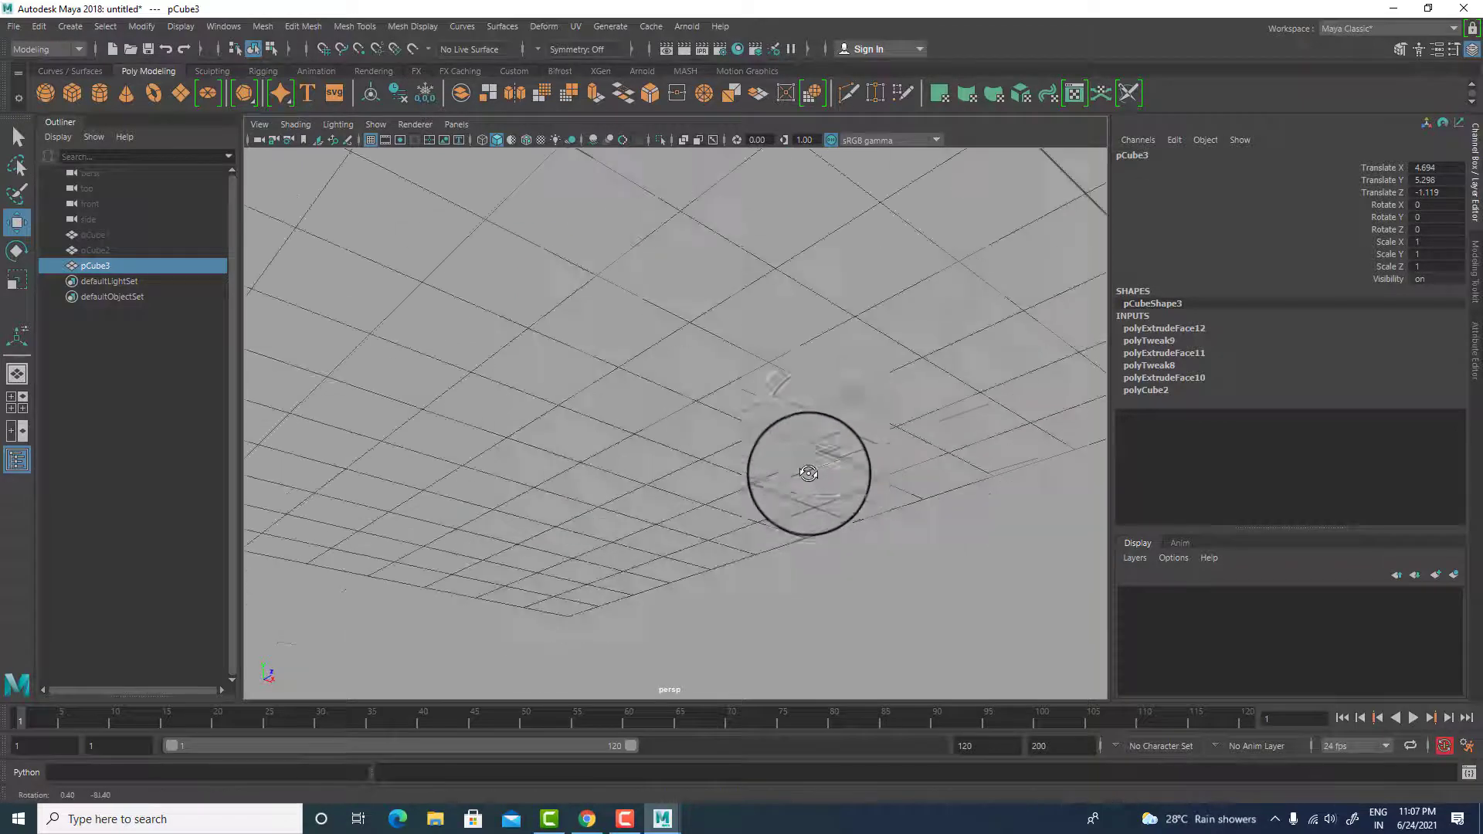
pyautogui.keyDown('alt'); pyautogui.moveTo(825, 376); pyautogui.dragTo(802, 739, button='middle'); pyautogui.keyUp('alt')
pyautogui.moveTo(822, 346)
pyautogui.keyDown('alt'); pyautogui.mouseDown(button='middle')
pyautogui.moveTo(818, 679)
pyautogui.moveTo(800, 644)
pyautogui.moveTo(799, 676)
pyautogui.mouseUp(button='middle'); pyautogui.keyUp('alt')
pyautogui.keyDown('alt'); pyautogui.moveTo(828, 310); pyautogui.dragTo(803, 671, button='middle'); pyautogui.keyUp('alt')
pyautogui.keyDown('alt'); pyautogui.moveTo(795, 358); pyautogui.dragTo(716, 672, button='middle'); pyautogui.keyUp('alt')
pyautogui.keyDown('alt'); pyautogui.moveTo(736, 301); pyautogui.dragTo(689, 610, button='middle'); pyautogui.keyUp('alt')
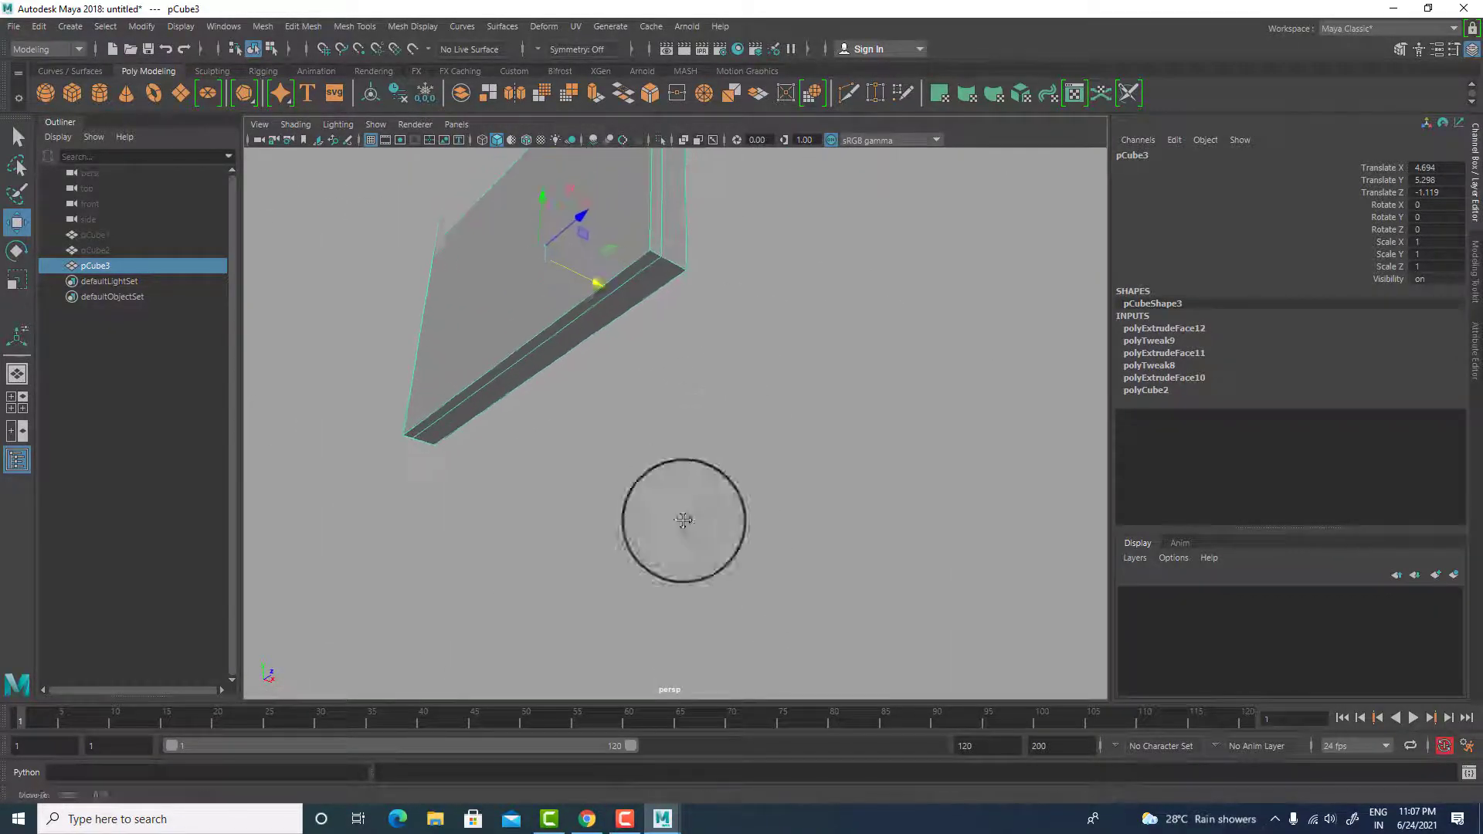
pyautogui.moveTo(690, 407)
pyautogui.keyDown('alt'); pyautogui.mouseDown(button='middle')
pyautogui.moveTo(688, 483)
pyautogui.moveTo(702, 407)
pyautogui.mouseUp(button='middle'); pyautogui.keyUp('alt')
pyautogui.moveTo(703, 404)
pyautogui.keyDown('alt'); pyautogui.mouseDown(button='right')
pyautogui.moveTo(773, 508)
pyautogui.moveTo(888, 570)
pyautogui.moveTo(795, 503)
pyautogui.moveTo(804, 463)
pyautogui.moveTo(853, 518)
pyautogui.moveTo(824, 492)
pyautogui.moveTo(792, 333)
pyautogui.mouseUp(button='right'); pyautogui.keyUp('alt')
pyautogui.click(673, 525)
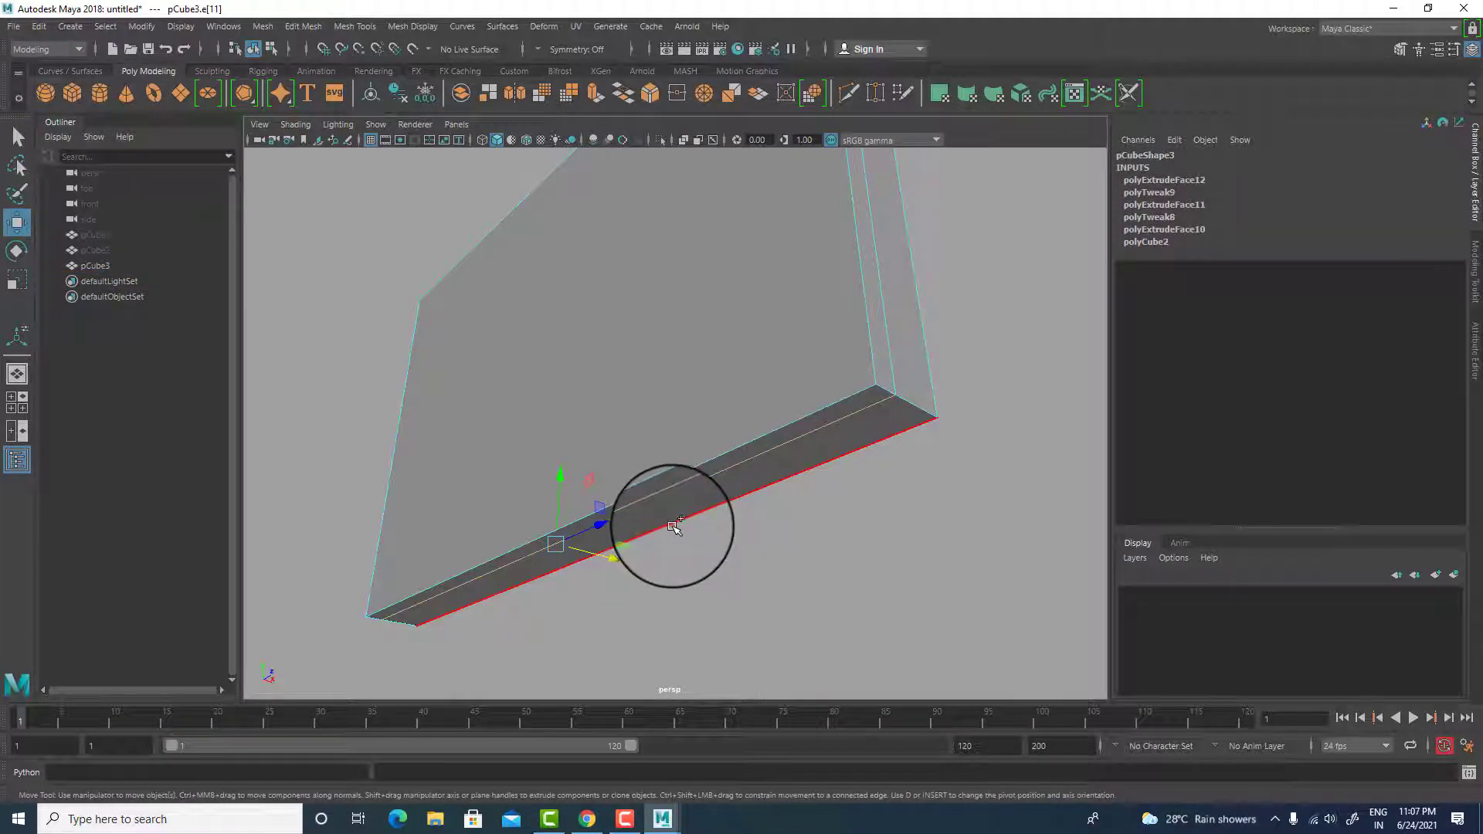
pyautogui.doubleClick(674, 527)
# - Start the Connect tool on the selected underside edges and set it to 2 segments
pyautogui.click(354, 27)
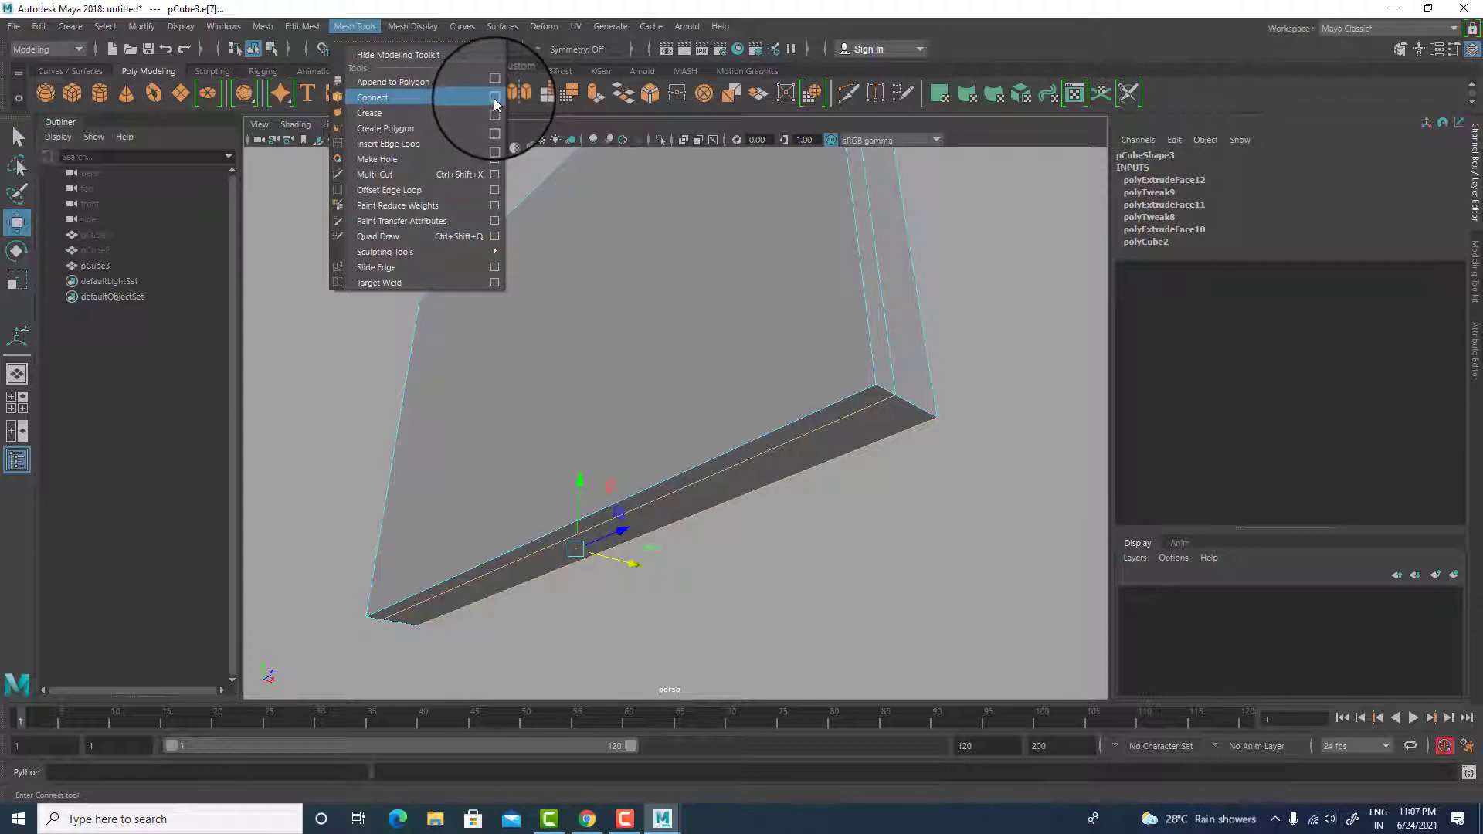
pyautogui.click(495, 97)
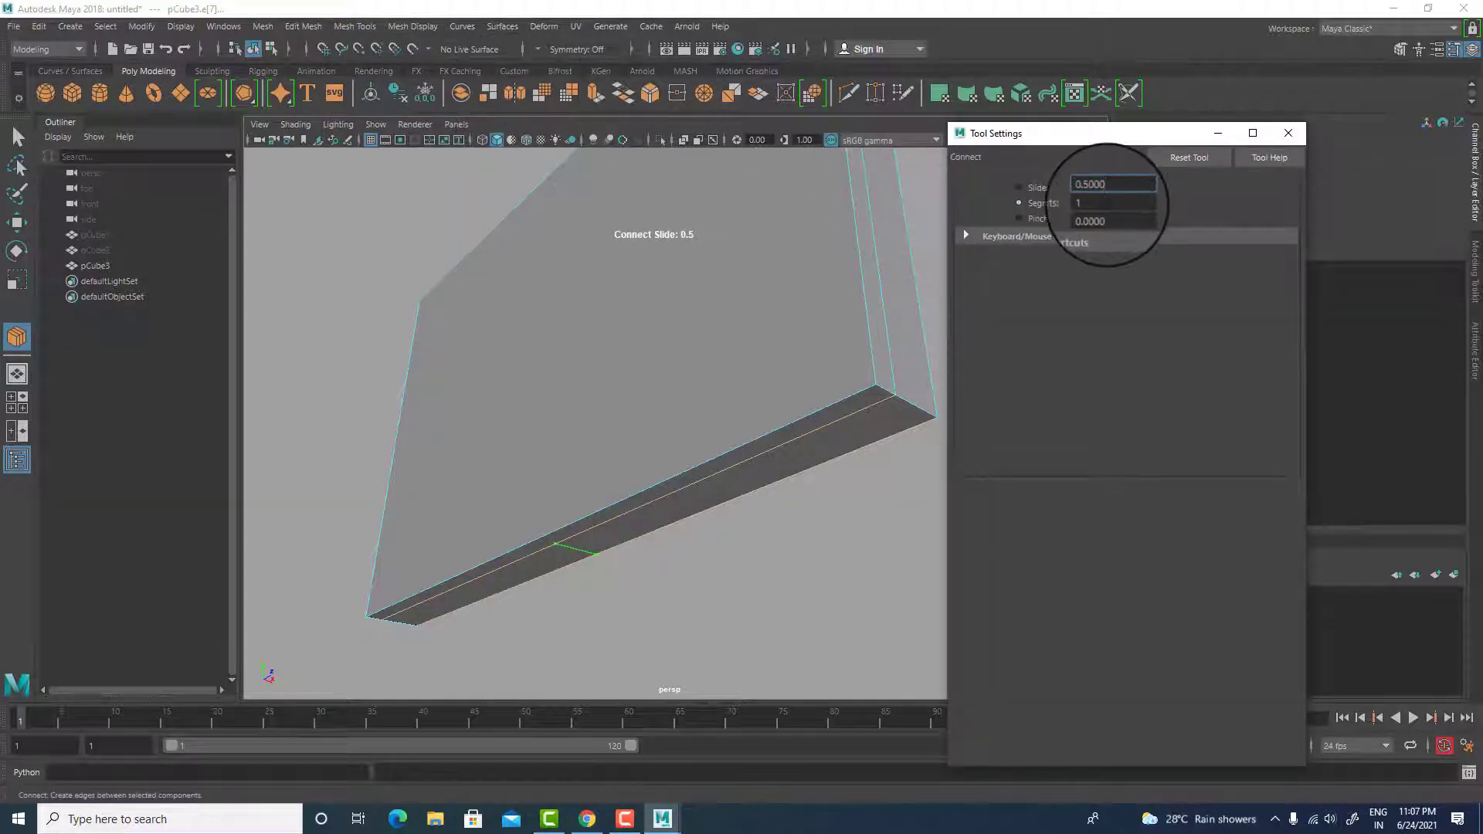
pyautogui.write('2')
pyautogui.press('Return')
pyautogui.click(1091, 187)
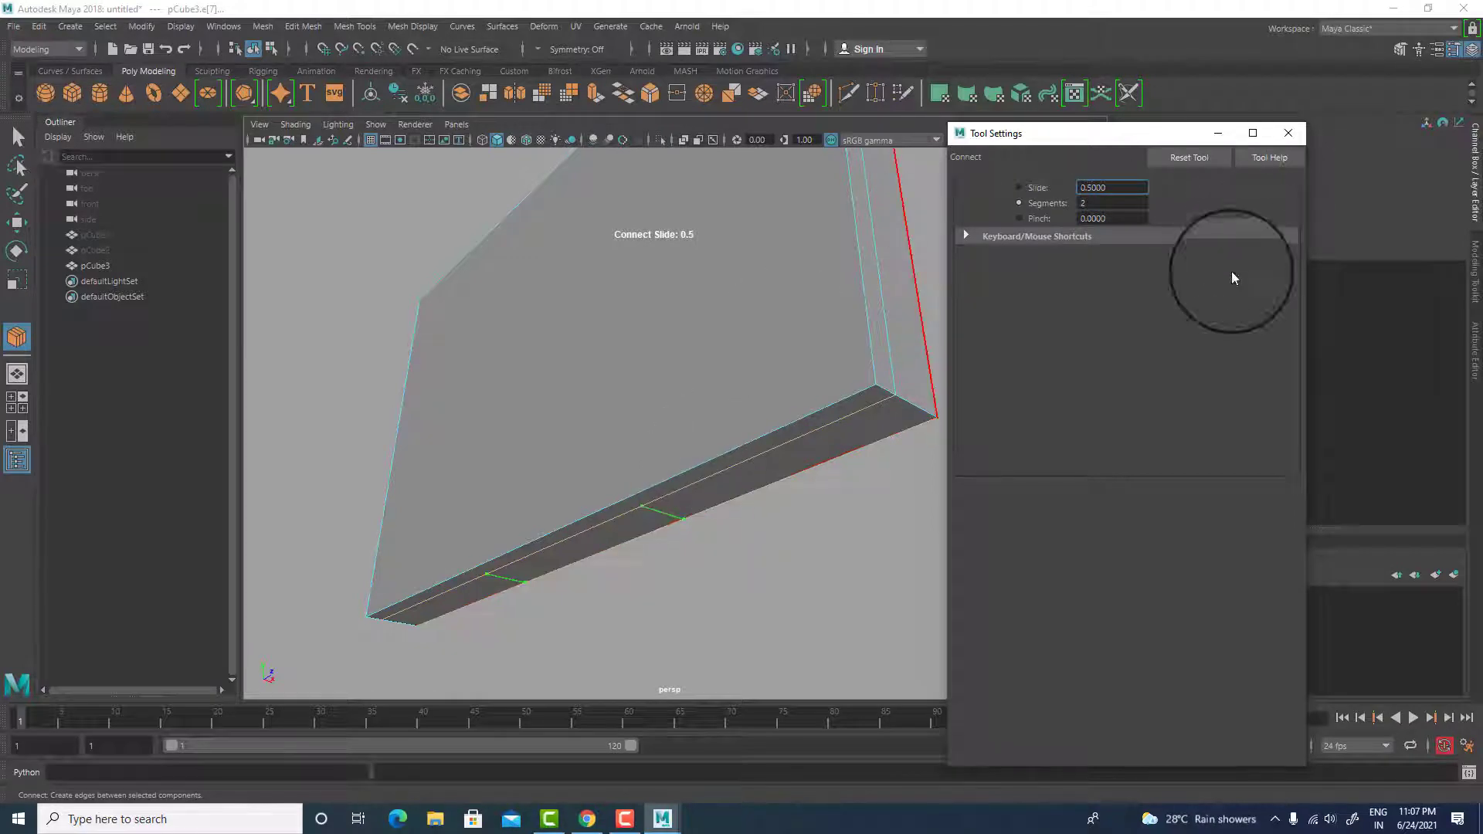
# - Try Connect pinch values of 1, 0 and 0.02, and settle on 0.0001
pyautogui.moveTo(1113, 218); pyautogui.dragTo(970, 211)
pyautogui.write('1')
pyautogui.press('Return')
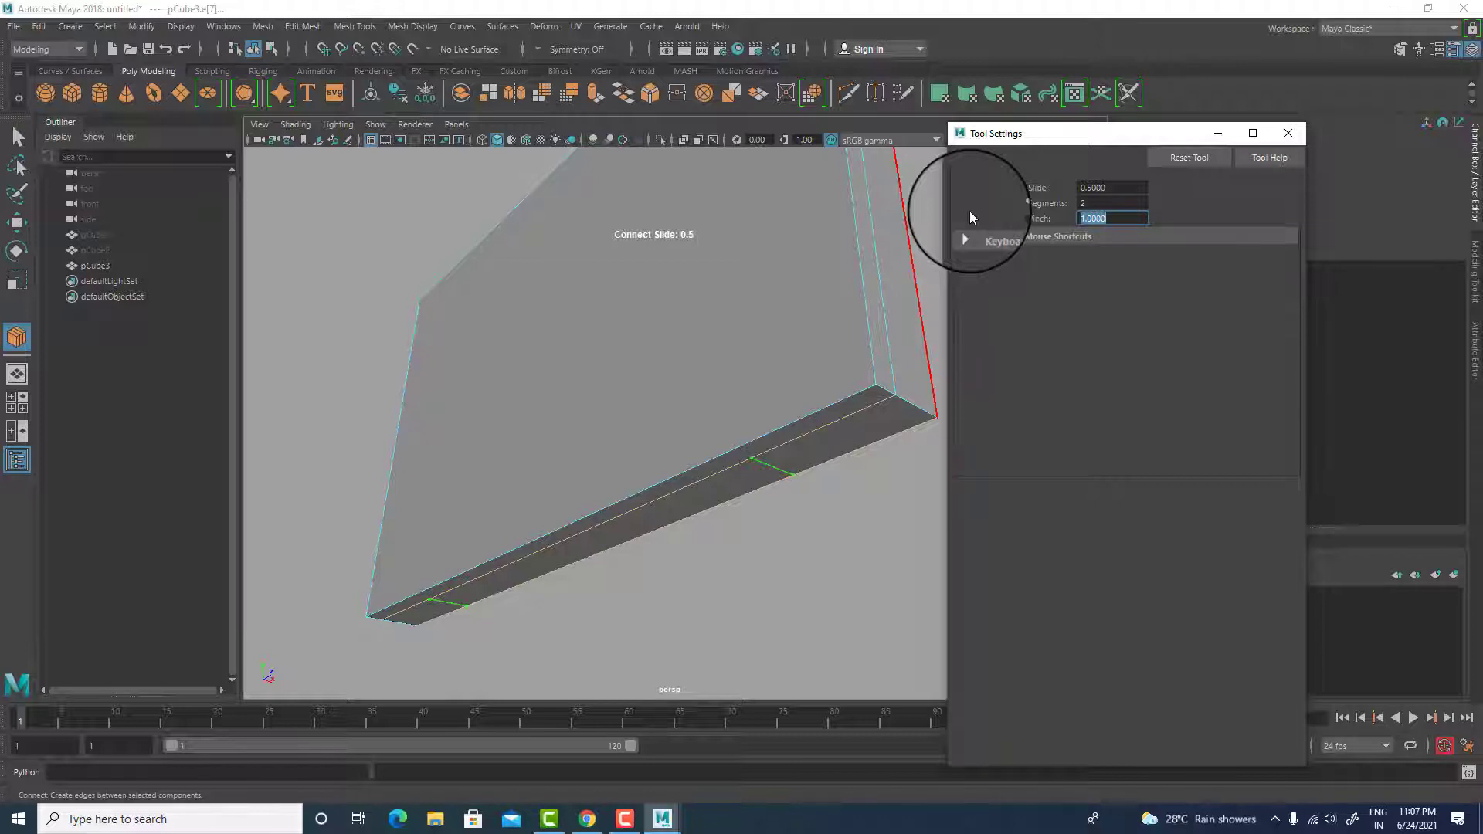
pyautogui.write('0')
pyautogui.press('Return')
pyautogui.write('0.02')
pyautogui.press('Return')
pyautogui.write('0.0001')
pyautogui.press('Return')
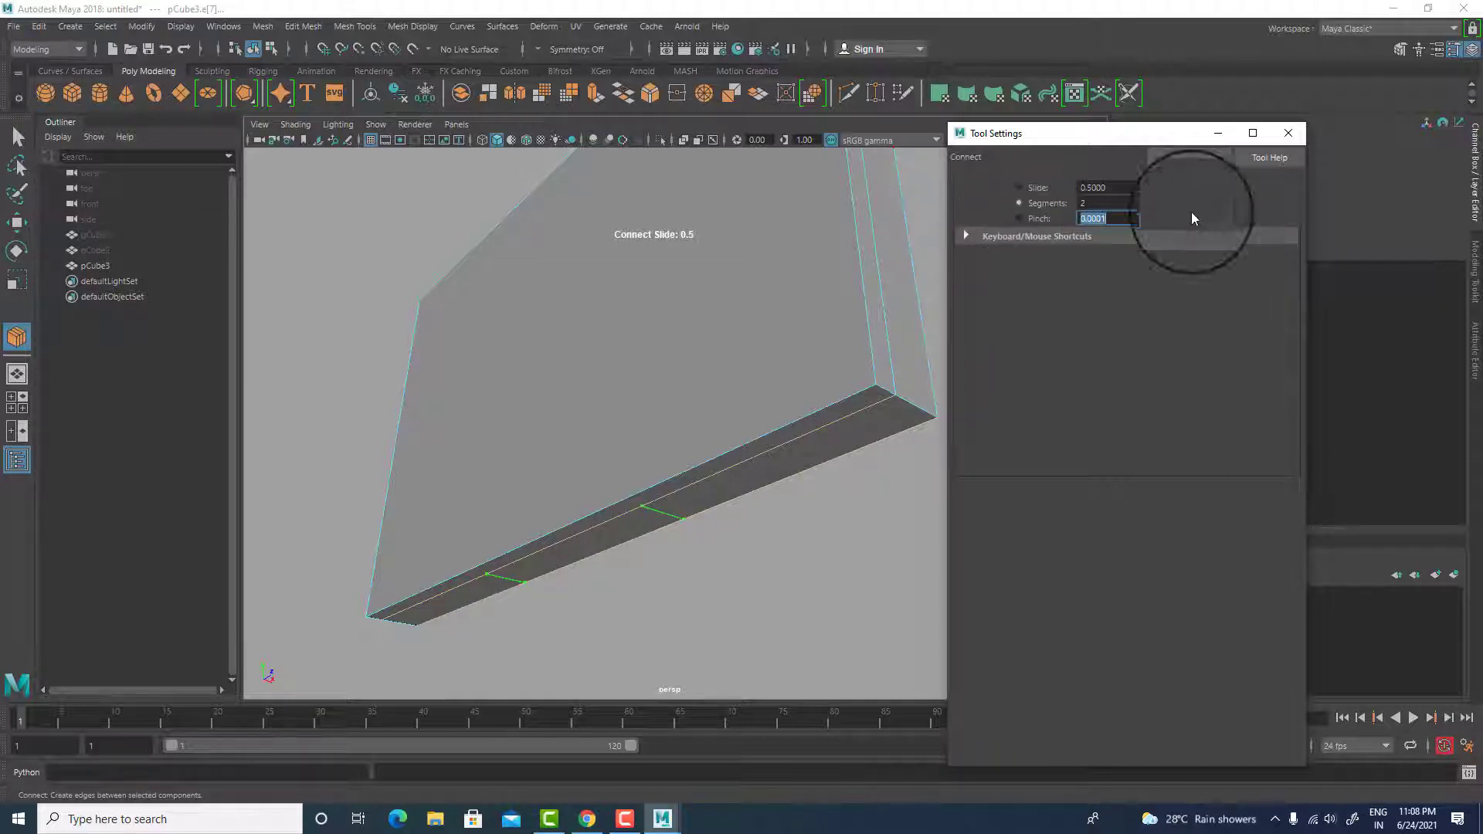
# - Apply the connecting edges on the underside and scale them closer together along Z to about 0.32
pyautogui.click(1298, 147)
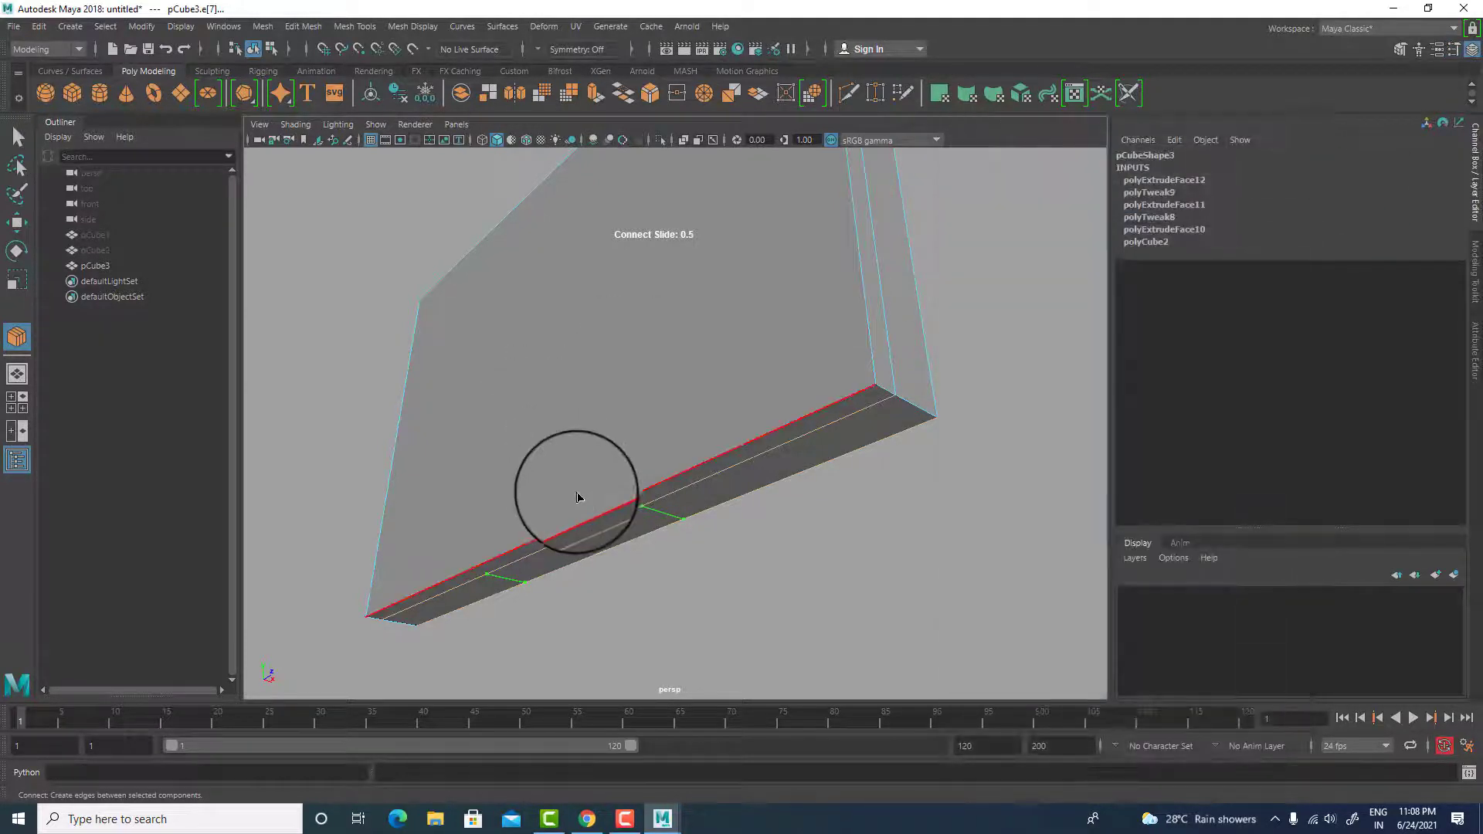
pyautogui.press('r')
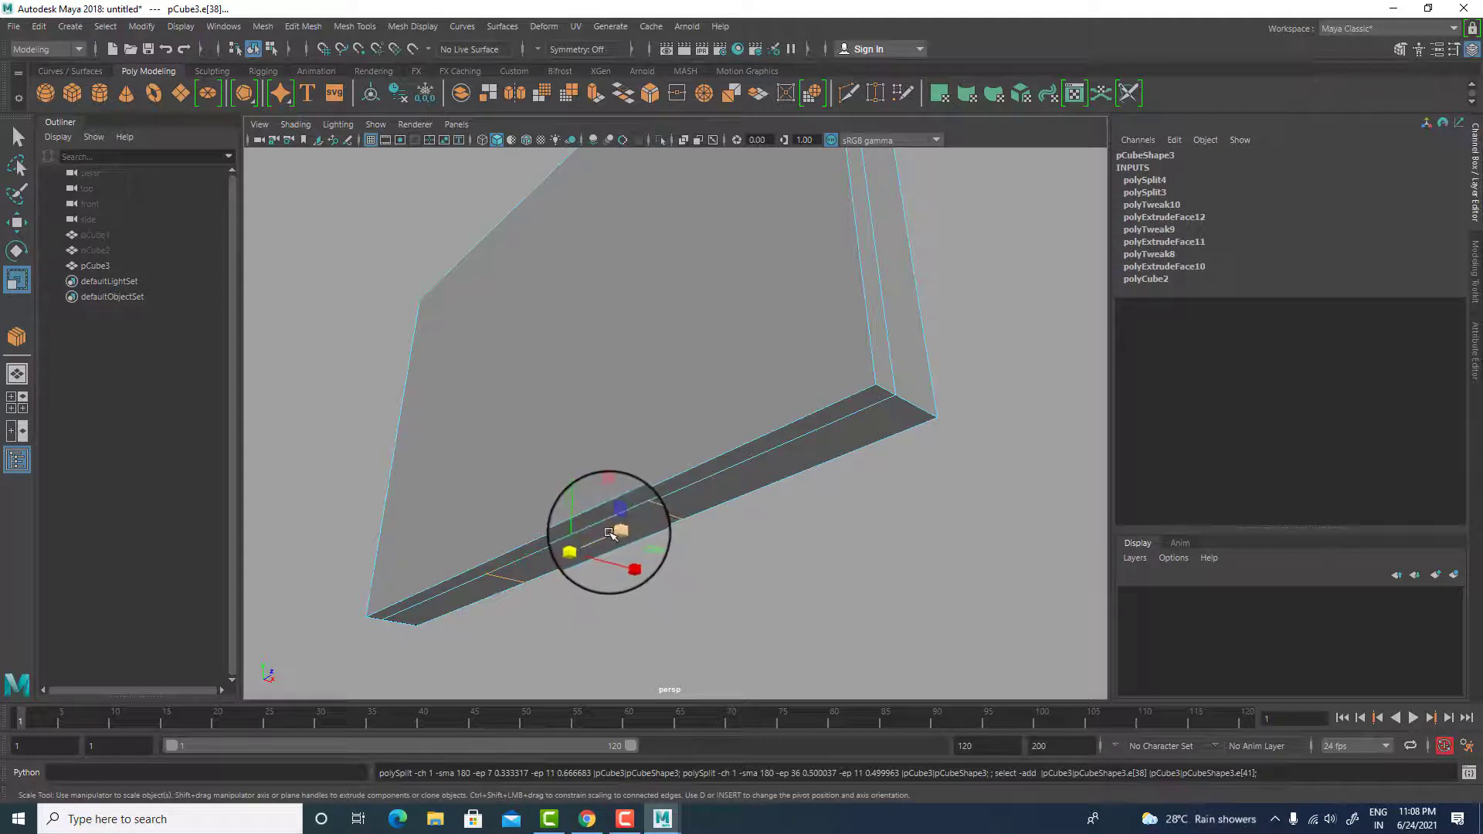
pyautogui.moveTo(618, 533); pyautogui.dragTo(608, 538)
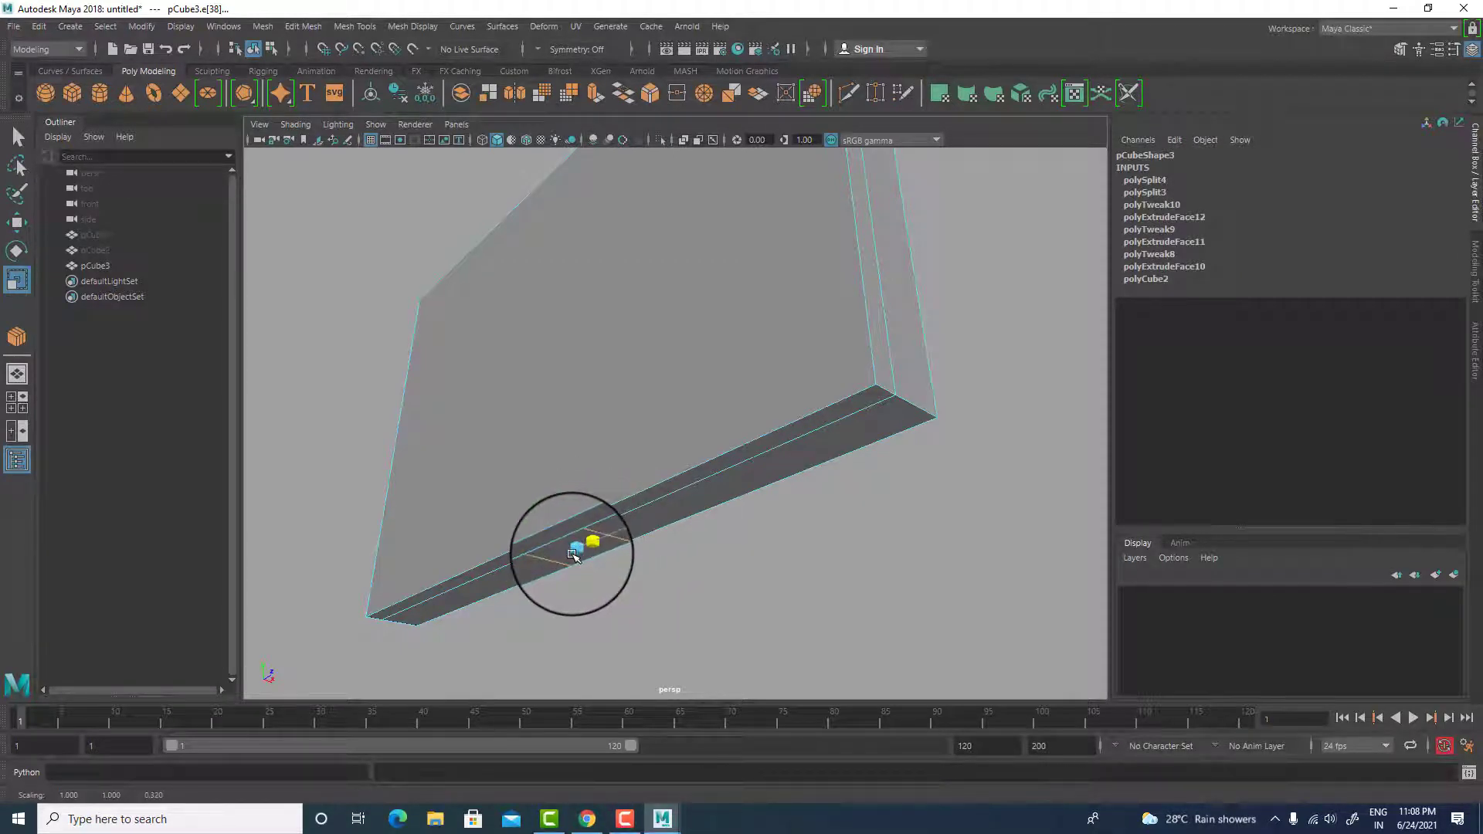
pyautogui.moveTo(555, 443); pyautogui.dragTo(556, 417, button='right')
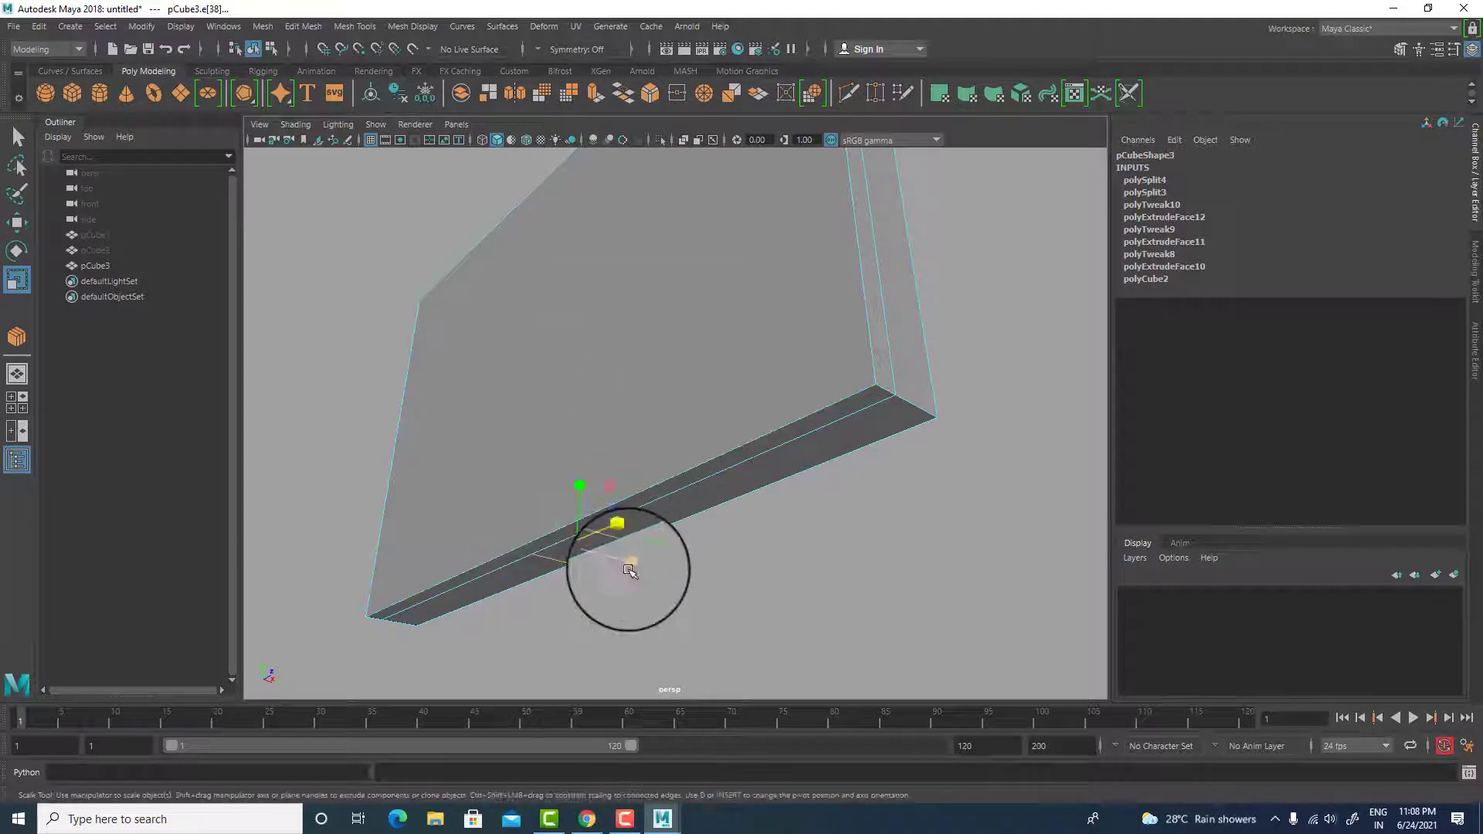
# - Extrude the narrow central face on the underside of pCube3 downward in two segments to form the stand's neck
pyautogui.click(571, 548)
pyautogui.press('w')
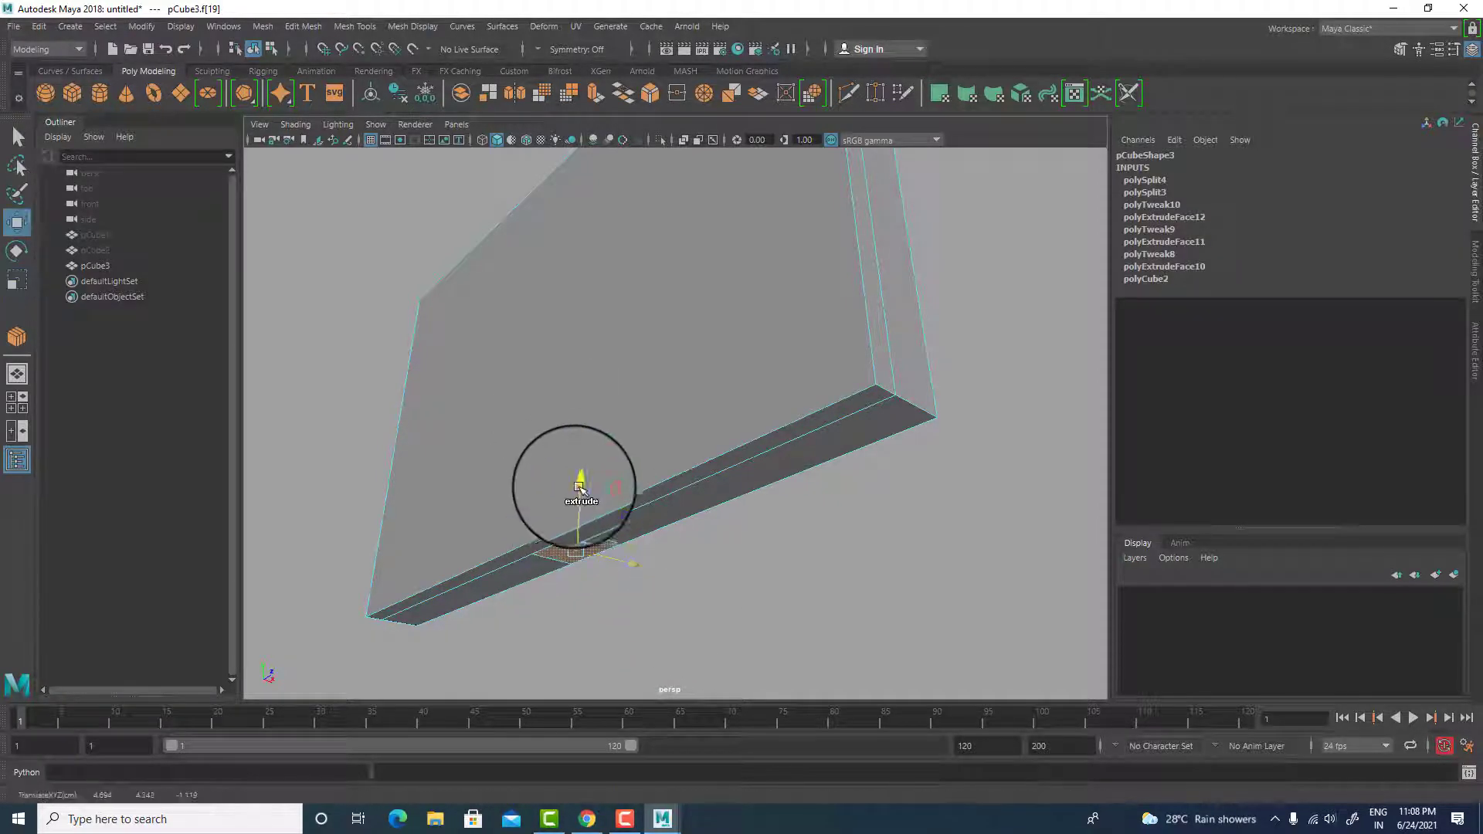
pyautogui.keyDown('shift'); pyautogui.moveTo(578, 484); pyautogui.dragTo(575, 568); pyautogui.keyUp('shift')
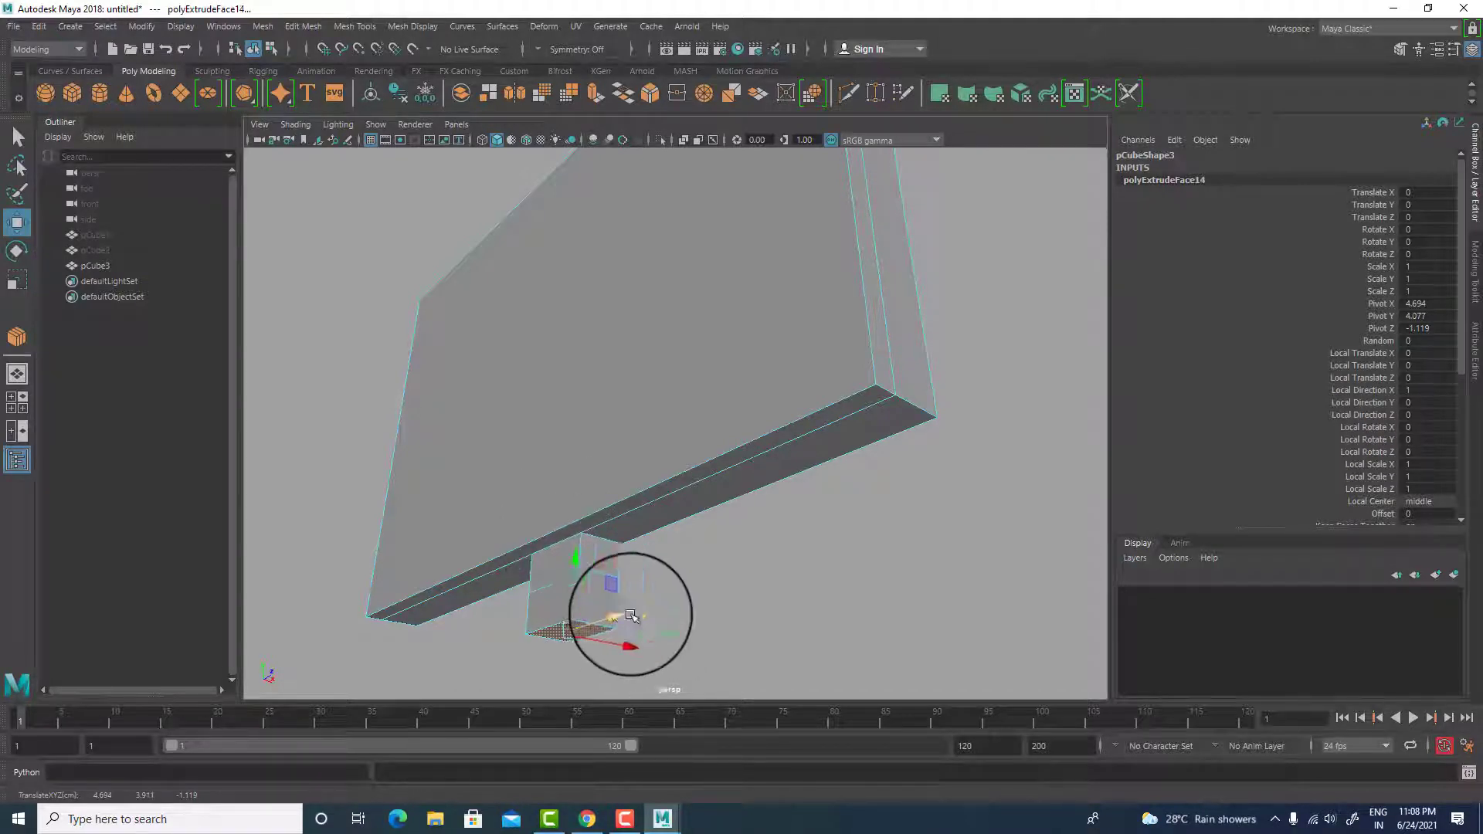
# - Select the side faces of the neck's lower segment and extrude them outward along Z into two long feet
pyautogui.click(593, 587)
pyautogui.keyDown('alt'); pyautogui.moveTo(690, 604); pyautogui.dragTo(772, 478); pyautogui.keyUp('alt')
pyautogui.press('r')
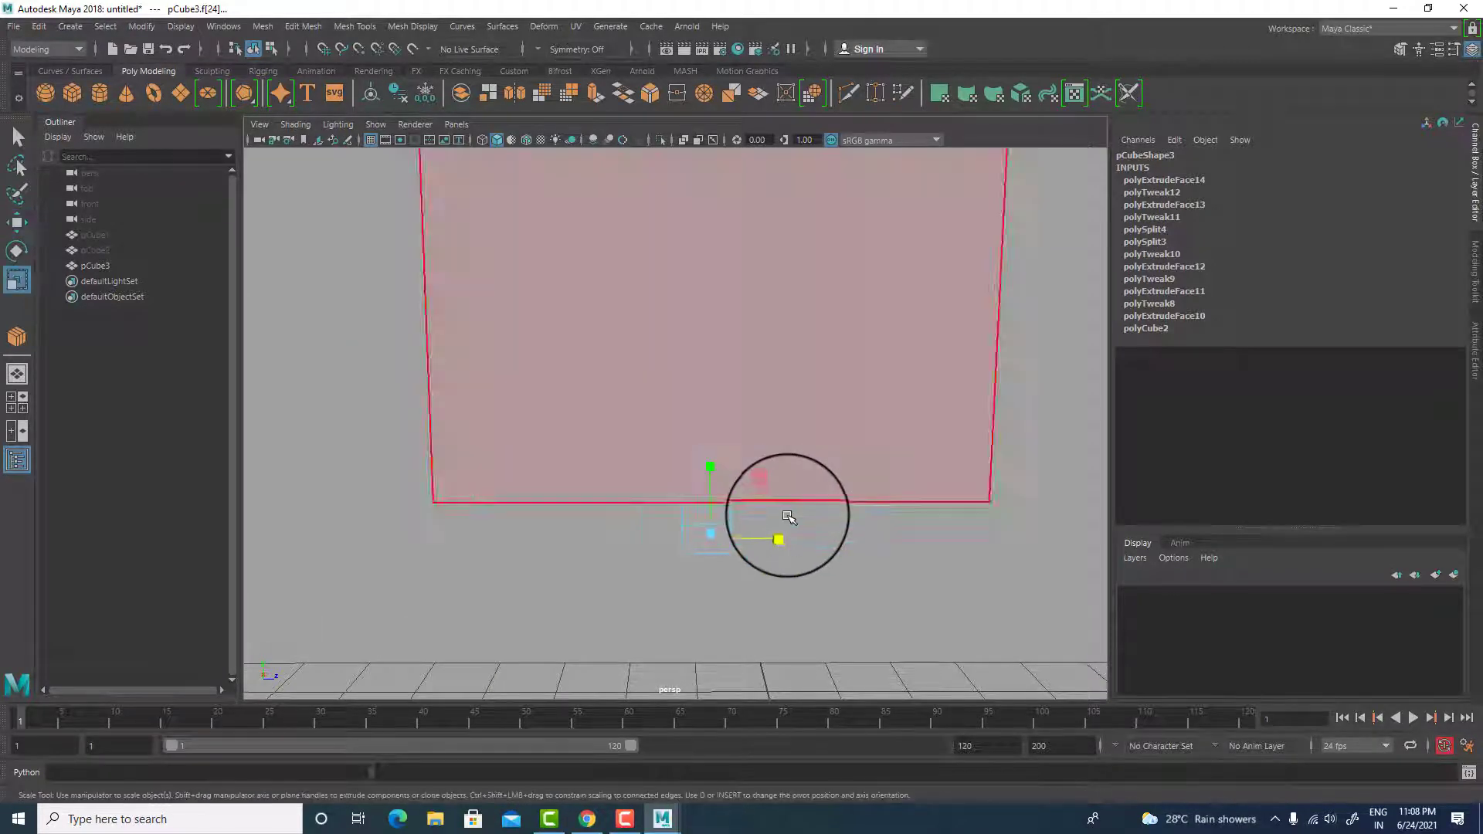
pyautogui.keyDown('shift'); pyautogui.moveTo(781, 534); pyautogui.dragTo(1234, 555); pyautogui.keyUp('shift')
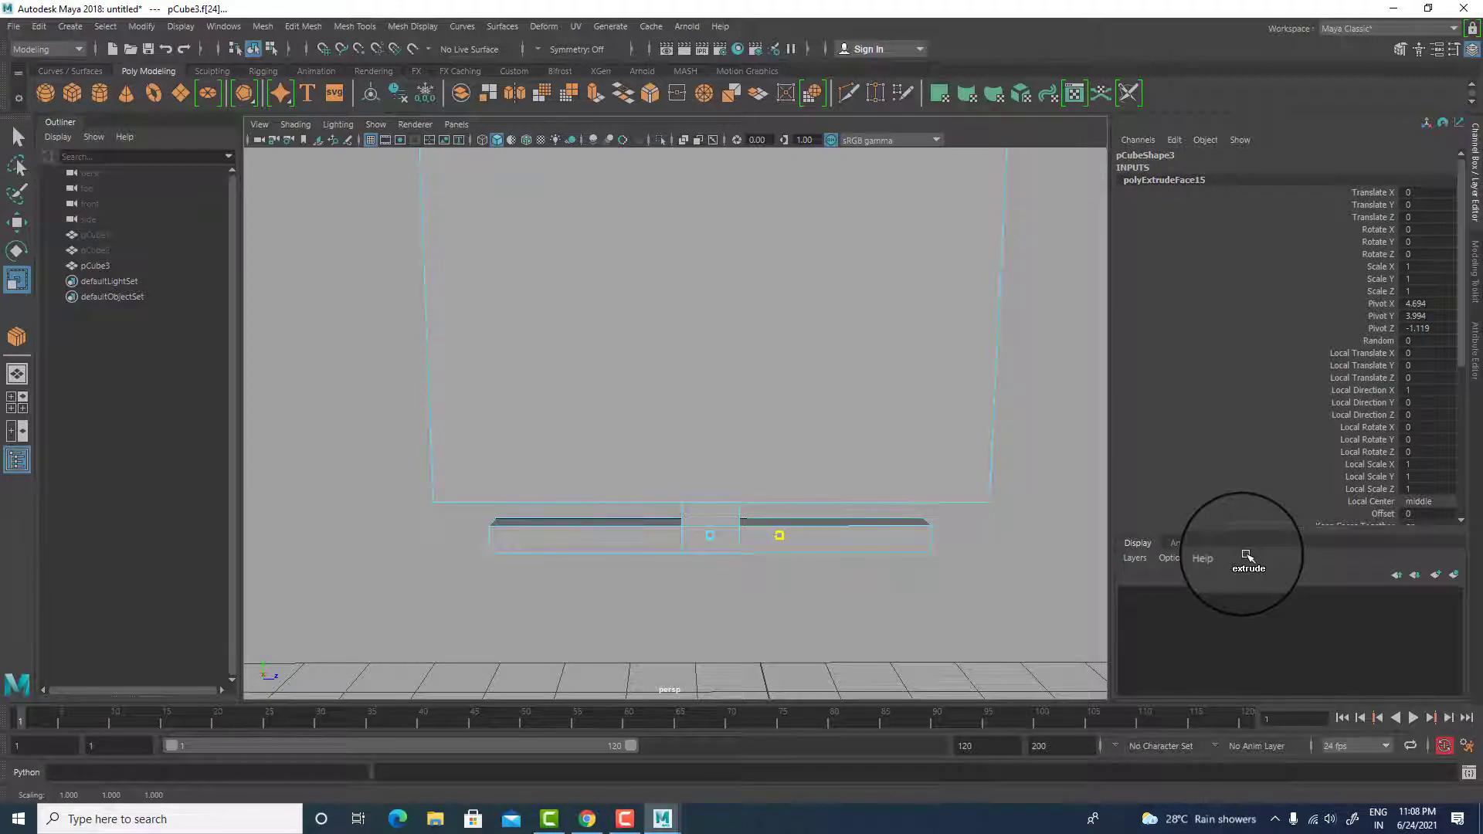
# - Lower the upper end vertices of both feet so each foot tapers toward its outer tip
pyautogui.press('space')
pyautogui.press('space')
pyautogui.keyDown('alt'); pyautogui.moveTo(900, 301); pyautogui.dragTo(873, 330); pyautogui.keyUp('alt')
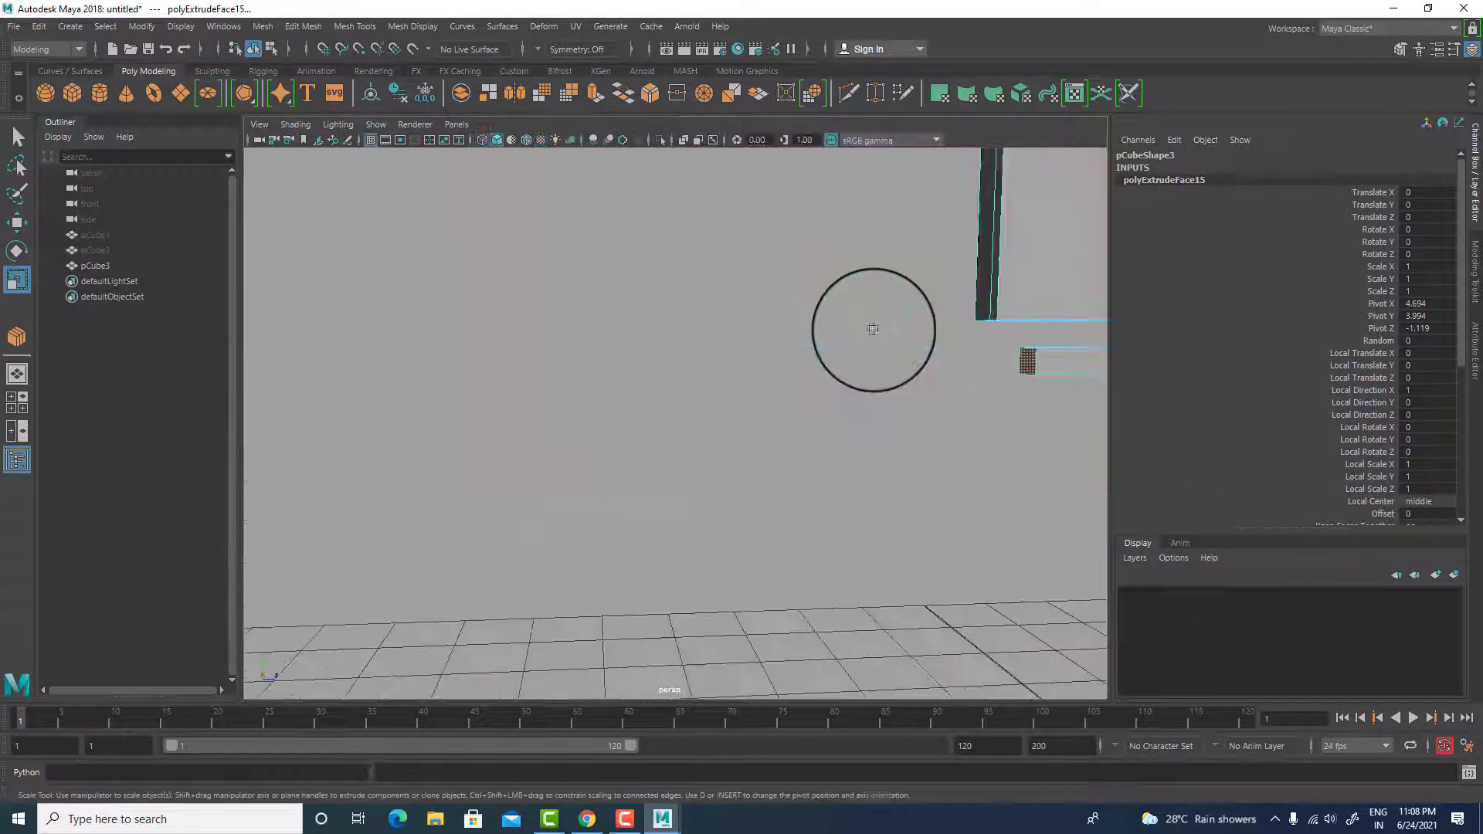
pyautogui.keyDown('alt'); pyautogui.moveTo(1000, 346); pyautogui.dragTo(520, 431); pyautogui.keyUp('alt')
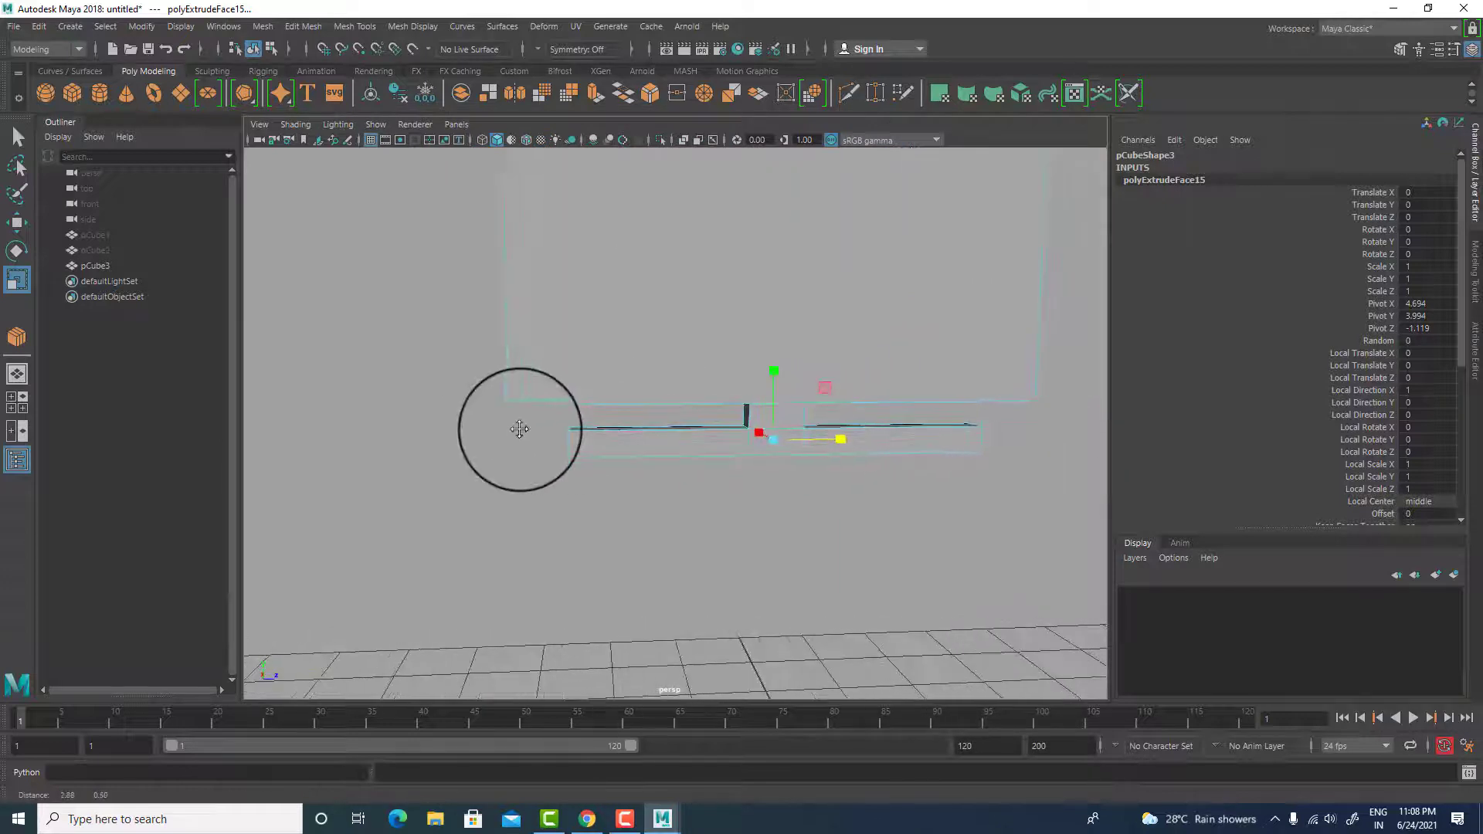
pyautogui.moveTo(693, 218); pyautogui.dragTo(610, 224, button='right')
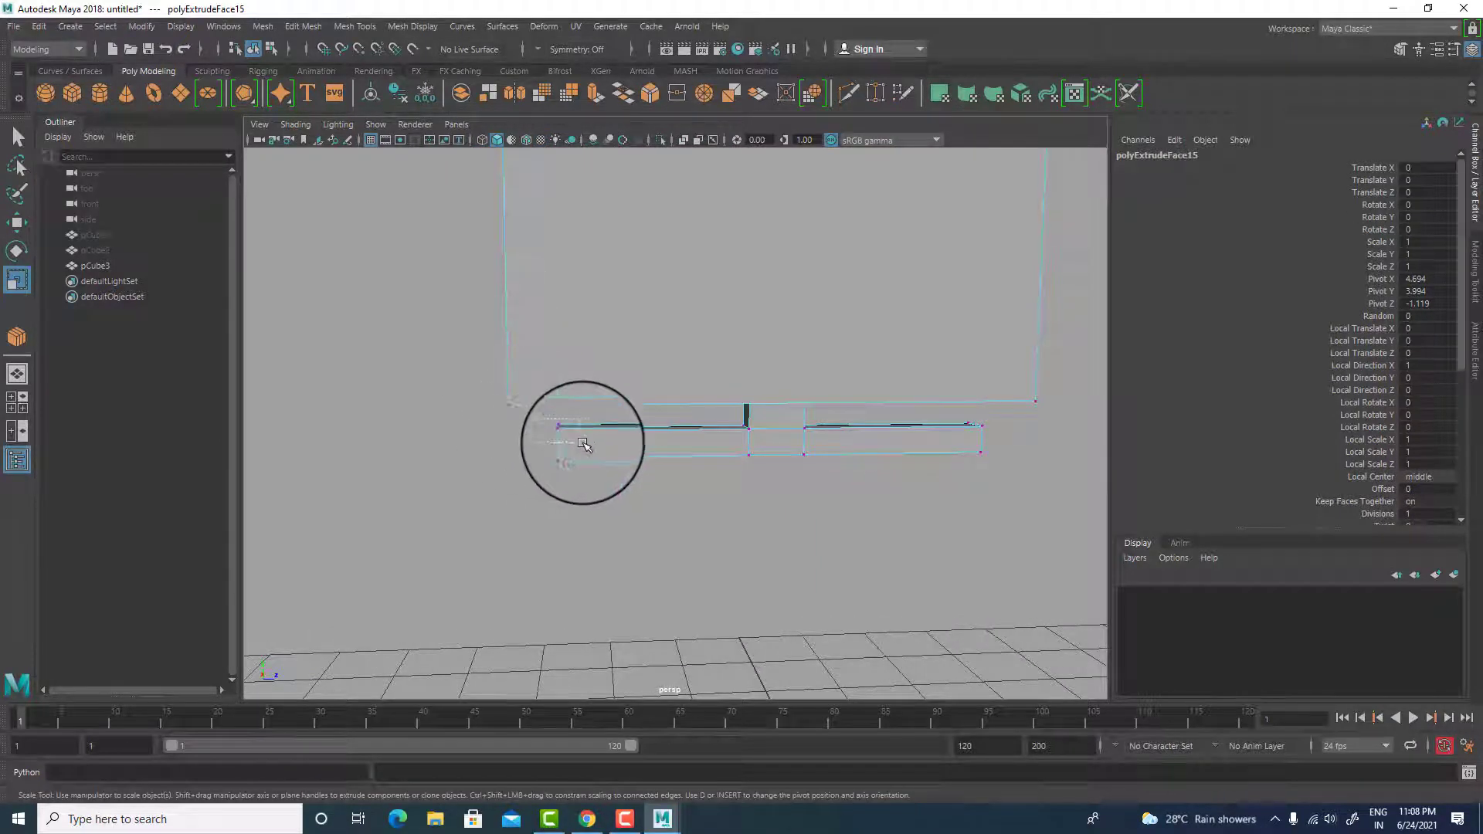
pyautogui.moveTo(583, 446); pyautogui.dragTo(568, 409)
pyautogui.press('w')
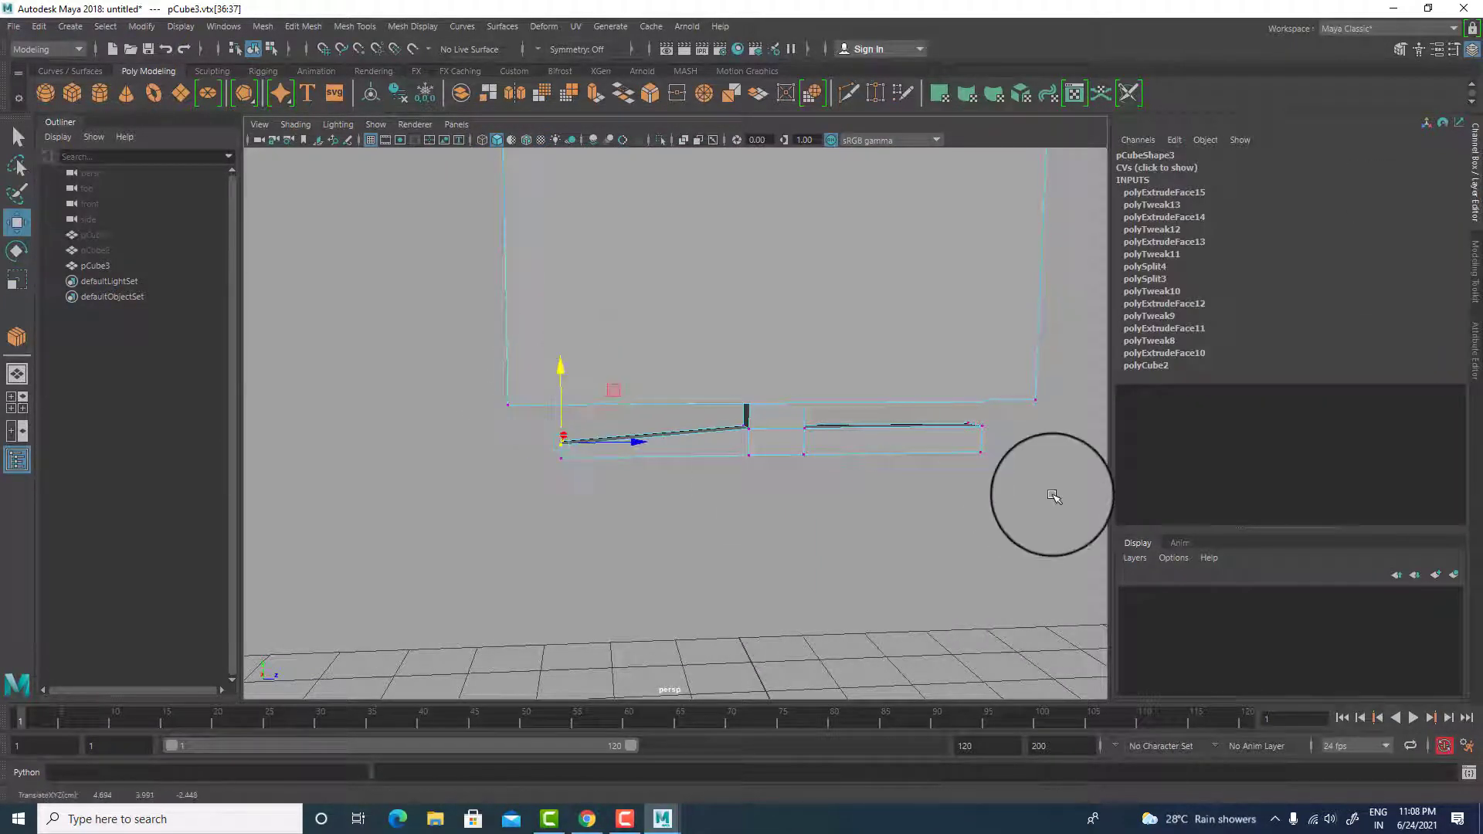
pyautogui.moveTo(939, 410); pyautogui.dragTo(1017, 440)
pyautogui.moveTo(980, 386); pyautogui.dragTo(979, 394)
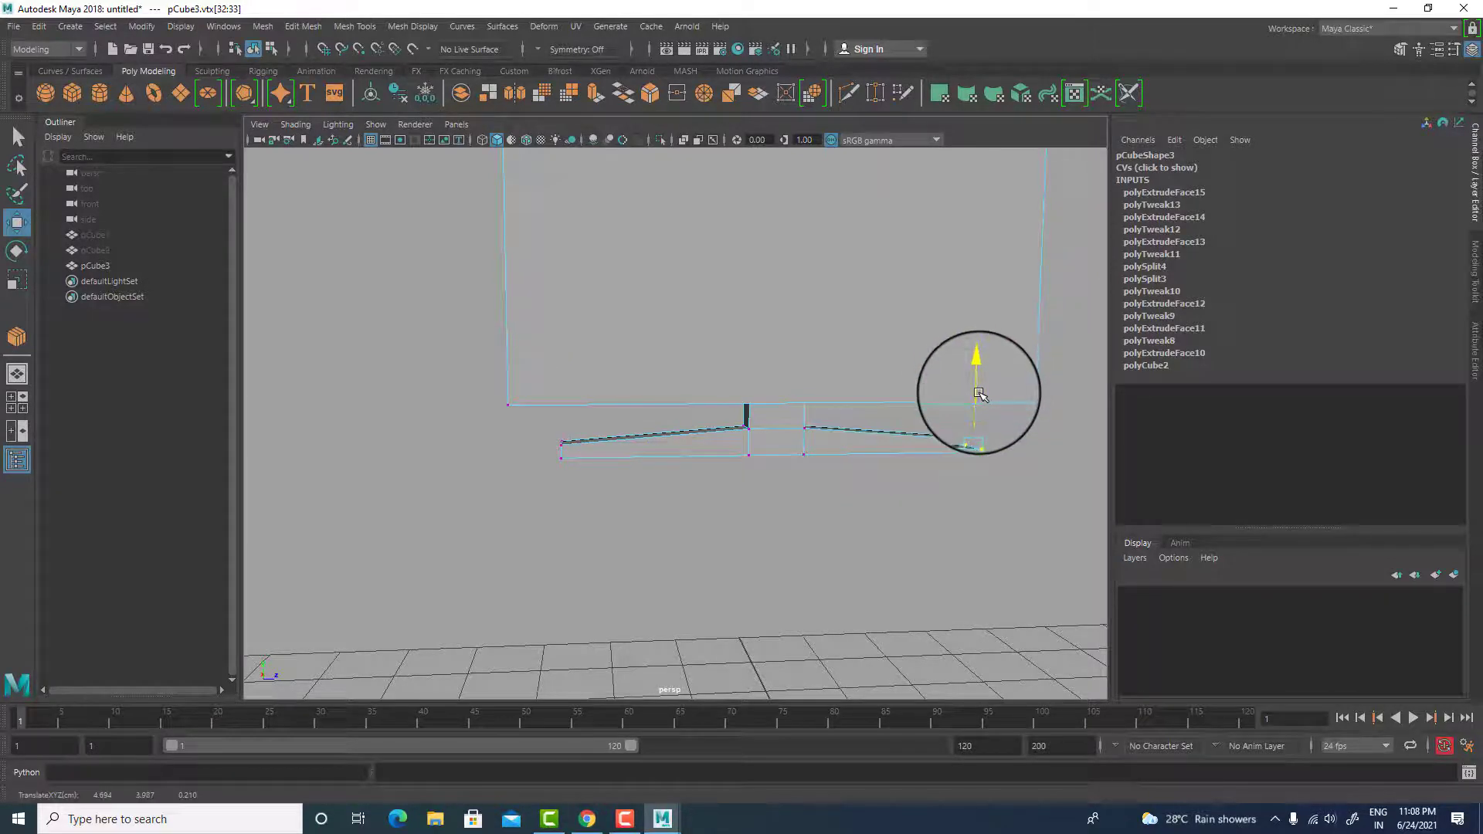
# - Return to object mode and select the whole monitor pCube3
pyautogui.scroll(-4, 977, 396)
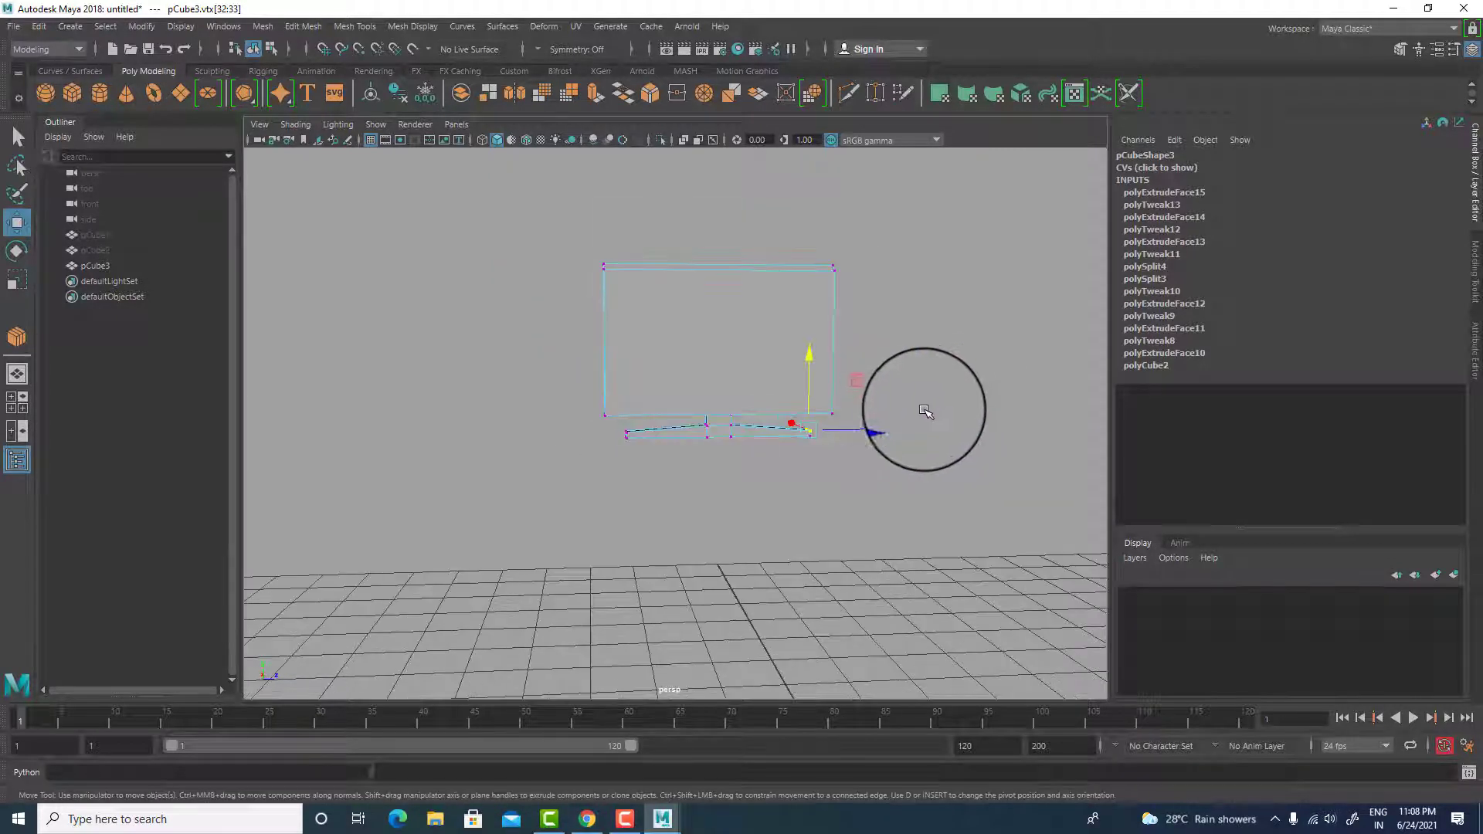
pyautogui.press('space')
pyautogui.press('space')
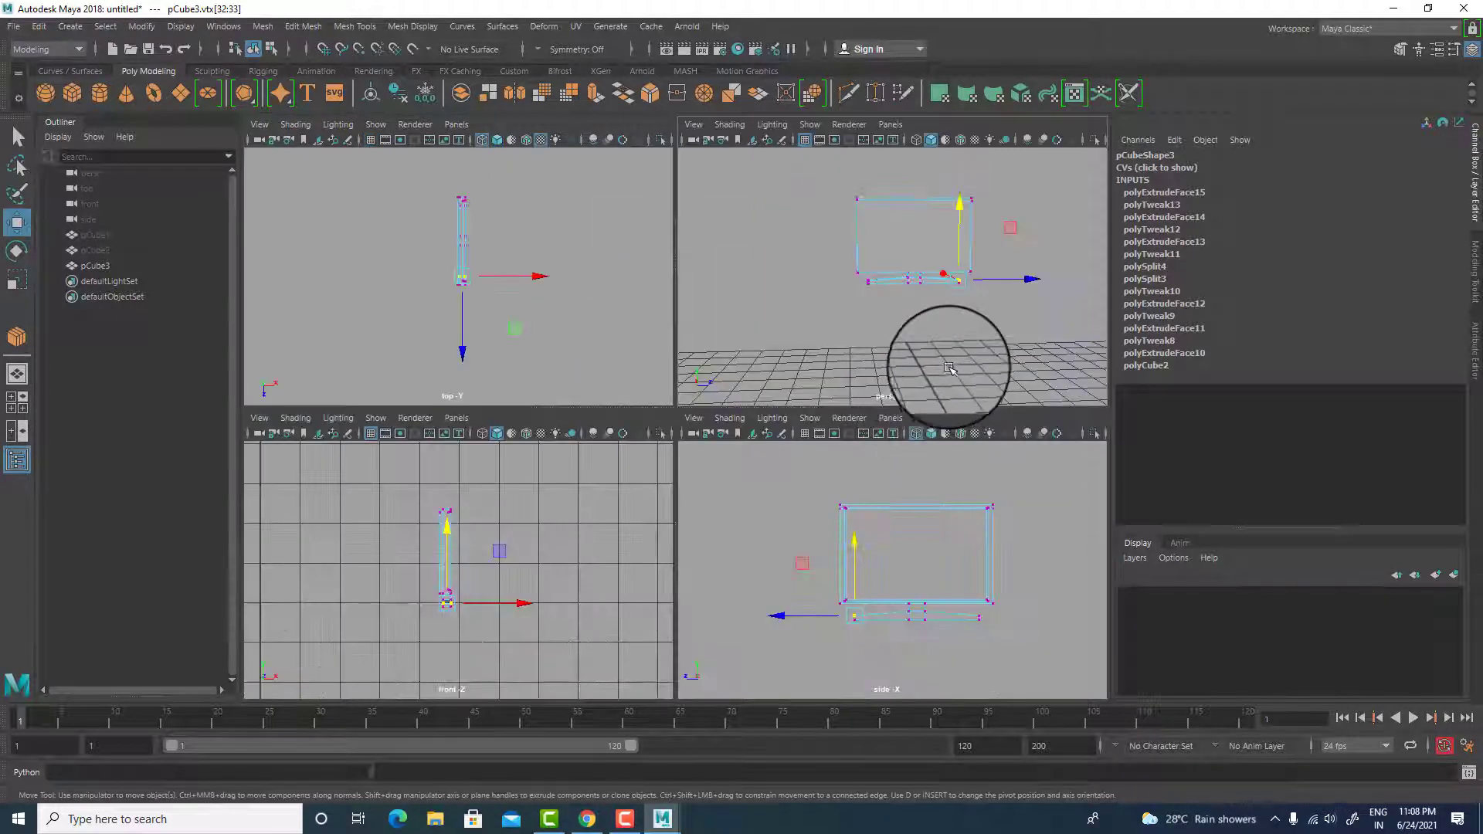
pyautogui.keyDown('alt'); pyautogui.moveTo(950, 355); pyautogui.dragTo(851, 371); pyautogui.keyUp('alt')
pyautogui.moveTo(849, 371); pyautogui.dragTo(910, 300, button='right')
pyautogui.click(950, 388)
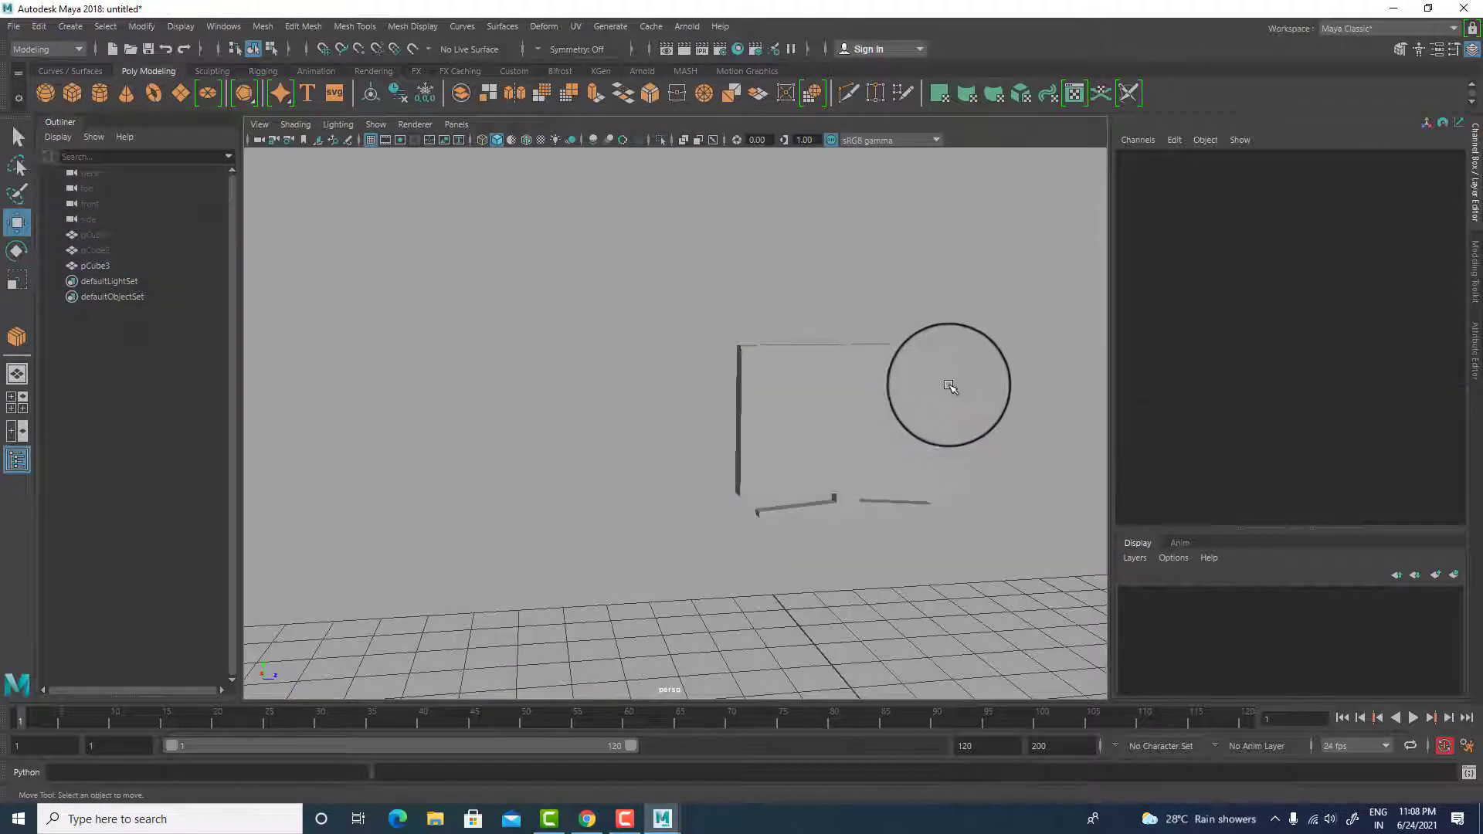
pyautogui.click(923, 388)
pyautogui.moveTo(922, 388)
pyautogui.keyDown('alt'); pyautogui.mouseDown()
pyautogui.moveTo(1071, 420)
pyautogui.moveTo(742, 331)
pyautogui.moveTo(824, 397)
pyautogui.moveTo(579, 417)
pyautogui.moveTo(537, 461)
pyautogui.moveTo(771, 454)
pyautogui.moveTo(636, 404)
pyautogui.moveTo(771, 446)
pyautogui.moveTo(773, 361)
pyautogui.moveTo(731, 414)
pyautogui.moveTo(692, 533)
pyautogui.moveTo(804, 494)
pyautogui.mouseUp(); pyautogui.keyUp('alt')
# - Create a new perspective camera for the view and frame pCube3 in it
pyautogui.click(456, 123)
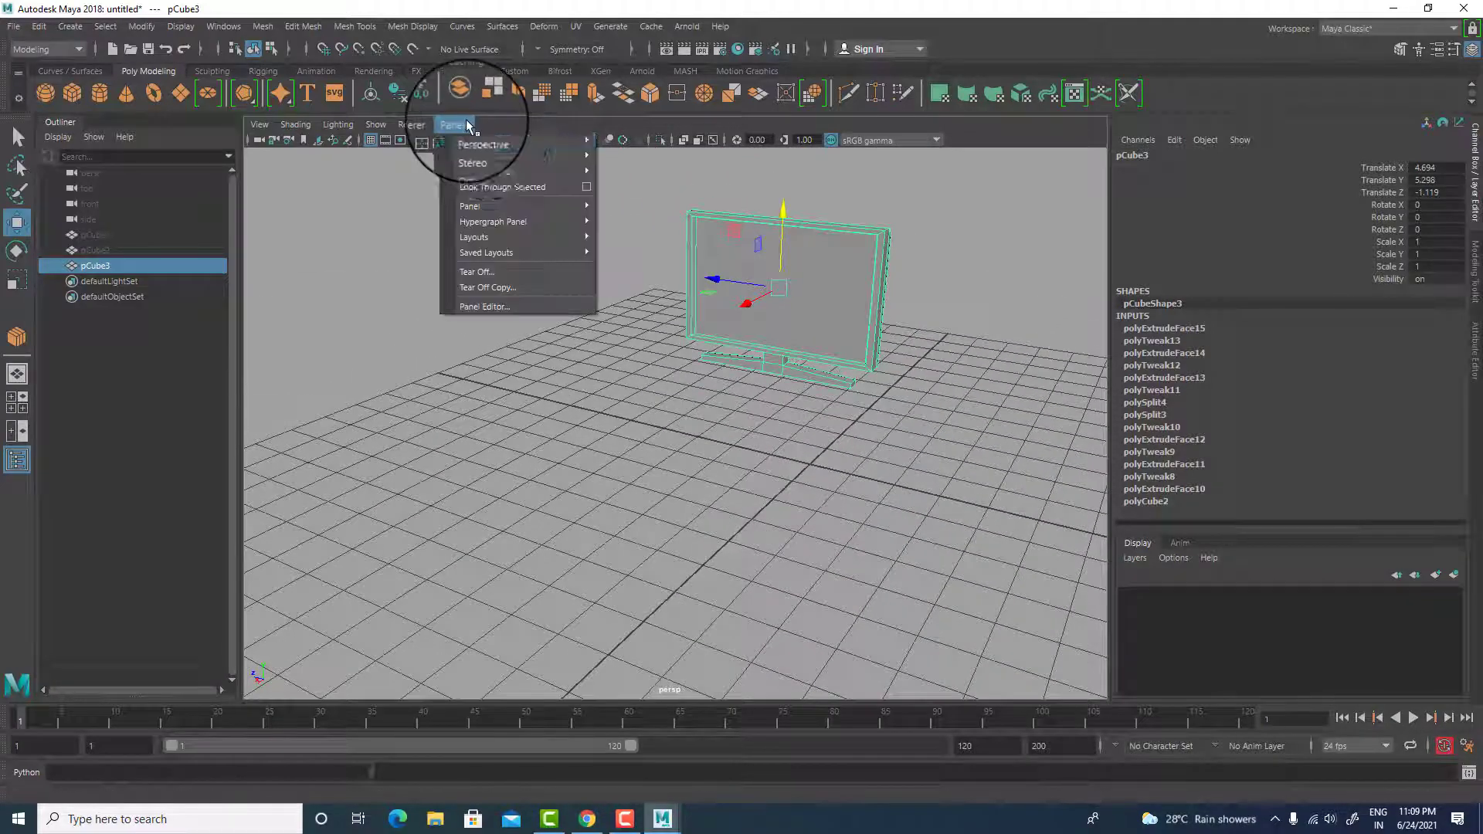
pyautogui.moveTo(490, 139)
pyautogui.click(619, 162)
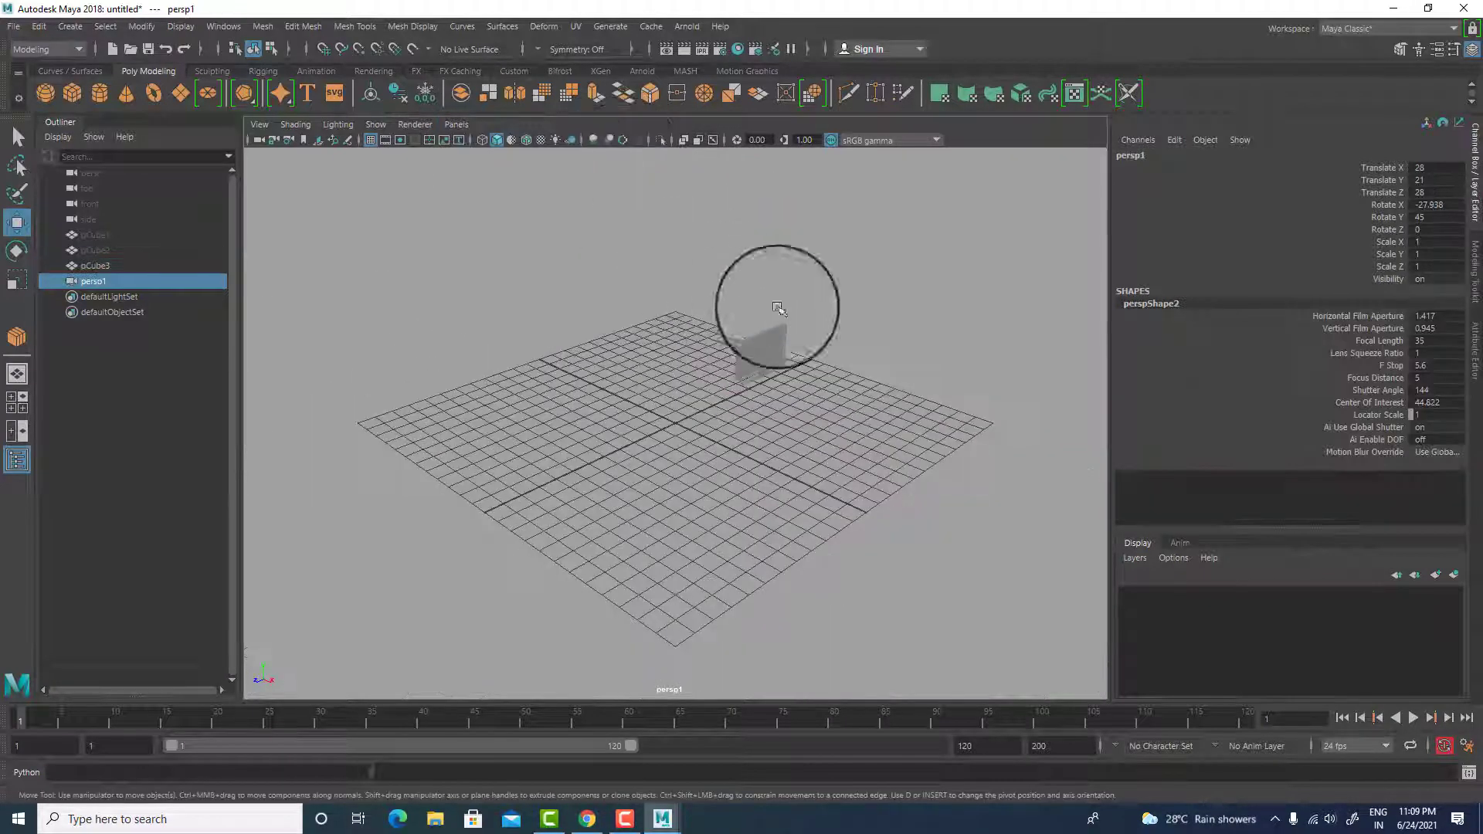
pyautogui.click(785, 340)
pyautogui.click(778, 341)
pyautogui.press('f')
pyautogui.keyDown('alt'); pyautogui.moveTo(904, 362); pyautogui.dragTo(754, 341); pyautogui.keyUp('alt')
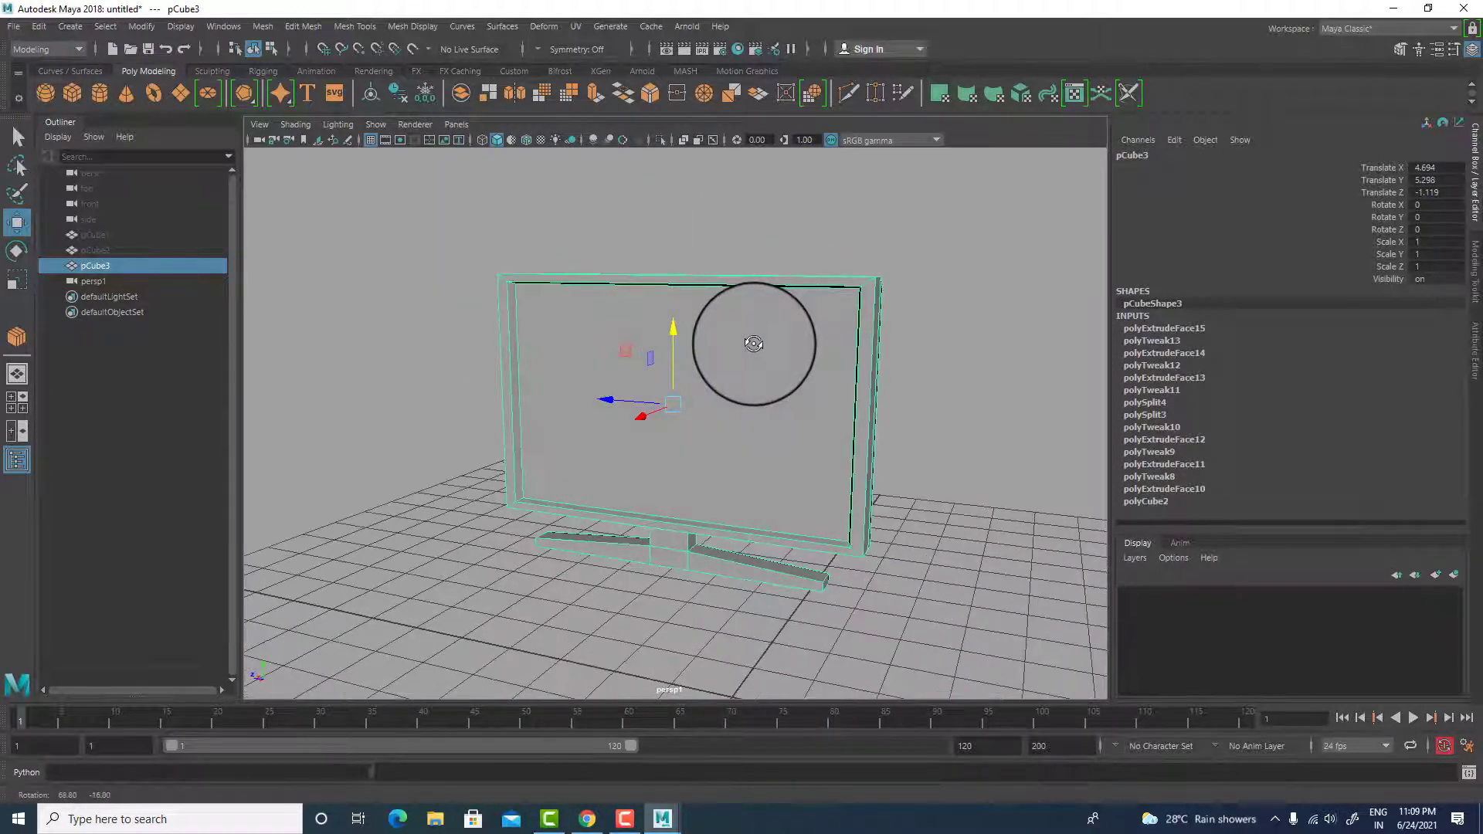
# - Look through the original persp camera to compare its view of the monitor
pyautogui.click(454, 122)
pyautogui.moveTo(472, 142)
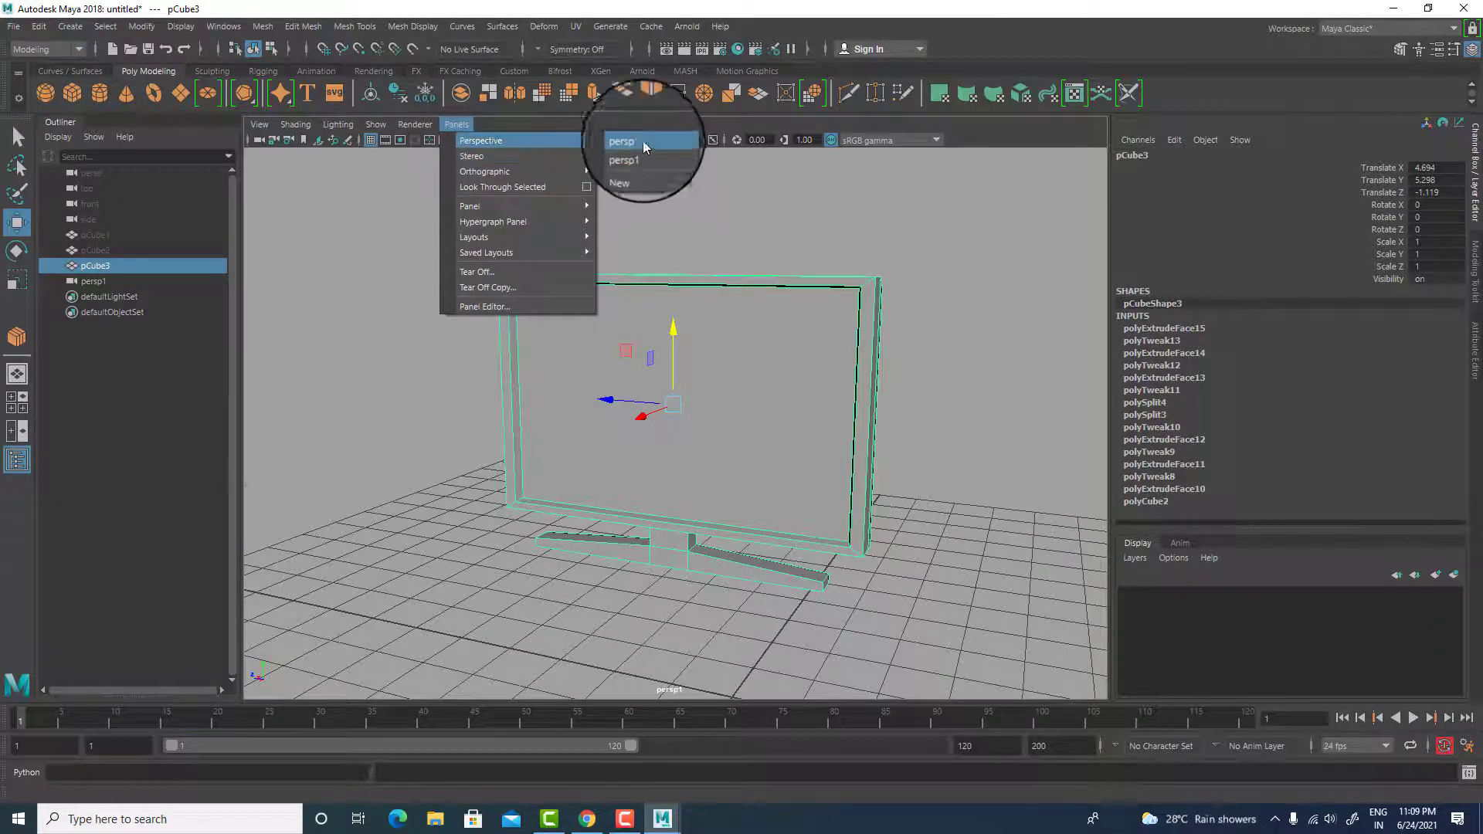
pyautogui.click(644, 142)
pyautogui.keyDown('alt'); pyautogui.moveTo(803, 343); pyautogui.dragTo(697, 339); pyautogui.keyUp('alt')
# - Hide the persp1 camera object in the scene and reselect pCube3 in the perspective view
pyautogui.press('space')
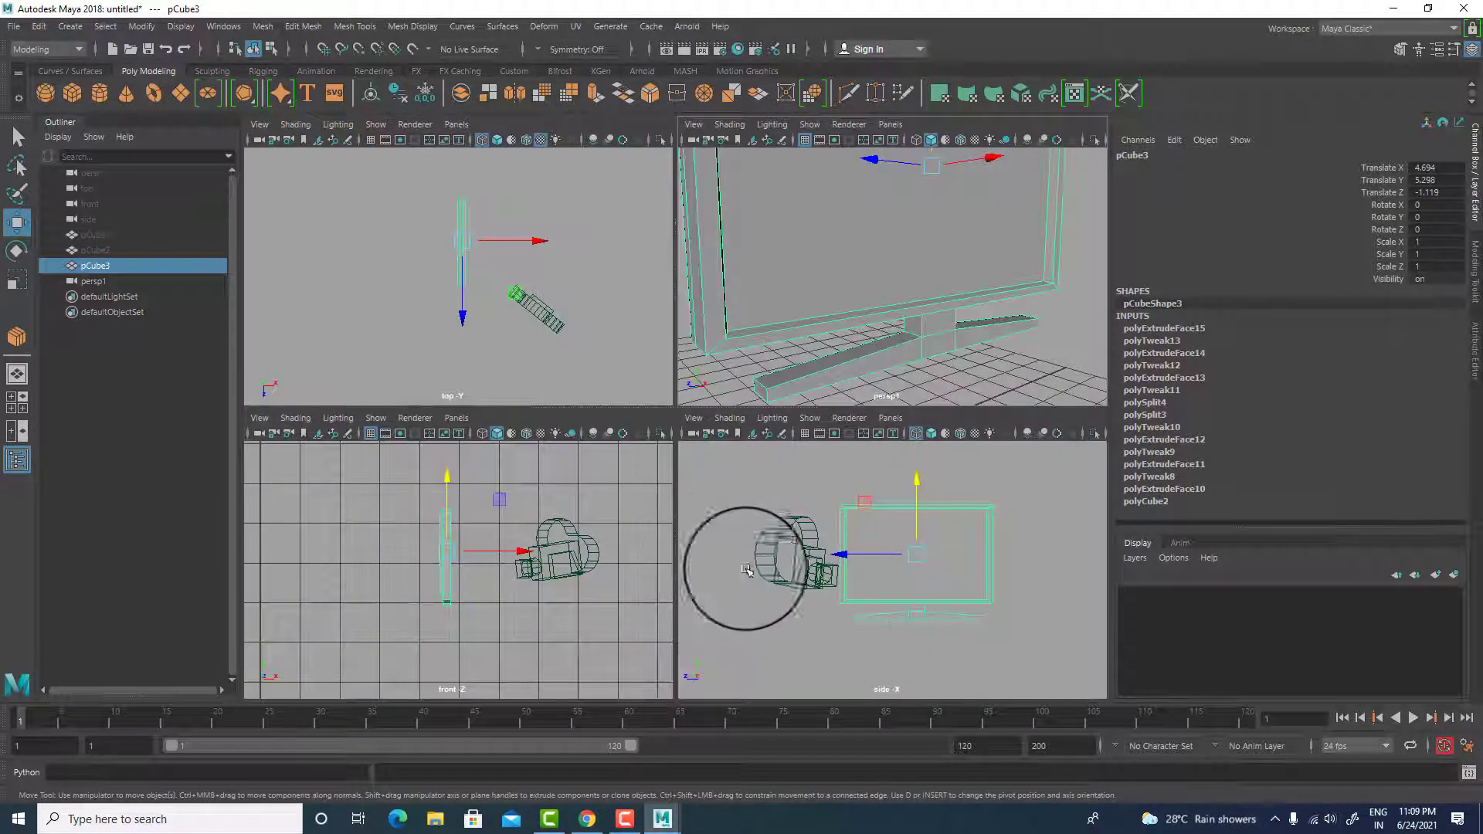
pyautogui.press('space')
pyautogui.keyDown('alt'); pyautogui.moveTo(980, 596); pyautogui.dragTo(984, 541, button='middle'); pyautogui.keyUp('alt')
pyautogui.scroll(6, 938, 493)
pyautogui.keyDown('alt'); pyautogui.moveTo(960, 484); pyautogui.dragTo(792, 235, button='middle'); pyautogui.keyUp('alt')
pyautogui.scroll(-8, 826, 384)
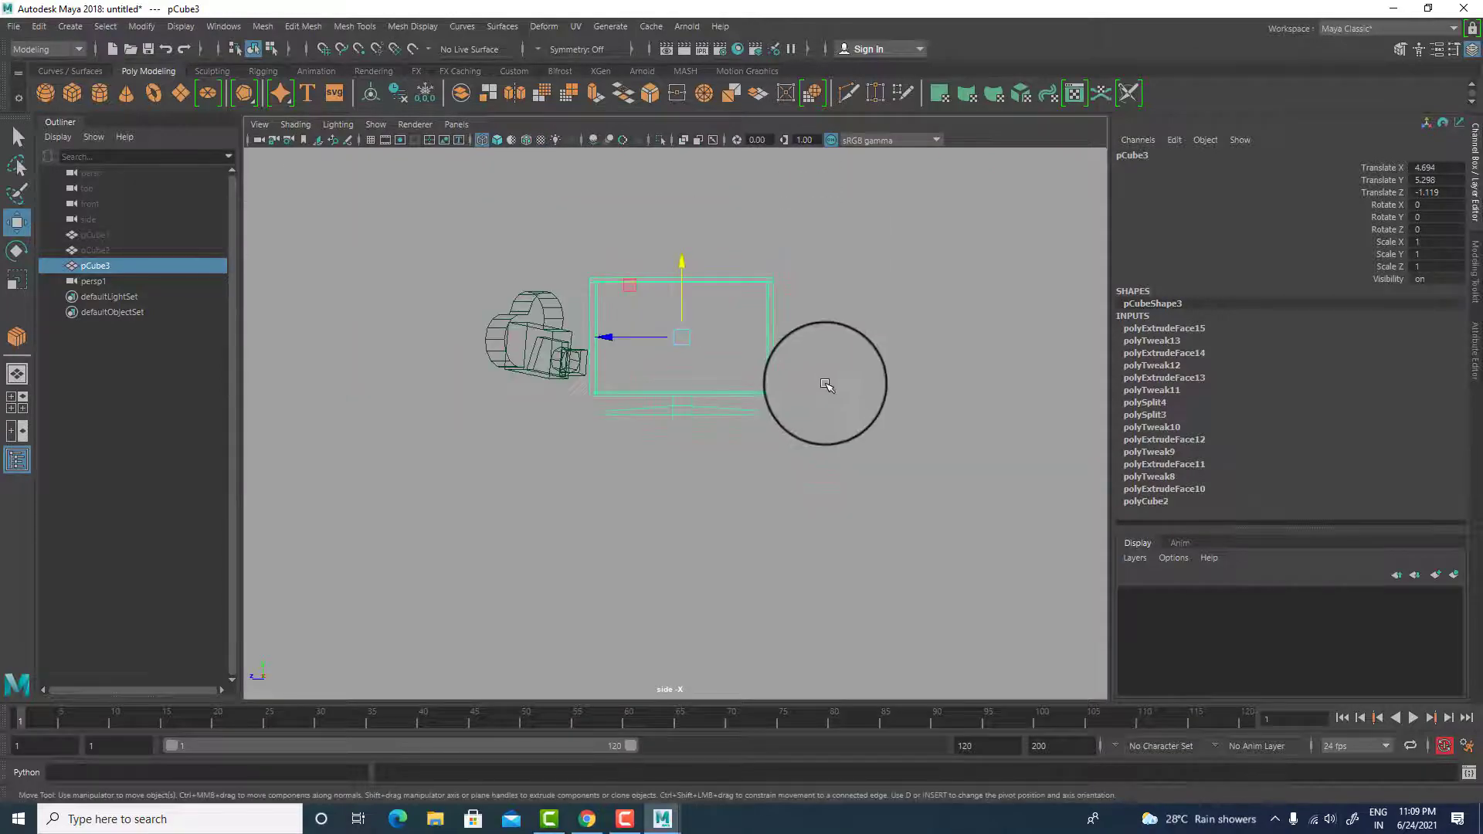
pyautogui.keyDown('alt'); pyautogui.moveTo(826, 384); pyautogui.dragTo(842, 469, button='middle'); pyautogui.keyUp('alt')
pyautogui.click(659, 302)
pyautogui.press('space')
pyautogui.press('space')
pyautogui.click(672, 312)
# - Examine the finished monitor and its stand from the front, side and back
pyautogui.scroll(-7, 695, 328)
pyautogui.keyDown('alt'); pyautogui.moveTo(712, 341); pyautogui.dragTo(819, 363); pyautogui.keyUp('alt')
pyautogui.scroll(6, 822, 386)
pyautogui.keyDown('alt'); pyautogui.moveTo(827, 432); pyautogui.dragTo(838, 470, button='middle'); pyautogui.keyUp('alt')
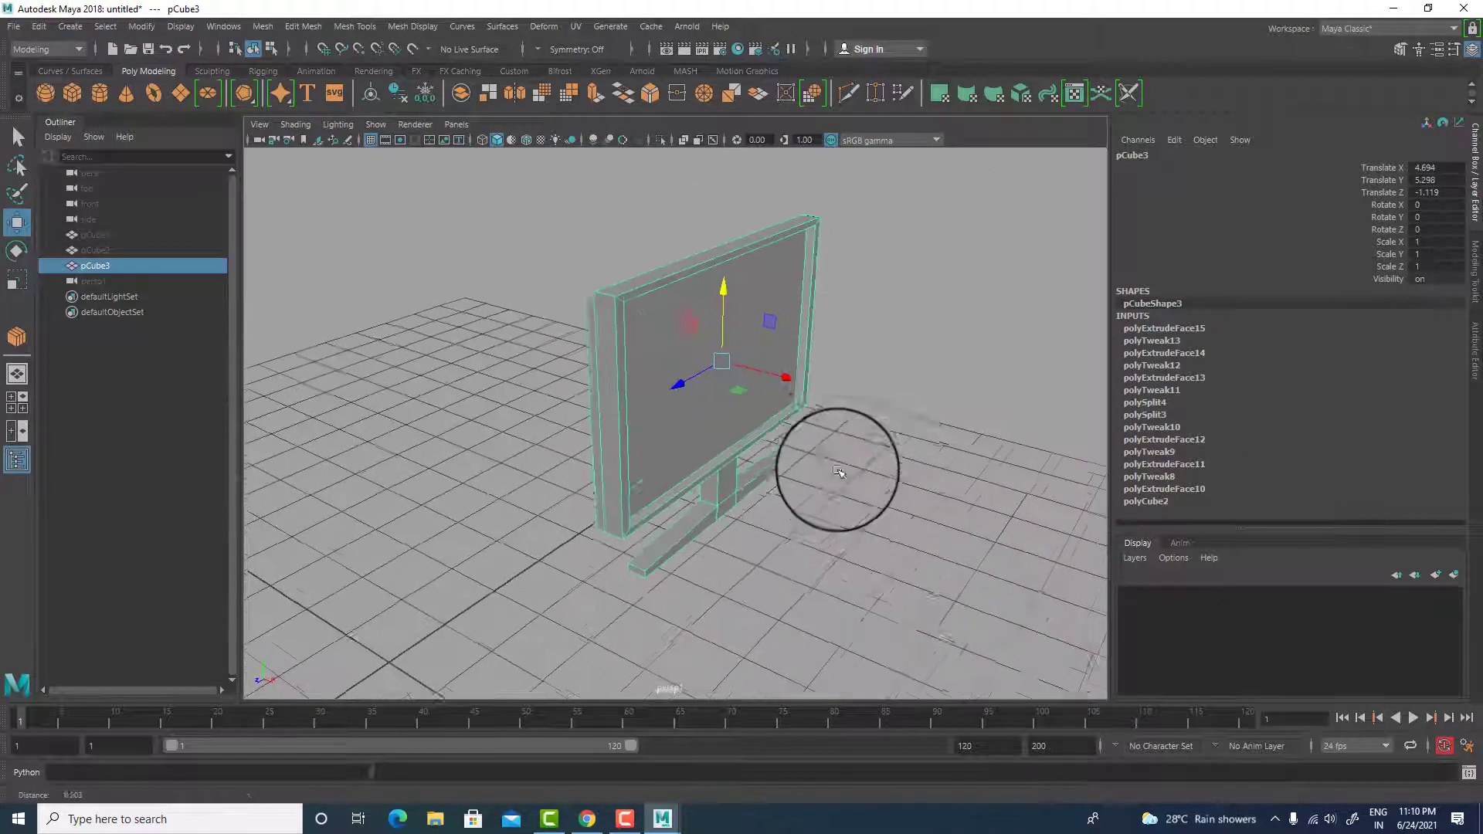
pyautogui.keyDown('alt'); pyautogui.moveTo(838, 470); pyautogui.dragTo(907, 407); pyautogui.keyUp('alt')
pyautogui.scroll(3, 896, 456)
pyautogui.keyDown('alt'); pyautogui.moveTo(887, 493); pyautogui.dragTo(596, 341); pyautogui.keyUp('alt')
pyautogui.scroll(-4, 661, 435)
pyautogui.scroll(4, 710, 450)
pyautogui.moveTo(596, 341); pyautogui.dragTo(600, 382, button='right')
pyautogui.click(587, 410)
pyautogui.keyDown('alt'); pyautogui.moveTo(586, 411); pyautogui.dragTo(719, 442); pyautogui.keyUp('alt')
pyautogui.scroll(-4, 656, 411)
pyautogui.moveTo(680, 410); pyautogui.dragTo(715, 370, button='right')
# - Unhide the table pCube2 and raise the monitor pCube3 to about Y 5.68 so it stands on the tabletop
pyautogui.click(95, 251)
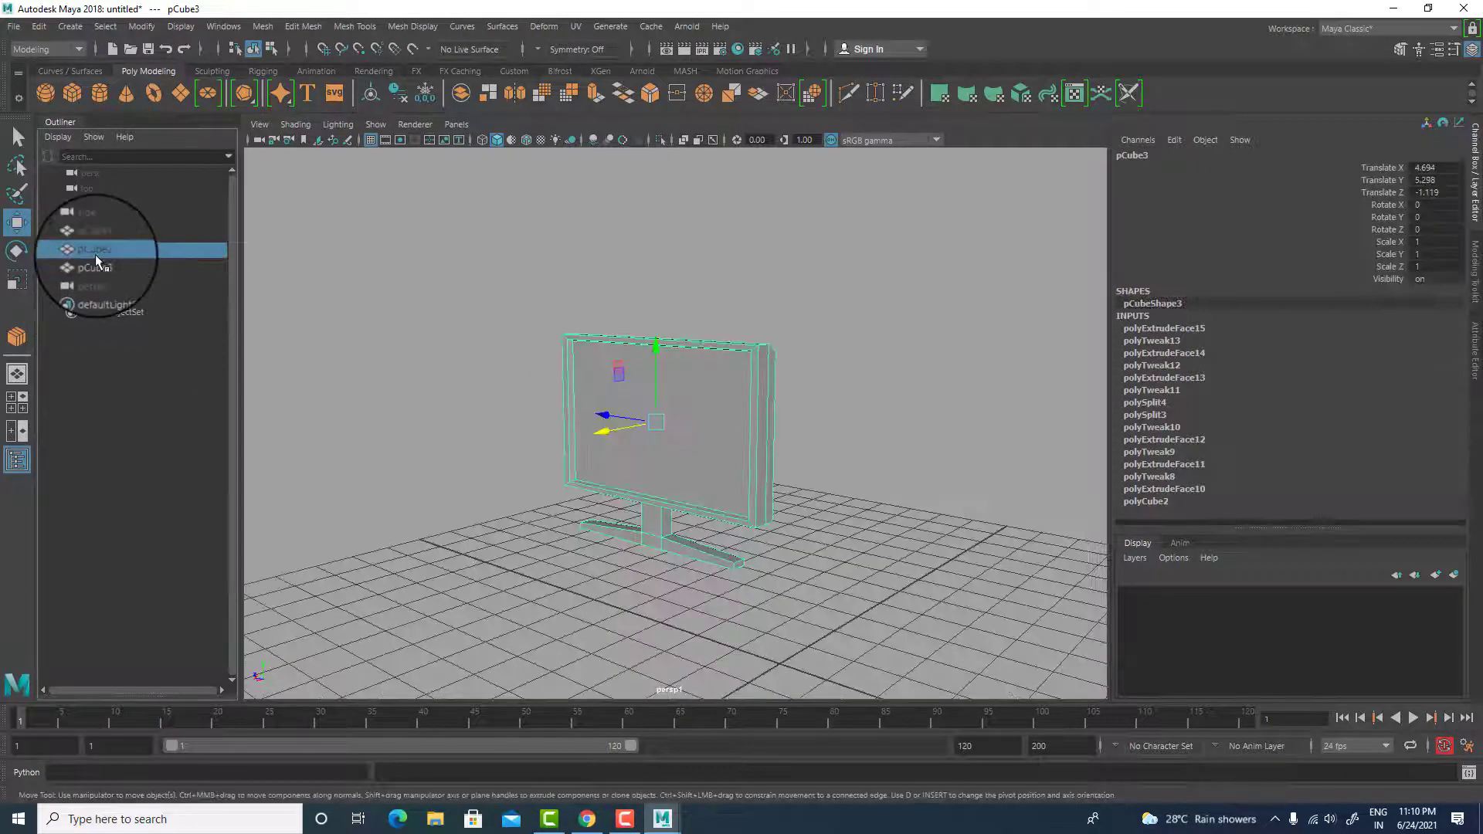
pyautogui.press('h')
pyautogui.click(630, 407)
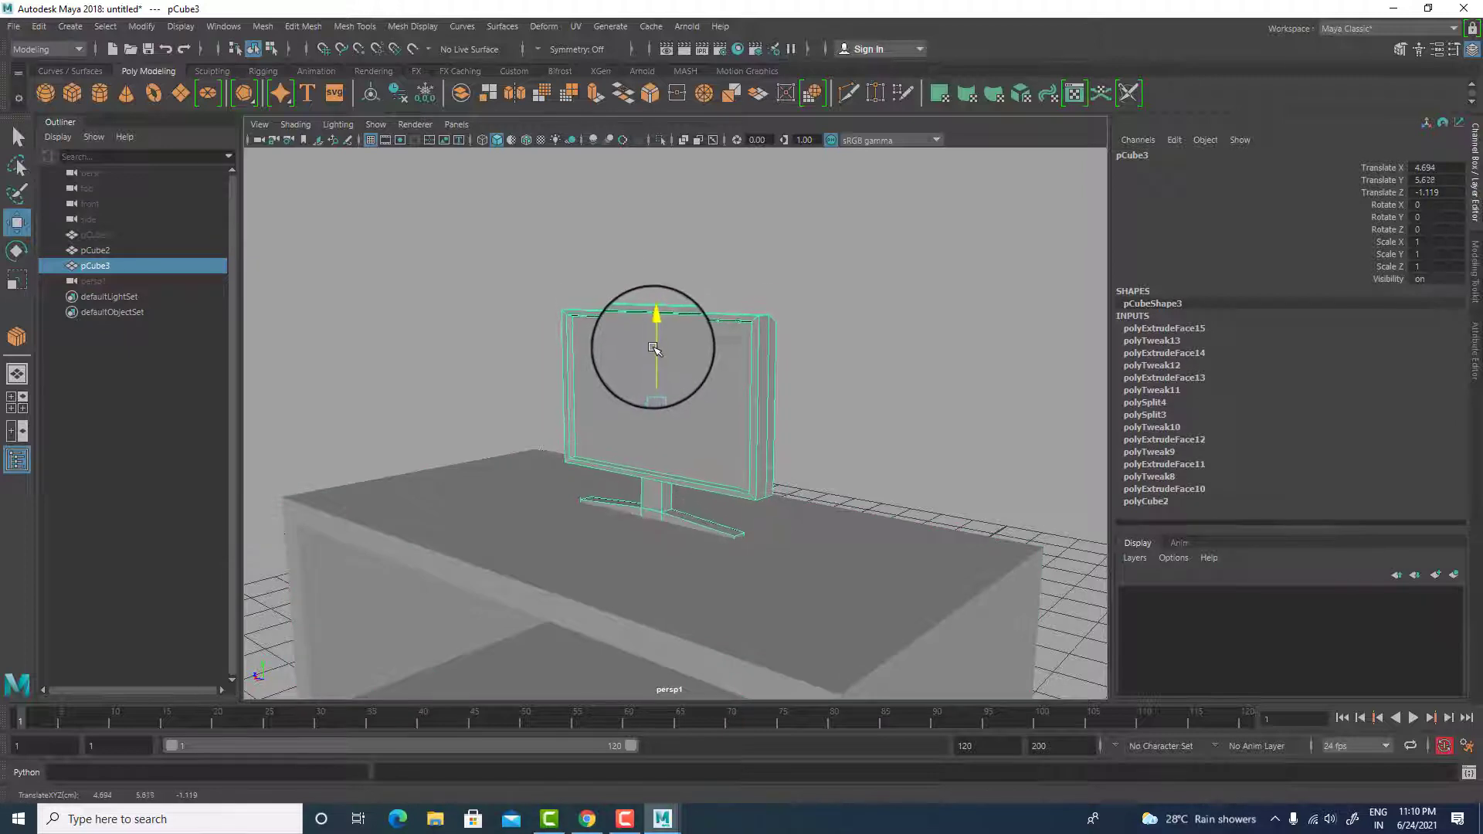
# - Unhide pCube1 and slide the monitor along the tabletop to about Z 1.41
pyautogui.click(91, 234)
pyautogui.press('h')
pyautogui.scroll(-5, 722, 469)
pyautogui.keyDown('alt'); pyautogui.moveTo(721, 470); pyautogui.dragTo(796, 417); pyautogui.keyUp('alt')
pyautogui.click(629, 275)
pyautogui.scroll(-5, 623, 258)
pyautogui.scroll(-5, 728, 387)
pyautogui.moveTo(647, 437); pyautogui.dragTo(622, 429)
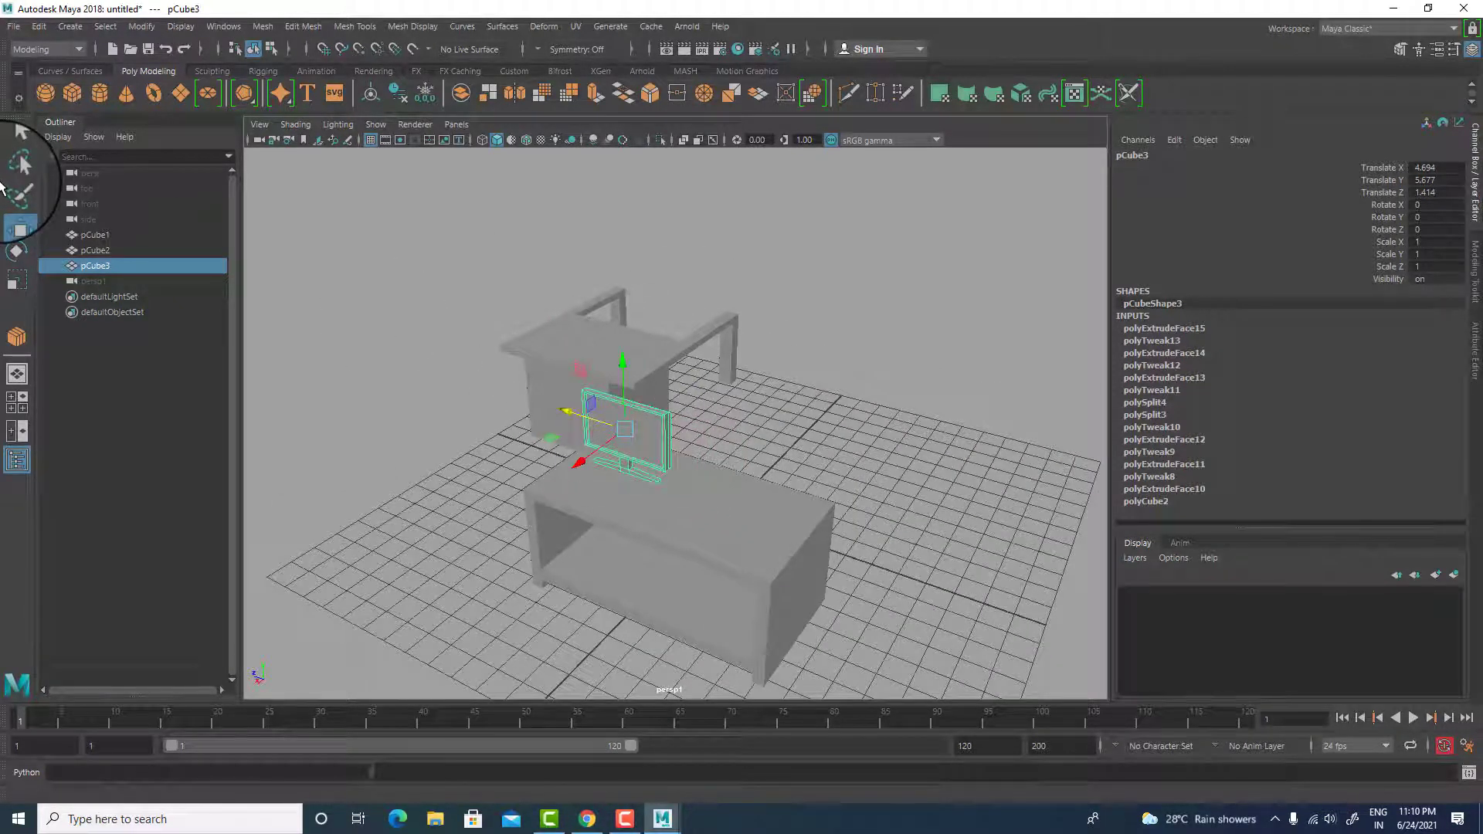
# - Try drawing a polygon cube about 6.44 × 6.85 × 1.26 beside the table, and delete it
pyautogui.click(45, 92)
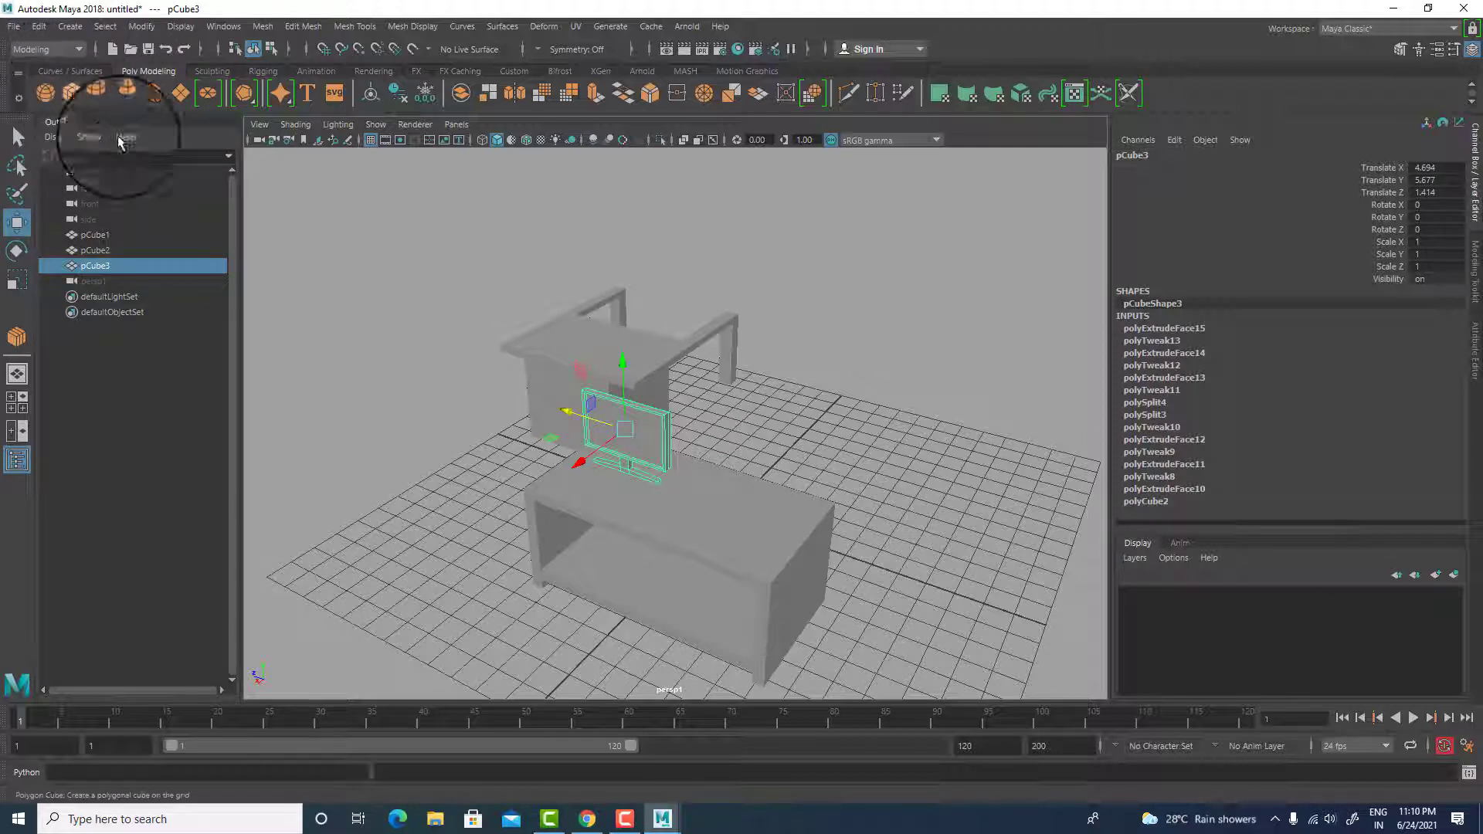
pyautogui.press('w')
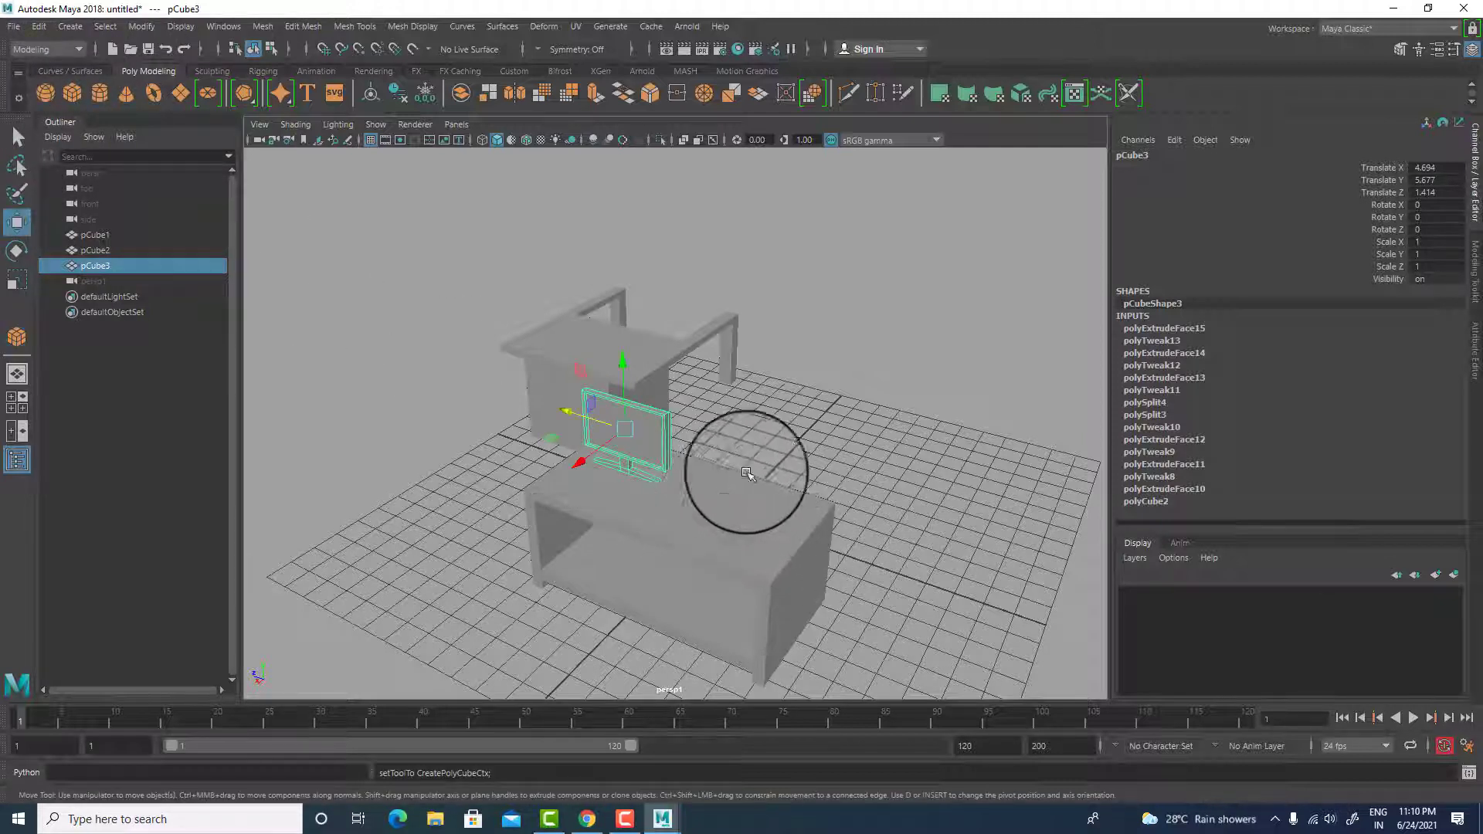
pyautogui.click(882, 493)
pyautogui.click(70, 92)
pyautogui.keyDown('alt'); pyautogui.moveTo(921, 513); pyautogui.dragTo(857, 404, button='middle'); pyautogui.keyUp('alt')
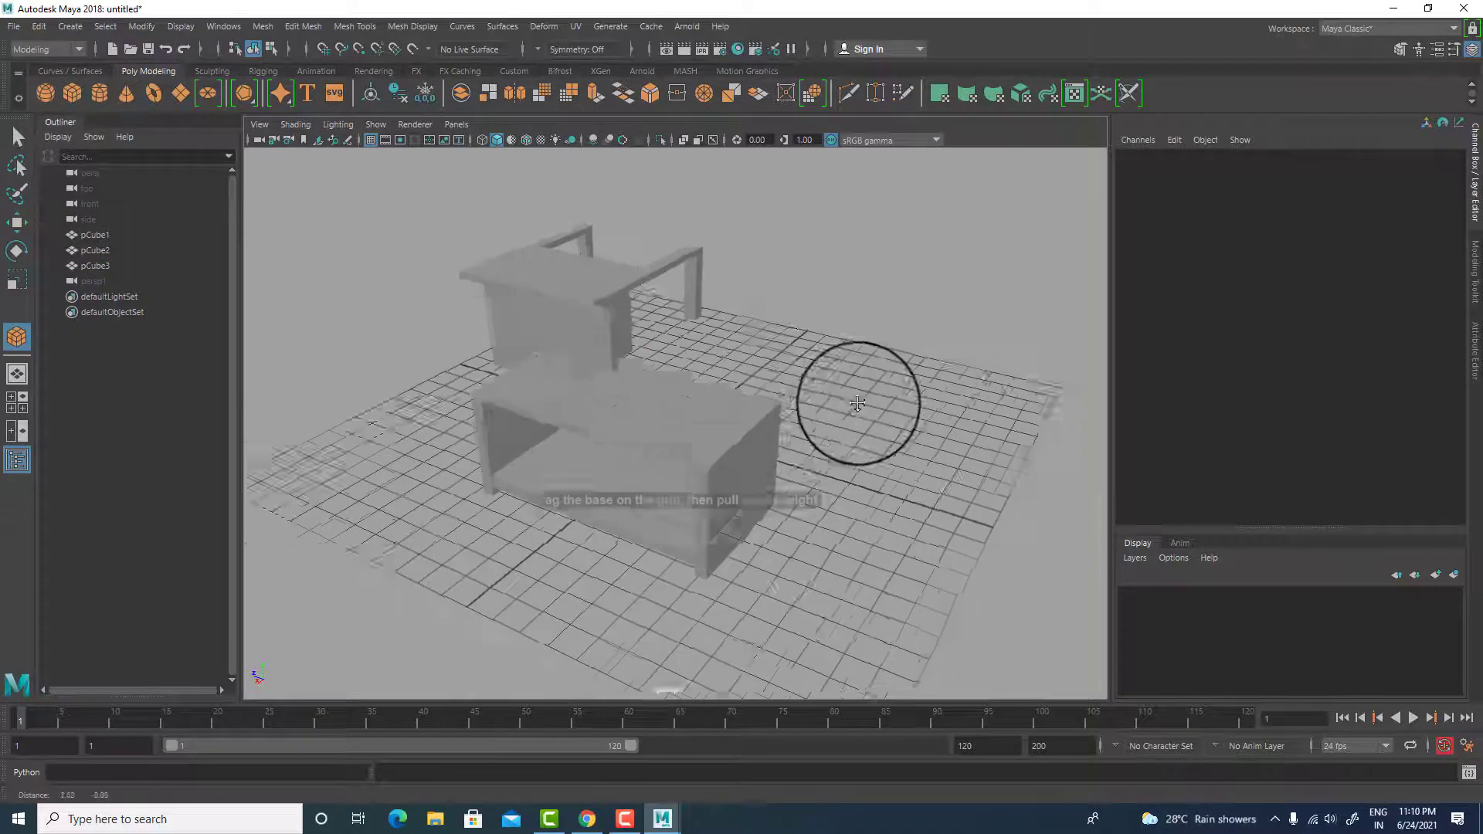
pyautogui.moveTo(858, 404)
pyautogui.keyDown('alt'); pyautogui.mouseDown()
pyautogui.moveTo(861, 454)
pyautogui.moveTo(834, 435)
pyautogui.moveTo(716, 517)
pyautogui.moveTo(704, 547)
pyautogui.mouseUp(); pyautogui.keyUp('alt')
pyautogui.click(716, 401)
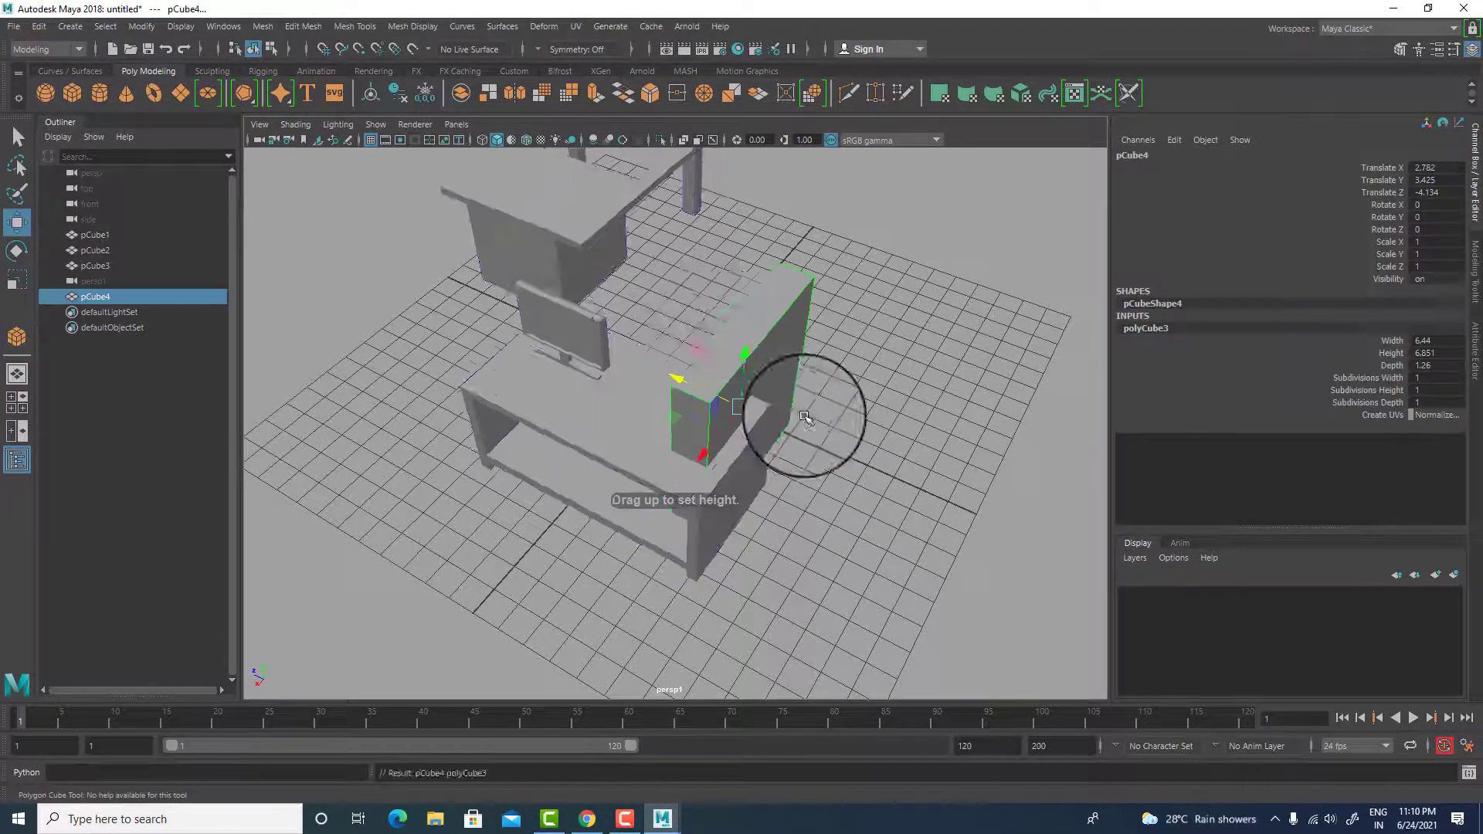
pyautogui.keyDown('alt'); pyautogui.moveTo(804, 417); pyautogui.dragTo(726, 461); pyautogui.keyUp('alt')
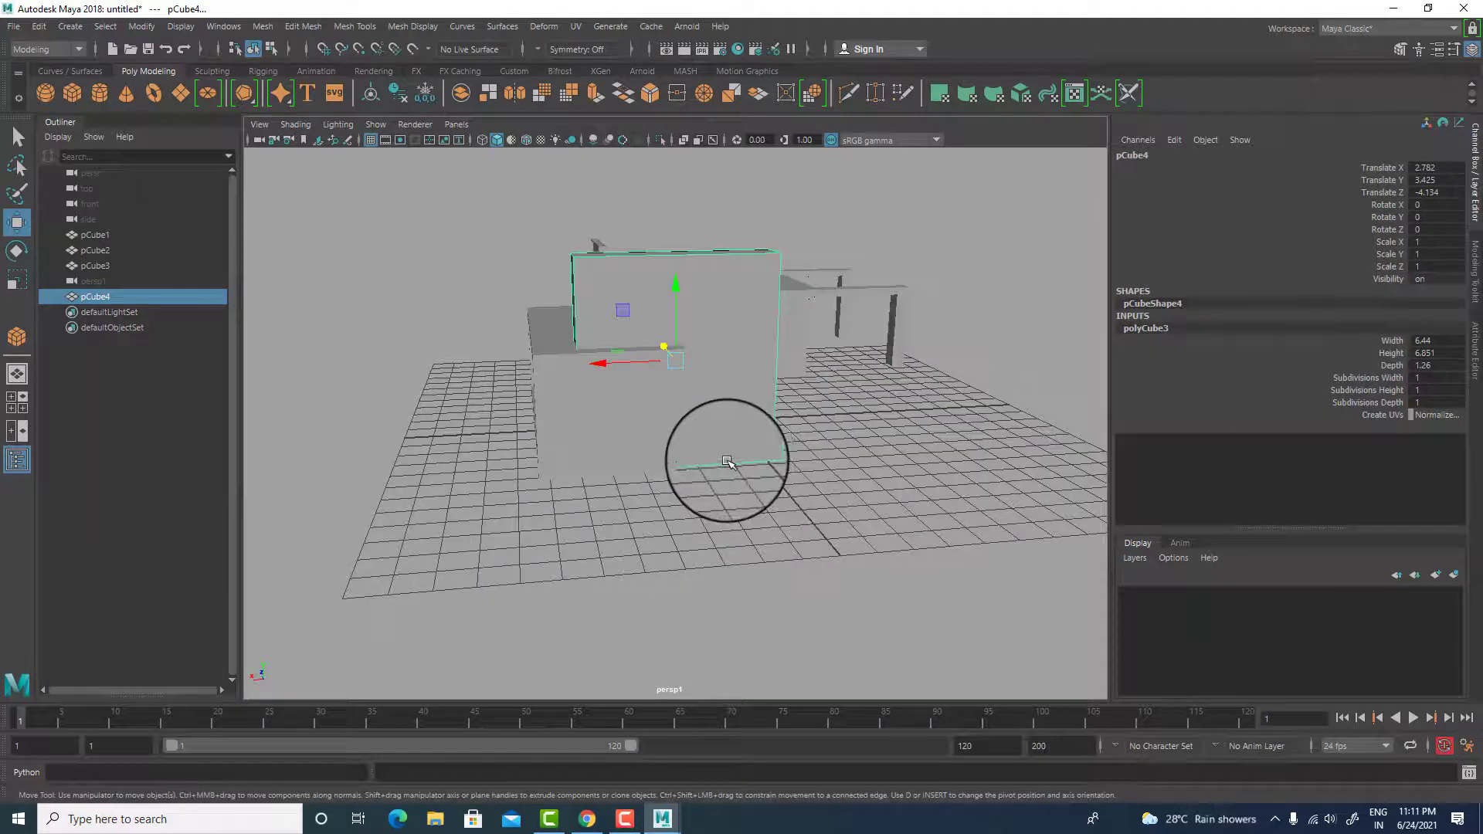
pyautogui.press('Delete')
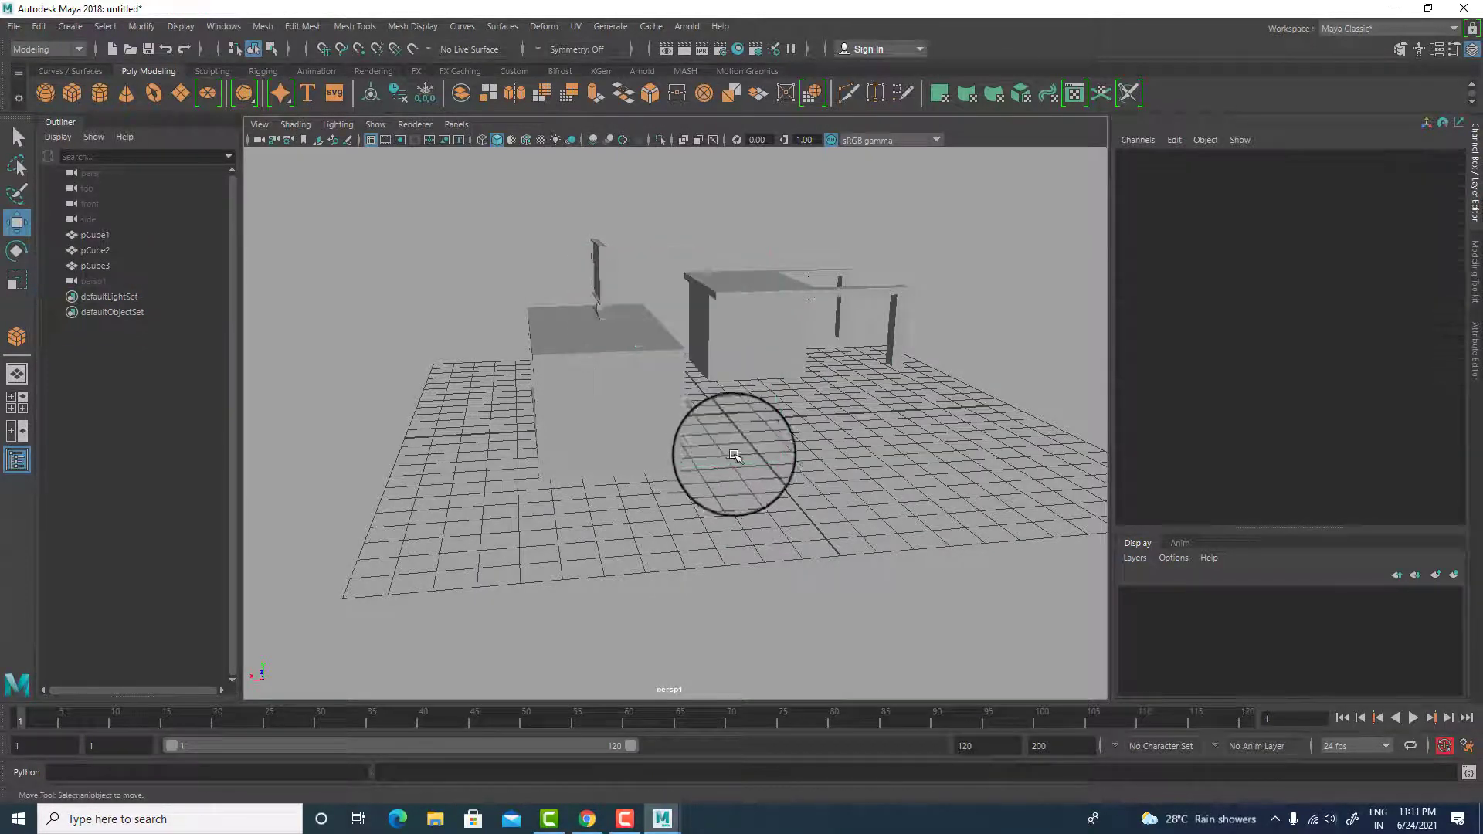
# - Try drawing a smaller polygon cube about 3.02 × 2.22 × 0.95 from the top view, and delete it
pyautogui.press('space')
pyautogui.press('space')
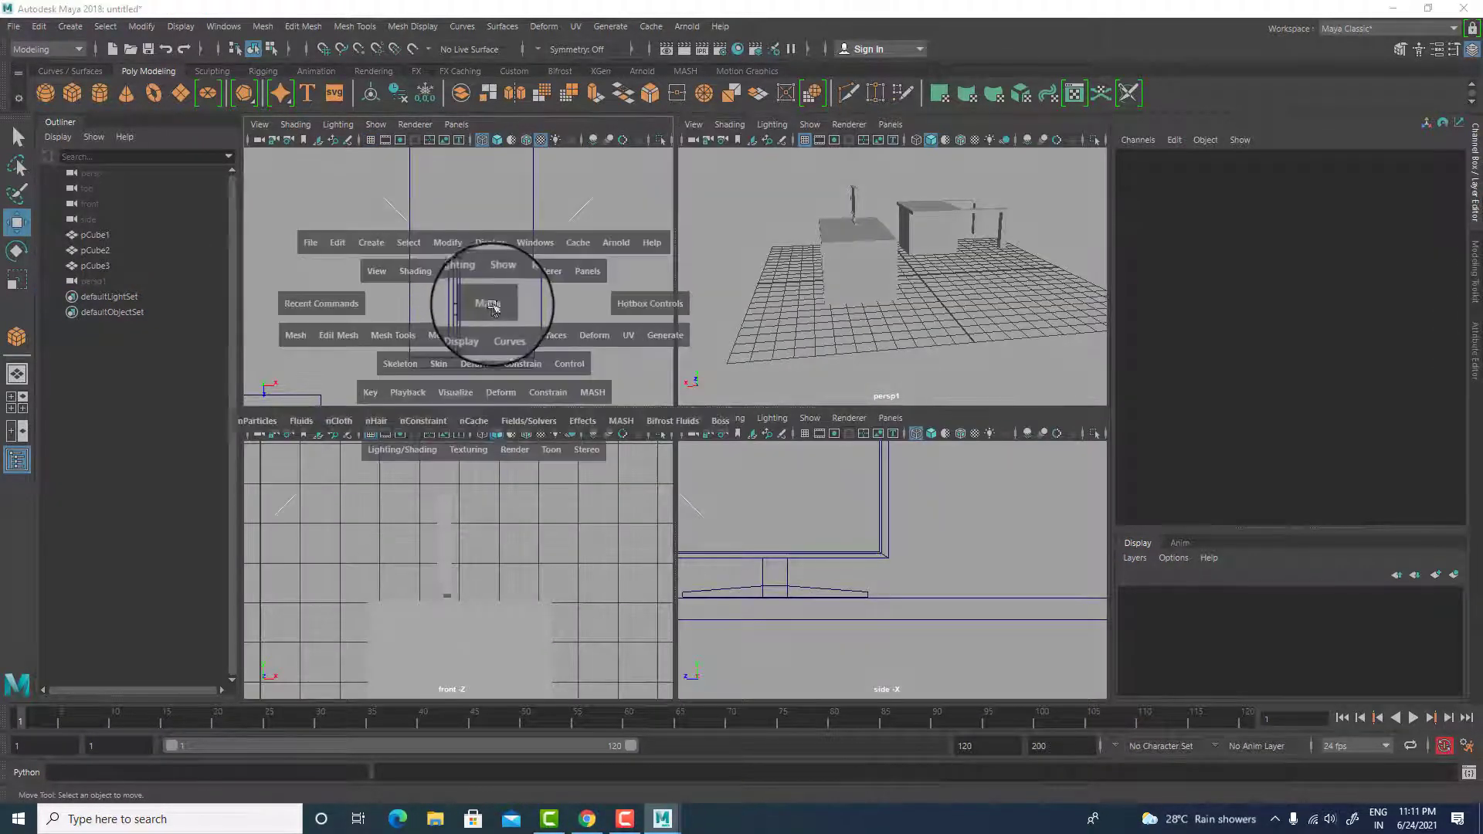
pyautogui.click(69, 99)
pyautogui.moveTo(613, 349); pyautogui.dragTo(775, 401)
pyautogui.moveTo(775, 401); pyautogui.dragTo(742, 280)
pyautogui.press('space')
pyautogui.press('space')
pyautogui.keyDown('alt'); pyautogui.moveTo(926, 325); pyautogui.dragTo(1030, 340); pyautogui.keyUp('alt')
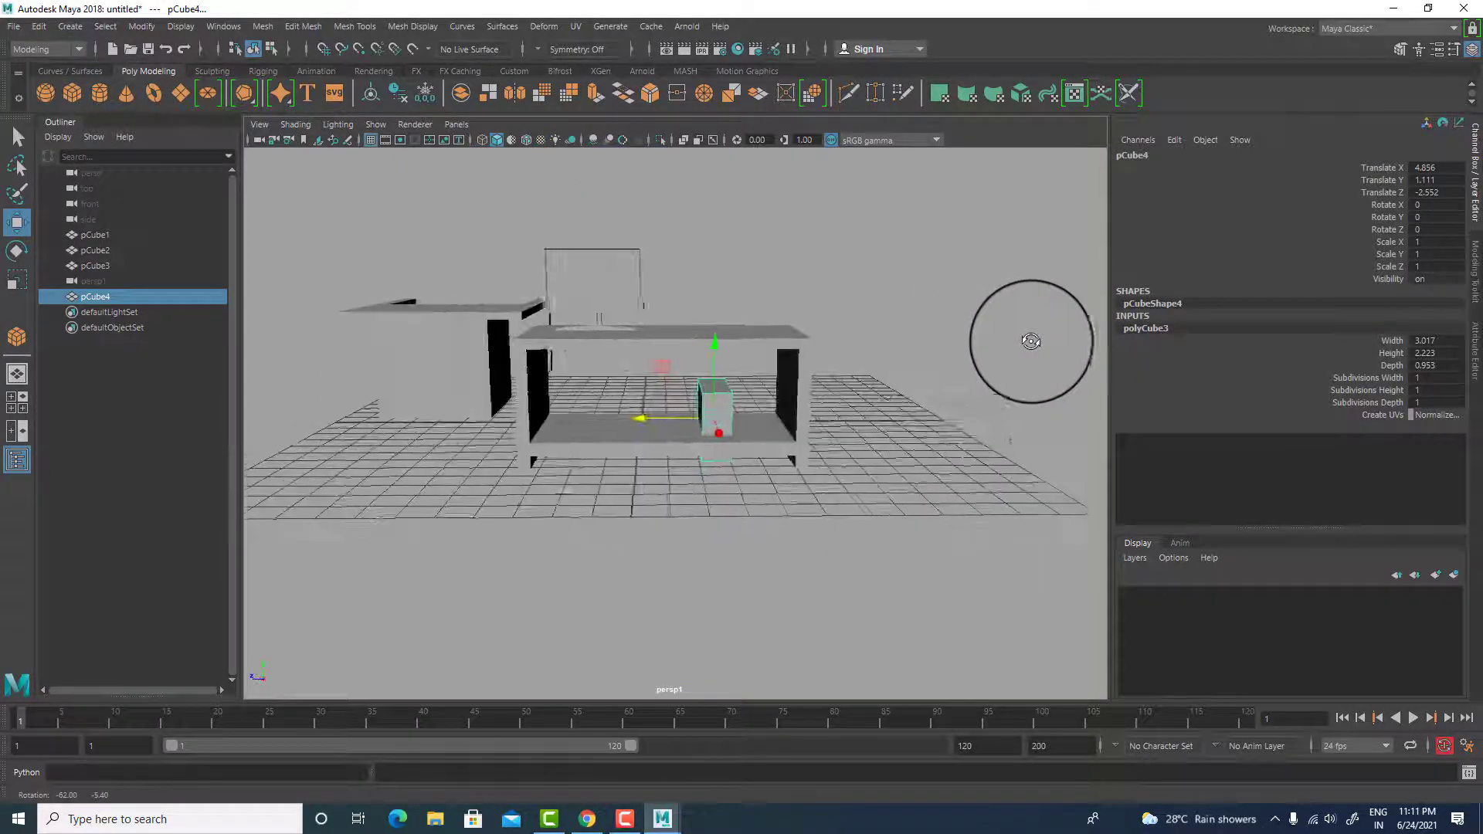
pyautogui.click(826, 484)
# - Select the table pCube2 and make it the live surface
pyautogui.click(818, 340)
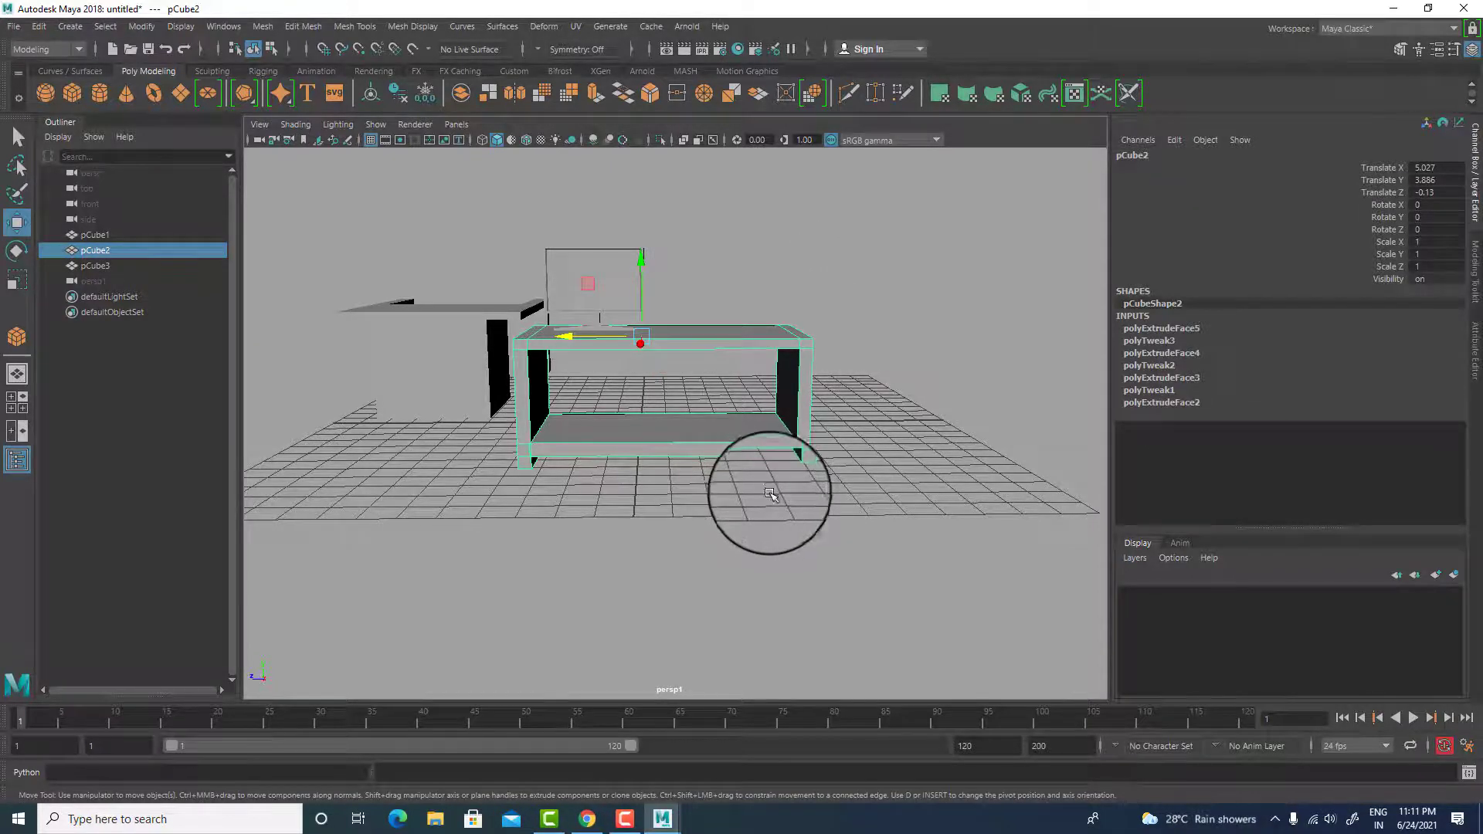
pyautogui.keyDown('alt'); pyautogui.moveTo(770, 494); pyautogui.dragTo(696, 513); pyautogui.keyUp('alt')
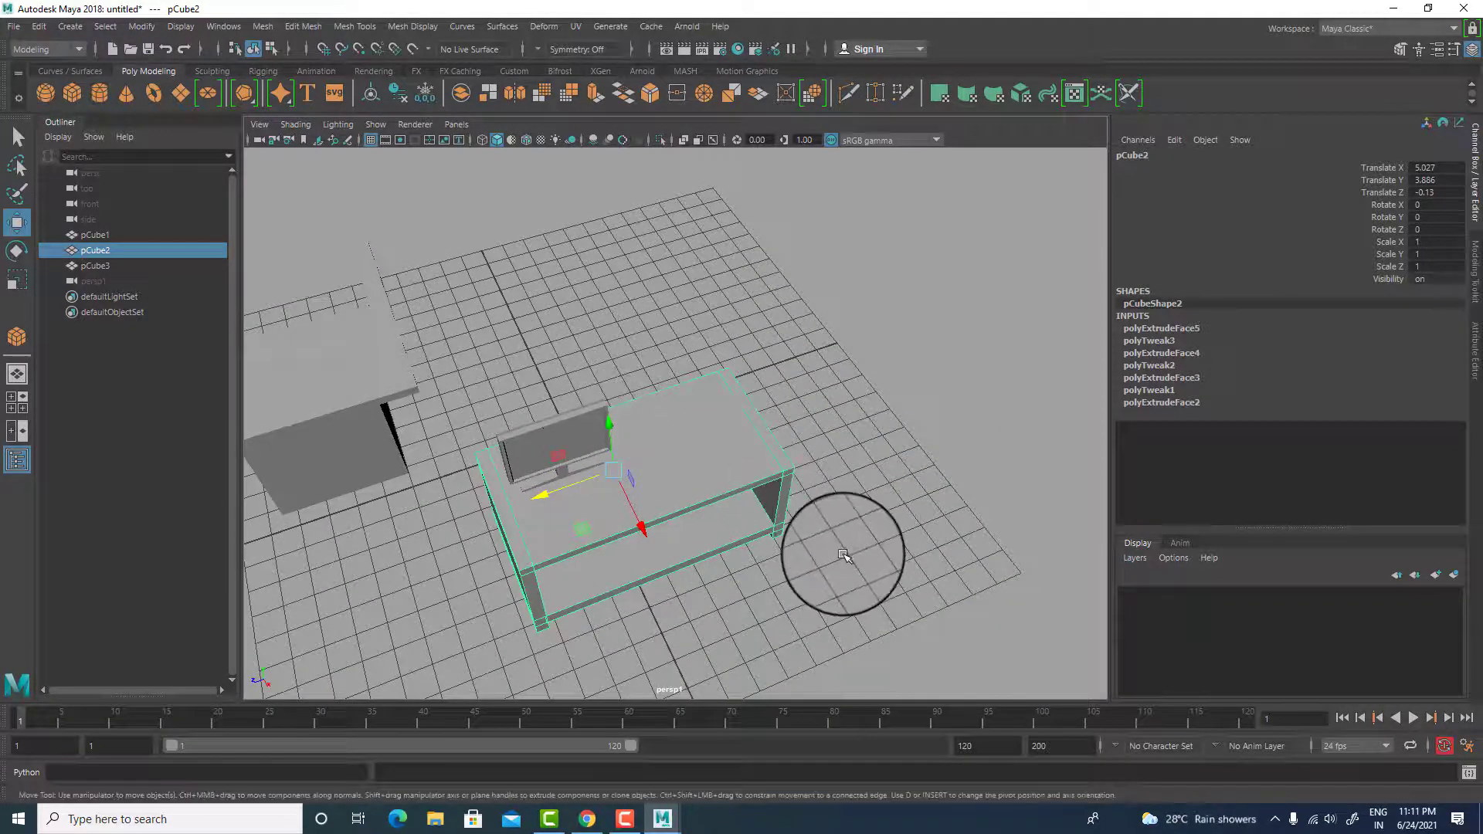
pyautogui.keyDown('alt'); pyautogui.moveTo(751, 458); pyautogui.dragTo(700, 373, button='middle'); pyautogui.keyUp('alt')
pyautogui.scroll(5, 698, 421)
pyautogui.keyDown('alt'); pyautogui.moveTo(581, 313); pyautogui.dragTo(650, 363, button='middle'); pyautogui.keyUp('alt')
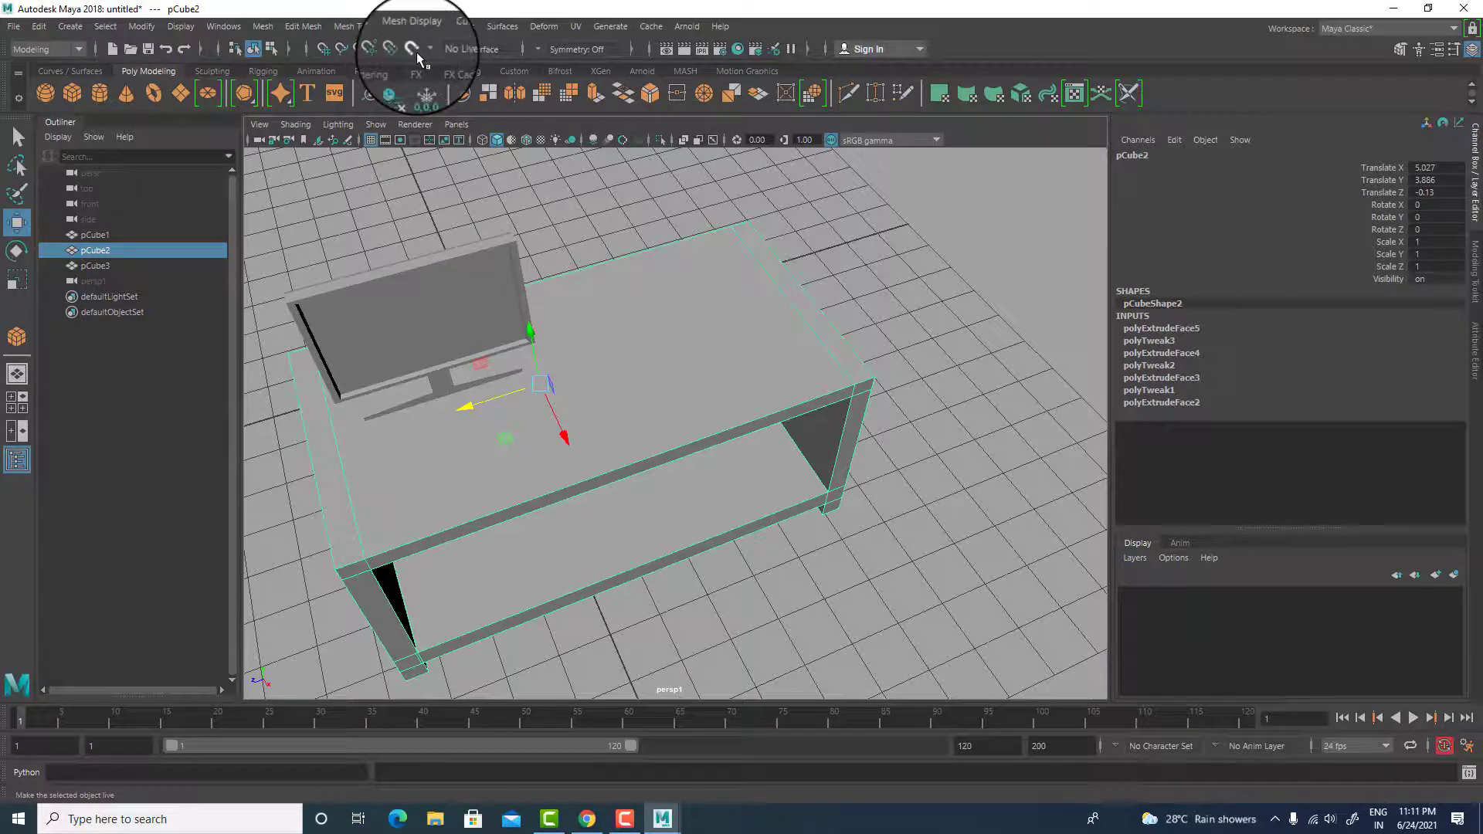
pyautogui.click(927, 287)
pyautogui.click(578, 299)
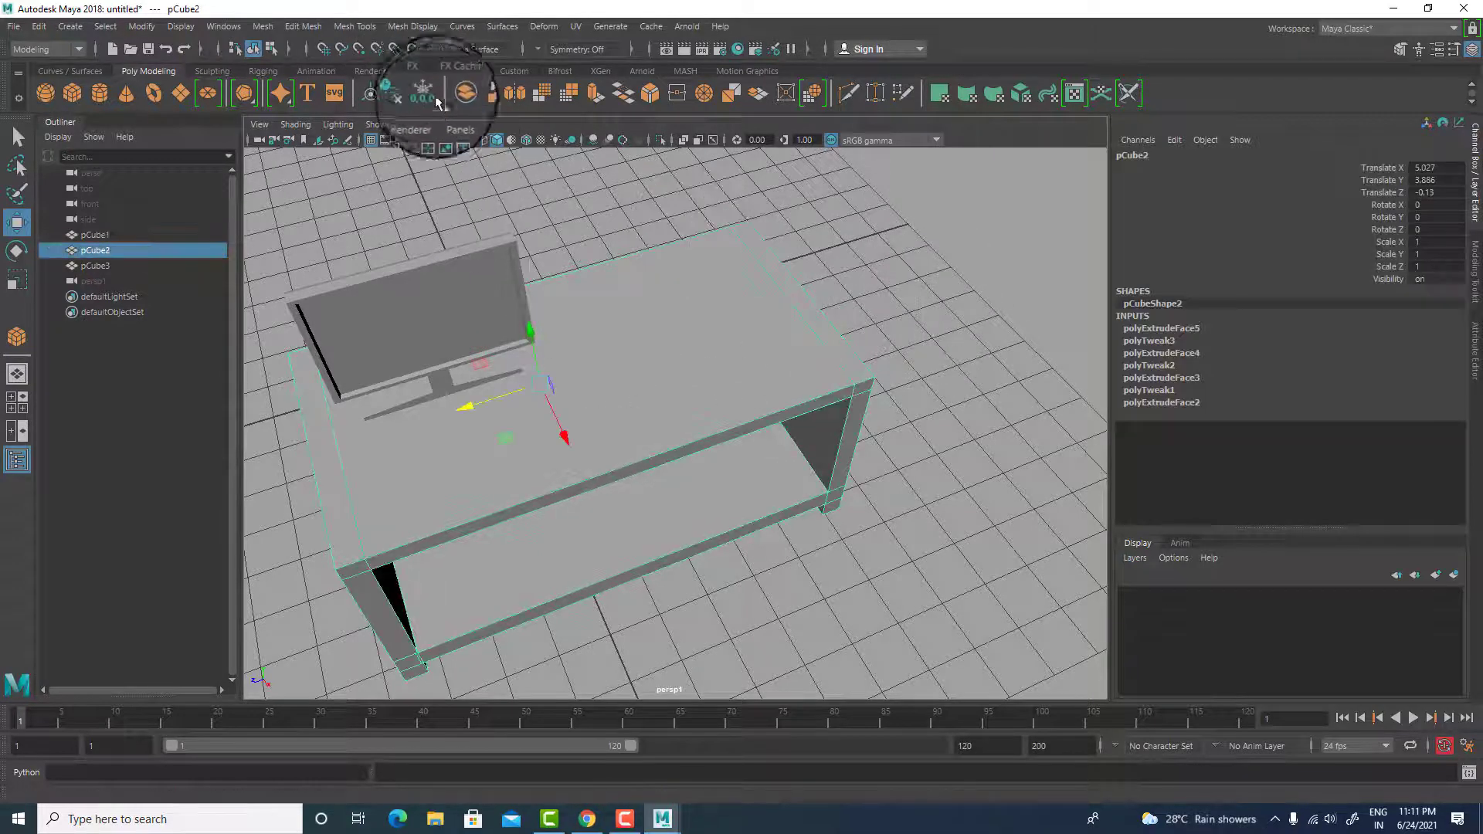
pyautogui.click(414, 46)
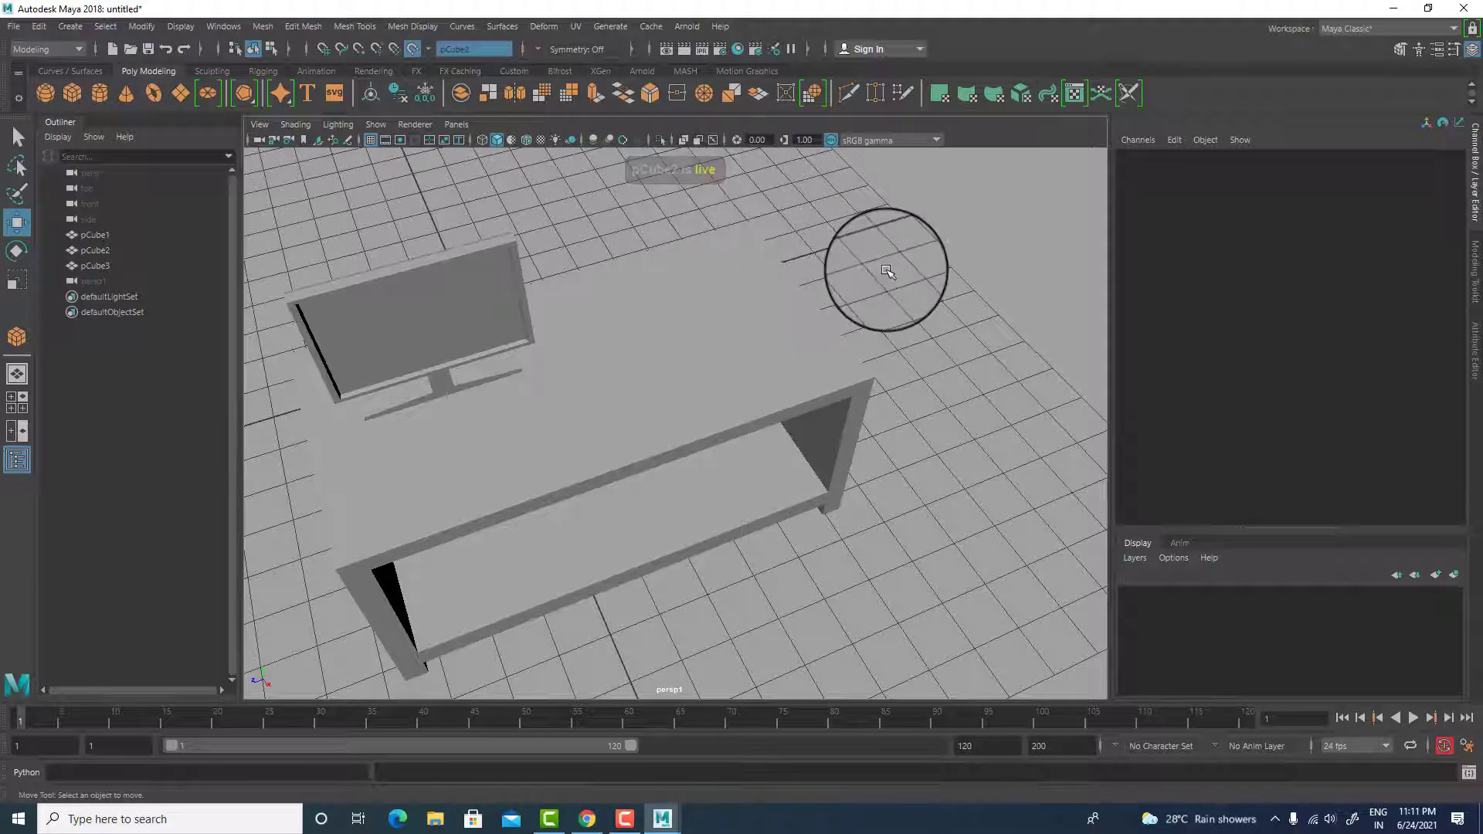
# - Try drawing a small polygon cube about 0.63 × 0.74 × 0.47 on the table's lower shelf
pyautogui.click(78, 91)
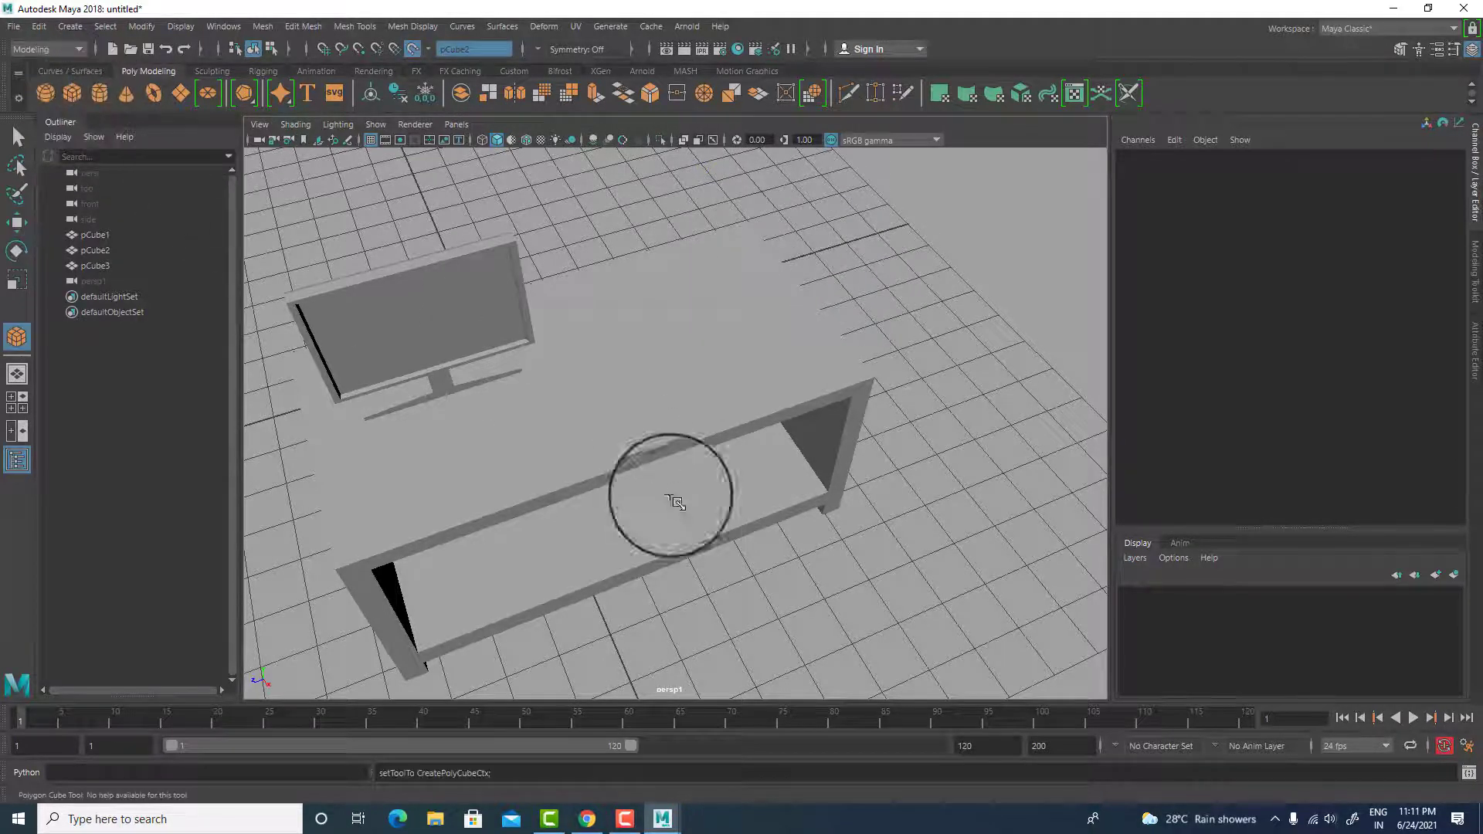
pyautogui.moveTo(729, 511); pyautogui.dragTo(720, 477)
# - Draw an upright polygon cube directly on the live tabletop beside the monitor, at about X 5.41, Z -3.70
pyautogui.click(76, 93)
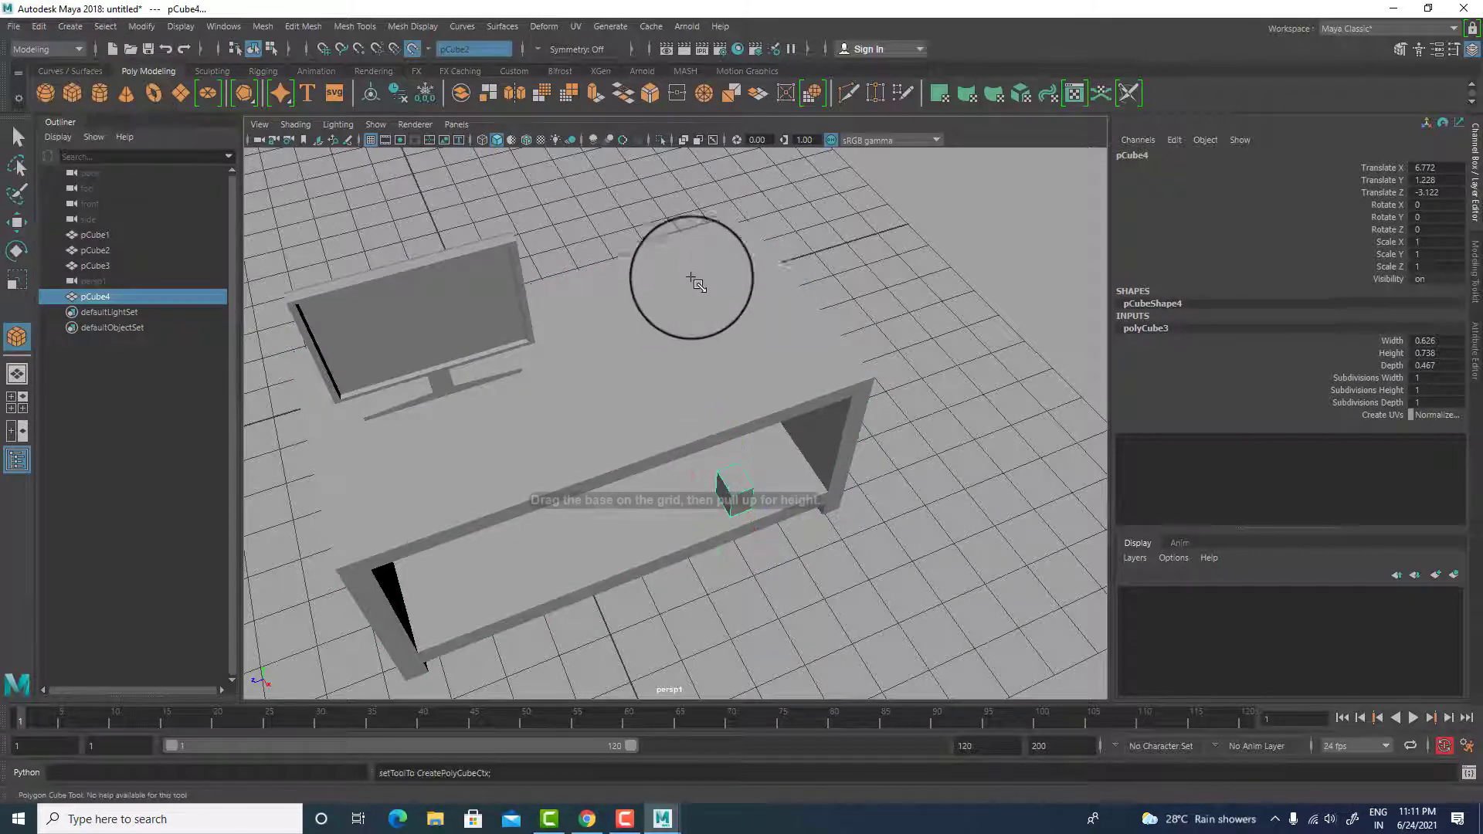
pyautogui.moveTo(703, 287); pyautogui.dragTo(765, 386)
pyautogui.moveTo(765, 386); pyautogui.dragTo(700, 330)
# - Try drawing a polygon cube about 0.81 × 2.19 × 1.30 on the table's outer side, delete it, and turn off the live surface
pyautogui.click(75, 93)
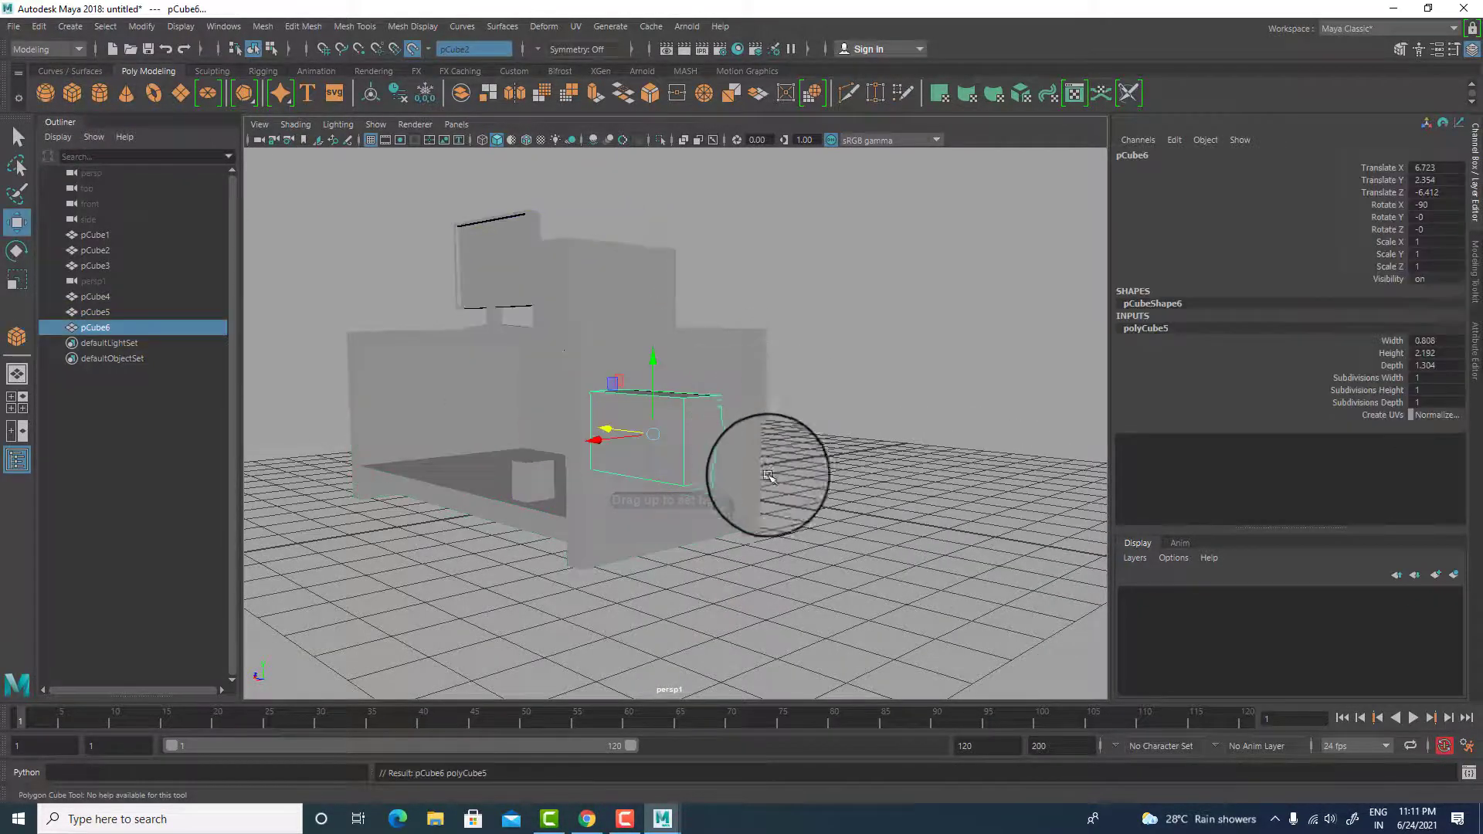
pyautogui.keyDown('alt'); pyautogui.moveTo(768, 473); pyautogui.dragTo(914, 495); pyautogui.keyUp('alt')
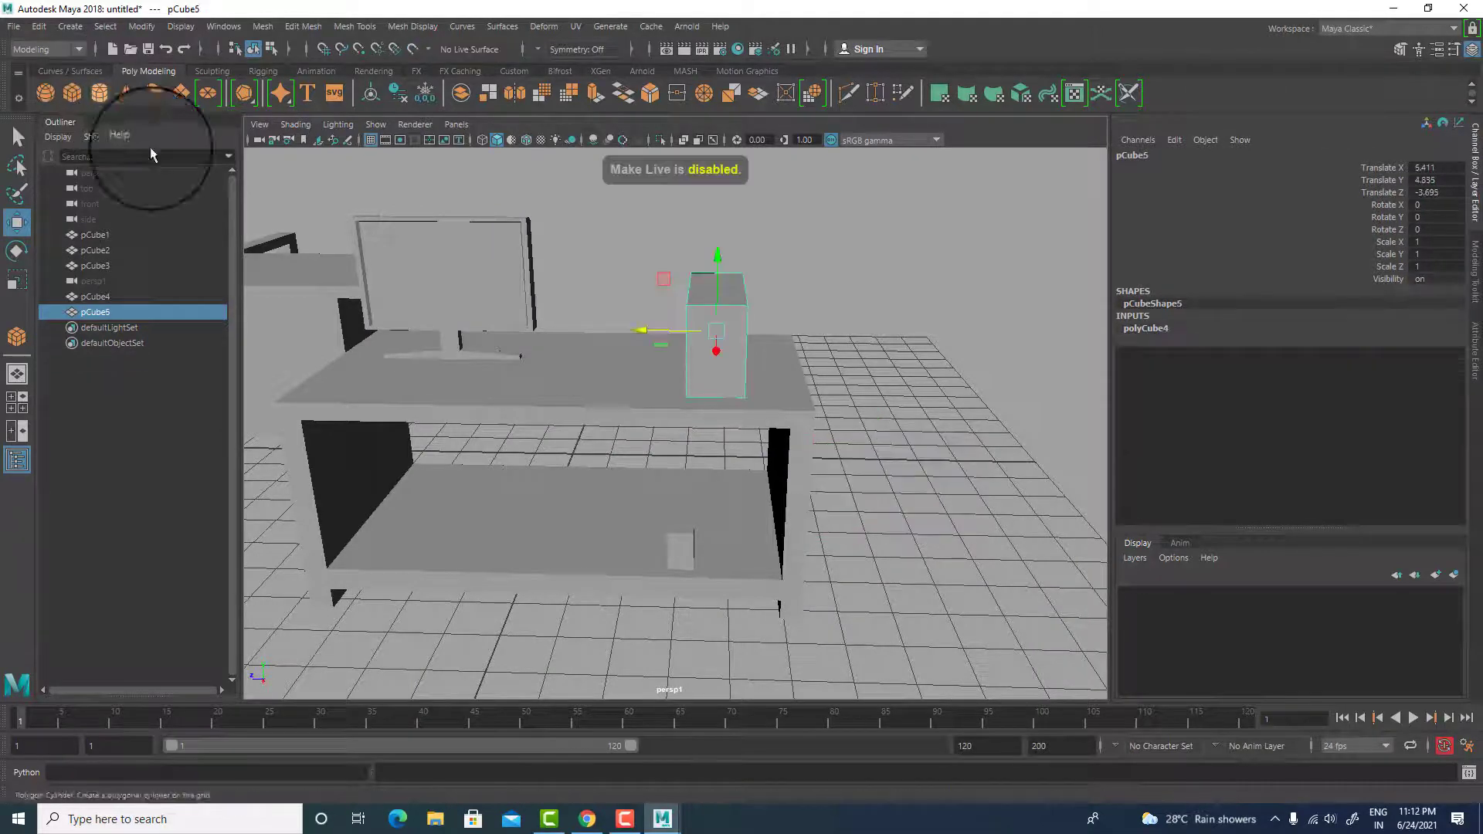
# - Draw a large polygon cylinder about 1.53 in radius and 6.92 high on the grid beside the table
pyautogui.click(100, 93)
pyautogui.keyDown('alt'); pyautogui.moveTo(518, 398); pyautogui.dragTo(263, 363, button='middle'); pyautogui.keyUp('alt')
pyautogui.moveTo(537, 443); pyautogui.dragTo(510, 147)
pyautogui.keyDown('alt'); pyautogui.moveTo(629, 315); pyautogui.dragTo(583, 396); pyautogui.keyUp('alt')
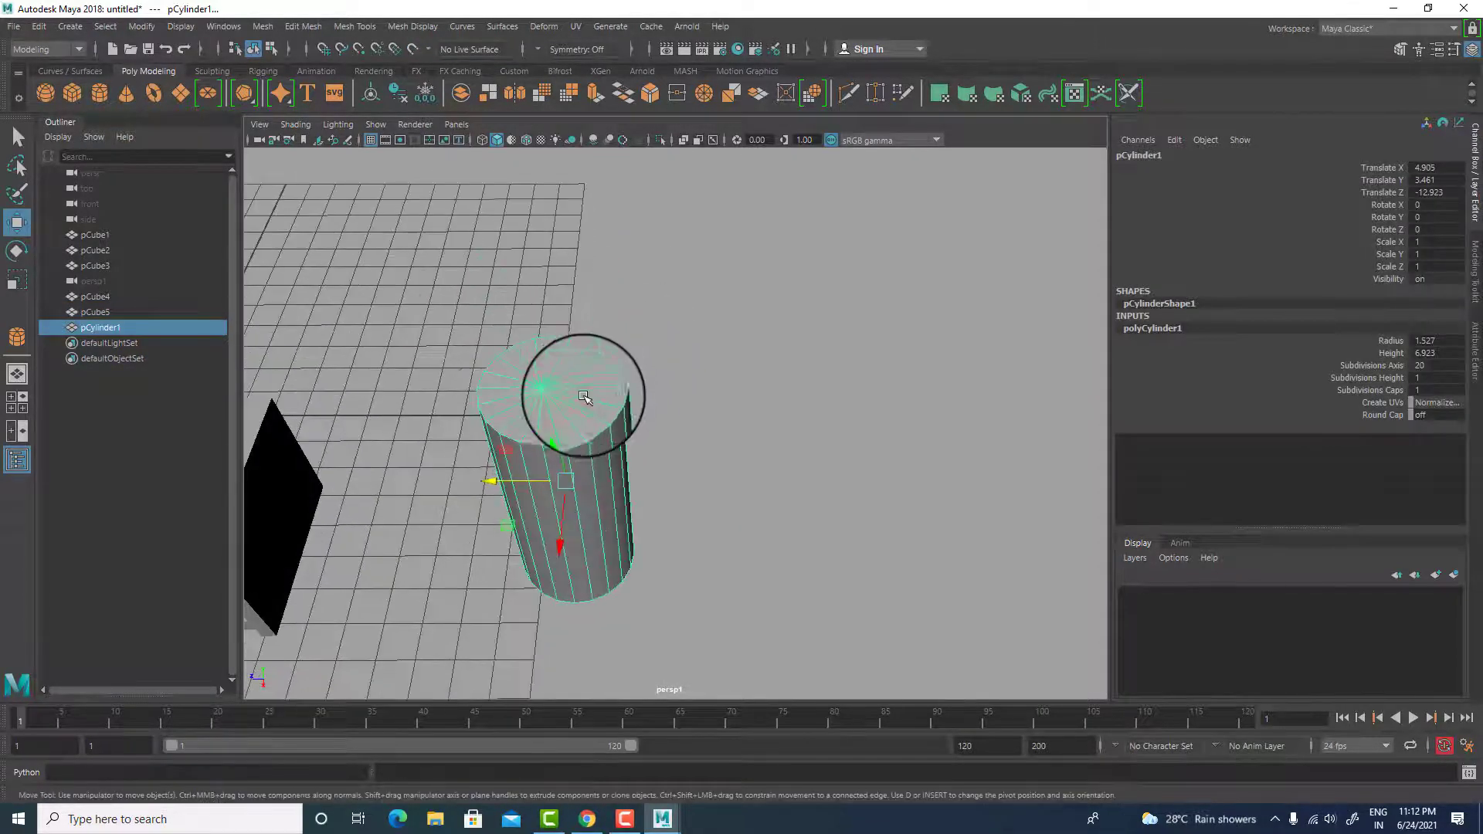
# - Draw a thin polygon cylinder about 0.34 in radius and 2.93 high, and raise it to about Y 8.39 onto the large cylinder's top
pyautogui.click(100, 92)
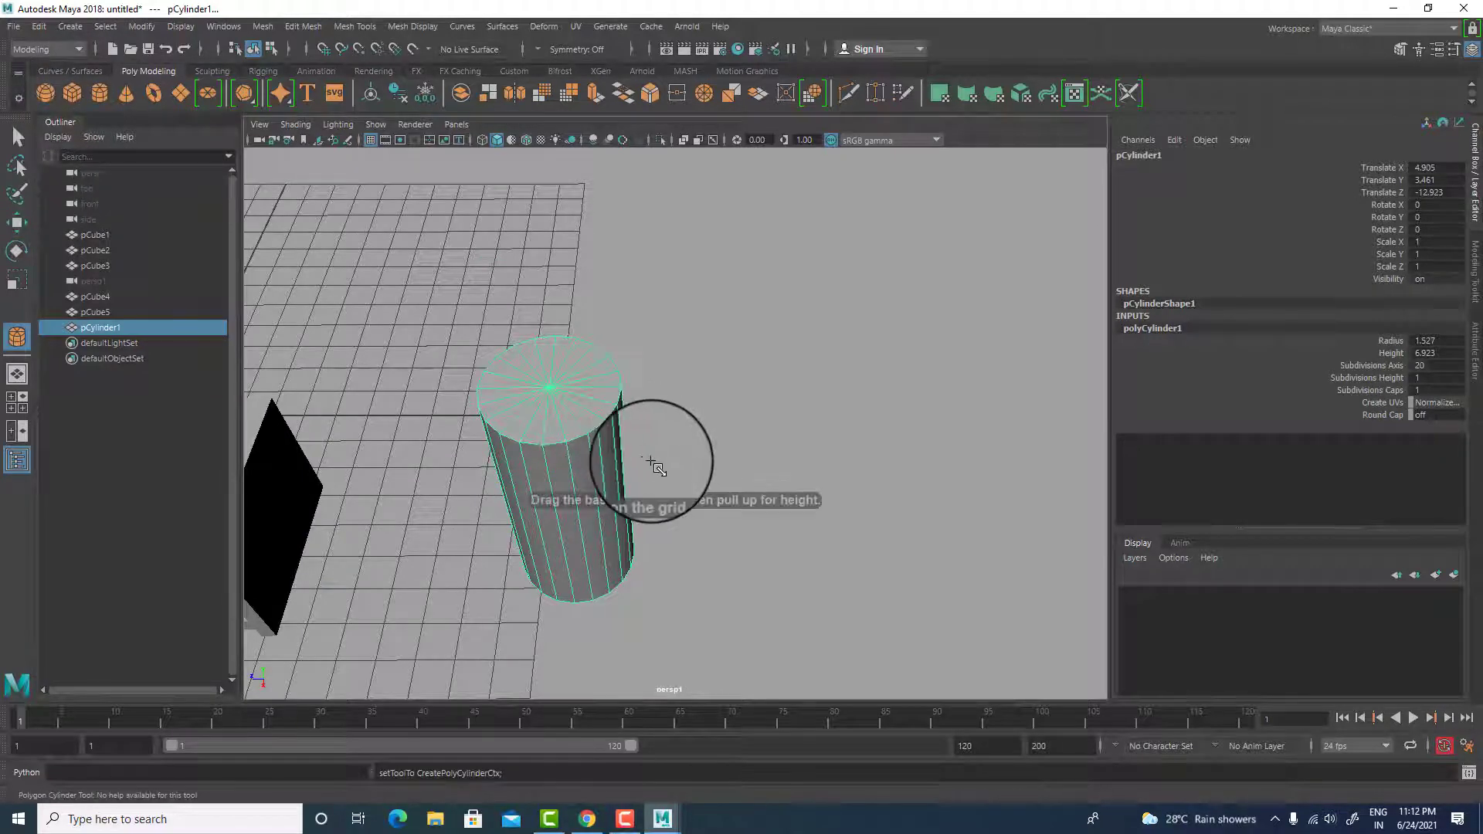
pyautogui.moveTo(651, 462); pyautogui.dragTo(651, 413)
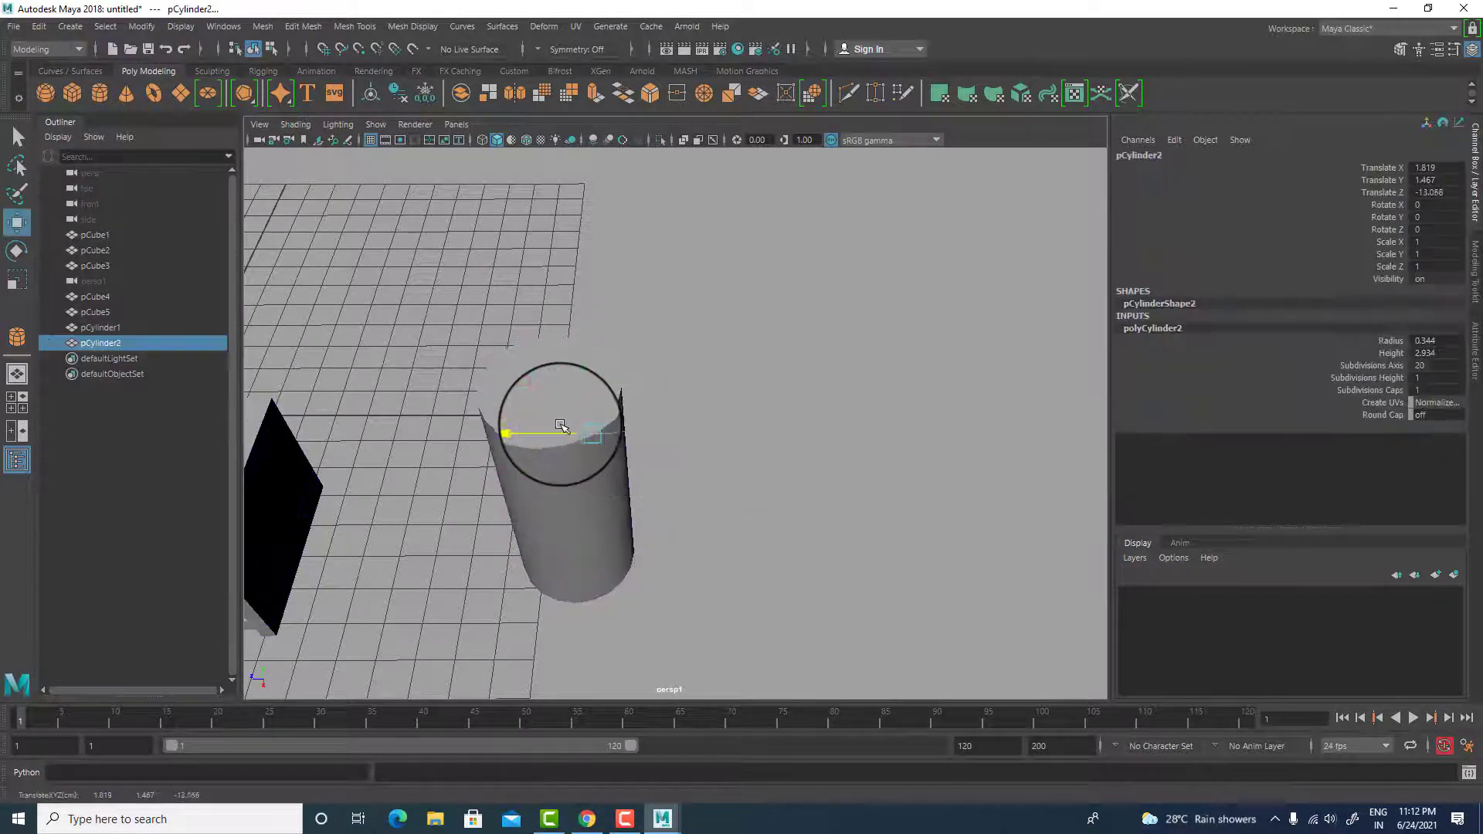
pyautogui.press('space')
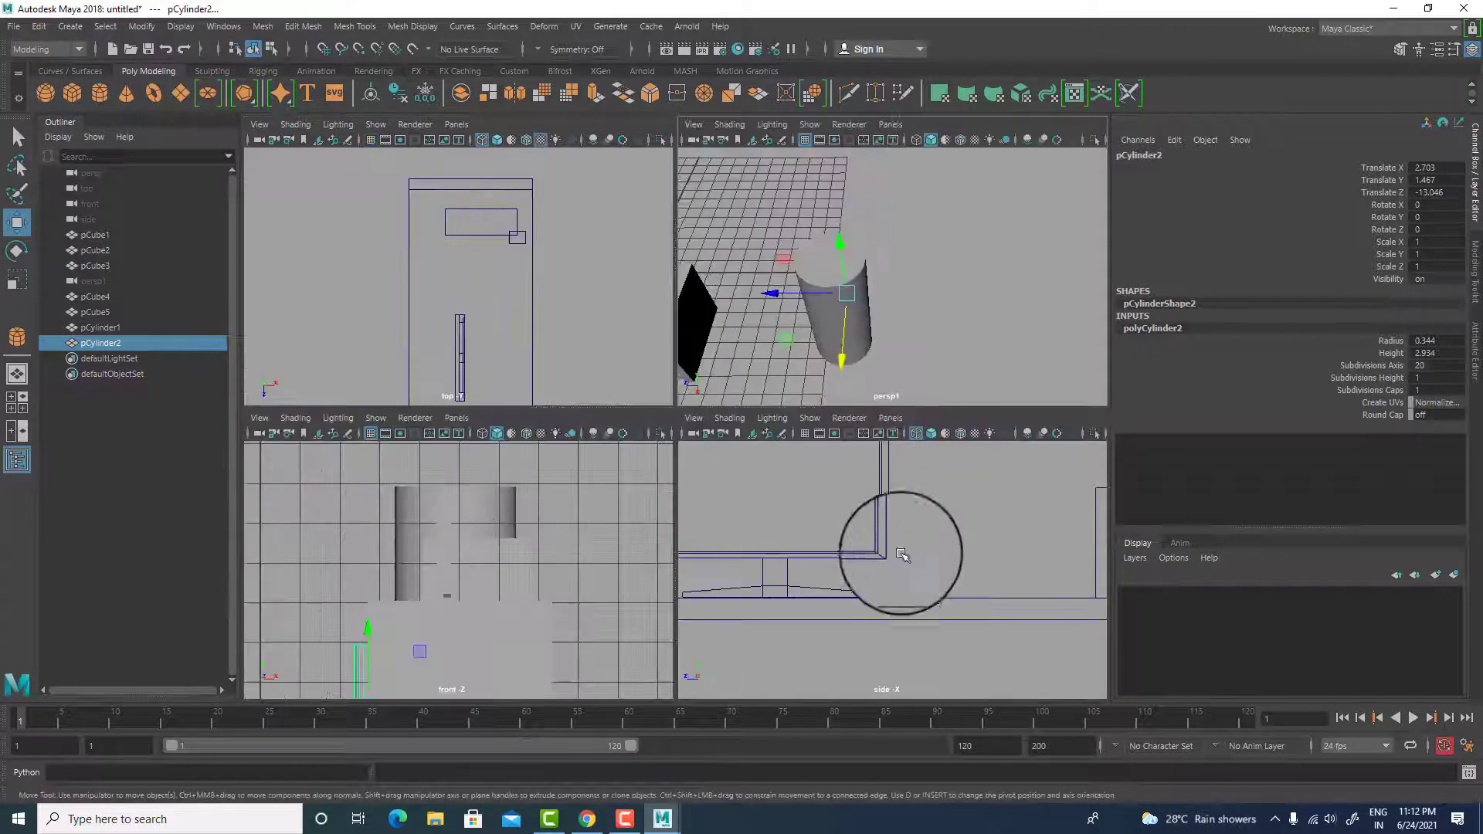
pyautogui.press('space')
pyautogui.moveTo(747, 573); pyautogui.dragTo(762, 374)
pyautogui.scroll(5, 855, 442)
pyautogui.keyDown('alt'); pyautogui.moveTo(888, 443); pyautogui.dragTo(685, 433, button='middle'); pyautogui.keyUp('alt')
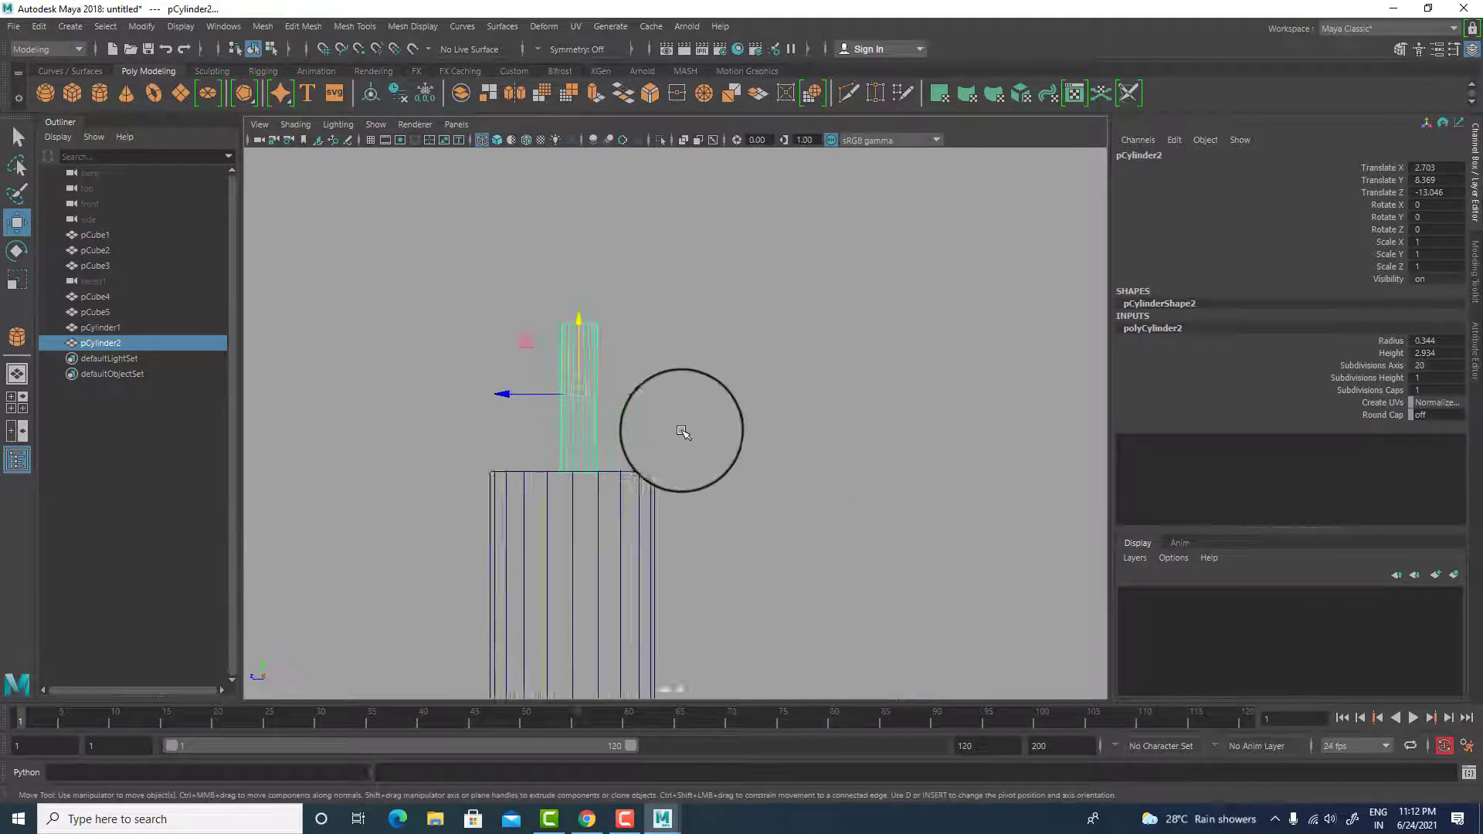
pyautogui.scroll(3, 685, 433)
pyautogui.moveTo(522, 343); pyautogui.dragTo(522, 344)
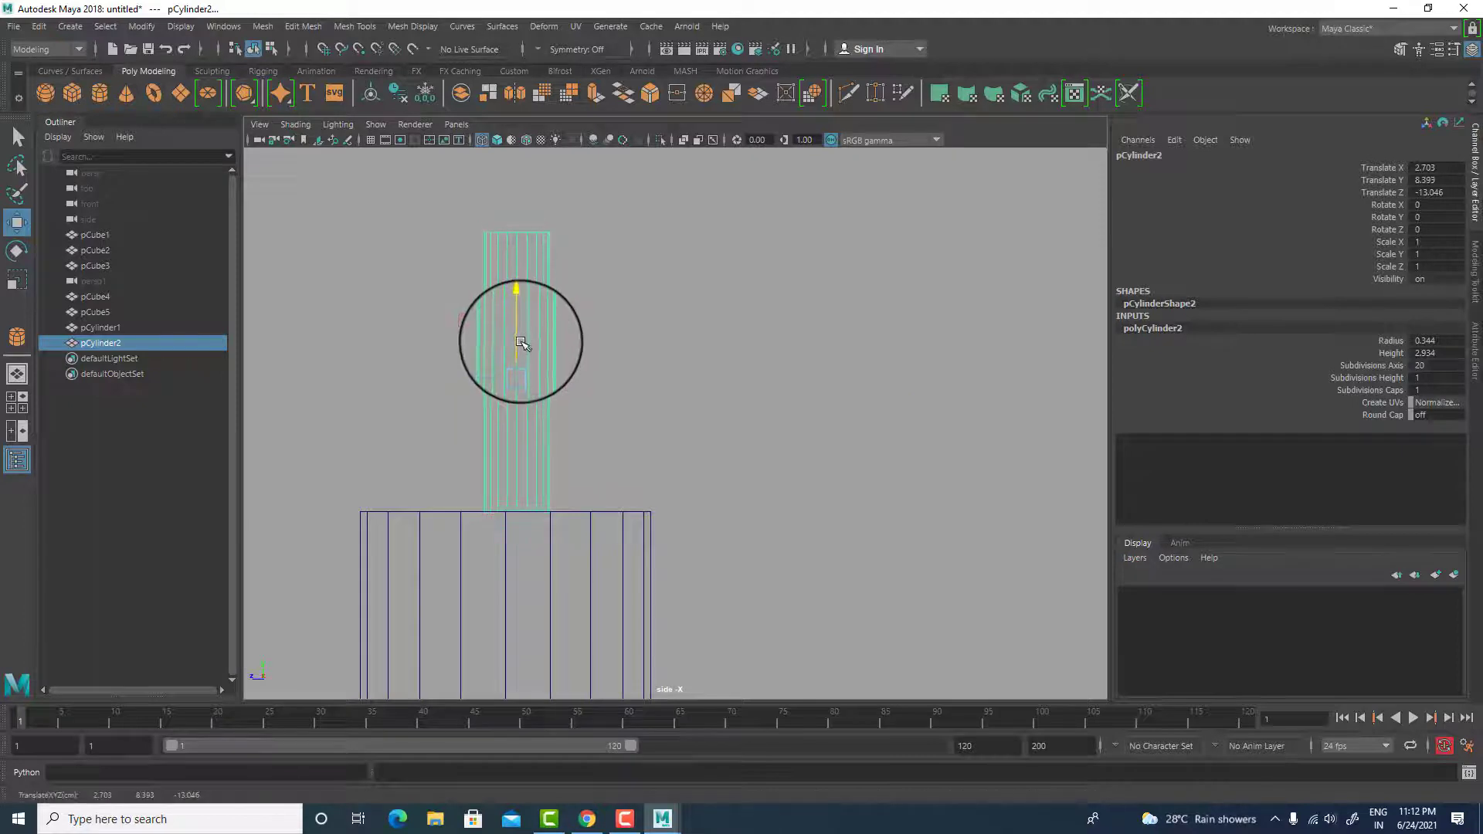
# - Centre the thin cylinder over the large one from the top view, at about X 4.92, Z -12.86
pyautogui.press('space')
pyautogui.press('space')
pyautogui.scroll(-3, 646, 422)
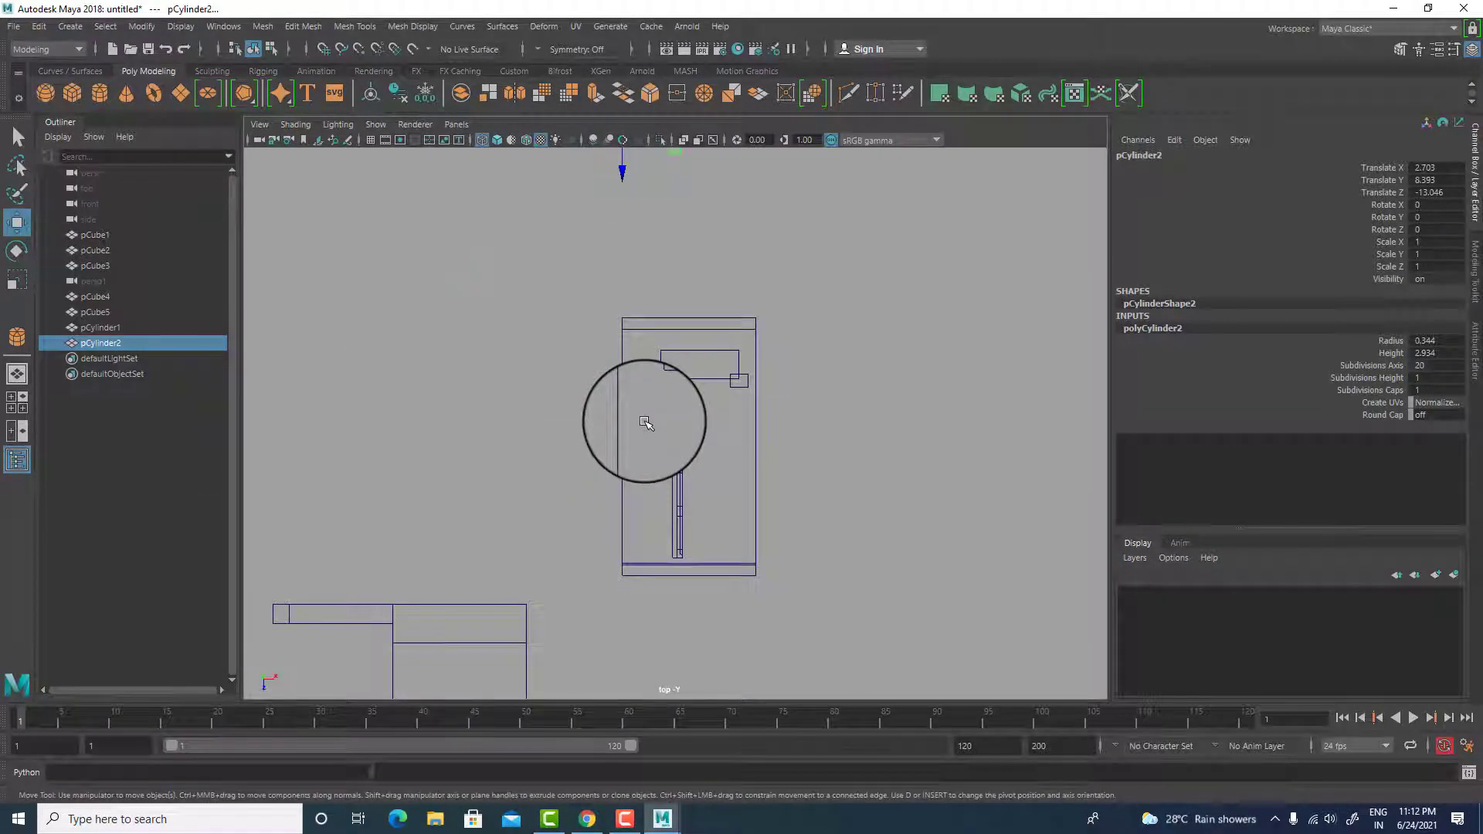
pyautogui.press('f')
pyautogui.scroll(-7, 692, 463)
pyautogui.scroll(3, 692, 484)
pyautogui.moveTo(748, 425); pyautogui.dragTo(832, 430)
pyautogui.moveTo(771, 501); pyautogui.dragTo(771, 507)
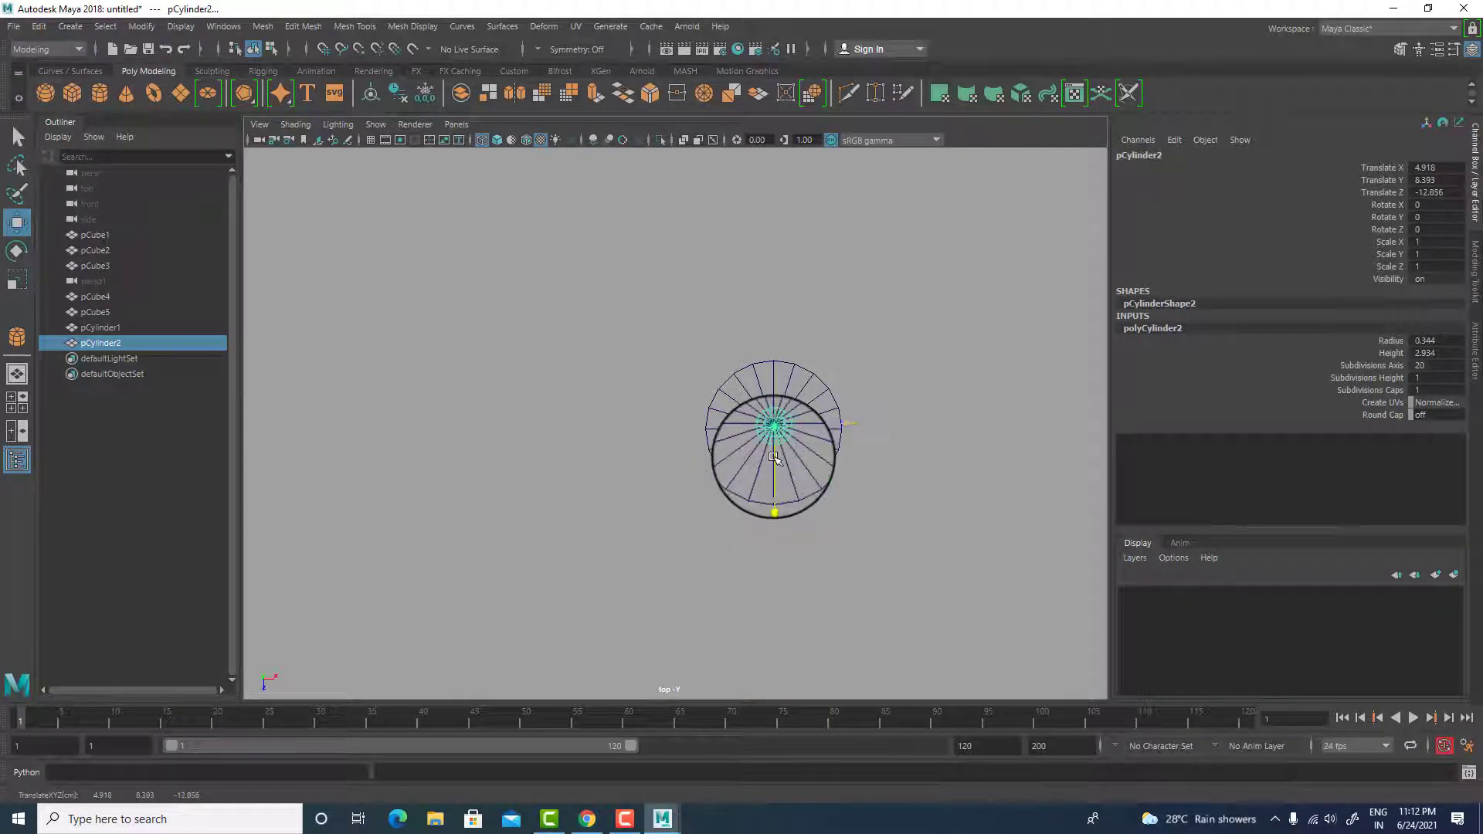
# - Inspect the stacked cylinders in perspective and delete the thin one
pyautogui.press('space')
pyautogui.press('space')
pyautogui.press('f')
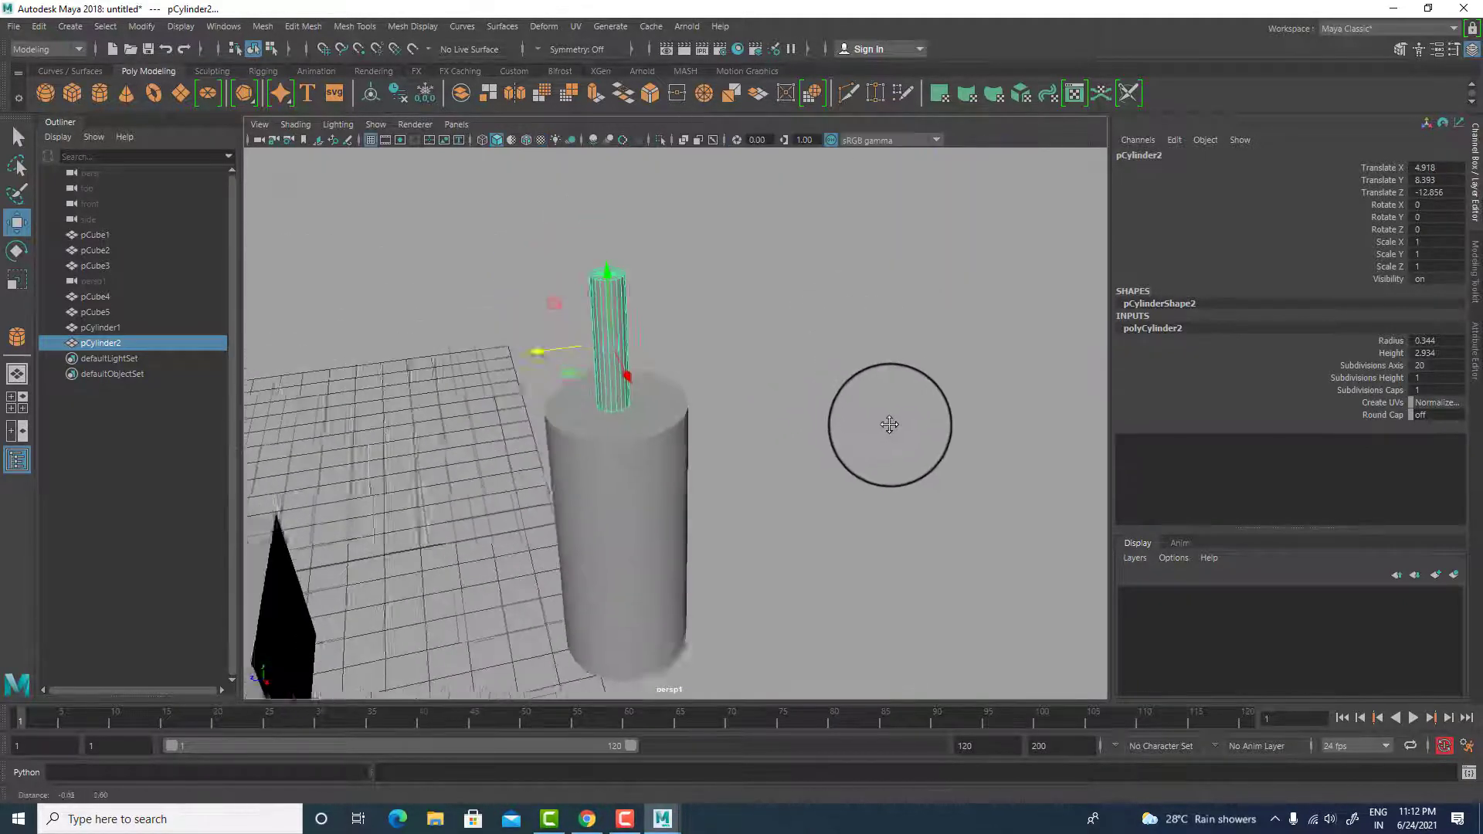
pyautogui.press('Delete')
# - Tilt the large cylinder to about -34.3 degrees around X
pyautogui.click(669, 487)
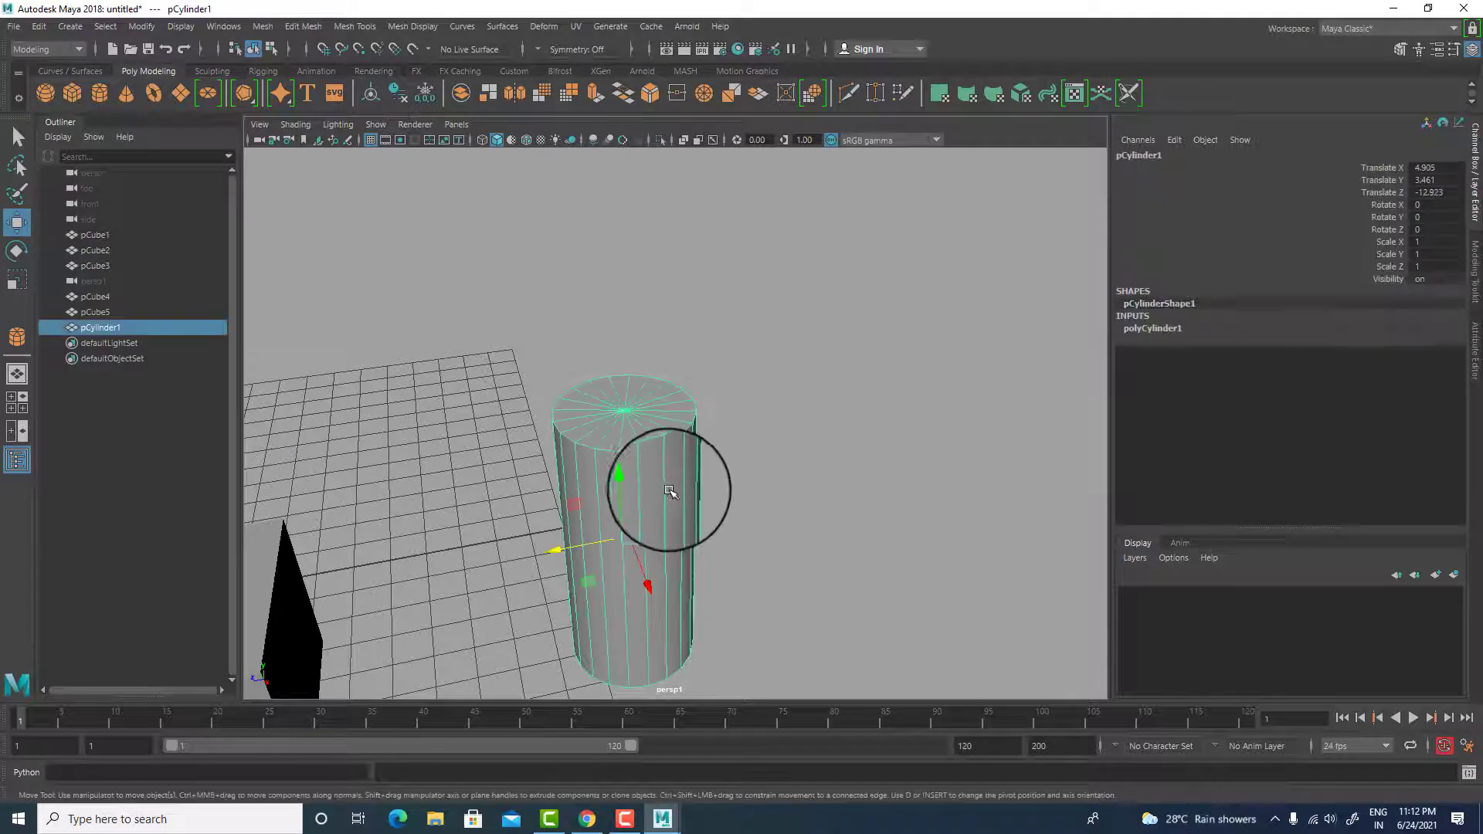
pyautogui.press('e')
pyautogui.moveTo(662, 479); pyautogui.dragTo(712, 486)
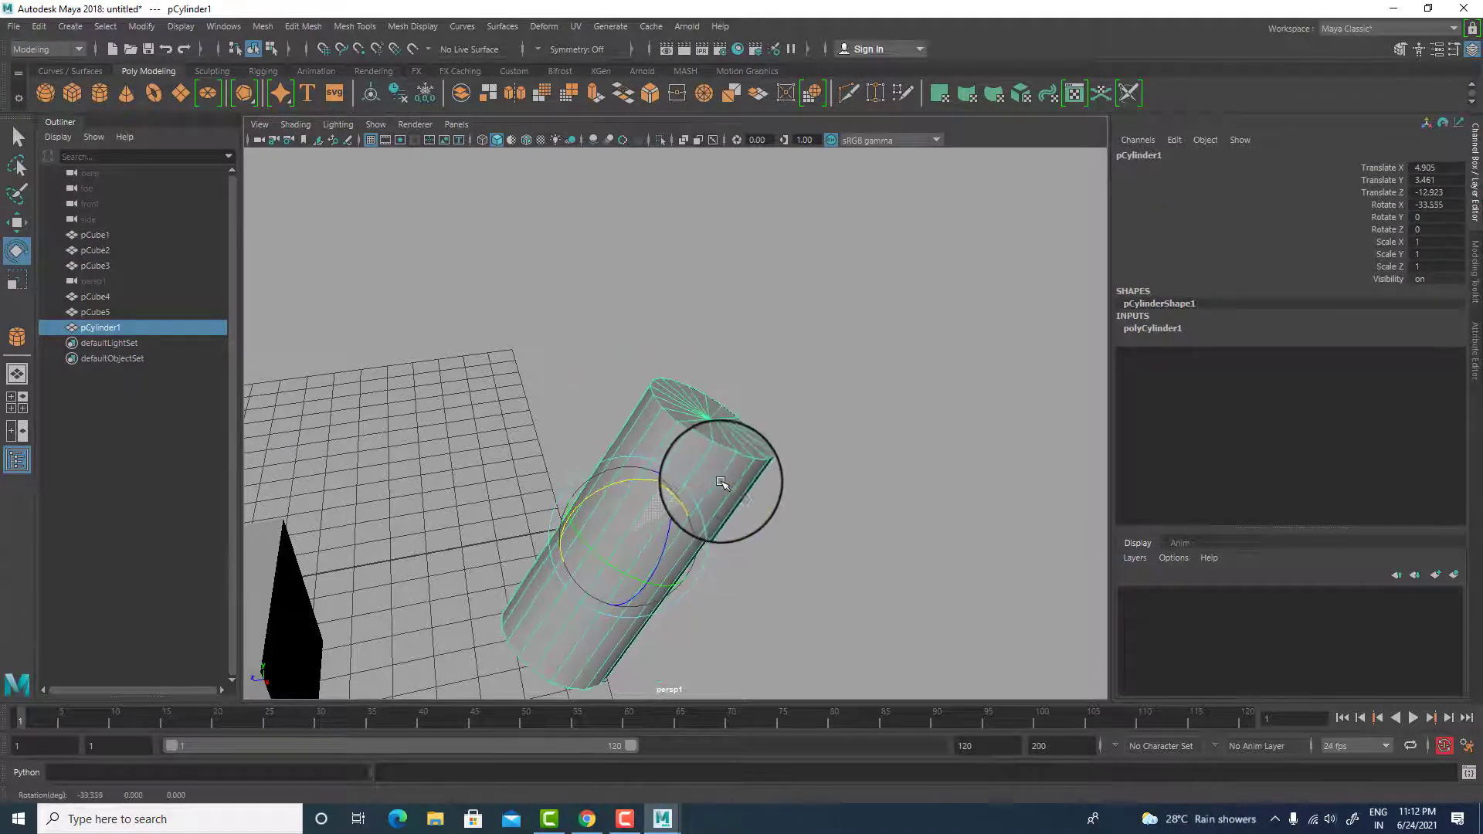
pyautogui.press('w')
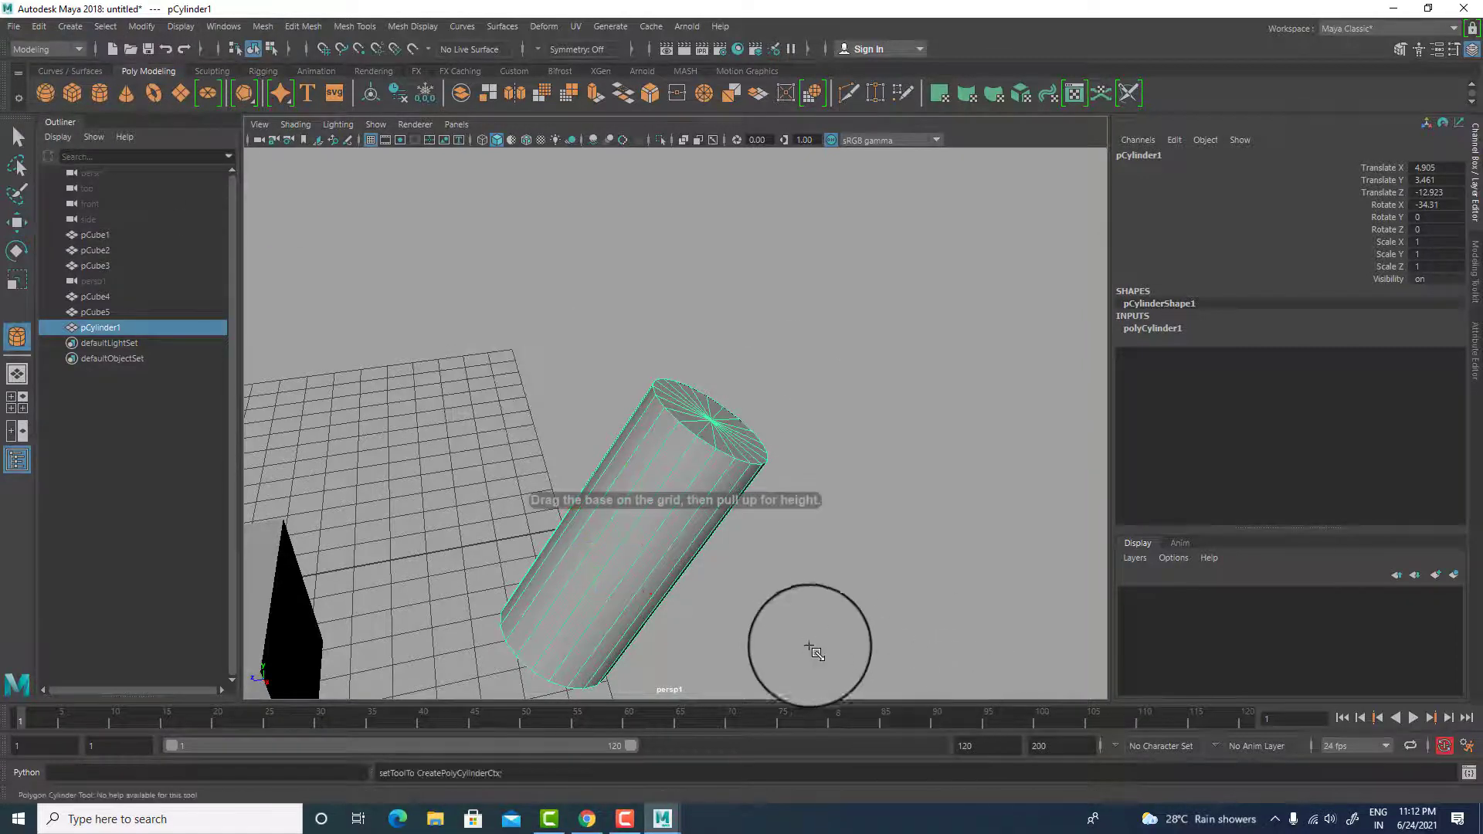
# - Draw a thin polygon cylinder about 0.34 in radius and 4.26 high, and raise it above the tilted cylinder to about Y 9.10
pyautogui.moveTo(804, 646); pyautogui.dragTo(811, 497)
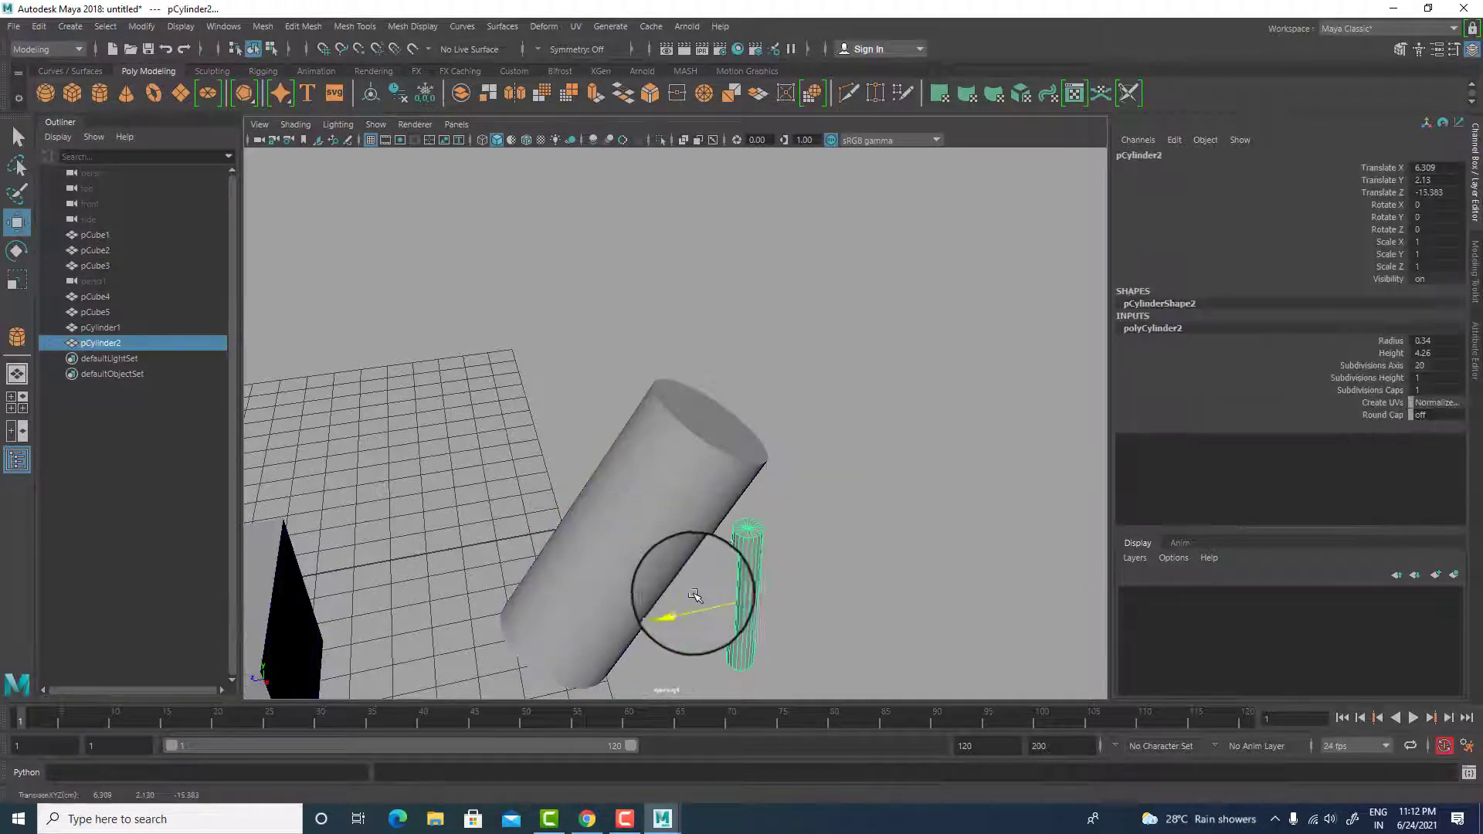
pyautogui.moveTo(695, 590); pyautogui.dragTo(633, 243)
pyautogui.press('space')
pyautogui.press('space')
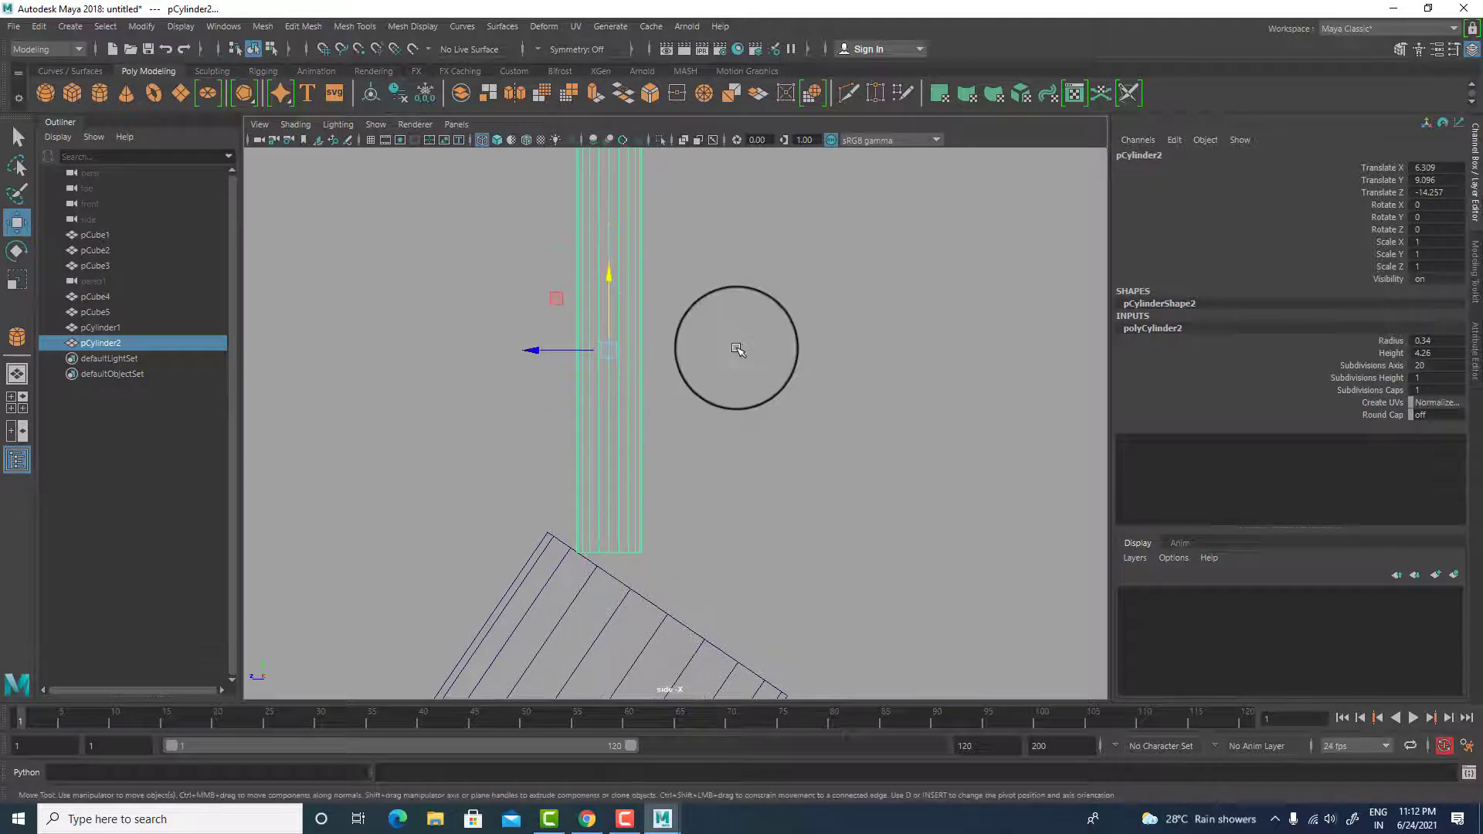
# - Tilt the thin cylinder to about -31.9 degrees around X and move its base against the large cylinder's sloped cap
pyautogui.press('e')
pyautogui.moveTo(673, 380); pyautogui.dragTo(666, 415)
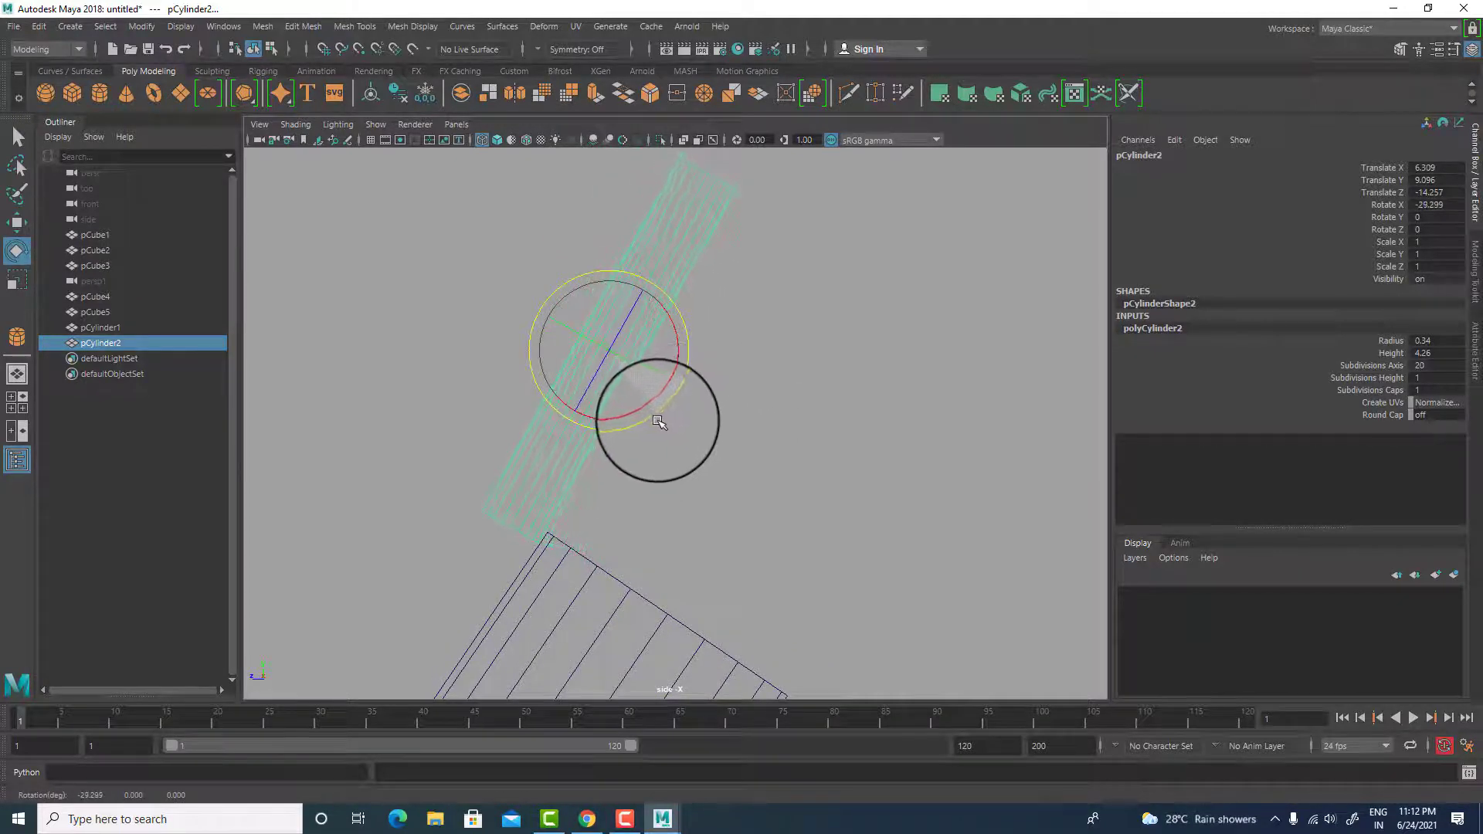
pyautogui.press('w')
pyautogui.moveTo(585, 351); pyautogui.dragTo(658, 391)
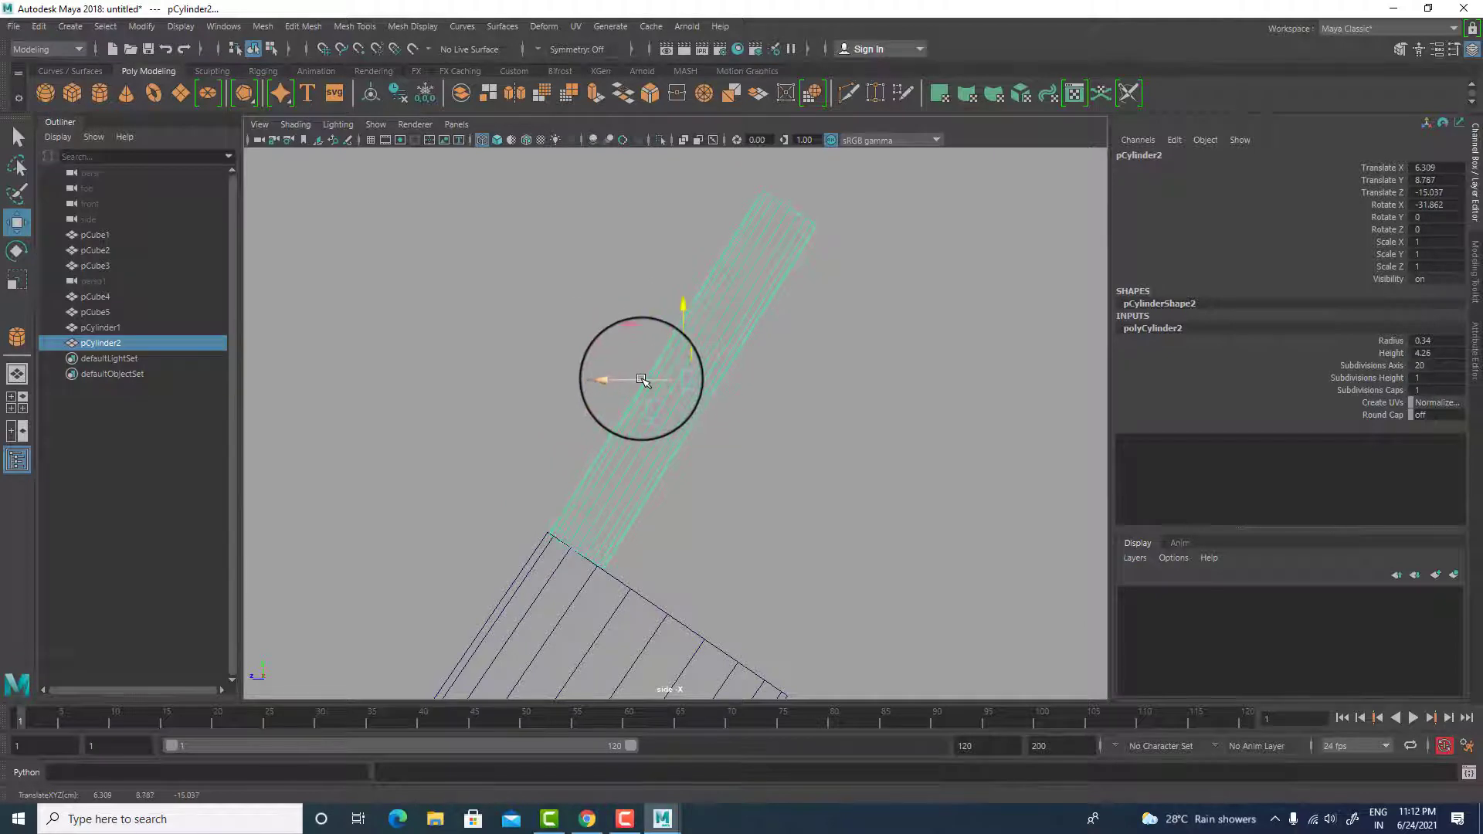
# - Move the thin cylinder to about Y 7.97, Z -16.29 on the sloped cap and refine its X rotation to about -35 degrees
pyautogui.moveTo(717, 347); pyautogui.dragTo(663, 414)
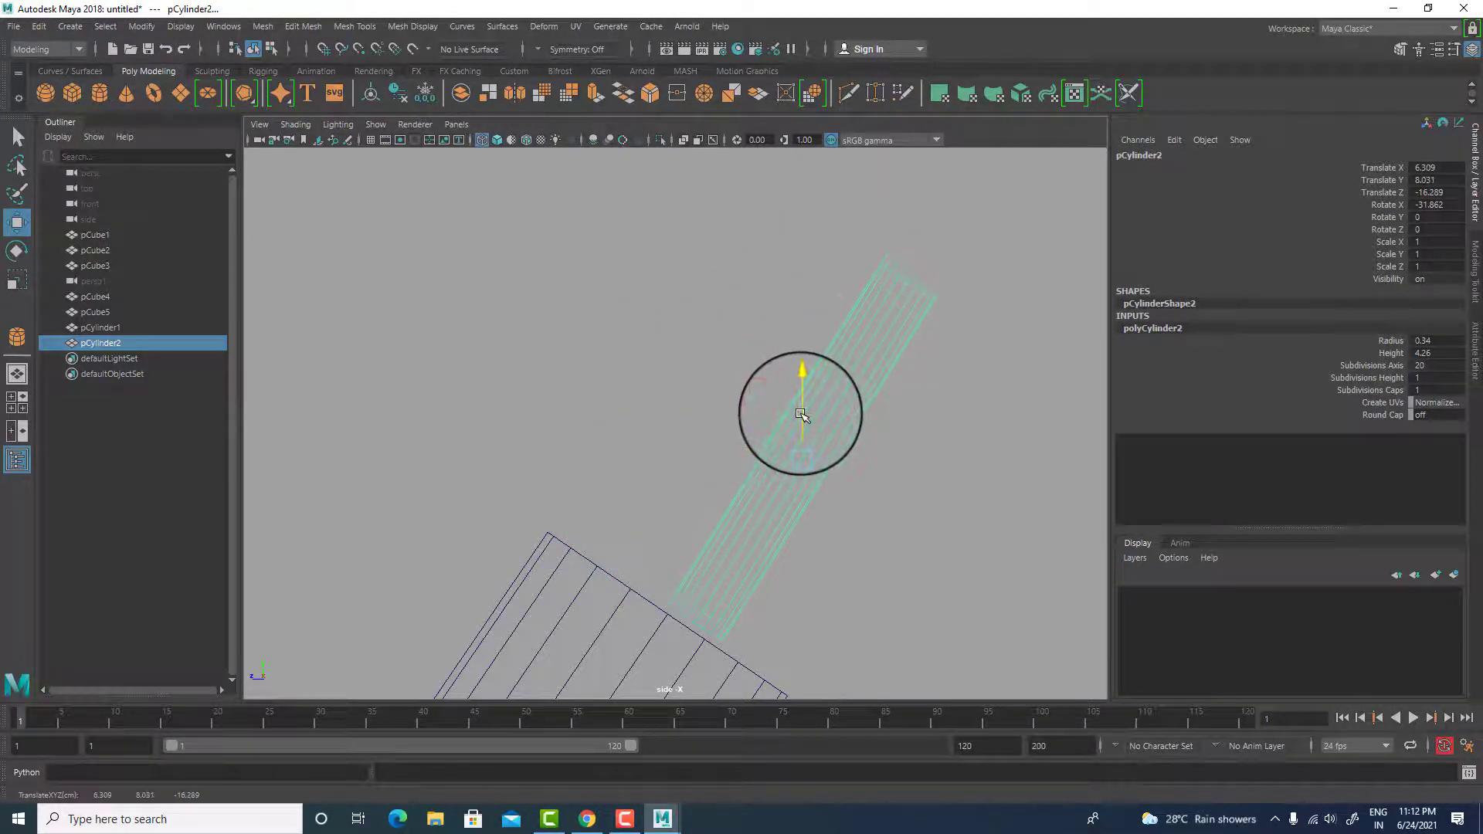
pyautogui.press('e')
pyautogui.moveTo(860, 490); pyautogui.dragTo(869, 509)
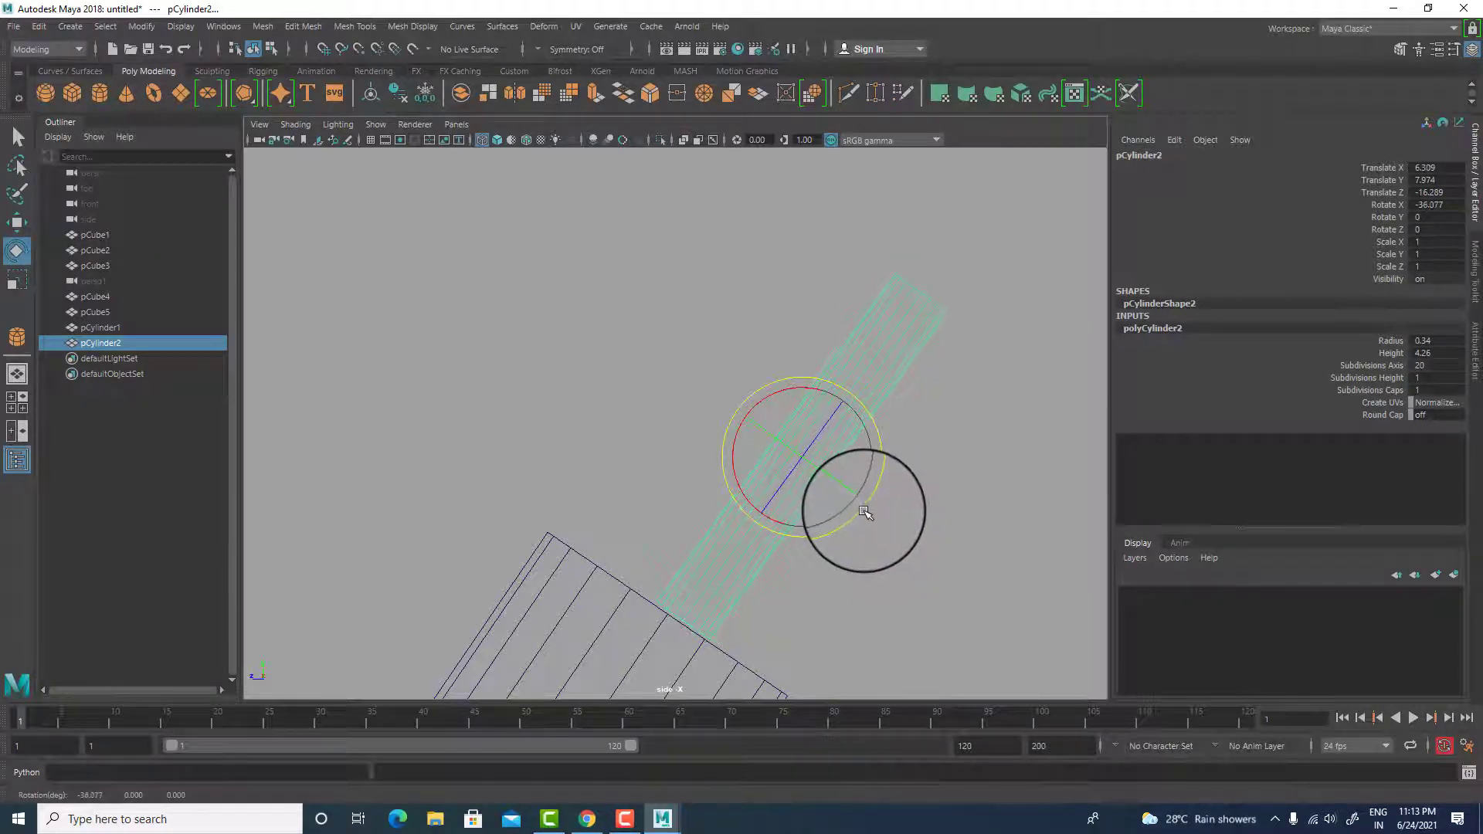
pyautogui.press('w')
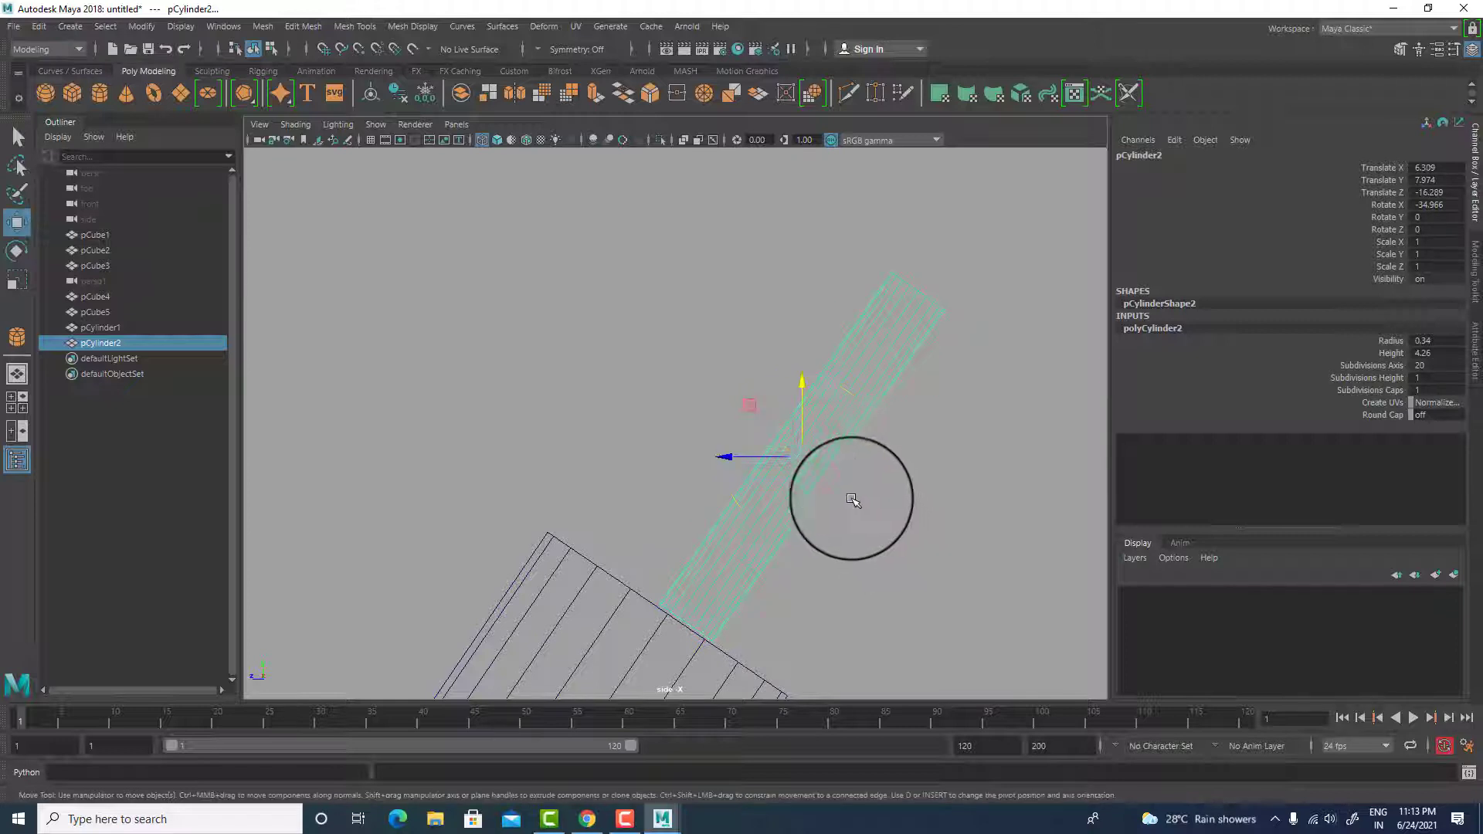
# - Centre the thin cylinder sideways on the tilted one at about X 4.89, and delete it
pyautogui.press('space')
pyautogui.press('space')
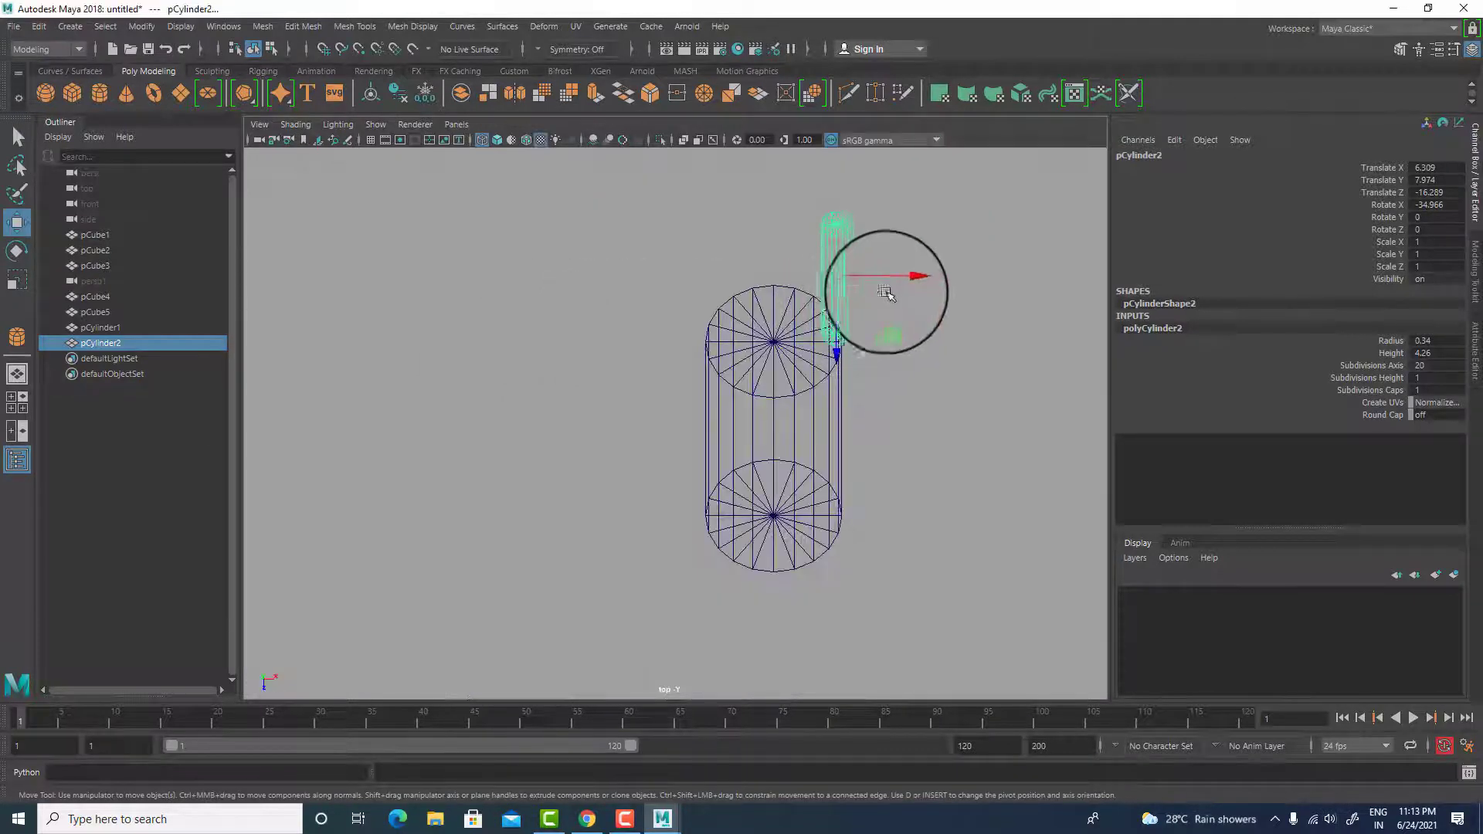
pyautogui.moveTo(877, 281); pyautogui.dragTo(841, 277)
pyautogui.press('space')
pyautogui.press('space')
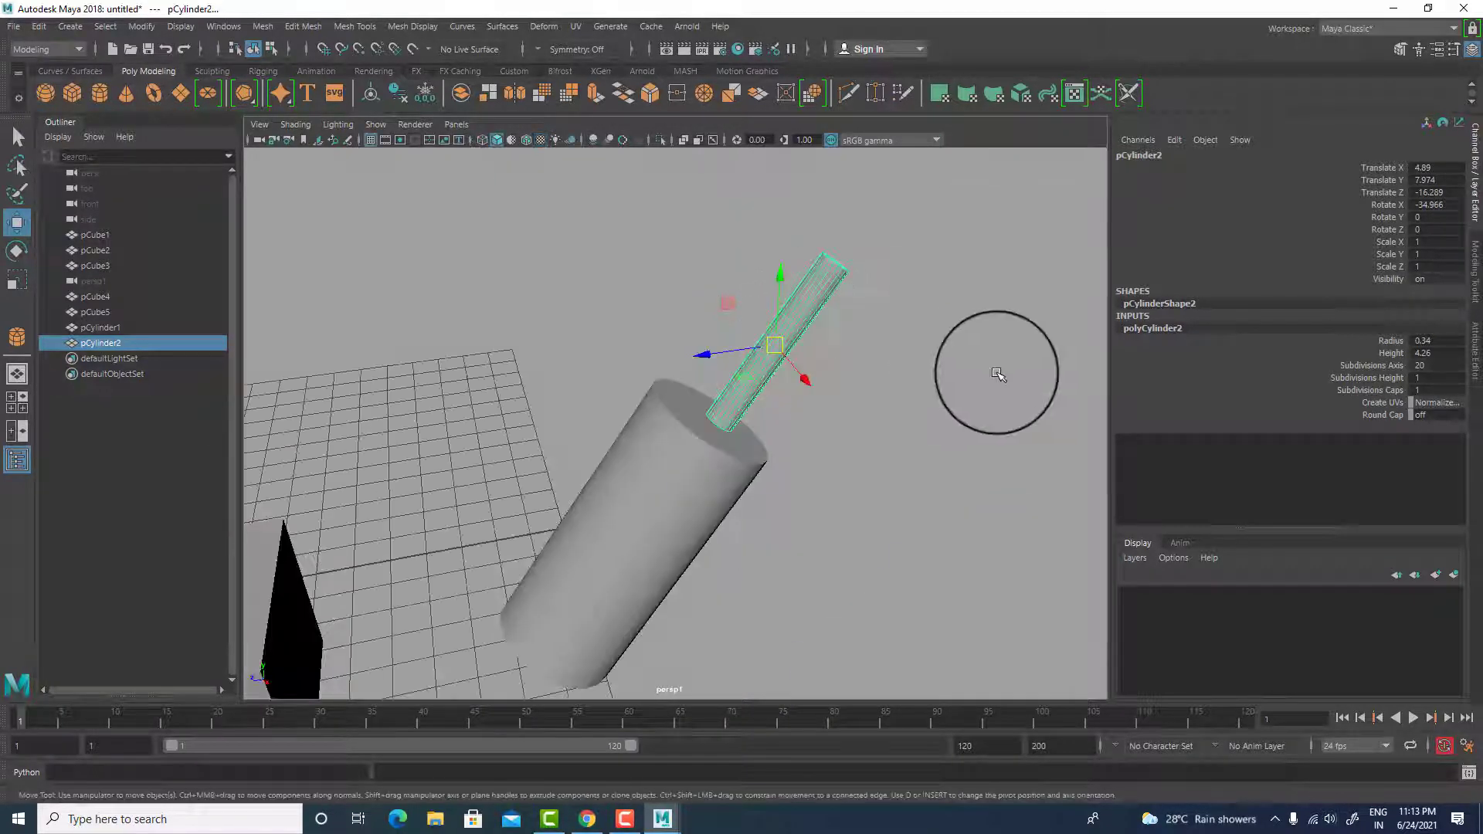
pyautogui.press('Delete')
# - Make the tilted cylinder the live surface and draw a long polygon cube rising from its sloped cap
pyautogui.click(695, 464)
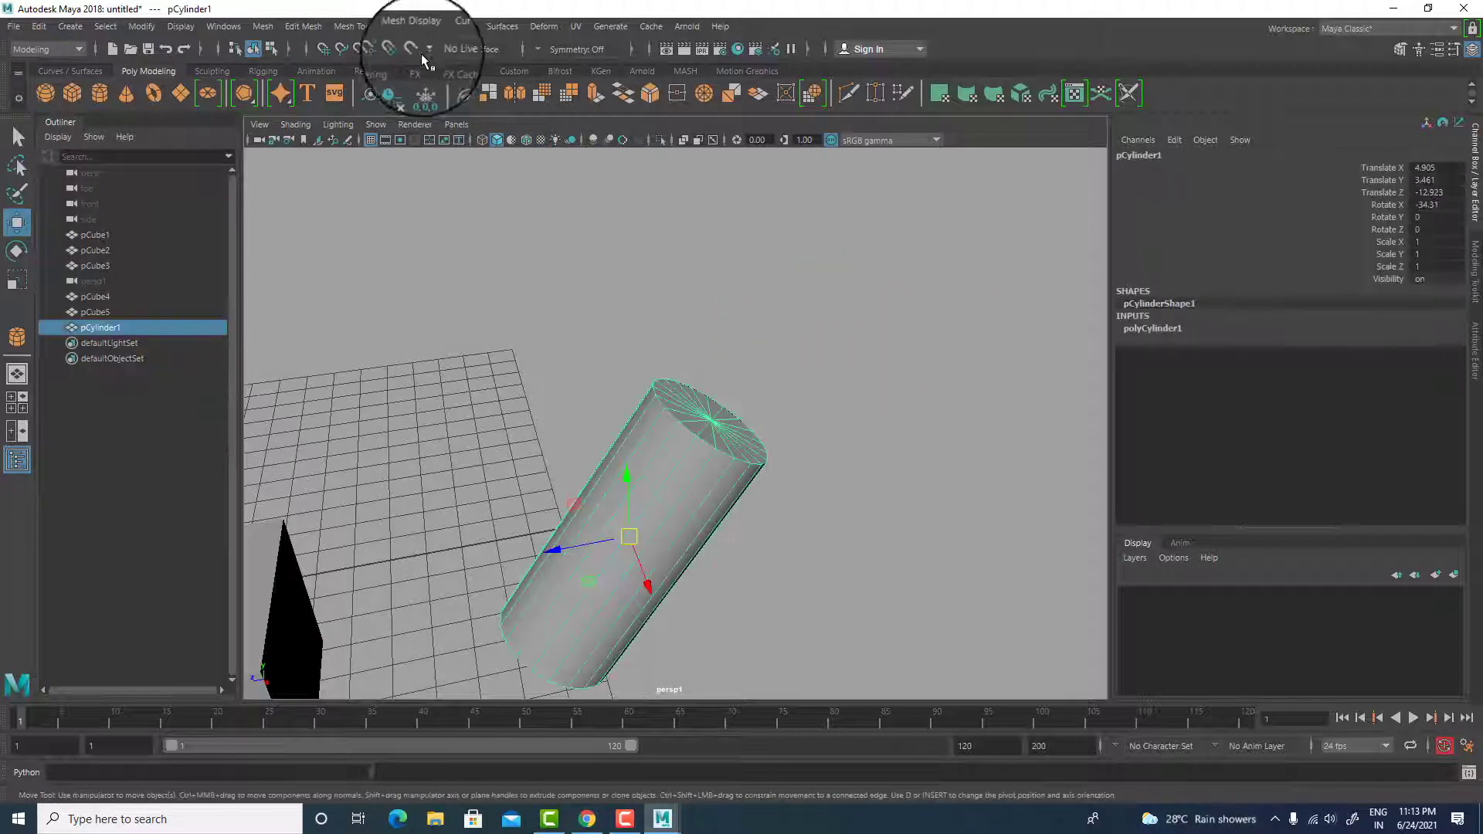
pyautogui.click(413, 50)
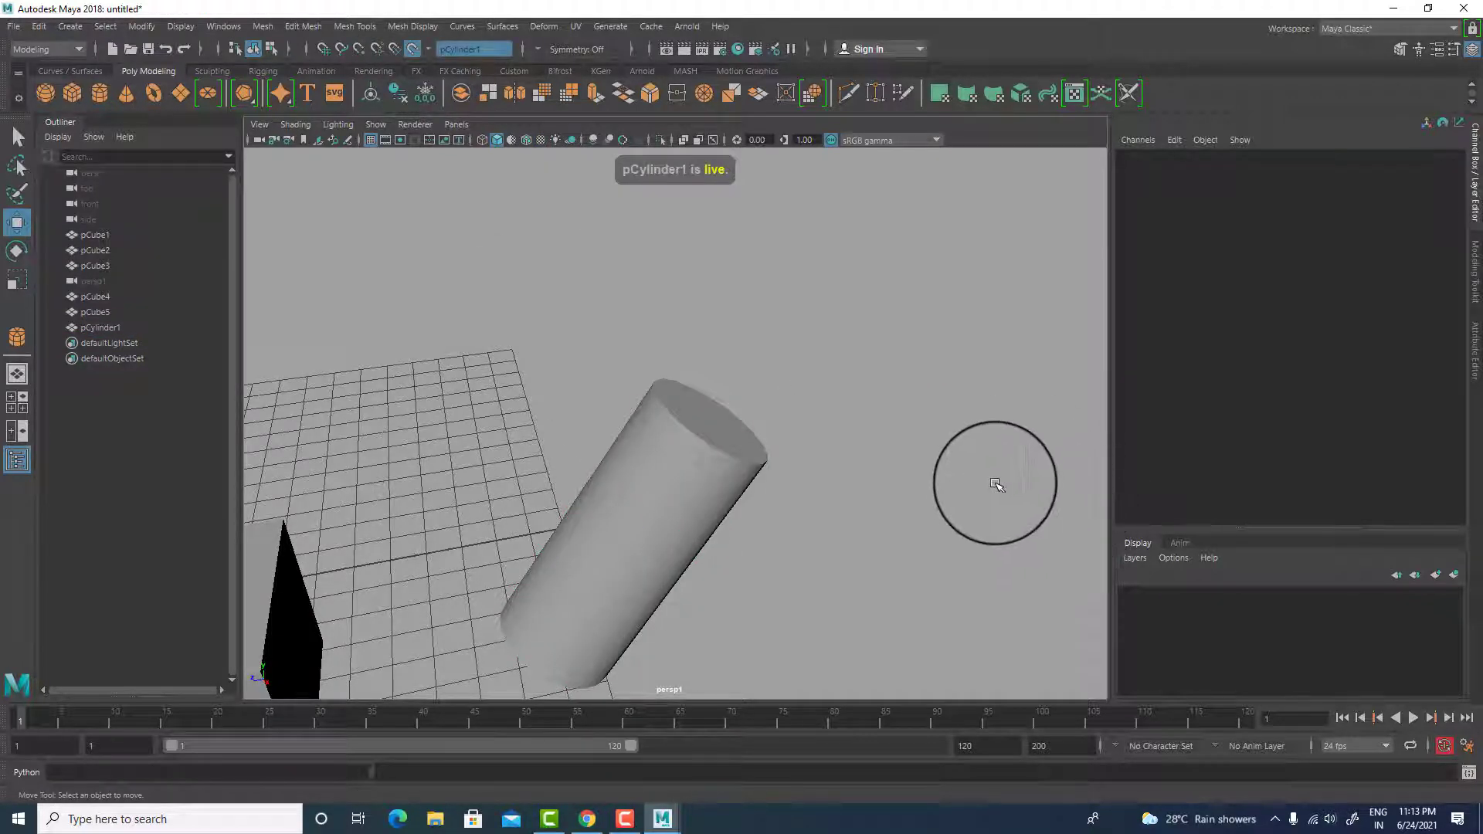
pyautogui.keyDown('alt'); pyautogui.moveTo(803, 485); pyautogui.dragTo(598, 422); pyautogui.keyUp('alt')
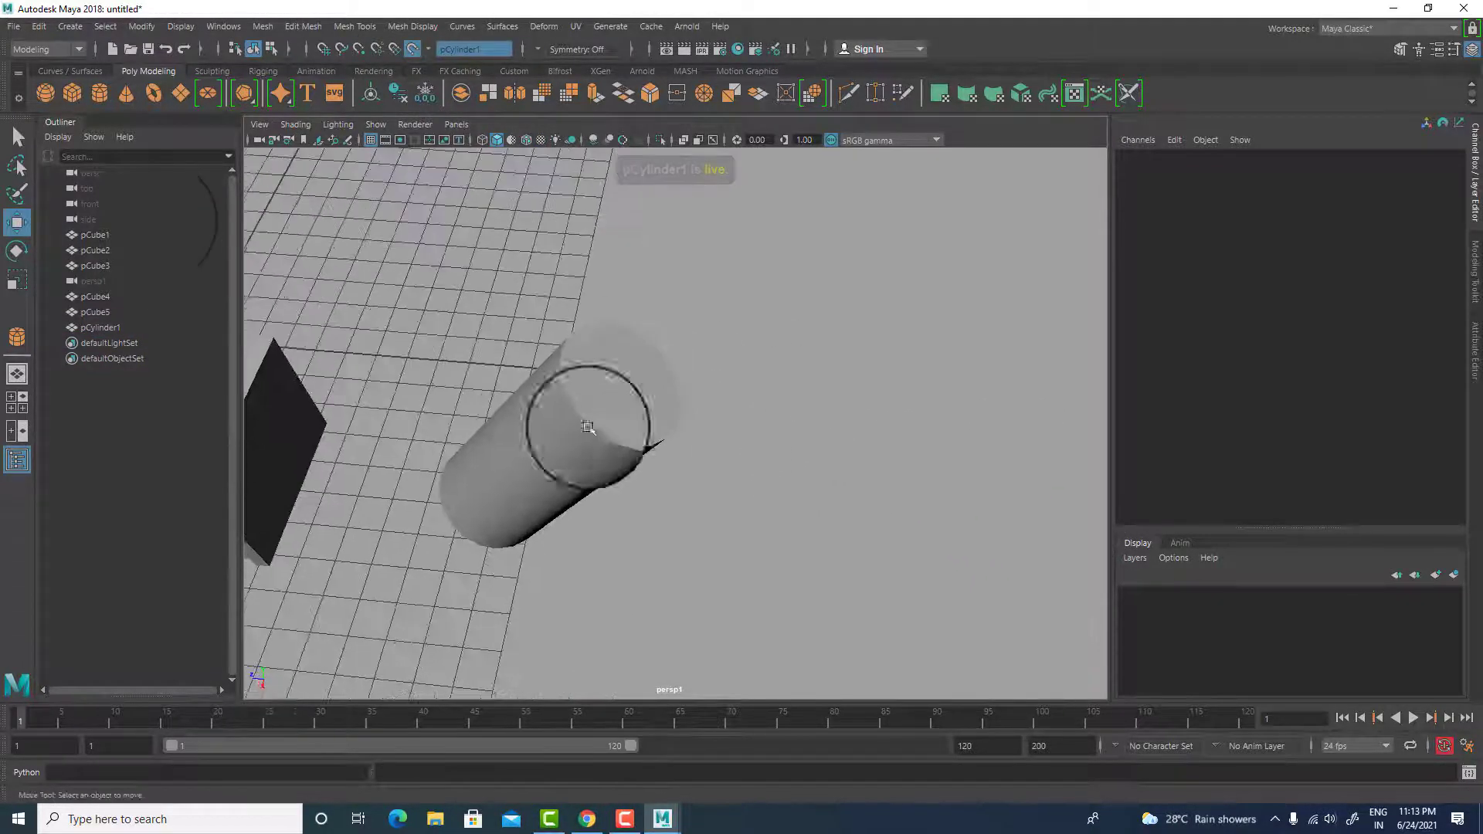
pyautogui.click(71, 91)
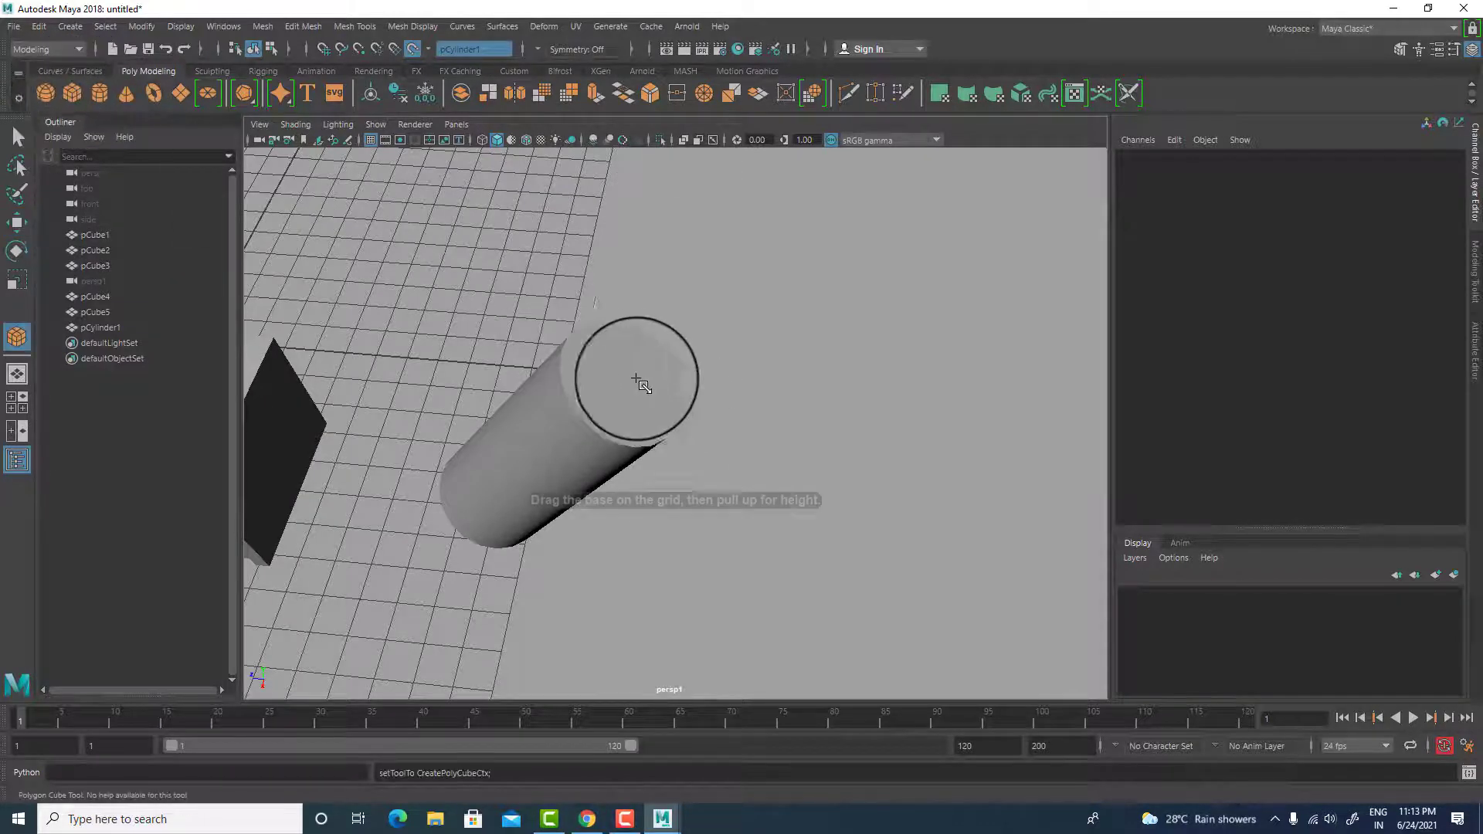
pyautogui.moveTo(643, 421); pyautogui.dragTo(643, 418)
pyautogui.moveTo(643, 419); pyautogui.dragTo(756, 277)
pyautogui.click(927, 258)
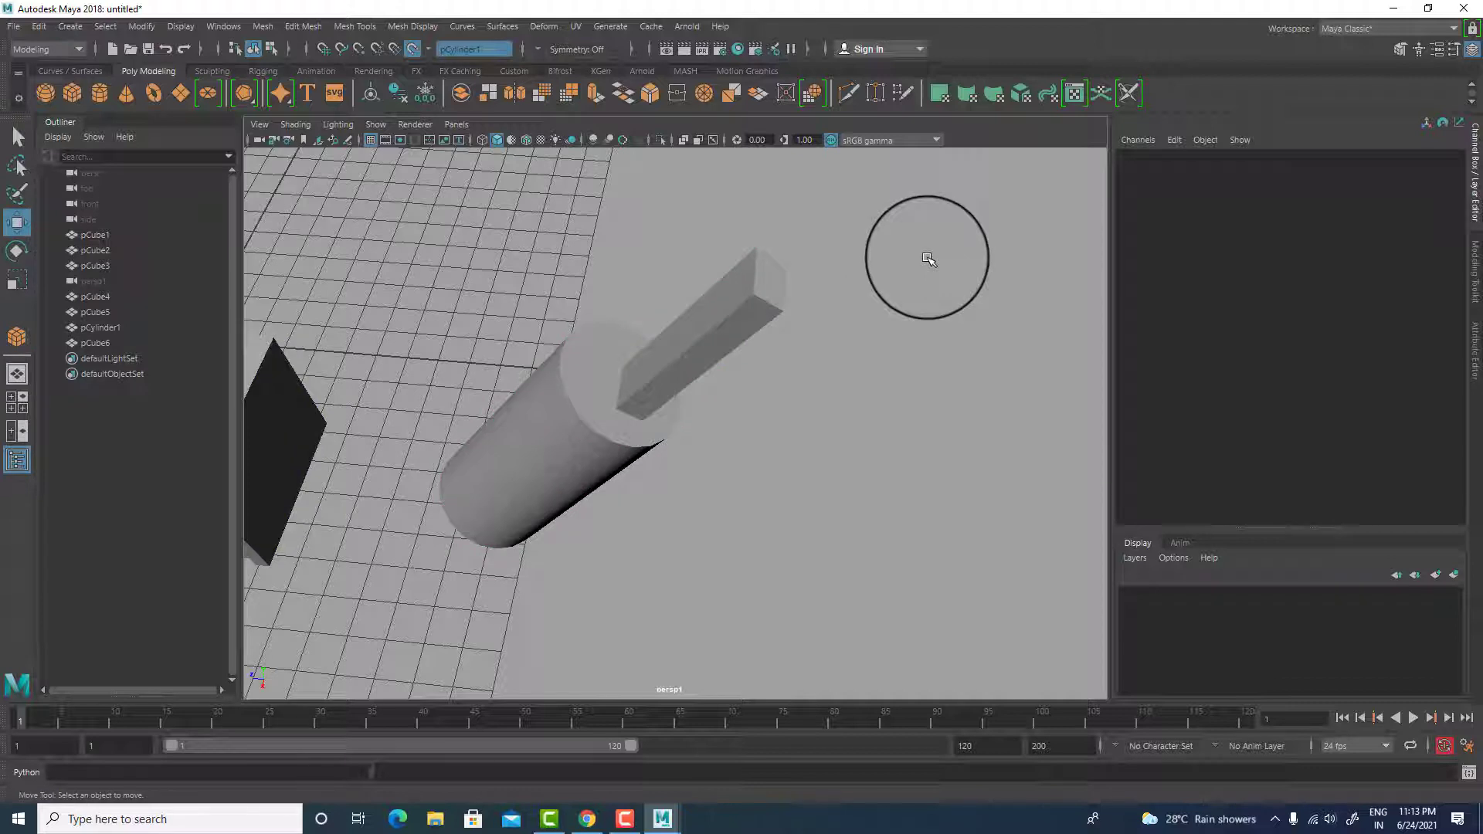
# - Turn off the live surface and delete the tilted cylinder together with the long cube on its cap
pyautogui.moveTo(656, 217); pyautogui.dragTo(1017, 562)
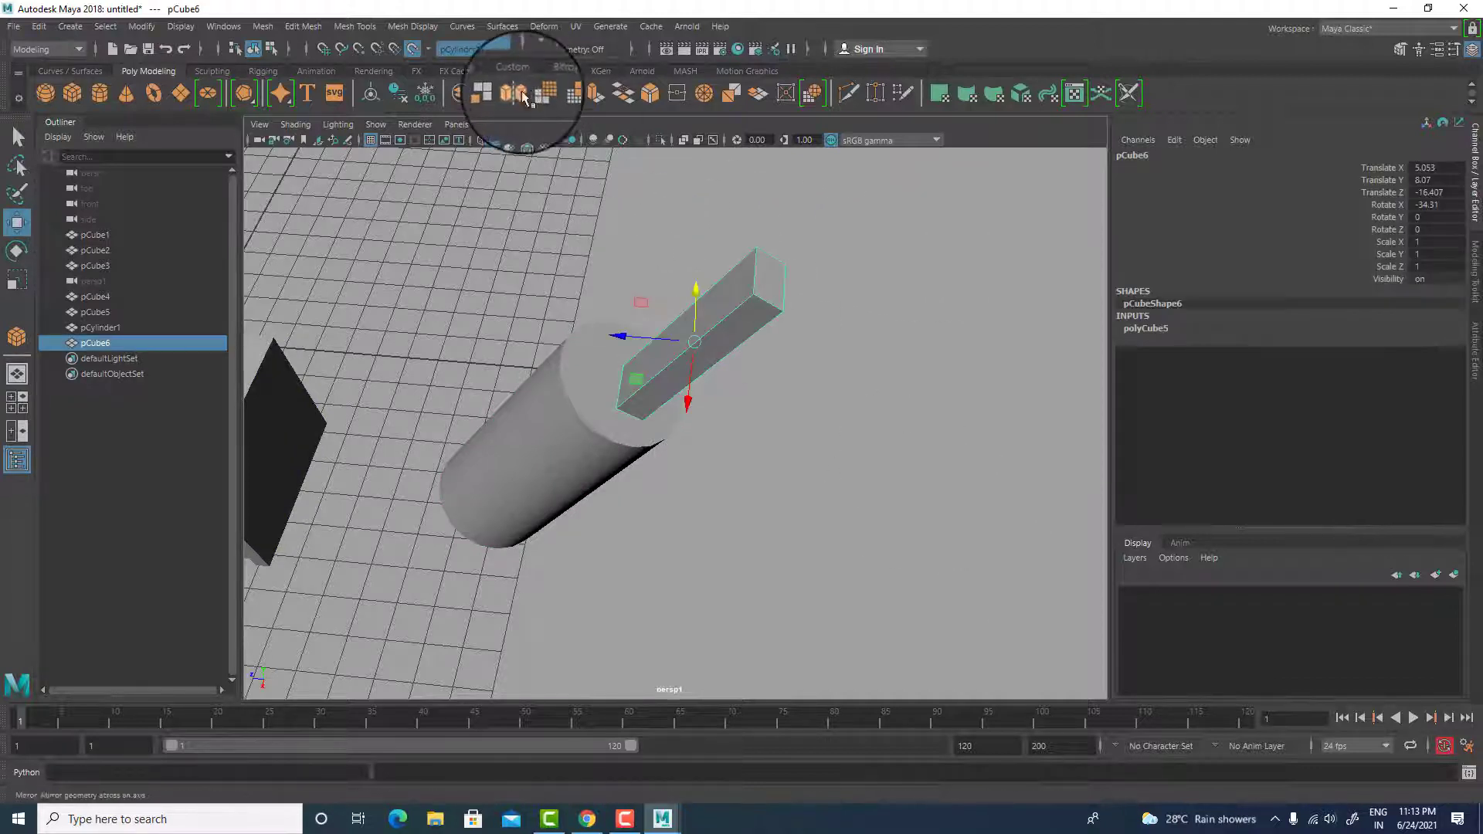
pyautogui.click(414, 50)
pyautogui.moveTo(526, 199); pyautogui.dragTo(463, 523)
pyautogui.press('Delete')
# - Delete the small cube on the table's lower shelf
pyautogui.click(332, 440)
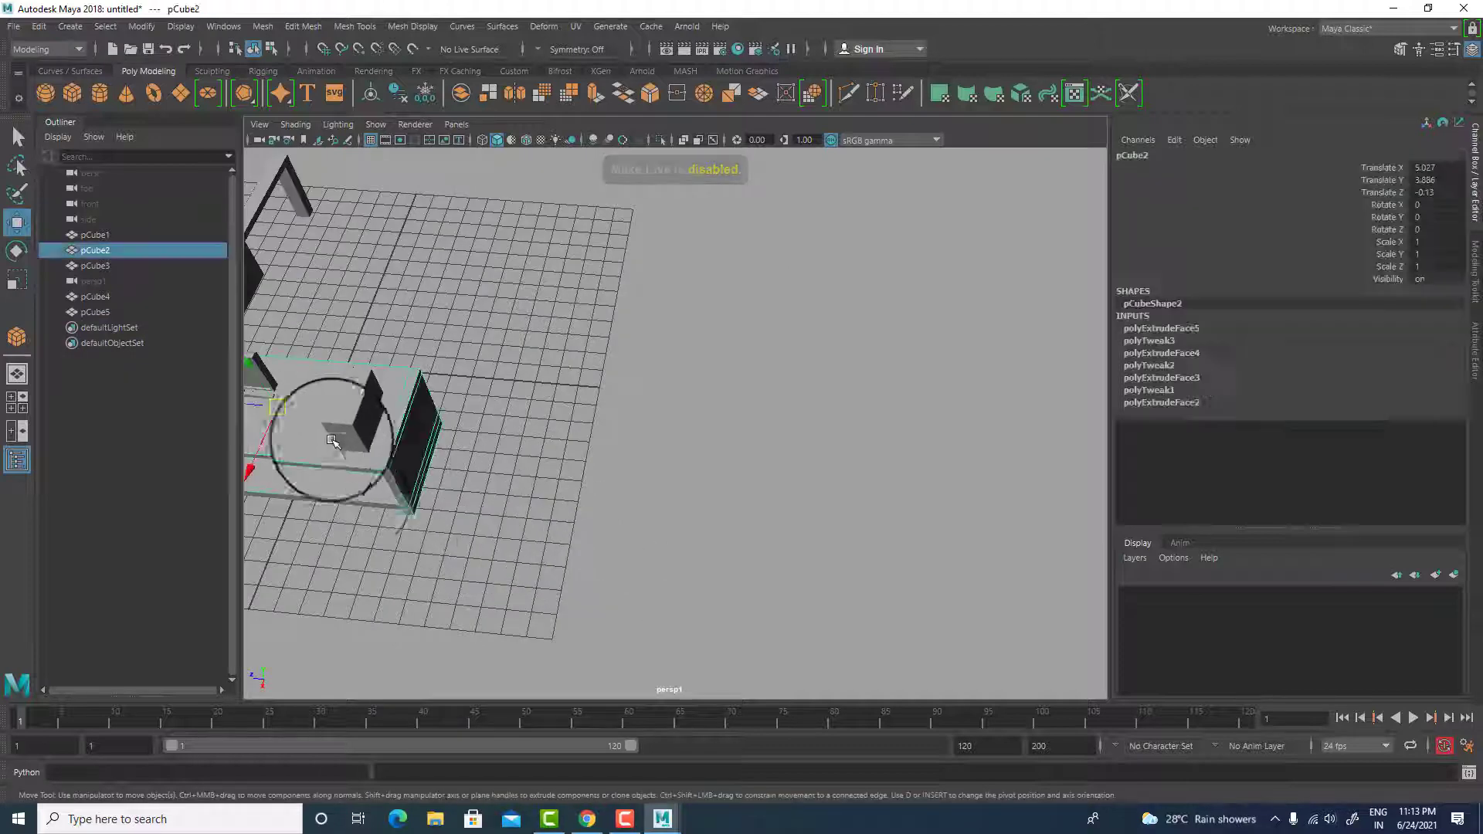
pyautogui.click(334, 439)
pyautogui.press('Delete')
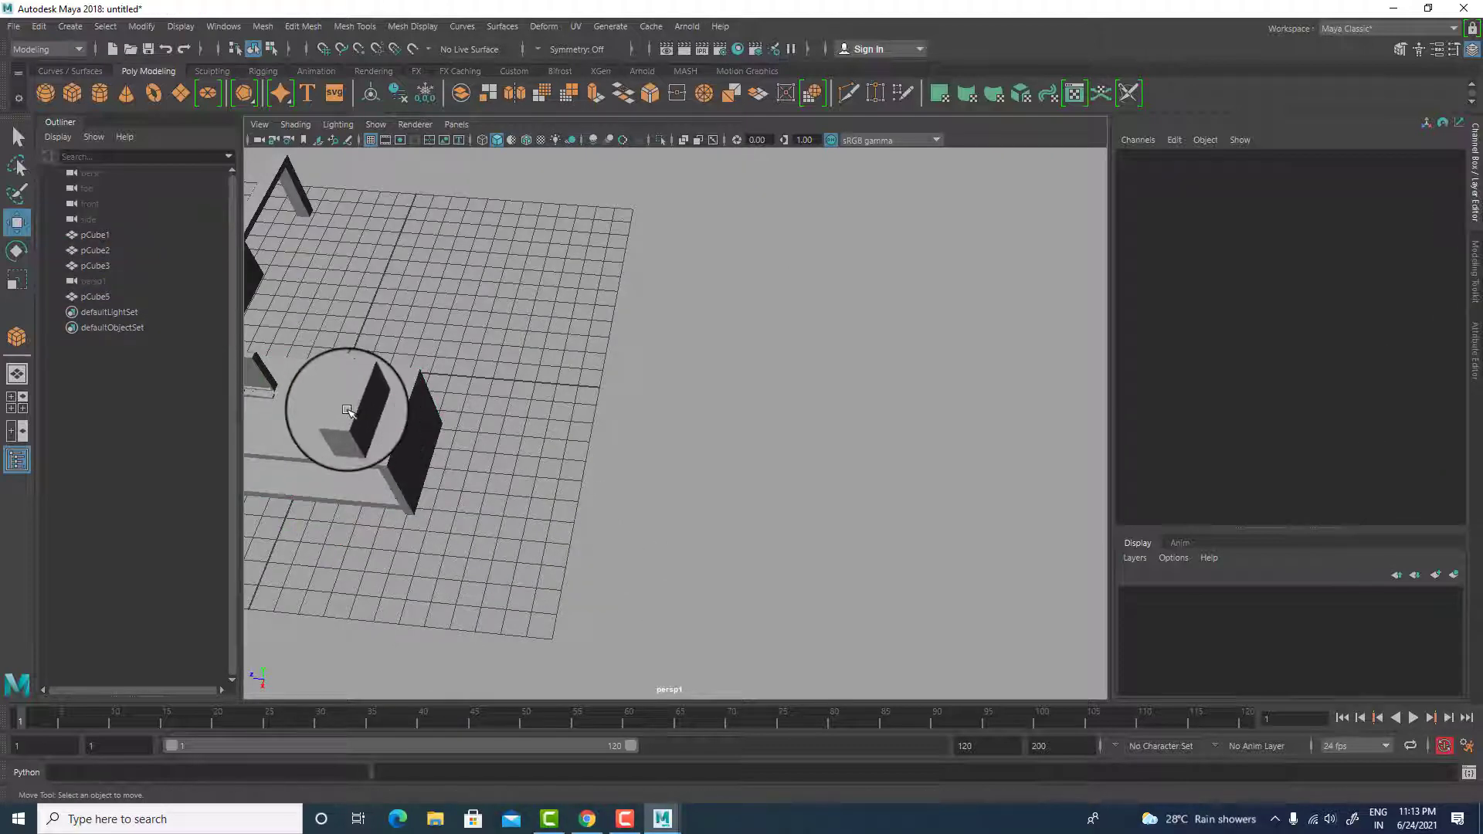
# - Bevel the four edges around the top face of the box on the tabletop
pyautogui.click(347, 410)
pyautogui.press('f')
pyautogui.keyDown('alt'); pyautogui.moveTo(344, 404); pyautogui.dragTo(668, 424); pyautogui.keyUp('alt')
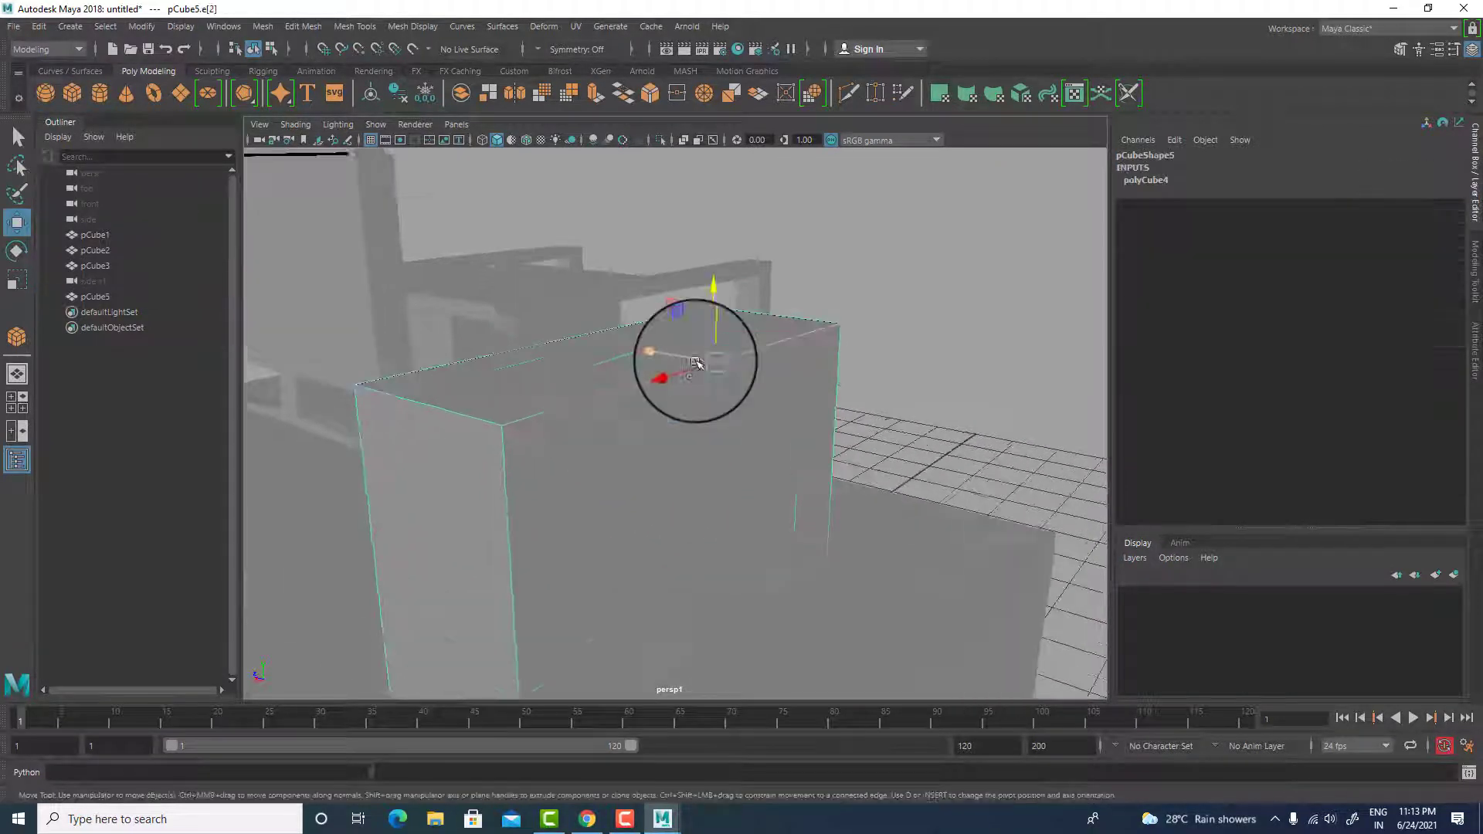
pyautogui.keyDown('shift'); pyautogui.rightClick(697, 361); pyautogui.keyUp('shift')
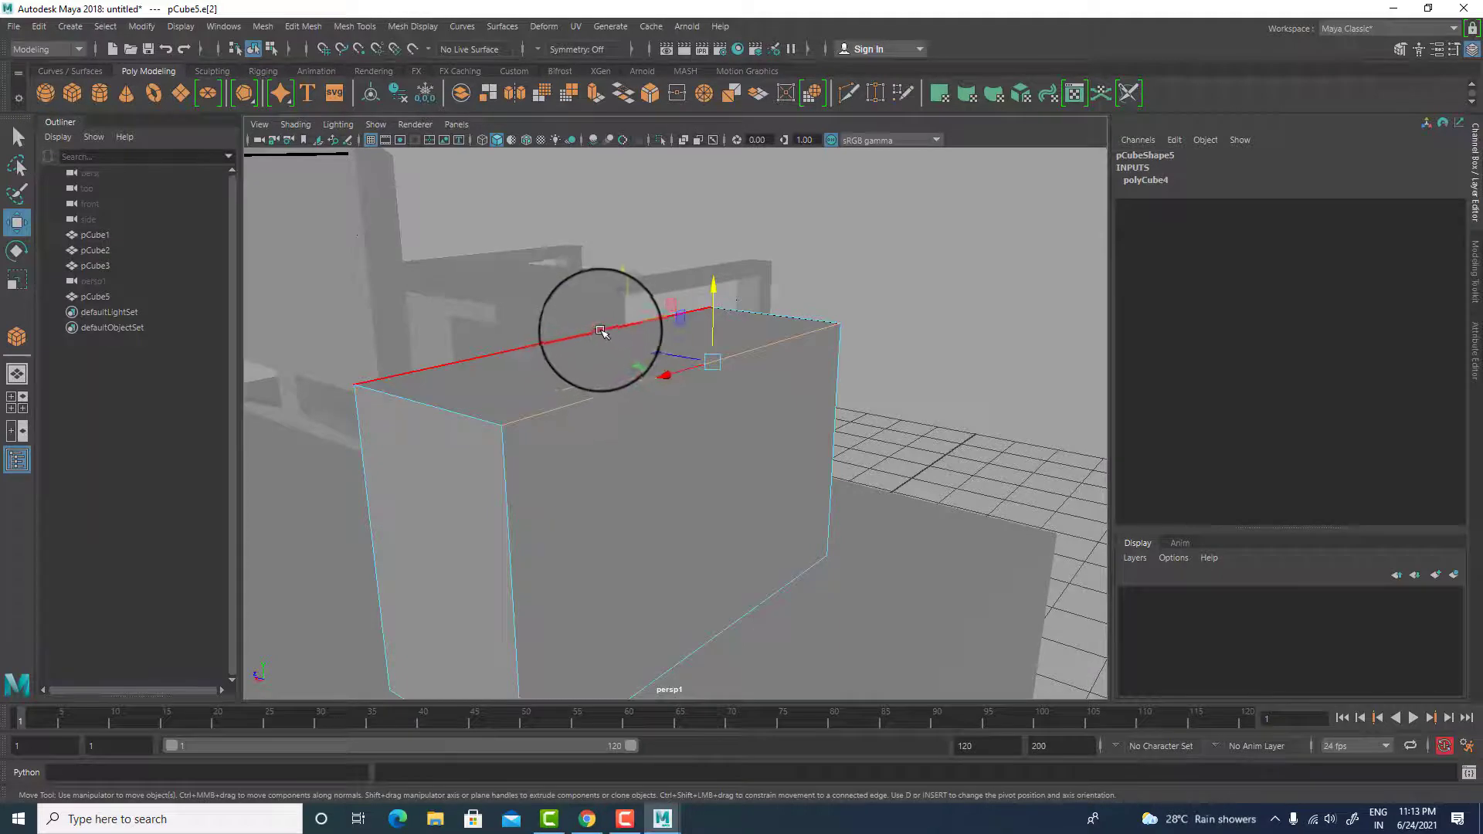
pyautogui.keyDown('shift'); pyautogui.click(603, 330); pyautogui.keyUp('shift')
pyautogui.keyDown('shift'); pyautogui.click(777, 317); pyautogui.keyUp('shift')
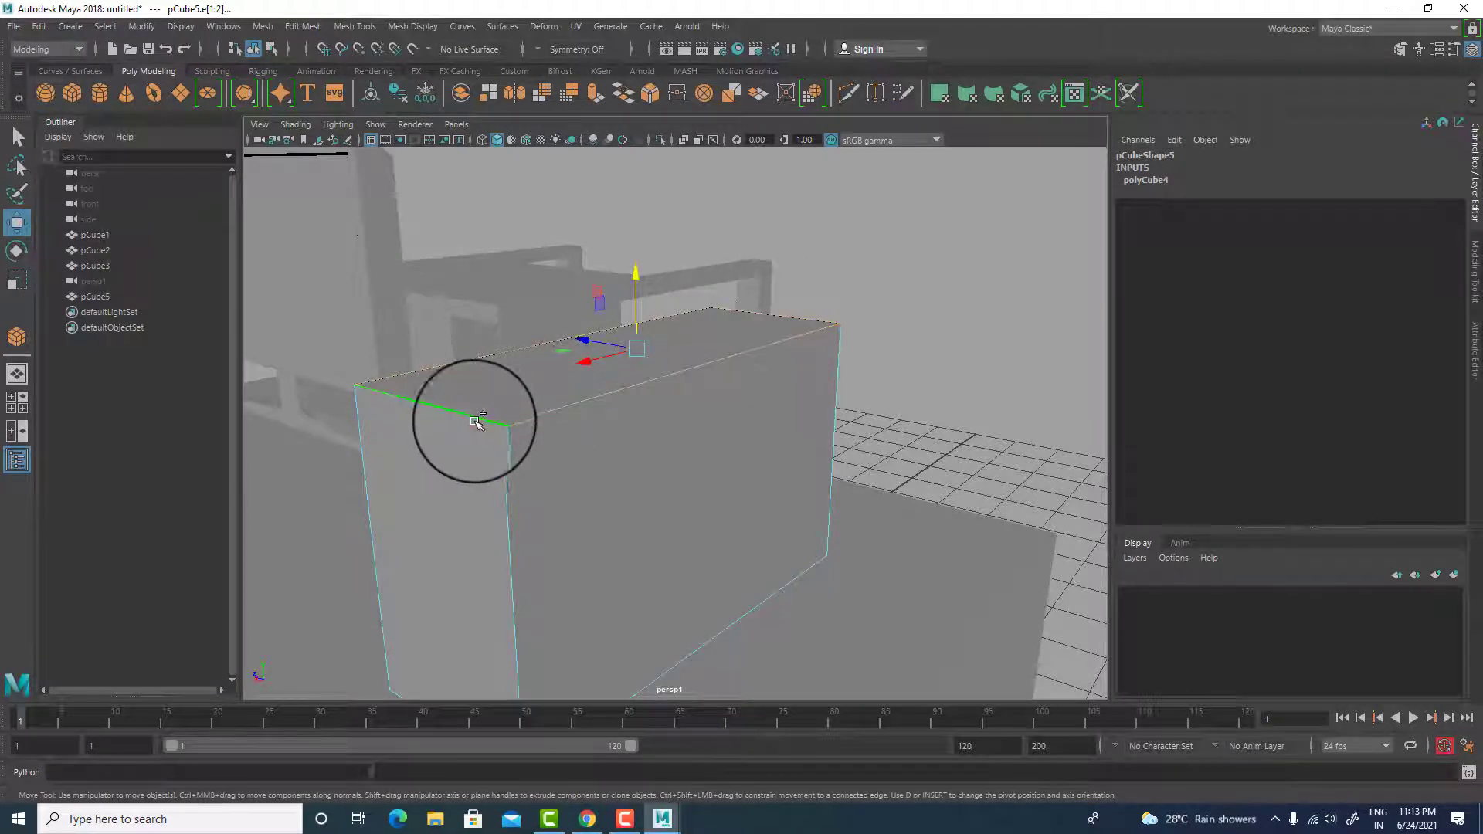
pyautogui.keyDown('shift'); pyautogui.moveTo(569, 408); pyautogui.dragTo(684, 409, button='right'); pyautogui.keyUp('shift')
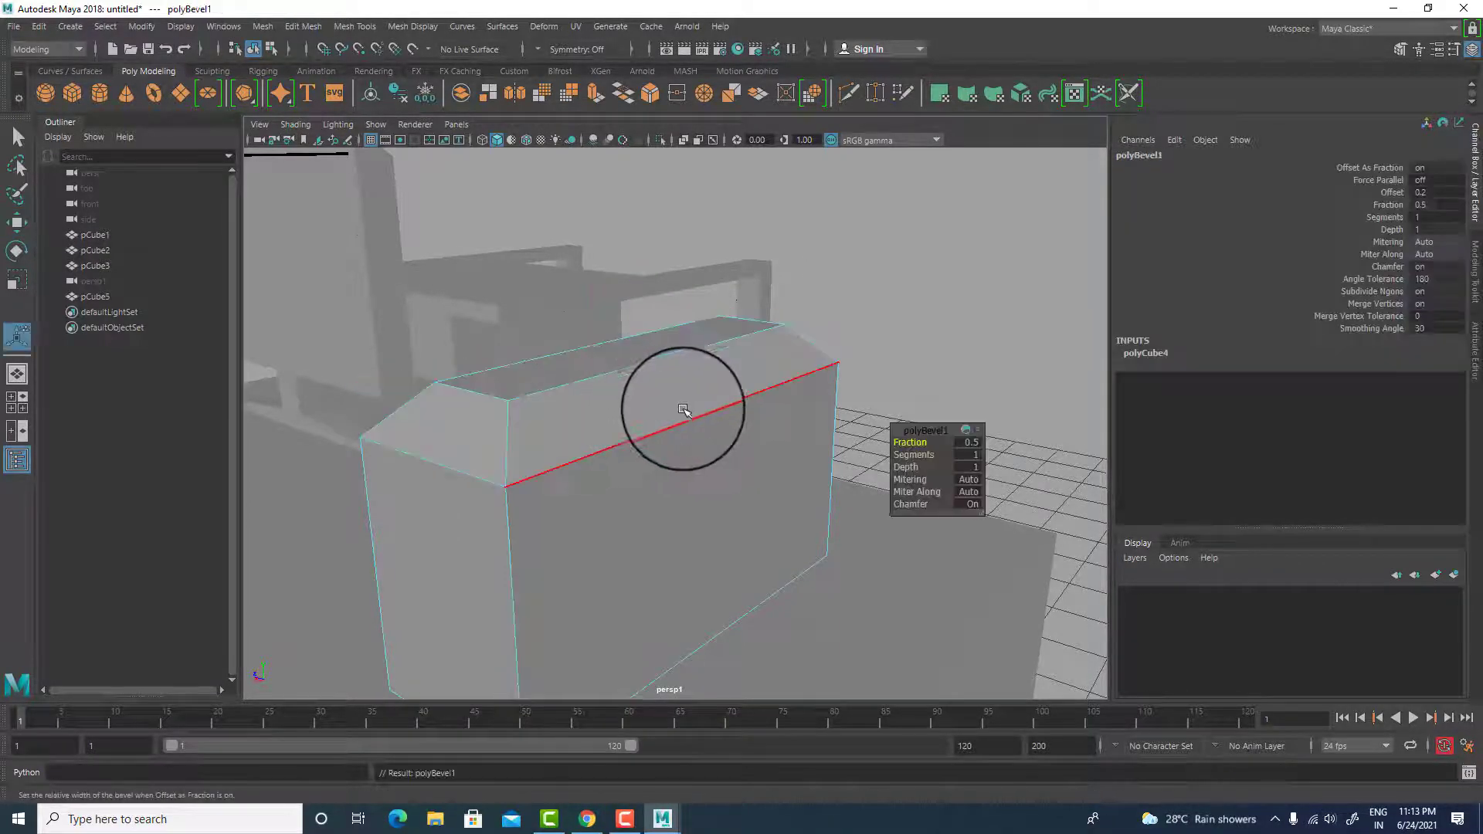
# - Set the top bevel's fraction to 0.1 and increase its number of segments
pyautogui.moveTo(913, 455); pyautogui.dragTo(937, 457)
pyautogui.hotkey('ctrl', 'z')
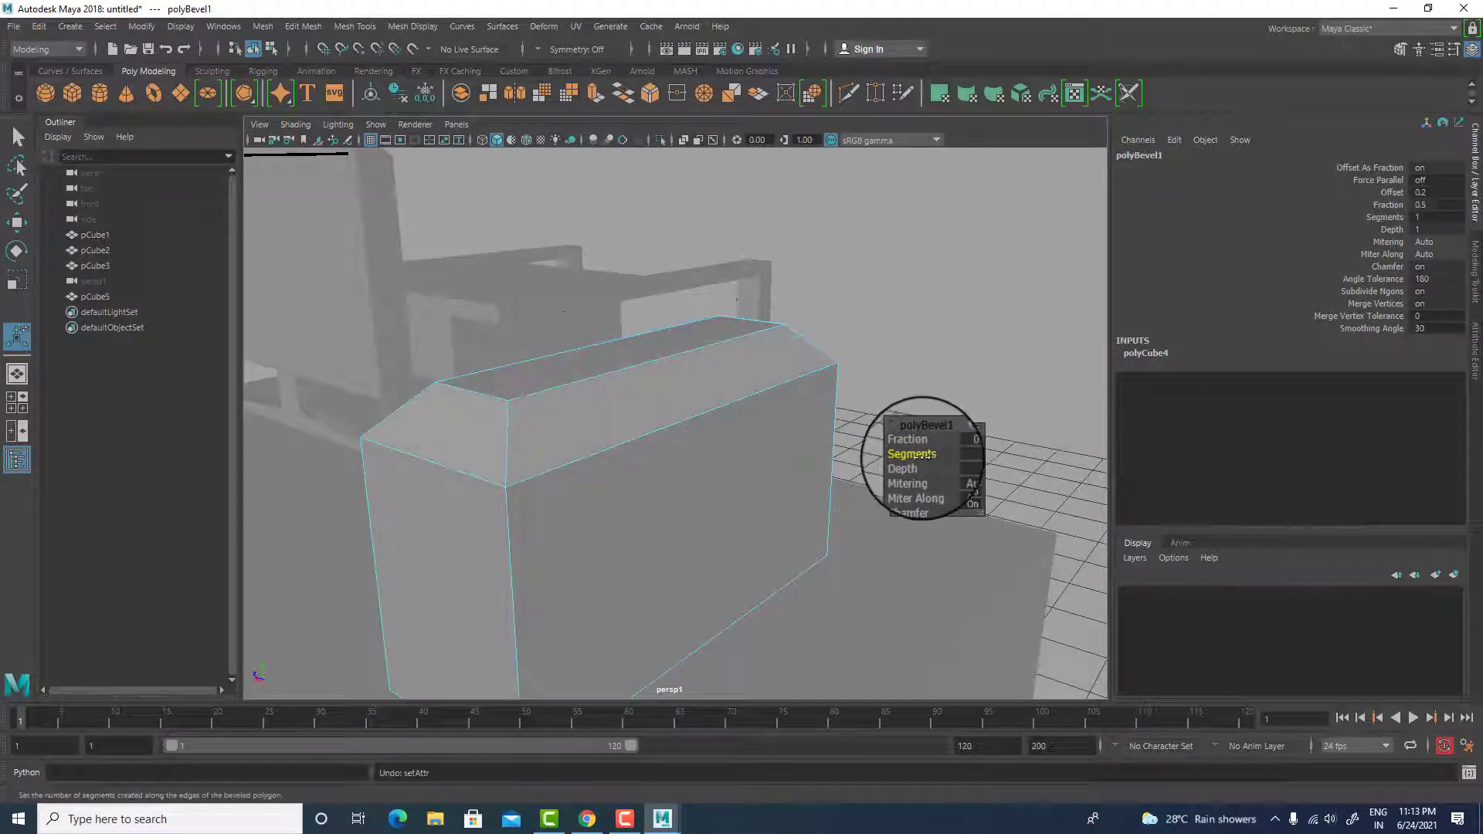
pyautogui.moveTo(918, 442); pyautogui.dragTo(912, 443)
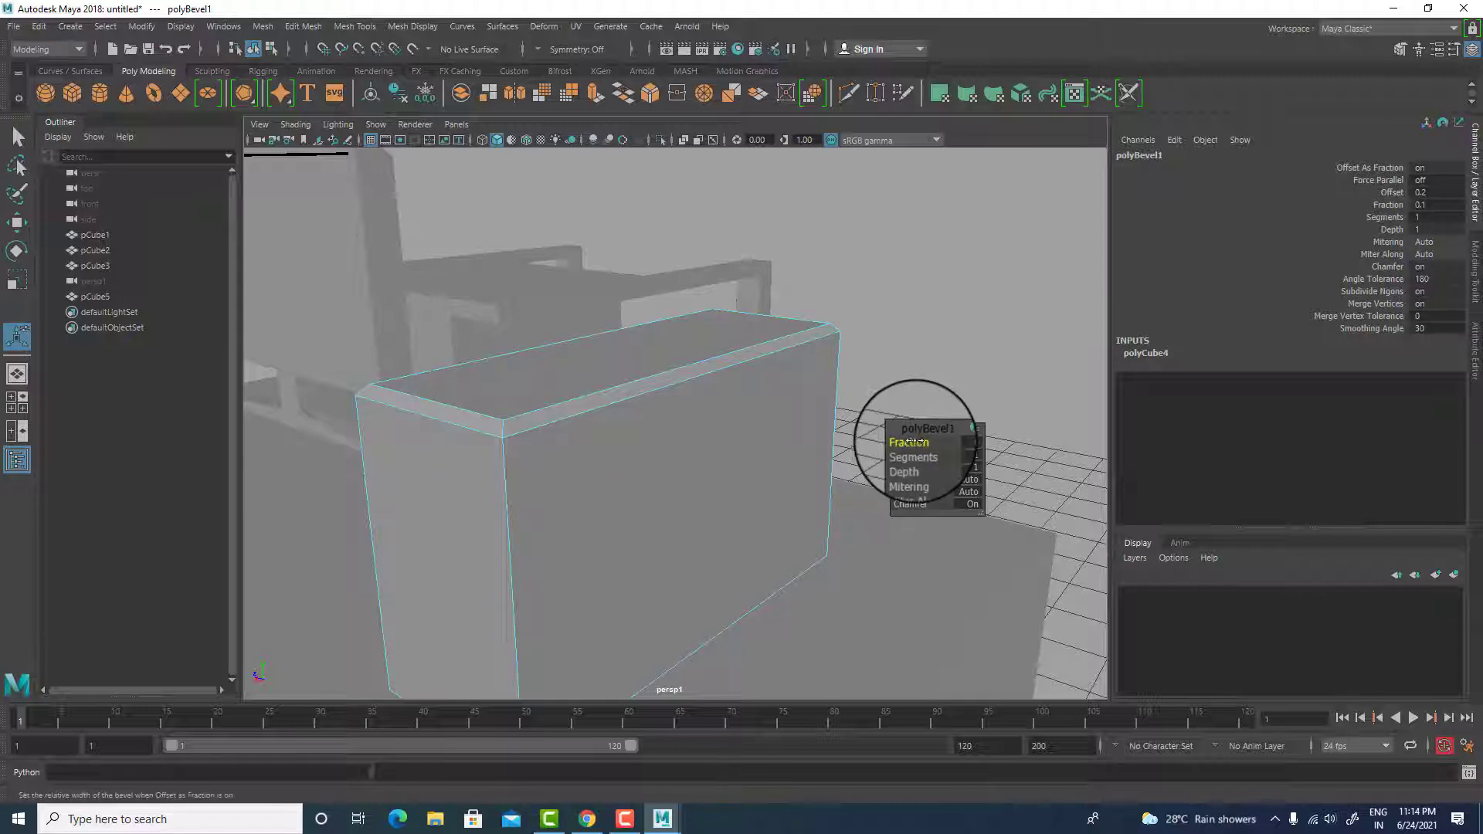
pyautogui.moveTo(911, 456); pyautogui.dragTo(925, 455)
# - Extrude the box's large side face into a smaller inset, and extrude that inset outward as a tapered raised panel
pyautogui.moveTo(721, 454); pyautogui.dragTo(742, 433, button='right')
pyautogui.click(750, 476)
pyautogui.press('w')
pyautogui.press('r')
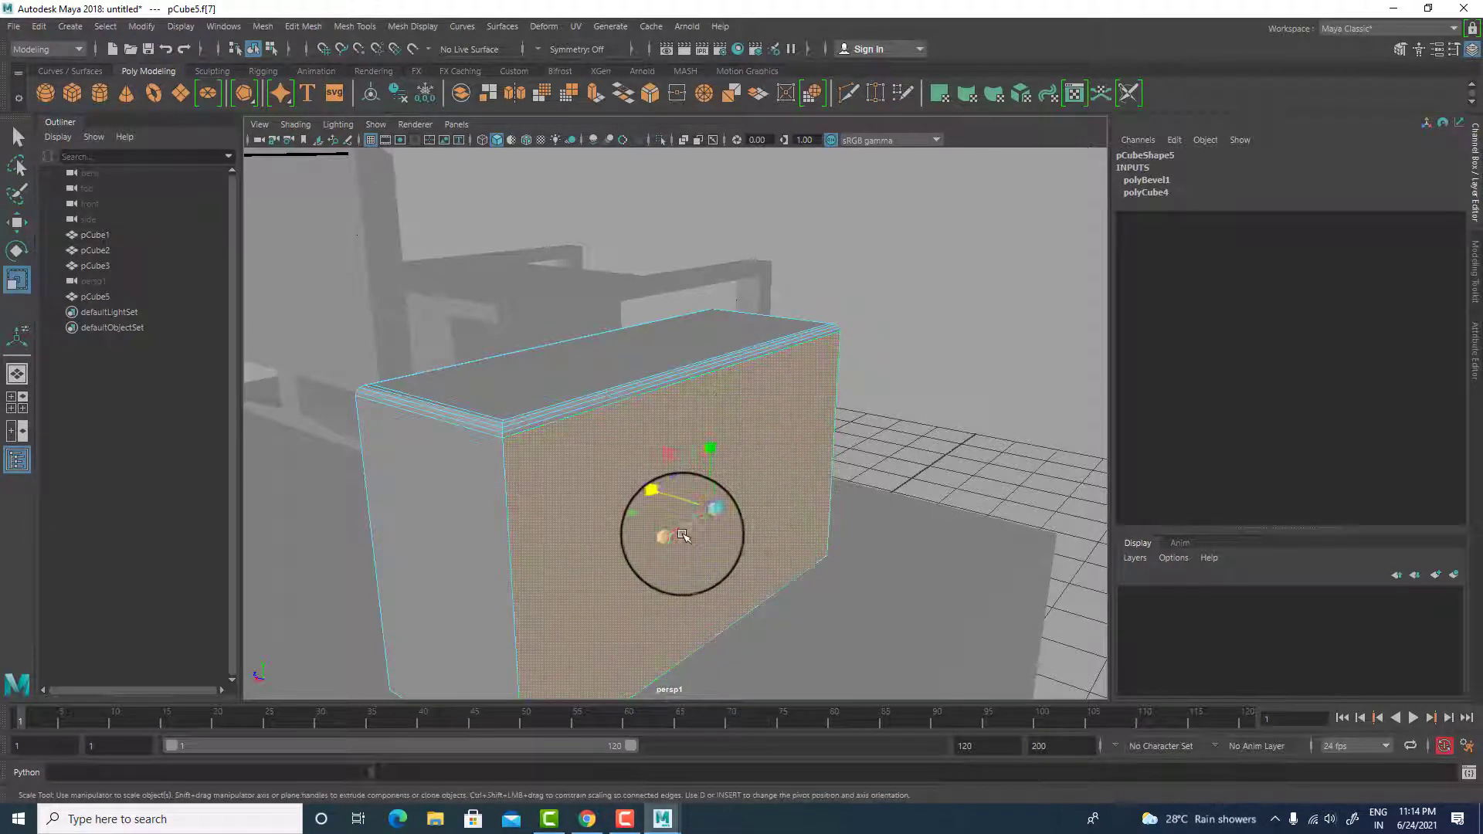
pyautogui.keyDown('shift'); pyautogui.moveTo(661, 539); pyautogui.dragTo(706, 520); pyautogui.keyUp('shift')
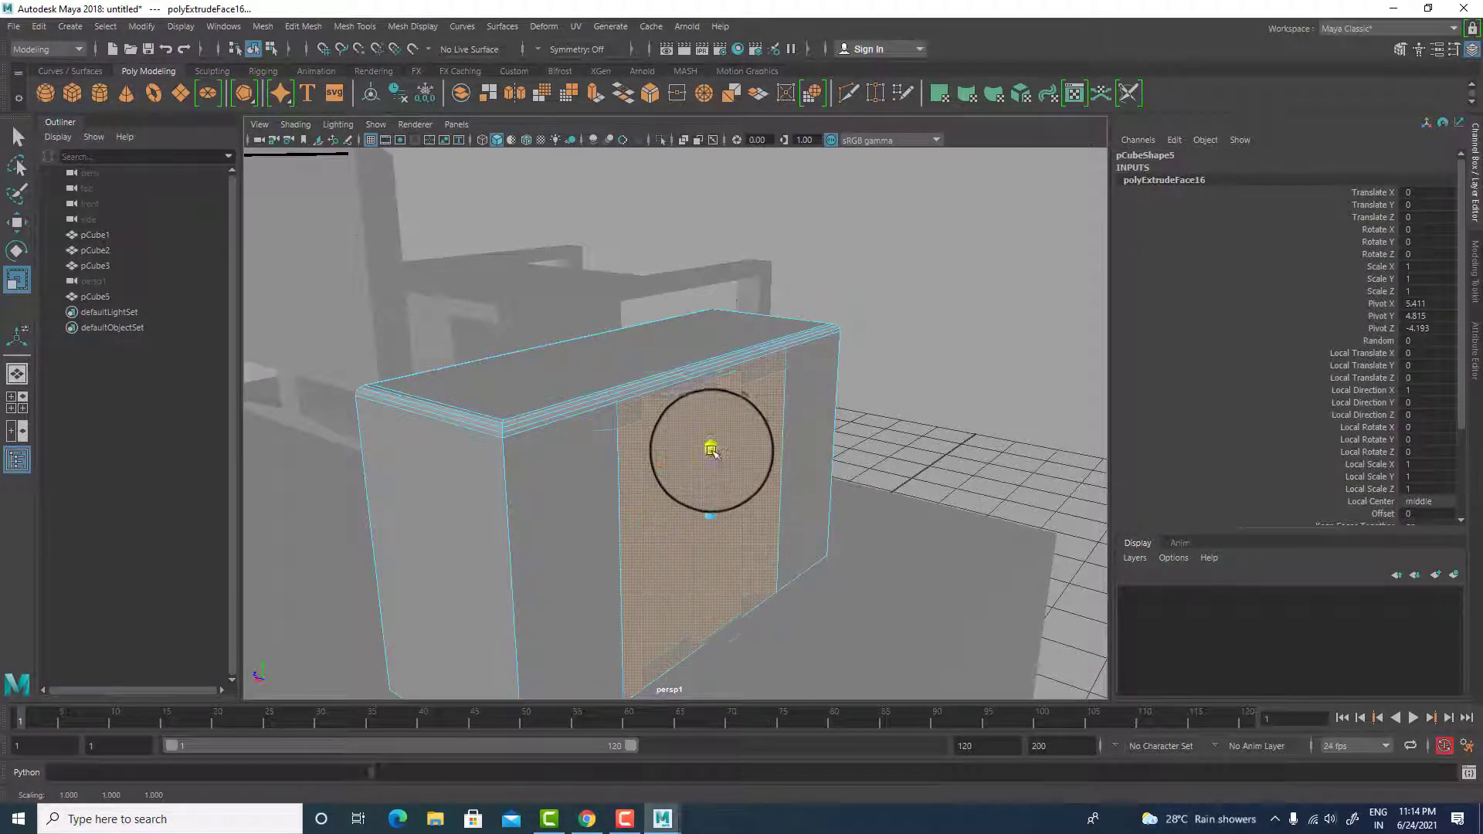
pyautogui.moveTo(711, 452); pyautogui.dragTo(652, 507)
pyautogui.press('w')
pyautogui.press('r')
pyautogui.press('w')
# - Connect the two vertical edges of the box's narrow front face with two evenly spaced horizontal edges
pyautogui.moveTo(580, 365); pyautogui.dragTo(527, 334, button='right')
pyautogui.click(614, 467)
pyautogui.scroll(4, 616, 470)
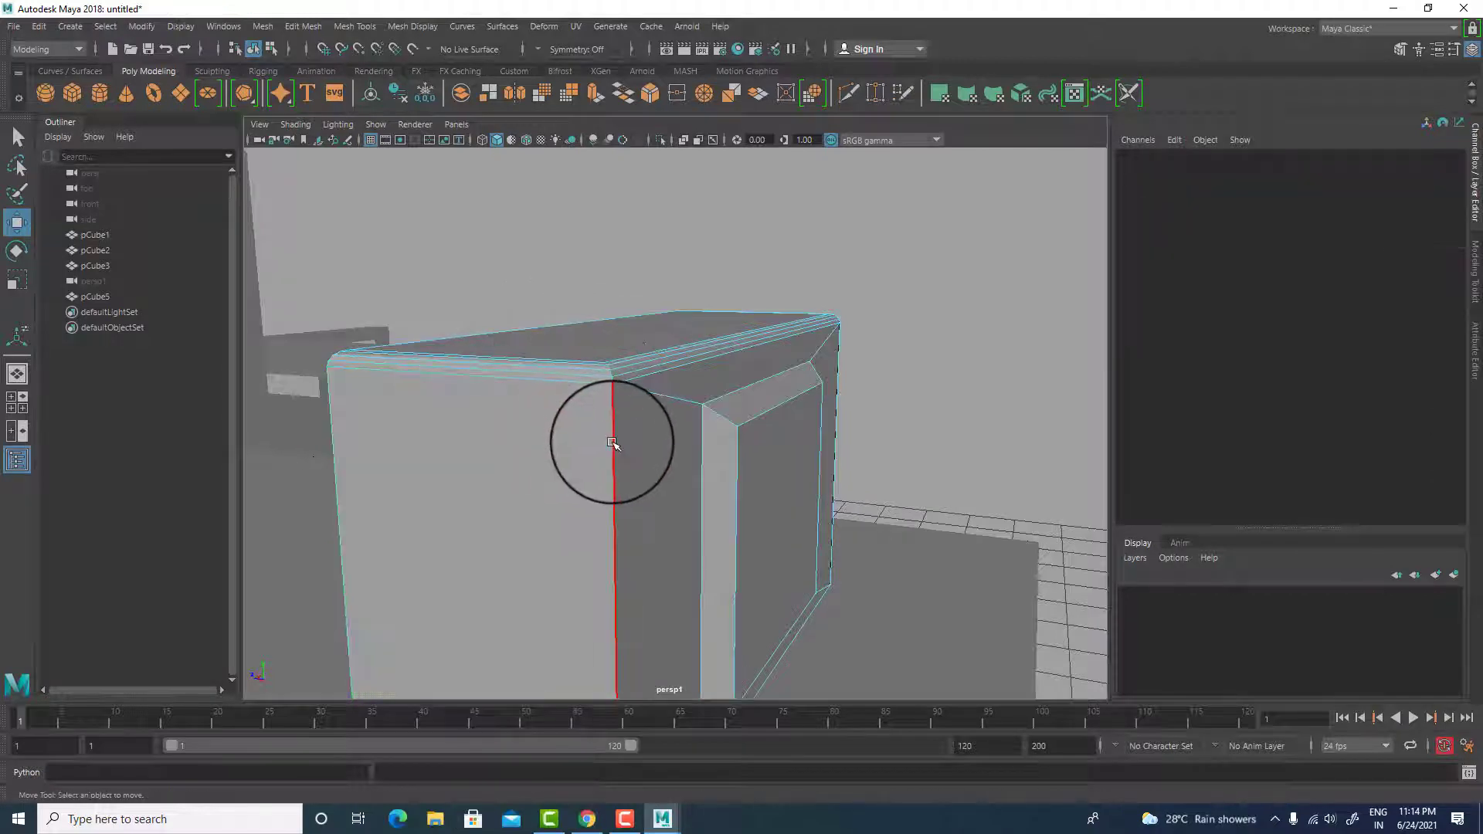
pyautogui.click(613, 435)
pyautogui.click(340, 467)
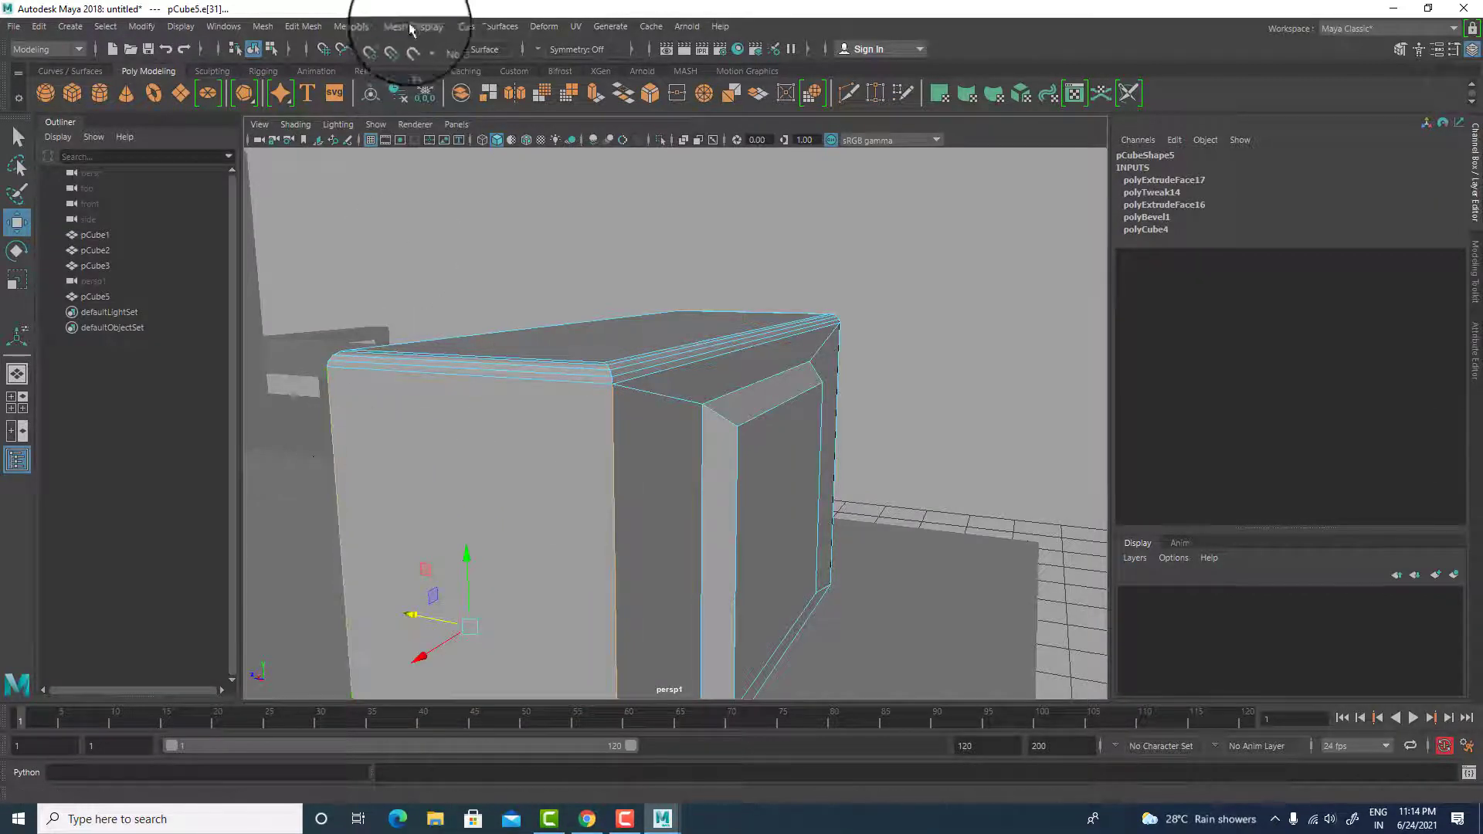
pyautogui.click(355, 25)
pyautogui.click(421, 98)
pyautogui.press('w')
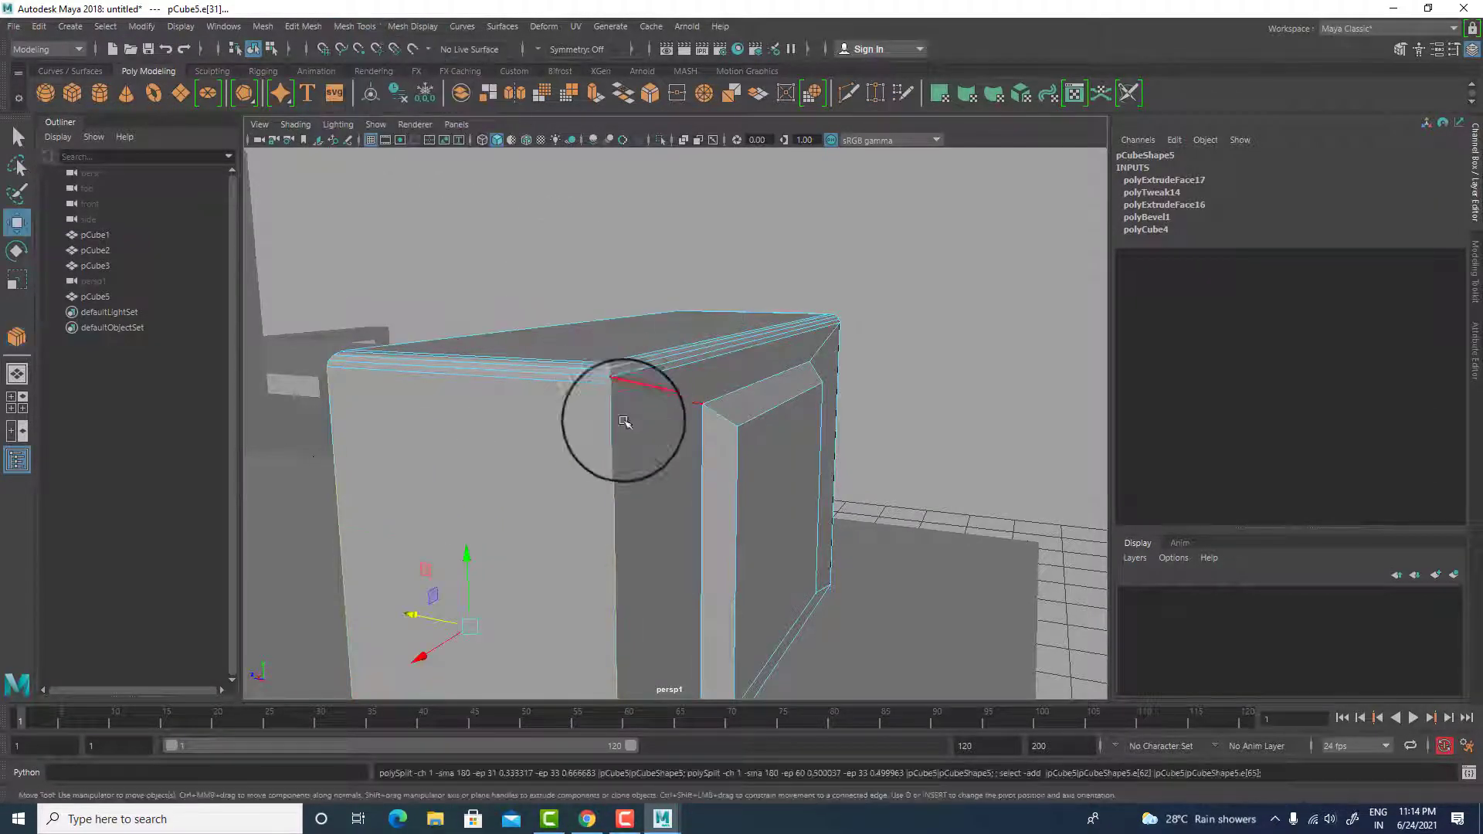
# - Extrude the middle section of the box's narrow front face and scale it vertically into a thin full-width strip
pyautogui.keyDown('alt'); pyautogui.moveTo(595, 502); pyautogui.dragTo(648, 383); pyautogui.keyUp('alt')
pyautogui.moveTo(595, 318); pyautogui.dragTo(597, 354, button='right')
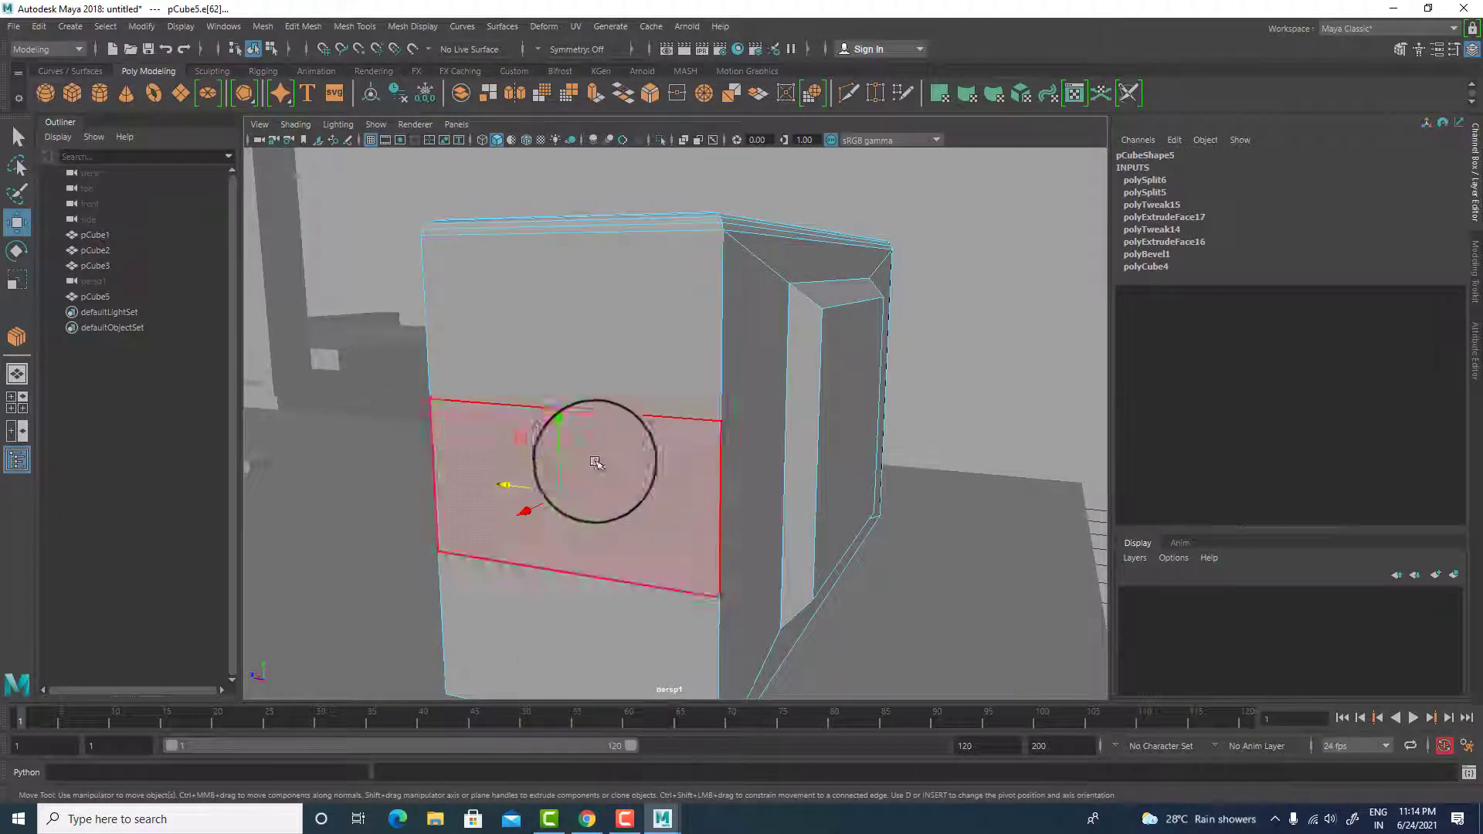
pyautogui.click(596, 461)
pyautogui.press('r')
pyautogui.keyDown('shift'); pyautogui.moveTo(566, 423); pyautogui.dragTo(572, 470); pyautogui.keyUp('shift')
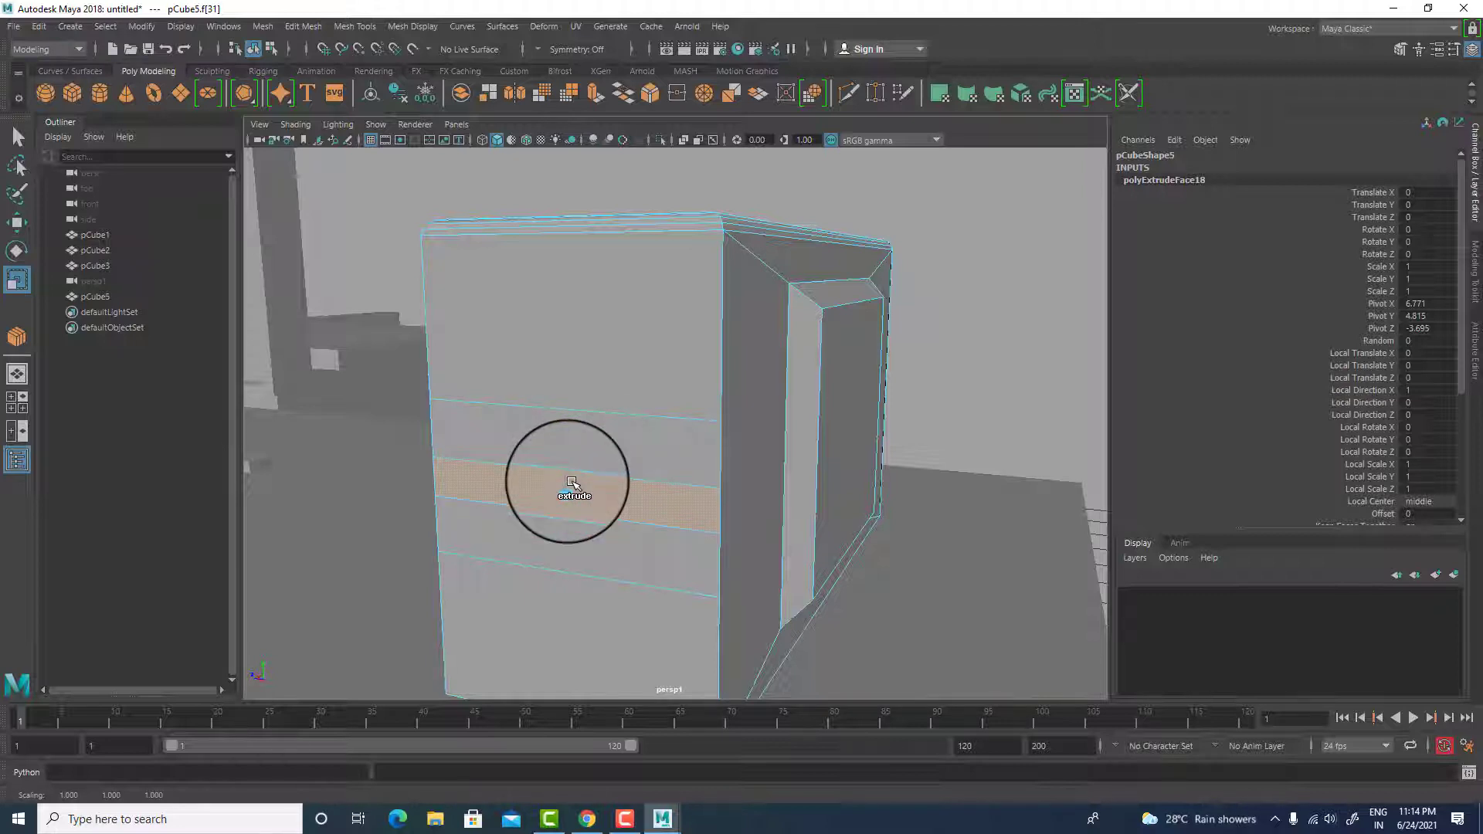
pyautogui.press('w')
pyautogui.keyDown('alt'); pyautogui.moveTo(569, 474); pyautogui.dragTo(543, 493); pyautogui.keyUp('alt')
pyautogui.scroll(4, 543, 493)
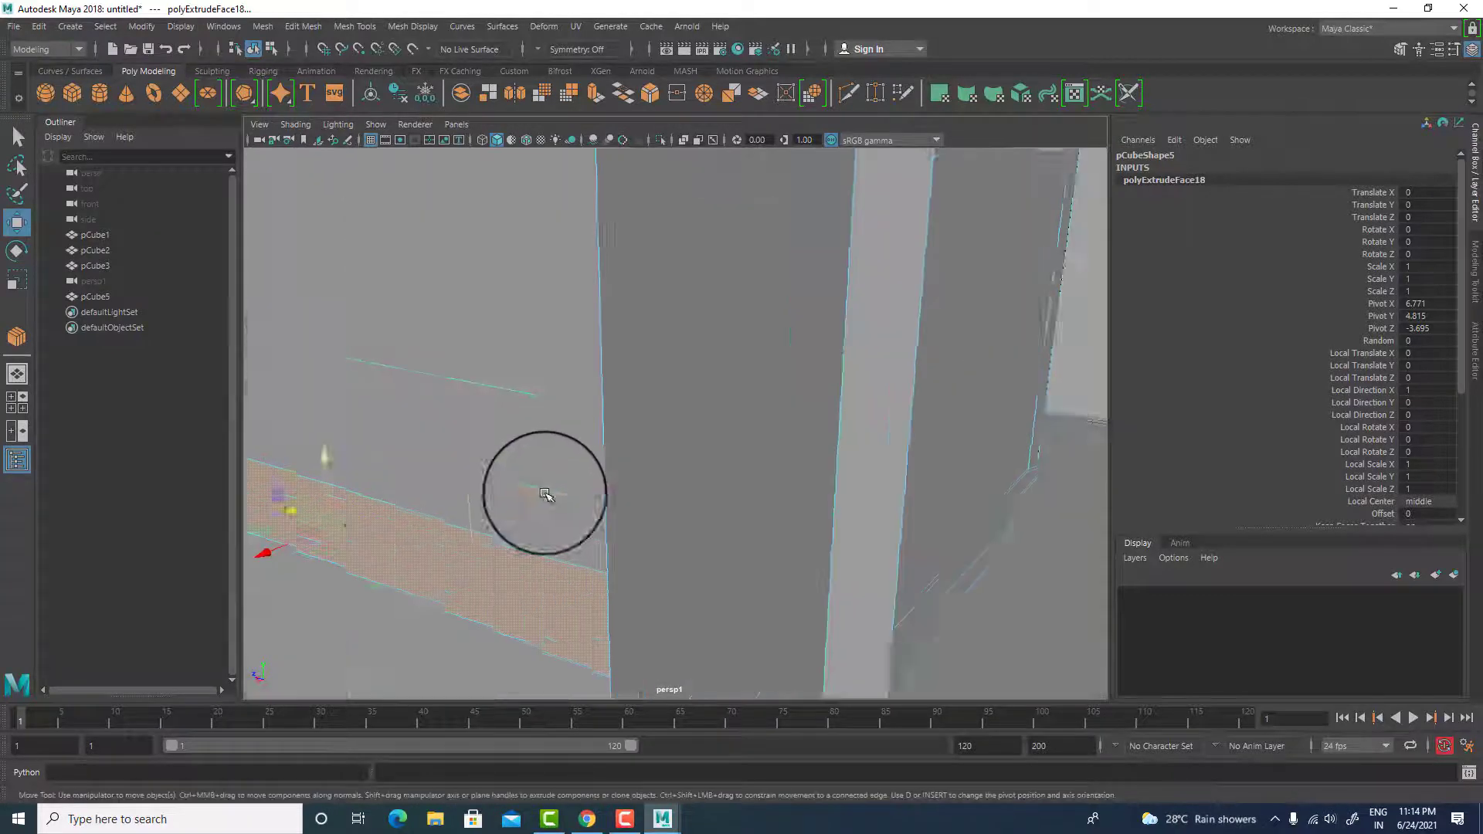
pyautogui.scroll(-2, 533, 495)
pyautogui.keyDown('alt'); pyautogui.moveTo(446, 502); pyautogui.dragTo(543, 503, button='middle'); pyautogui.keyUp('alt')
pyautogui.moveTo(533, 374); pyautogui.dragTo(541, 332, button='right')
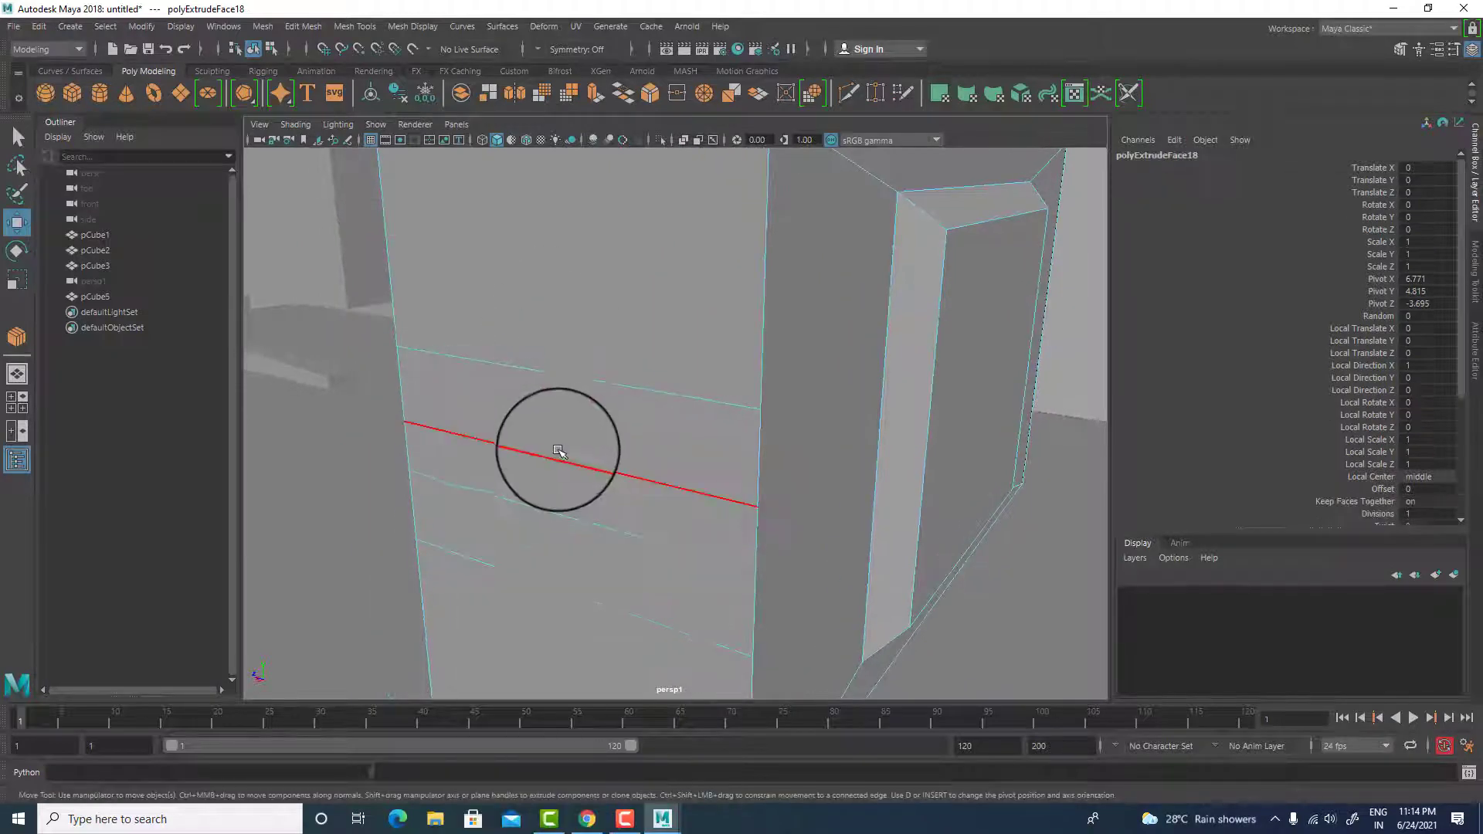
pyautogui.click(556, 454)
pyautogui.keyDown('shift'); pyautogui.click(560, 513); pyautogui.keyUp('shift')
pyautogui.press('g')
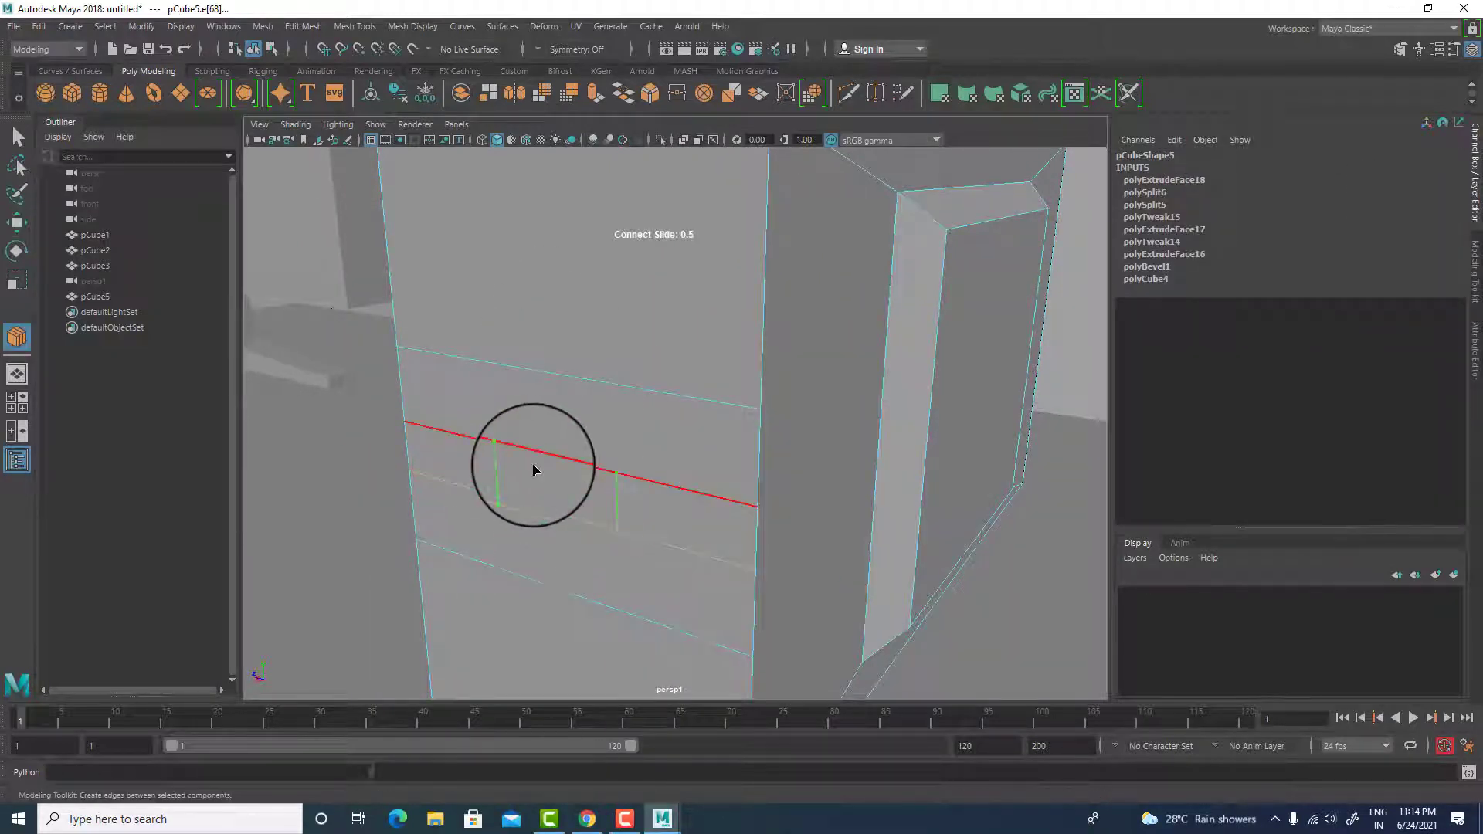
pyautogui.moveTo(533, 466); pyautogui.dragTo(516, 432, button='right')
pyautogui.click(457, 470)
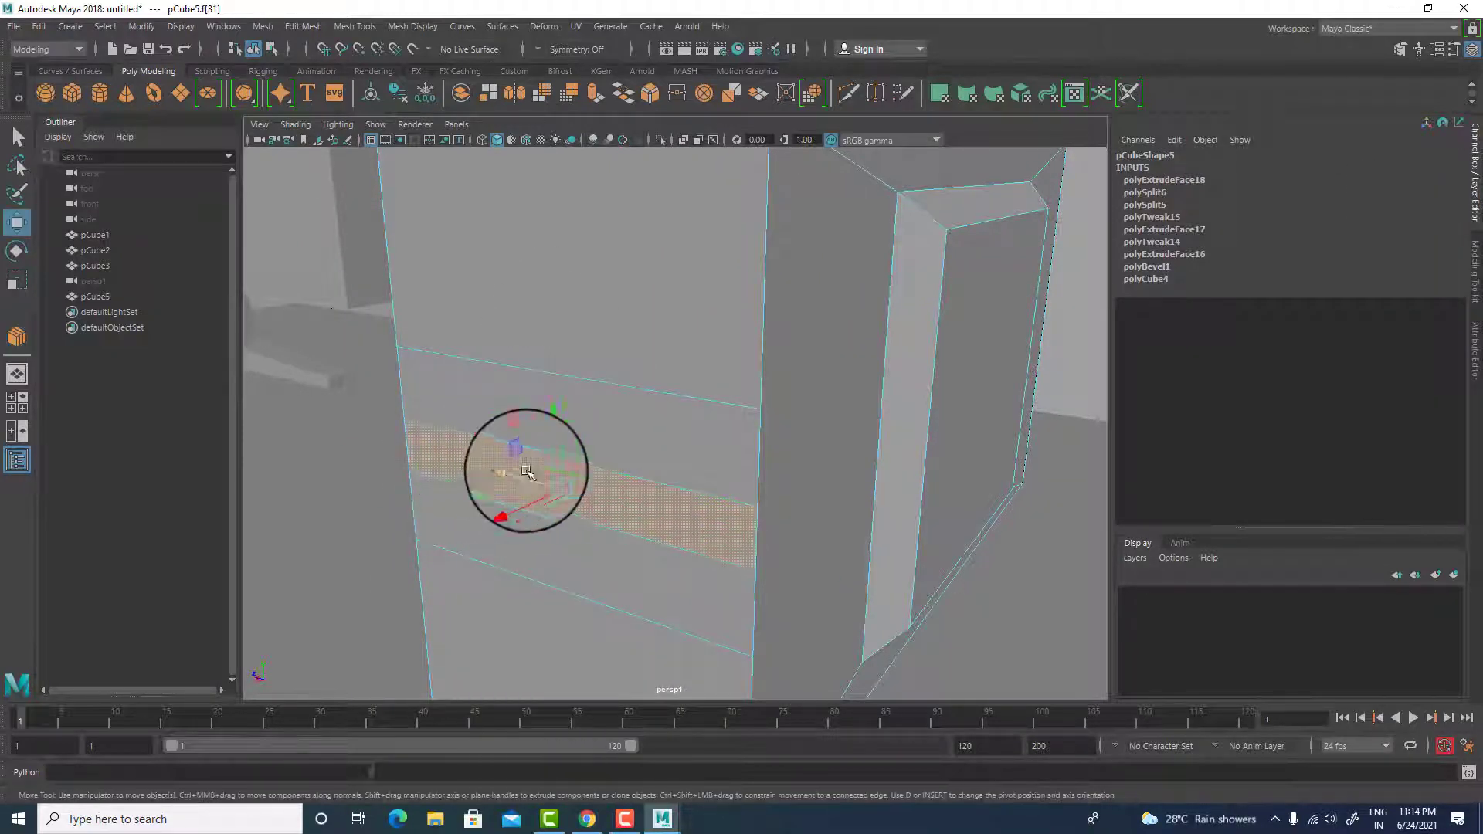
# - Connect the upper and lower edges of the thin front strip with two vertical edges, dividing it into three cells
pyautogui.moveTo(569, 373); pyautogui.dragTo(570, 328, button='right')
pyautogui.click(600, 479)
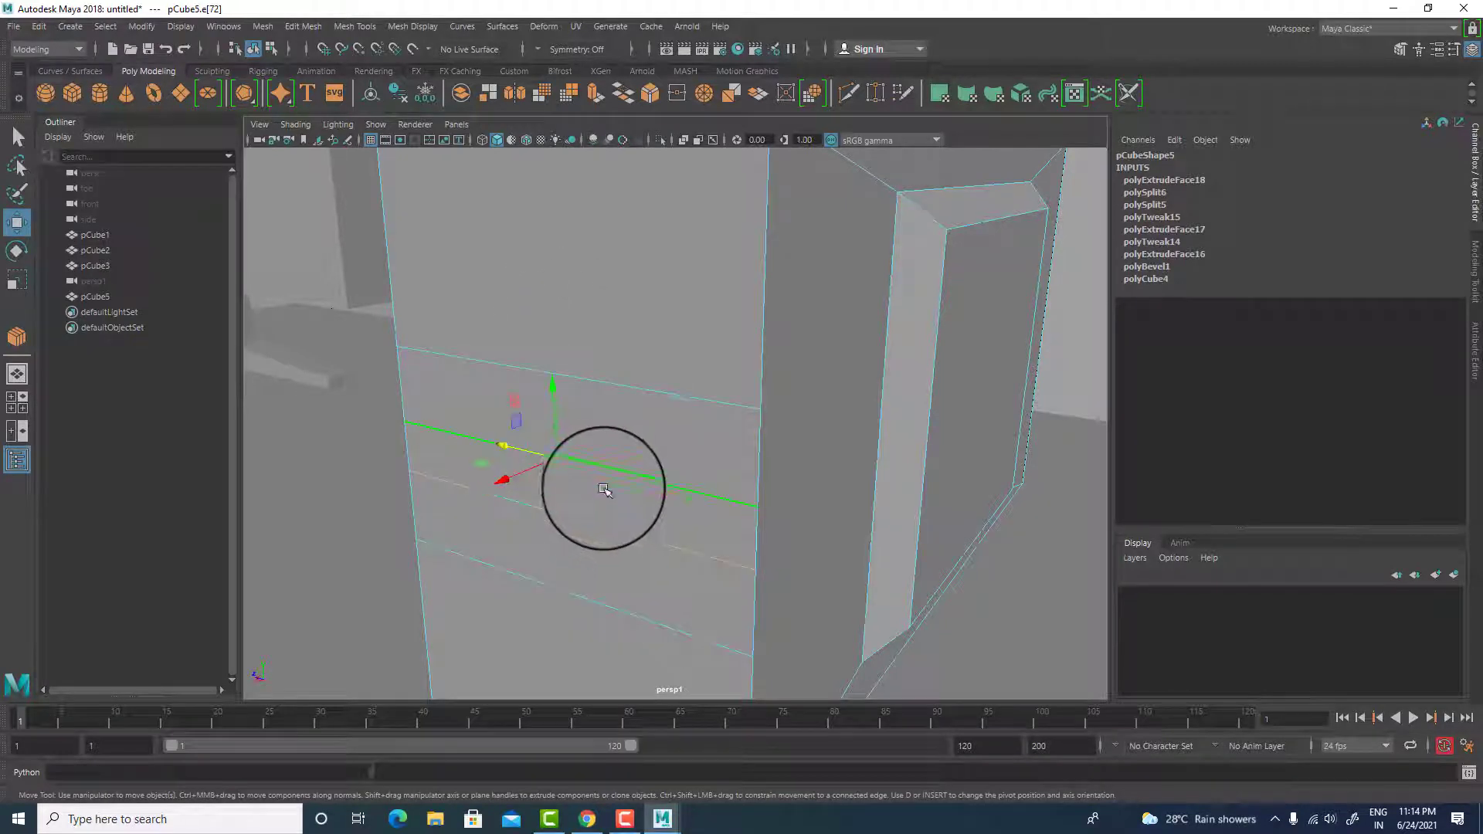
pyautogui.keyDown('shift'); pyautogui.click(593, 523); pyautogui.keyUp('shift')
pyautogui.press('g')
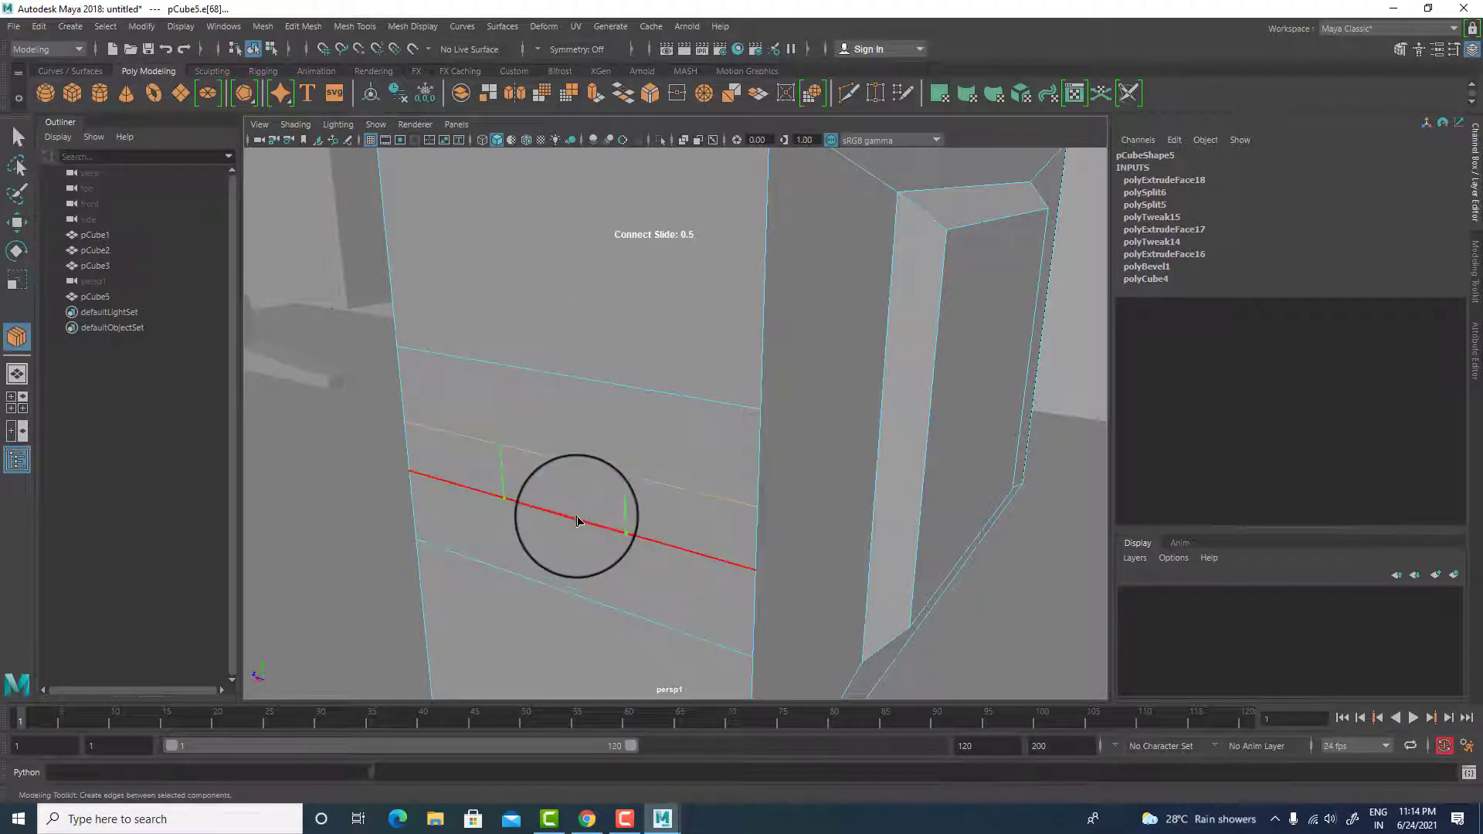
pyautogui.press('w')
# - Extrude each of the front strip's three cells separately and scale each one into a smaller inset rectangle
pyautogui.moveTo(567, 442); pyautogui.dragTo(567, 473, button='right')
pyautogui.click(559, 495)
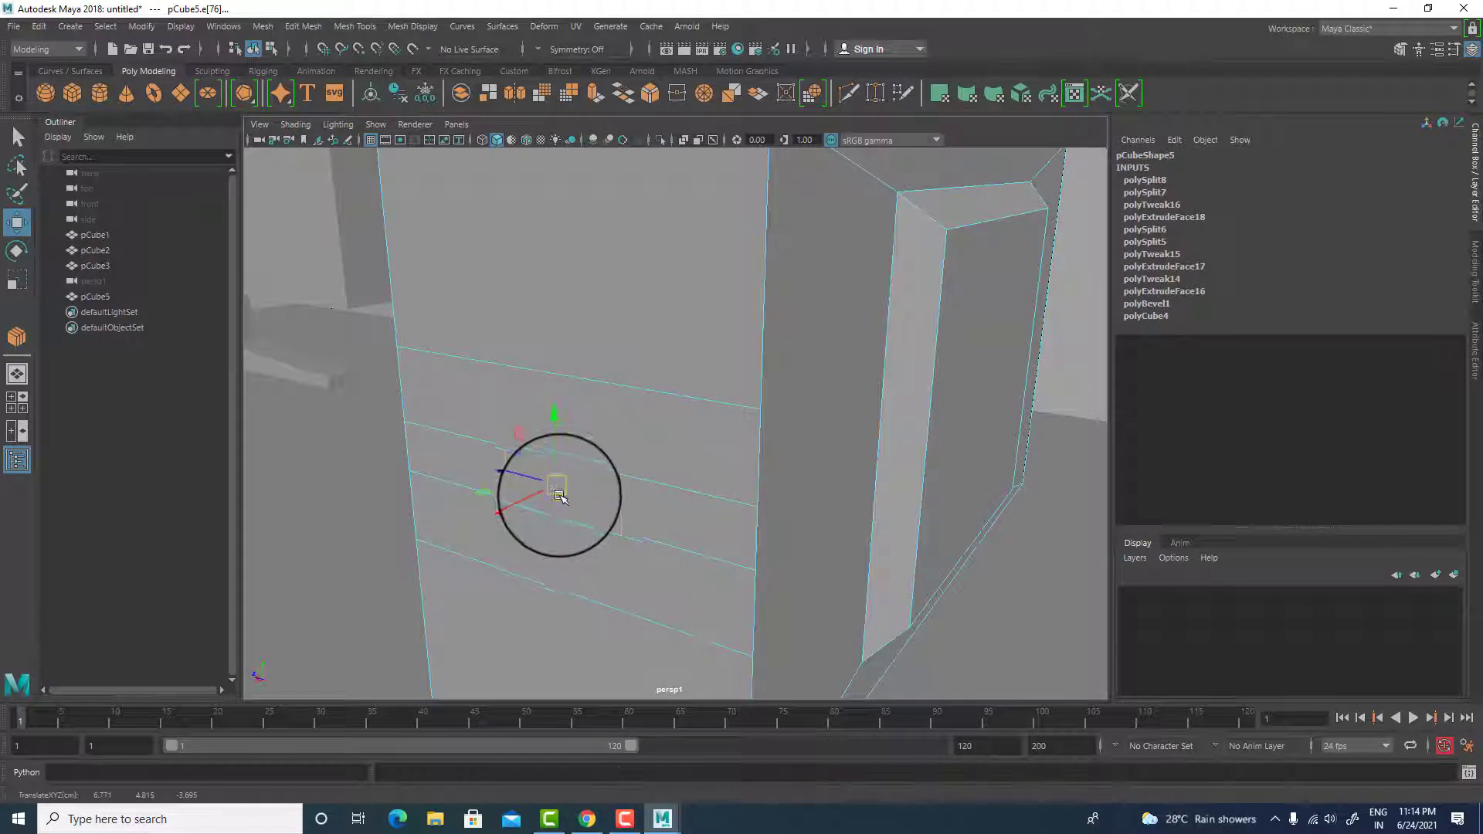
pyautogui.click(444, 460)
pyautogui.press('r')
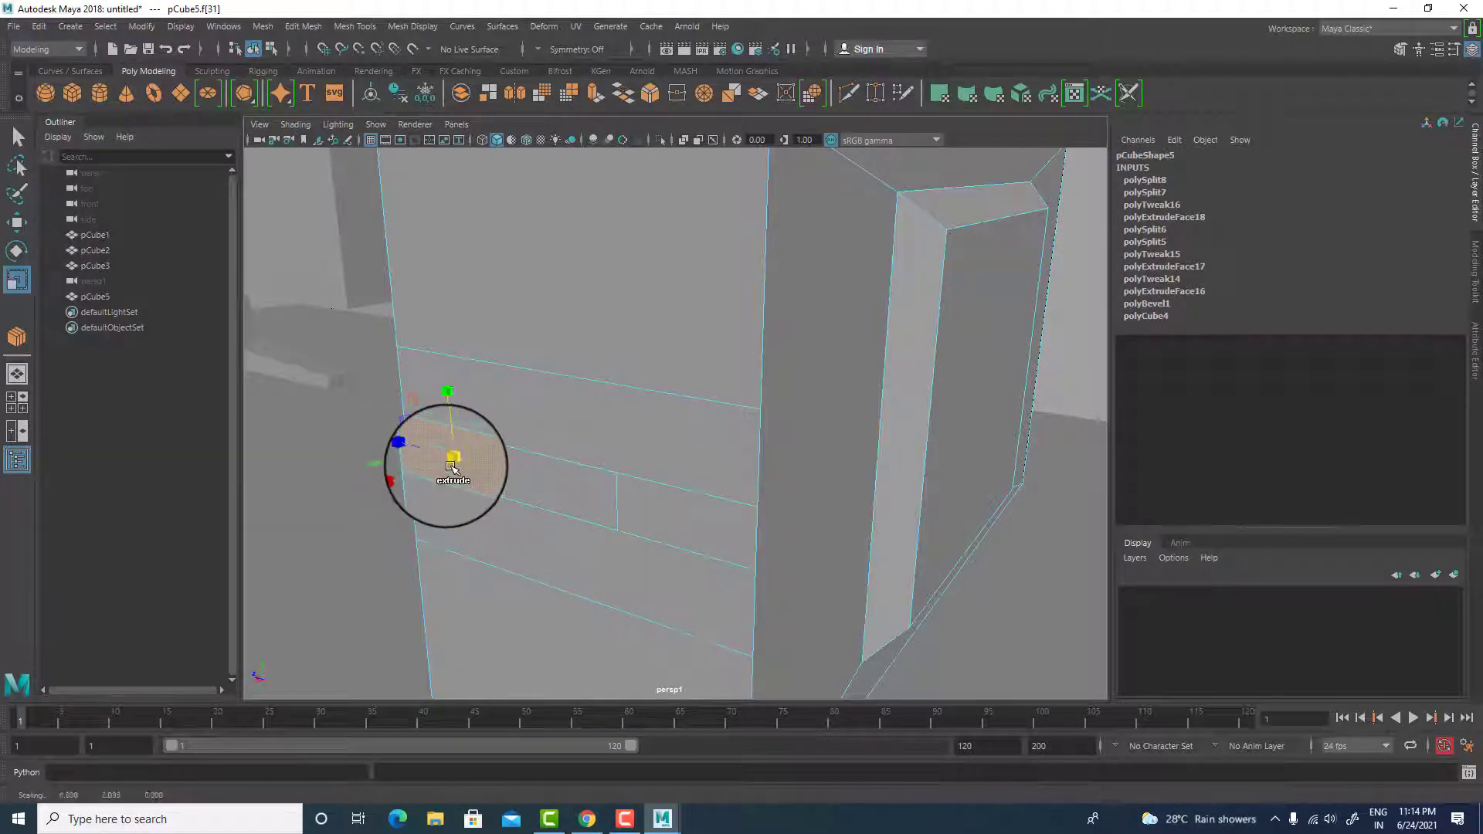
pyautogui.hotkey('ctrl', 'e')
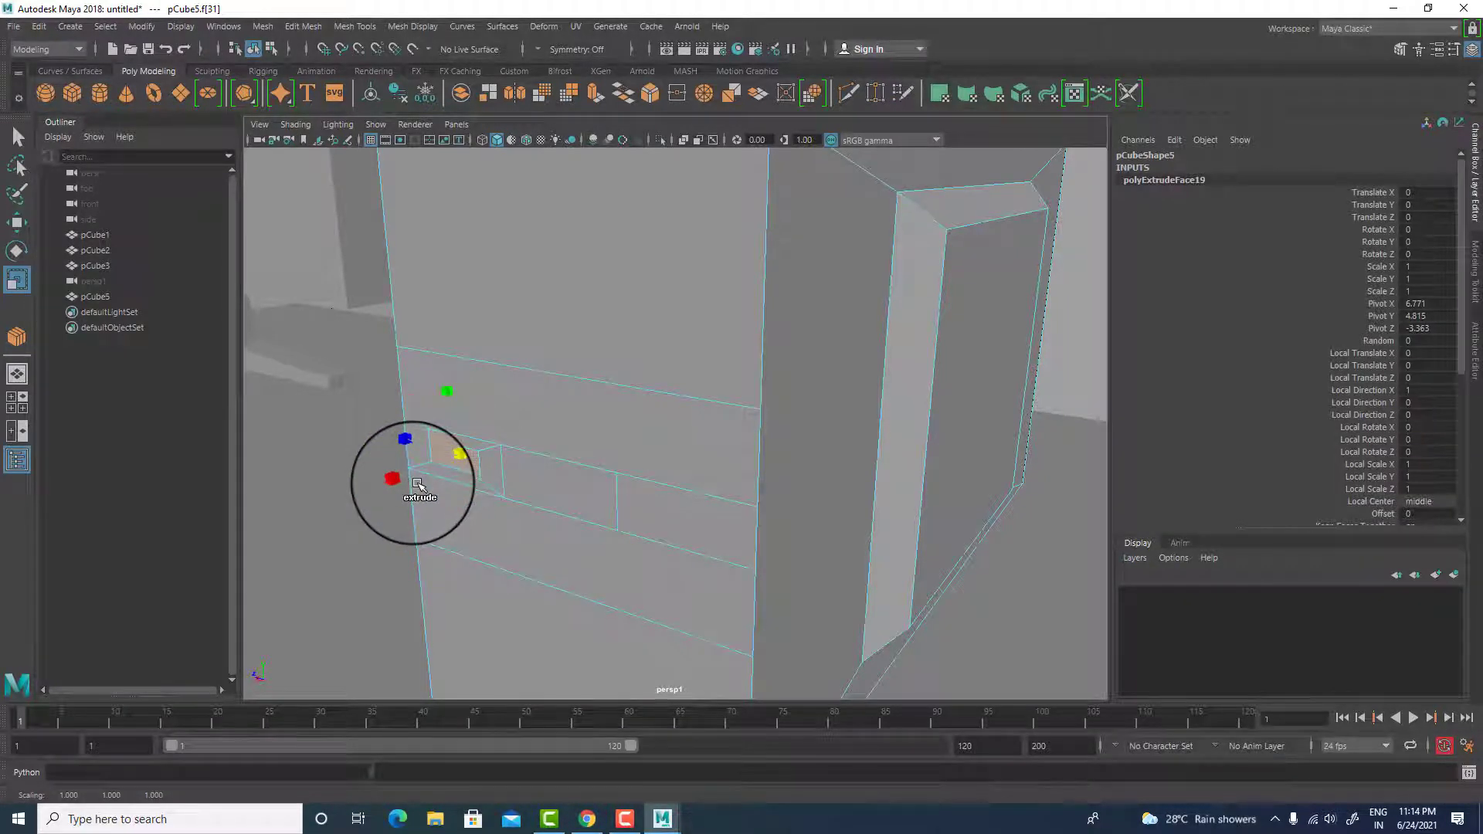
pyautogui.click(552, 485)
pyautogui.hotkey('ctrl', 'e')
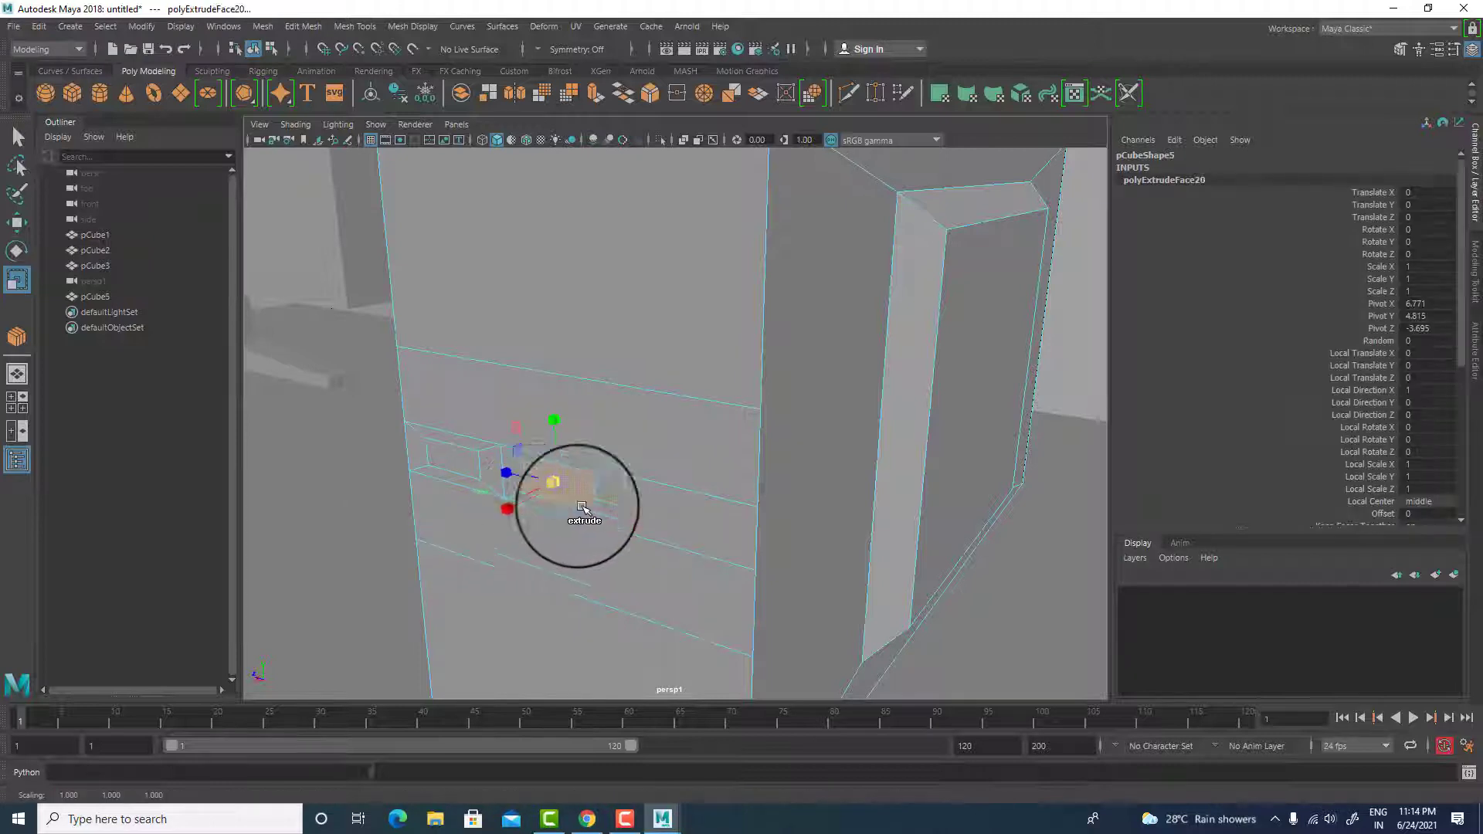
pyautogui.click(711, 505)
pyautogui.keyDown('shift'); pyautogui.moveTo(674, 524); pyautogui.dragTo(682, 522); pyautogui.keyUp('shift')
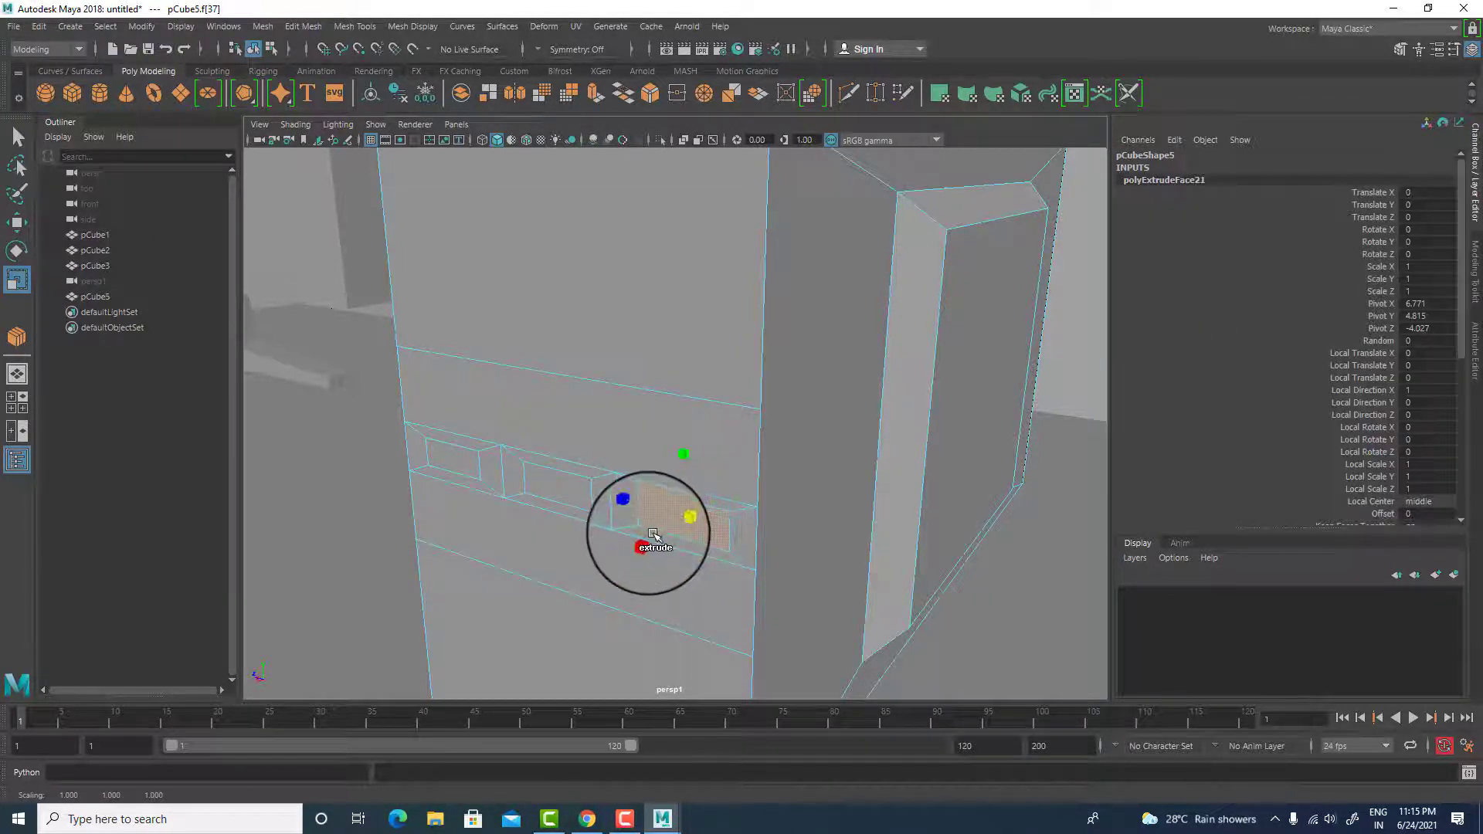
# - Select the small inset faces on the box's front strip and move them slightly
pyautogui.click(459, 487)
pyautogui.press('w')
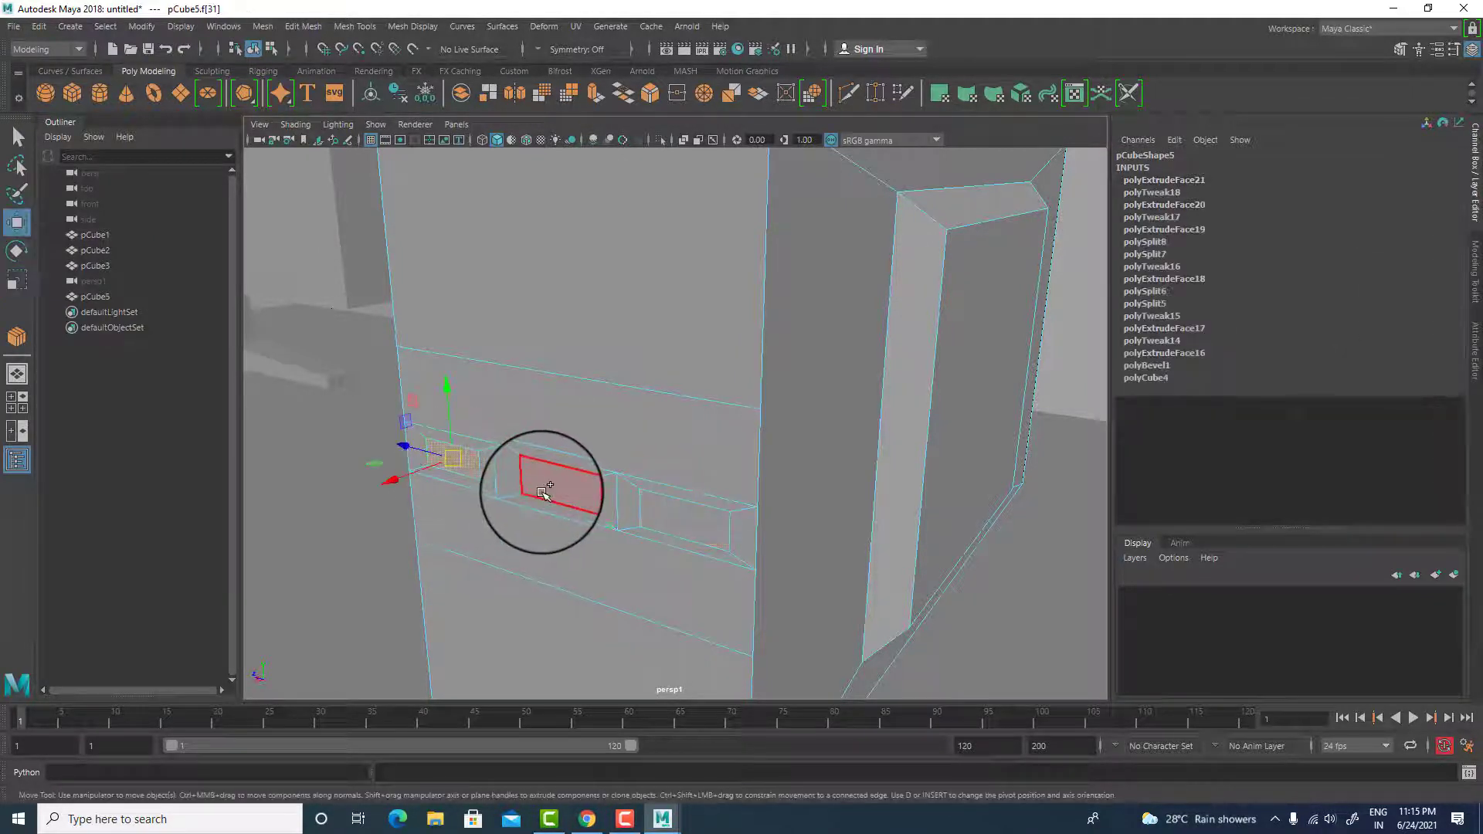
pyautogui.moveTo(505, 512); pyautogui.dragTo(507, 513)
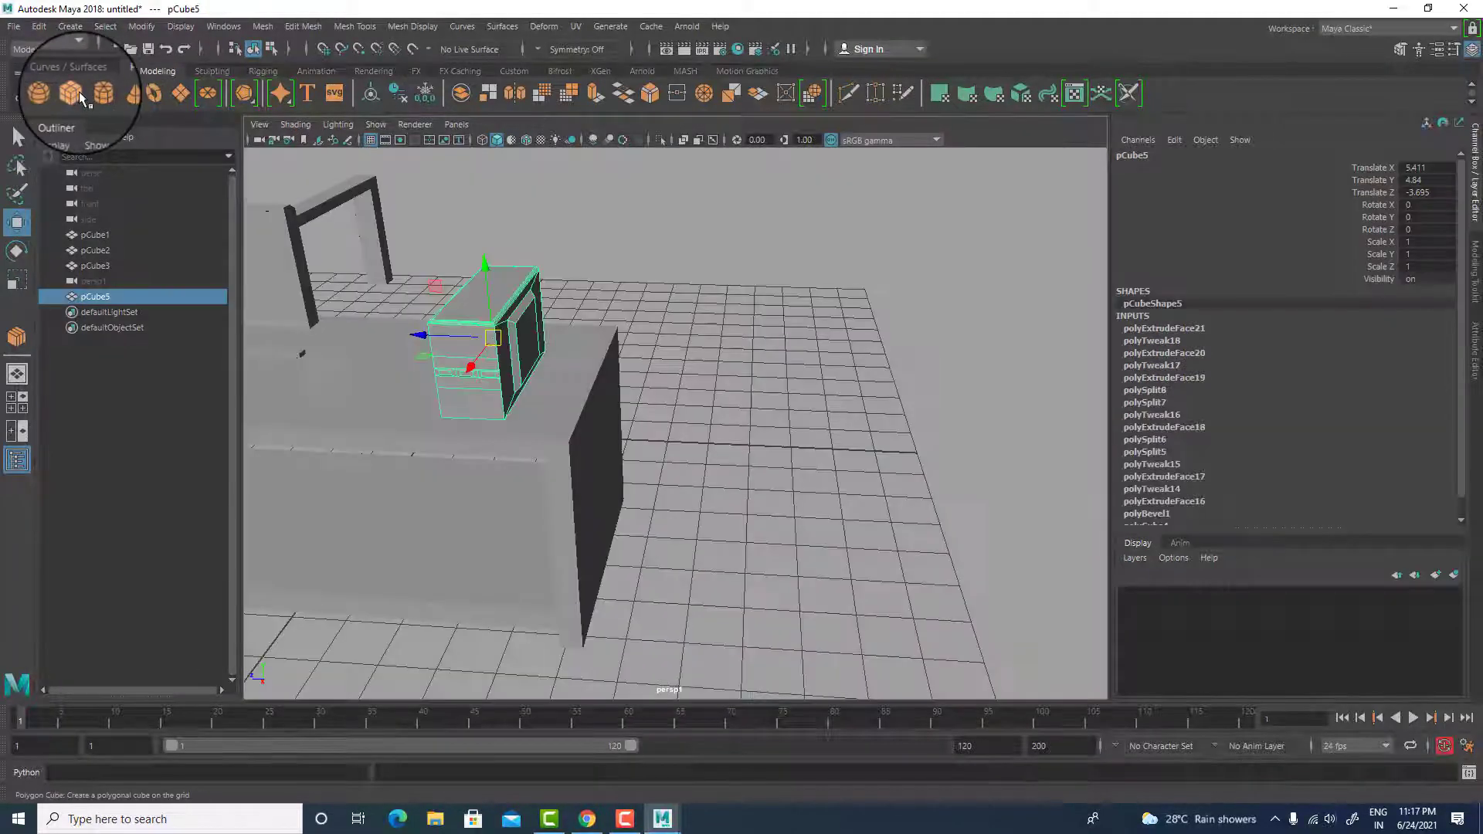
# - Draw a flat polygon cube on the grid beside the table, about 2.33 wide, 2.27 deep and 0.15 high
pyautogui.click(72, 93)
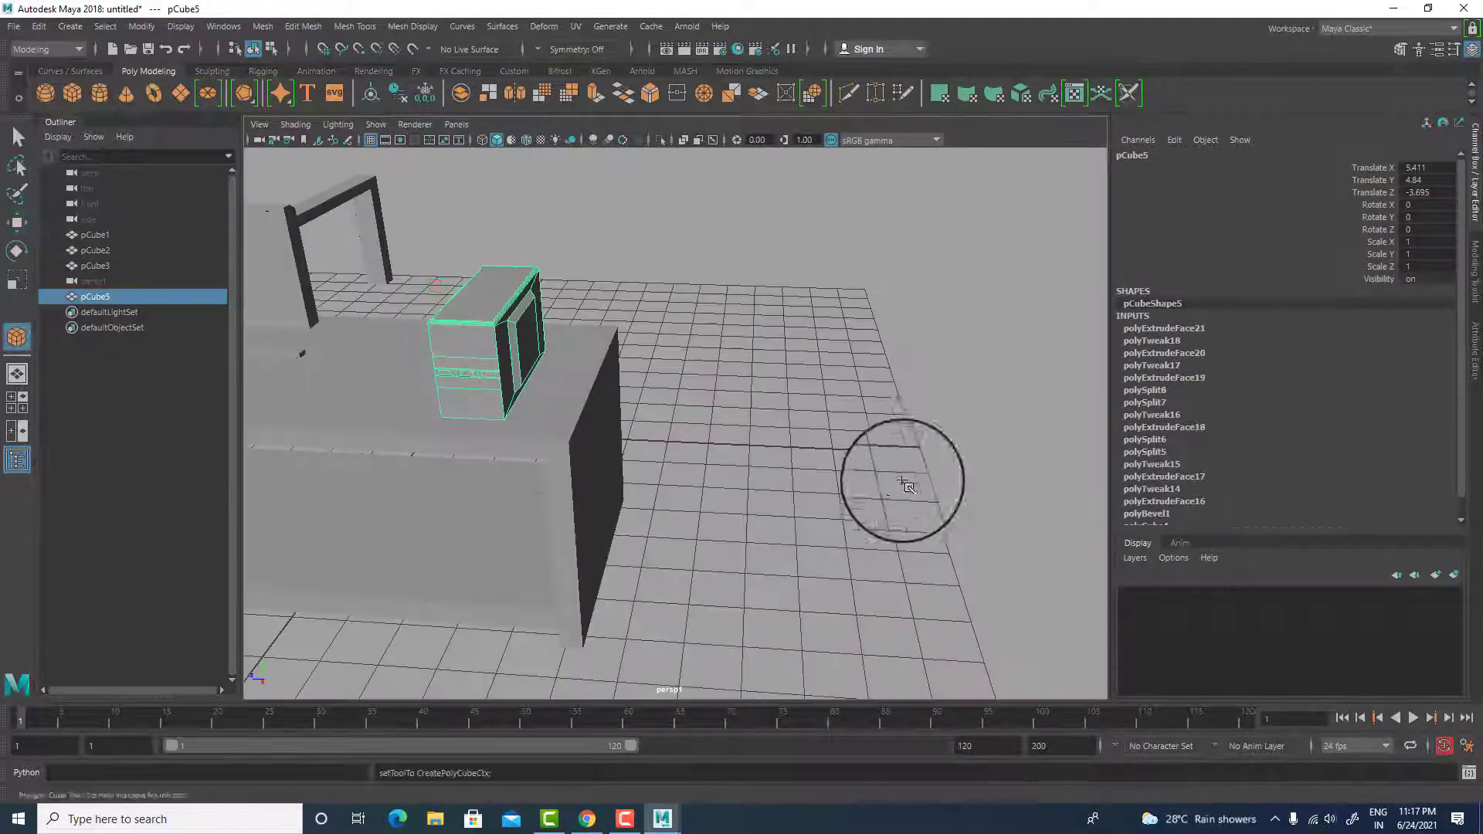
pyautogui.moveTo(776, 422); pyautogui.dragTo(930, 497)
pyautogui.keyDown('alt'); pyautogui.moveTo(930, 497); pyautogui.dragTo(758, 454, button='middle'); pyautogui.keyUp('alt')
pyautogui.keyDown('alt'); pyautogui.moveTo(758, 453); pyautogui.dragTo(762, 438); pyautogui.keyUp('alt')
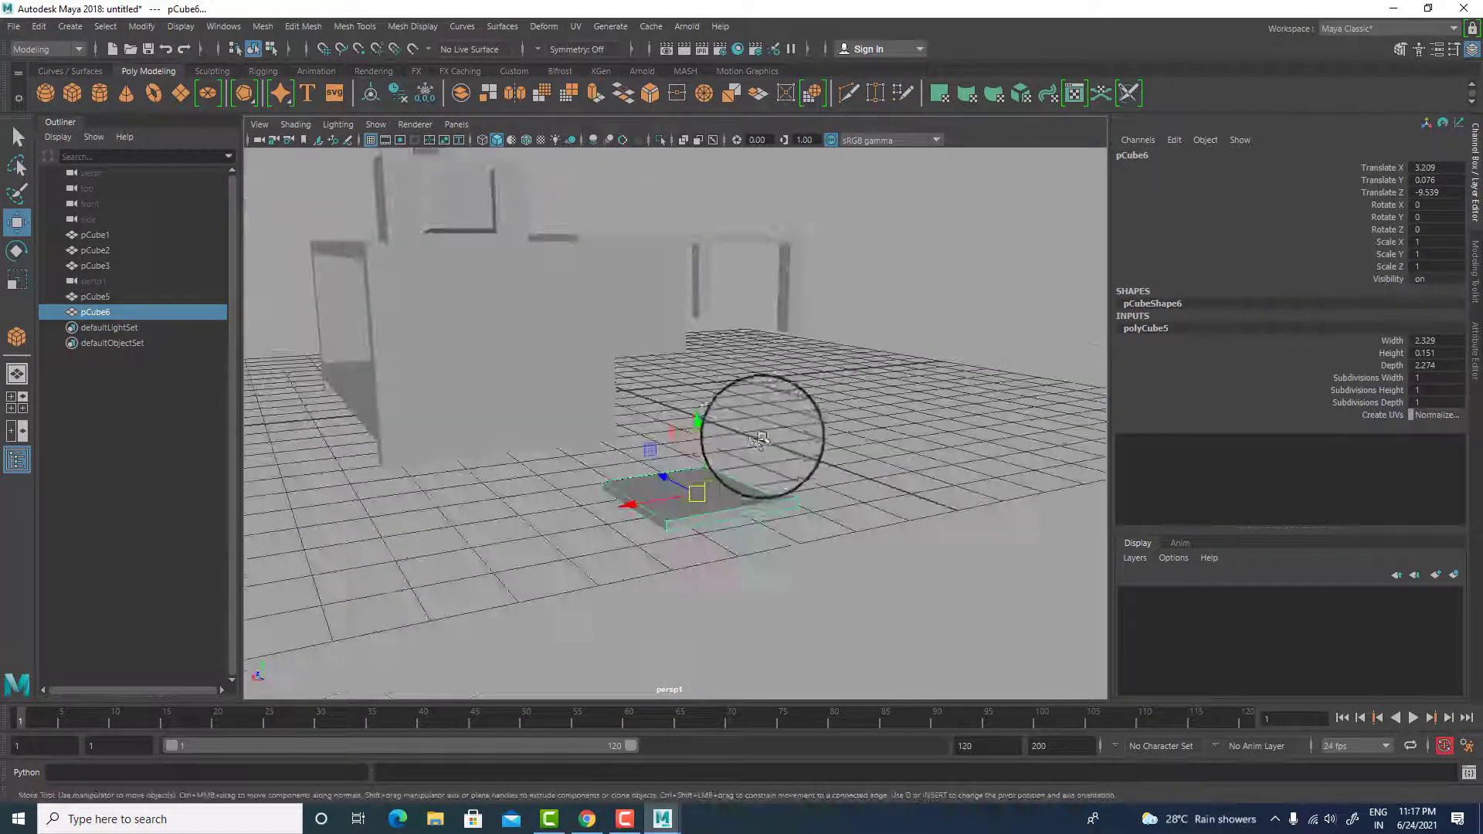
# - Raise the flat cube above the grid to about Y 1.5, keeping it selected
pyautogui.scroll(5, 794, 494)
pyautogui.keyDown('alt'); pyautogui.moveTo(796, 499); pyautogui.dragTo(724, 251); pyautogui.keyUp('alt')
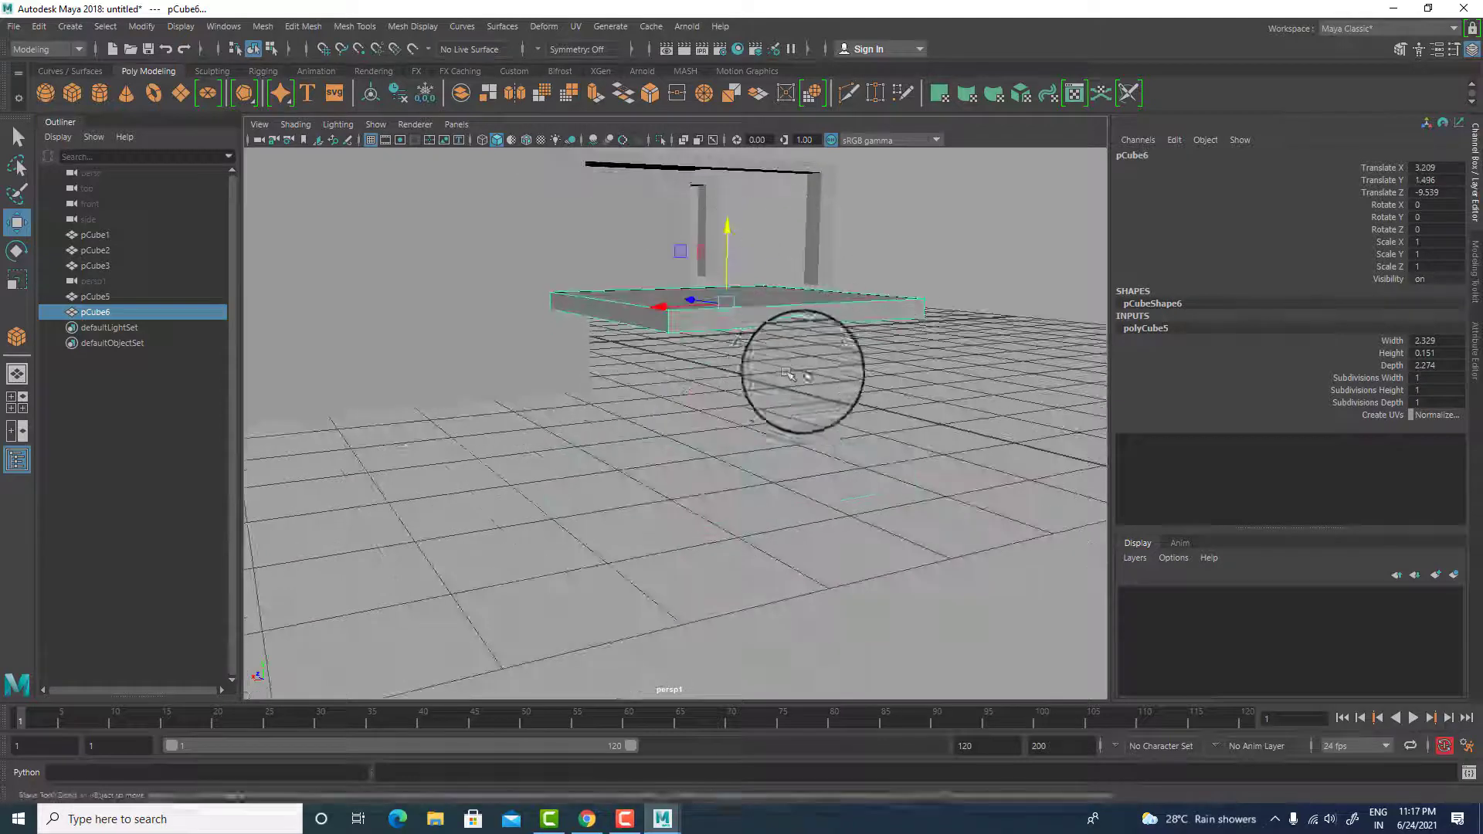
pyautogui.click(802, 378)
pyautogui.moveTo(802, 394)
pyautogui.keyDown('alt'); pyautogui.mouseDown()
pyautogui.moveTo(775, 427)
pyautogui.moveTo(722, 397)
pyautogui.moveTo(712, 283)
pyautogui.moveTo(794, 431)
pyautogui.moveTo(755, 391)
pyautogui.moveTo(940, 351)
pyautogui.moveTo(879, 332)
pyautogui.moveTo(847, 363)
pyautogui.moveTo(828, 358)
pyautogui.moveTo(847, 371)
pyautogui.moveTo(797, 418)
pyautogui.mouseUp(); pyautogui.keyUp('alt')
pyautogui.click(713, 284)
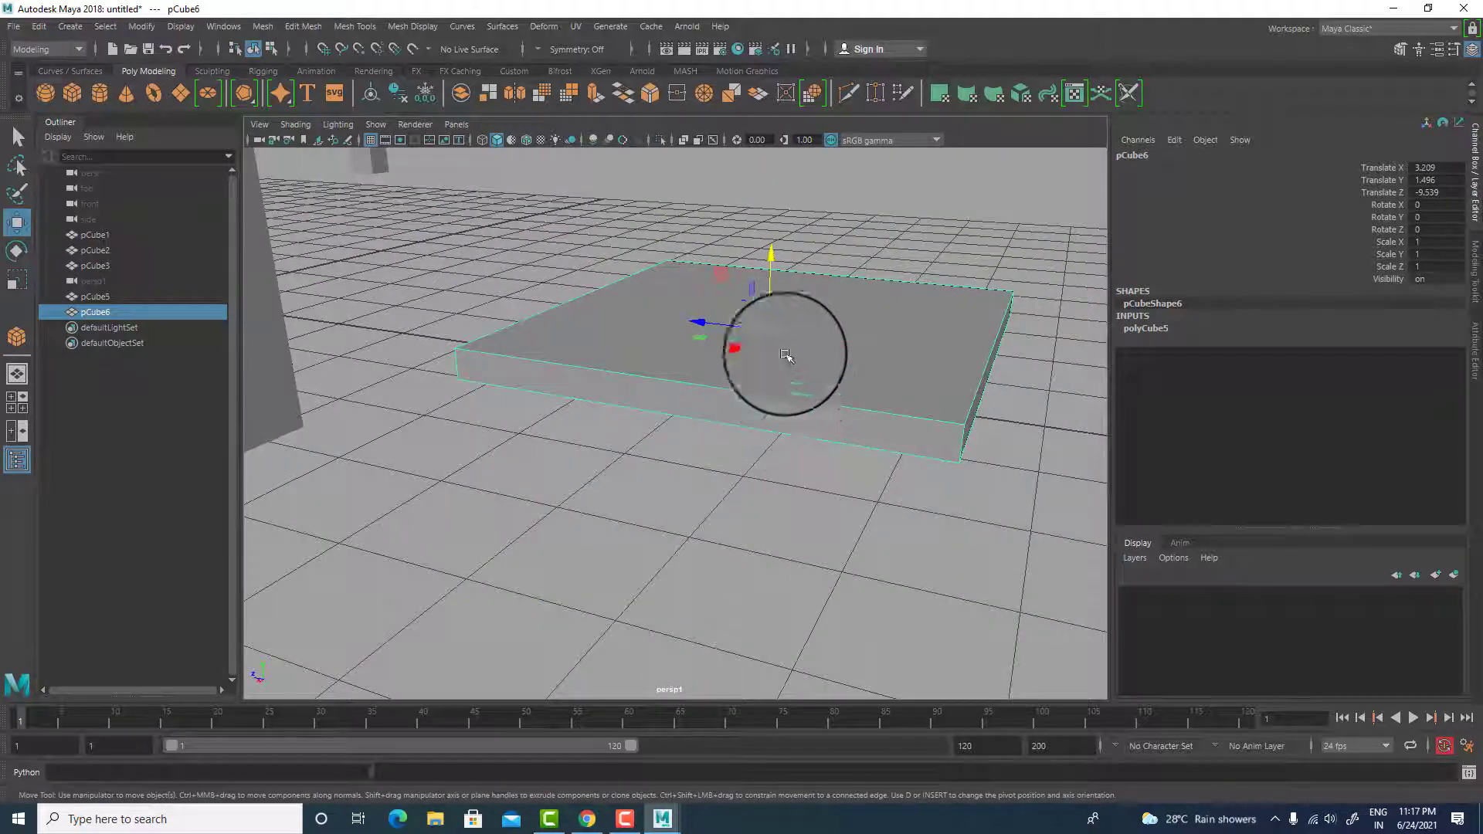
# - Bevel all the edges of the flat cube with 3 segments
pyautogui.moveTo(781, 333); pyautogui.dragTo(785, 288, button='right')
pyautogui.moveTo(675, 291); pyautogui.dragTo(683, 242, button='right')
pyautogui.moveTo(421, 196); pyautogui.dragTo(1082, 558)
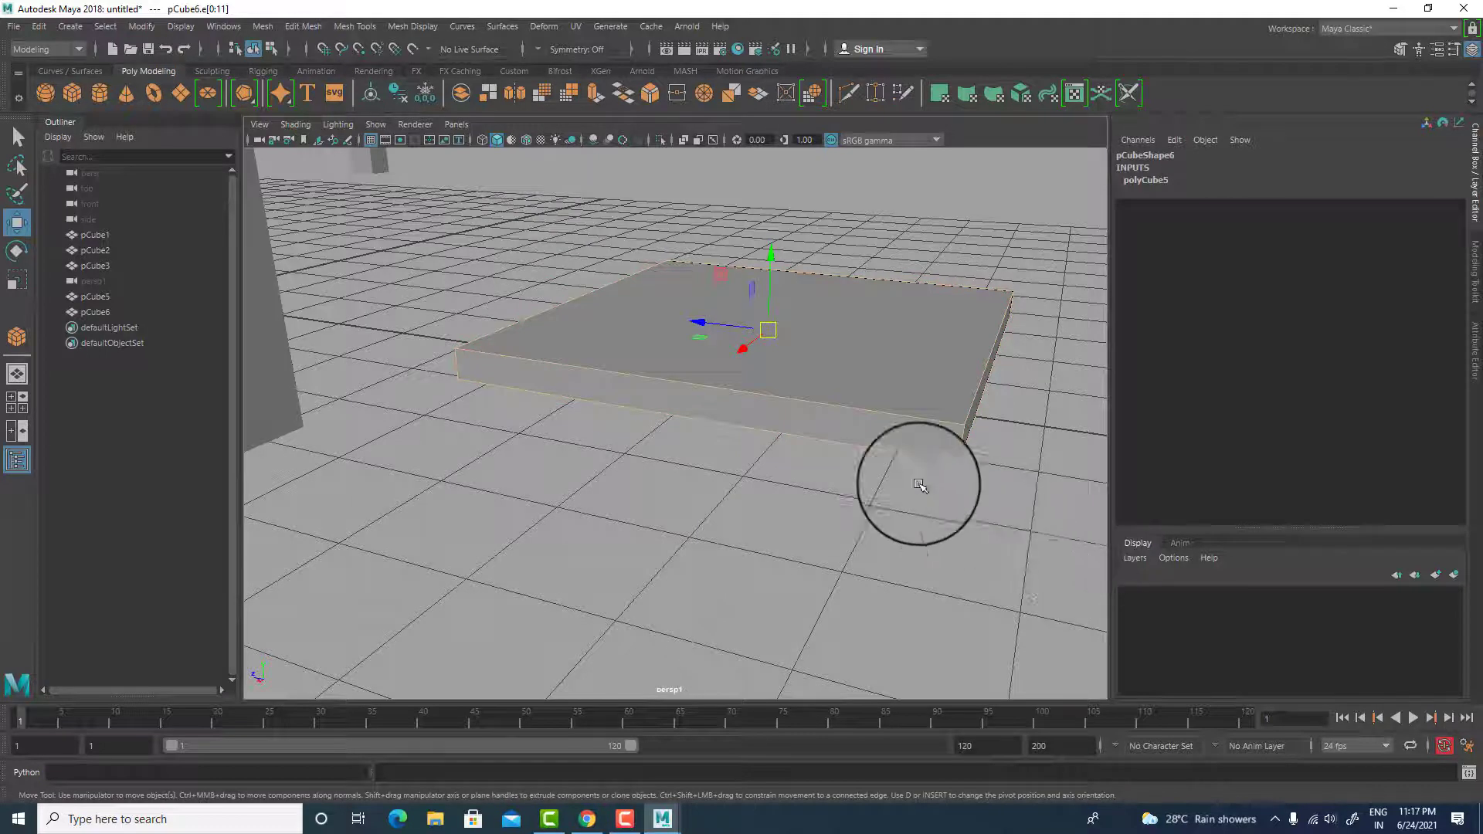
pyautogui.keyDown('alt'); pyautogui.moveTo(804, 325); pyautogui.dragTo(854, 375); pyautogui.keyUp('alt')
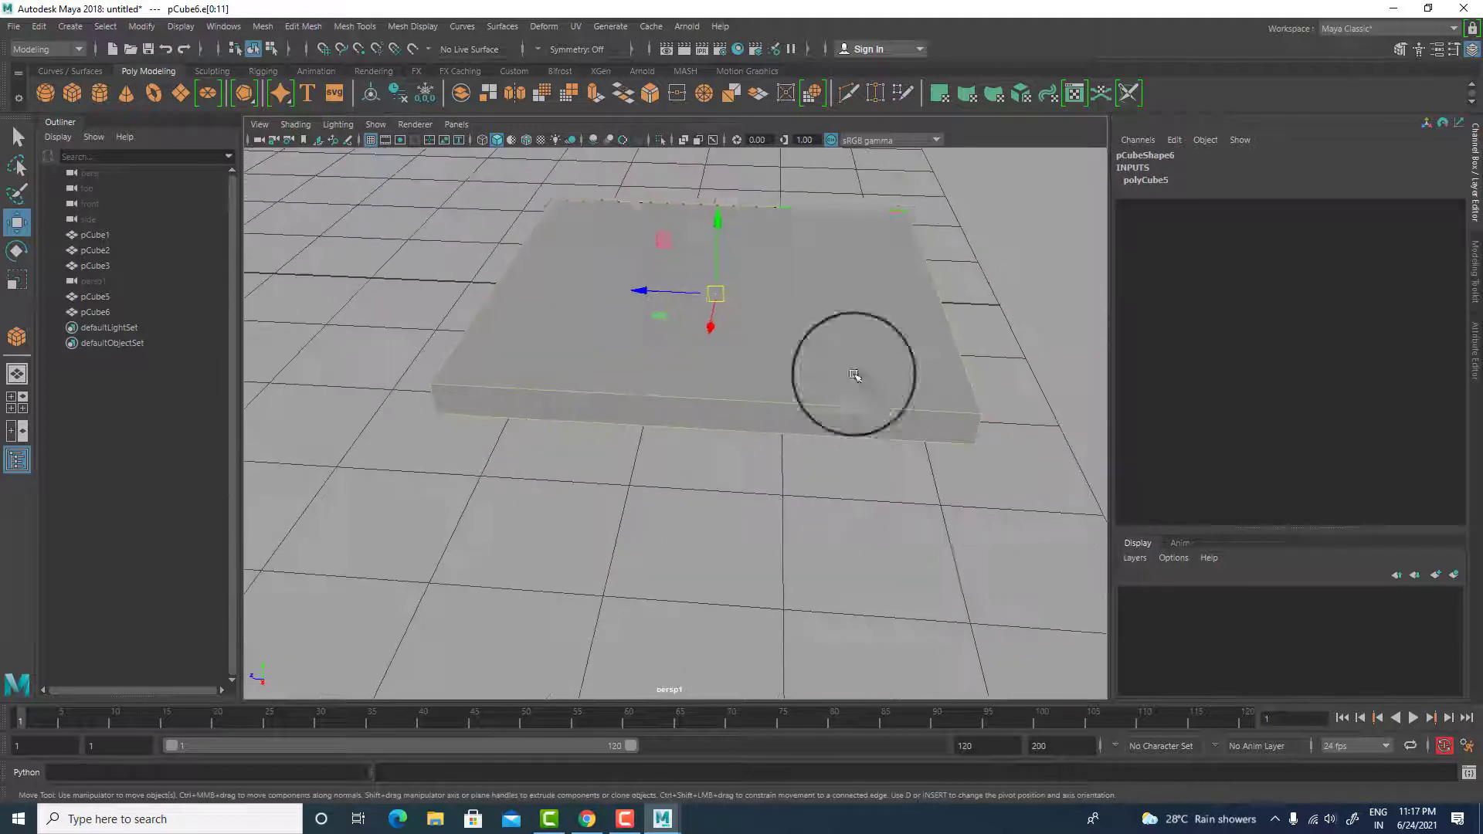
pyautogui.click(303, 26)
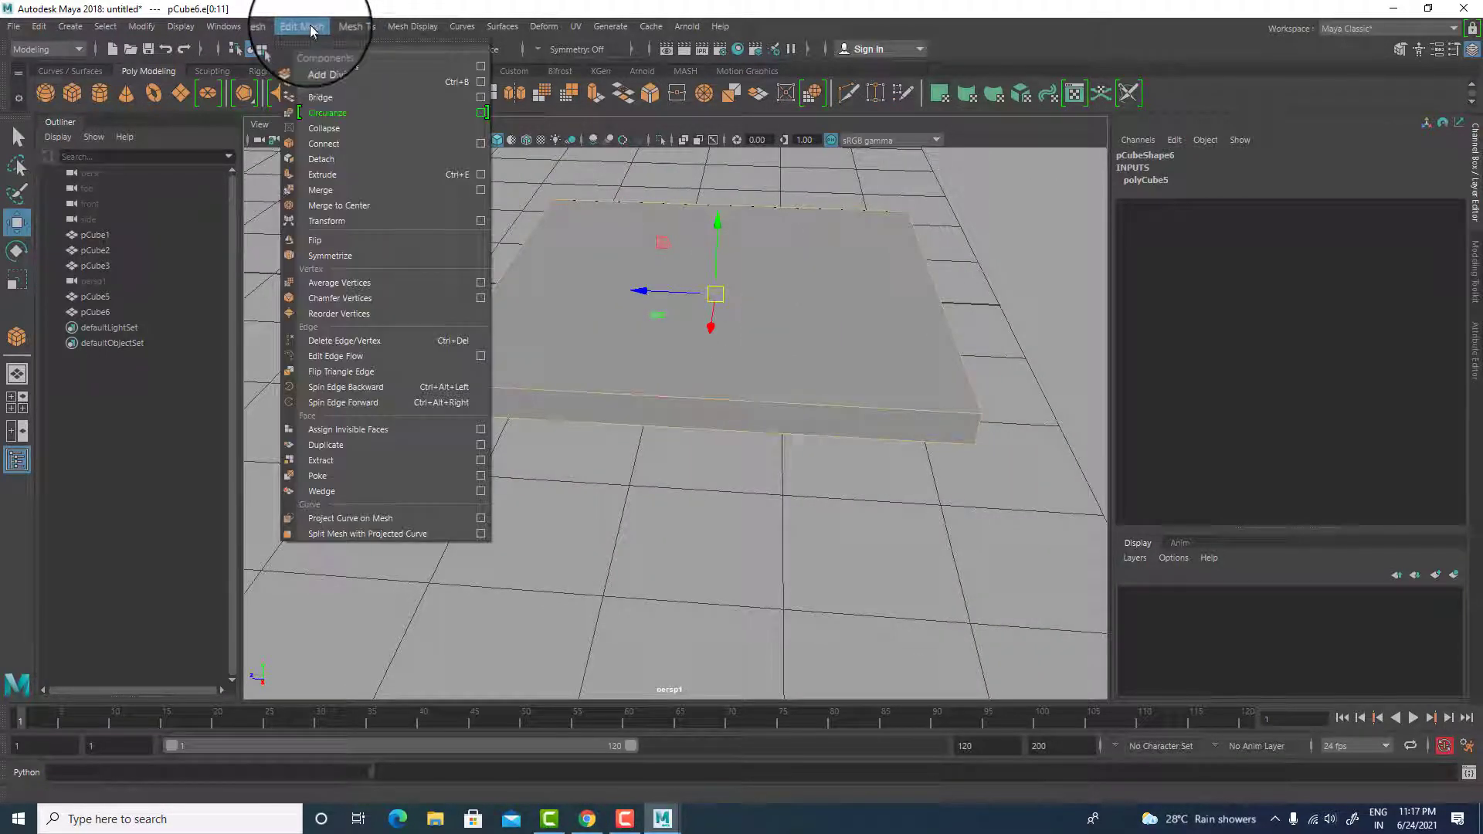
pyautogui.click(326, 82)
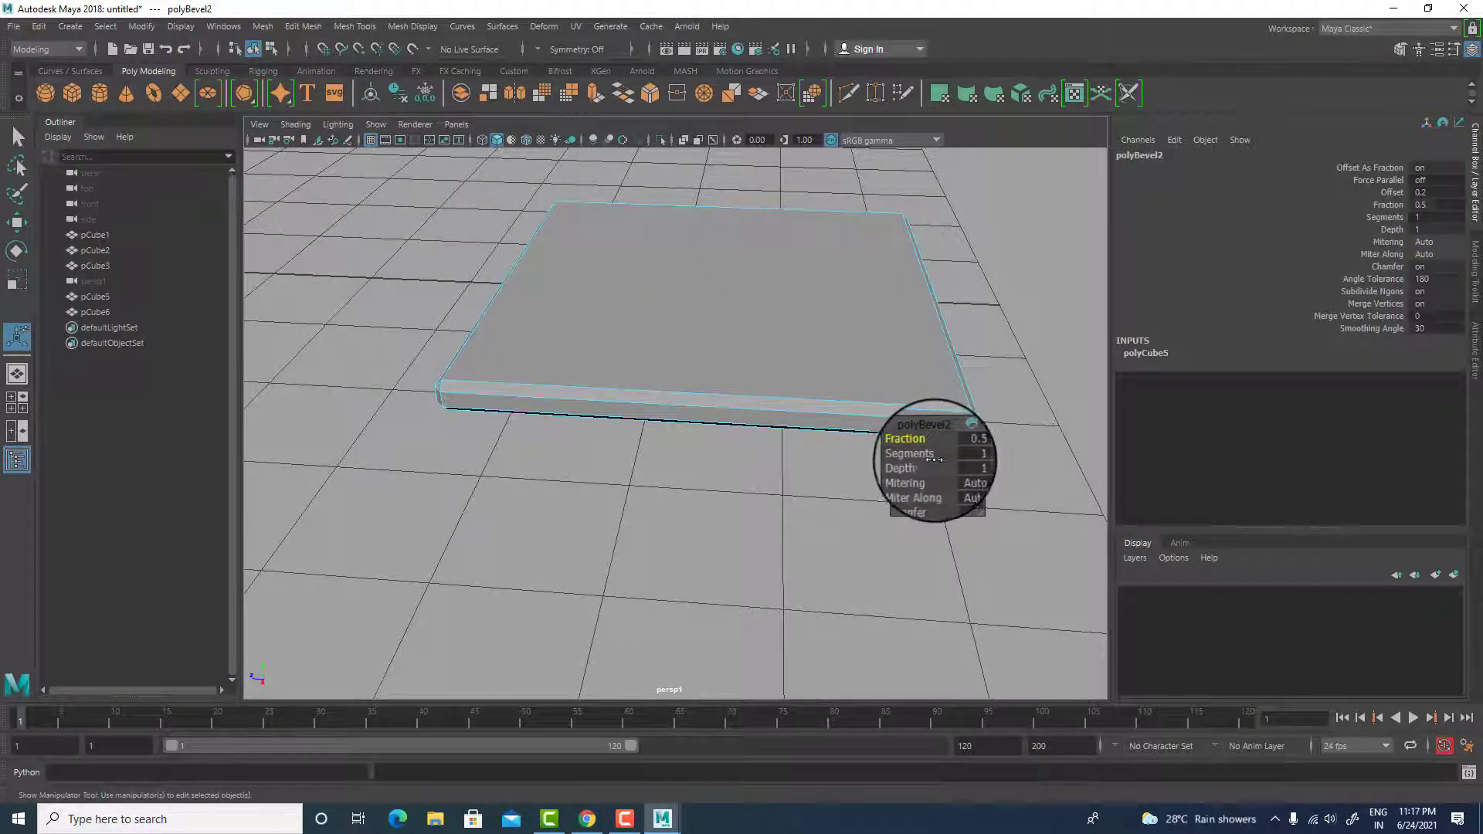
pyautogui.moveTo(922, 454); pyautogui.dragTo(930, 455)
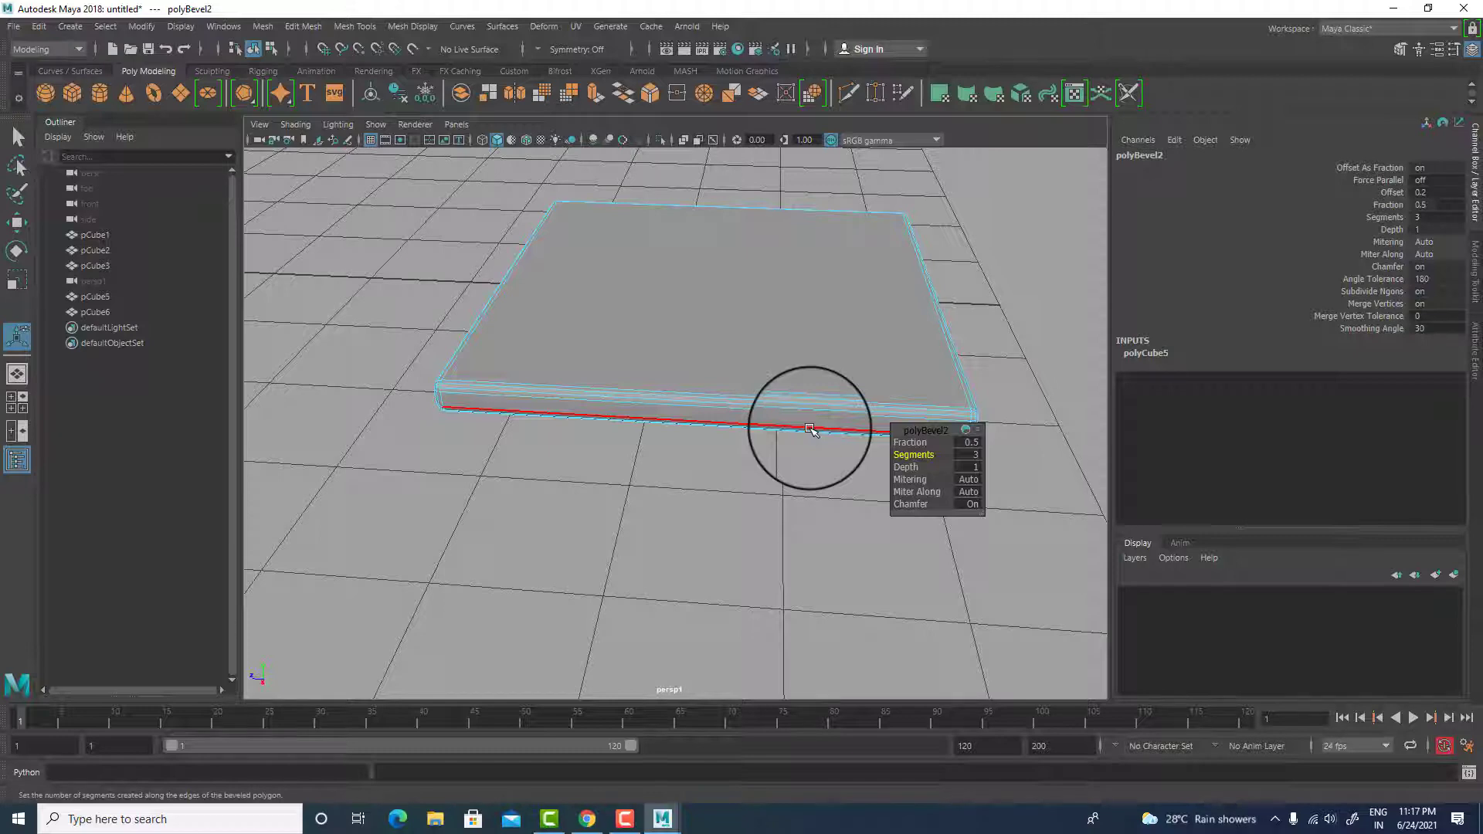
# - Try to thicken the flat slab by raising its top face
pyautogui.press('w')
pyautogui.moveTo(739, 326); pyautogui.dragTo(740, 372, button='right')
pyautogui.click(804, 367)
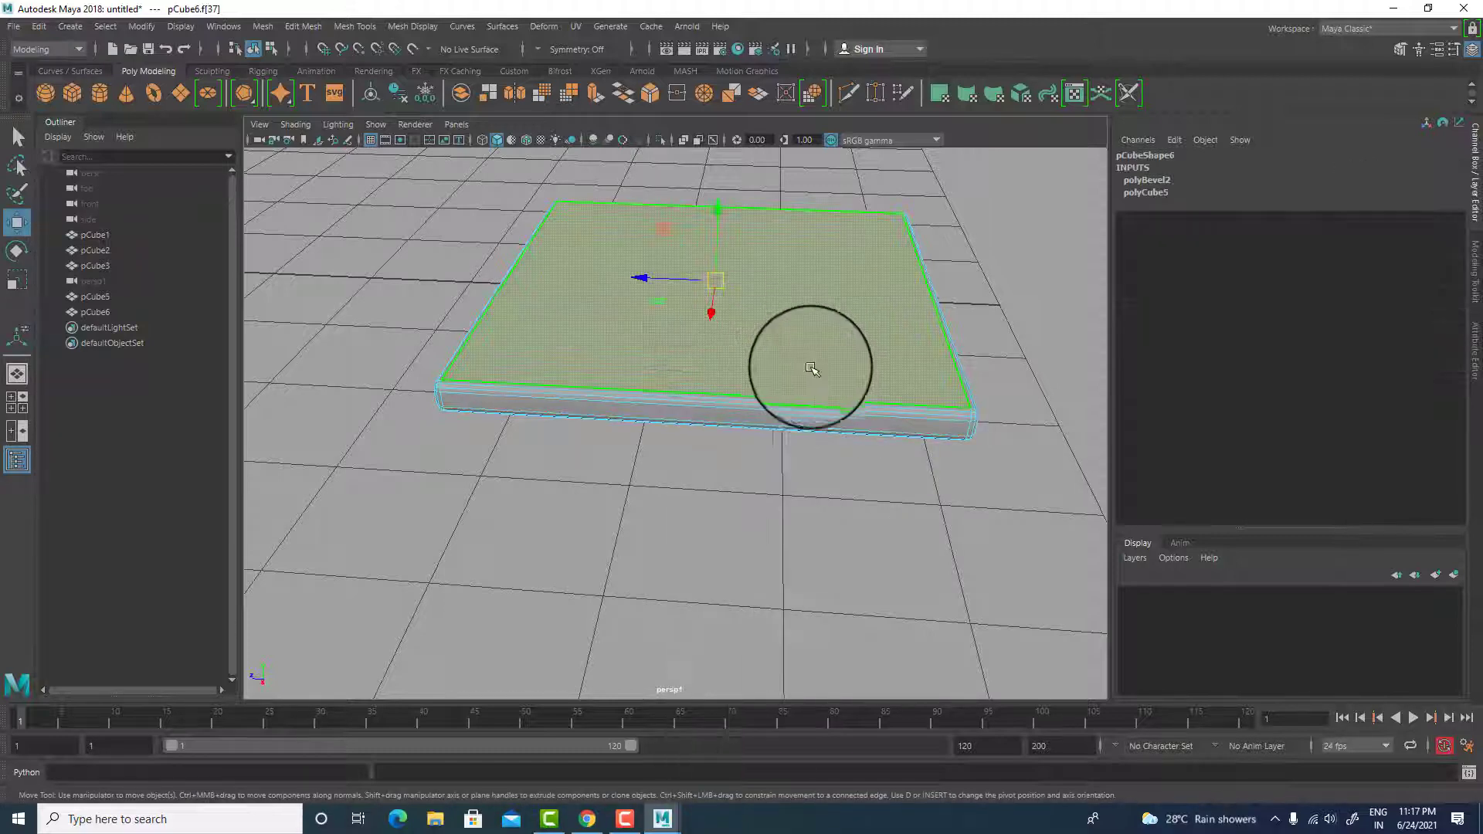
pyautogui.keyDown('alt'); pyautogui.moveTo(814, 371); pyautogui.dragTo(763, 418); pyautogui.keyUp('alt')
pyautogui.moveTo(731, 291); pyautogui.dragTo(754, 291)
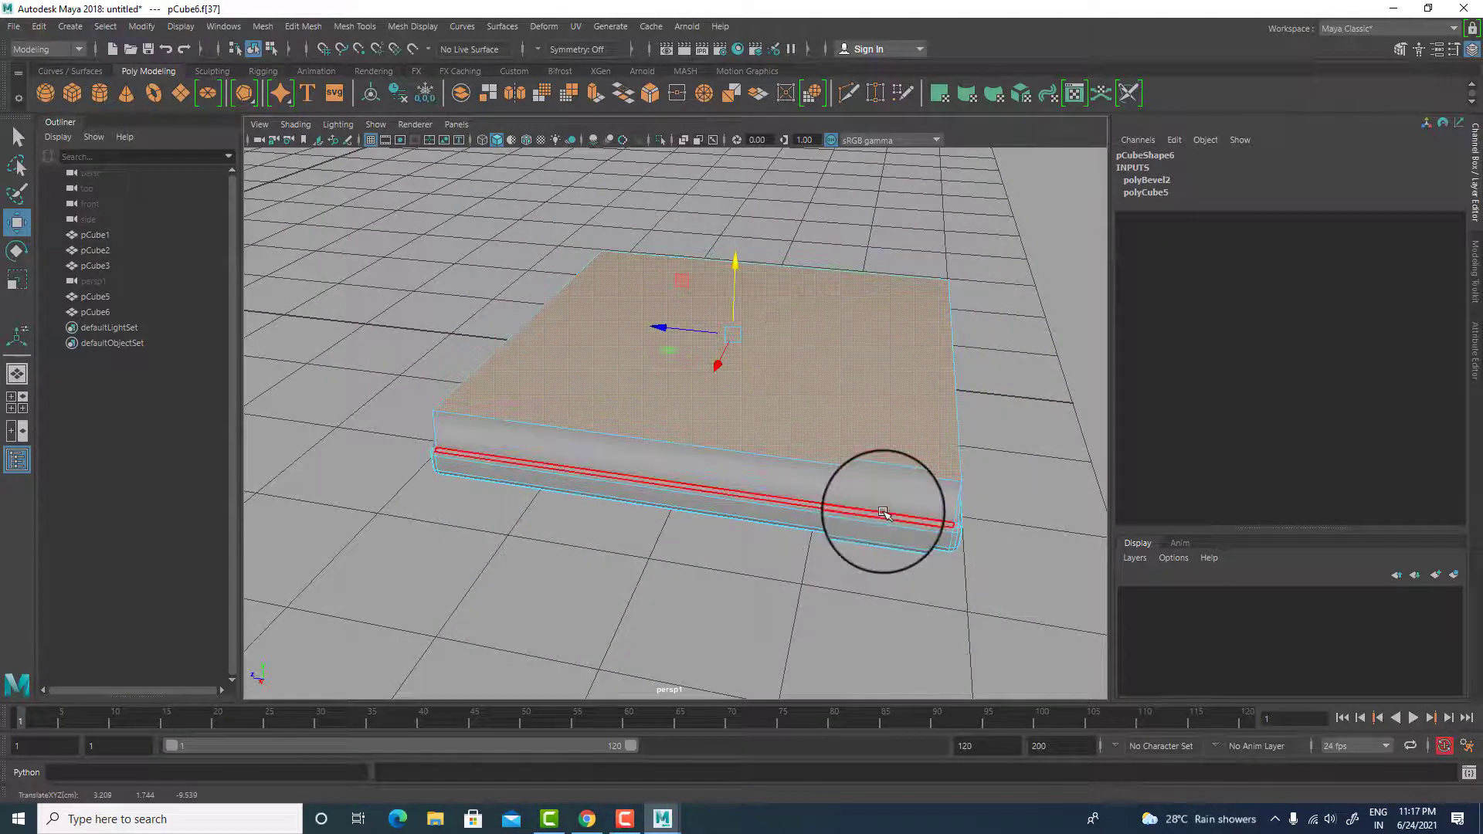
# - Extrude one narrow side face of the slab outward to form a thin strip along that edge
pyautogui.keyDown('alt'); pyautogui.moveTo(885, 514); pyautogui.dragTo(881, 473); pyautogui.keyUp('alt')
pyautogui.click(856, 444)
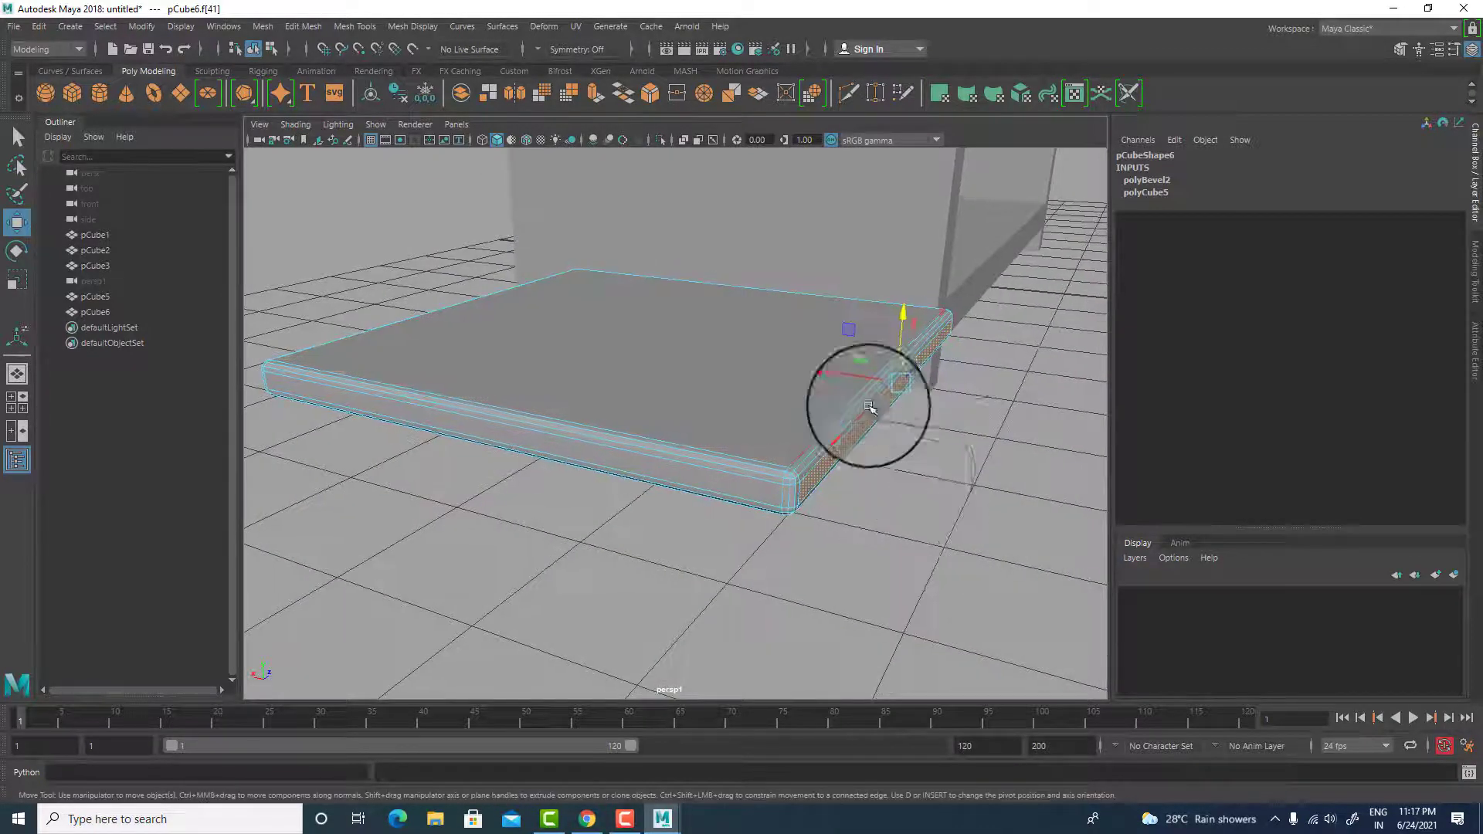
pyautogui.keyDown('shift'); pyautogui.moveTo(867, 390); pyautogui.dragTo(903, 395); pyautogui.keyUp('shift')
# - Extrude the top face of the thin strip straight up to form a tall chair backrest
pyautogui.click(860, 438)
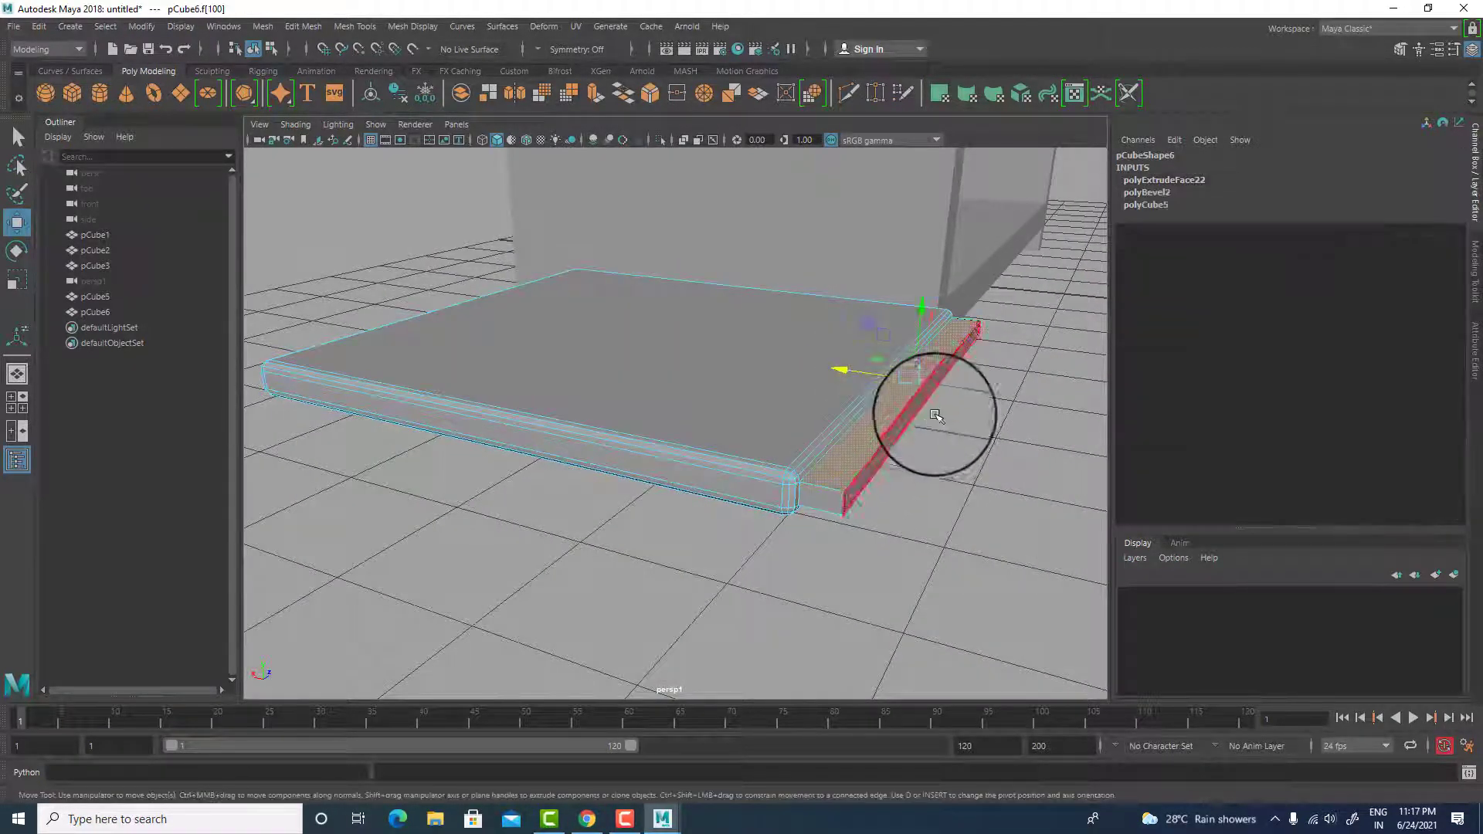
pyautogui.keyDown('alt'); pyautogui.moveTo(936, 464); pyautogui.dragTo(940, 497); pyautogui.keyUp('alt')
pyautogui.keyDown('shift'); pyautogui.moveTo(926, 329); pyautogui.dragTo(935, 75); pyautogui.keyUp('shift')
pyautogui.scroll(-4, 978, 255)
pyautogui.keyDown('alt'); pyautogui.moveTo(972, 363); pyautogui.dragTo(729, 192); pyautogui.keyUp('alt')
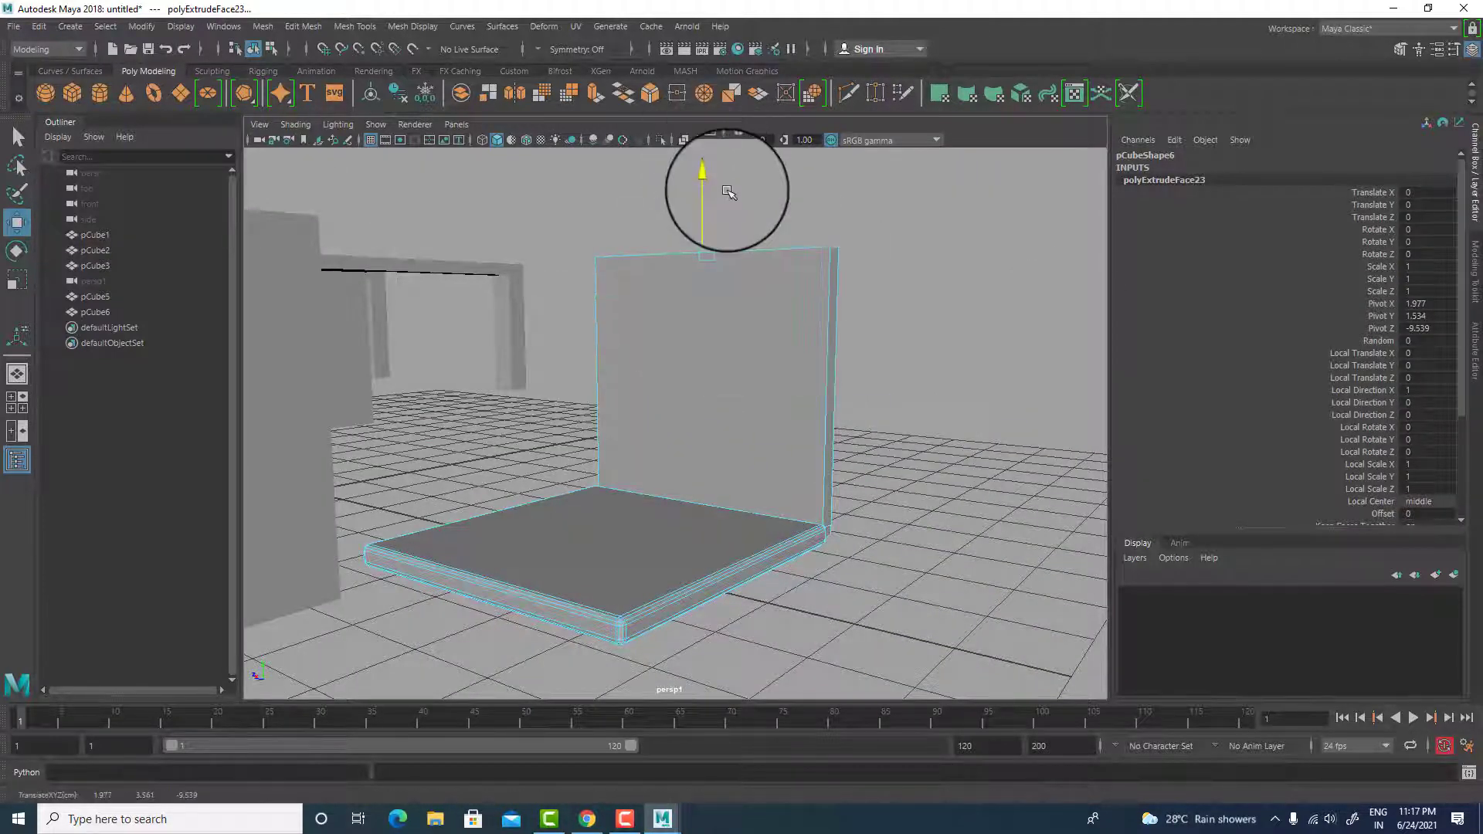
# - Bevel the outline edges of the backrest with 1 segment, and return to object mode with nothing selected
pyautogui.keyDown('alt'); pyautogui.moveTo(659, 254); pyautogui.dragTo(758, 315); pyautogui.keyUp('alt')
pyautogui.moveTo(754, 287); pyautogui.dragTo(761, 255, button='right')
pyautogui.click(576, 270)
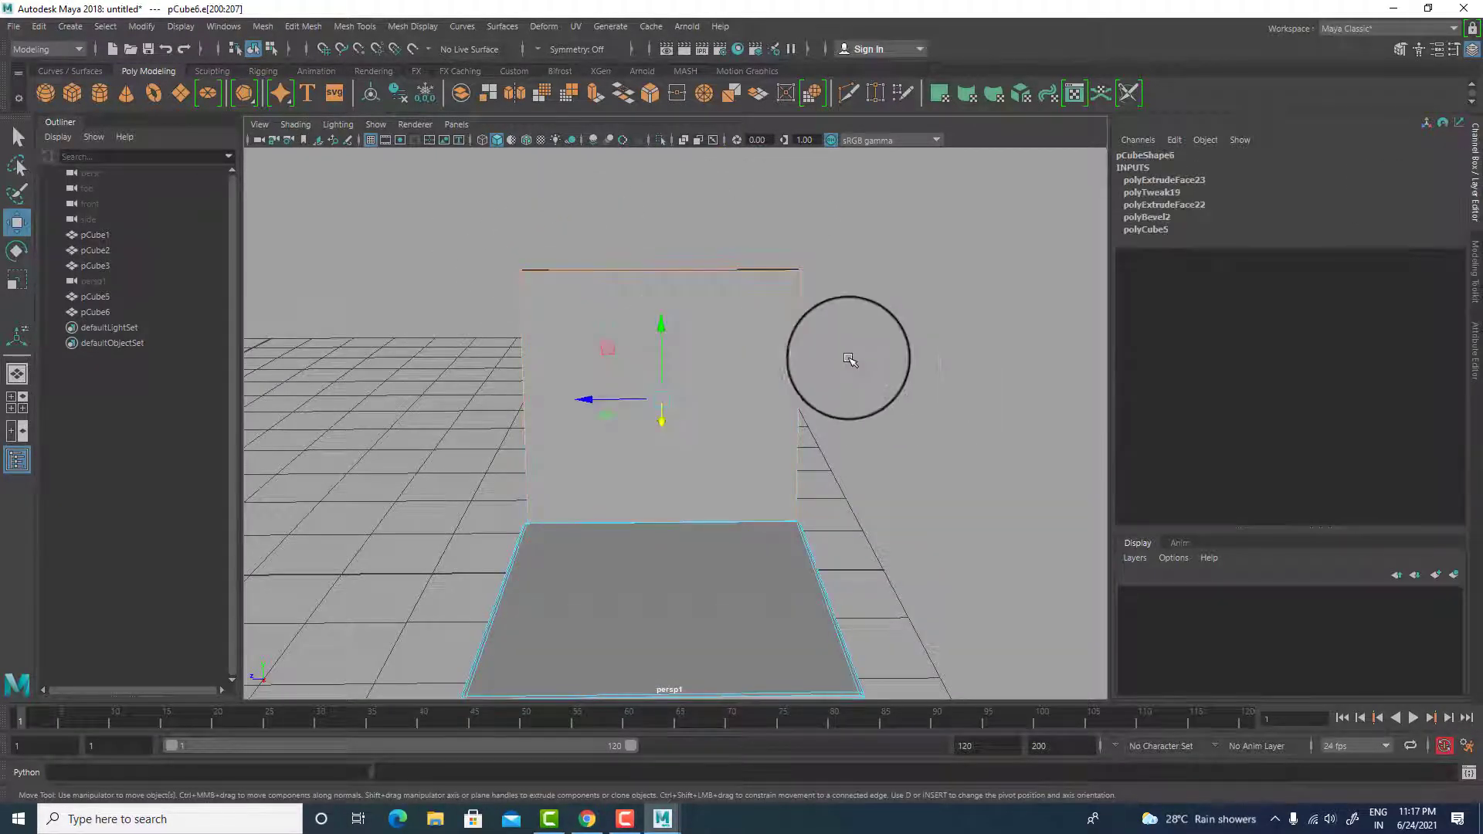
pyautogui.keyDown('shift'); pyautogui.moveTo(849, 352); pyautogui.dragTo(982, 393, button='right'); pyautogui.keyUp('shift')
pyautogui.press('w')
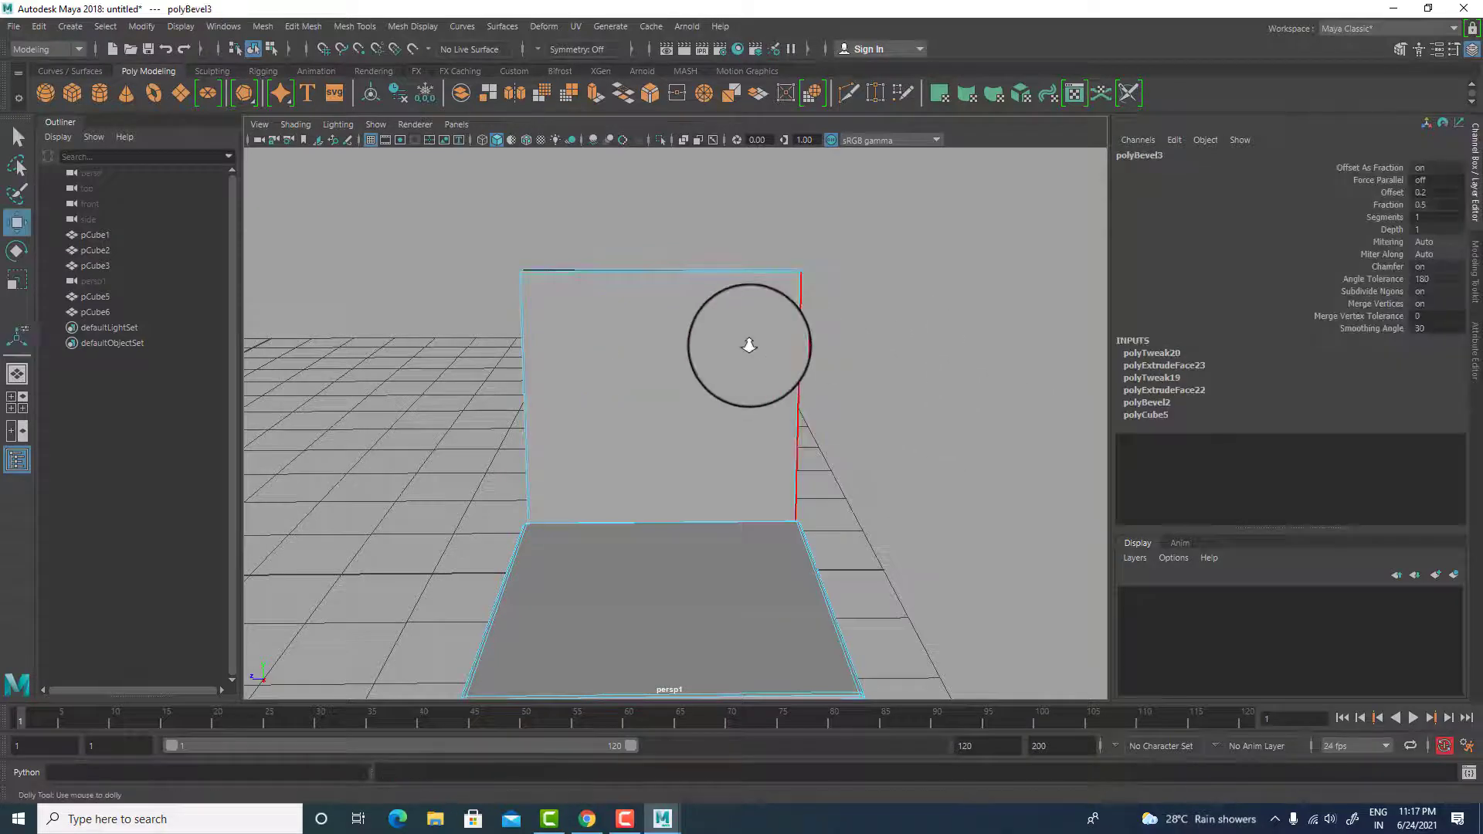
pyautogui.click(981, 245)
pyautogui.scroll(2, 977, 342)
pyautogui.keyDown('alt'); pyautogui.moveTo(978, 342); pyautogui.dragTo(851, 346); pyautogui.keyUp('alt')
pyautogui.moveTo(863, 331); pyautogui.dragTo(933, 309, button='right')
pyautogui.click(997, 391)
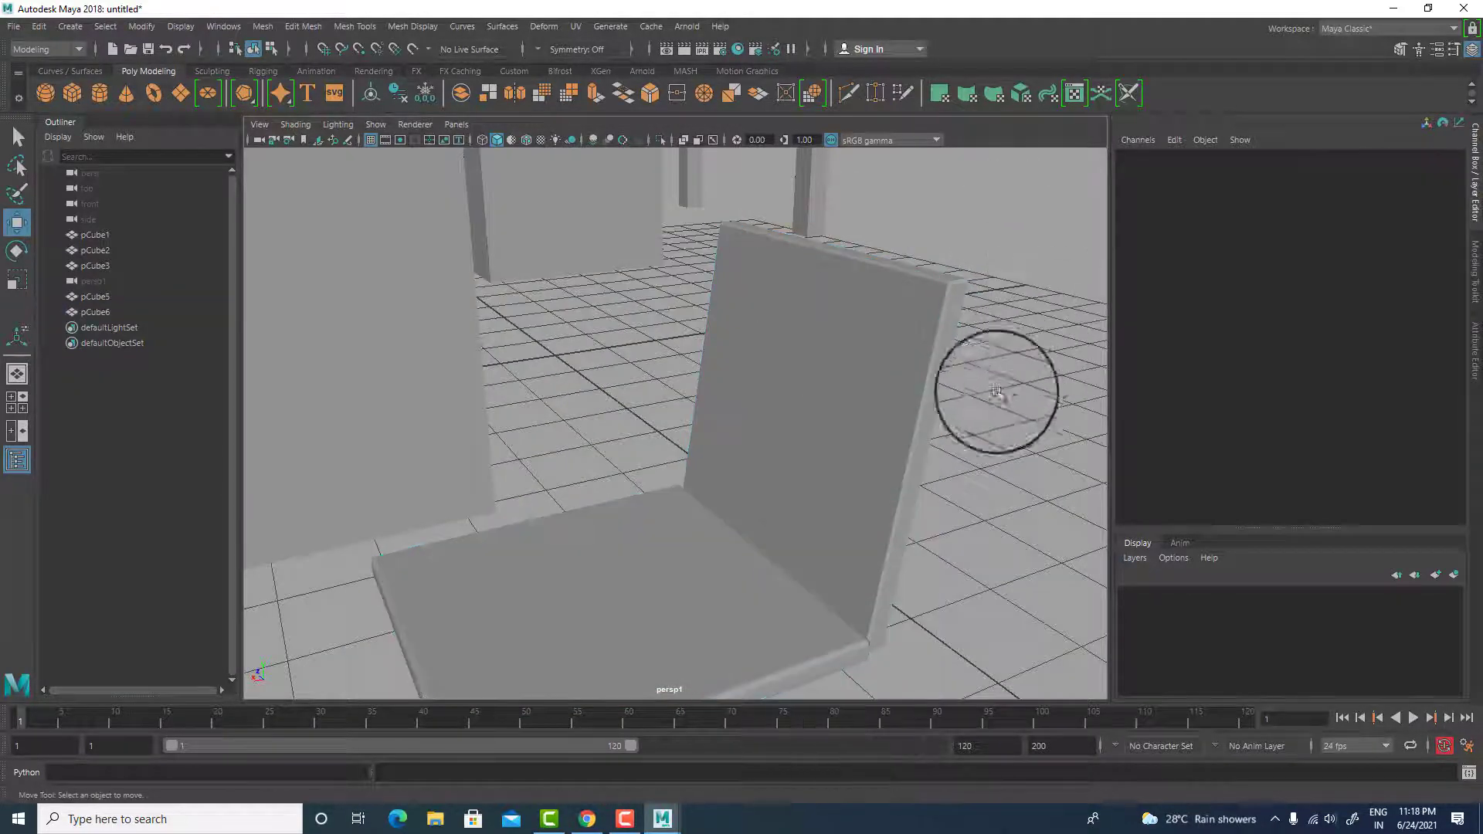
# - Narrow the whole chair along Z to a scale of about 0.815, undoing any scaling on the other axes
pyautogui.keyDown('alt'); pyautogui.moveTo(996, 391); pyautogui.dragTo(843, 468); pyautogui.keyUp('alt')
pyautogui.click(817, 424)
pyautogui.press('r')
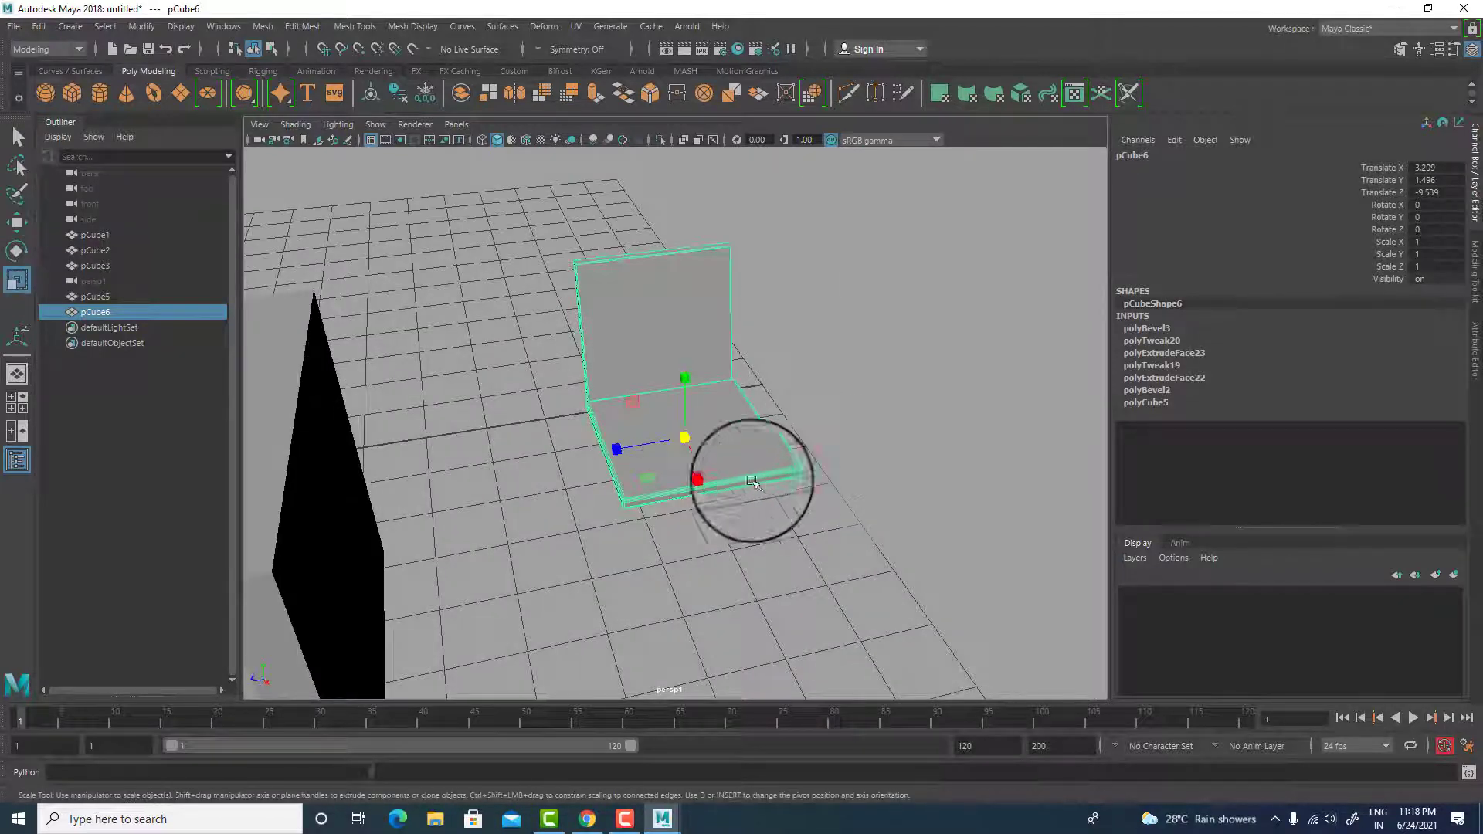
pyautogui.moveTo(612, 443); pyautogui.dragTo(733, 536)
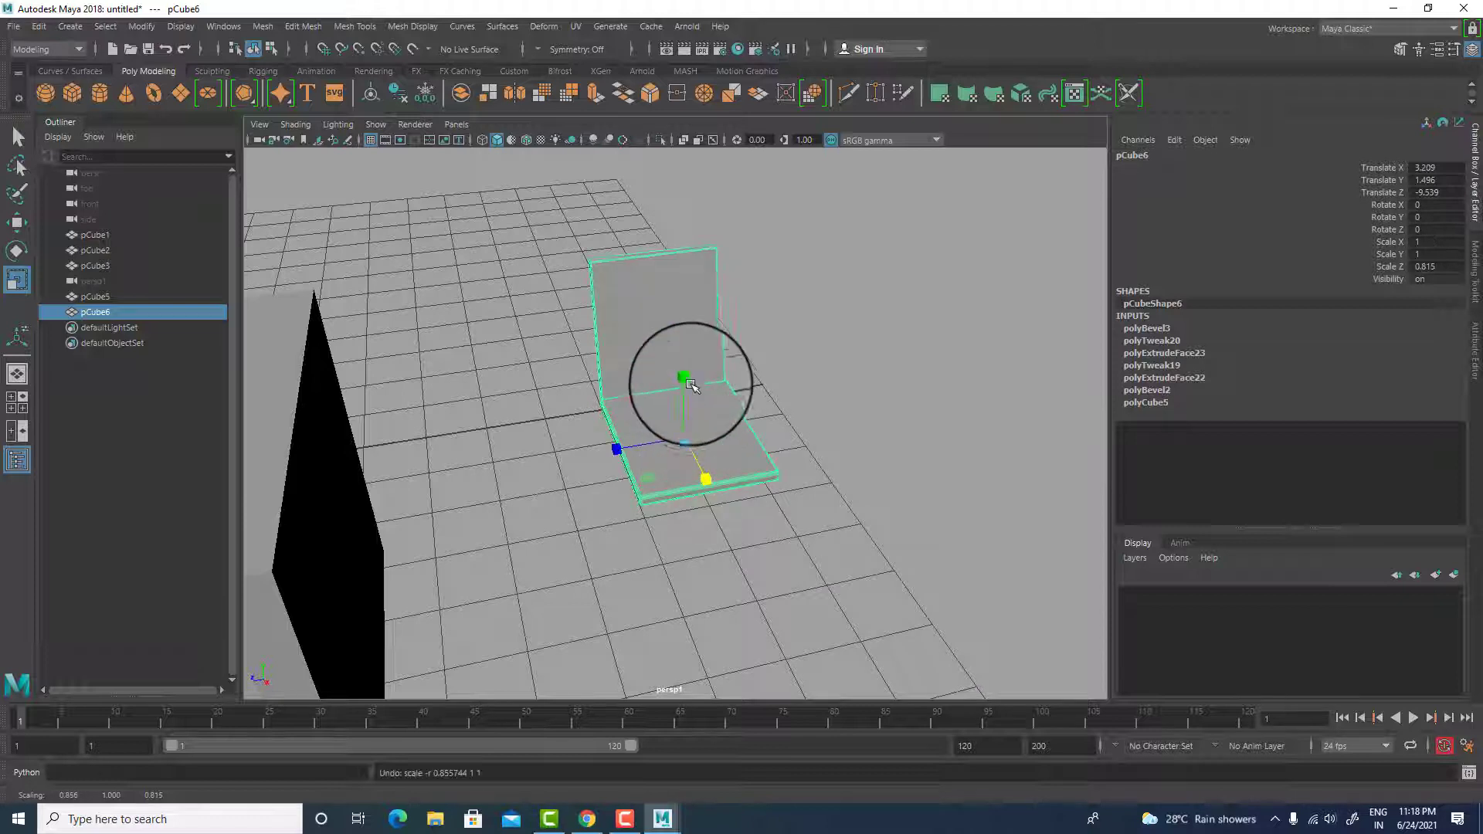
pyautogui.moveTo(682, 381); pyautogui.dragTo(685, 386)
pyautogui.hotkey('ctrl', 'z')
# - Tilt the backrest backward by moving its top vertices, and shorten the seat by moving its front vertices to about X 3.75
pyautogui.moveTo(697, 320); pyautogui.dragTo(641, 300, button='right')
pyautogui.moveTo(544, 246); pyautogui.dragTo(806, 286)
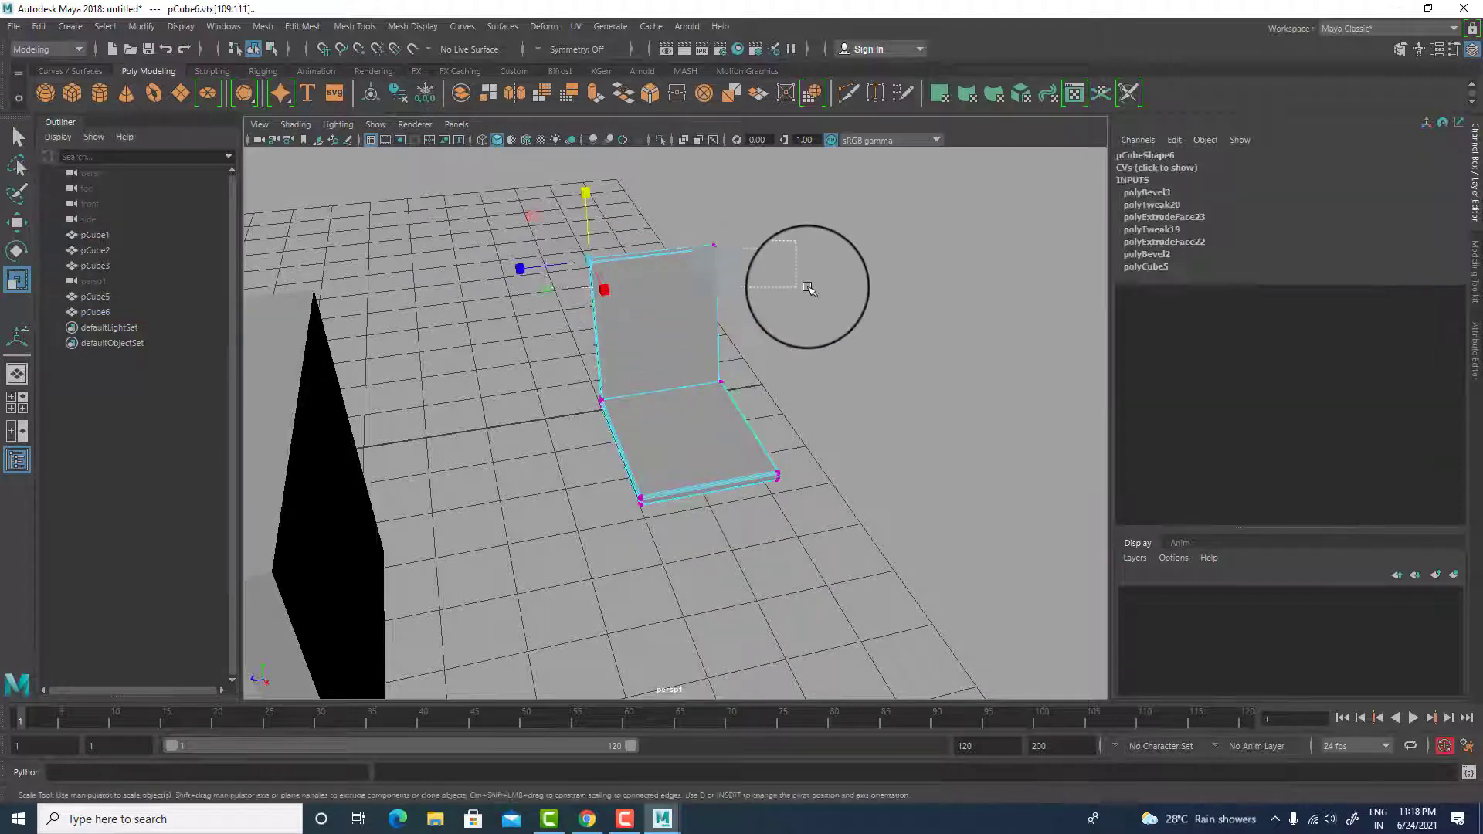
pyautogui.keyDown('shift'); pyautogui.moveTo(626, 241); pyautogui.dragTo(886, 284); pyautogui.keyUp('shift')
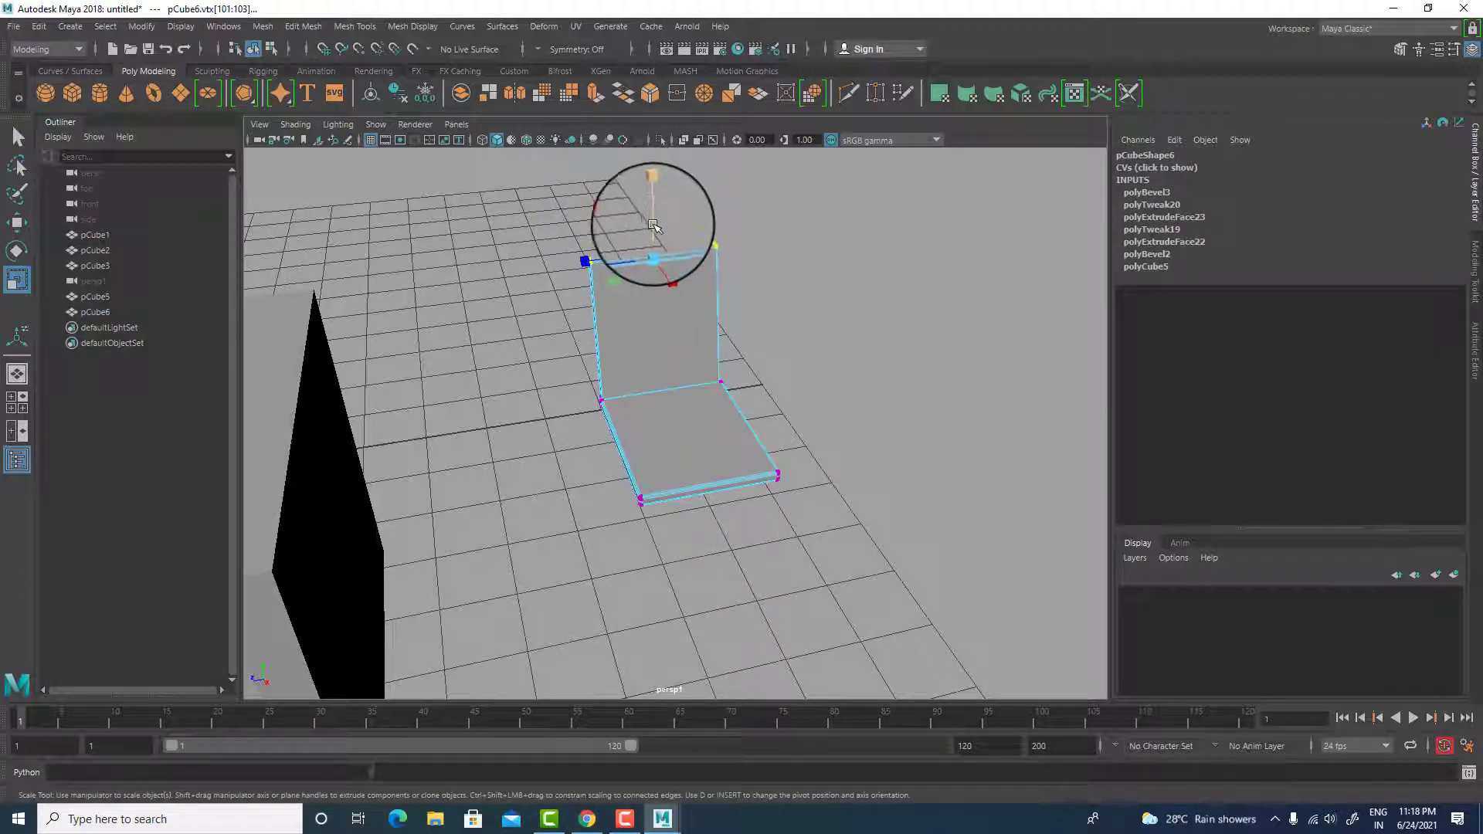
pyautogui.press('w')
pyautogui.moveTo(649, 195); pyautogui.dragTo(752, 541)
pyautogui.moveTo(859, 439); pyautogui.dragTo(778, 406)
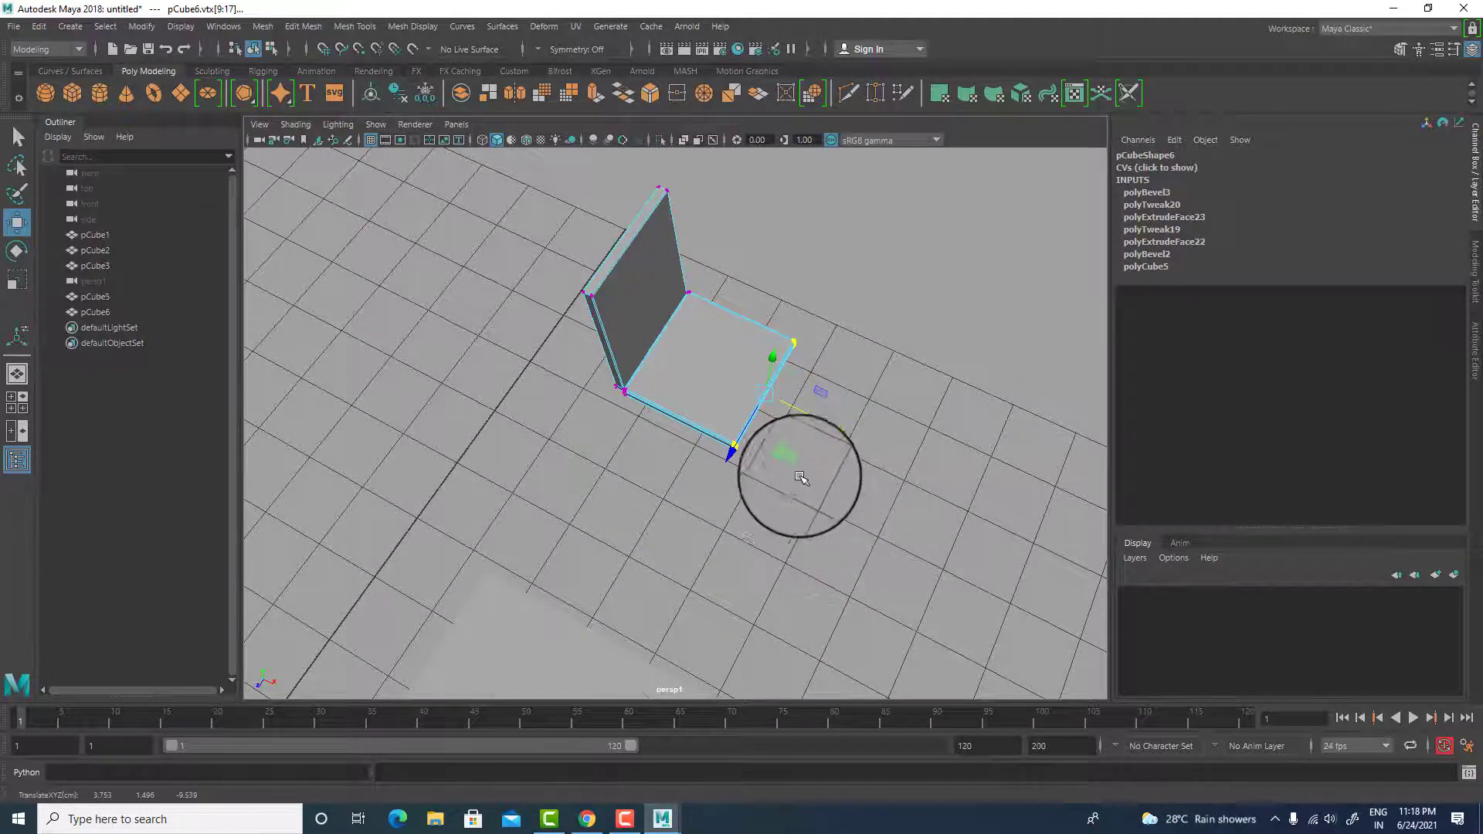
# - Connect the front and back edges of the seat's underside with 2 segments, and spread the new edges close to the sides
pyautogui.keyDown('alt'); pyautogui.moveTo(801, 479); pyautogui.dragTo(650, 404); pyautogui.keyUp('alt')
pyautogui.rightClick(683, 396)
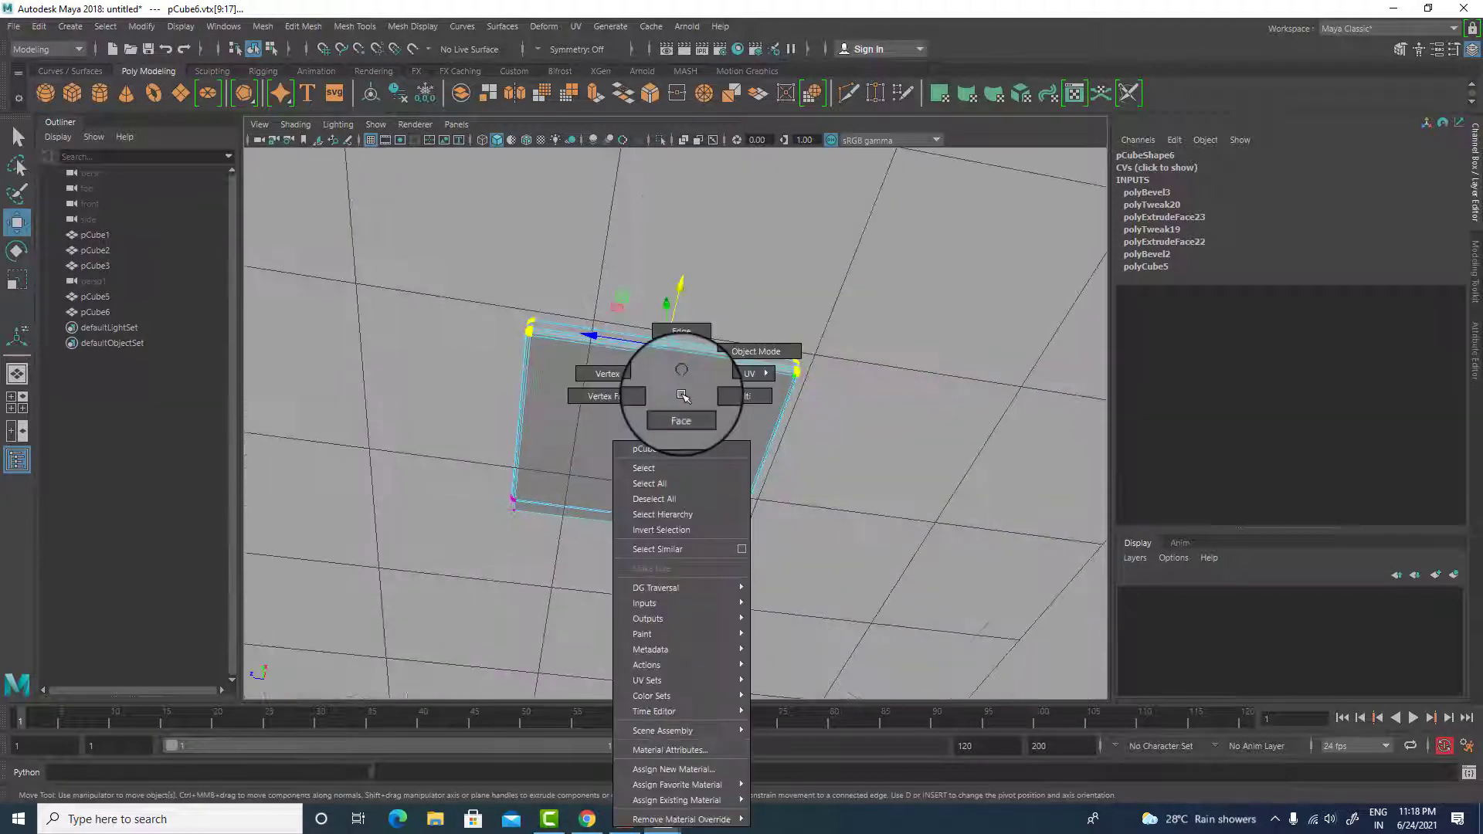
pyautogui.click(681, 421)
pyautogui.keyDown('alt'); pyautogui.moveTo(699, 383); pyautogui.dragTo(745, 487, button='right'); pyautogui.keyUp('alt')
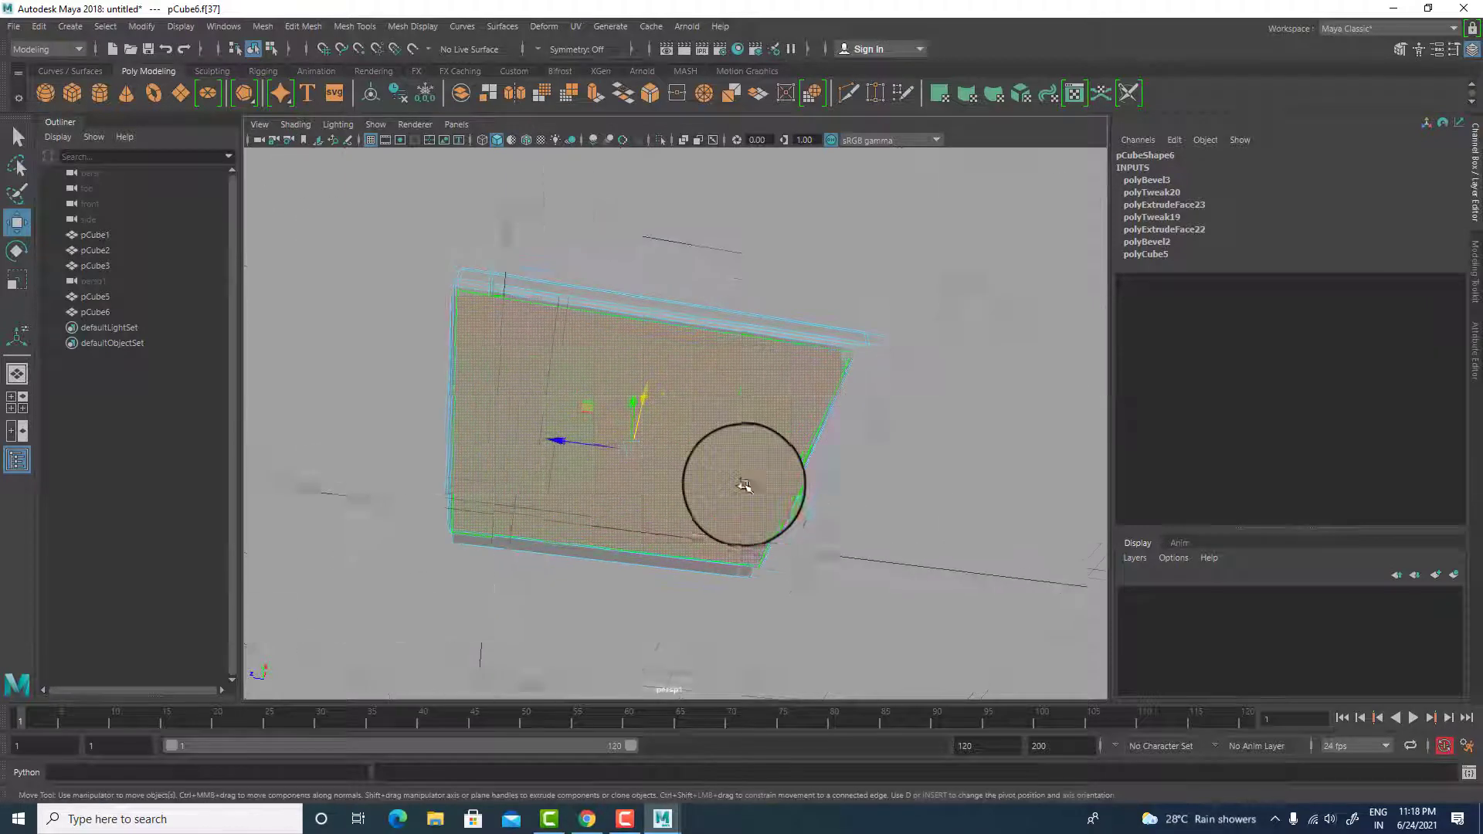
pyautogui.keyDown('alt'); pyautogui.moveTo(745, 487); pyautogui.dragTo(787, 479, button='middle'); pyautogui.keyUp('alt')
pyautogui.moveTo(696, 371); pyautogui.dragTo(781, 463, button='right')
pyautogui.click(722, 321)
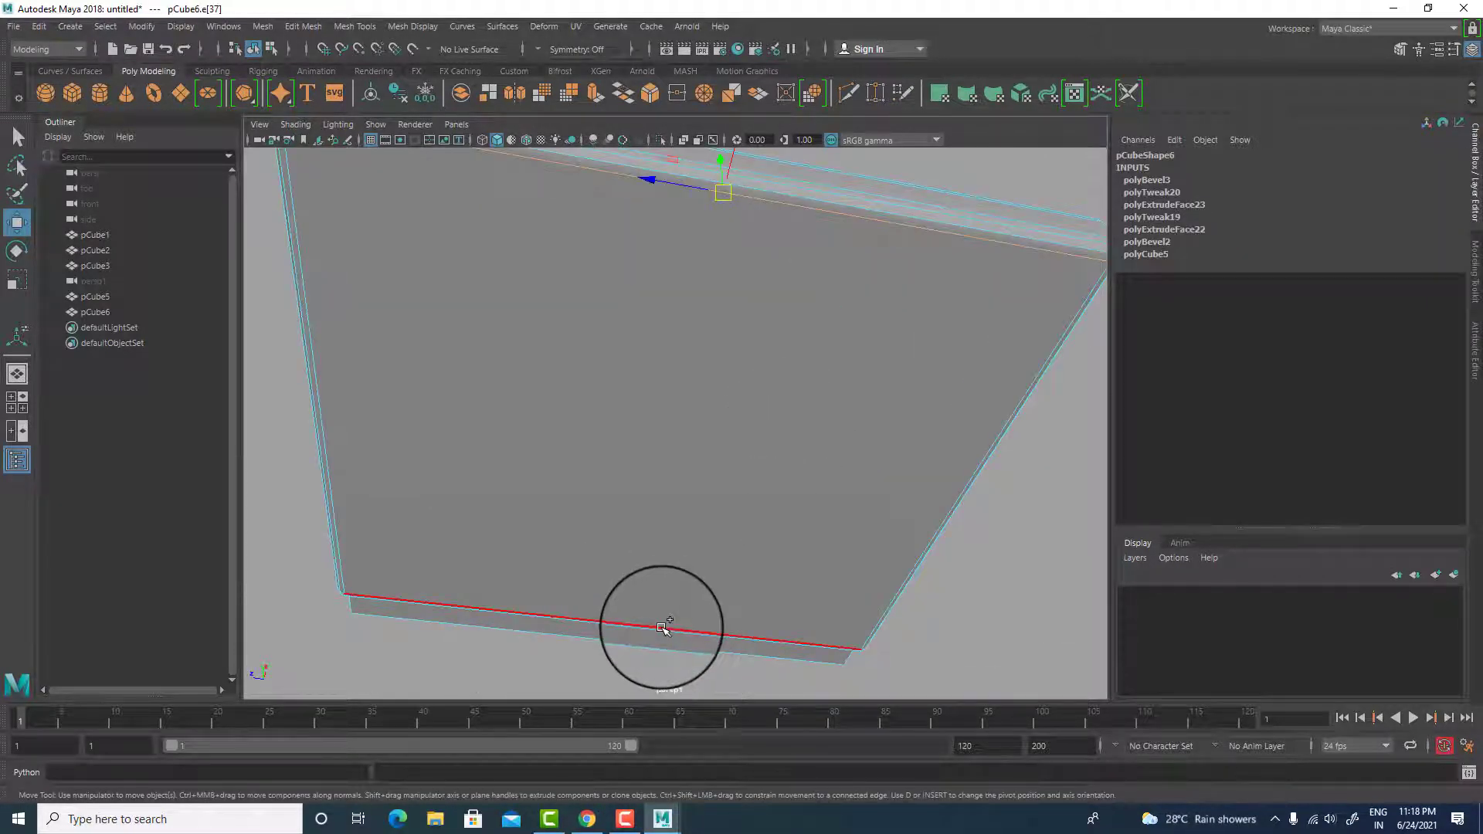
pyautogui.keyDown('shift'); pyautogui.click(665, 625); pyautogui.keyUp('shift')
pyautogui.keyDown('alt'); pyautogui.moveTo(696, 620); pyautogui.dragTo(684, 342, button='right'); pyautogui.keyUp('alt')
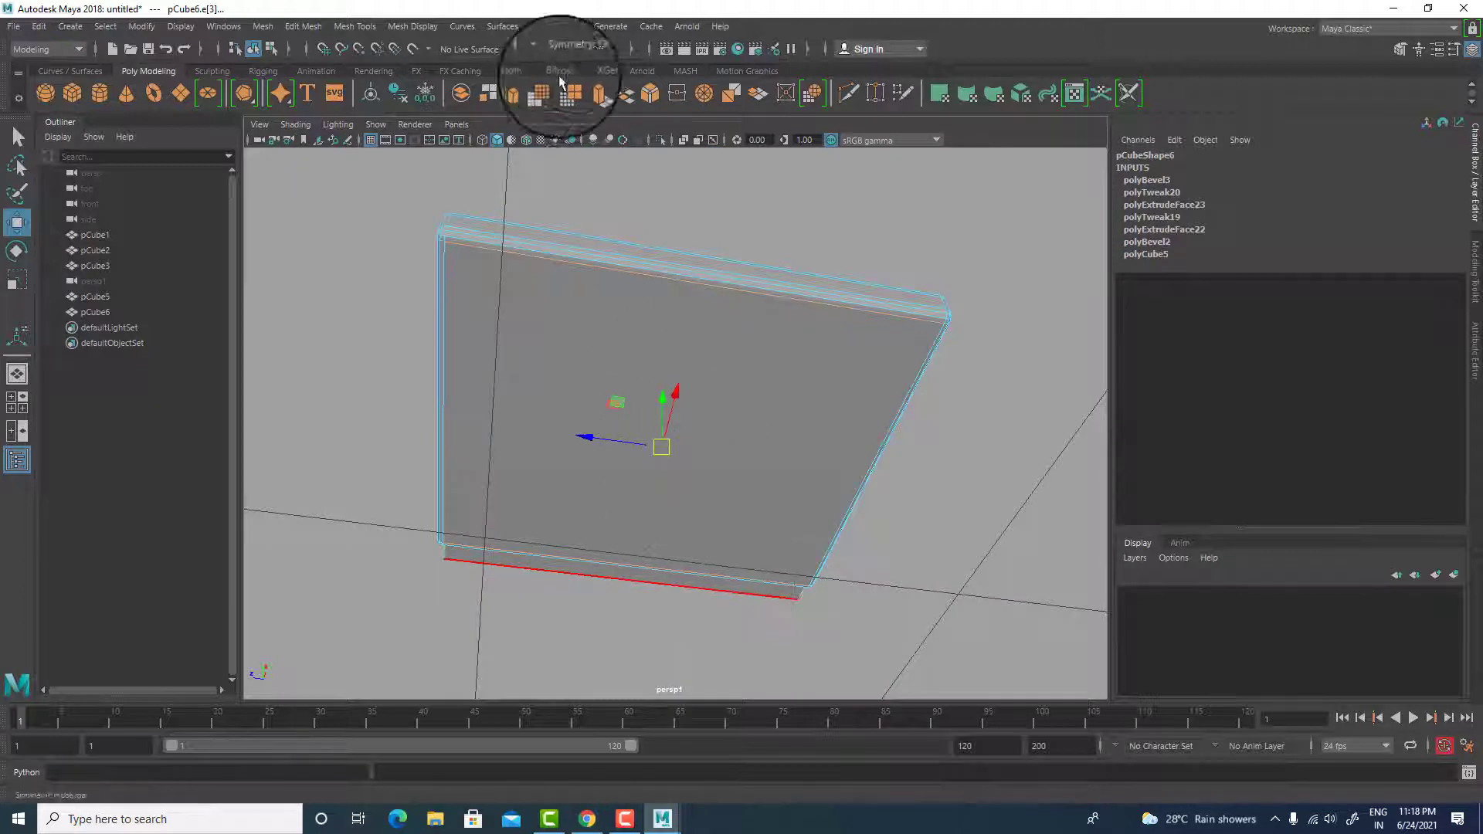
pyautogui.click(419, 27)
pyautogui.moveTo(368, 28)
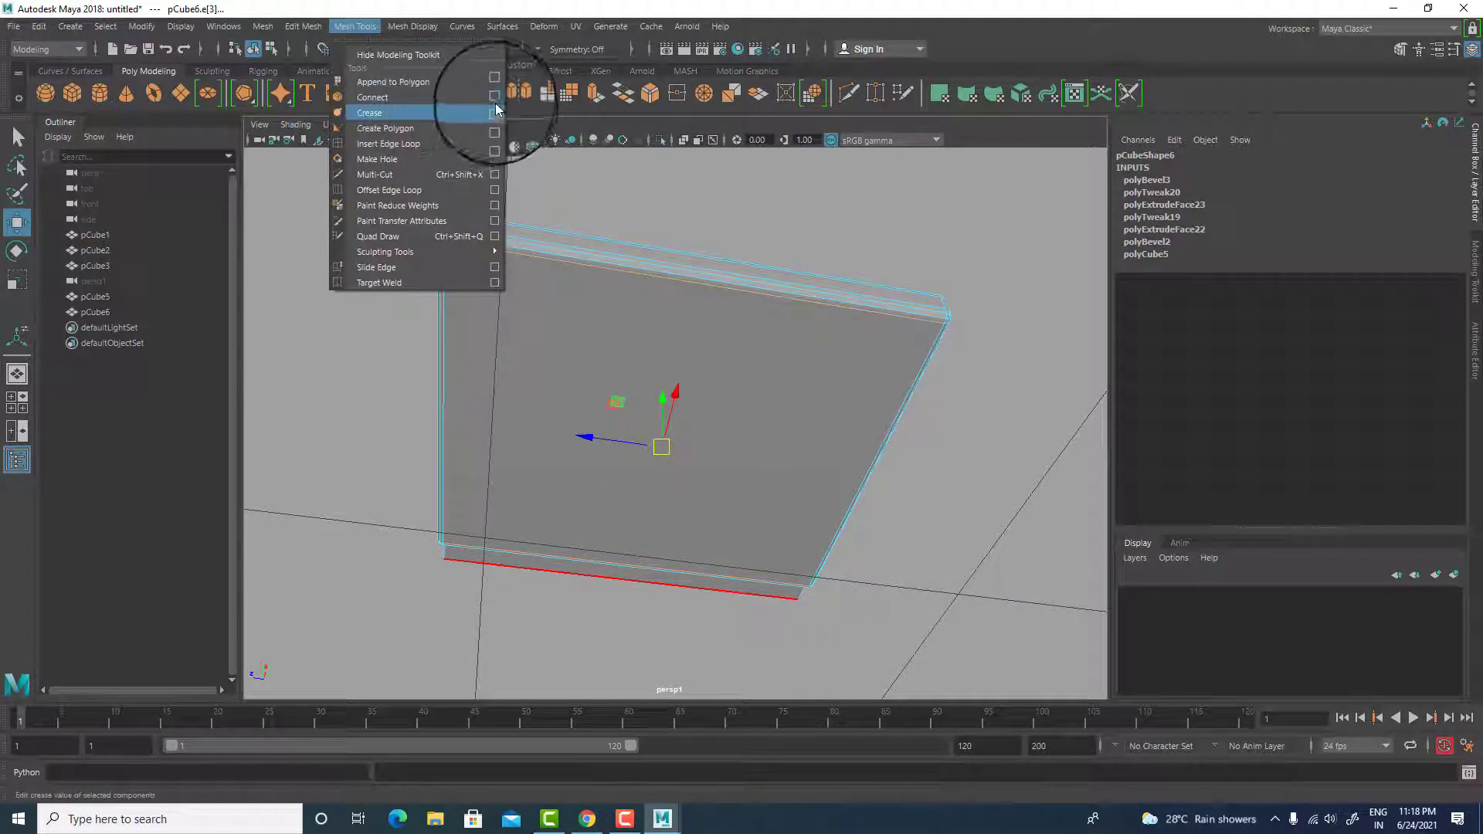
pyautogui.click(495, 106)
pyautogui.click(1283, 132)
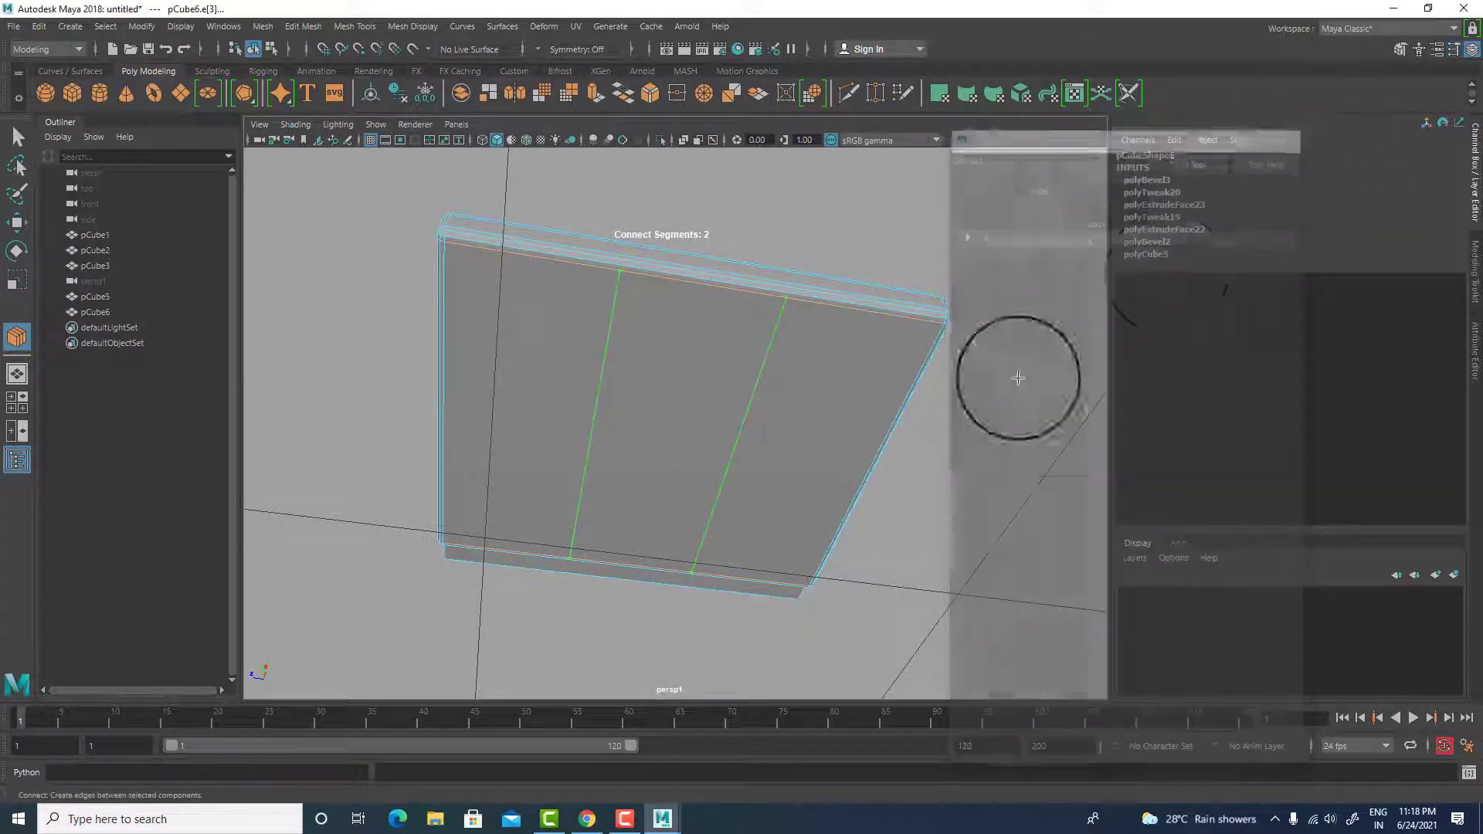
pyautogui.press('r')
pyautogui.moveTo(593, 439); pyautogui.dragTo(517, 431)
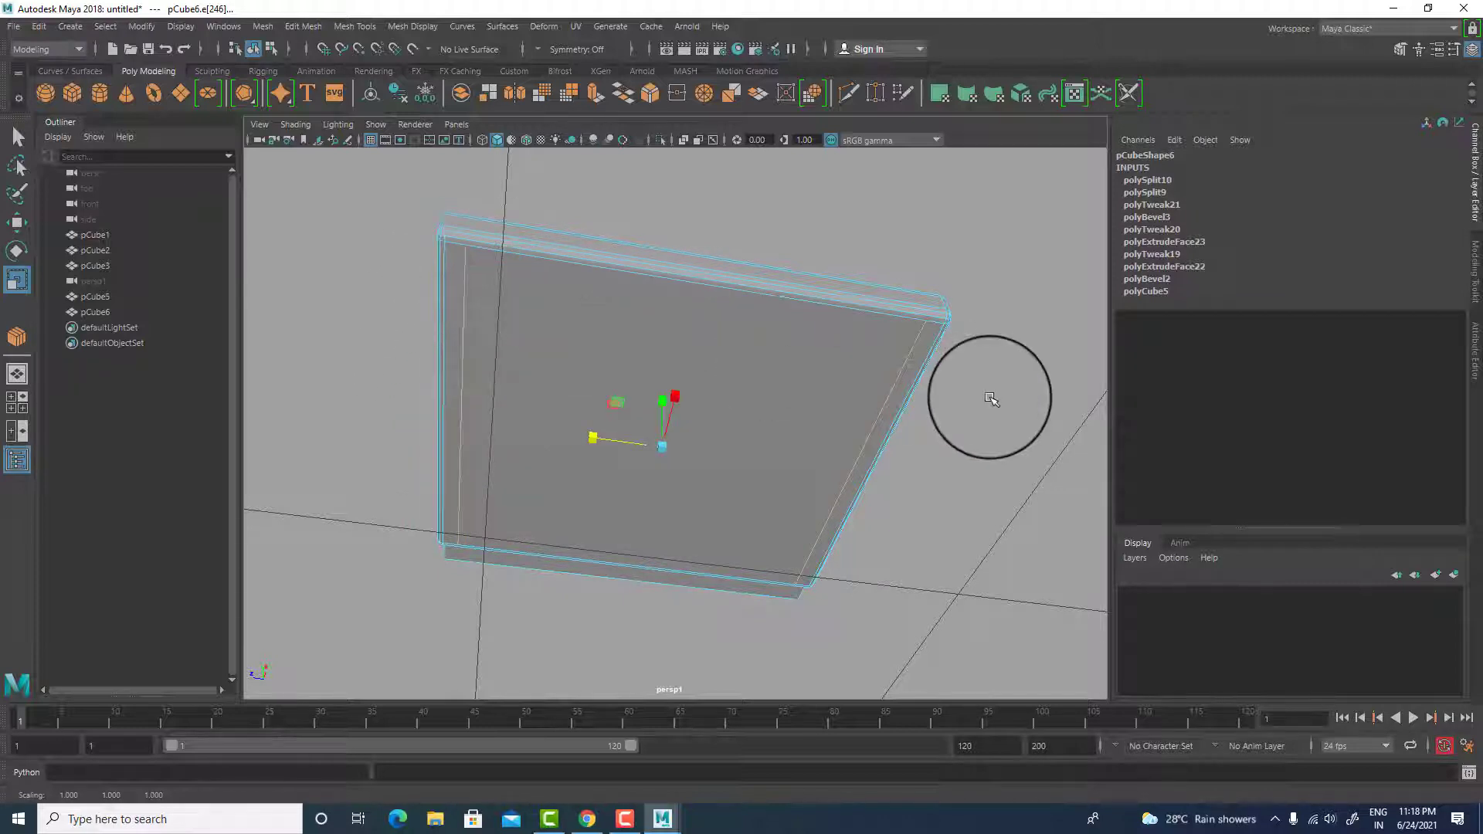
# - Extrude the two narrow side strips of the seat's underside downward to form the chair's side supports
pyautogui.moveTo(772, 371); pyautogui.dragTo(775, 421, button='right')
pyautogui.click(886, 417)
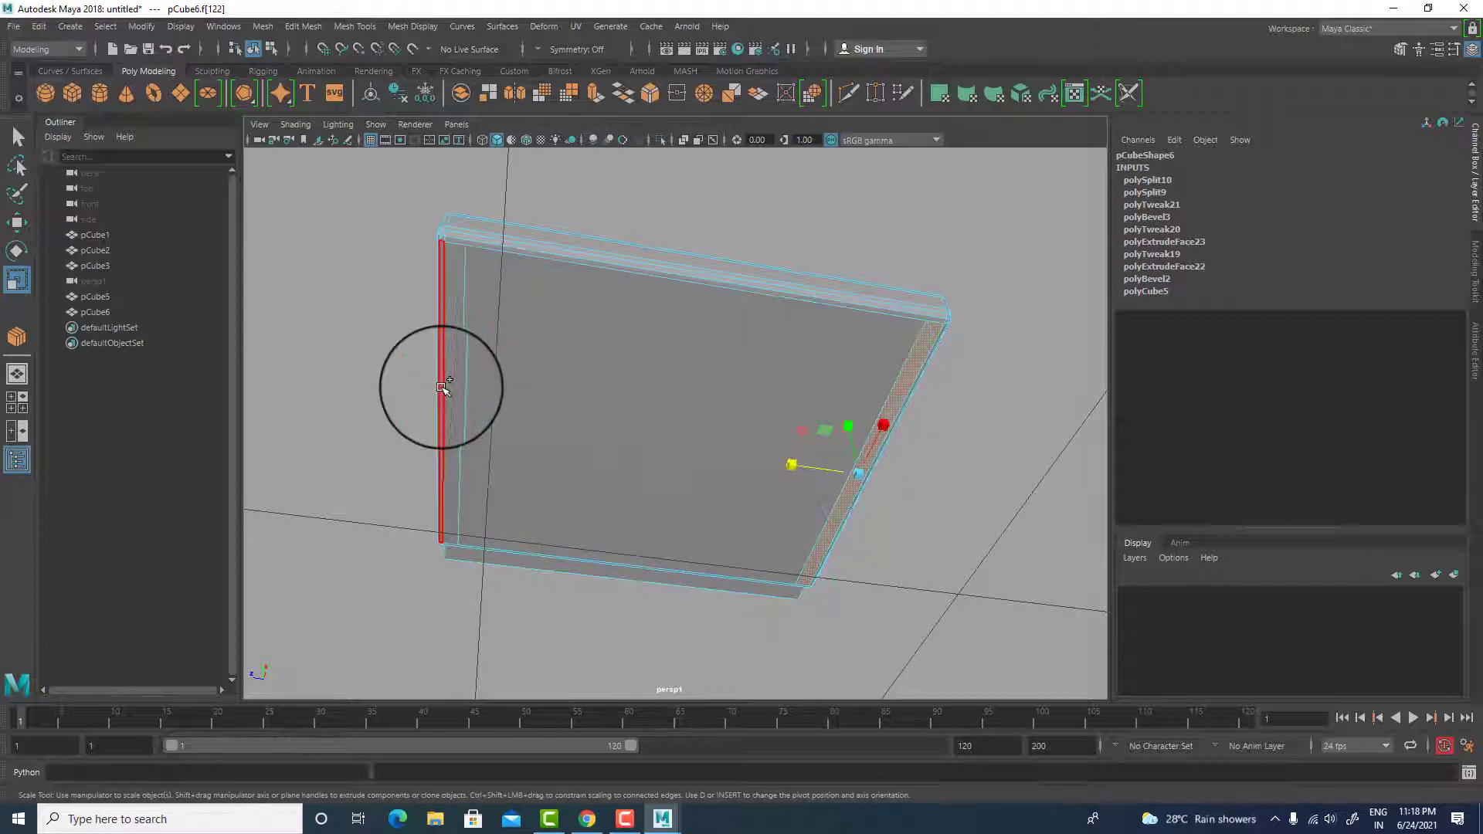
pyautogui.click(452, 417)
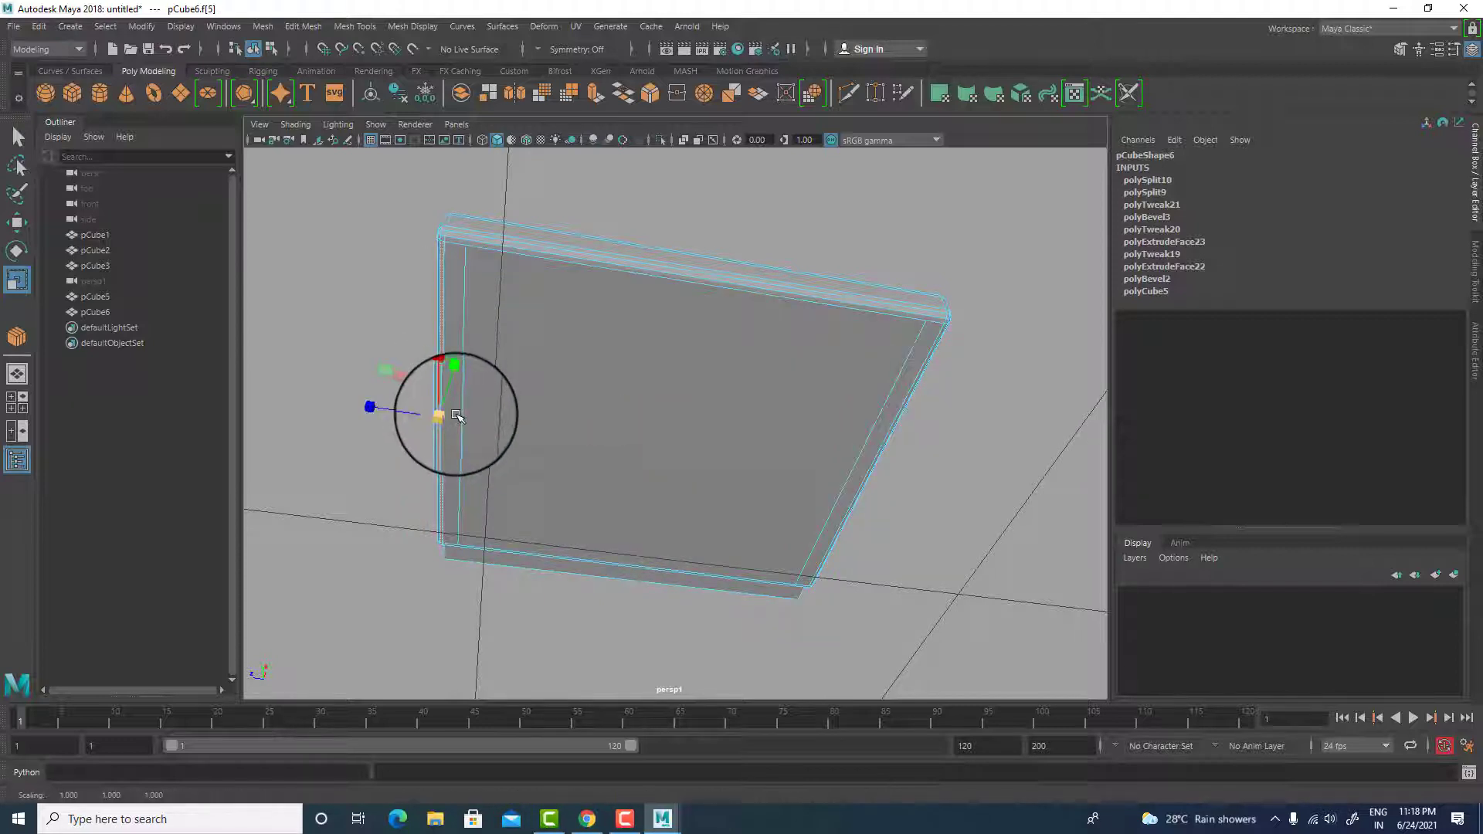
pyautogui.keyDown('shift'); pyautogui.click(873, 448); pyautogui.keyUp('shift')
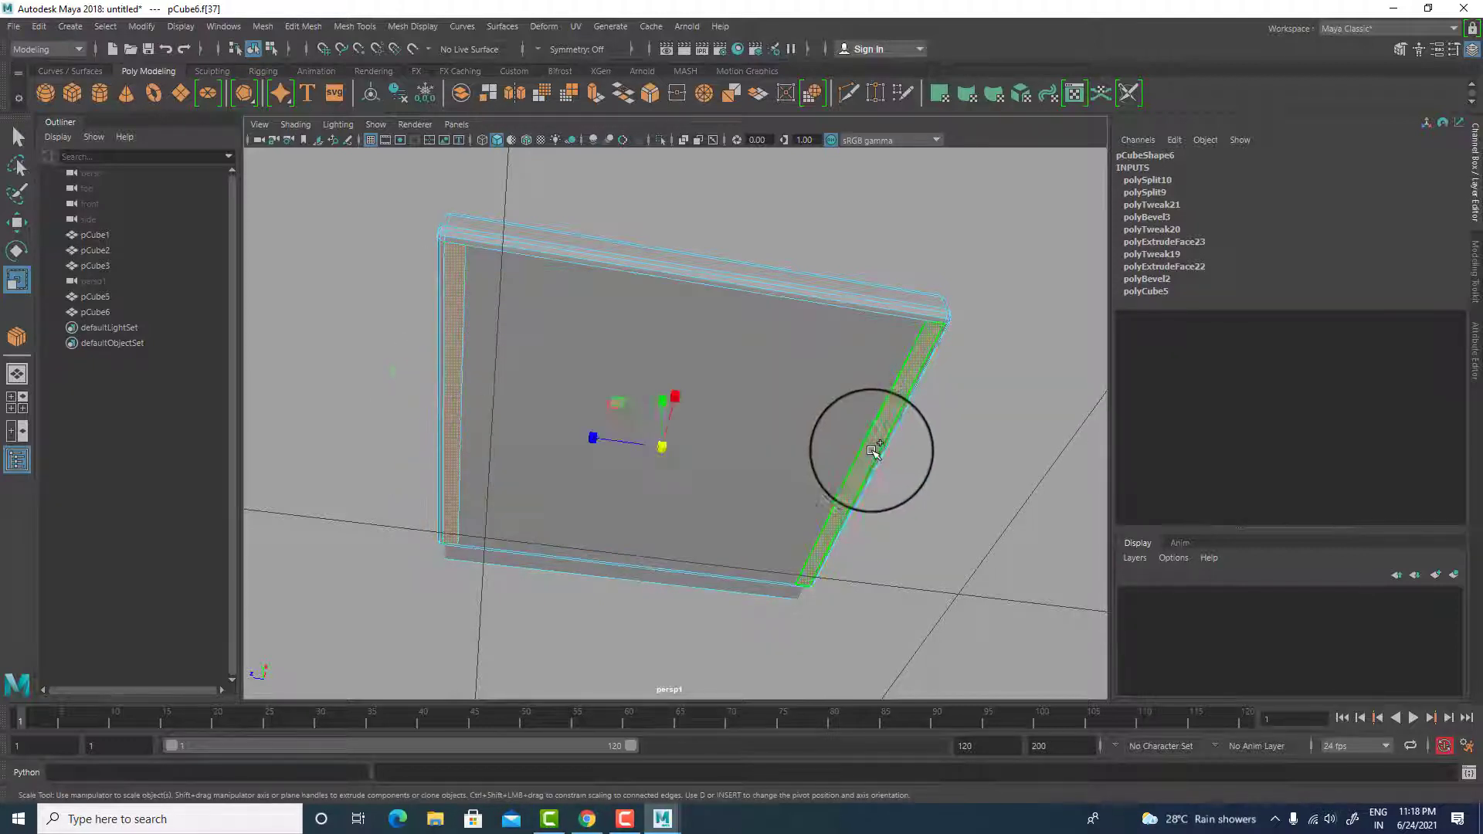
pyautogui.press('w')
pyautogui.scroll(-4, 883, 465)
pyautogui.keyDown('alt'); pyautogui.moveTo(881, 473); pyautogui.dragTo(912, 381); pyautogui.keyUp('alt')
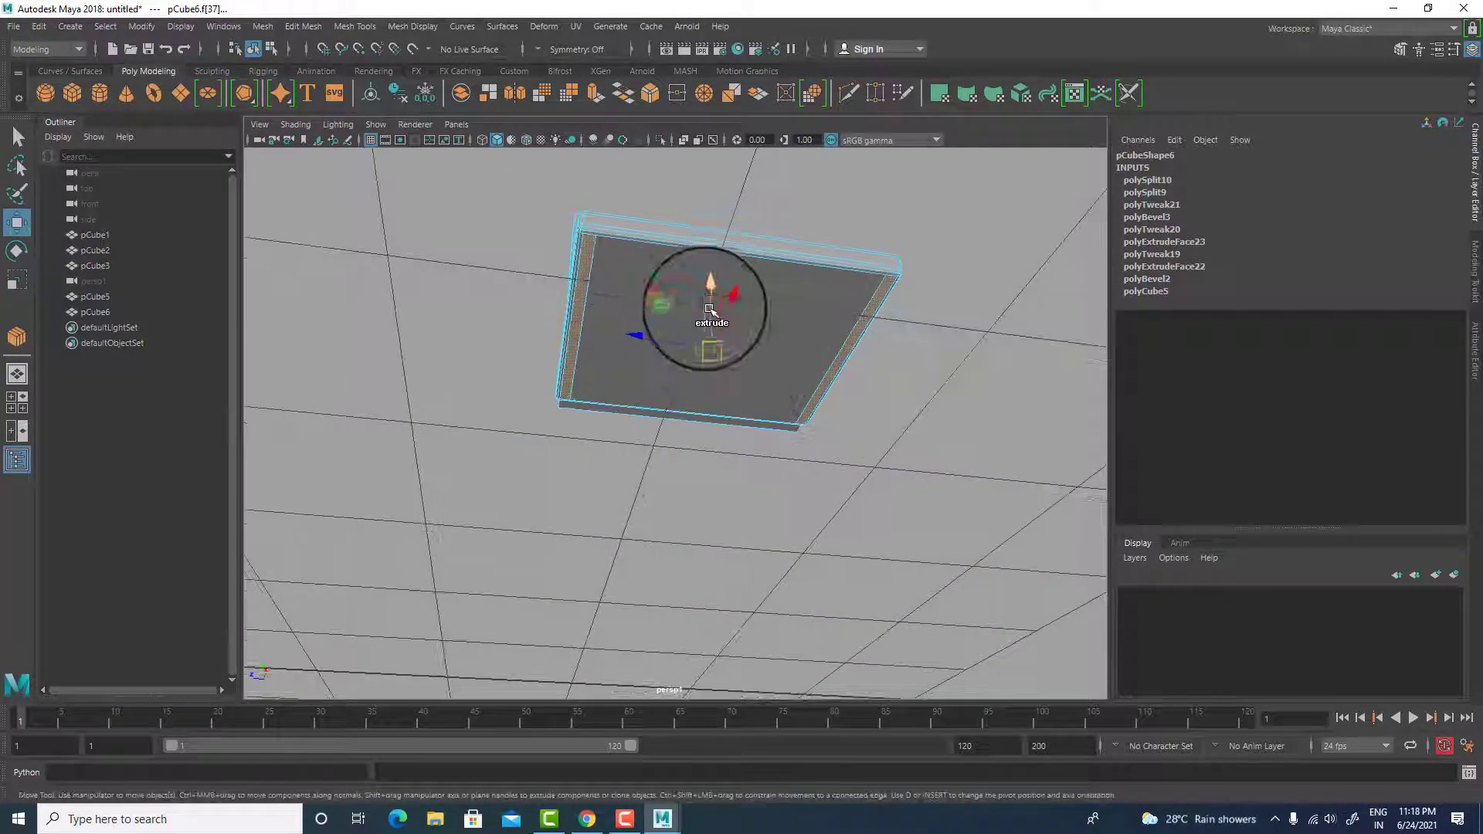
pyautogui.keyDown('shift'); pyautogui.moveTo(709, 299); pyautogui.dragTo(772, 558); pyautogui.keyUp('shift')
# - Connect the vertical edges of the backrest with 1 segment halfway up its height
pyautogui.keyDown('alt'); pyautogui.moveTo(868, 540); pyautogui.dragTo(804, 525); pyautogui.keyUp('alt')
pyautogui.moveTo(749, 374); pyautogui.dragTo(748, 291, button='right')
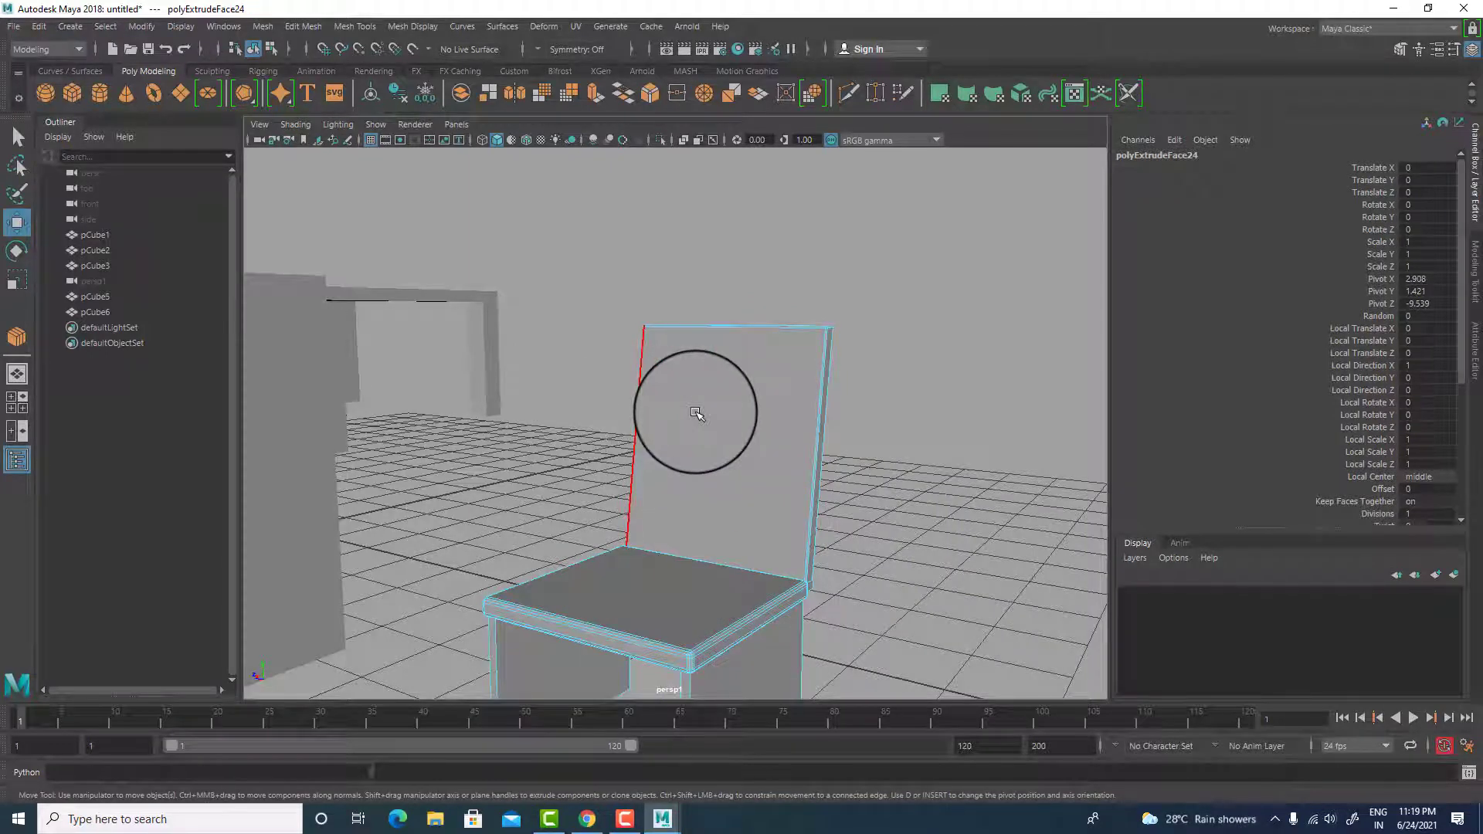
pyautogui.keyDown('alt'); pyautogui.moveTo(734, 423); pyautogui.dragTo(705, 433); pyautogui.keyUp('alt')
pyautogui.moveTo(705, 345); pyautogui.dragTo(705, 325, button='right')
pyautogui.moveTo(477, 410); pyautogui.dragTo(1038, 452)
pyautogui.keyDown('alt'); pyautogui.moveTo(997, 453); pyautogui.dragTo(851, 466); pyautogui.keyUp('alt')
pyautogui.click(354, 29)
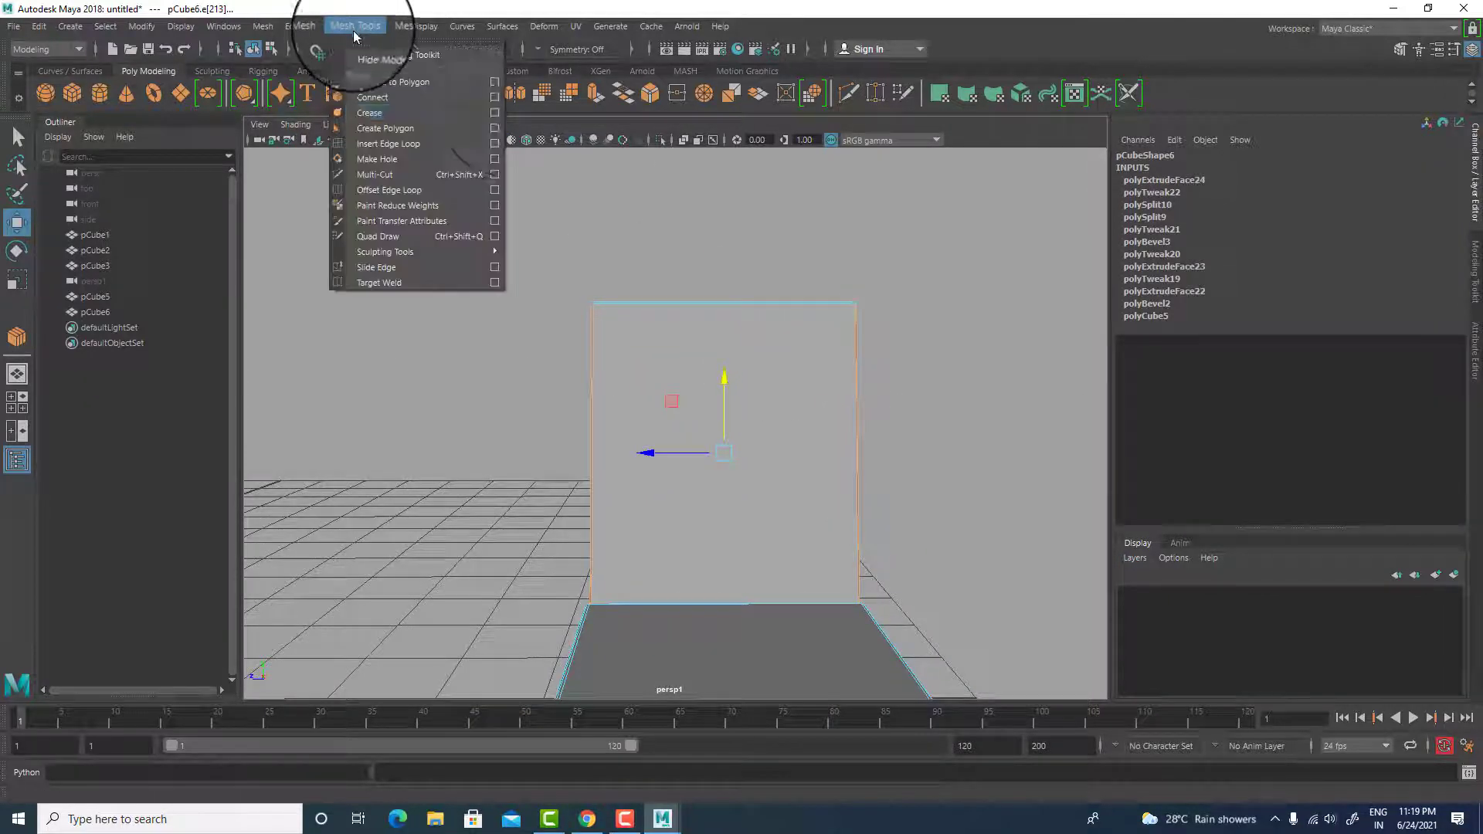
pyautogui.click(495, 104)
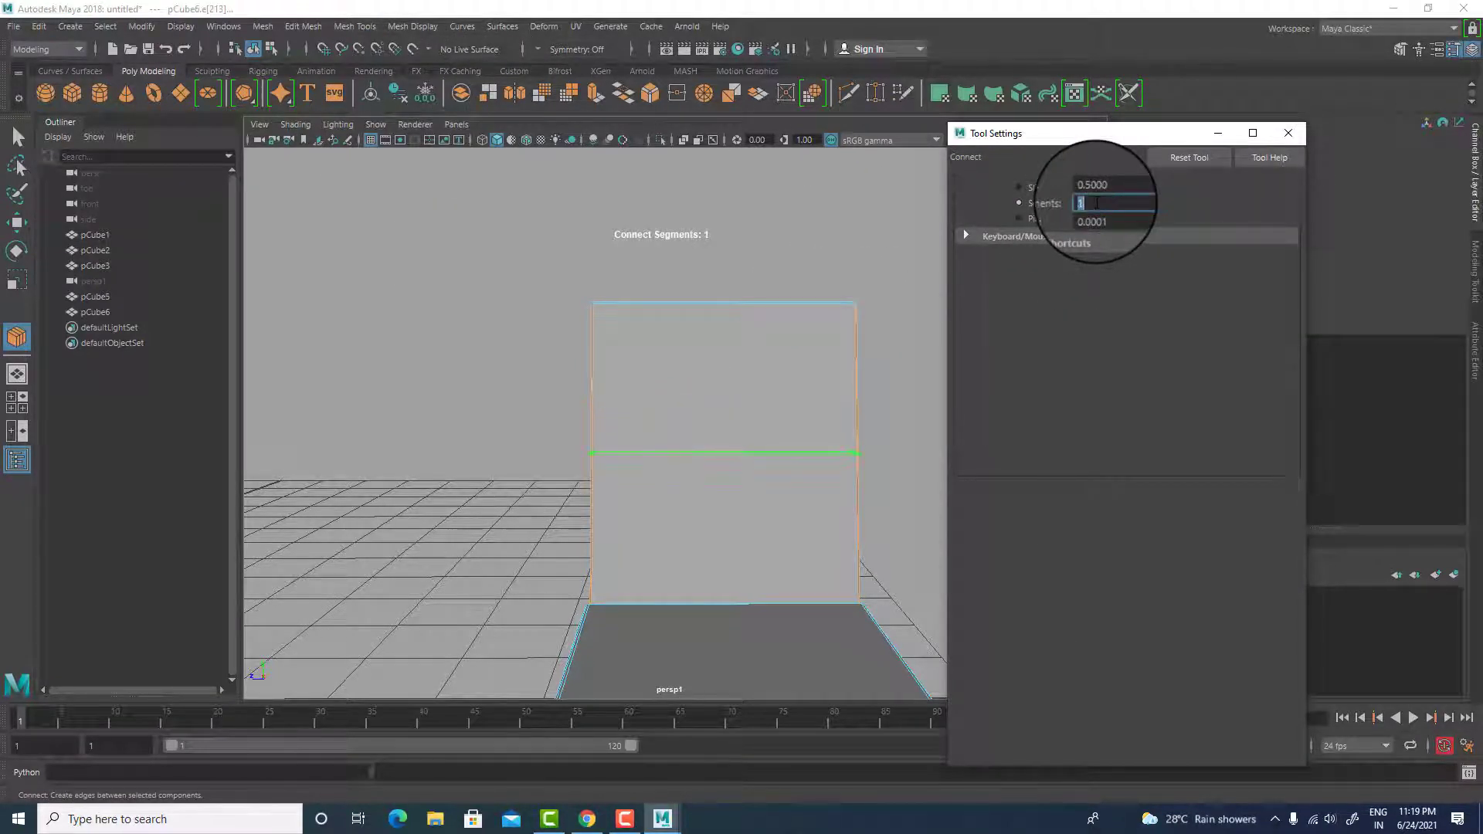
pyautogui.click(1286, 138)
pyautogui.press('w')
# - Move the backrest's middle edges forward and bevel them with 3 segments to curve it, finishing in object mode with nothing selected
pyautogui.keyDown('alt'); pyautogui.moveTo(927, 370); pyautogui.dragTo(669, 464); pyautogui.keyUp('alt')
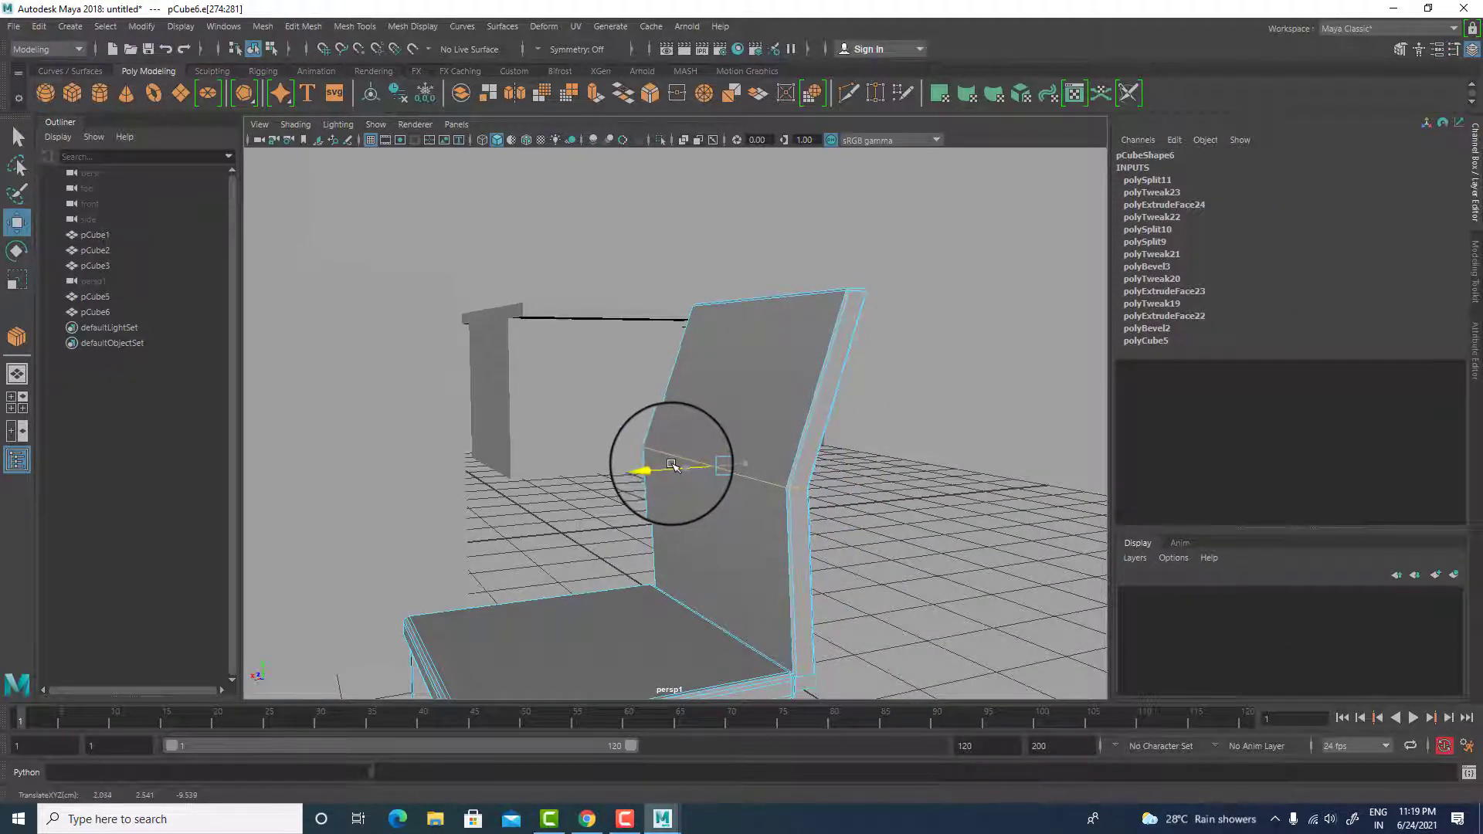
pyautogui.keyDown('shift'); pyautogui.moveTo(732, 430); pyautogui.dragTo(898, 427, button='right'); pyautogui.keyUp('shift')
pyautogui.hotkey('ctrl', 'z')
pyautogui.moveTo(913, 456); pyautogui.dragTo(929, 455)
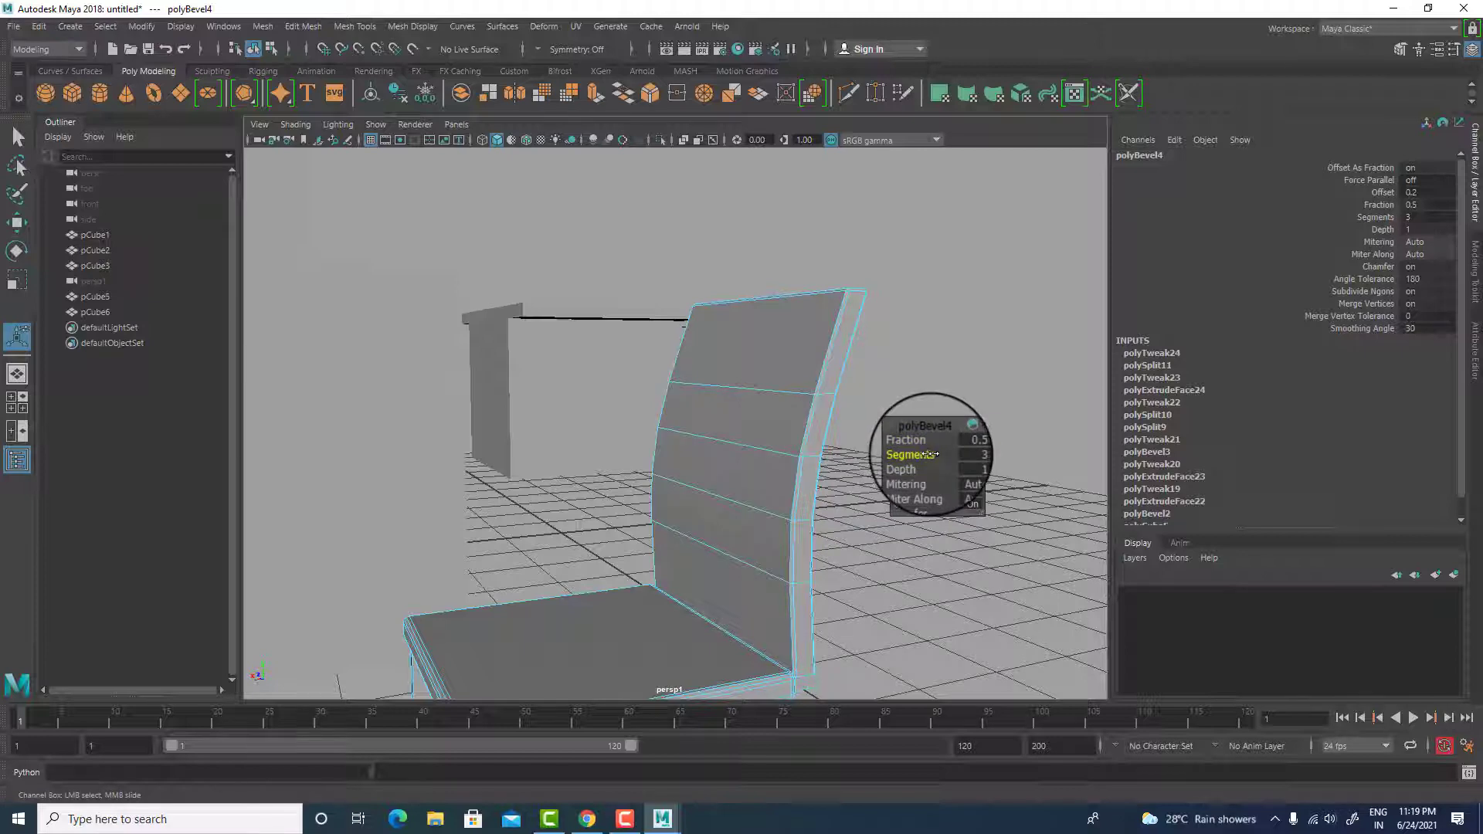
pyautogui.press('w')
pyautogui.moveTo(780, 421)
pyautogui.keyDown('alt'); pyautogui.mouseDown()
pyautogui.moveTo(1022, 431)
pyautogui.moveTo(778, 431)
pyautogui.moveTo(783, 397)
pyautogui.mouseUp(); pyautogui.keyUp('alt')
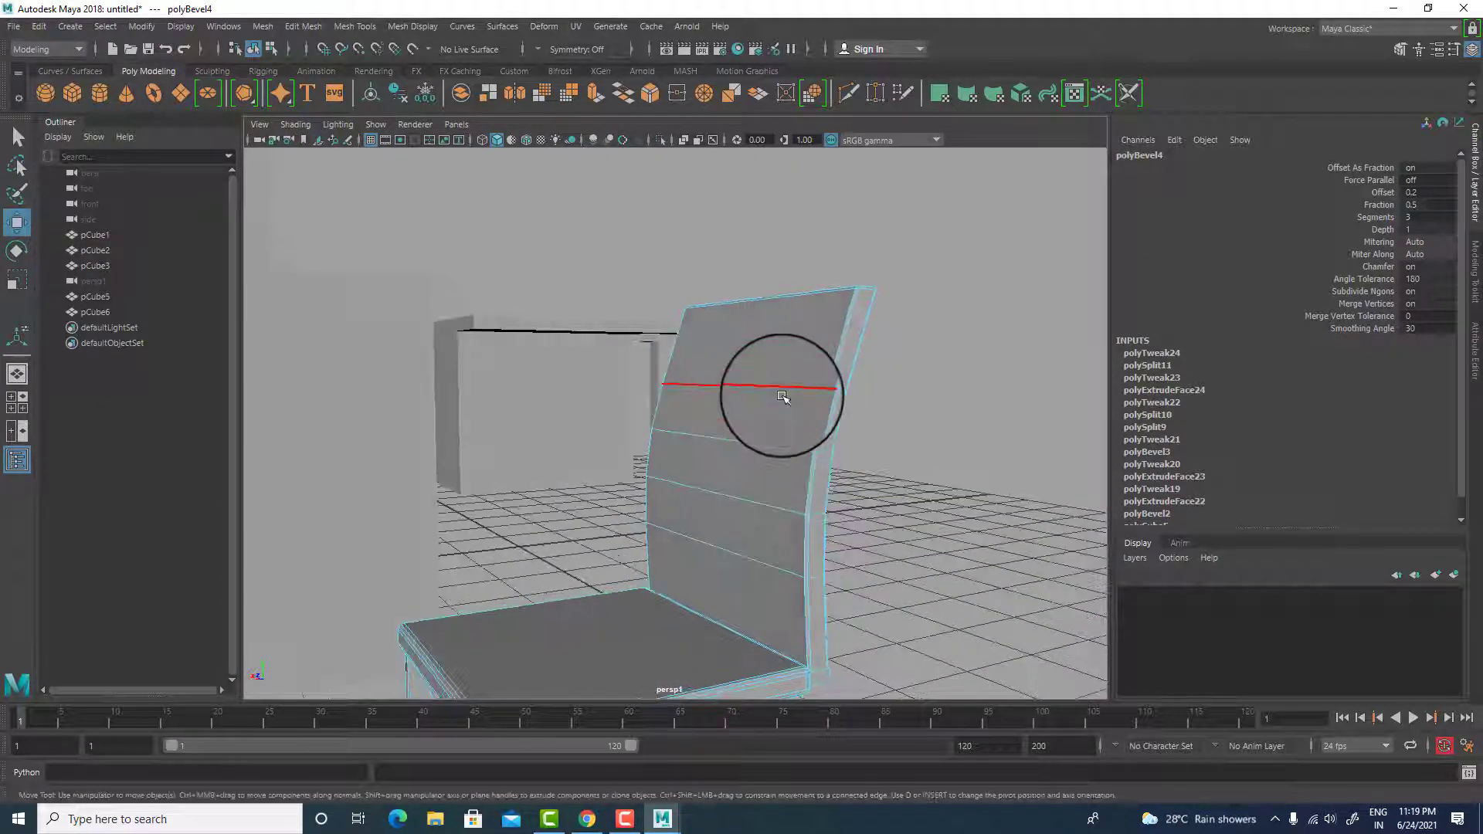
pyautogui.moveTo(758, 348); pyautogui.dragTo(920, 248, button='right')
pyautogui.click(927, 309)
pyautogui.scroll(-4, 940, 623)
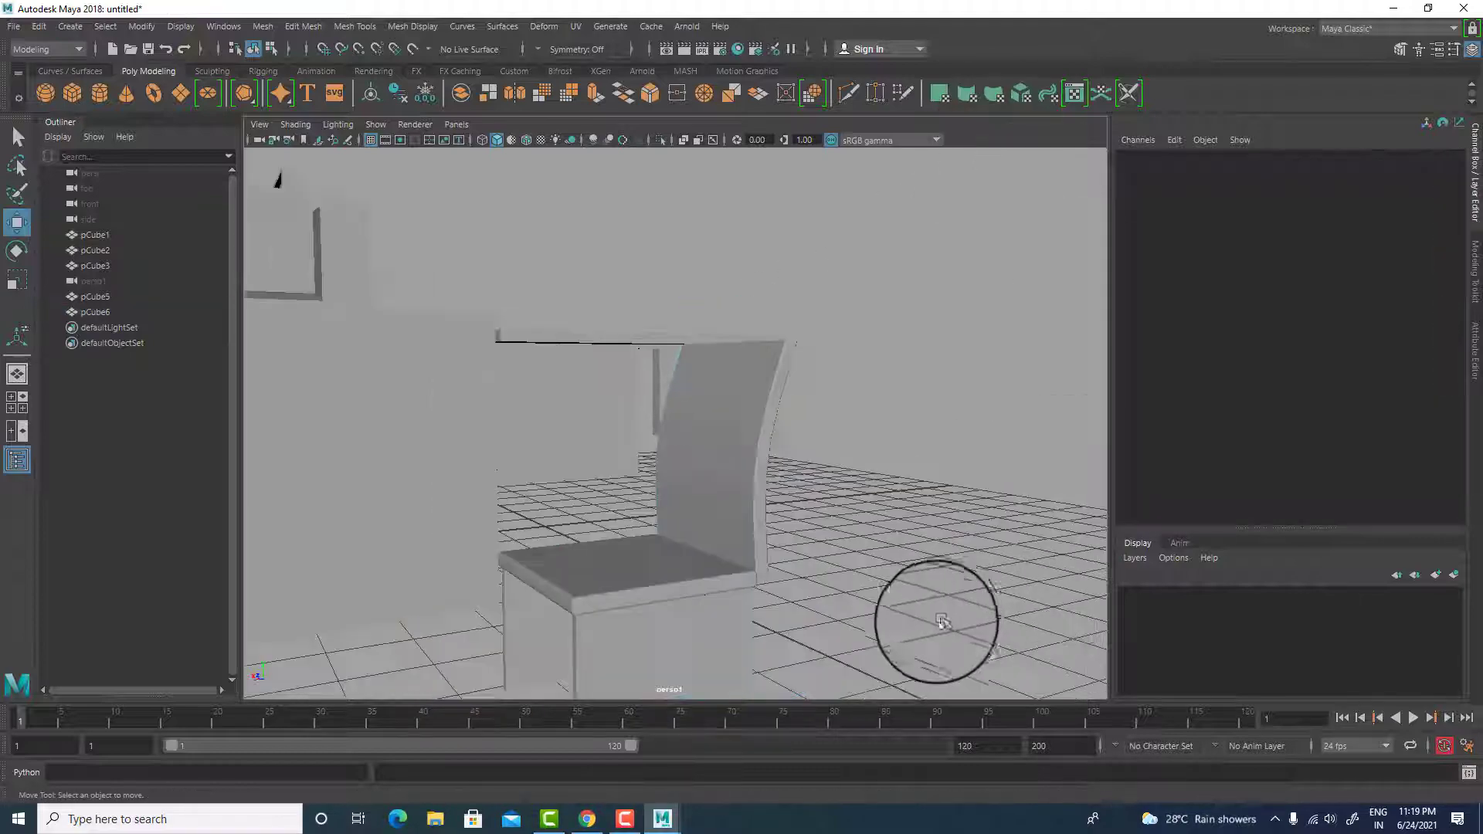
# - Draw a large, elongated flat polygon cube at the outer edge of the grid
pyautogui.keyDown('alt'); pyautogui.moveTo(940, 623); pyautogui.dragTo(607, 535); pyautogui.keyUp('alt')
pyautogui.click(72, 93)
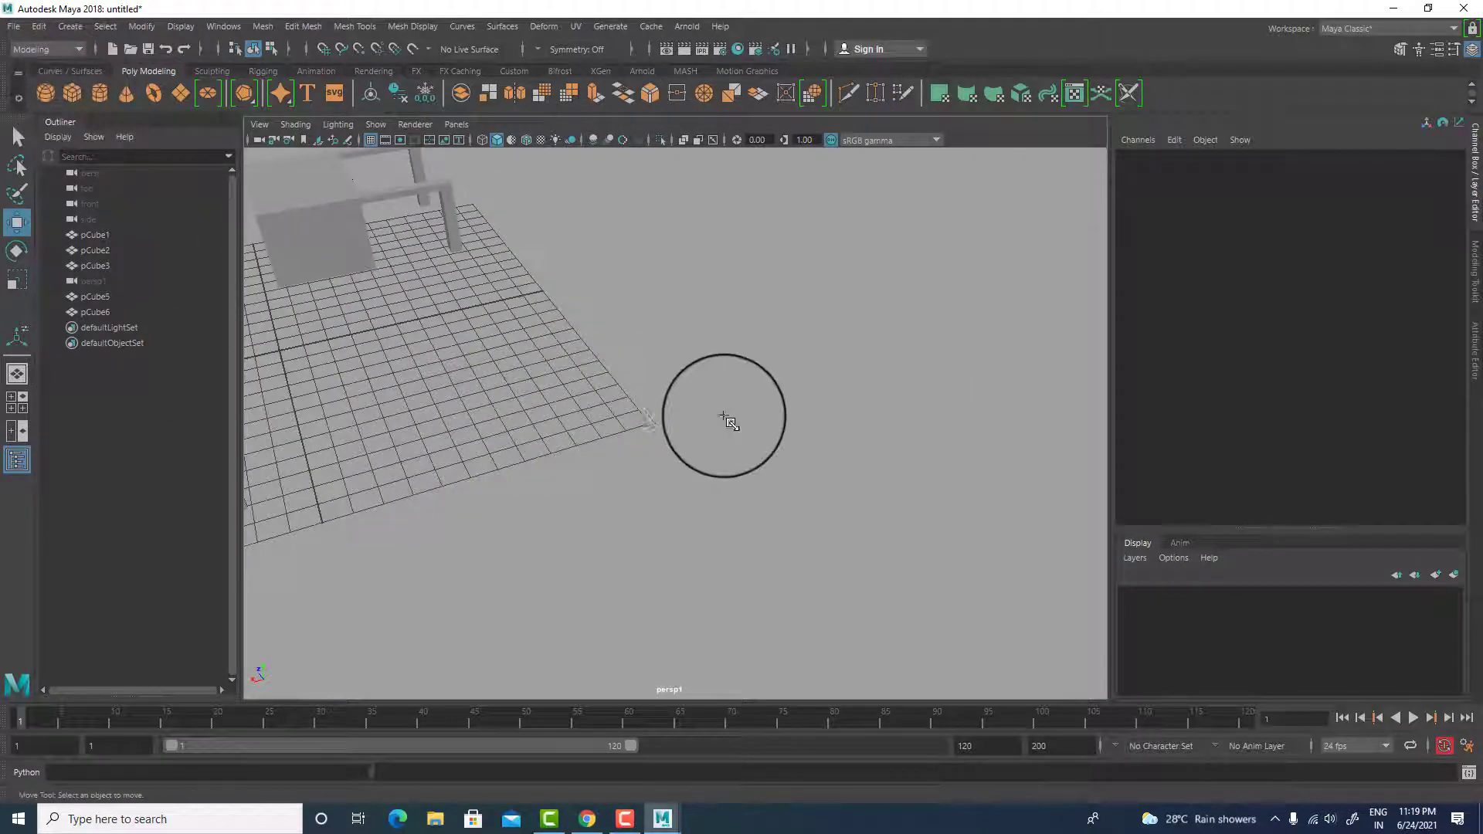
pyautogui.moveTo(721, 364); pyautogui.dragTo(489, 448)
pyautogui.keyDown('alt'); pyautogui.moveTo(621, 542); pyautogui.dragTo(636, 337); pyautogui.keyUp('alt')
pyautogui.scroll(3, 709, 466)
# - Connect the long edges along one side of the new slab with 2 segments
pyautogui.moveTo(659, 375); pyautogui.dragTo(658, 422, button='right')
pyautogui.click(548, 460)
pyautogui.moveTo(687, 349); pyautogui.dragTo(702, 287, button='right')
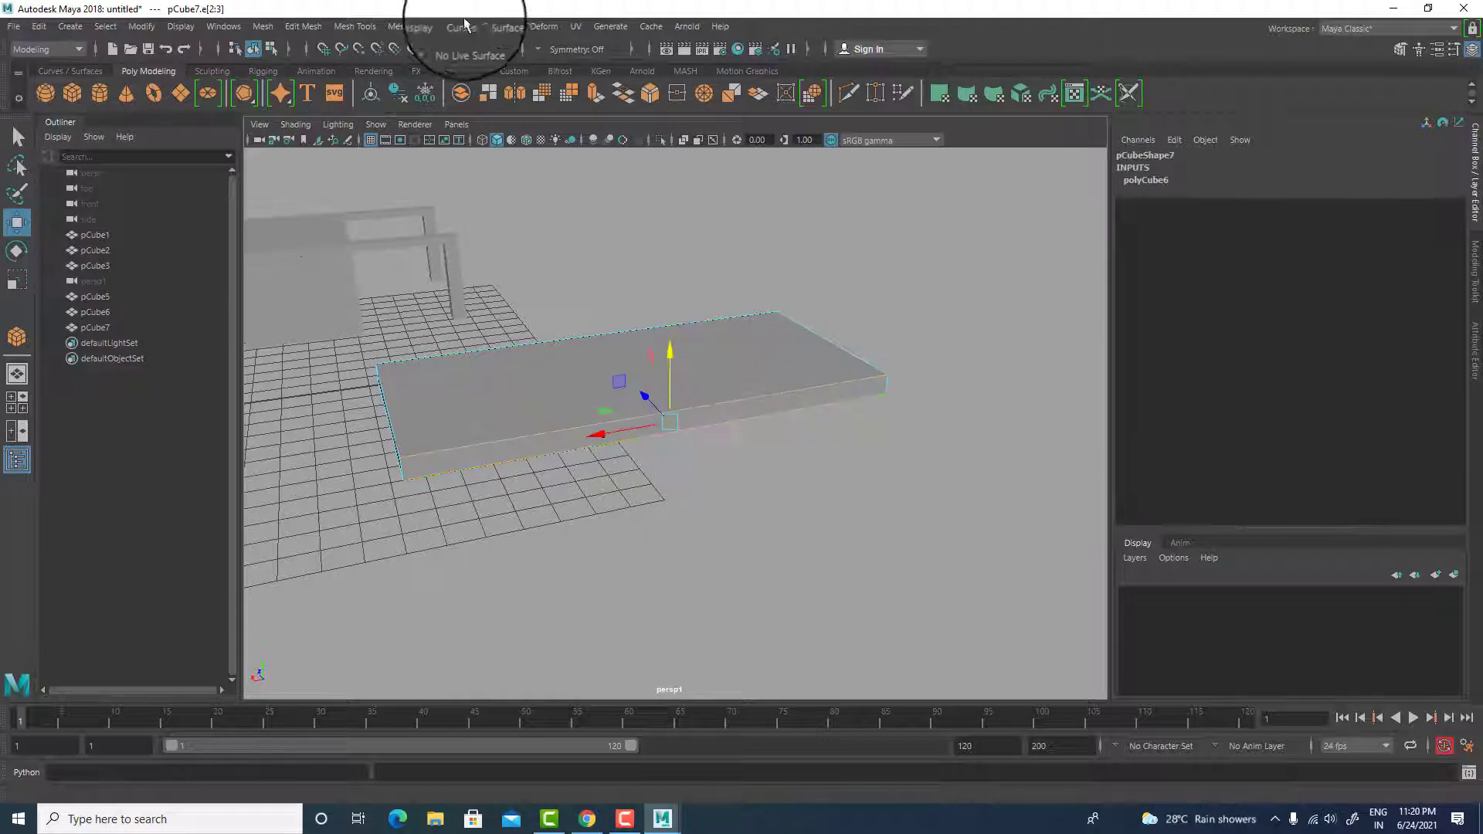
pyautogui.click(355, 26)
pyautogui.click(502, 98)
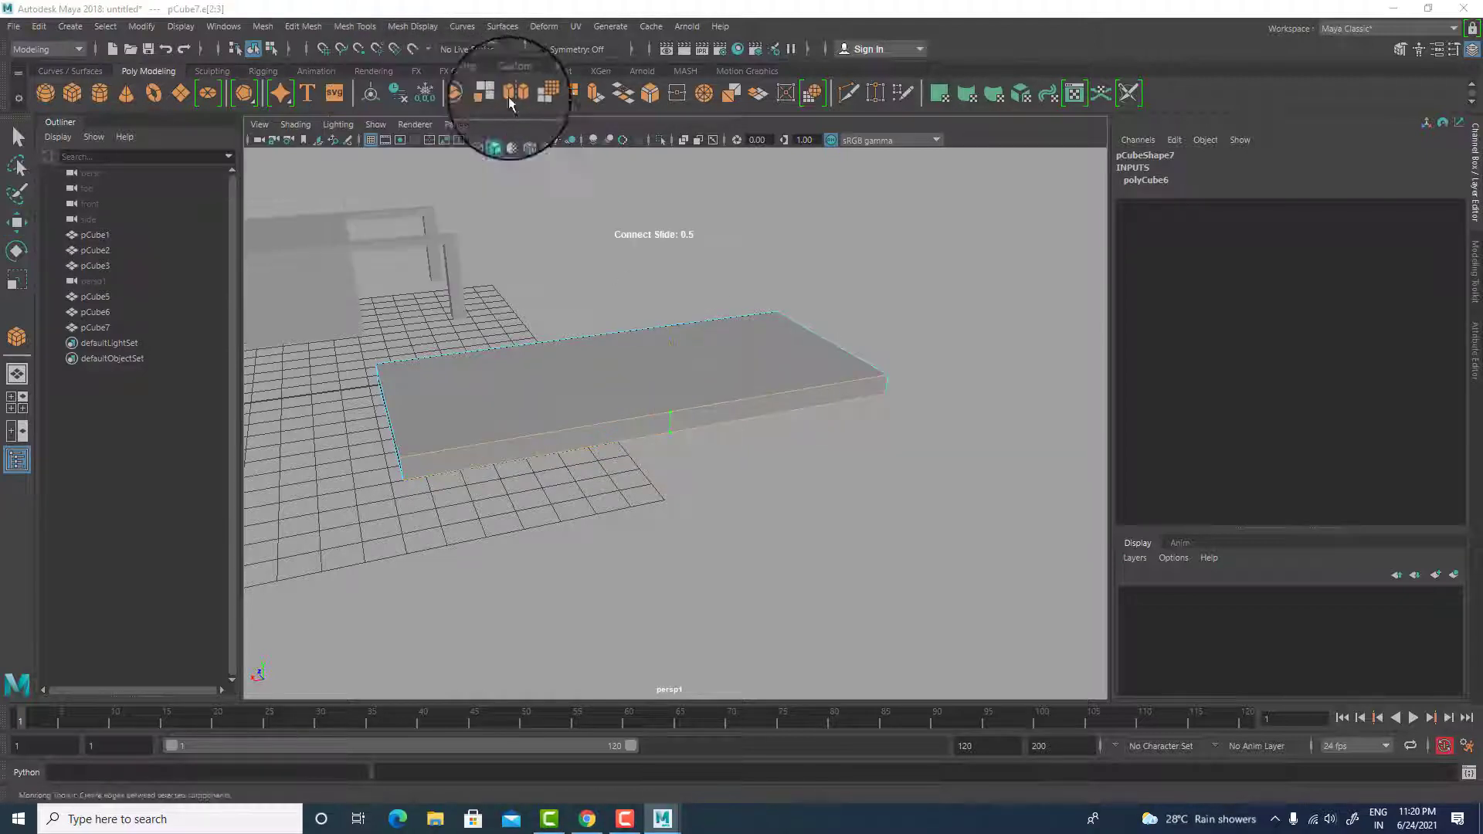
pyautogui.click(1118, 202)
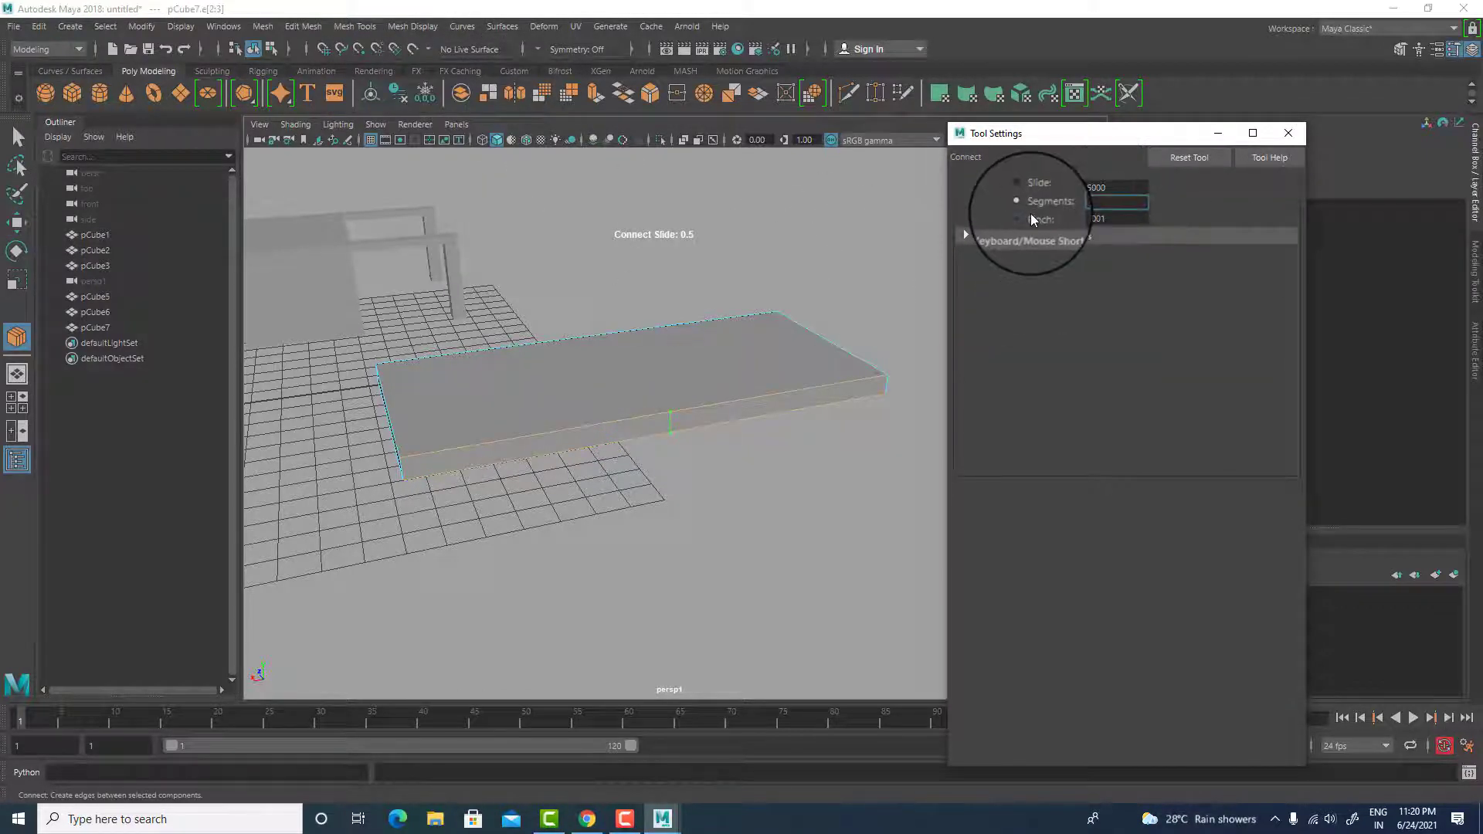
pyautogui.write('2')
pyautogui.press('Return')
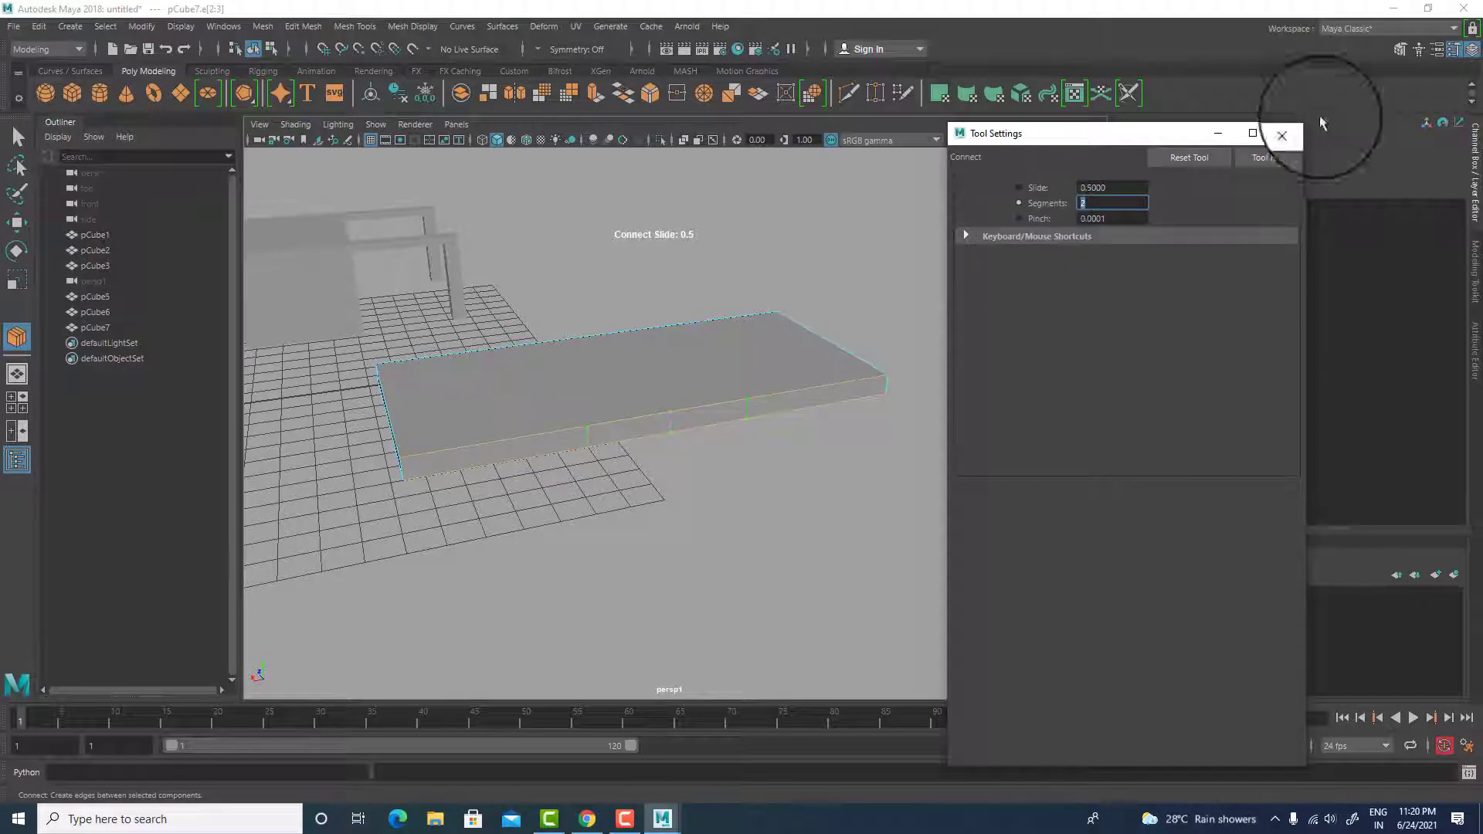
pyautogui.click(1290, 133)
# - Extrude the two outer faces of the divided side outward to leave a notch between them
pyautogui.moveTo(831, 371); pyautogui.dragTo(830, 401, button='right')
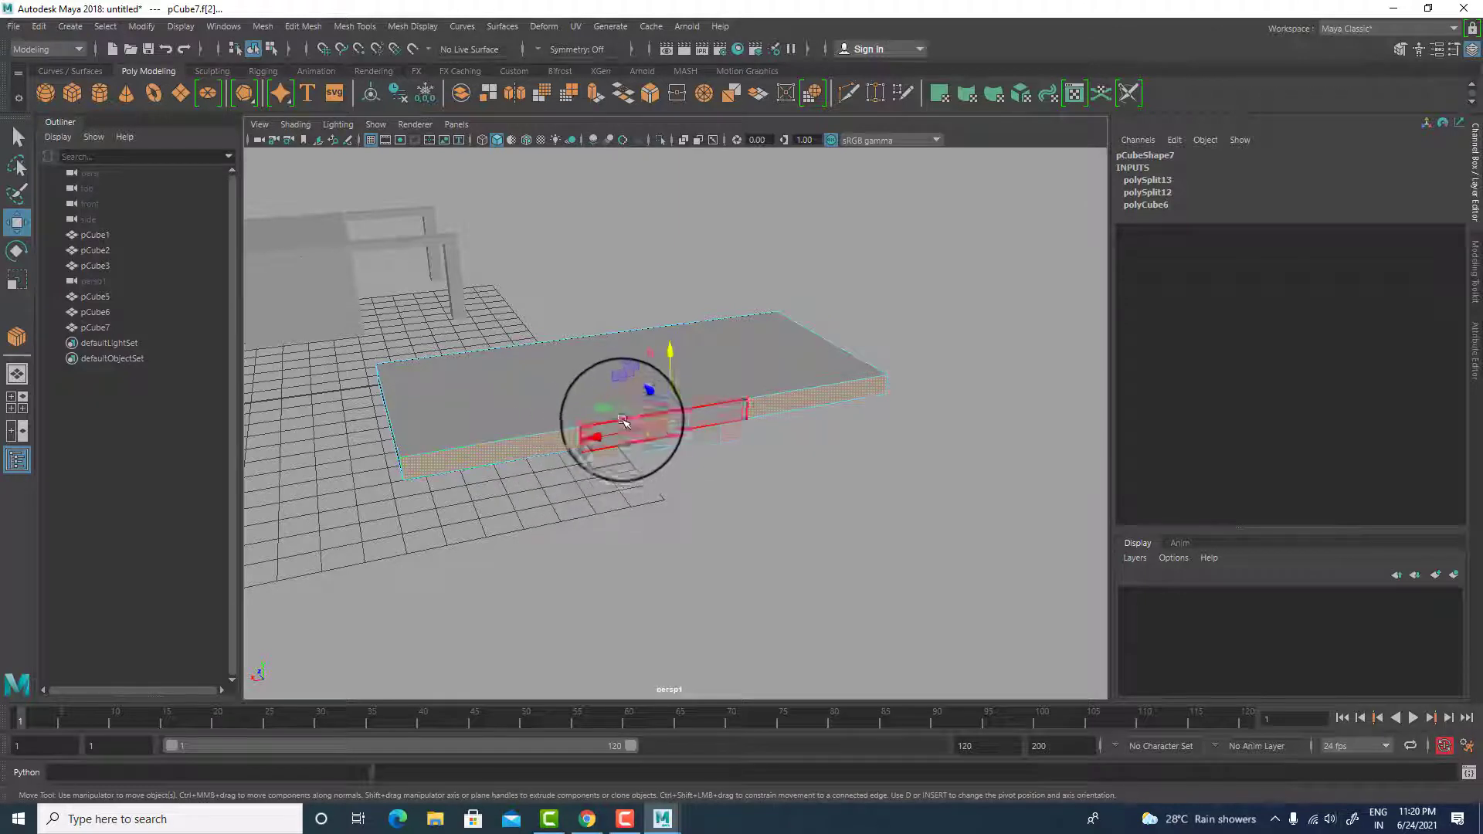
pyautogui.click(643, 407)
pyautogui.keyDown('shift'); pyautogui.moveTo(644, 407); pyautogui.dragTo(675, 447); pyautogui.keyUp('shift')
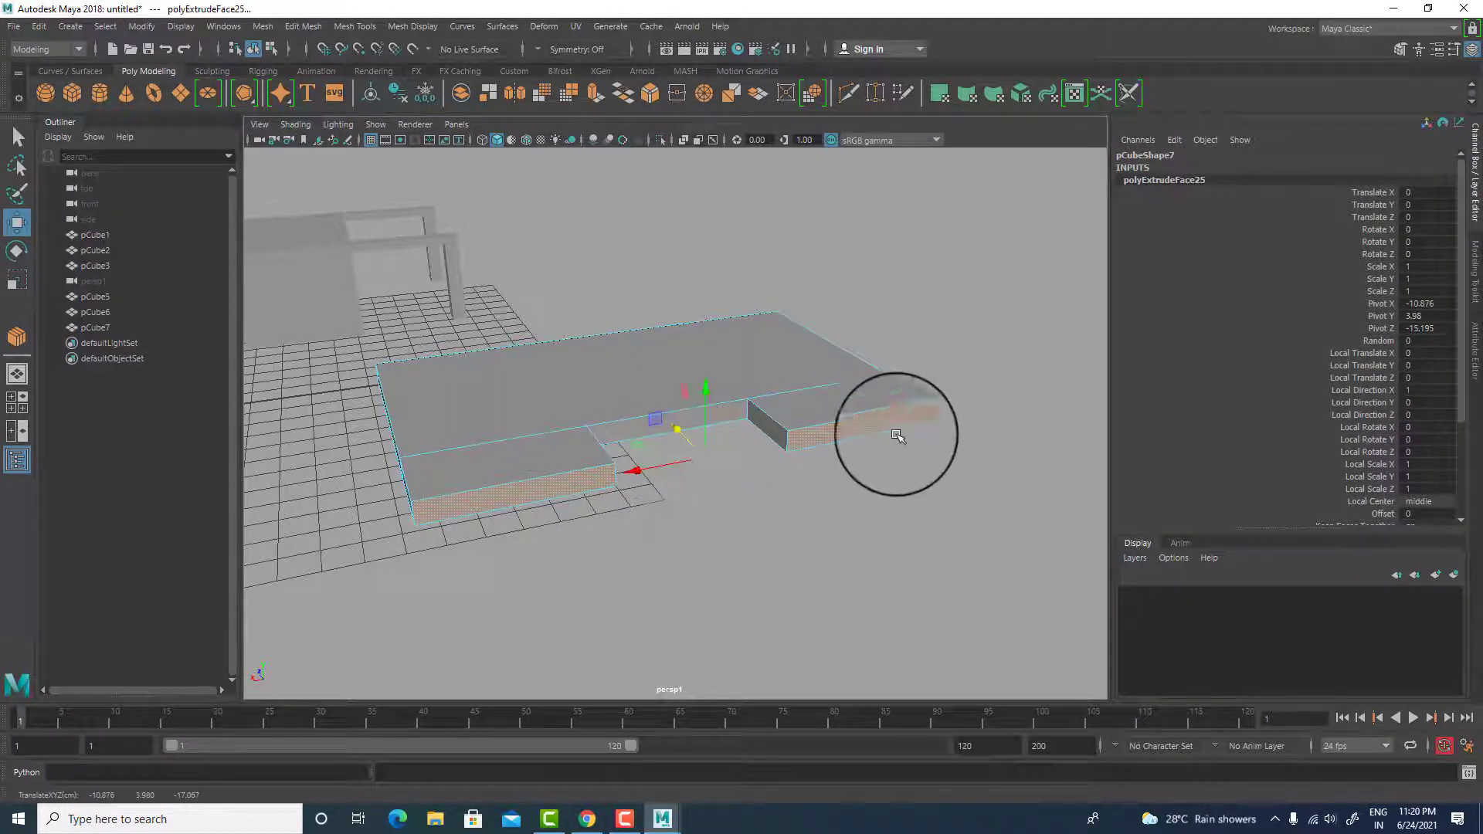
# - Bevel the vertical corner edges of the two projections and the notch with 3 segments and fraction 1
pyautogui.keyDown('alt'); pyautogui.moveTo(897, 435); pyautogui.dragTo(852, 437); pyautogui.keyUp('alt')
pyautogui.moveTo(781, 321); pyautogui.dragTo(779, 281, button='right')
pyautogui.click(782, 396)
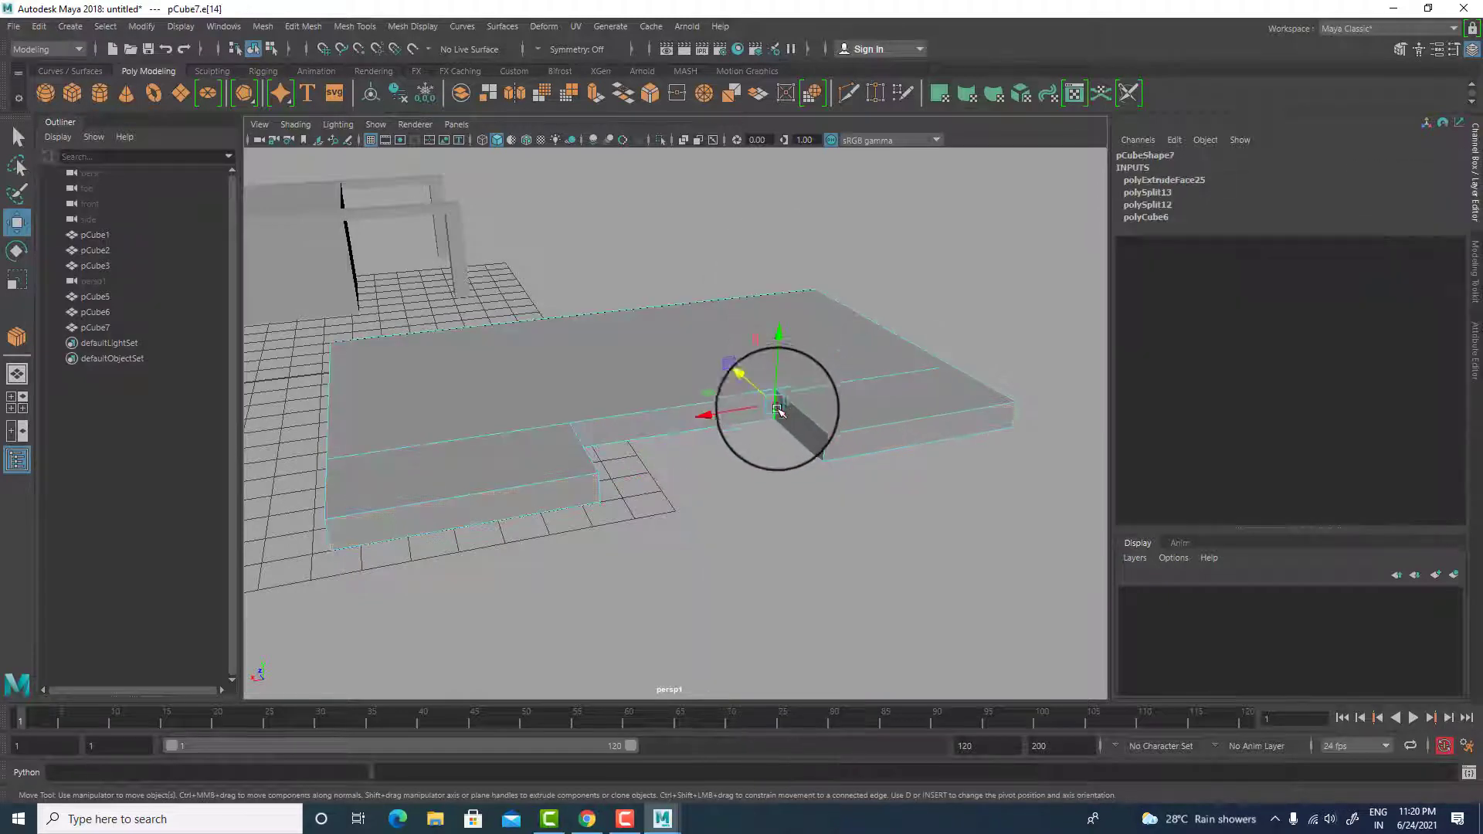
pyautogui.keyDown('shift'); pyautogui.click(818, 442); pyautogui.keyUp('shift')
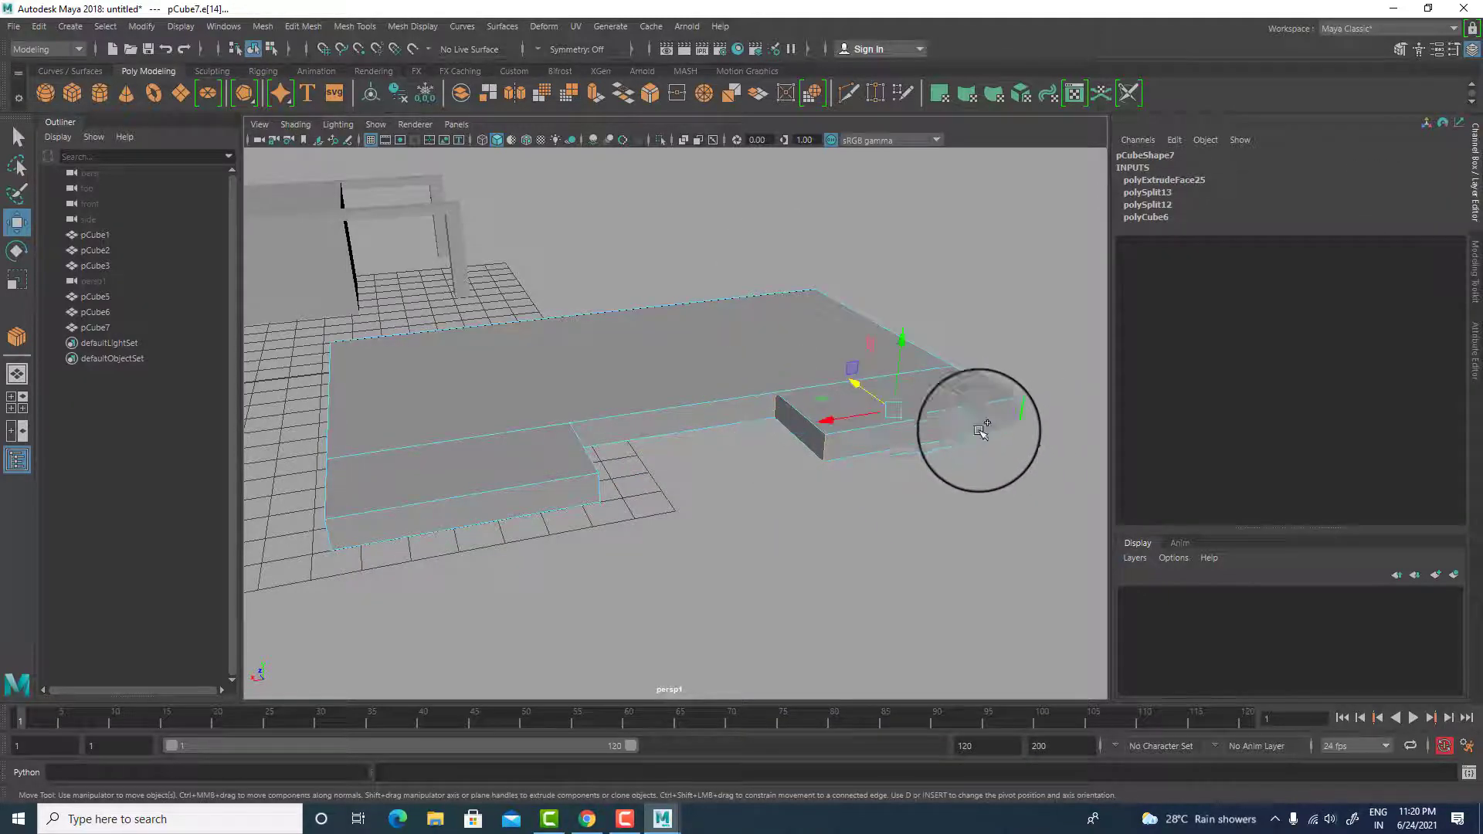
pyautogui.keyDown('alt'); pyautogui.moveTo(981, 431); pyautogui.dragTo(729, 513); pyautogui.keyUp('alt')
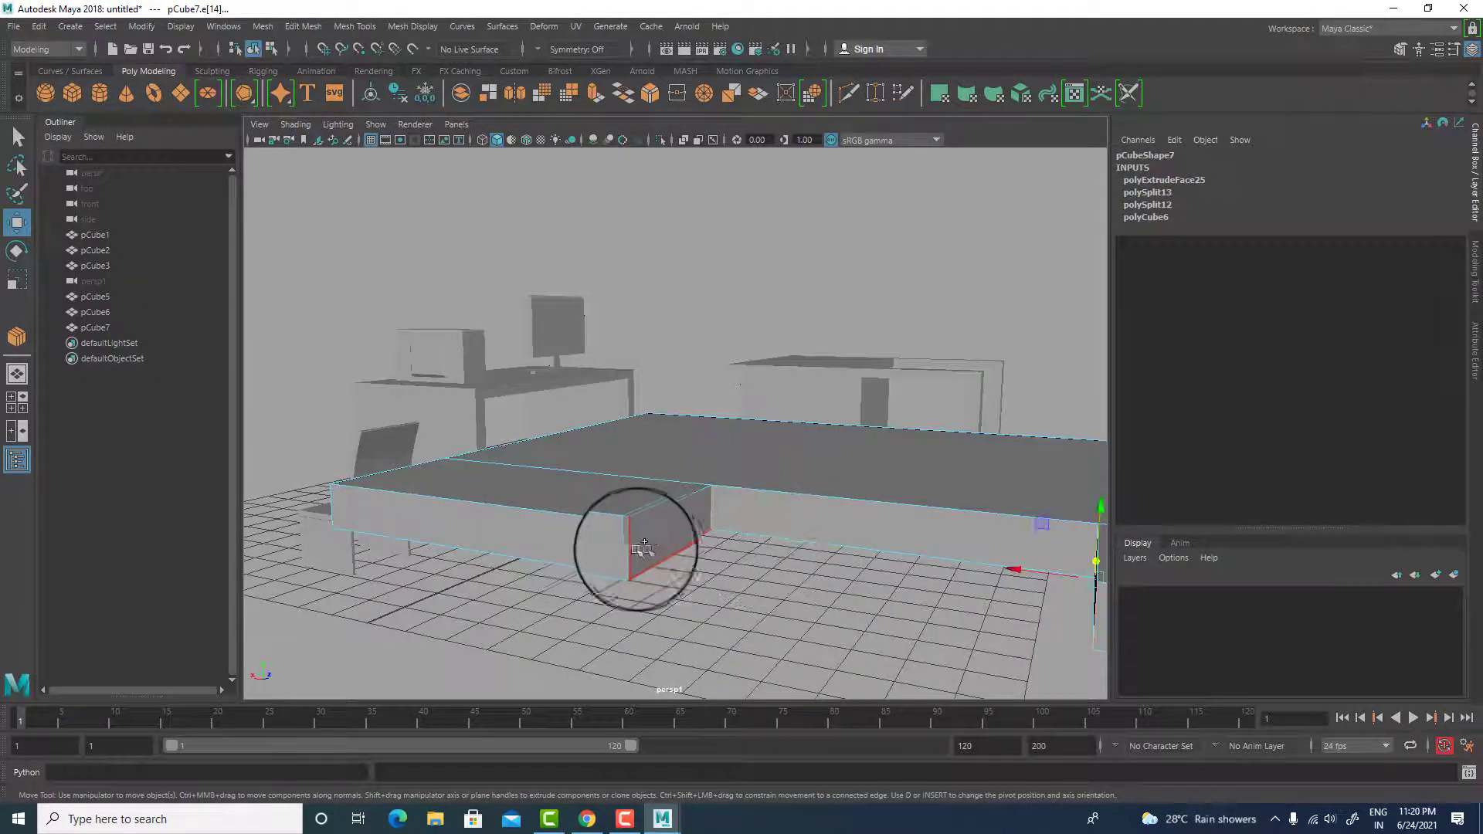
pyautogui.keyDown('alt'); pyautogui.moveTo(325, 510); pyautogui.dragTo(484, 487); pyautogui.keyUp('alt')
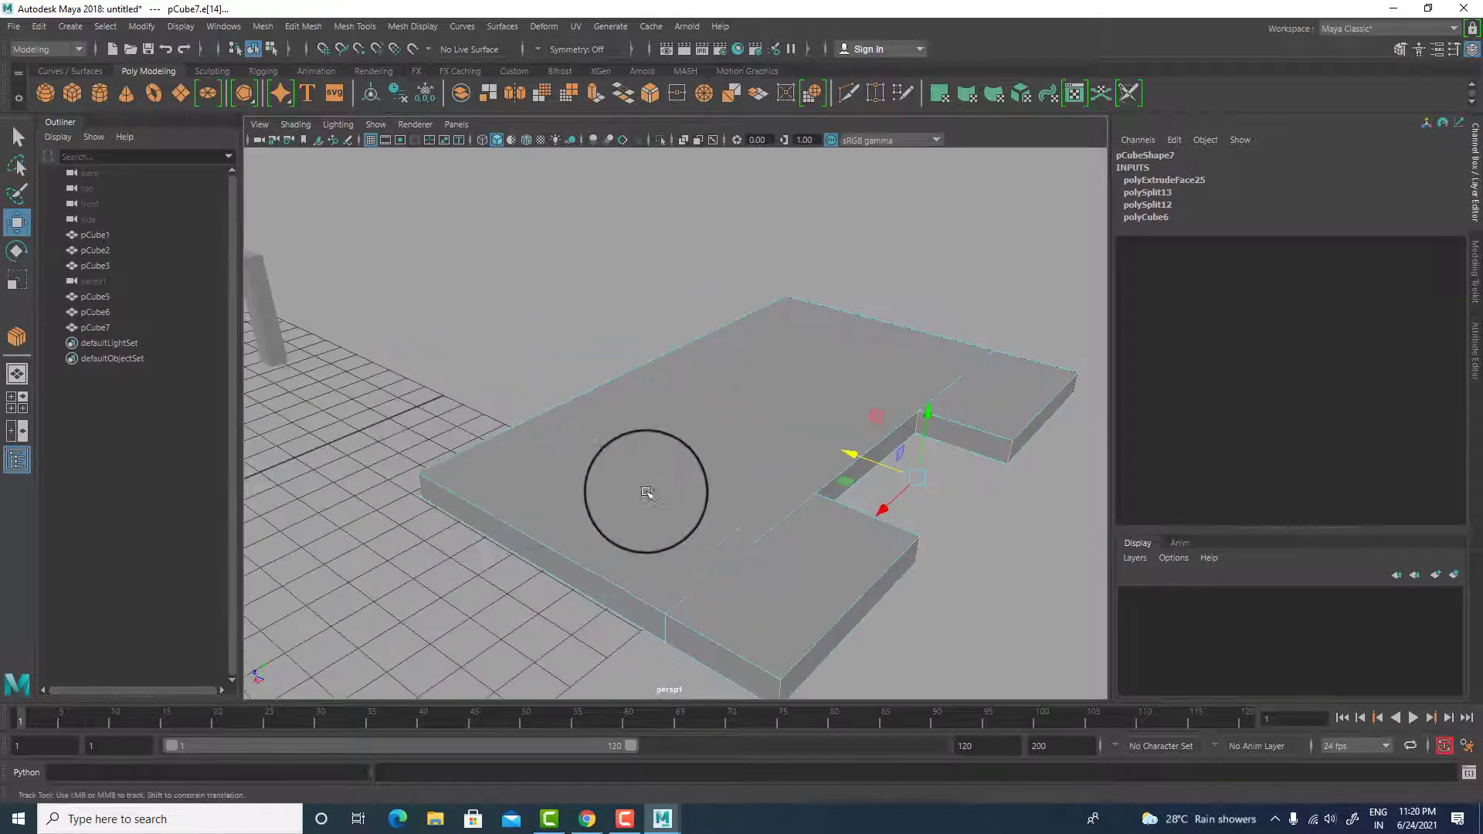
pyautogui.keyDown('alt'); pyautogui.moveTo(649, 496); pyautogui.dragTo(925, 480); pyautogui.keyUp('alt')
pyautogui.keyDown('shift'); pyautogui.rightClick(855, 395); pyautogui.keyUp('shift')
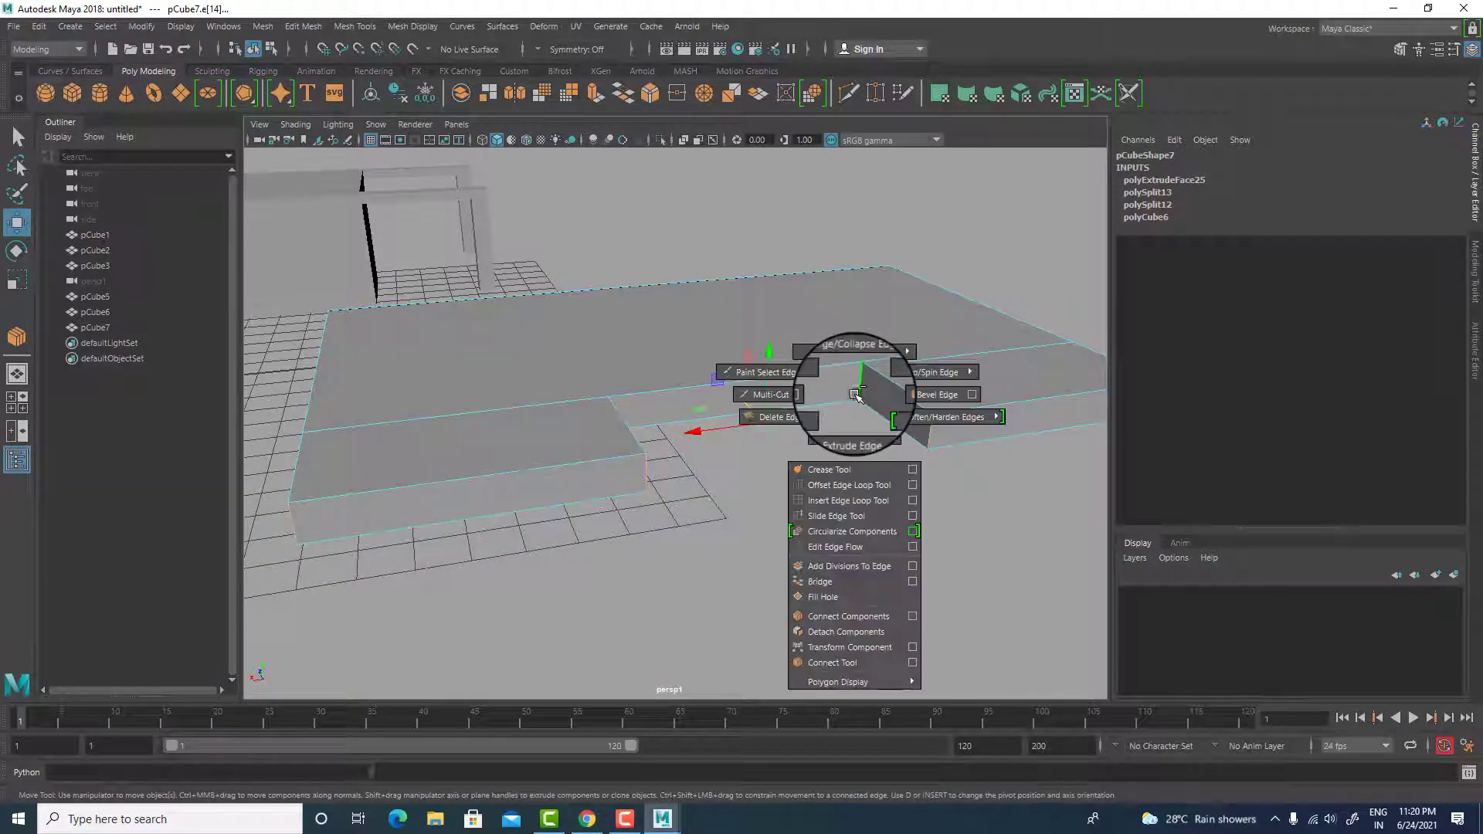
pyautogui.click(924, 392)
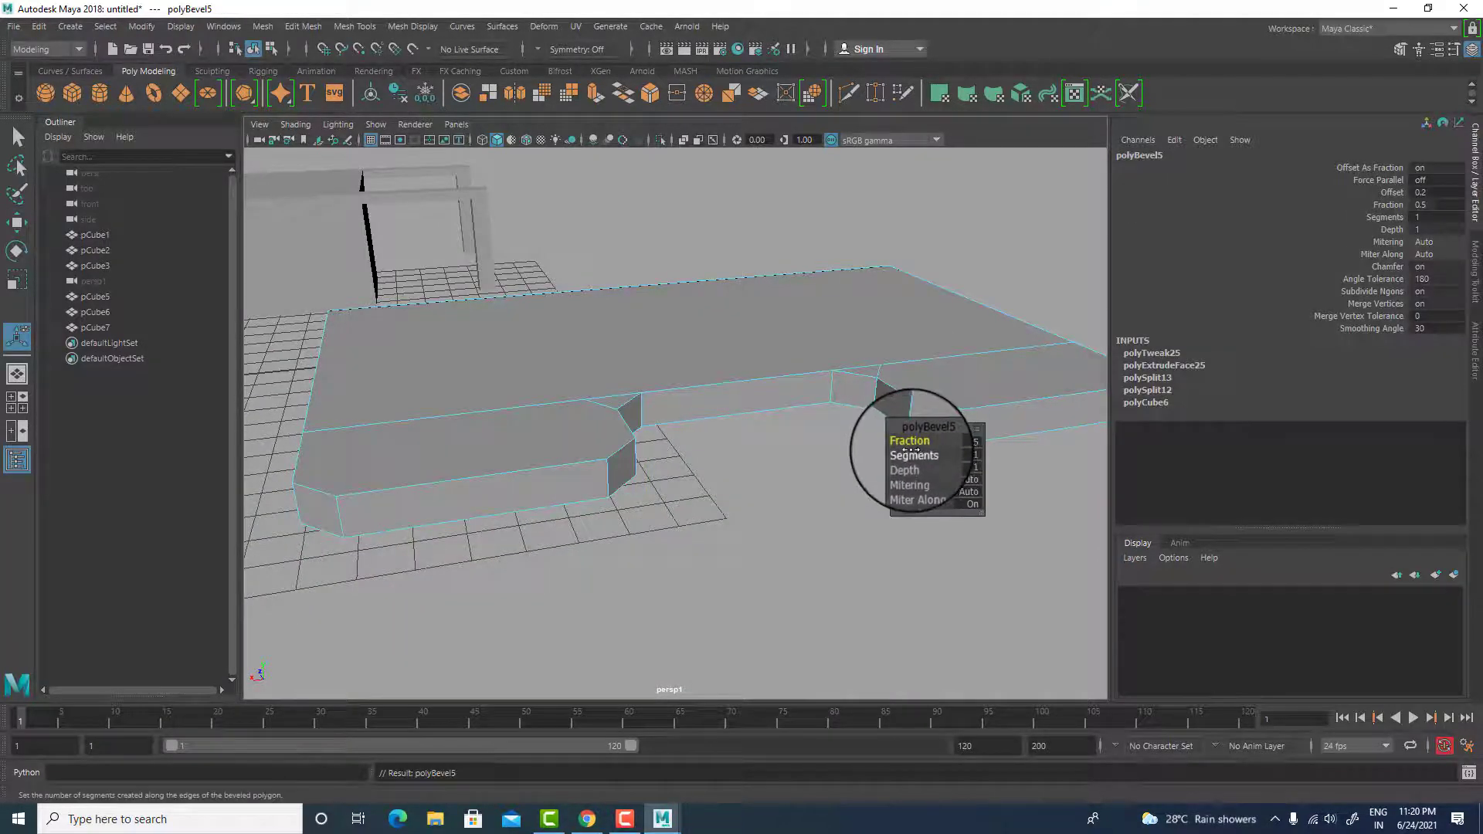
pyautogui.moveTo(912, 454)
pyautogui.mouseDown()
pyautogui.moveTo(927, 455)
pyautogui.moveTo(916, 444)
pyautogui.mouseUp()
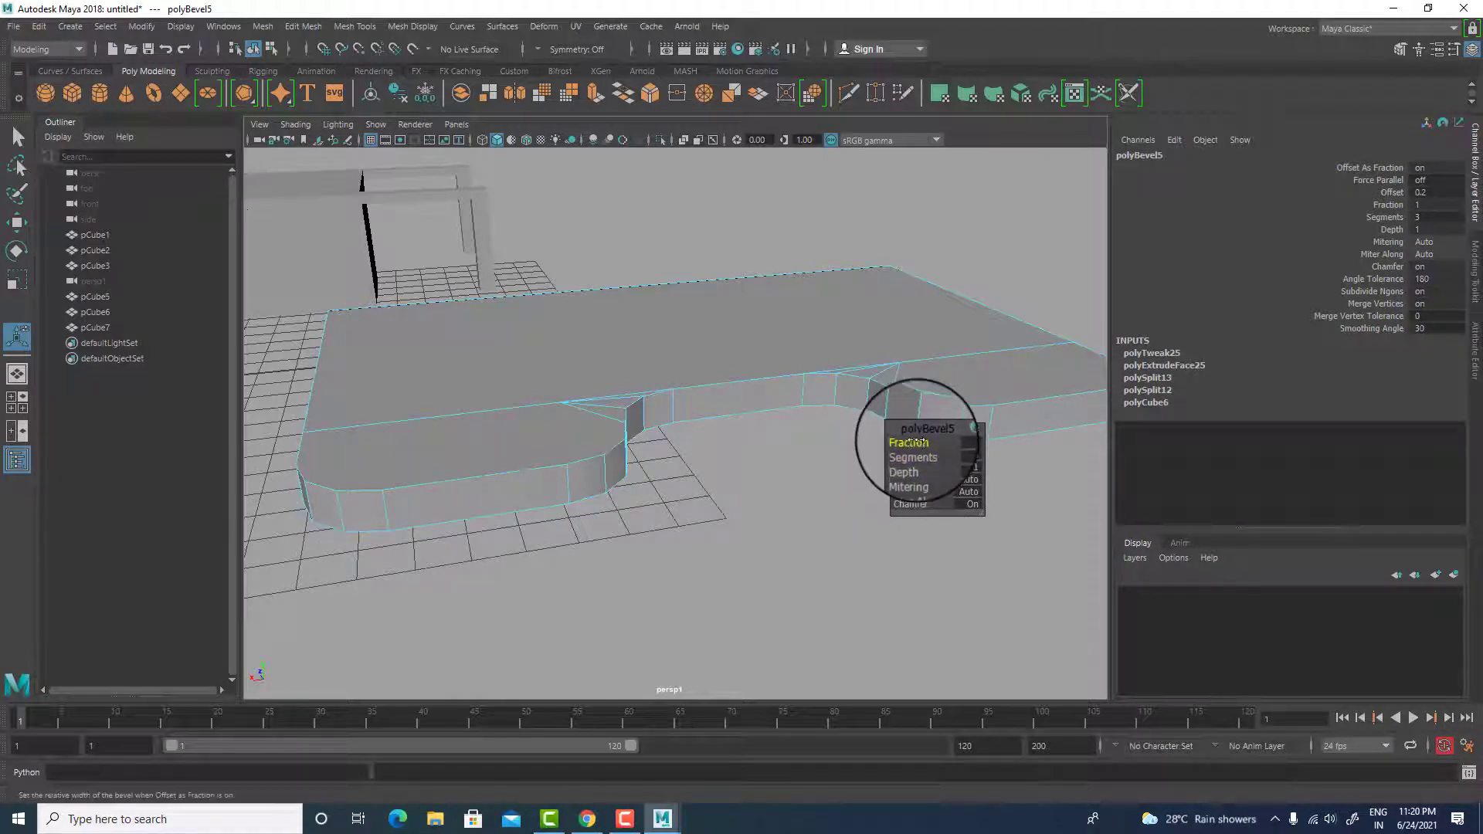
pyautogui.press('w')
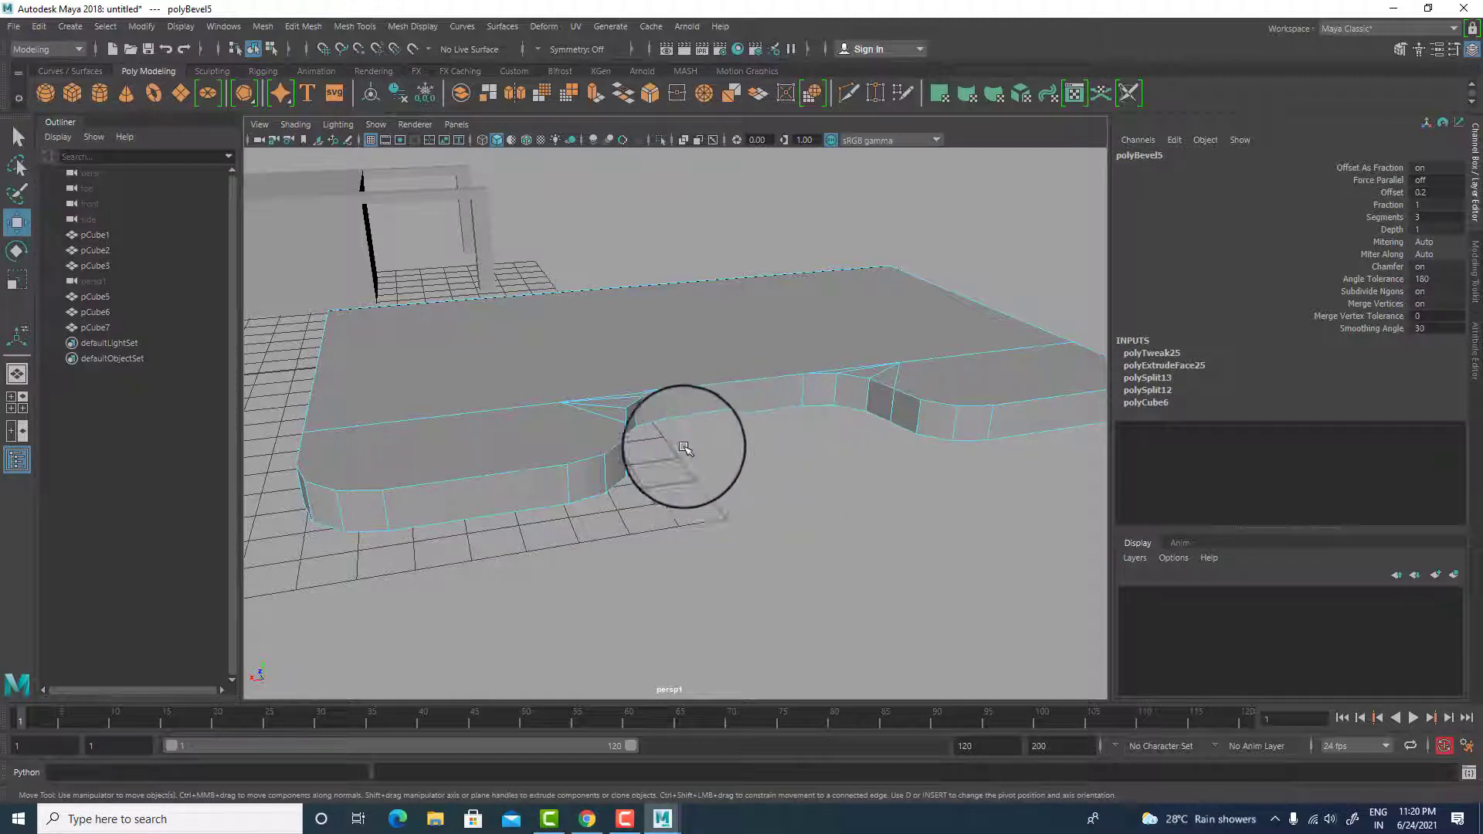
# - Thin the whole notched slab vertically to a Y scale of about 0.489, working in the side view
pyautogui.scroll(-5, 683, 446)
pyautogui.keyDown('alt'); pyautogui.moveTo(684, 446); pyautogui.dragTo(708, 473); pyautogui.keyUp('alt')
pyautogui.moveTo(662, 325); pyautogui.dragTo(732, 301, button='right')
pyautogui.click(860, 463)
pyautogui.keyDown('alt'); pyautogui.moveTo(861, 463); pyautogui.dragTo(804, 354); pyautogui.keyUp('alt')
pyautogui.click(804, 356)
pyautogui.press('space')
pyautogui.press('space')
pyautogui.scroll(-5, 728, 501)
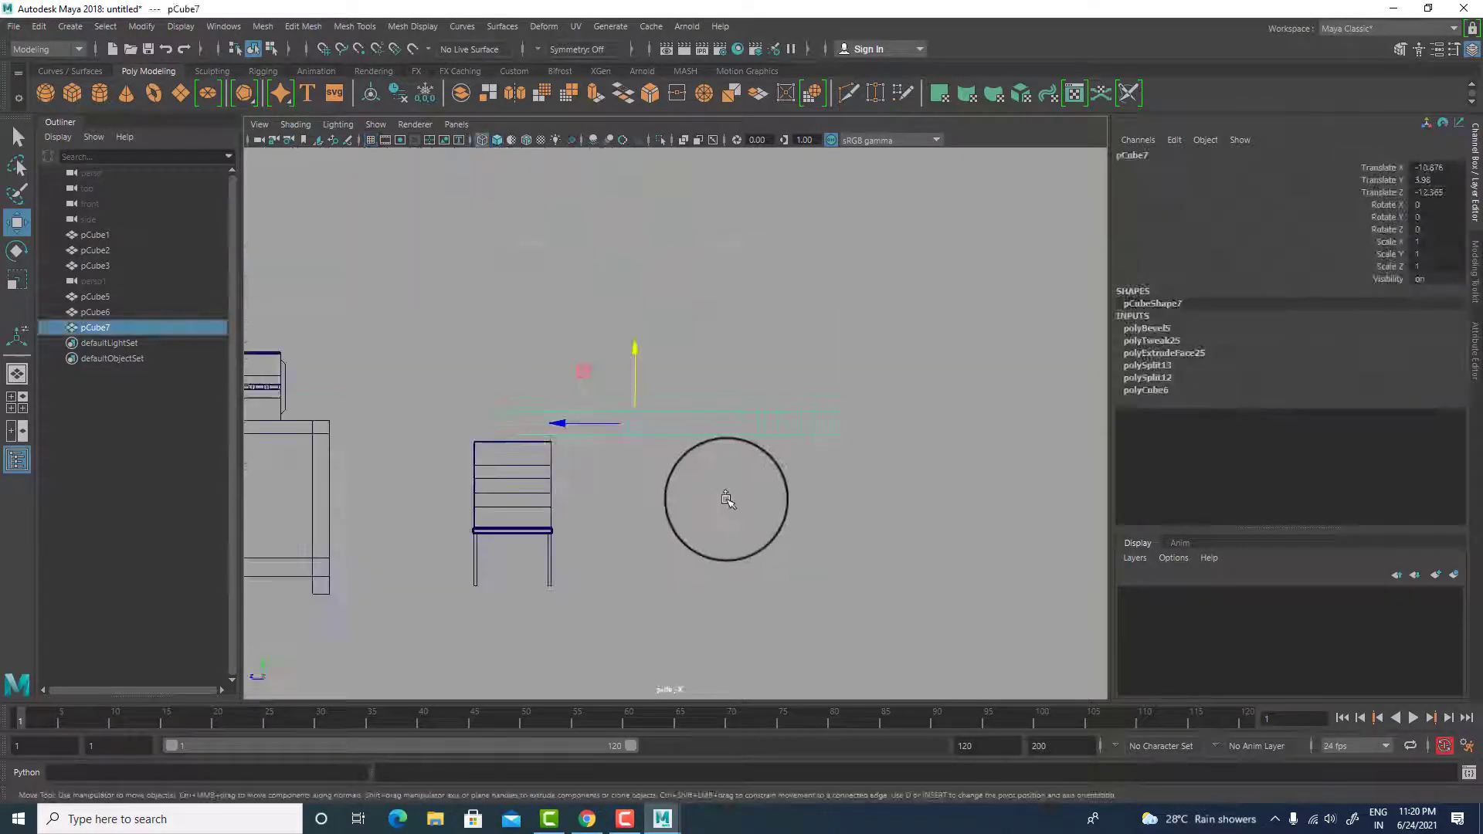
pyautogui.press('r')
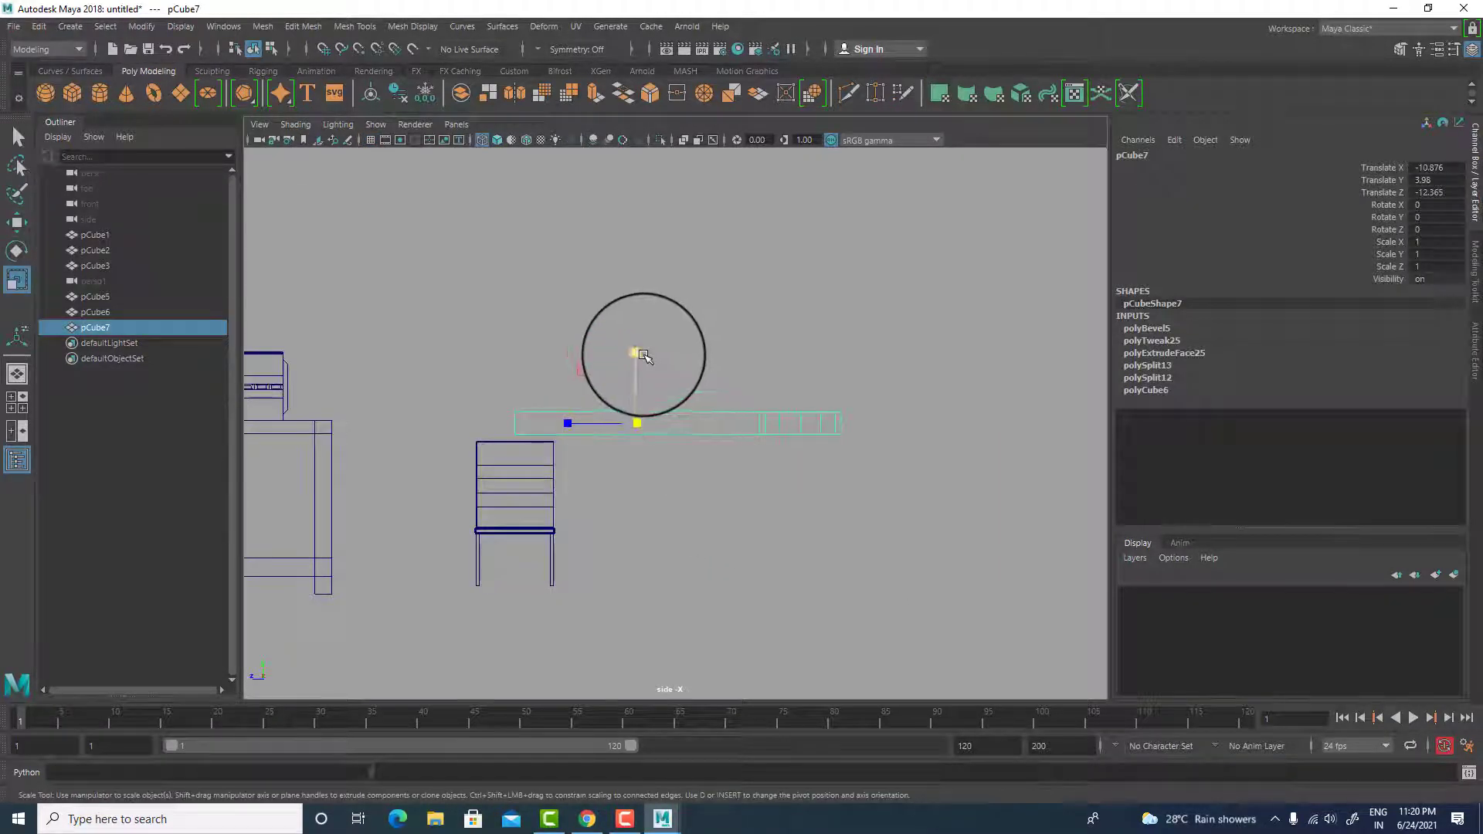
pyautogui.moveTo(638, 356); pyautogui.dragTo(639, 391)
pyautogui.press('space')
pyautogui.press('space')
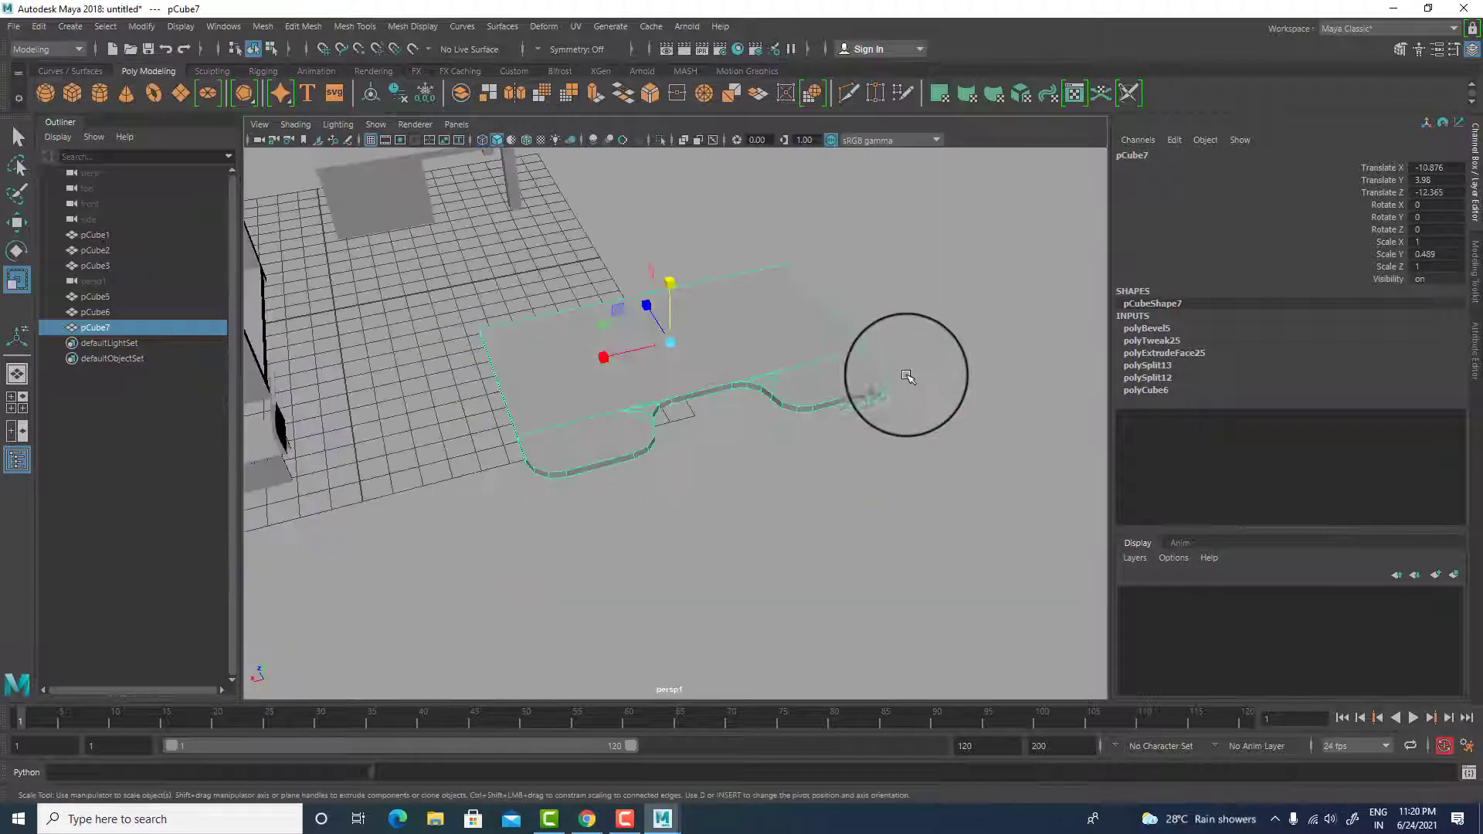
# - Move the vertices of the slab's straight long side slightly inward to narrow it
pyautogui.keyDown('alt'); pyautogui.moveTo(907, 376); pyautogui.dragTo(875, 378); pyautogui.keyUp('alt')
pyautogui.keyDown('alt'); pyautogui.moveTo(821, 380); pyautogui.dragTo(885, 390); pyautogui.keyUp('alt')
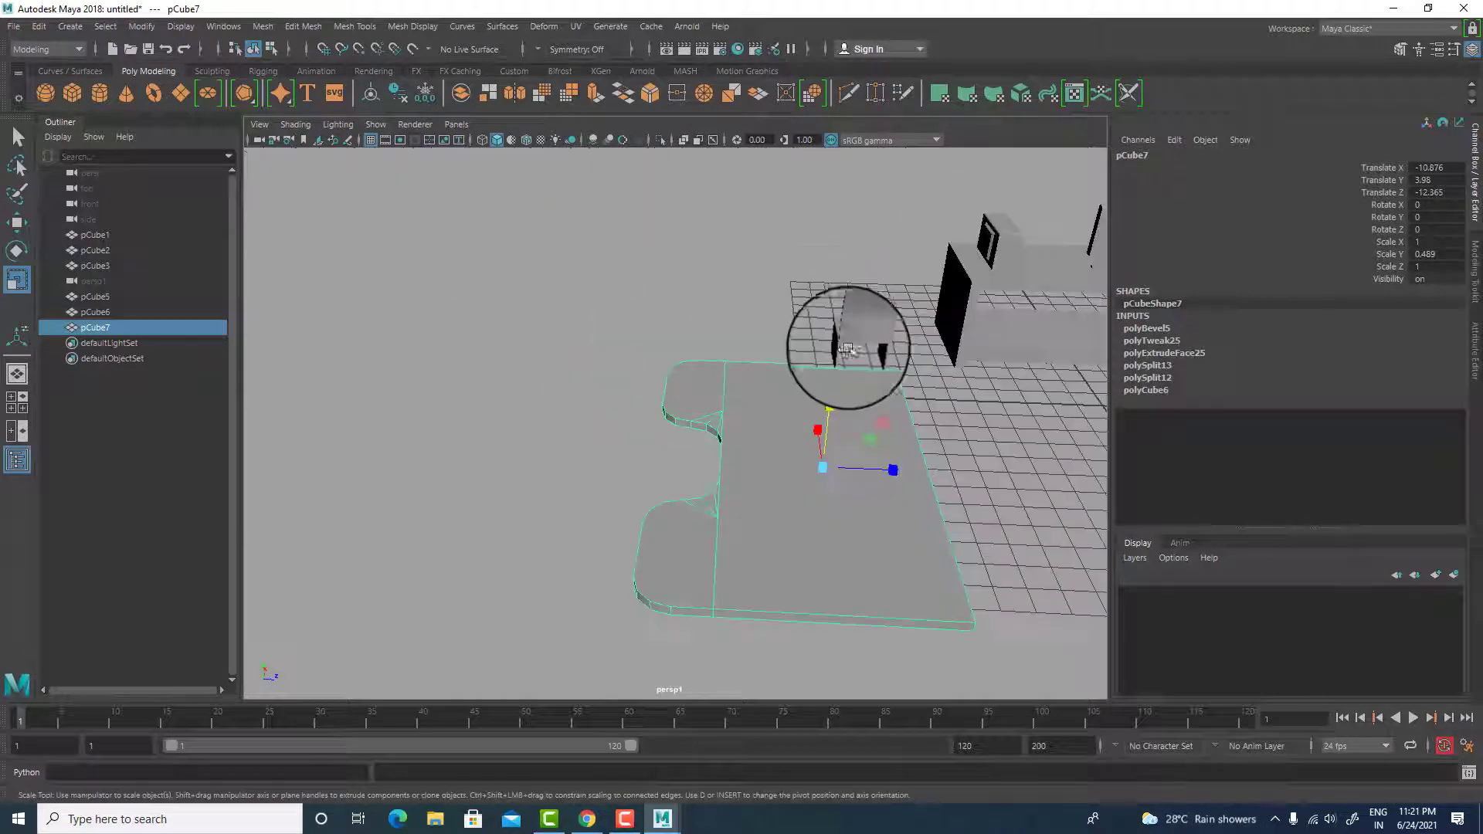
pyautogui.keyDown('alt'); pyautogui.moveTo(854, 331); pyautogui.dragTo(653, 341); pyautogui.keyUp('alt')
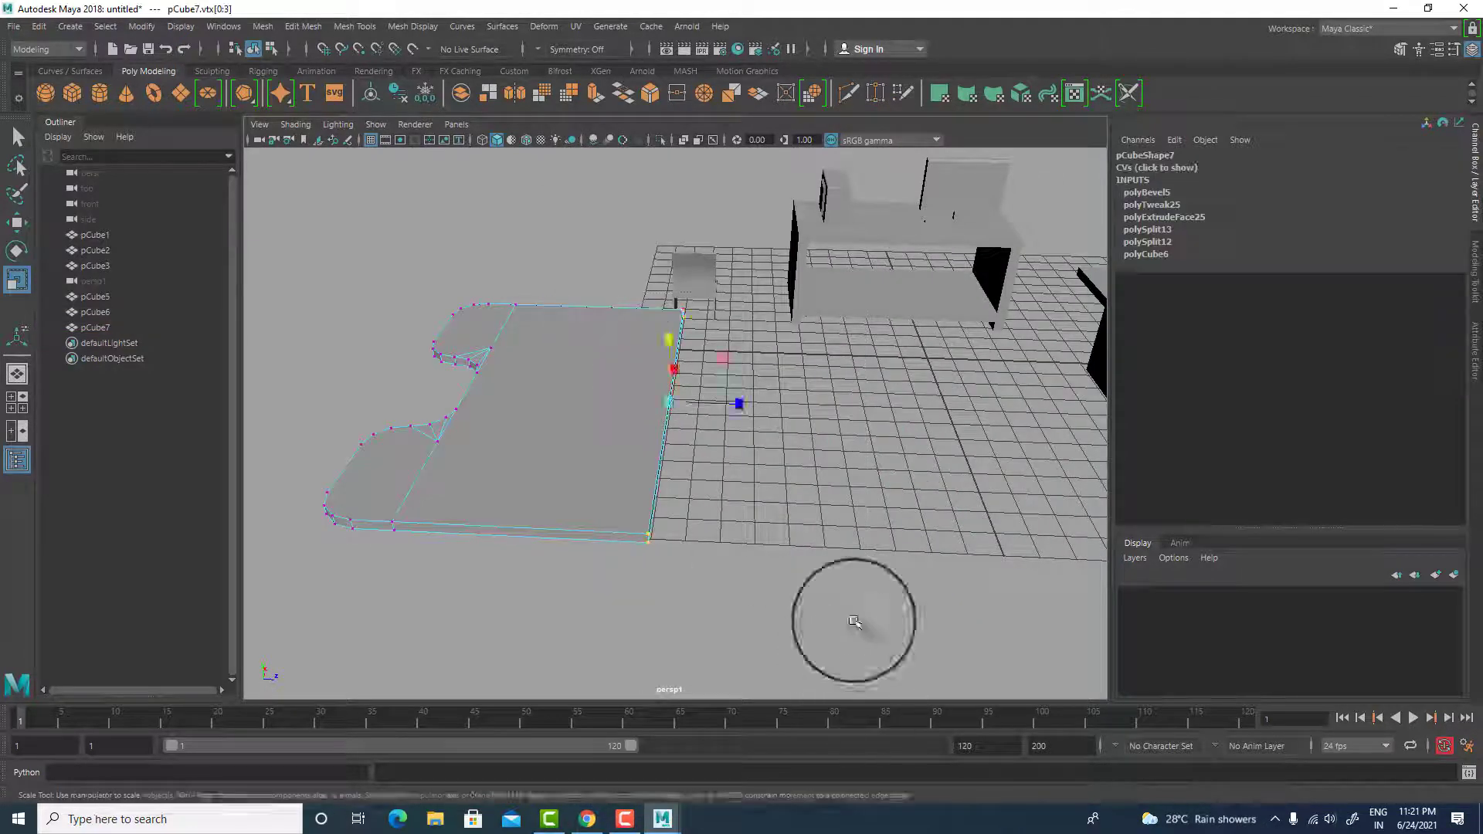
pyautogui.press('w')
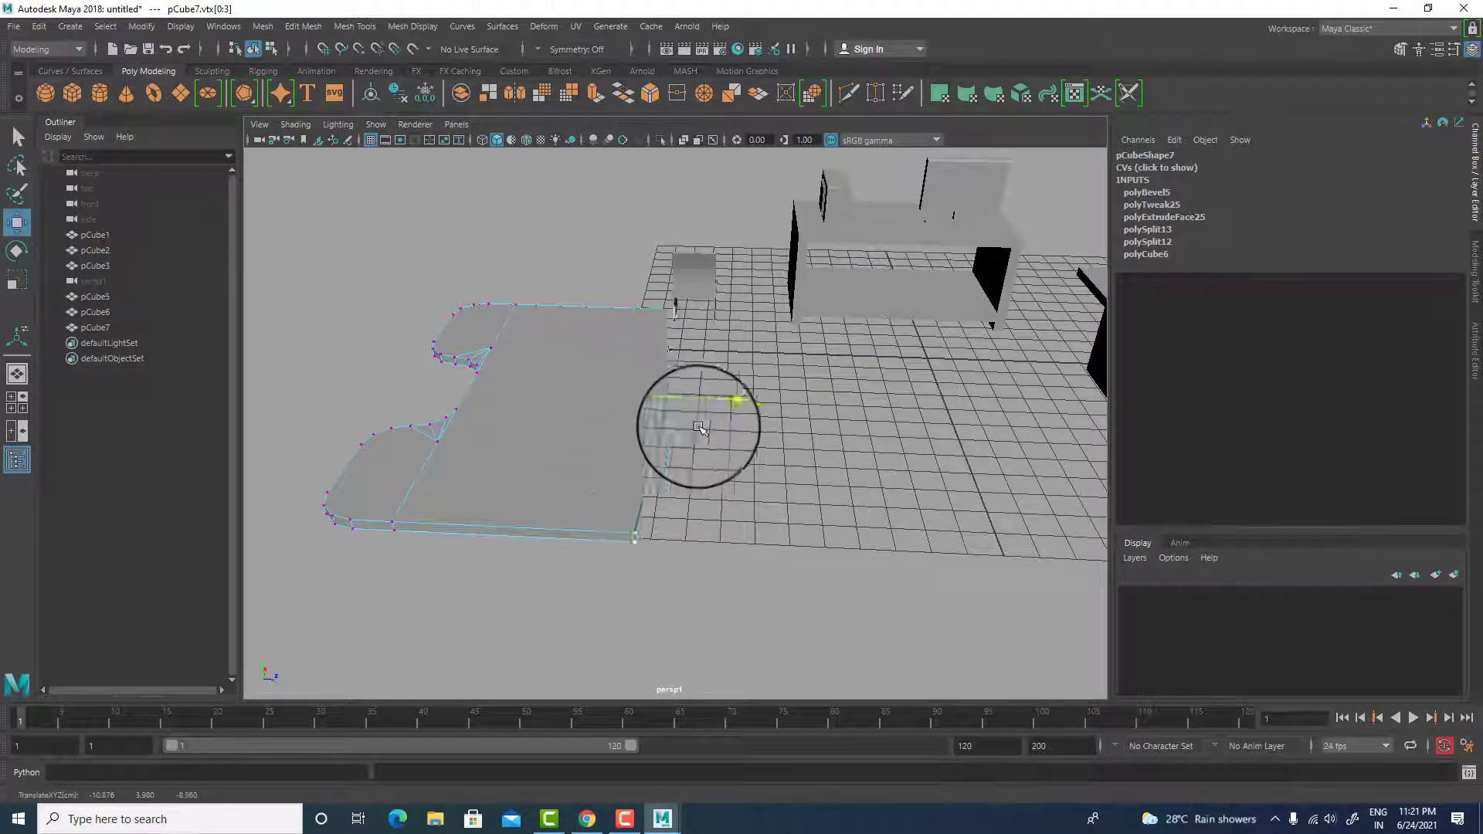
pyautogui.scroll(5, 682, 471)
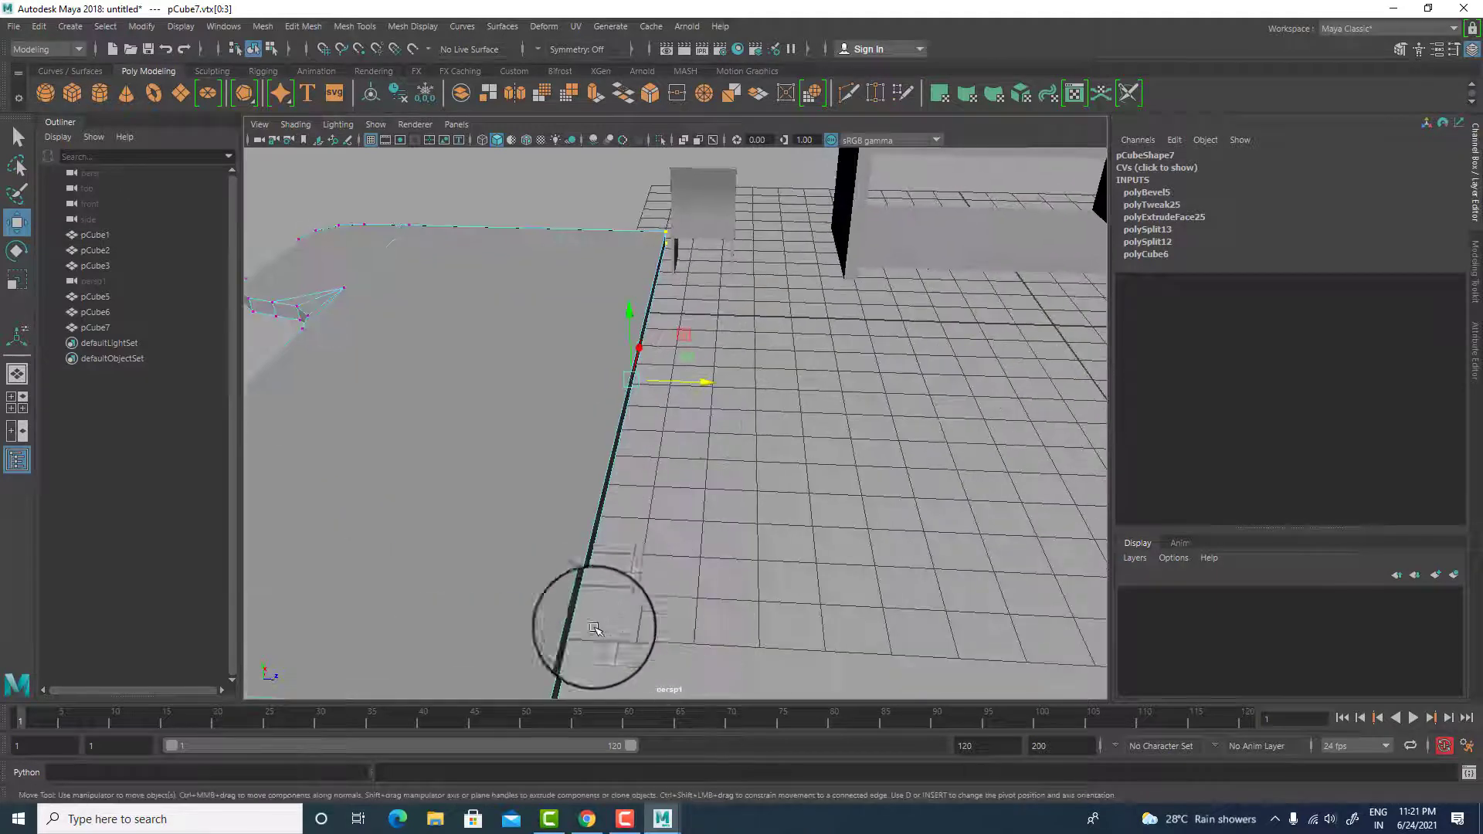
# - Bevel the two vertical corner edges of the slab's straight side with 6 segments to round them
pyautogui.keyDown('alt'); pyautogui.moveTo(636, 598); pyautogui.dragTo(696, 503, button='middle'); pyautogui.keyUp('alt')
pyautogui.moveTo(553, 337); pyautogui.dragTo(553, 284, button='right')
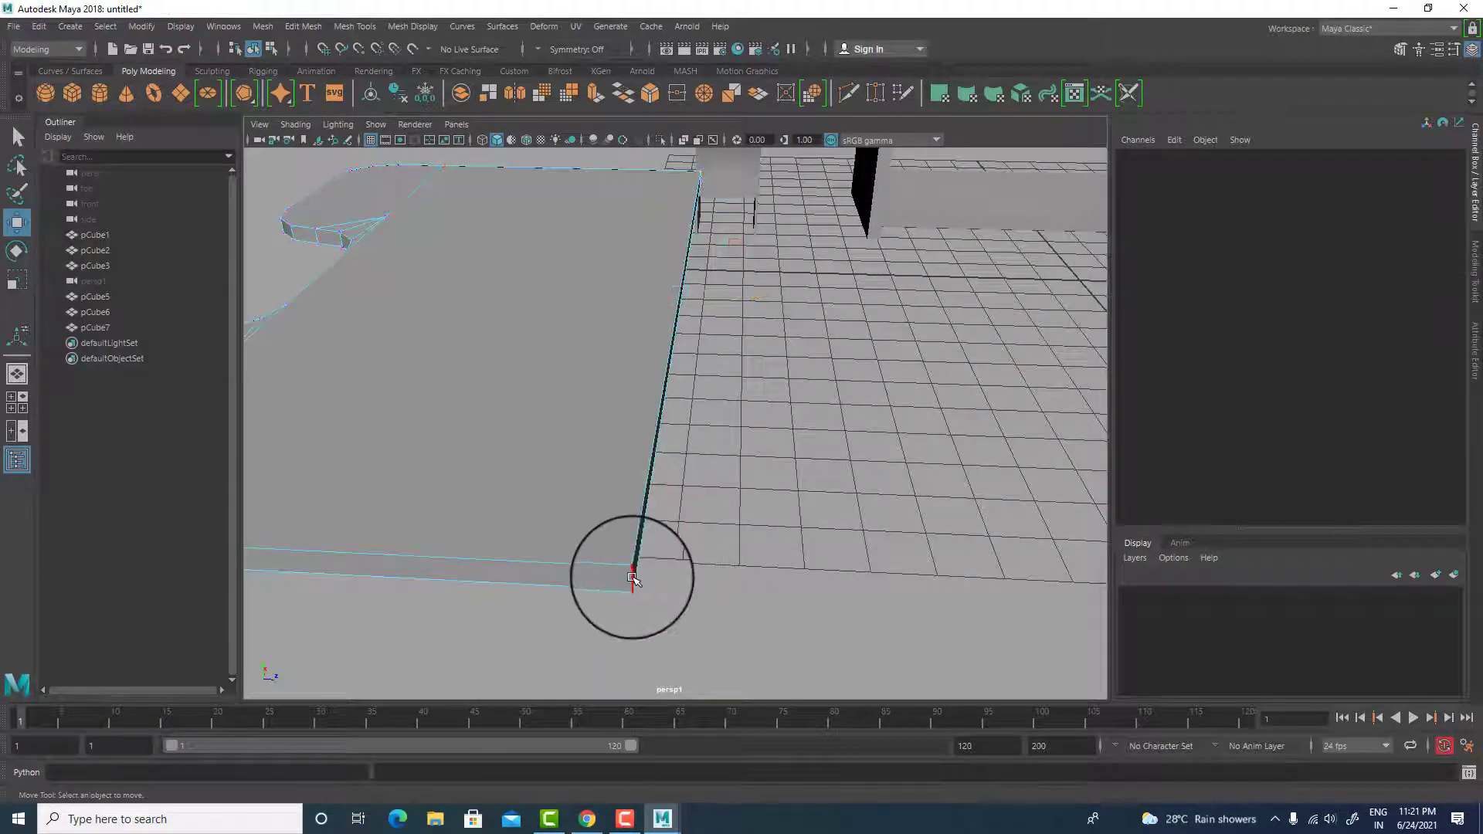
pyautogui.click(632, 578)
pyautogui.keyDown('alt'); pyautogui.moveTo(838, 536); pyautogui.dragTo(902, 448); pyautogui.keyUp('alt')
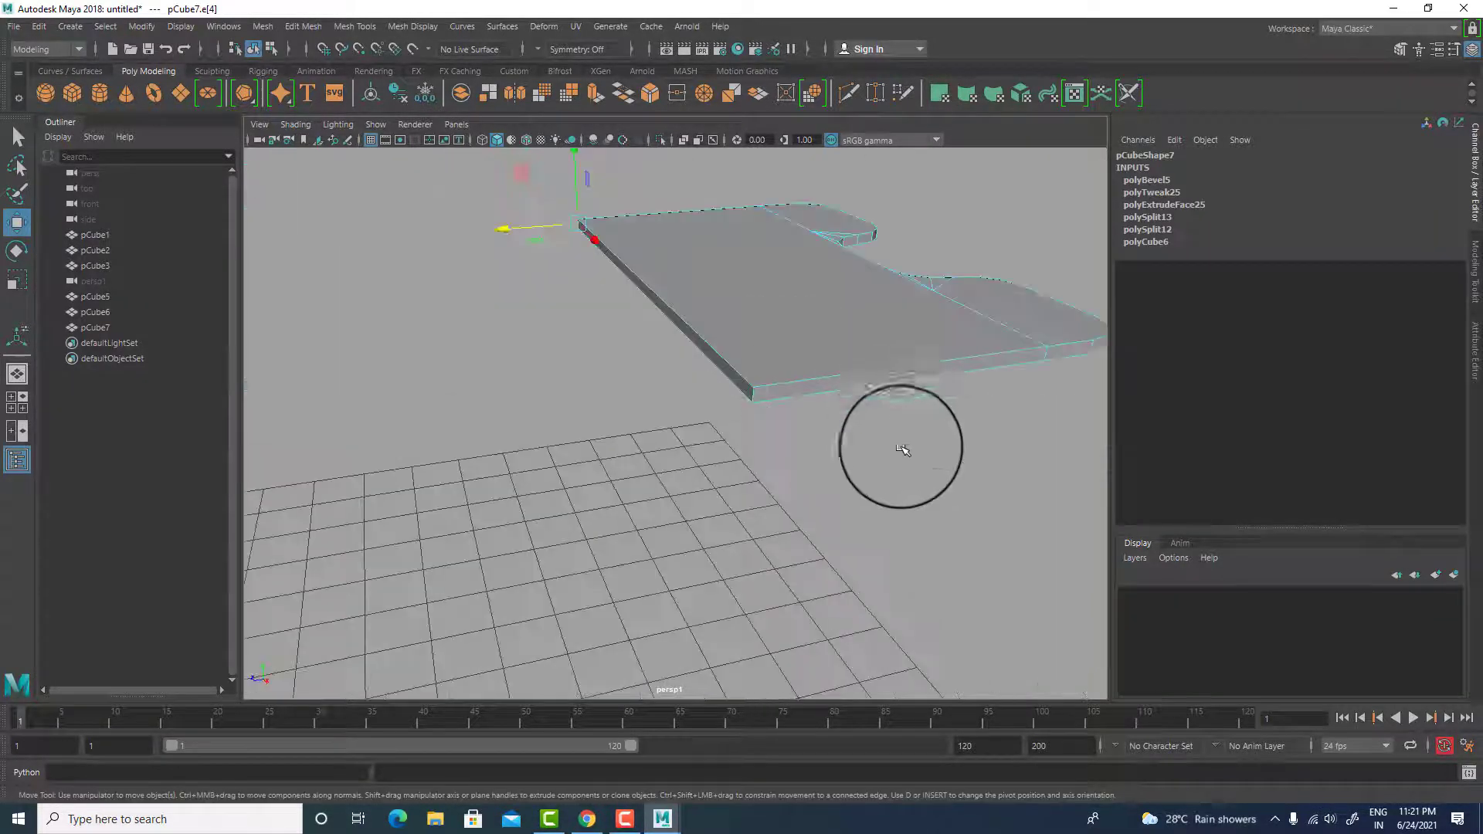
pyautogui.scroll(3, 902, 448)
pyautogui.click(855, 453)
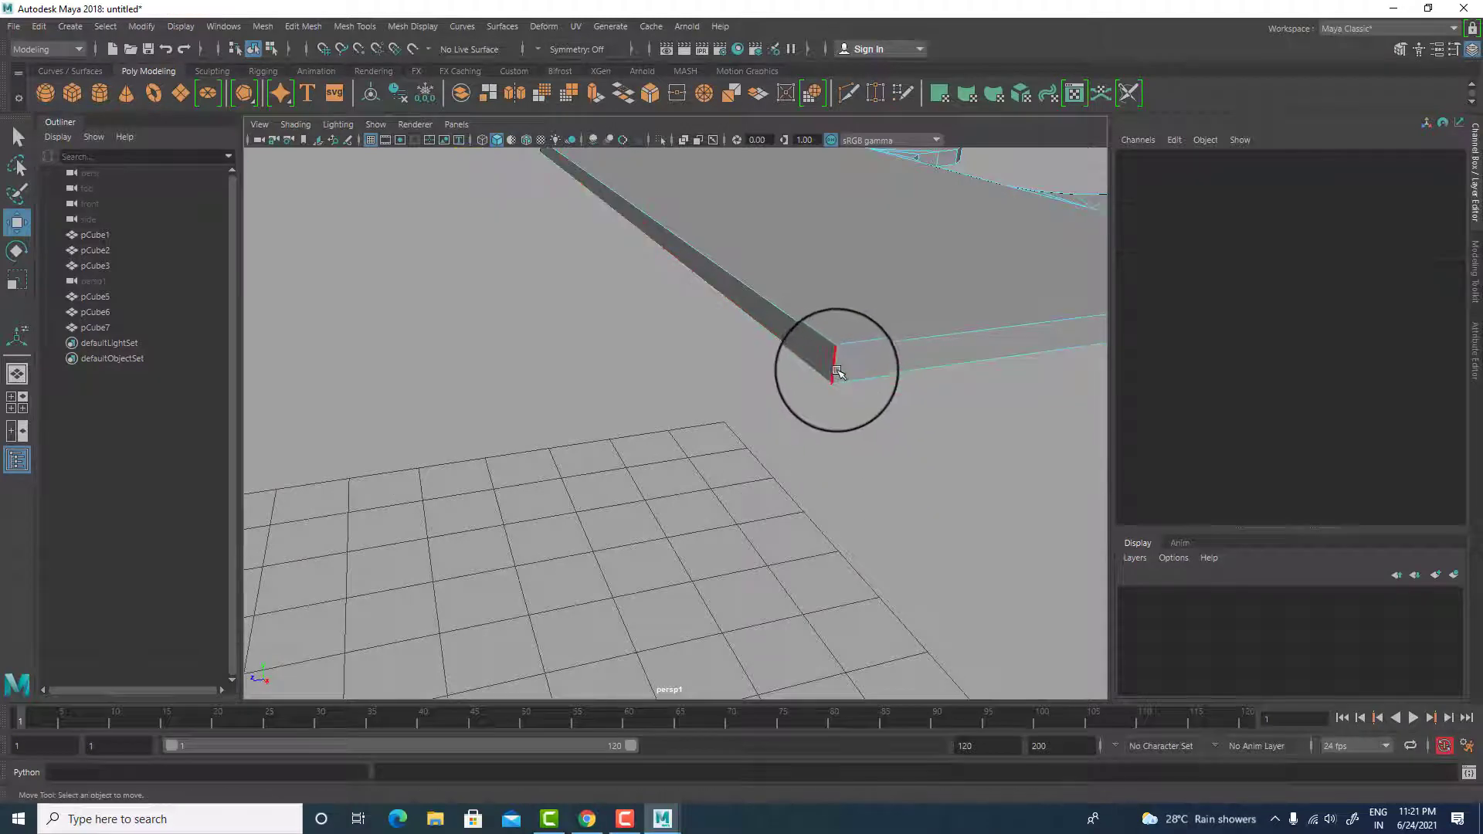
pyautogui.click(836, 366)
pyautogui.scroll(-4, 762, 461)
pyautogui.keyDown('alt'); pyautogui.moveTo(761, 460); pyautogui.dragTo(540, 503); pyautogui.keyUp('alt')
pyautogui.keyDown('alt'); pyautogui.moveTo(540, 503); pyautogui.dragTo(649, 659, button='right'); pyautogui.keyUp('alt')
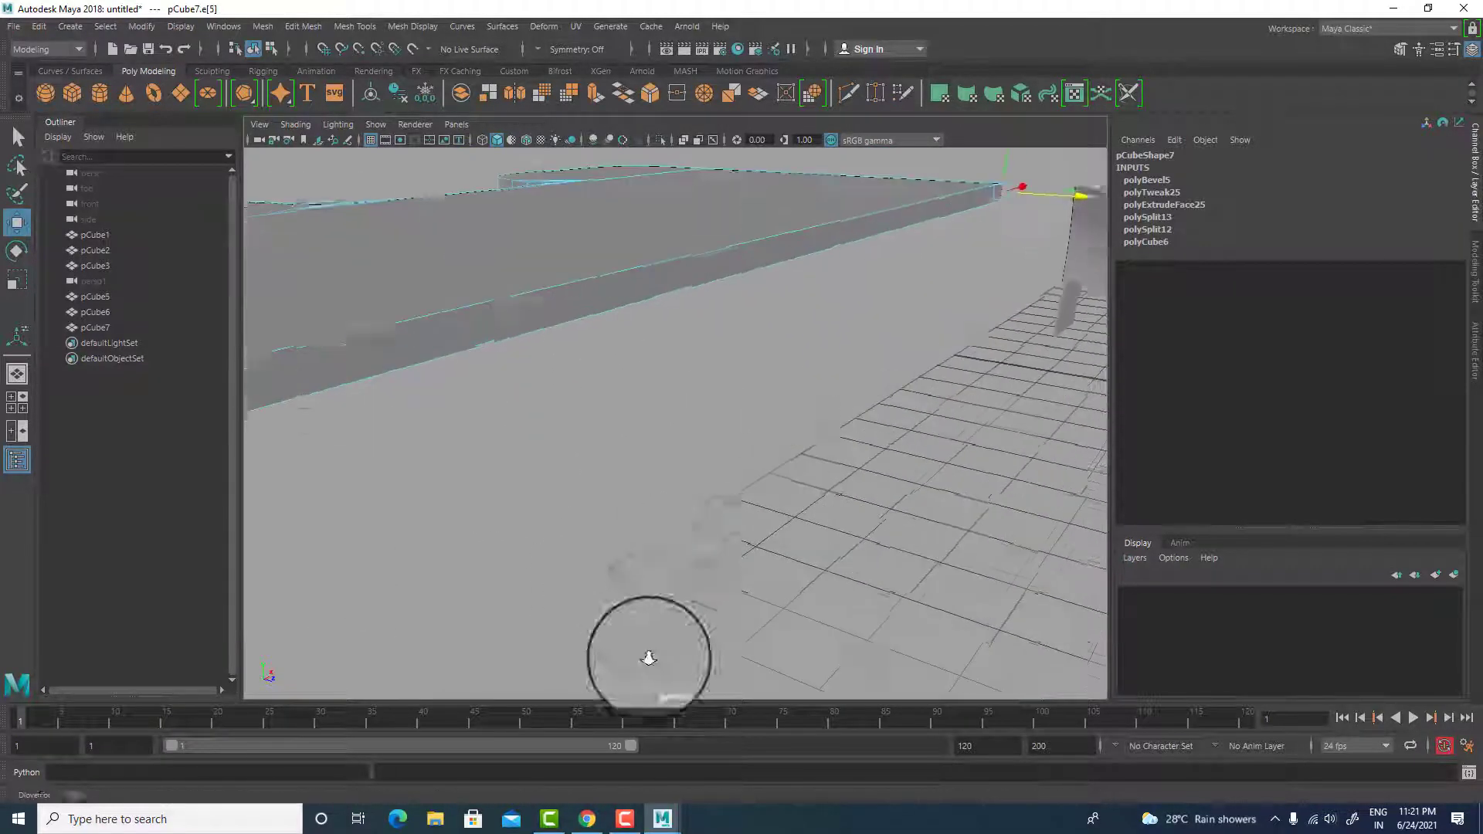
pyautogui.keyDown('alt'); pyautogui.moveTo(398, 467); pyautogui.dragTo(557, 488, button='middle'); pyautogui.keyUp('alt')
pyautogui.keyDown('shift'); pyautogui.click(466, 446); pyautogui.keyUp('shift')
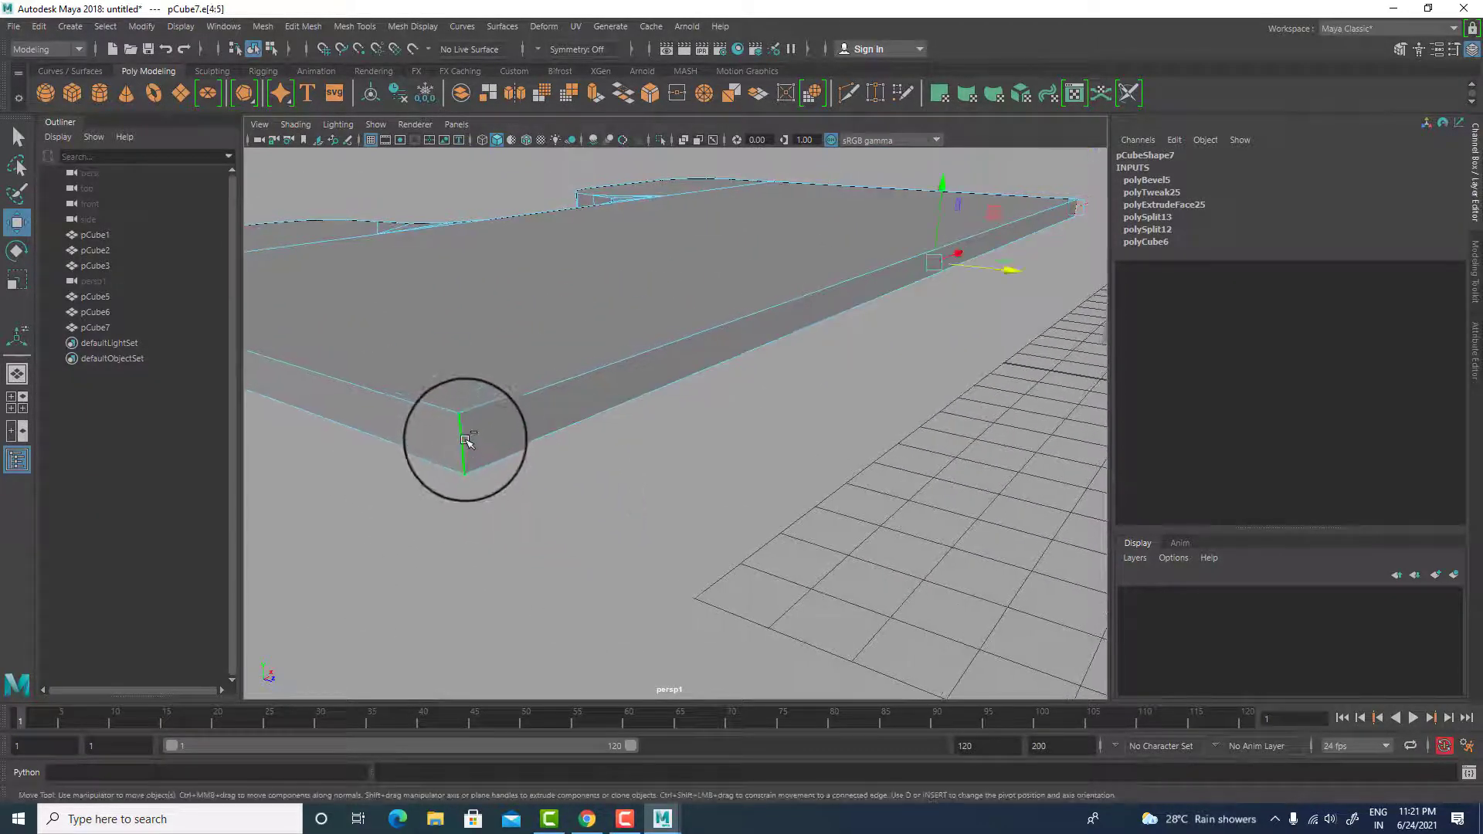
pyautogui.keyDown('shift'); pyautogui.moveTo(465, 446); pyautogui.dragTo(563, 447, button='right'); pyautogui.keyUp('shift')
pyautogui.scroll(-4, 740, 518)
pyautogui.keyDown('alt'); pyautogui.moveTo(740, 519); pyautogui.dragTo(1004, 503); pyautogui.keyUp('alt')
pyautogui.click(911, 456)
pyautogui.moveTo(911, 456); pyautogui.dragTo(934, 458, button='middle')
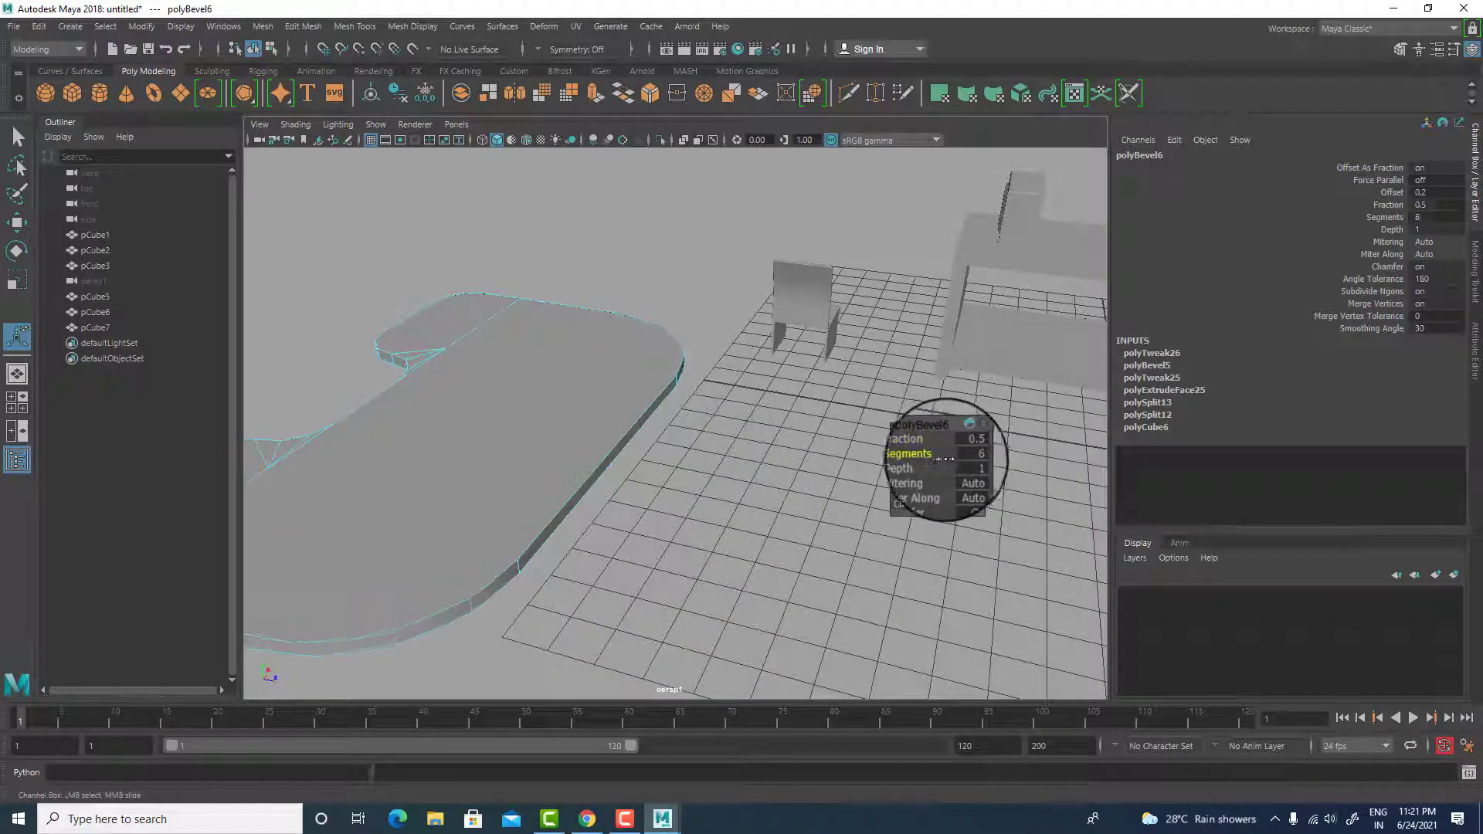
# - Return the rounded slab to object mode, move it over the grid and set its Y rotation to -90
pyautogui.scroll(-5, 930, 456)
pyautogui.keyDown('alt'); pyautogui.moveTo(888, 491); pyautogui.dragTo(691, 499); pyautogui.keyUp('alt')
pyautogui.moveTo(497, 462); pyautogui.dragTo(573, 411, button='right')
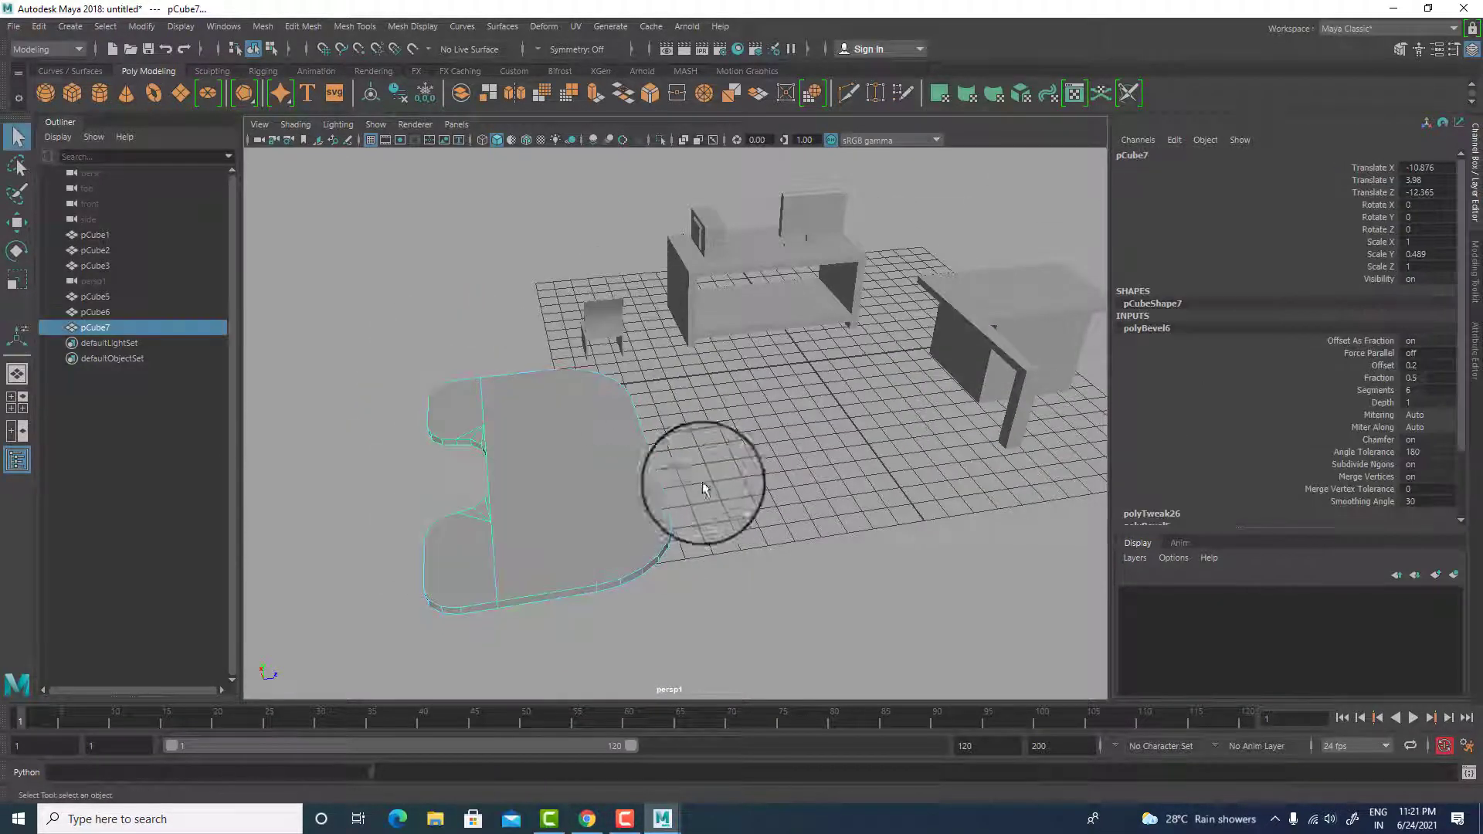
pyautogui.click(703, 494)
pyautogui.keyDown('alt'); pyautogui.moveTo(703, 607); pyautogui.dragTo(950, 494); pyautogui.keyUp('alt')
pyautogui.click(758, 555)
pyautogui.press('e')
pyautogui.moveTo(618, 459); pyautogui.dragTo(596, 460)
pyautogui.click(1437, 217)
pyautogui.write('-')
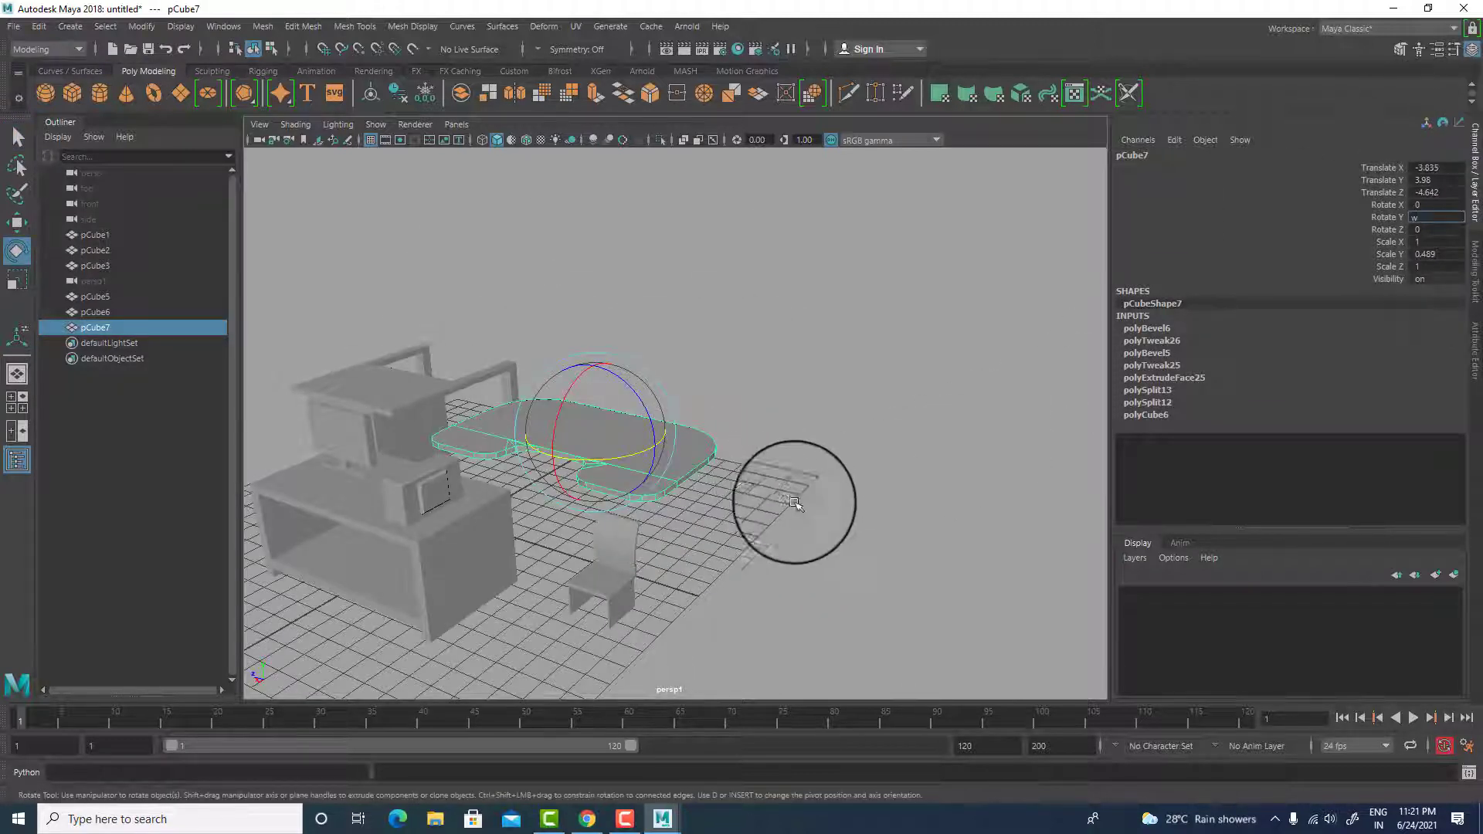
# - Move the slab to about X -10.4, Z -3.7 near the grid's edge and lower it to about Y 3
pyautogui.click(16, 222)
pyautogui.moveTo(555, 458); pyautogui.dragTo(715, 392)
pyautogui.keyDown('alt'); pyautogui.moveTo(715, 393); pyautogui.dragTo(761, 340); pyautogui.keyUp('alt')
pyautogui.scroll(4, 772, 332)
pyautogui.moveTo(873, 222); pyautogui.dragTo(876, 259)
pyautogui.moveTo(888, 309)
pyautogui.keyDown('alt'); pyautogui.mouseDown()
pyautogui.moveTo(907, 329)
pyautogui.moveTo(868, 313)
pyautogui.mouseUp(); pyautogui.keyUp('alt')
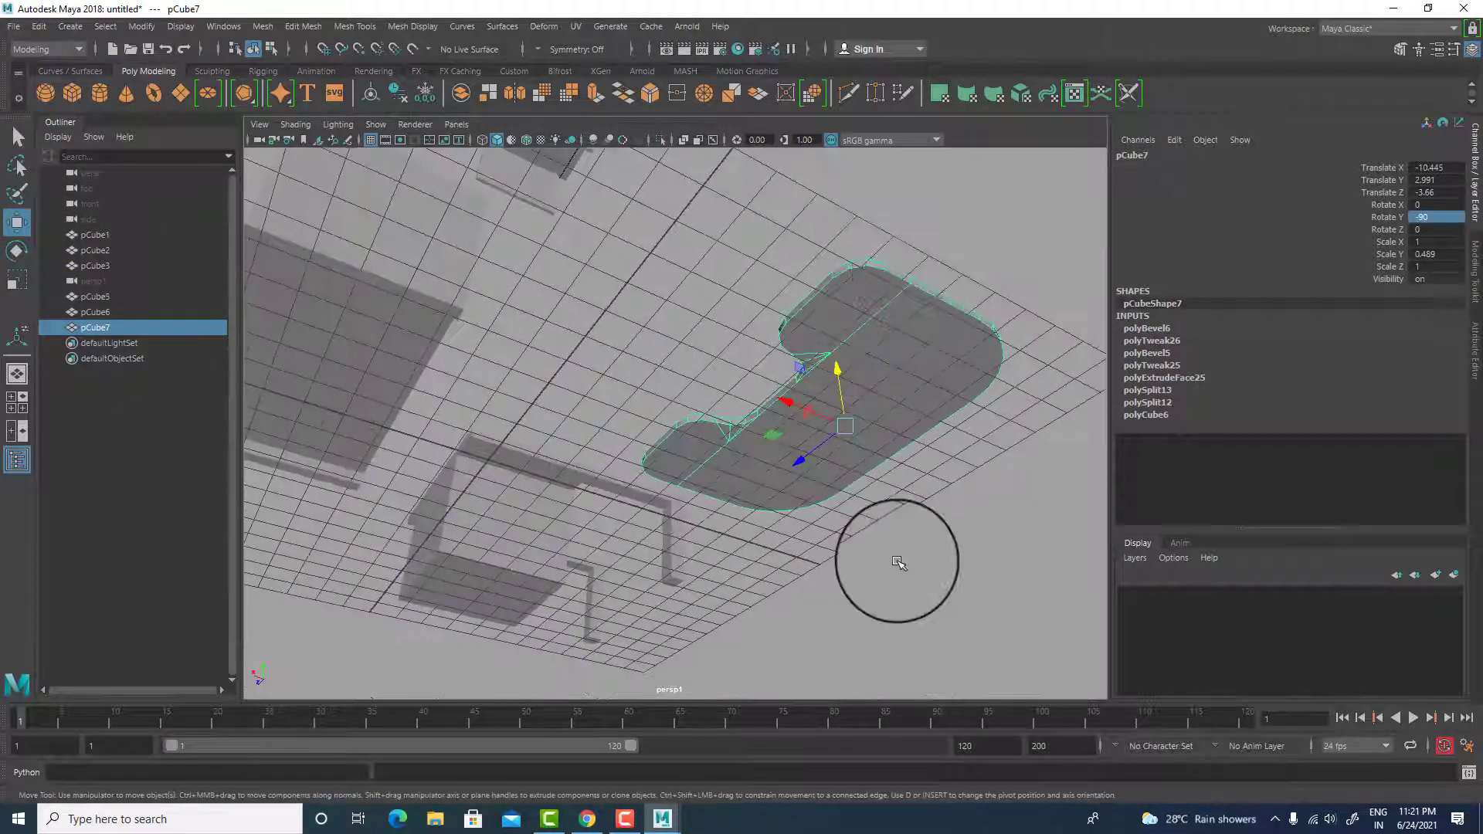